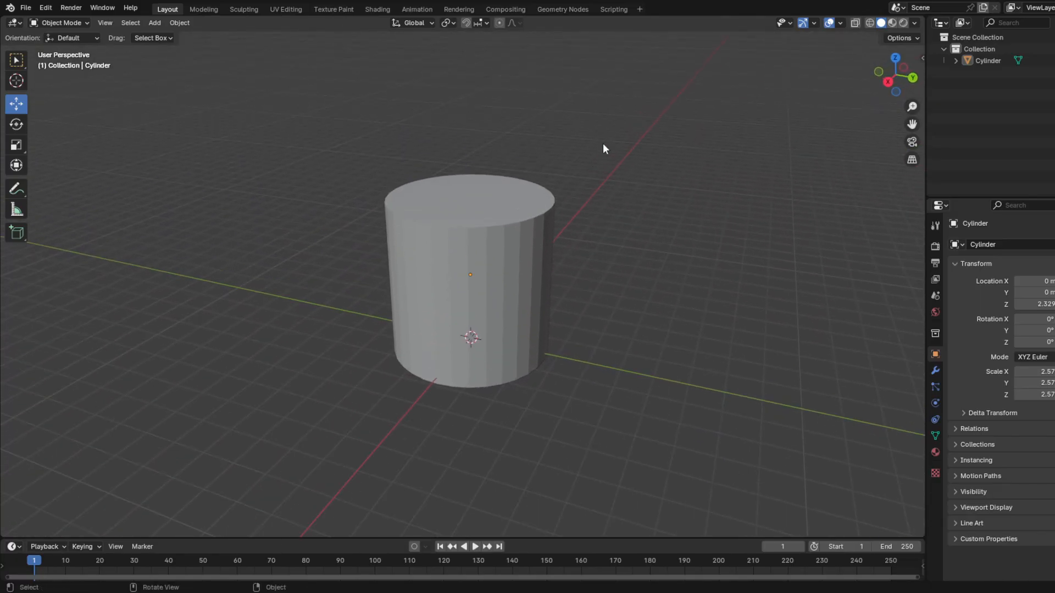
Step: Select the cylinder's top face vertices in Edit Mode and raise them to make the cylinder about twice as tall
key(Tab)
drag(625, 113, 324, 243)
click(16, 103)
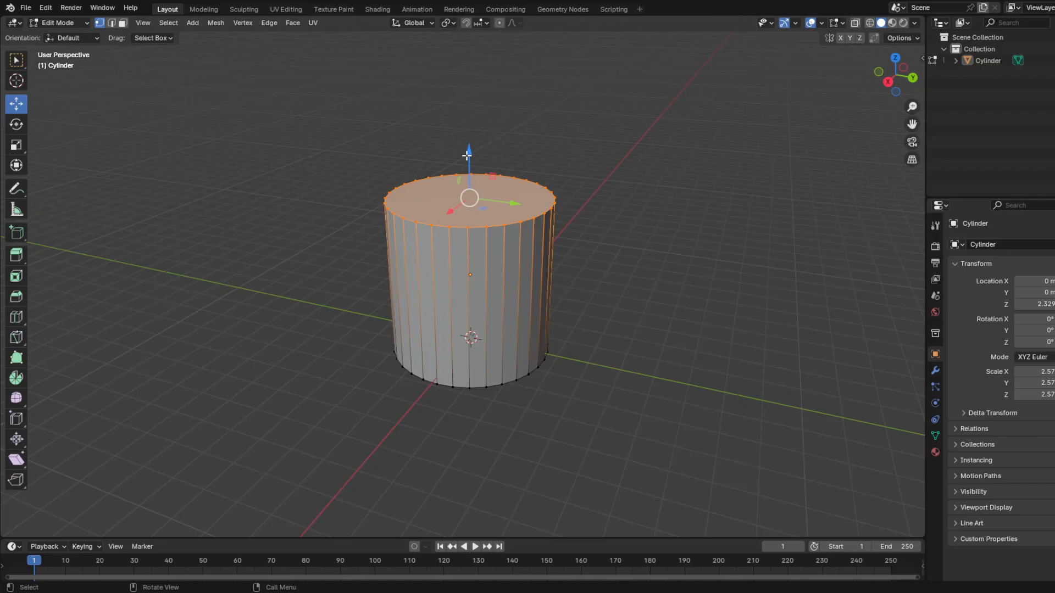
drag(467, 156, 472, 512)
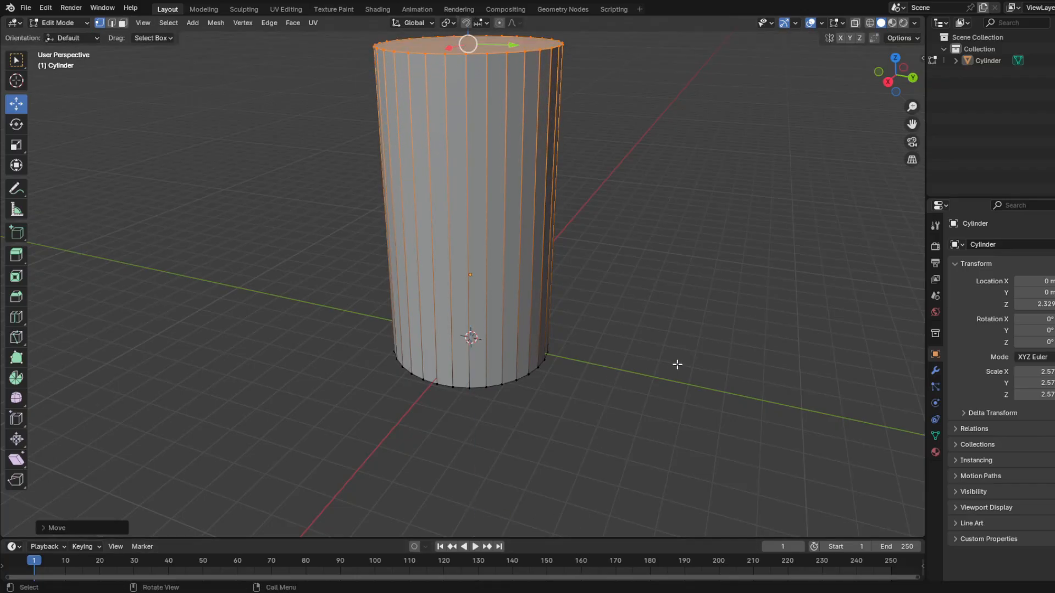
scroll(660, 319, down, 3)
middle_drag(693, 328, 678, 278)
click(628, 282)
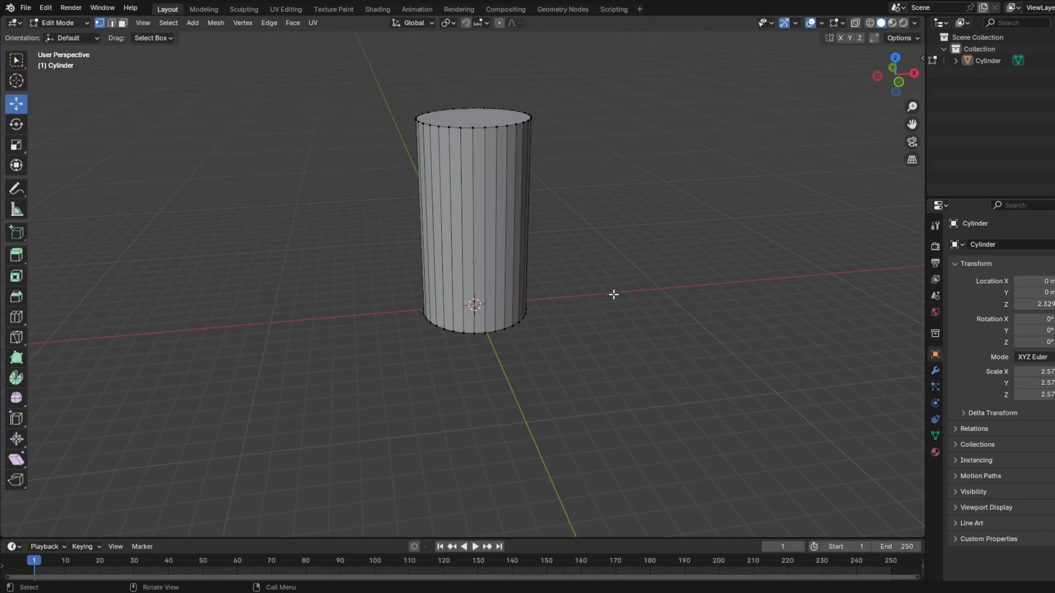
Step: Try scaling the cylinder's top face down to about 0.89 and undo the scaling
key(Tab)
middle_drag(619, 273, 498, 282)
key(Tab)
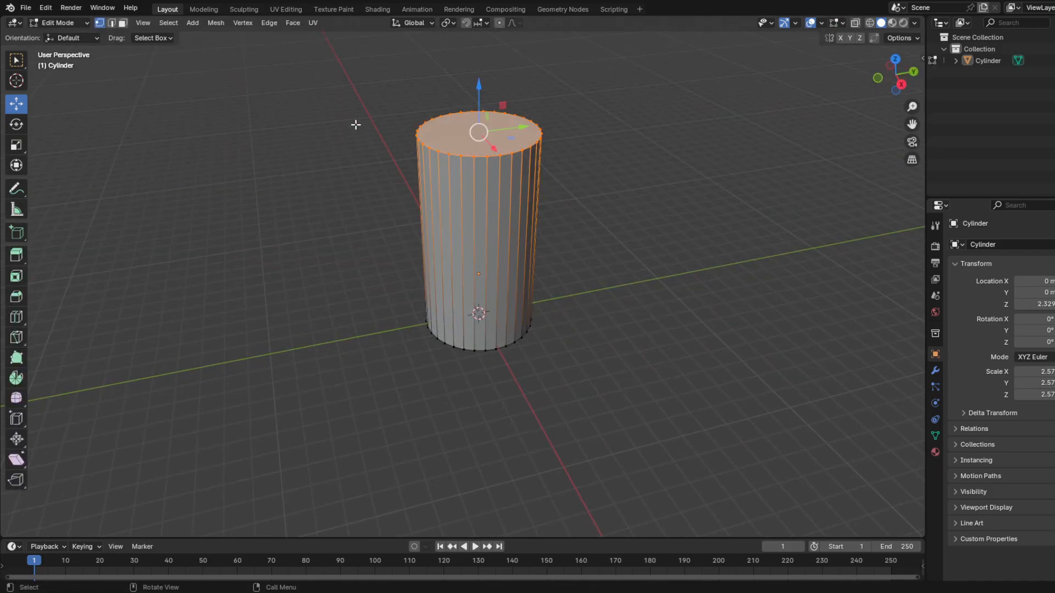
key(s)
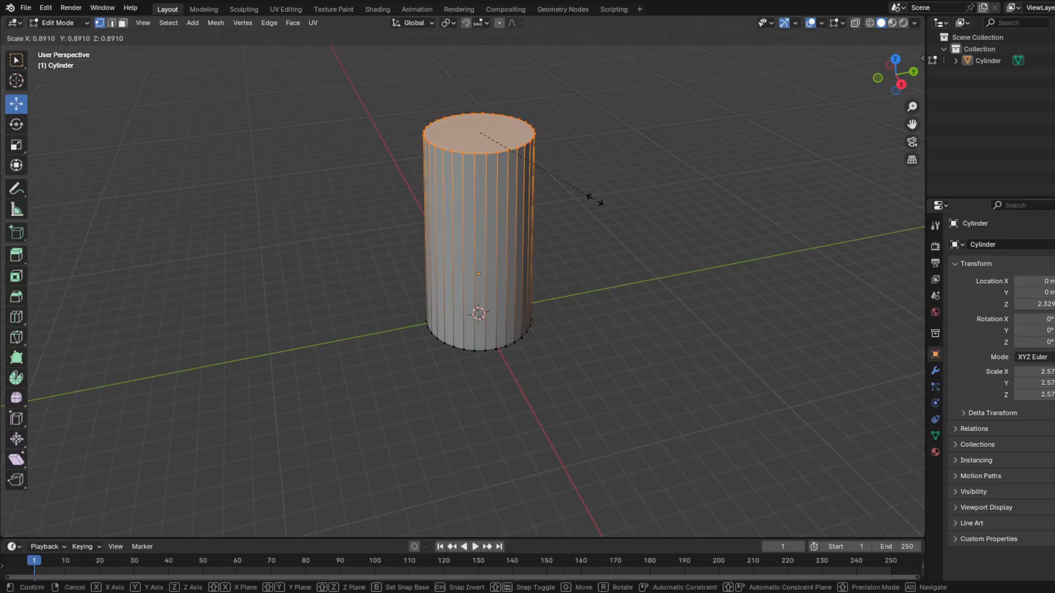
click(595, 199)
key(ctrl+z)
Step: Select the ring of vertices at the cylinder's base, rescale it slightly, and return to Object Mode
middle_drag(593, 294, 558, 239)
drag(588, 420, 454, 326)
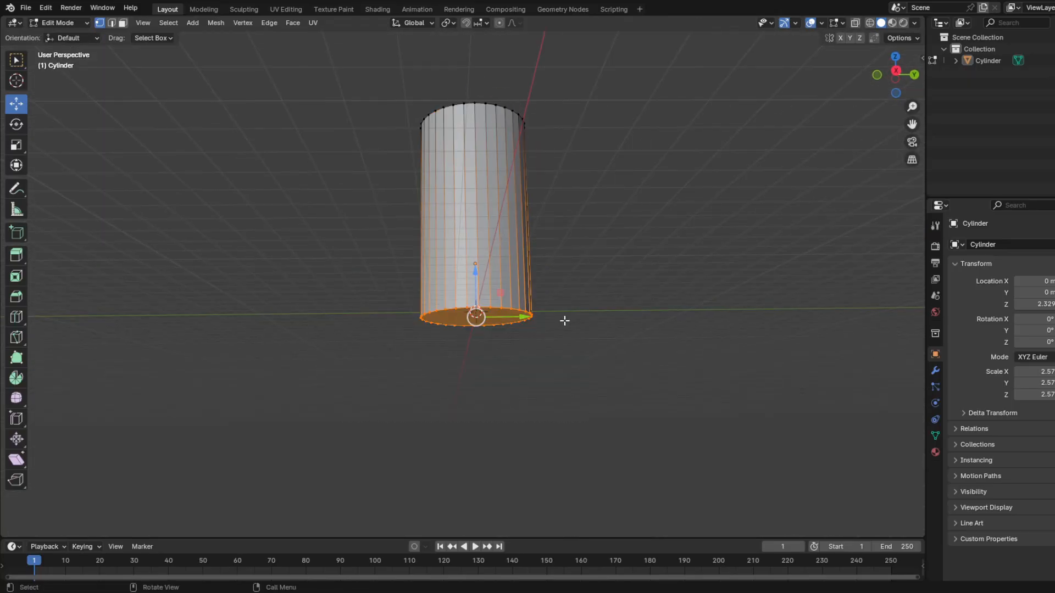
key(s)
click(579, 308)
key(Tab)
middle_drag(607, 250, 493, 328)
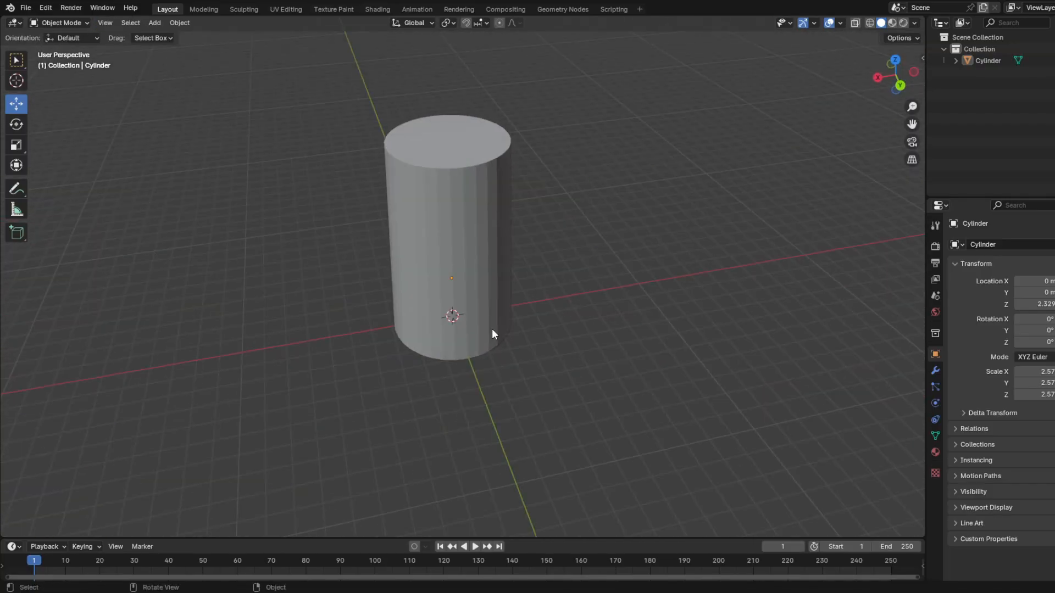
Step: Select all the vertices of the cylinder's top face in Edit Mode and lower them to shorten the body
key(Tab)
click(554, 338)
middle_drag(554, 338, 721, 311)
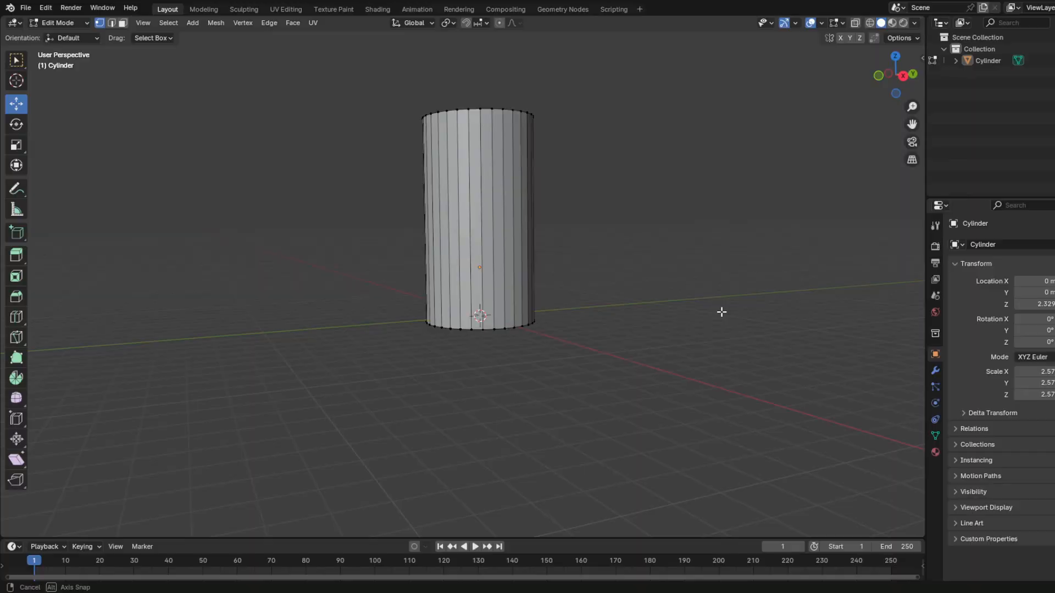
mouse_move(568, 292)
middle_down()
mouse_move(549, 315)
mouse_move(480, 176)
middle_up()
middle_drag(588, 124, 591, 52)
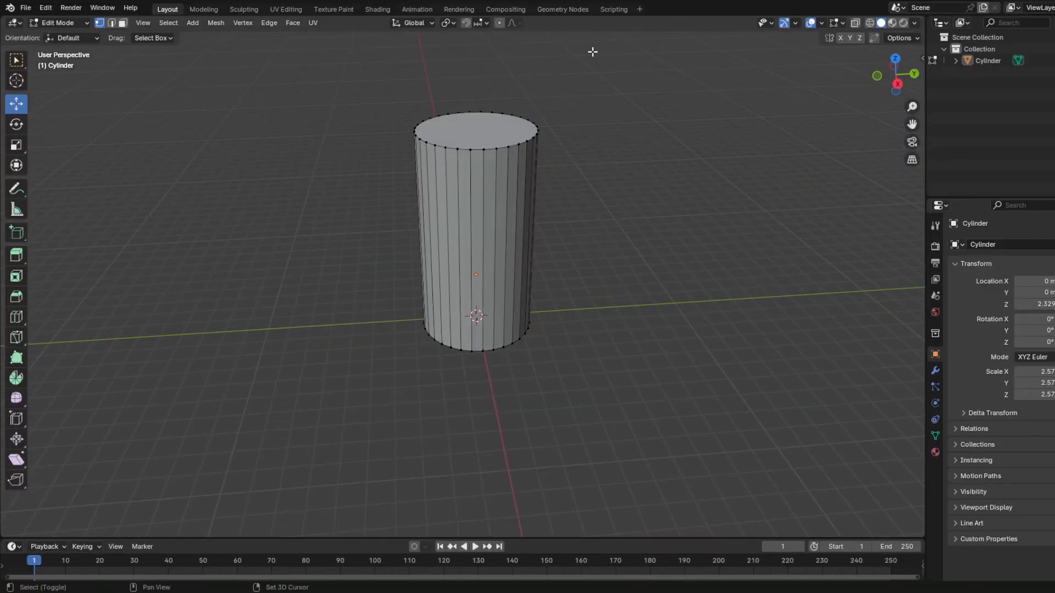
shift+drag(591, 51, 346, 161)
drag(477, 83, 478, 125)
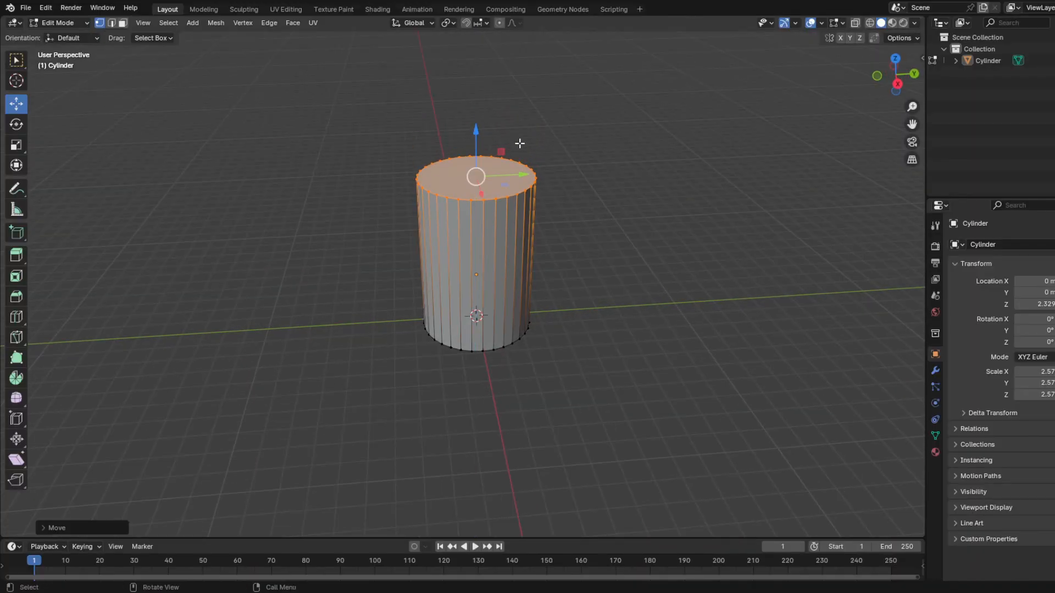
middle_drag(626, 205, 602, 206)
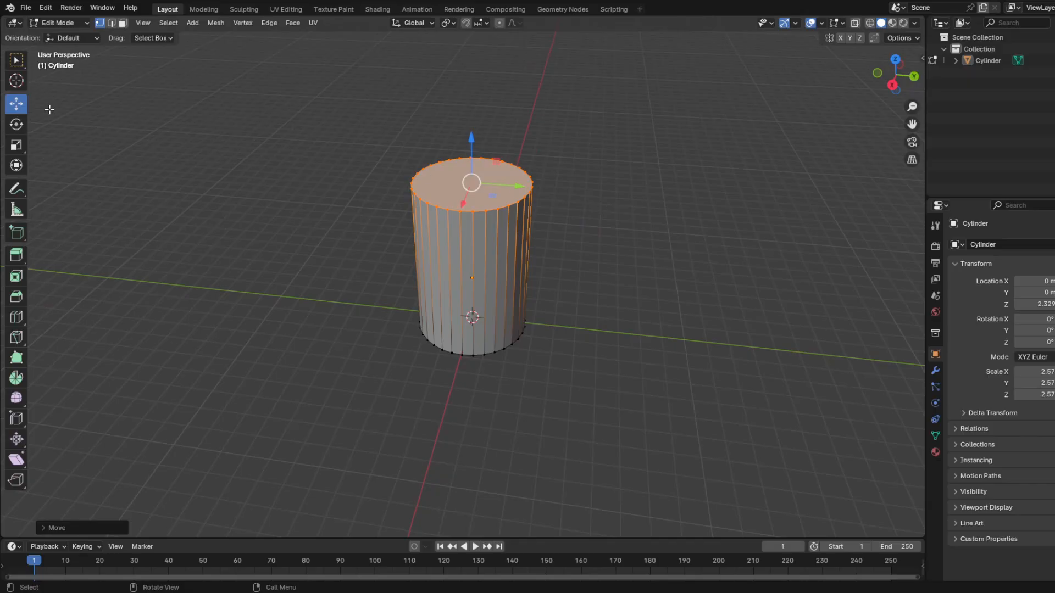
click(377, 210)
Step: Extrude the cylinder's top face upward a short distance and scale it by about 1.3 to form a flared collar
key(Tab)
click(460, 250)
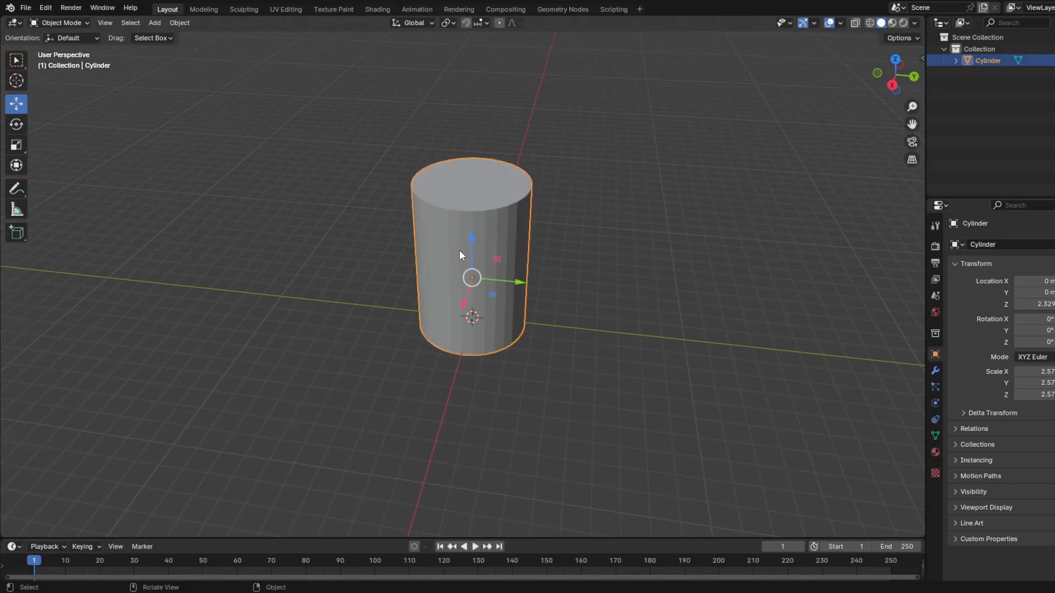
key(Tab)
drag(571, 92, 409, 184)
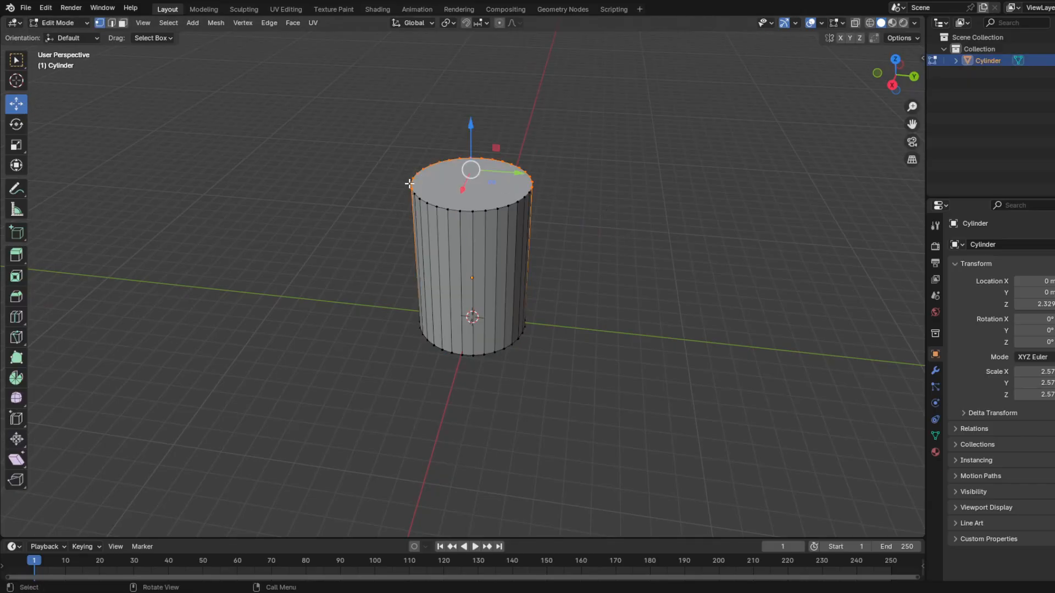
drag(606, 101, 331, 237)
key(e)
click(618, 142)
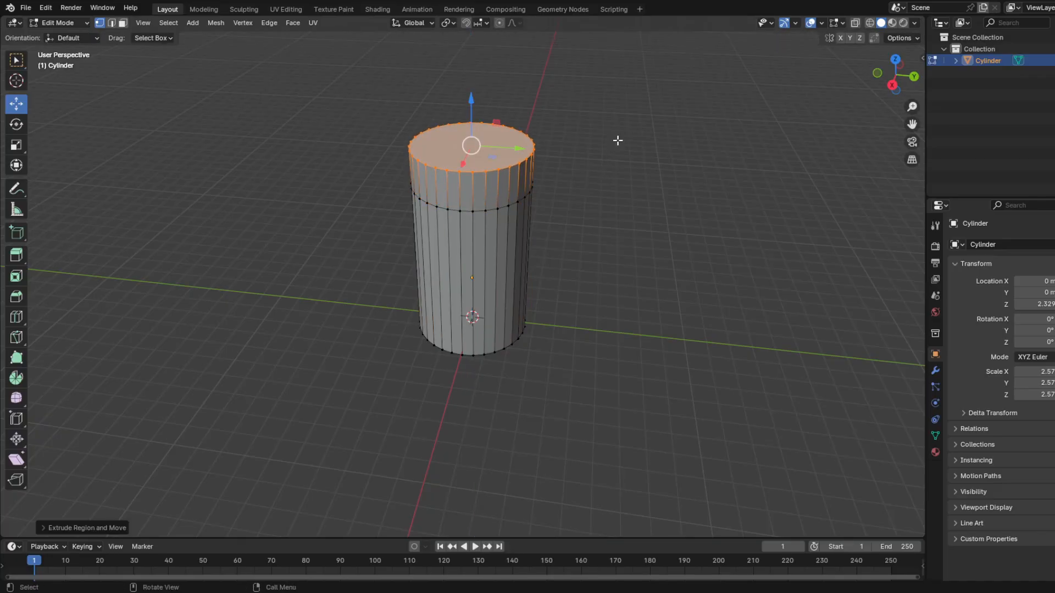
key(s)
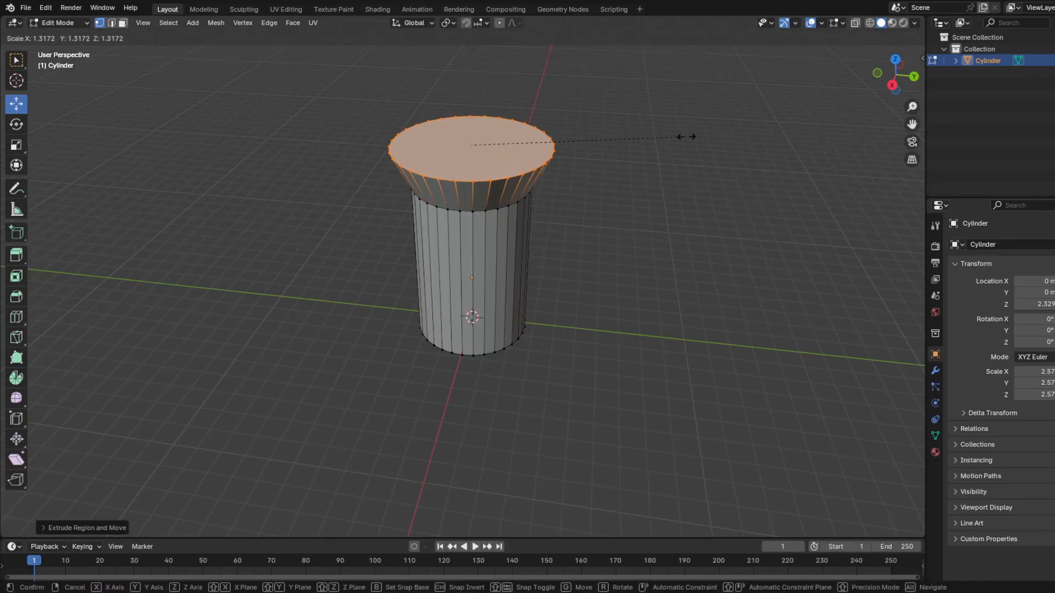
click(675, 135)
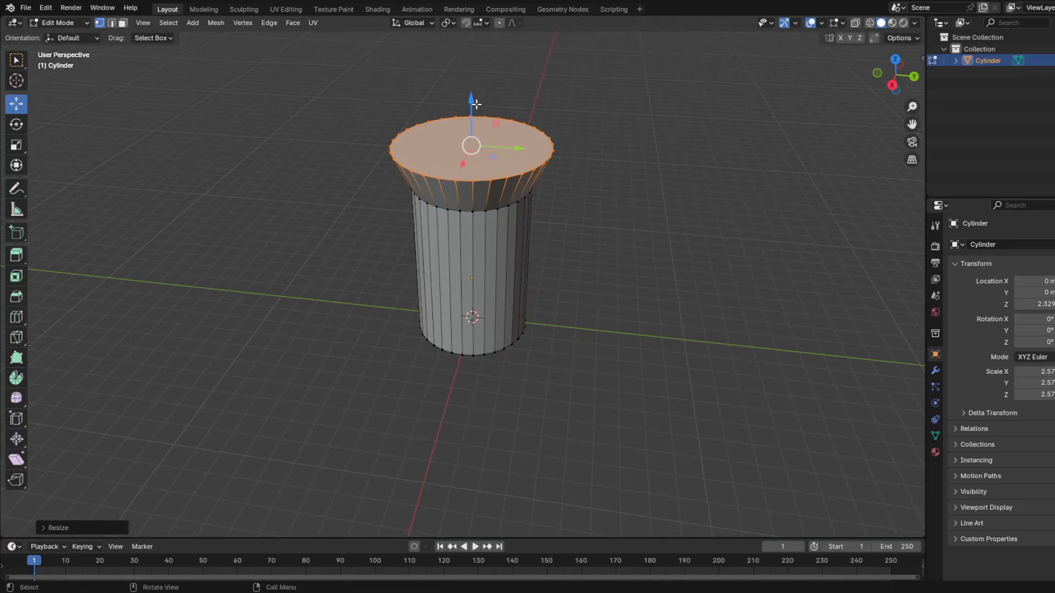
Step: Fine-tune the height of the flared top face and scale it by about 1.05
drag(472, 101, 472, 106)
middle_drag(574, 231, 490, 235)
drag(499, 143, 498, 138)
key(s)
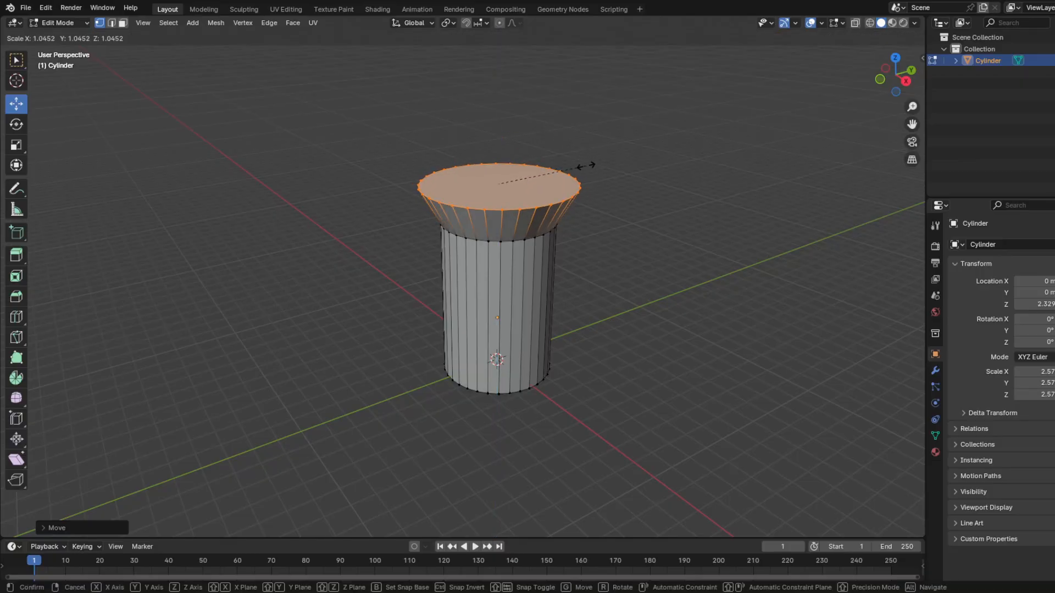
click(587, 164)
middle_drag(587, 164, 561, 143)
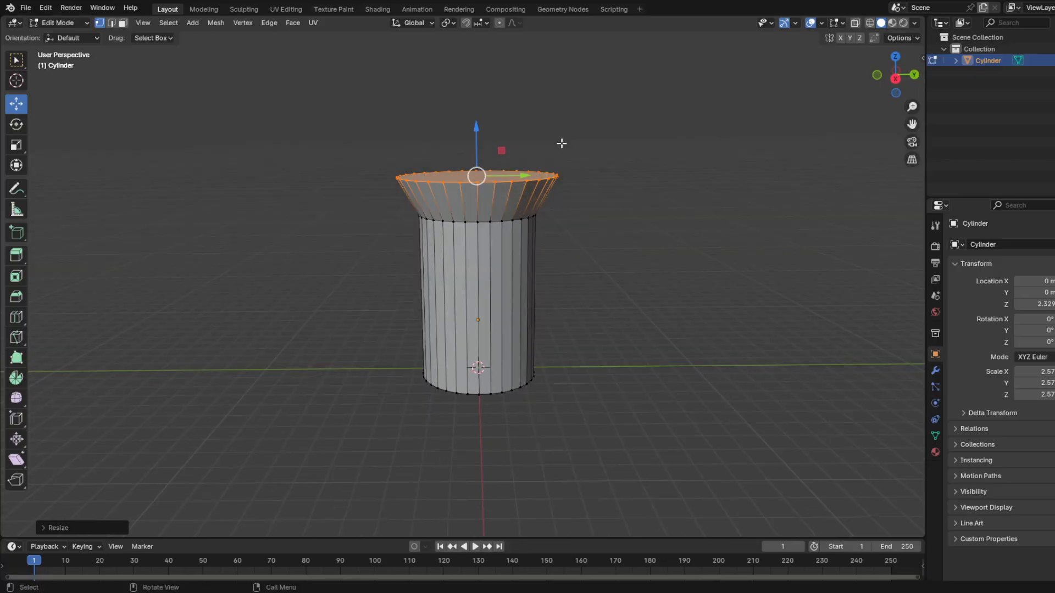
Step: Lower both rings of the flared collar together using wireframe shading for the selection, and restore solid shading
click(871, 24)
mouse_move(687, 107)
mouse_down()
mouse_move(494, 195)
mouse_move(318, 241)
mouse_up()
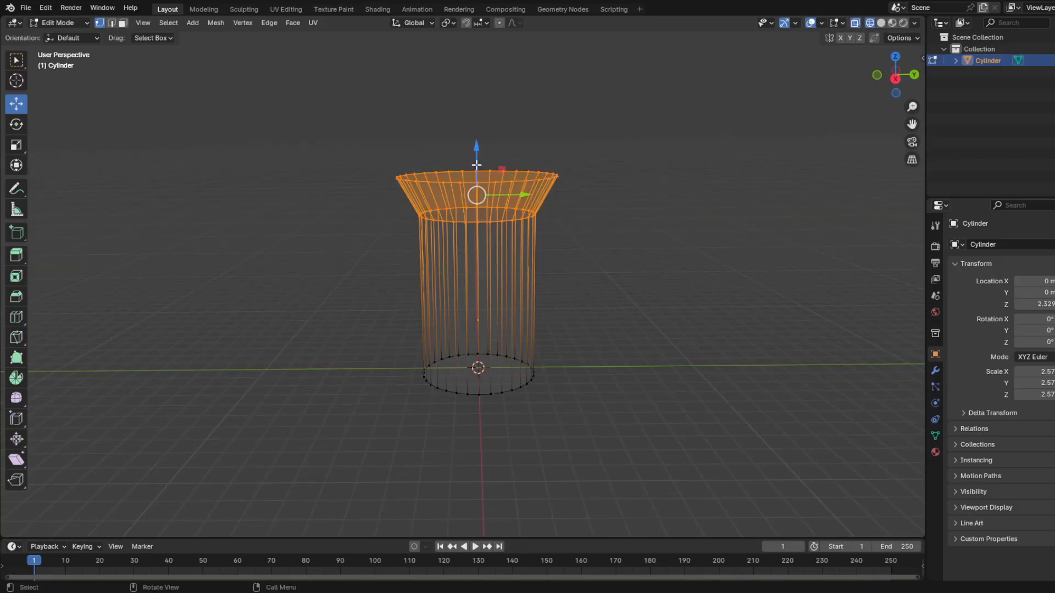
mouse_move(476, 164)
mouse_down()
mouse_move(477, 229)
mouse_move(483, 180)
mouse_up()
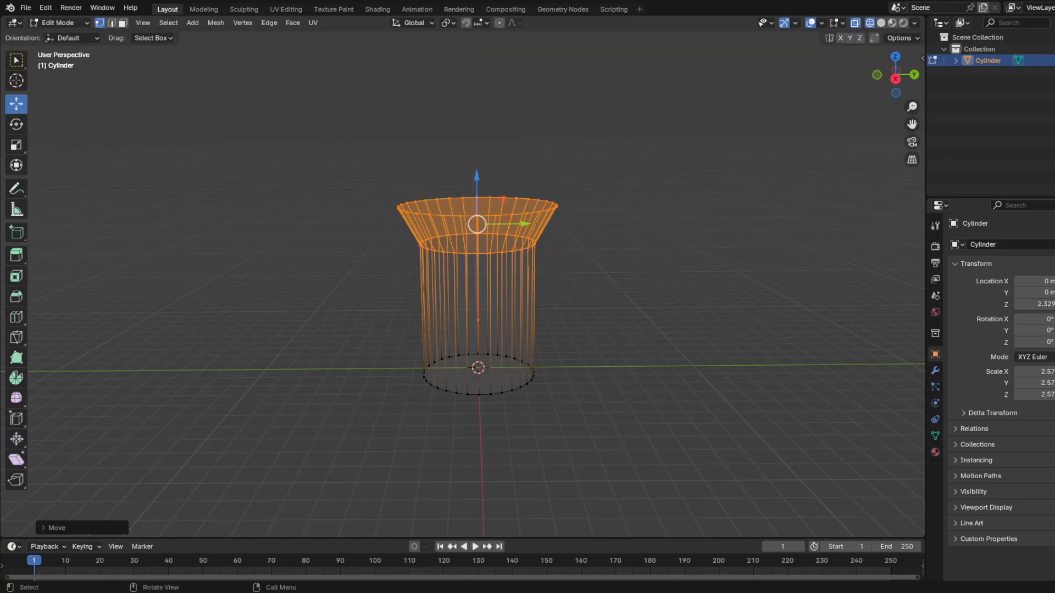
click(880, 23)
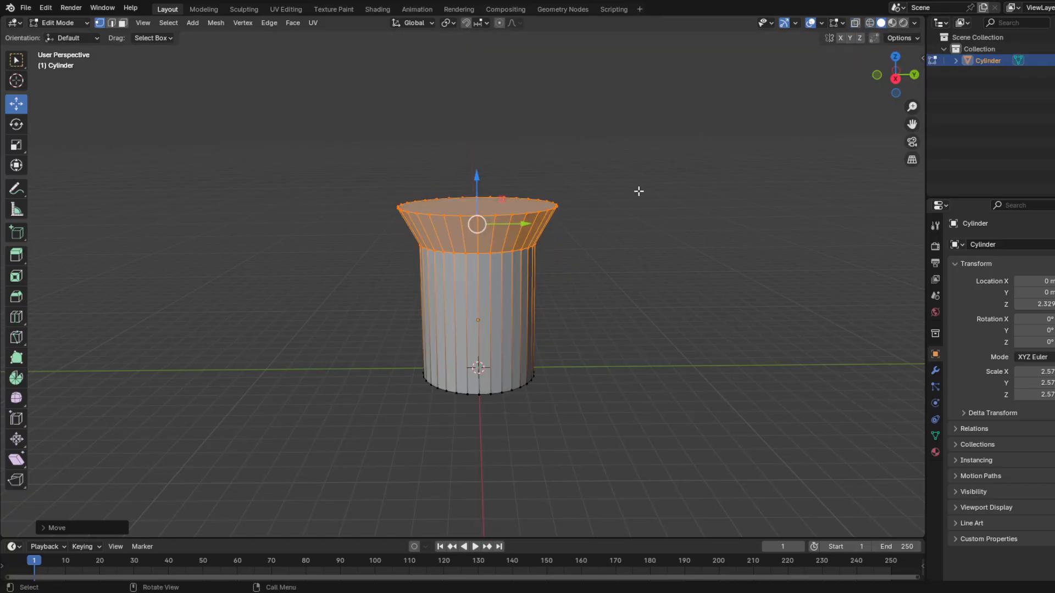
Step: Extrude the flared top face upward into a wide cylindrical section and adjust the section's height
mouse_move(603, 127)
mouse_down()
mouse_move(540, 165)
mouse_move(332, 244)
mouse_up()
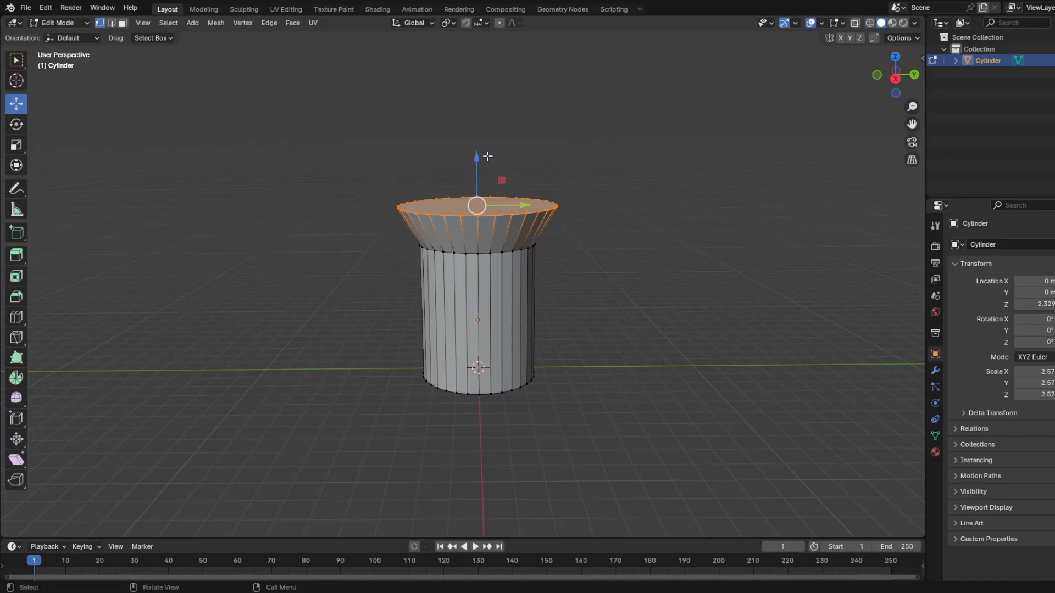
key(e)
click(615, 172)
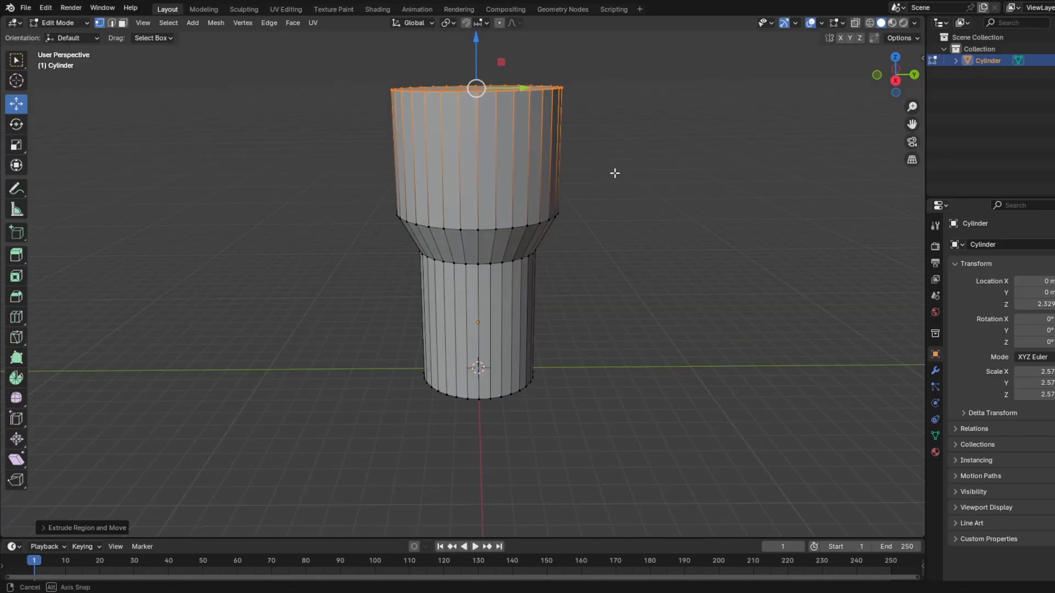
mouse_move(615, 172)
middle_down()
mouse_move(614, 205)
mouse_move(624, 182)
middle_up()
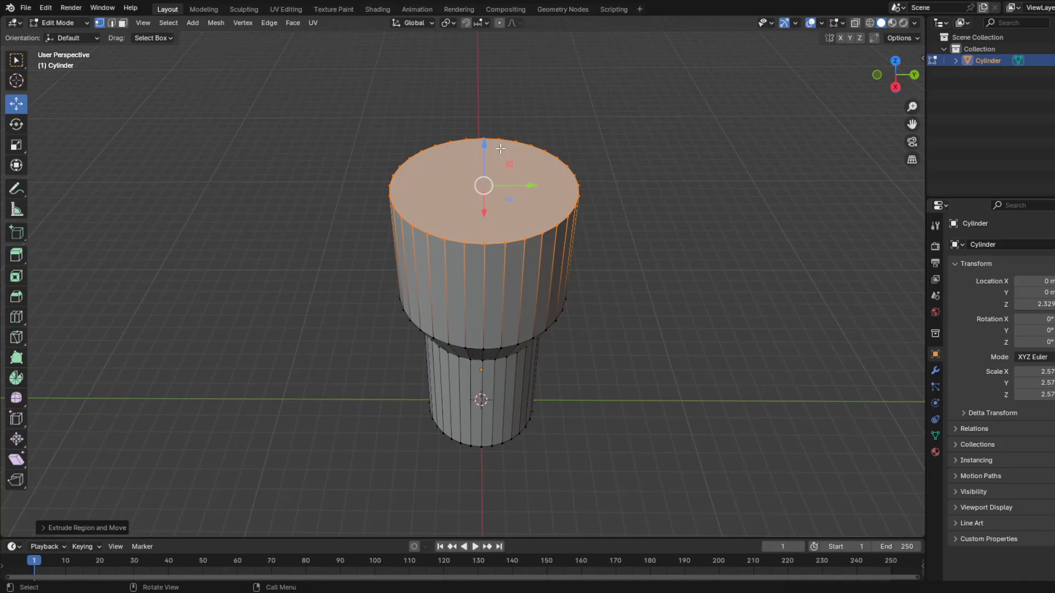
drag(481, 144, 482, 102)
scroll(668, 318, down, 3)
middle_drag(669, 318, 646, 259)
drag(470, 127, 466, 156)
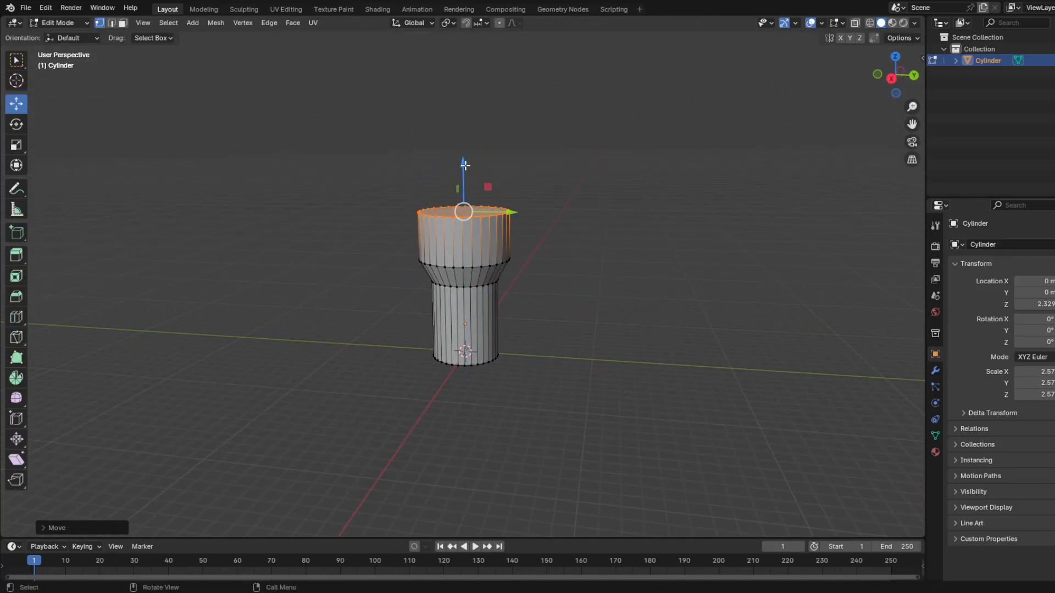
Step: Extrude the top face of the wide section upward into a short additional band
middle_drag(631, 197, 610, 205)
key(e)
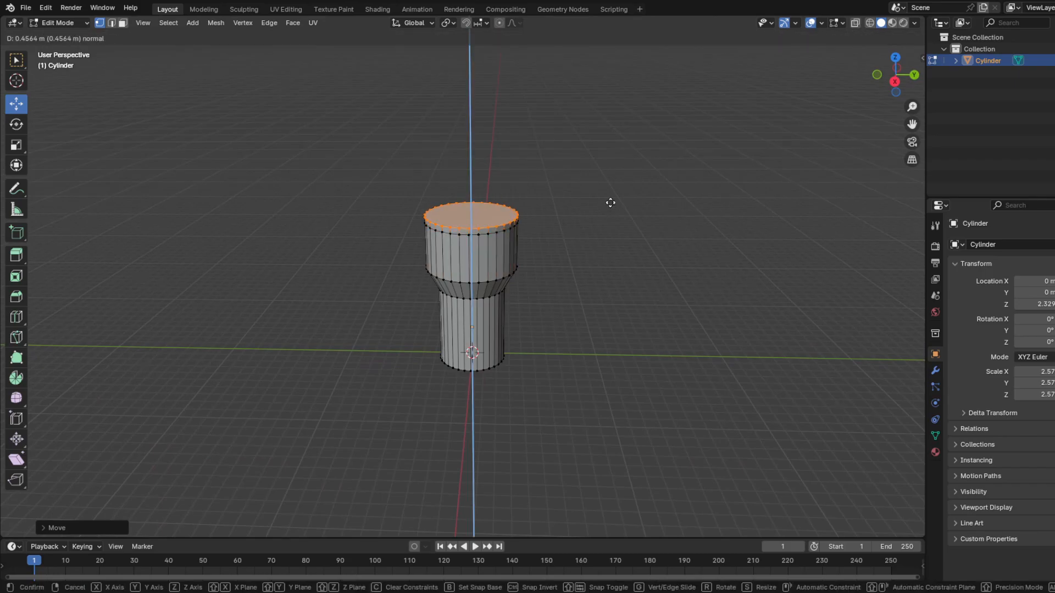
click(610, 186)
Step: Try narrowing the top face and extruding a tapered neck above it, and undo back to the straight band
key(s)
click(548, 159)
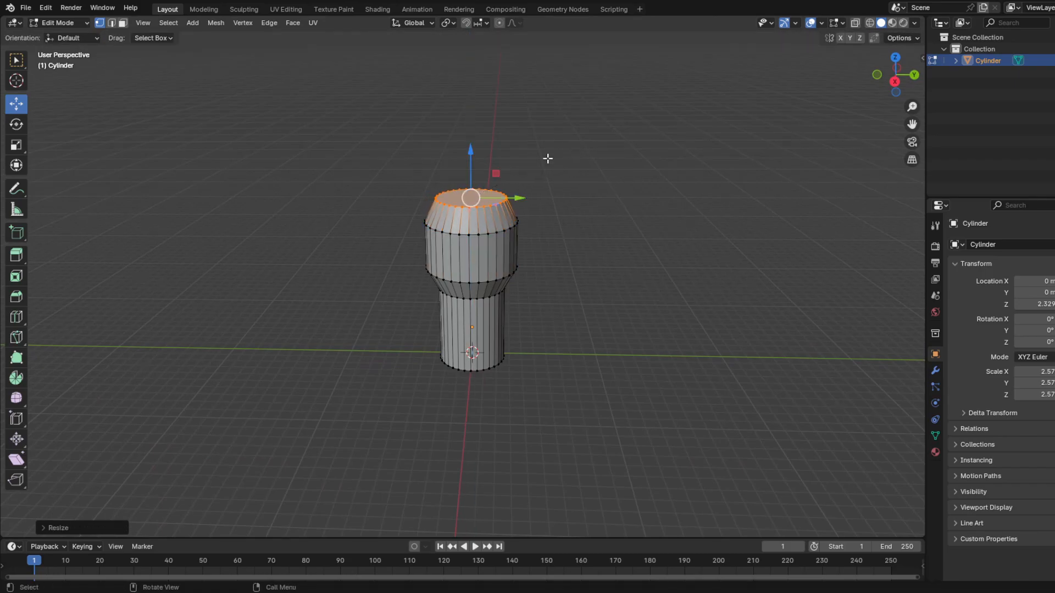
drag(471, 164, 469, 137)
key(e)
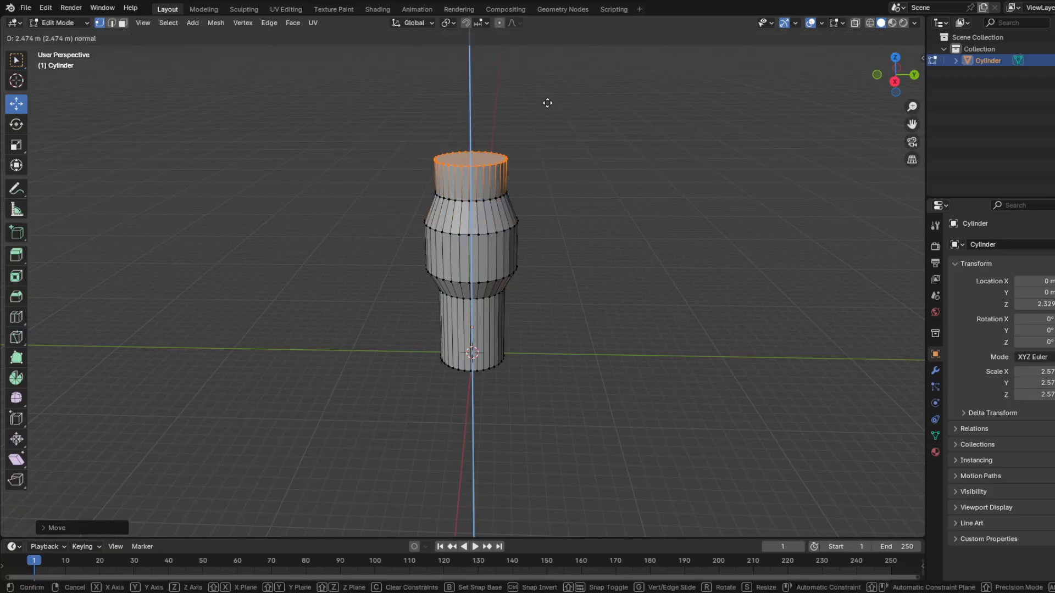
click(547, 102)
key(s)
click(497, 130)
shift+middle_drag(544, 124, 557, 178)
key(ctrl+z)
key(ctrl+z)
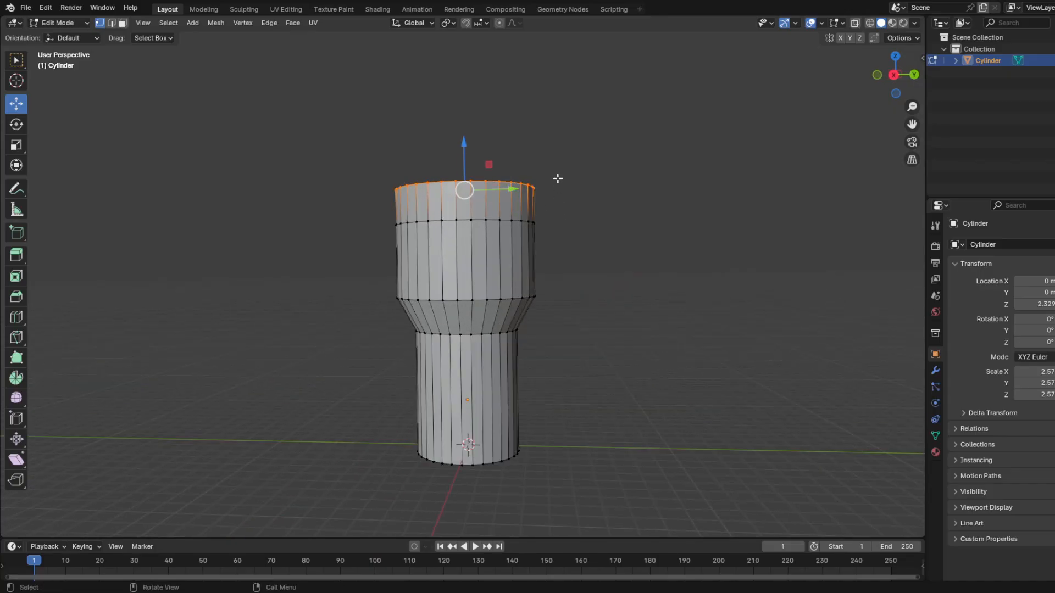
Step: Lower the top face along the Z axis and scale it to about 0.86 to form a bevelled shoulder
key(g)
key(z)
click(503, 160)
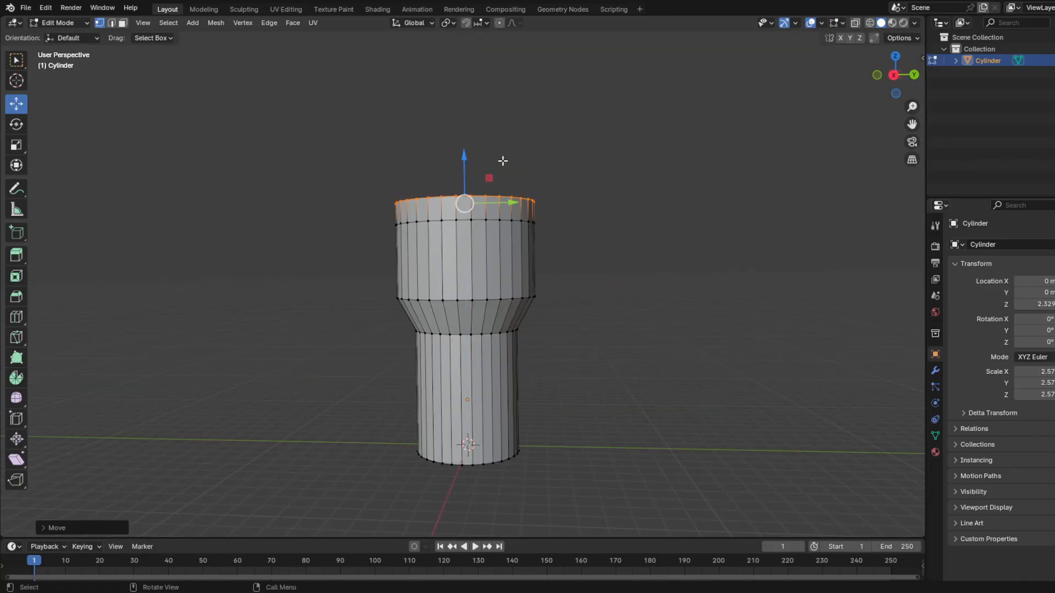
key(s)
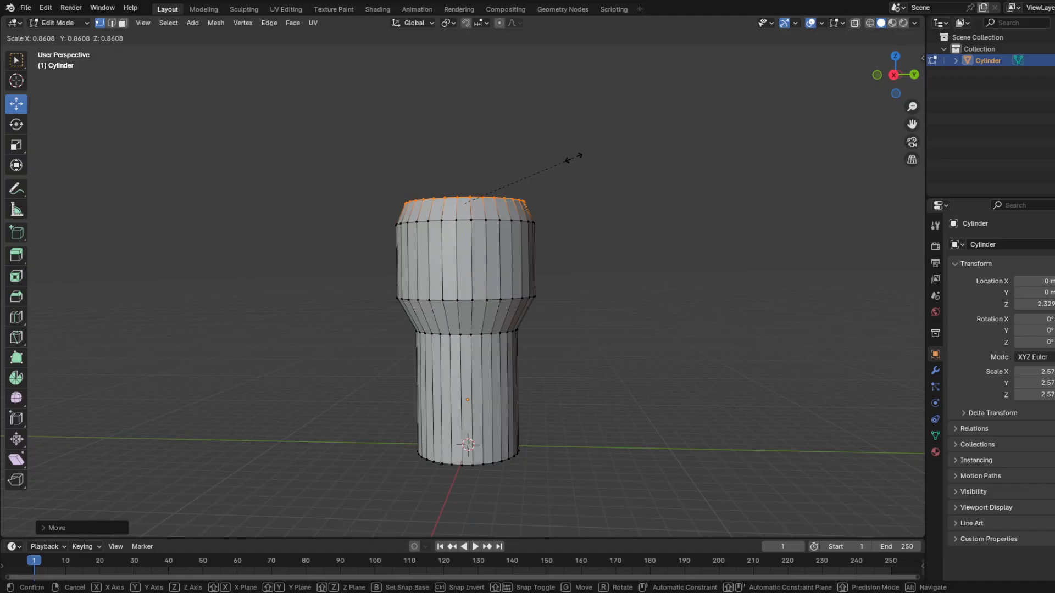
click(577, 157)
Step: Raise the top face about 0.83 m along the Z axis and scale it inward to steepen the shoulder taper
middle_drag(570, 160, 537, 195)
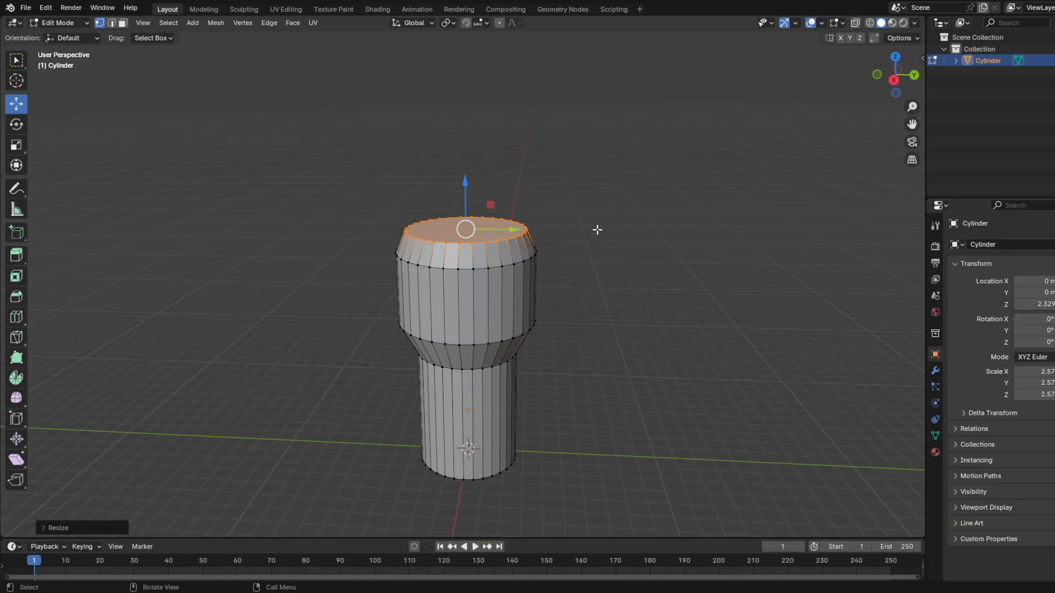
middle_drag(598, 230, 531, 219)
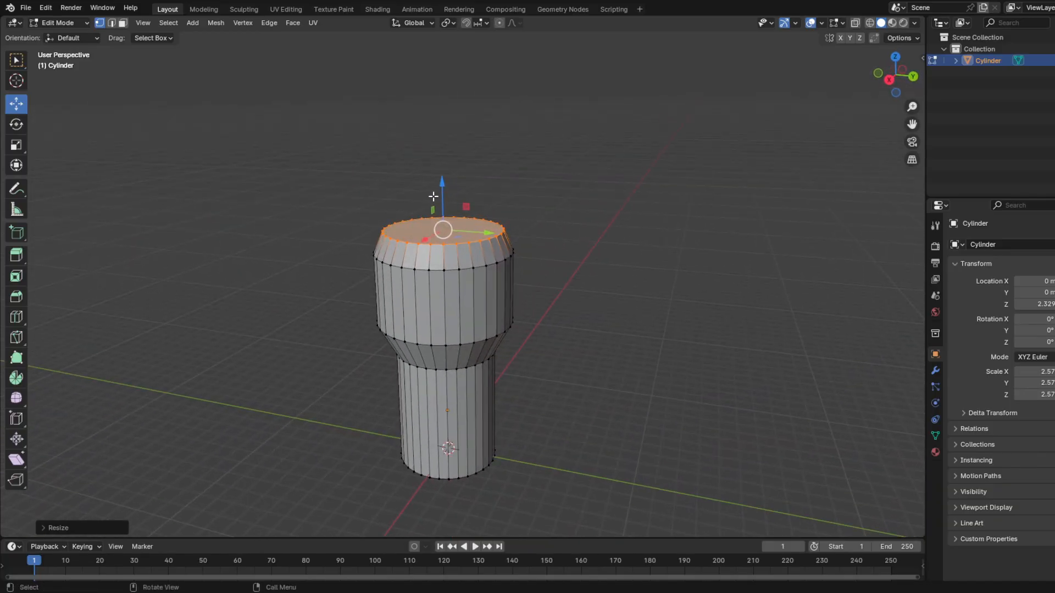
drag(444, 186, 441, 161)
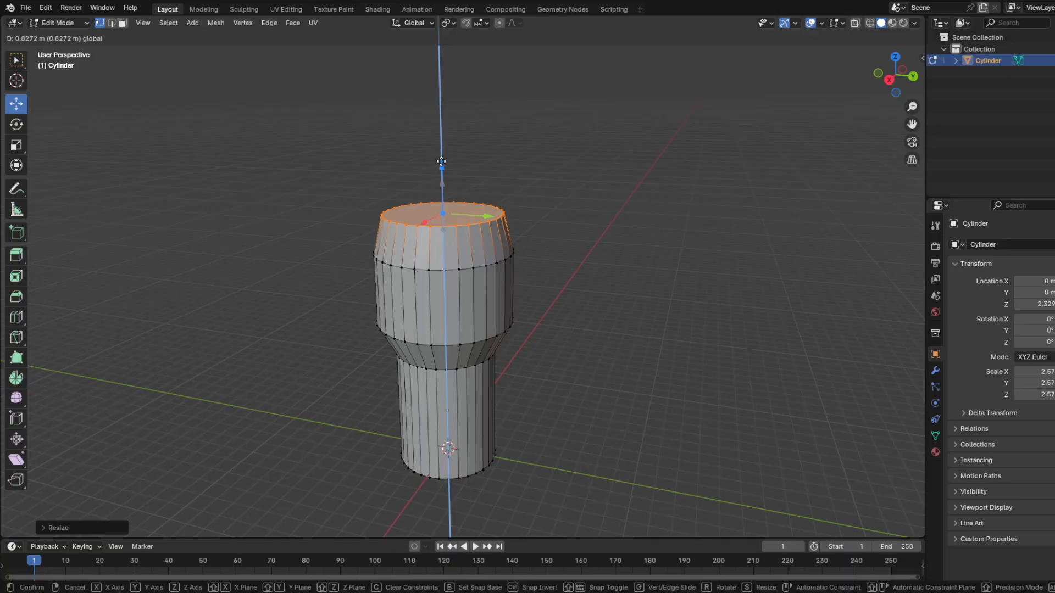
drag(441, 161, 443, 161)
key(s)
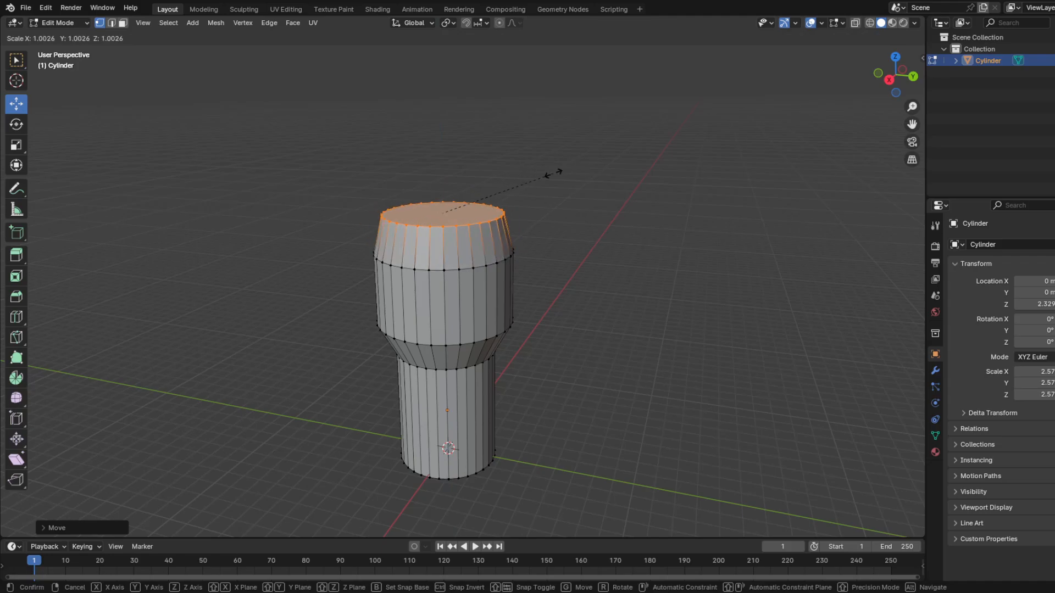
click(517, 178)
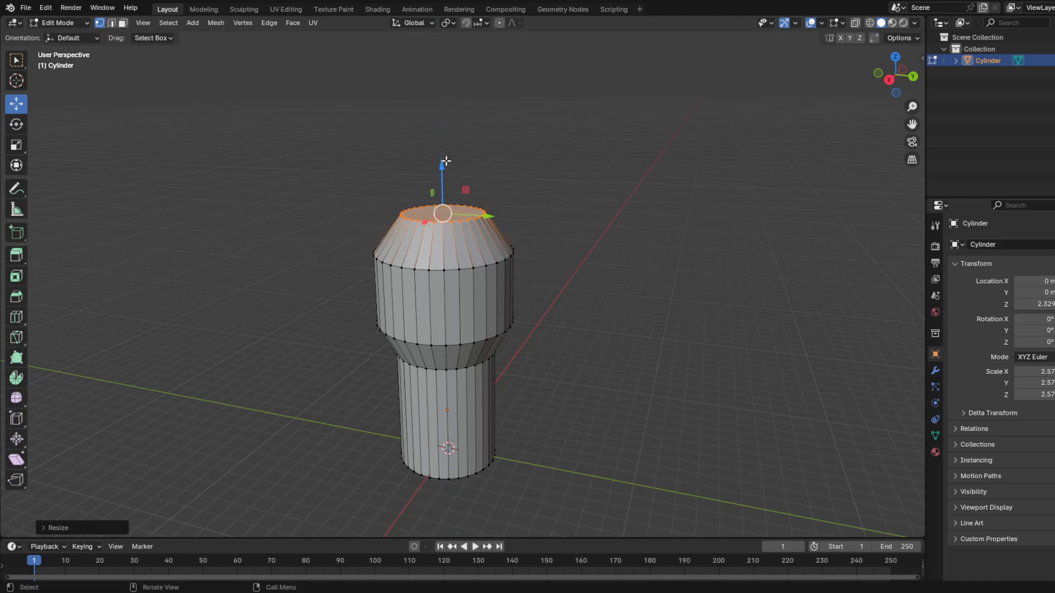
Step: Lower the top face along the Z axis and scale it outward to form a short, shallow shoulder
key(b)
drag(434, 173, 446, 166)
drag(512, 190, 388, 234)
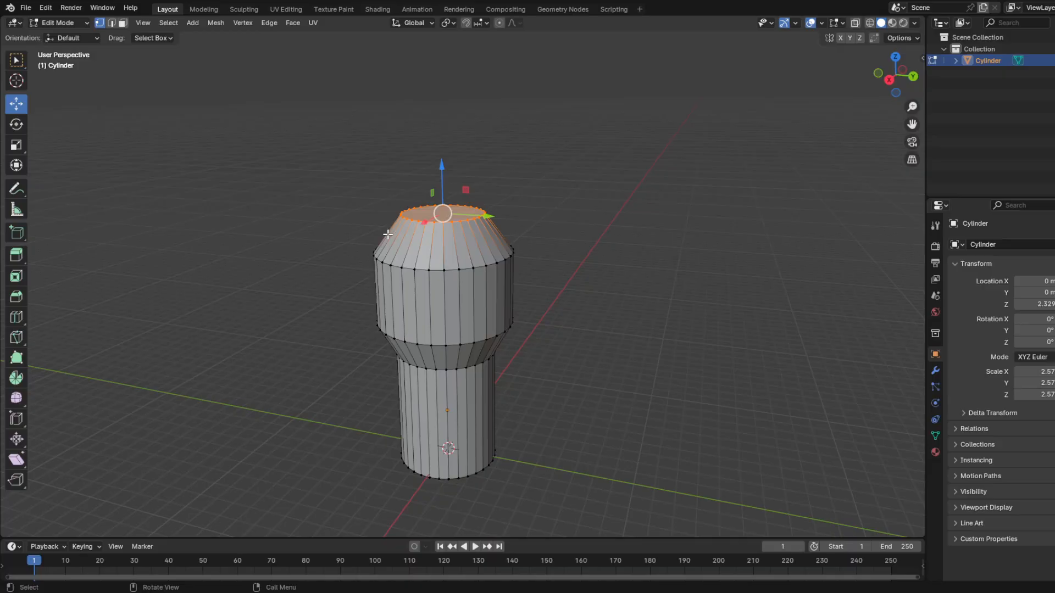
drag(443, 169, 444, 183)
key(s)
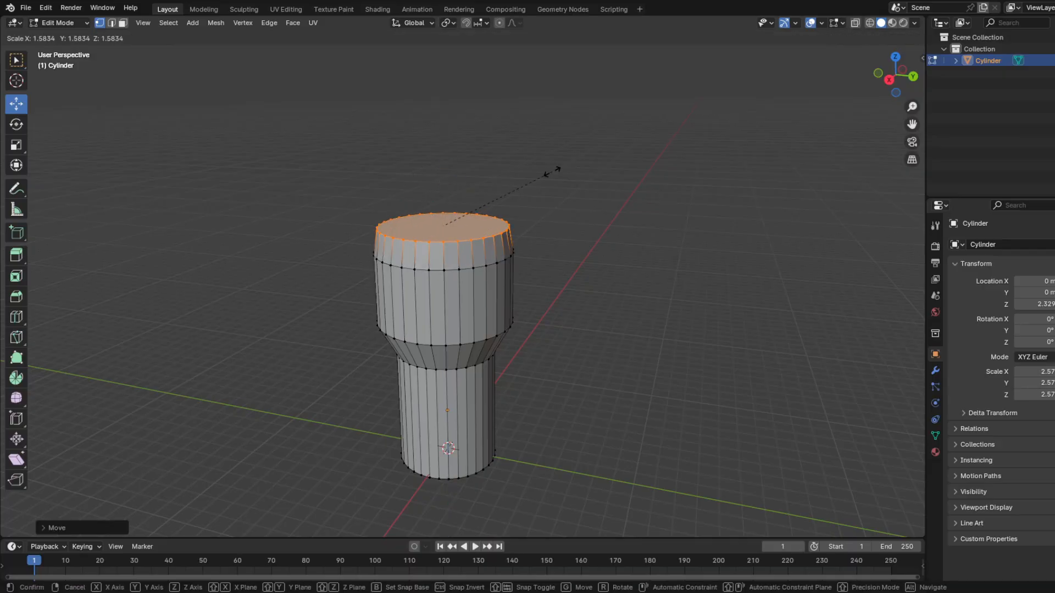
click(536, 170)
Step: Extrude the top face upward from the shoulder and scale it to about 0.35 to form a cone
key(e)
click(566, 124)
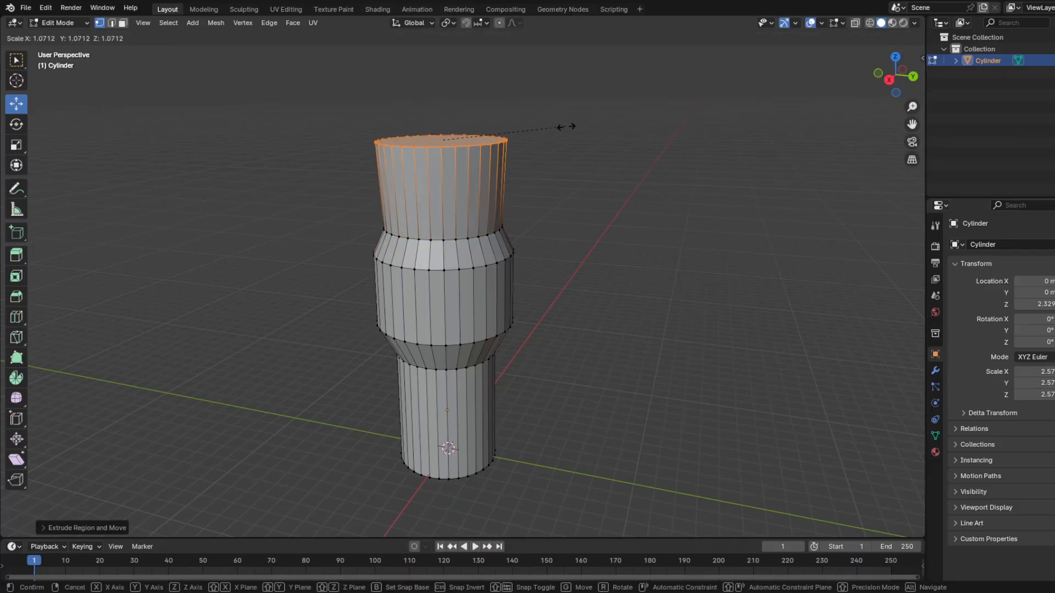
key(s)
key(z)
click(566, 111)
key(KP_Decimal)
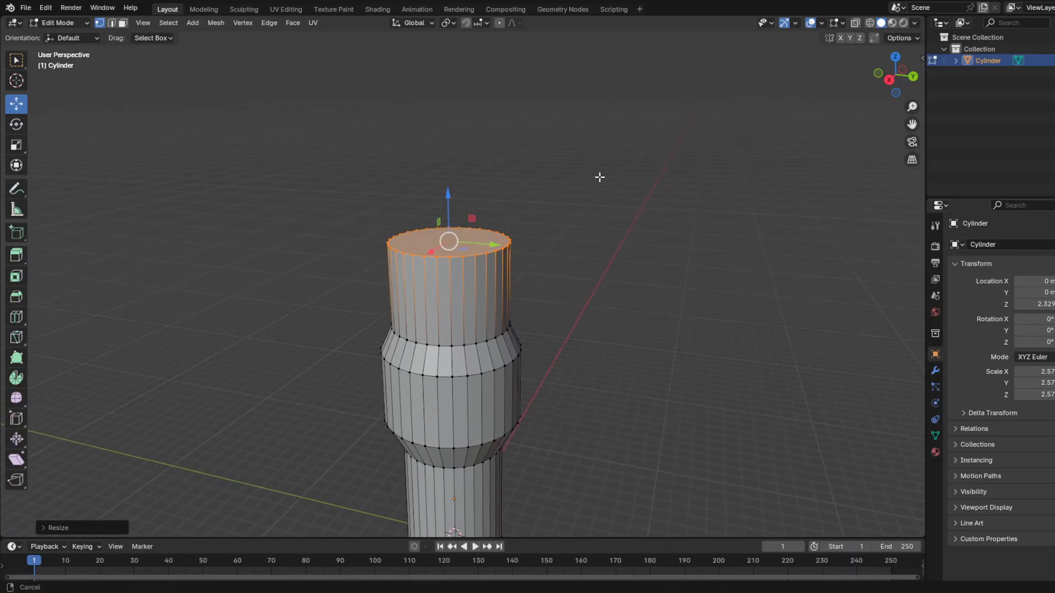
key(s)
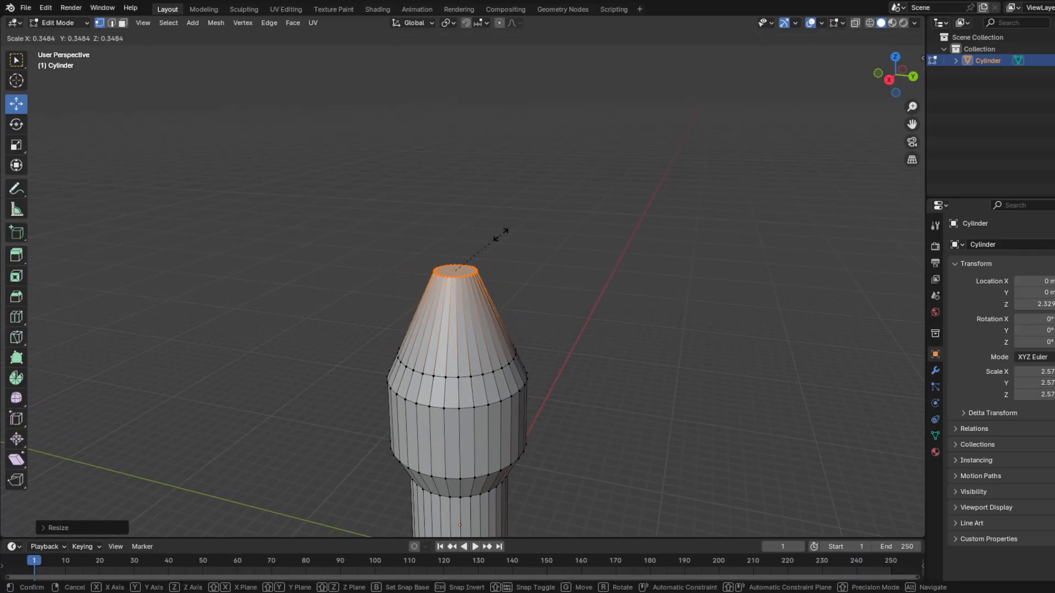
click(496, 236)
Step: Raise the cone's small top face along the Z axis and rescale it to lengthen the nose
drag(455, 224, 458, 201)
key(s)
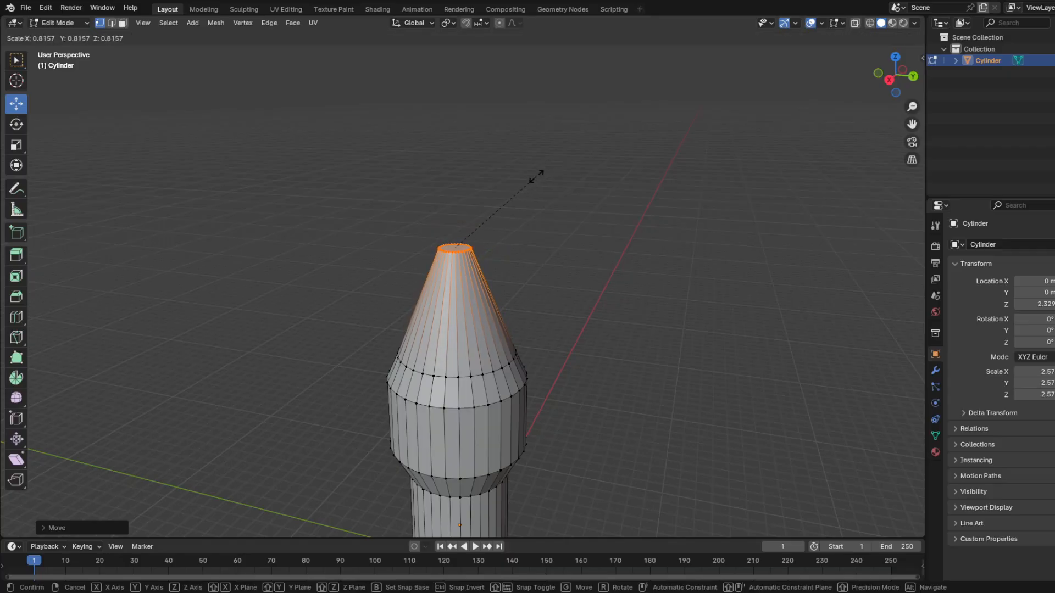
click(546, 170)
scroll(465, 240, up, 3)
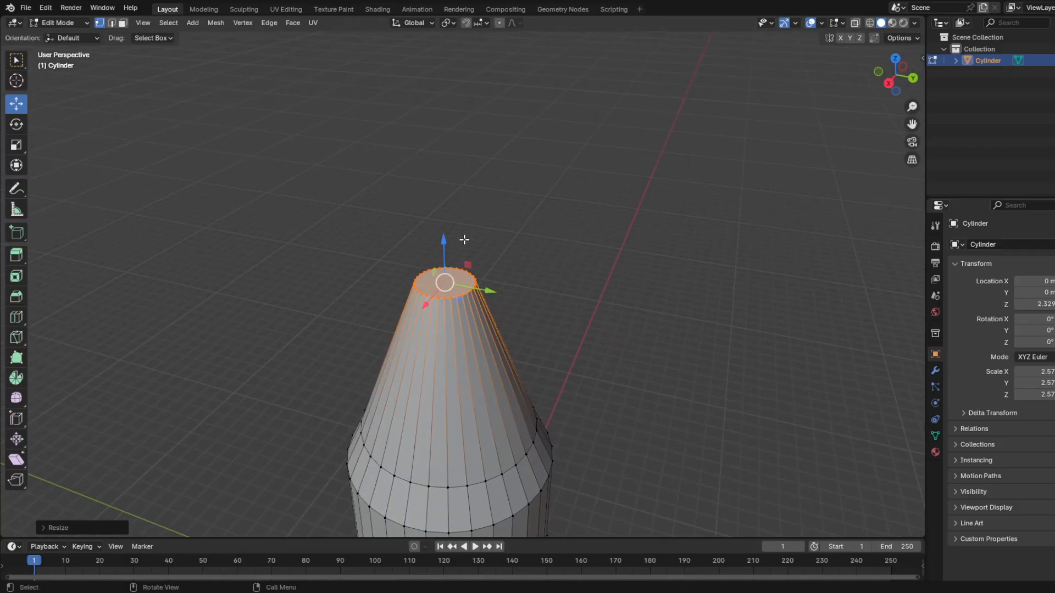
drag(442, 242, 443, 218)
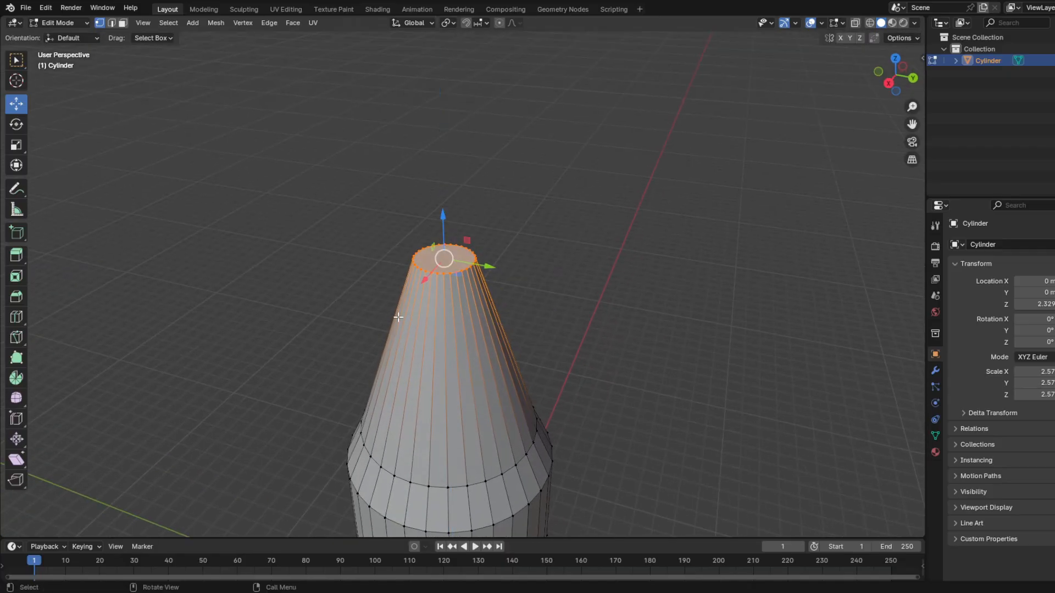
Step: Extrude the nose's top face about 0.37 m, scale it inward into a narrower tip and return to Object Mode
key(e)
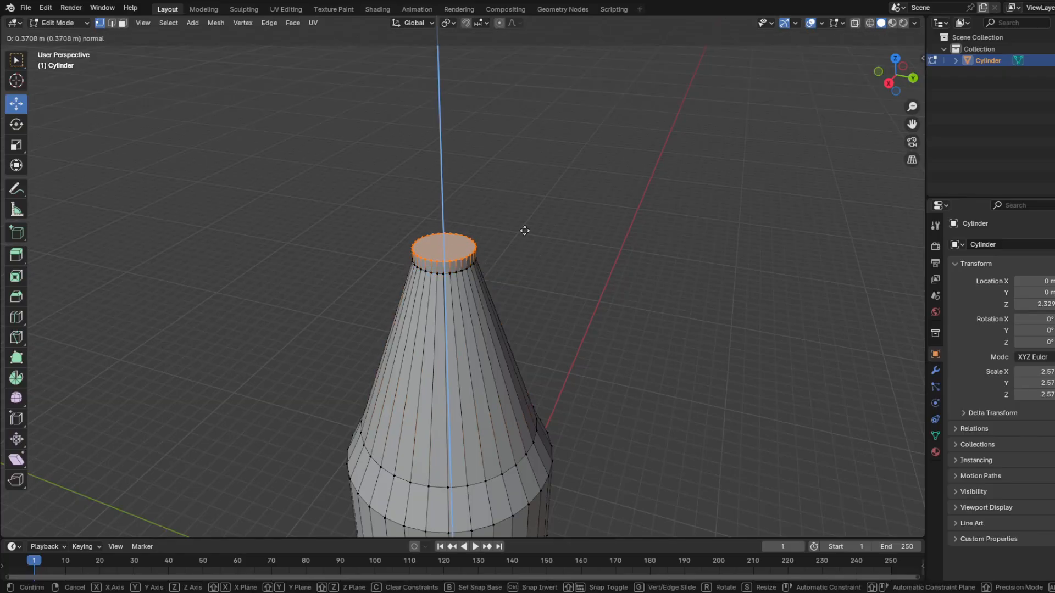
click(525, 230)
key(s)
click(480, 232)
drag(439, 203, 441, 155)
key(Tab)
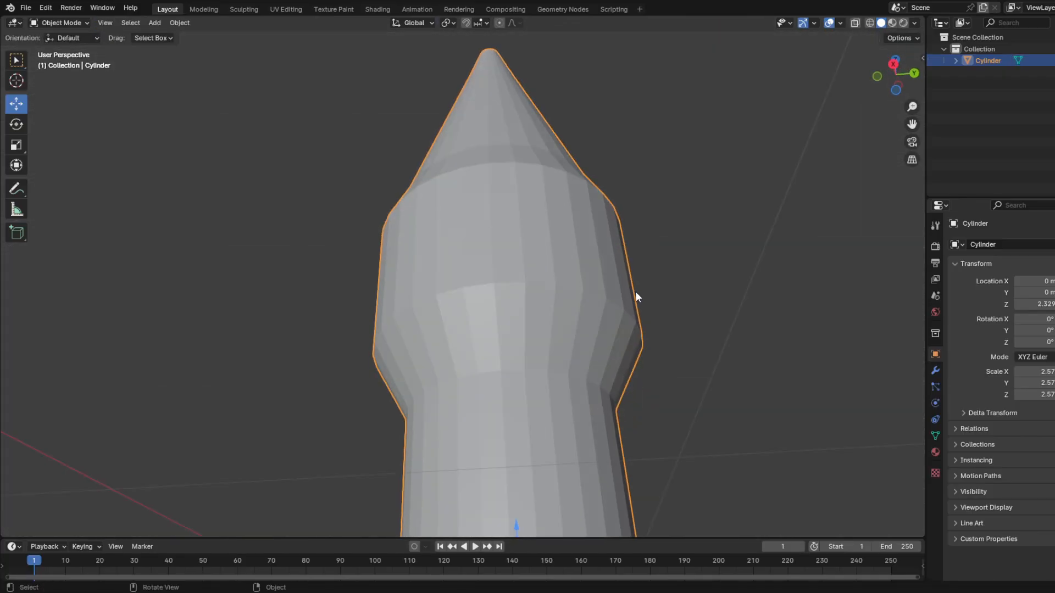
scroll(635, 296, down, 6)
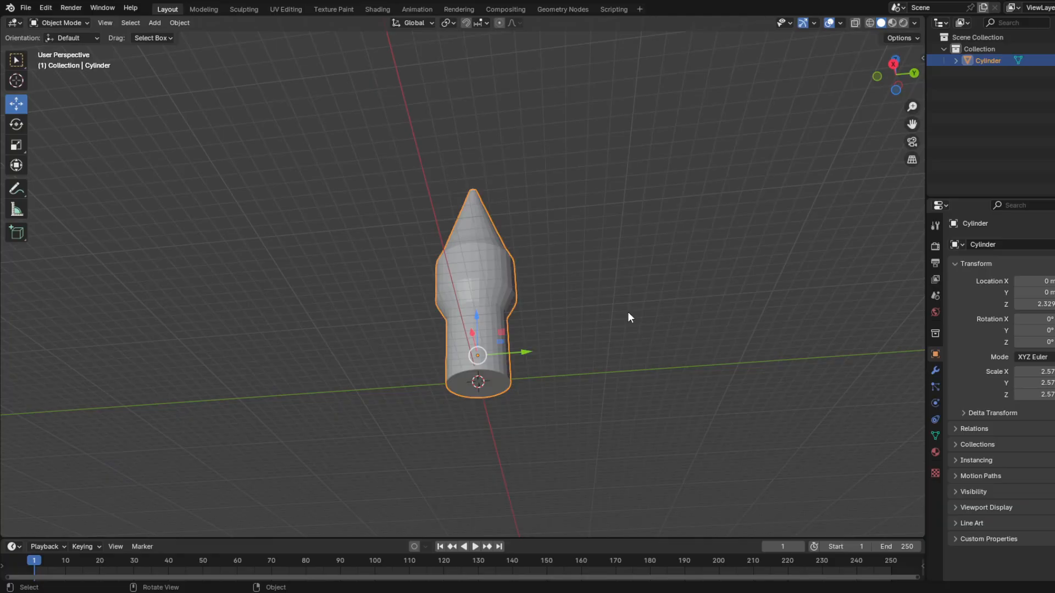
Step: Lower the cylinder's bottom face about 4.07 m along the Z axis in Edit Mode to lengthen the shaft, and return to Object Mode
middle_drag(629, 315, 459, 294)
key(Tab)
drag(542, 295, 565, 319)
middle_drag(580, 395, 556, 377)
drag(555, 377, 434, 284)
key(e)
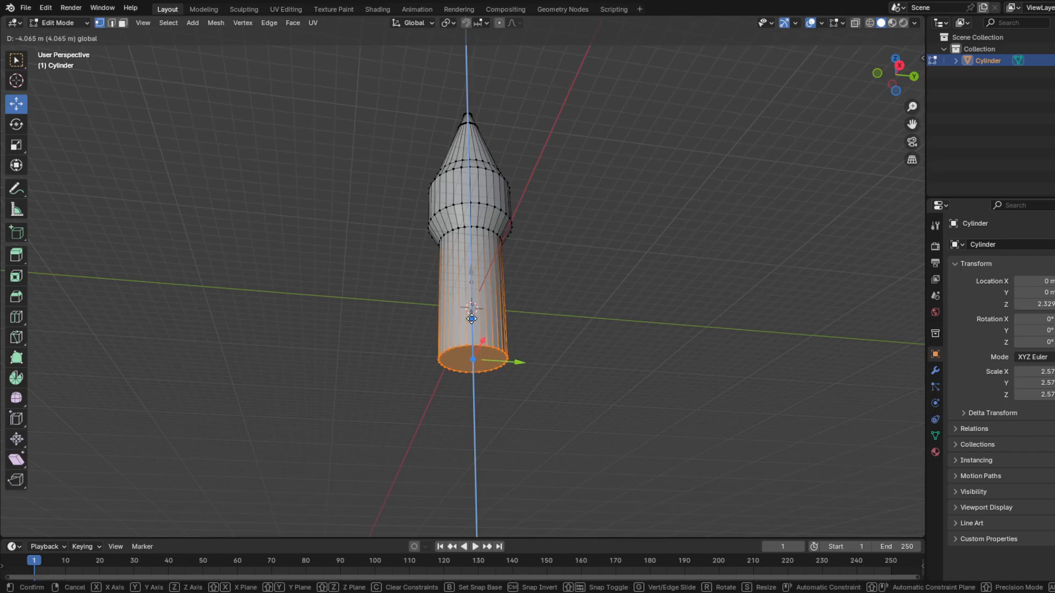
key(Return)
key(Tab)
Step: Move the whole model up along the Z axis to a Z location of about 6.24 m and deselect it
middle_drag(551, 245, 512, 256)
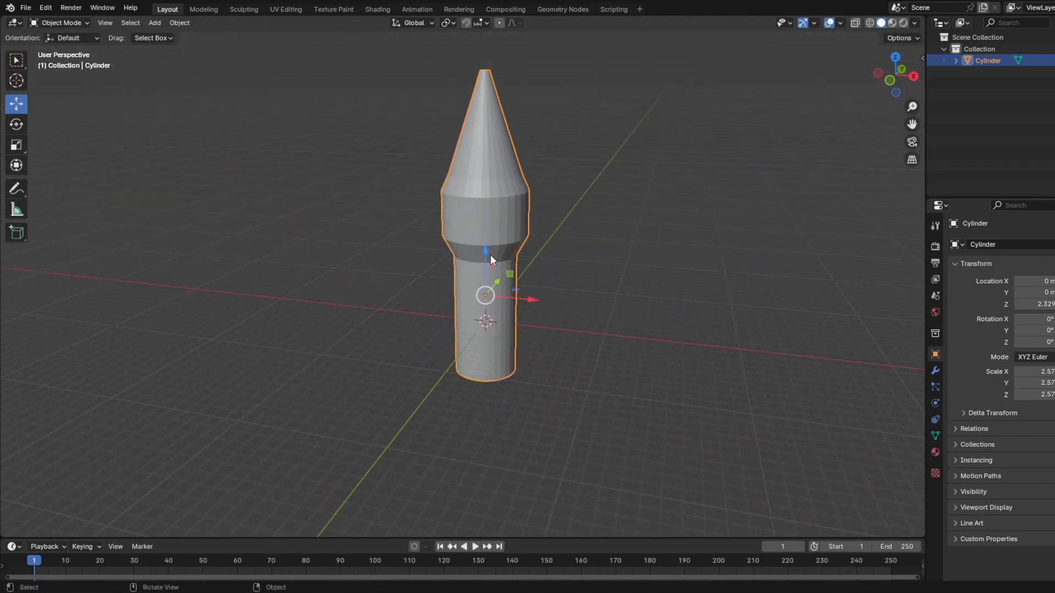
drag(490, 255, 489, 212)
click(614, 330)
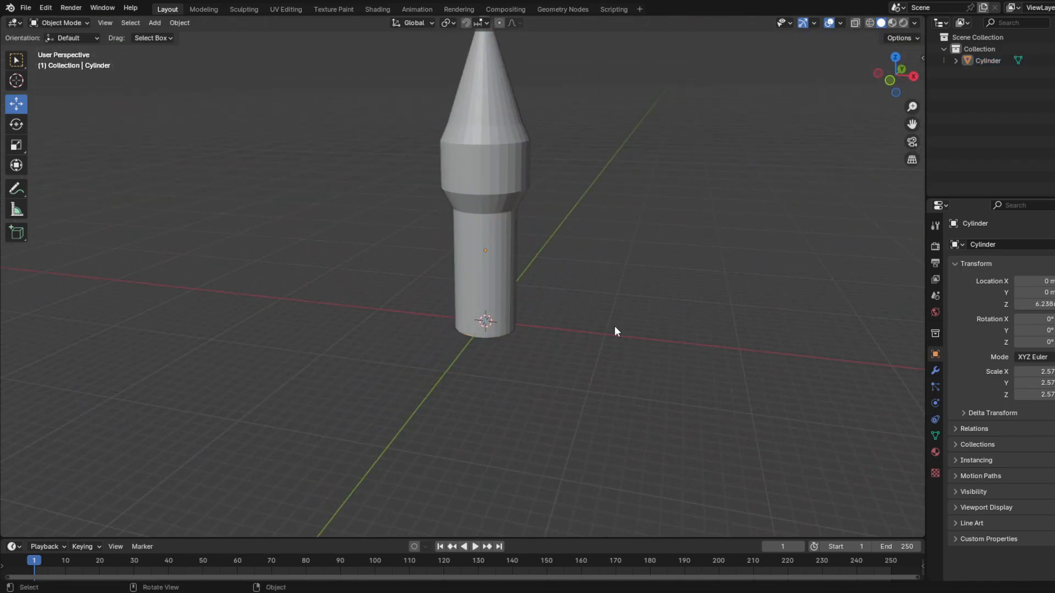
Step: Add two loop cuts around the wide section in Edit Mode, one near its upper edge and one near its lower edge, and clear the selection
middle_drag(615, 327, 584, 360)
scroll(570, 286, up, 2)
scroll(564, 325, up, 2)
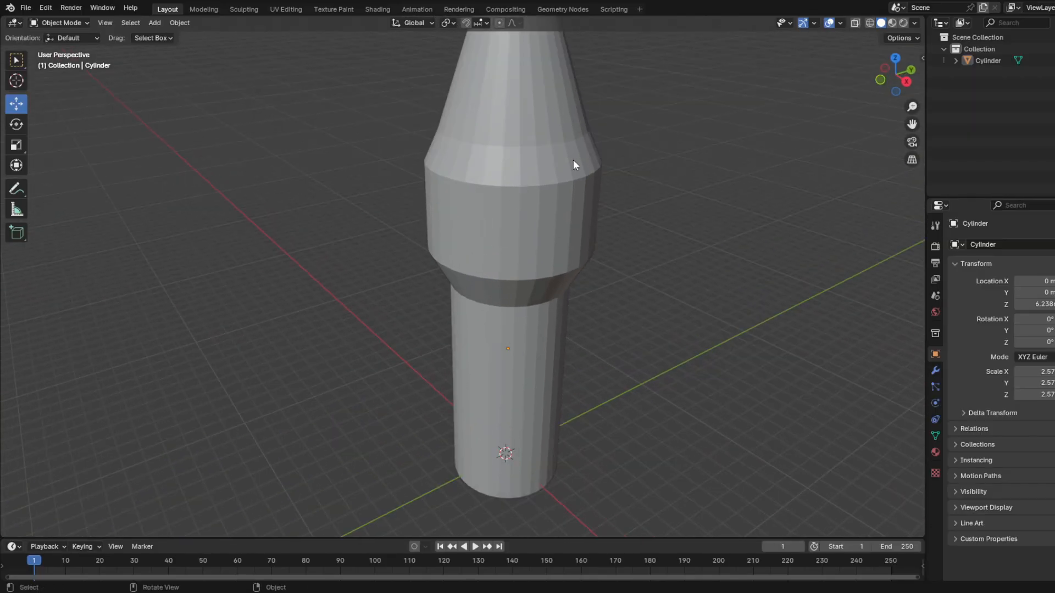
middle_drag(477, 227, 529, 229)
key(Tab)
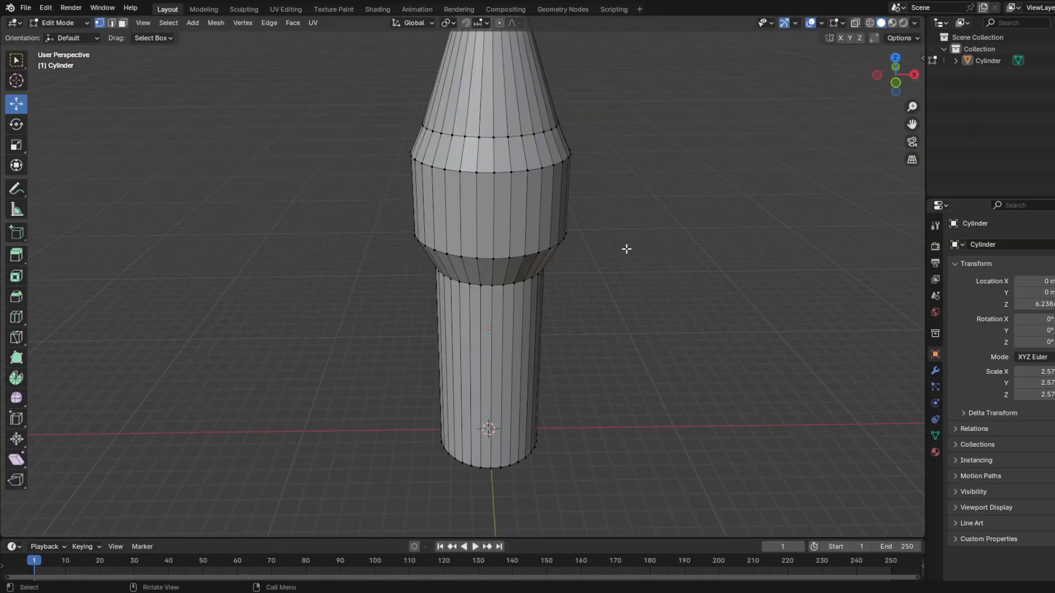
click(17, 317)
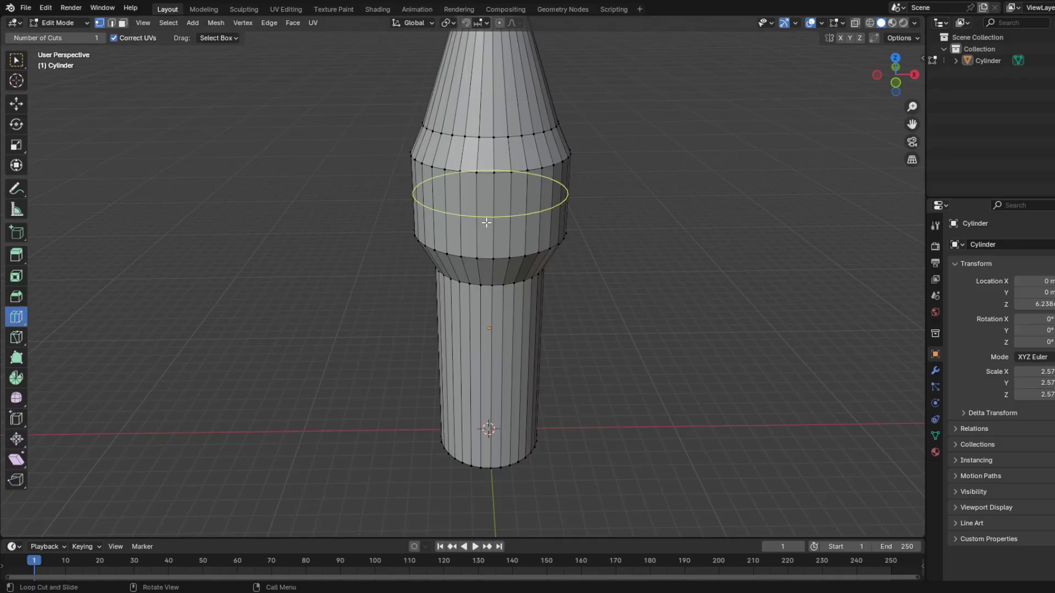
drag(486, 199, 485, 194)
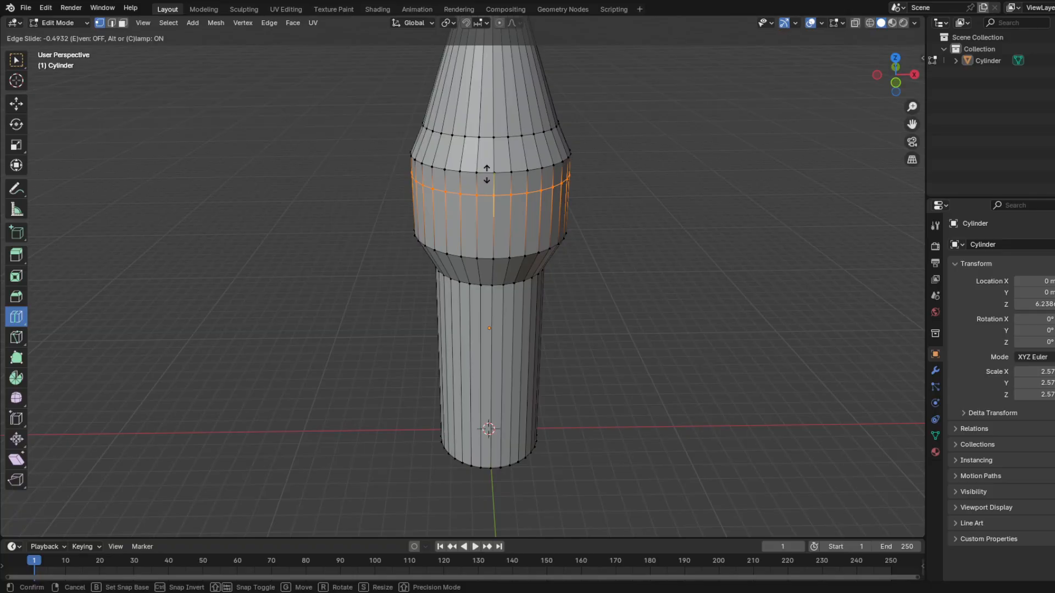
drag(487, 174, 473, 214)
click(15, 109)
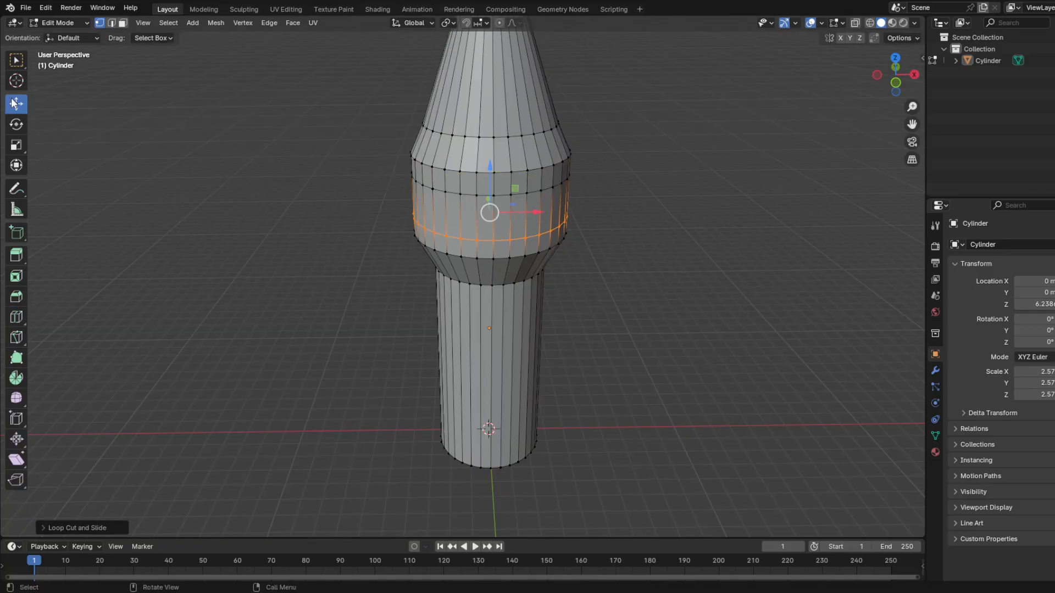
click(262, 213)
middle_drag(293, 260, 311, 236)
click(936, 371)
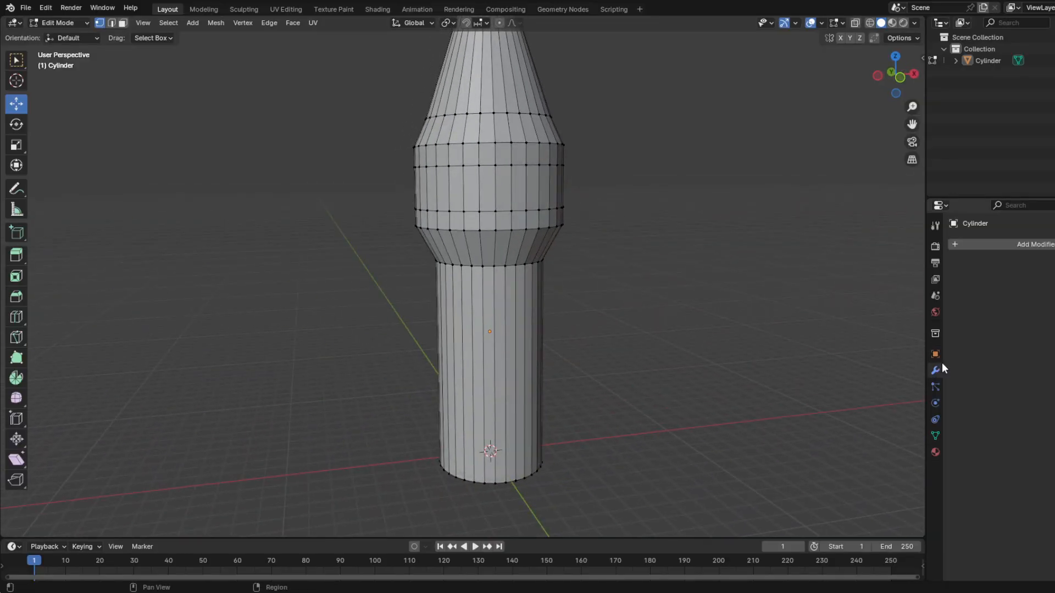
click(1017, 245)
mouse_move(1021, 278)
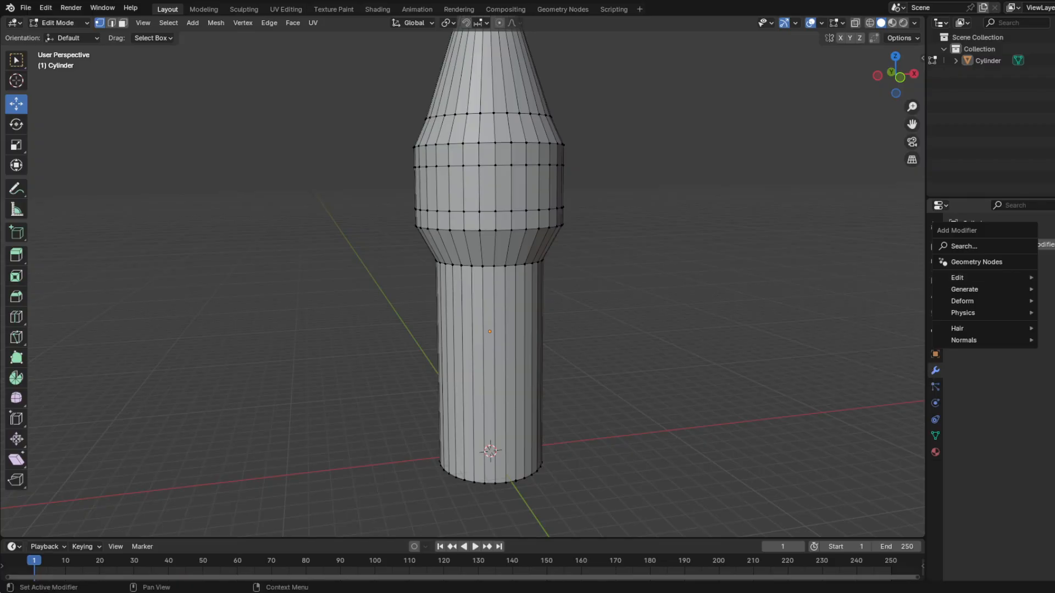
middle_drag(600, 294, 520, 203)
scroll(539, 184, up, 3)
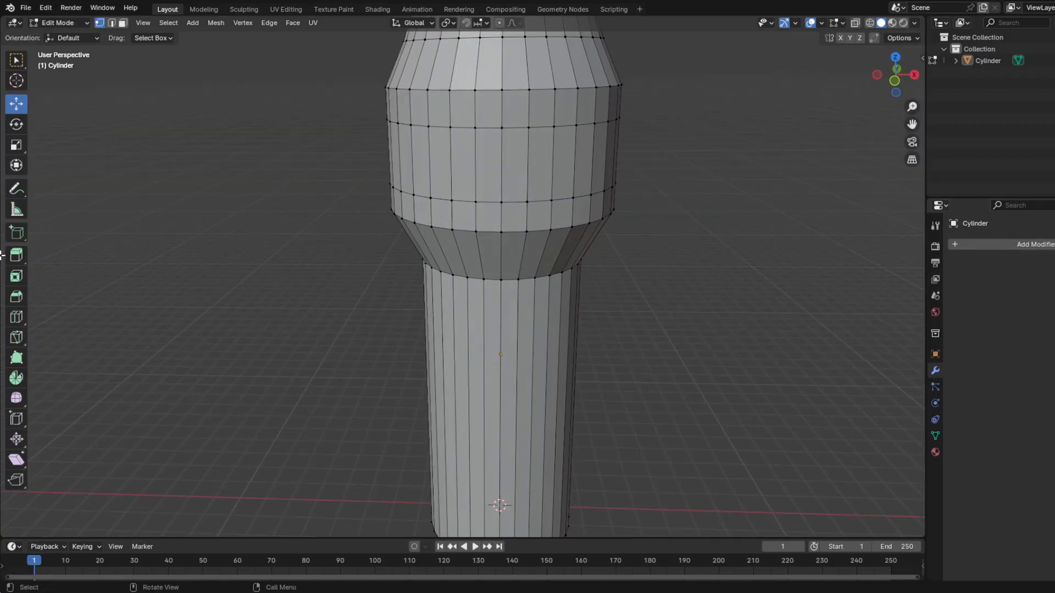
click(14, 319)
scroll(495, 174, down, 1)
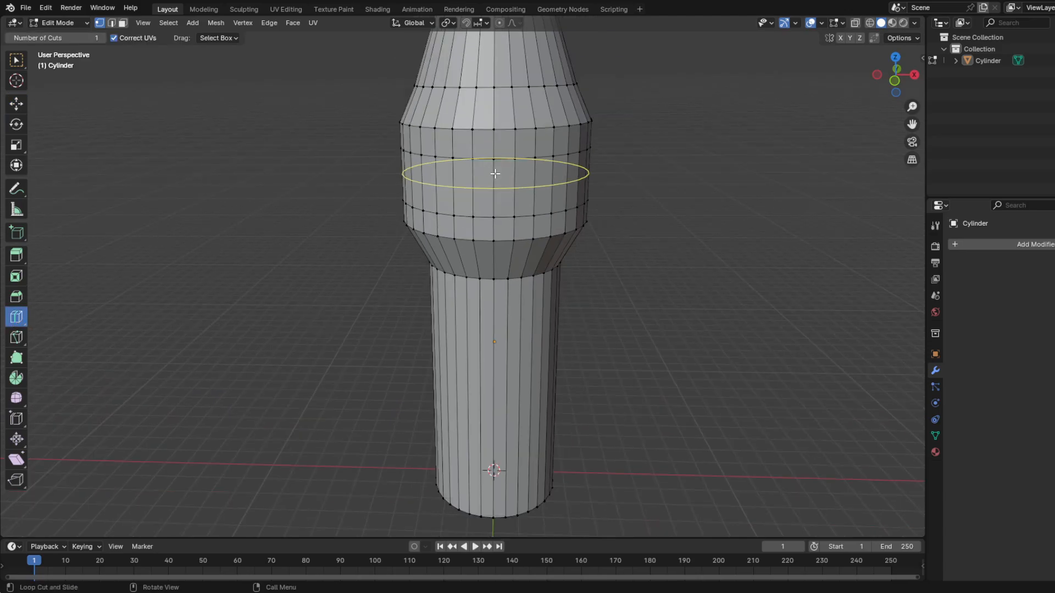
middle_drag(533, 218, 602, 263)
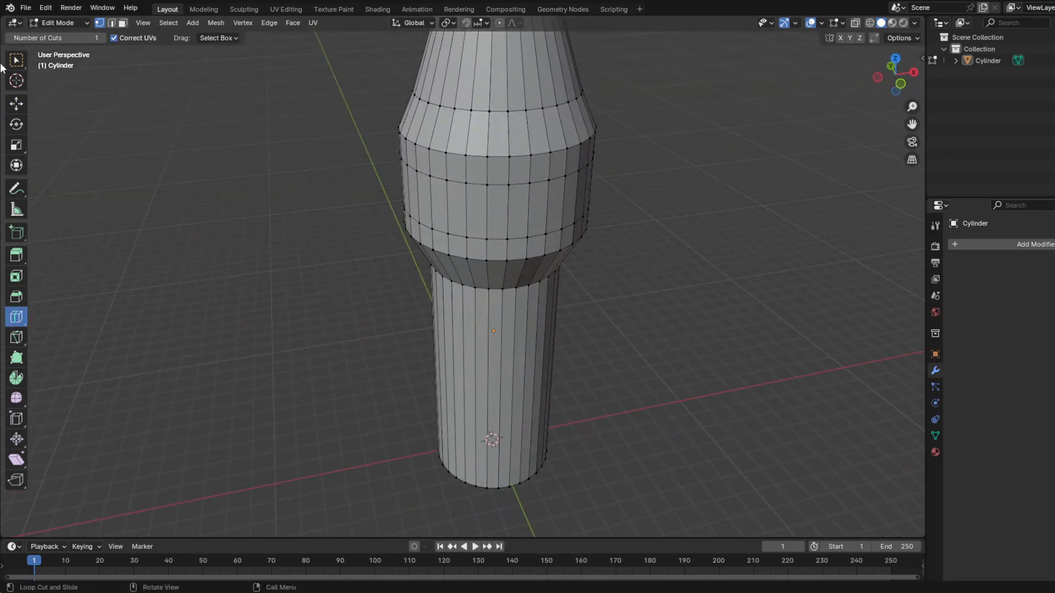
click(17, 104)
middle_drag(560, 300, 511, 232)
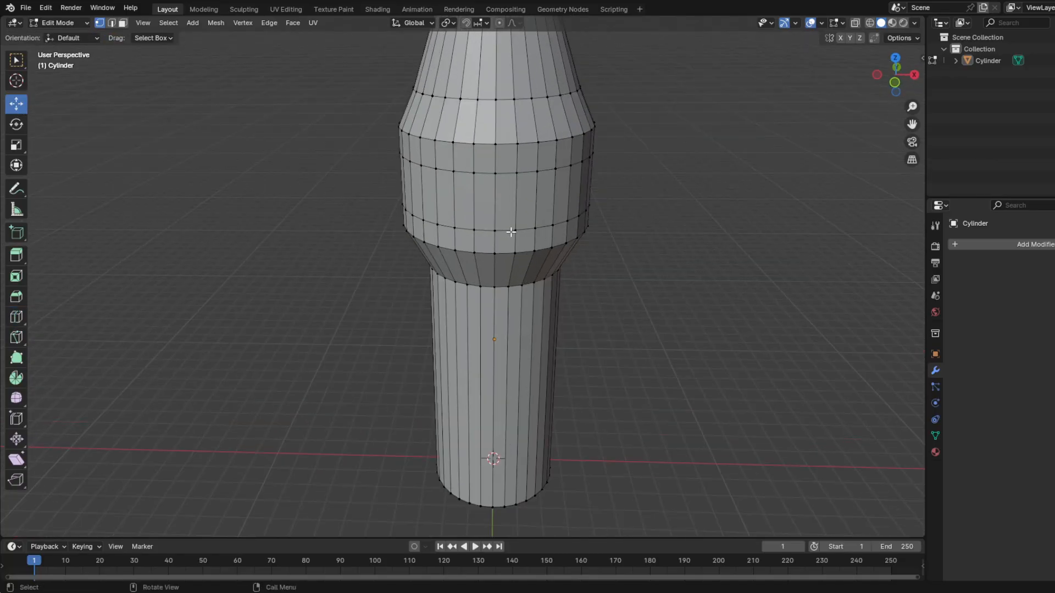
Step: Select every third face around the wide section, between its two loop cuts
drag(505, 237, 465, 165)
middle_drag(465, 165, 496, 219)
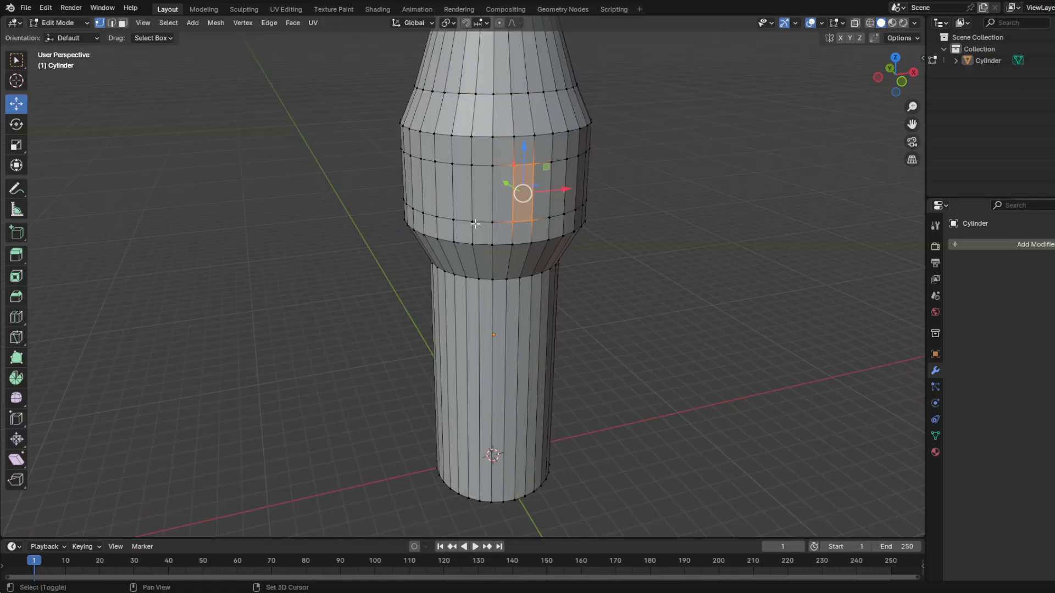
shift+drag(475, 223, 443, 156)
middle_drag(518, 194, 512, 235)
key(e)
click(660, 200)
shift+drag(515, 224, 471, 151)
middle_drag(444, 185, 463, 190)
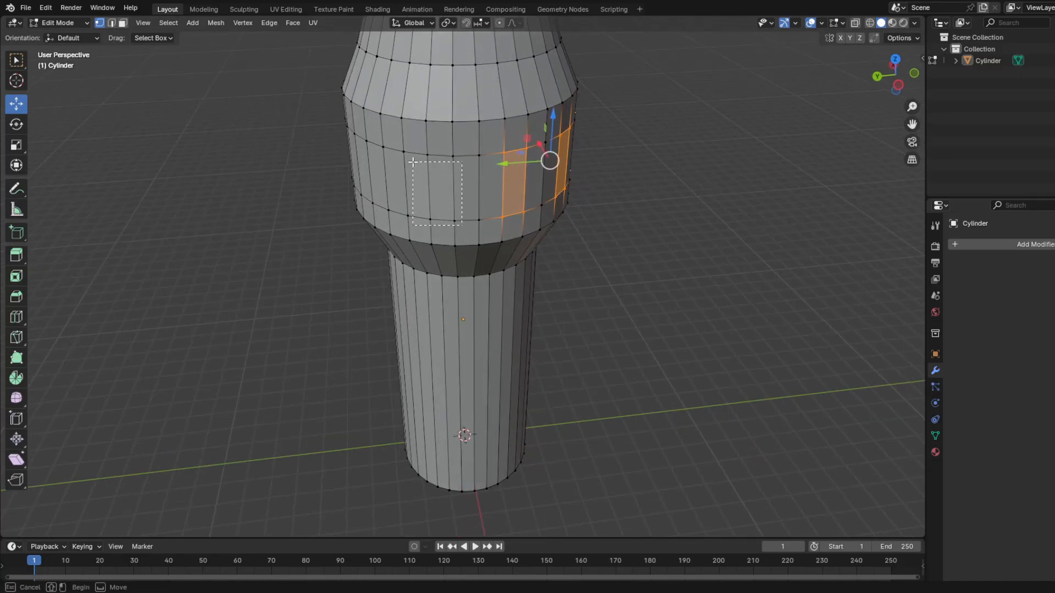
shift+drag(413, 161, 412, 162)
middle_drag(418, 164, 479, 173)
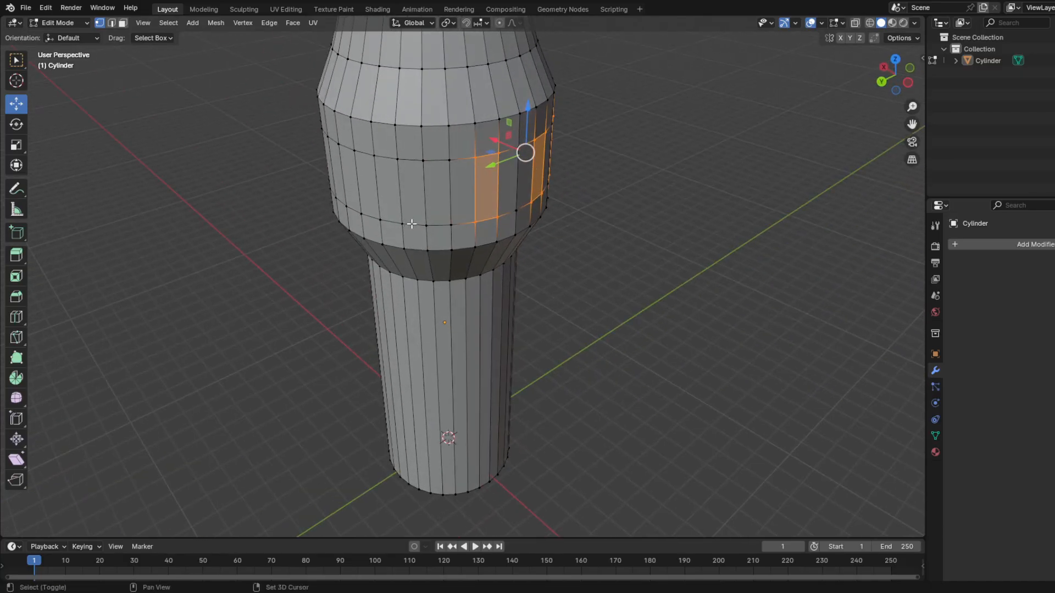
shift+drag(389, 138, 389, 138)
middle_drag(389, 193, 464, 205)
shift+drag(477, 217, 429, 138)
middle_drag(429, 163, 467, 179)
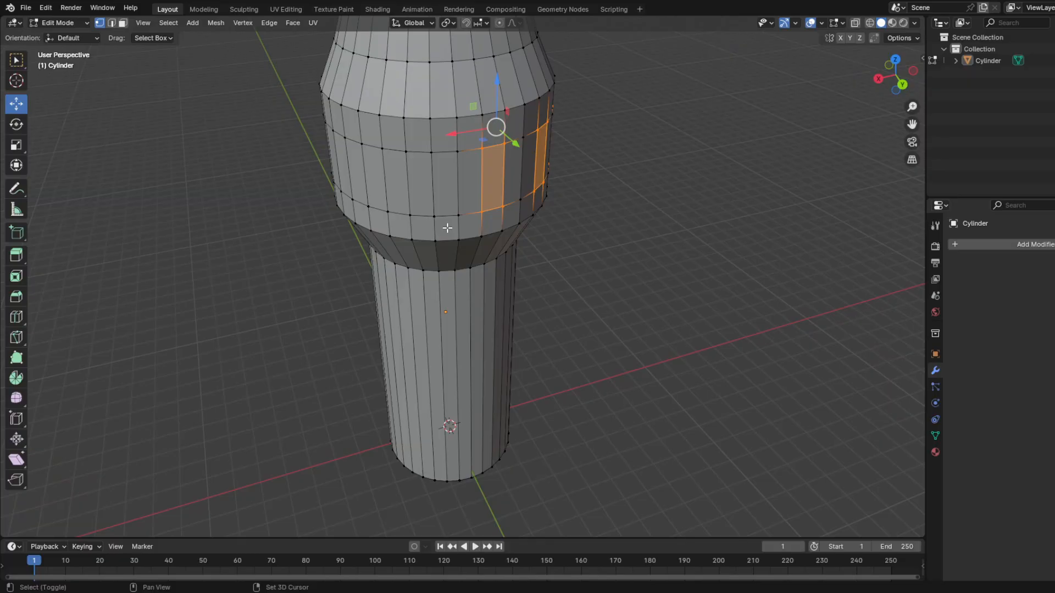
shift+drag(448, 227, 395, 147)
middle_drag(401, 165, 441, 227)
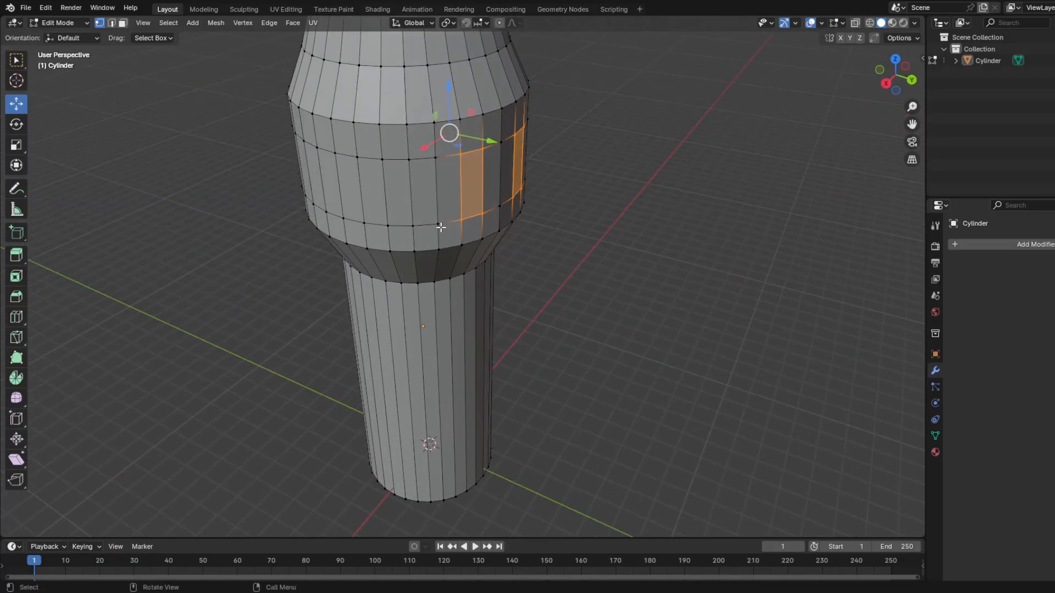
shift+drag(418, 236, 377, 154)
middle_drag(372, 186, 412, 195)
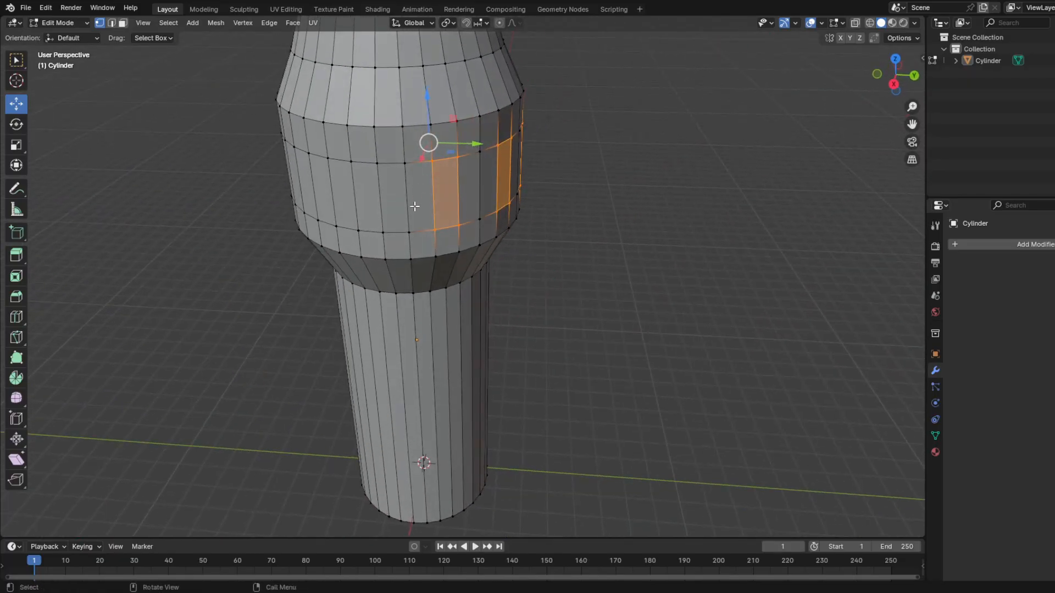
shift+drag(391, 245, 384, 234)
shift+drag(347, 152, 345, 149)
shift+middle_drag(368, 190, 500, 209)
shift+drag(479, 237, 467, 206)
shift+drag(446, 155, 446, 156)
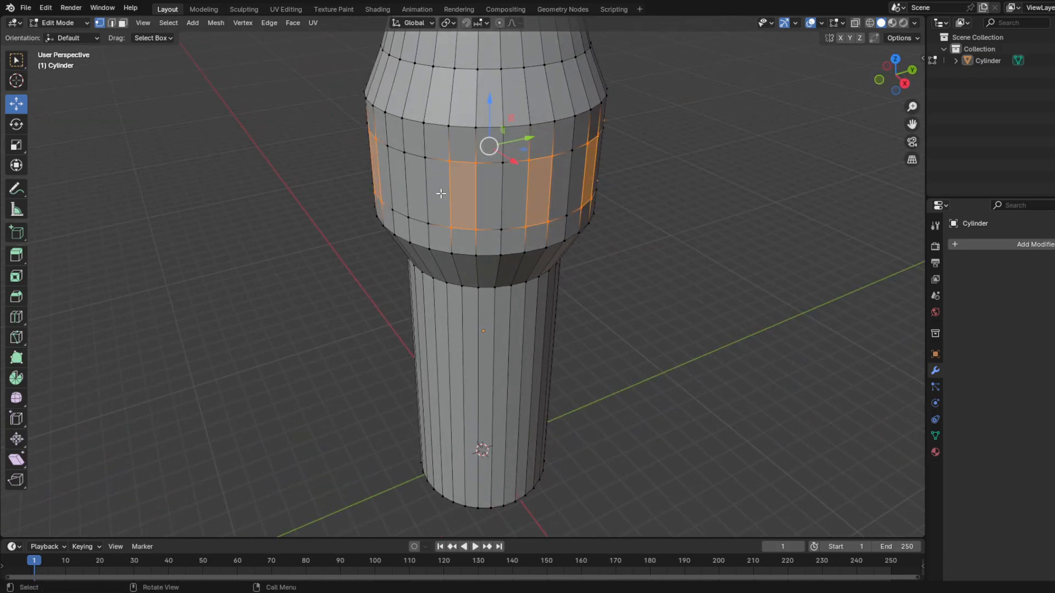
middle_drag(446, 155, 482, 204)
shift+drag(454, 230, 415, 141)
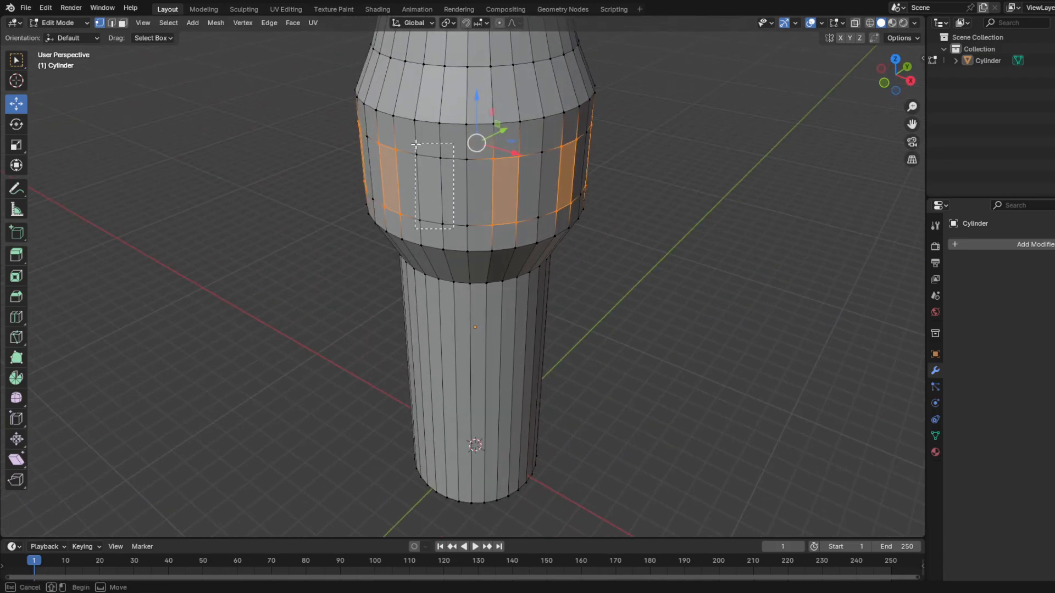
shift+drag(454, 230, 458, 189)
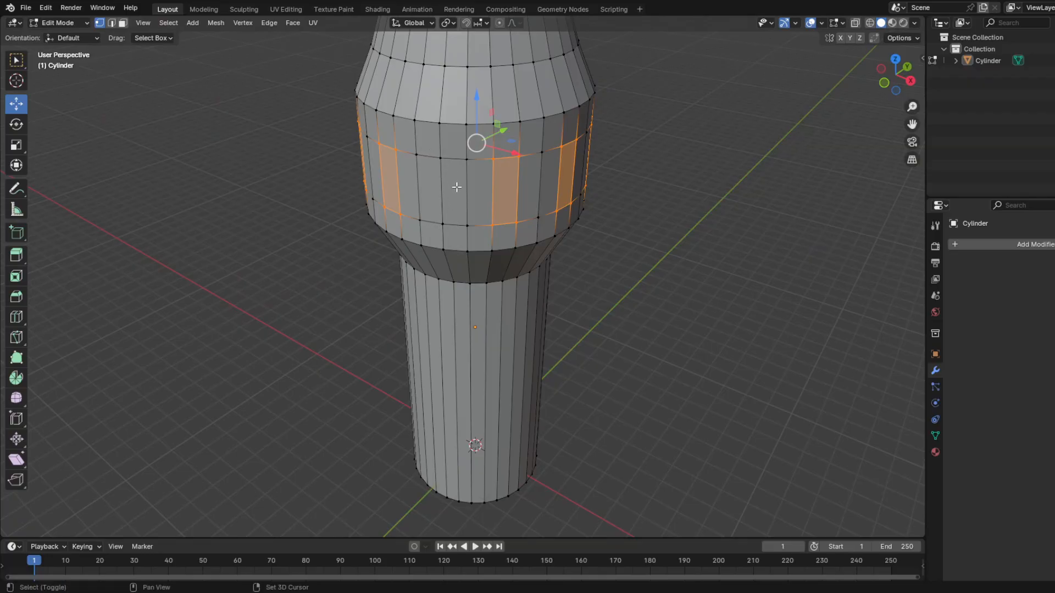
mouse_move(458, 190)
middle_down()
mouse_move(424, 189)
mouse_move(593, 181)
mouse_move(411, 183)
mouse_move(479, 203)
mouse_move(457, 204)
middle_up()
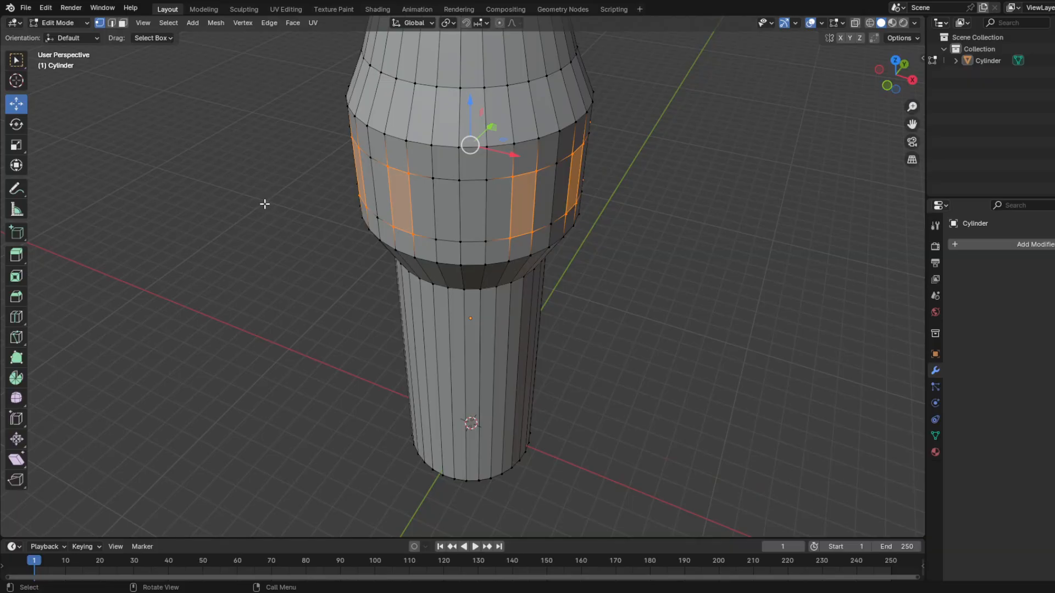
Step: Try extruding all selected faces of the wide section together by about 1.2 m, undo the extrusion and clear the selection
middle_drag(264, 209, 396, 205)
key(e)
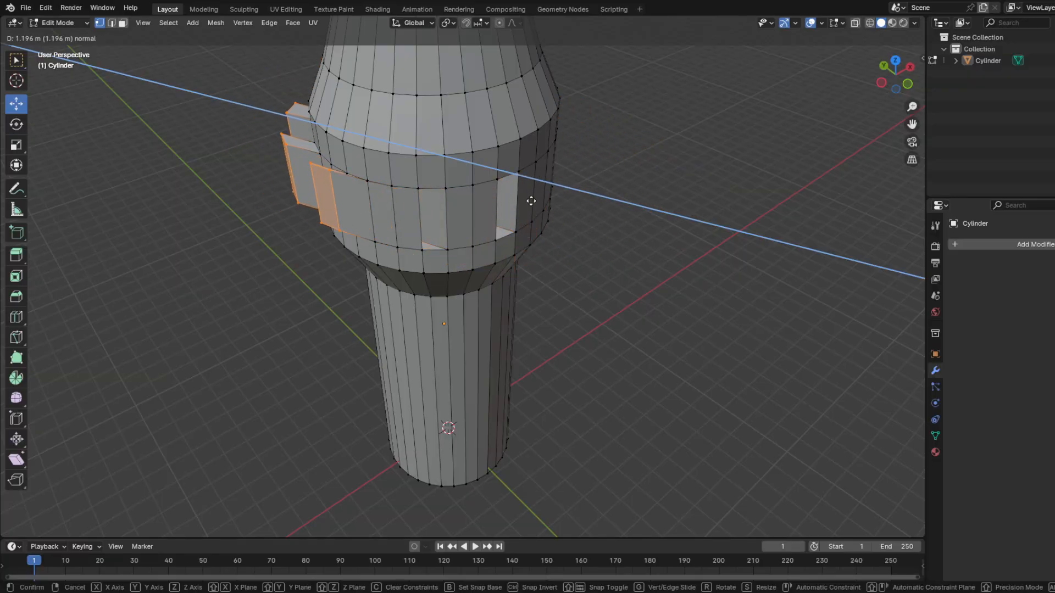
click(535, 201)
key(ctrl+z)
click(605, 246)
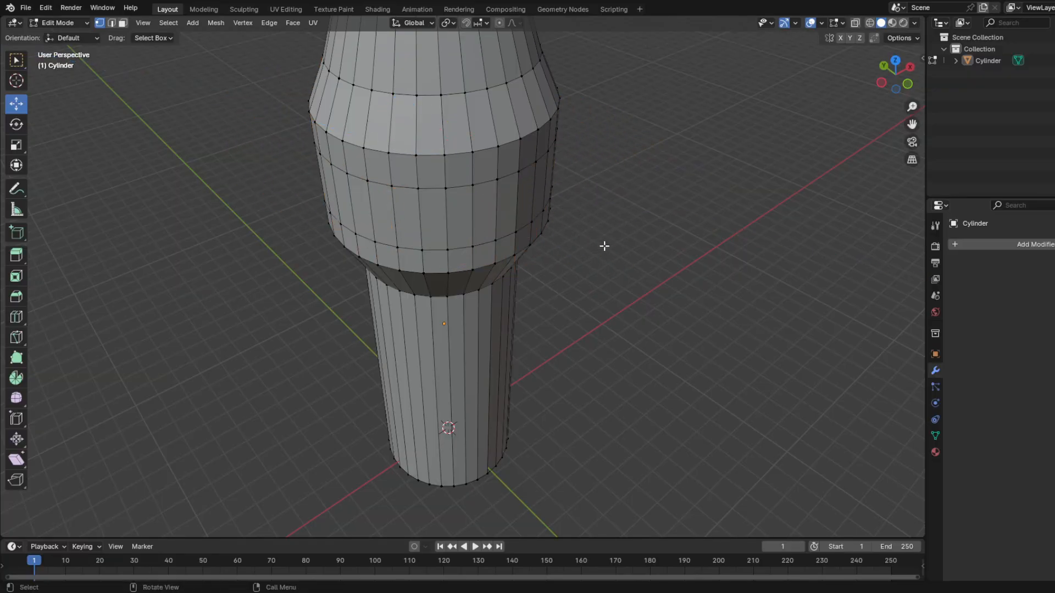
Step: Select three faces between the wide section's loop cuts, leaving two faces between each, and extrude them inward as window recesses
middle_drag(603, 245, 579, 236)
scroll(450, 225, up, 1)
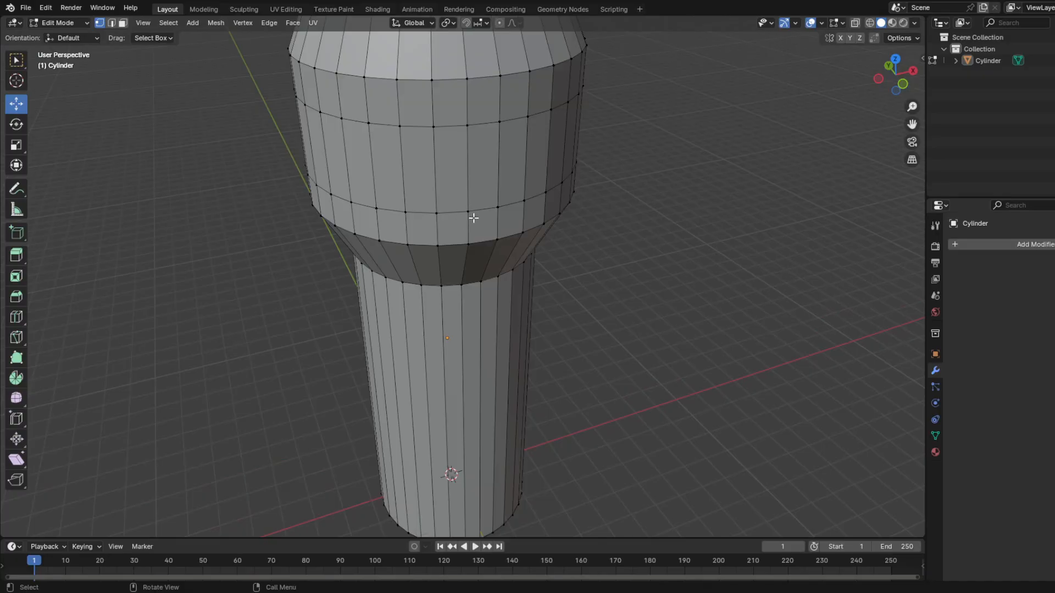
drag(480, 219, 424, 119)
middle_drag(419, 218, 457, 224)
shift+drag(434, 240, 397, 142)
shift+click(438, 228)
middle_drag(438, 229, 460, 230)
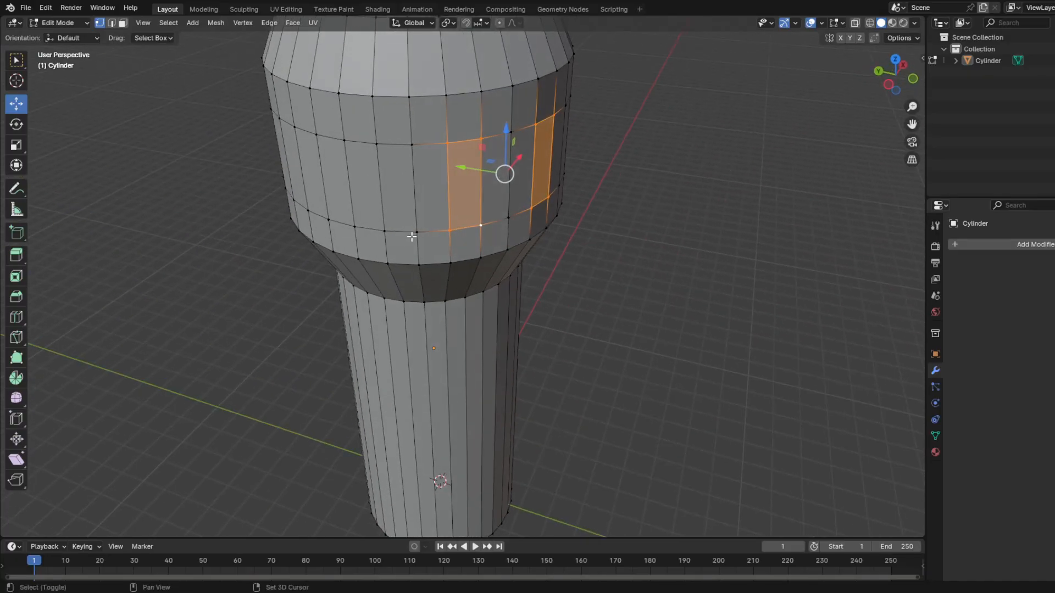
shift+drag(396, 239, 384, 212)
shift+drag(339, 127, 340, 128)
middle_drag(339, 128, 580, 225)
key(e)
click(581, 223)
key(e)
click(514, 251)
key(ctrl+z)
key(e)
click(521, 237)
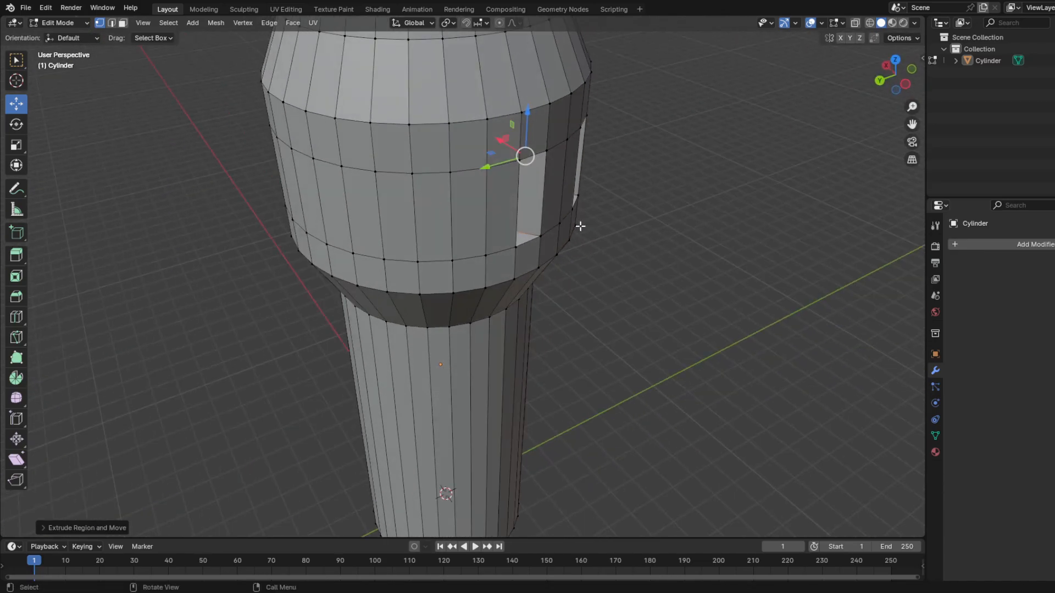
Step: Continue around the wide section by selecting the next three faces at the same spacing and extruding them inward
middle_drag(461, 257, 480, 259)
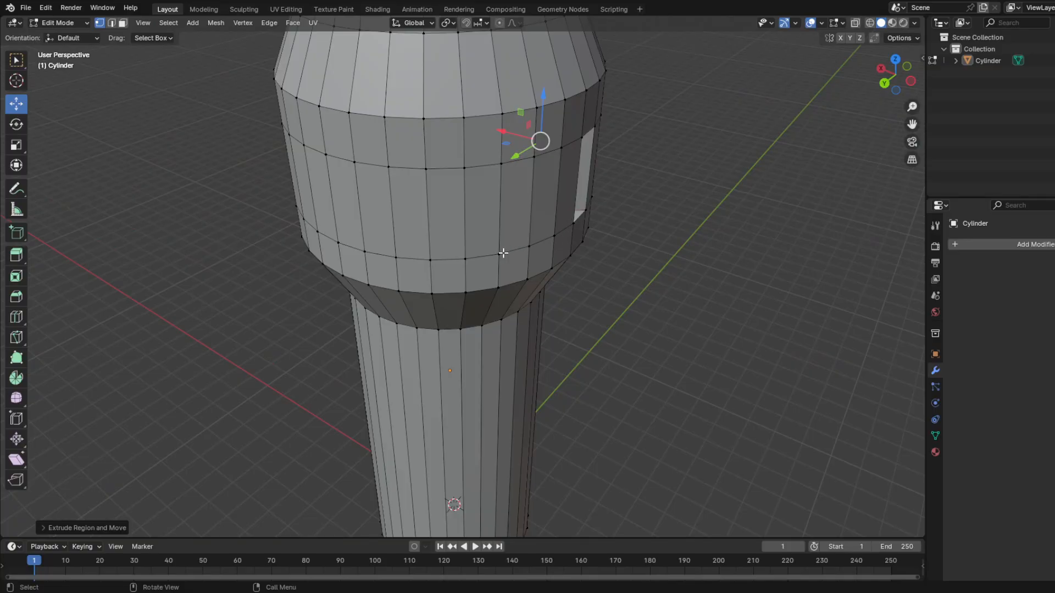
drag(480, 275, 432, 165)
middle_drag(431, 164, 417, 277)
shift+drag(355, 171, 354, 169)
middle_drag(357, 172, 475, 186)
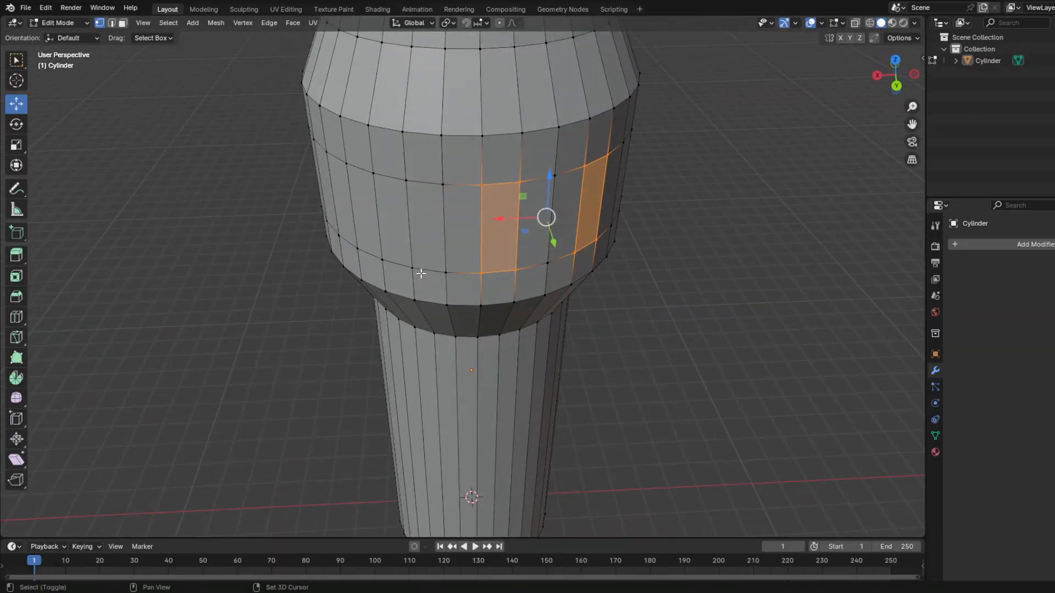
shift+drag(423, 278, 363, 163)
middle_drag(449, 246, 537, 236)
key(e)
click(508, 257)
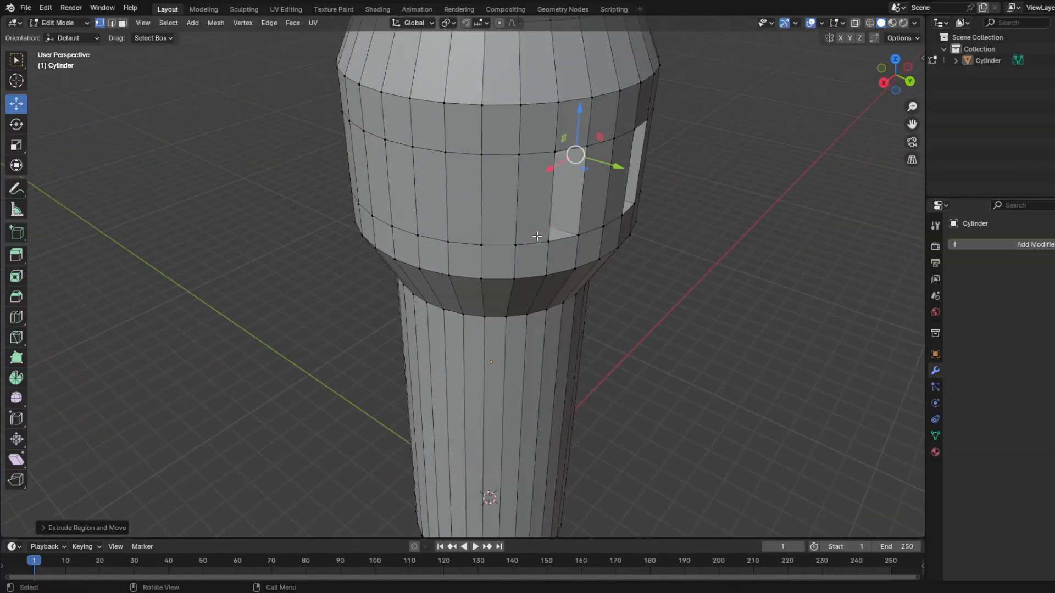
middle_drag(414, 237, 504, 261)
shift+click(424, 152)
shift+click(452, 160)
shift+click(422, 243)
shift+drag(508, 259, 459, 155)
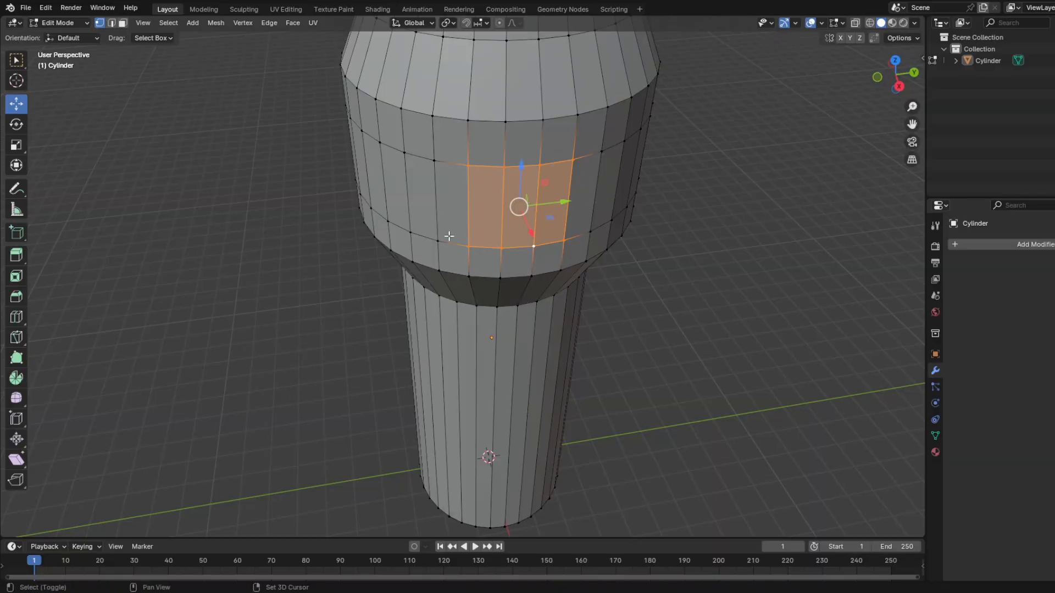
click(500, 248)
Step: Extrude the remaining three evenly spaced faces of the wide section inward to complete the window ring, and return to Object Mode
drag(577, 250, 521, 158)
drag(480, 256, 454, 195)
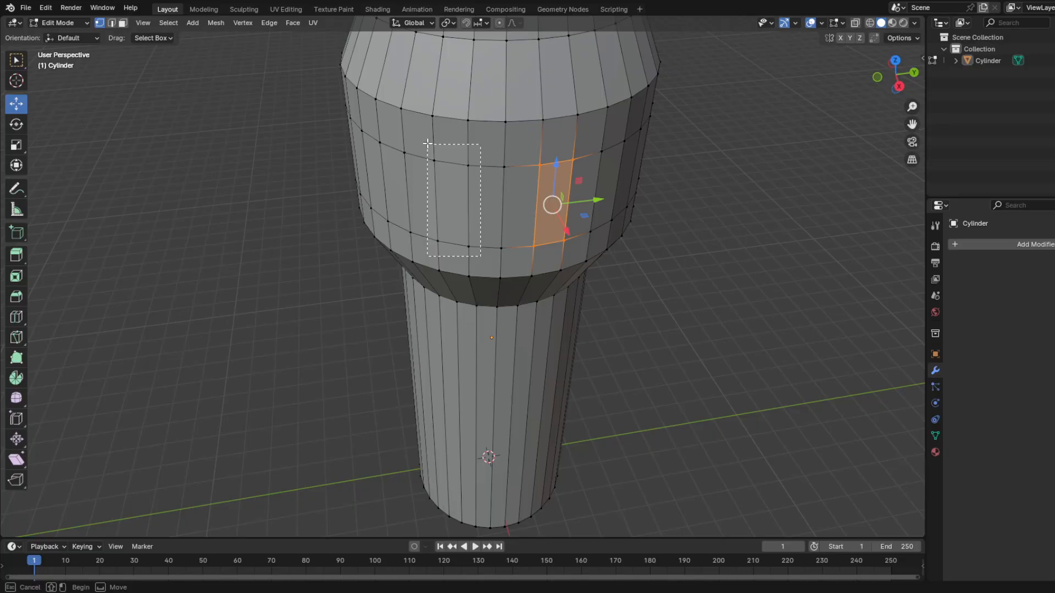
shift+drag(428, 143, 428, 144)
middle_drag(428, 145, 495, 212)
key(b)
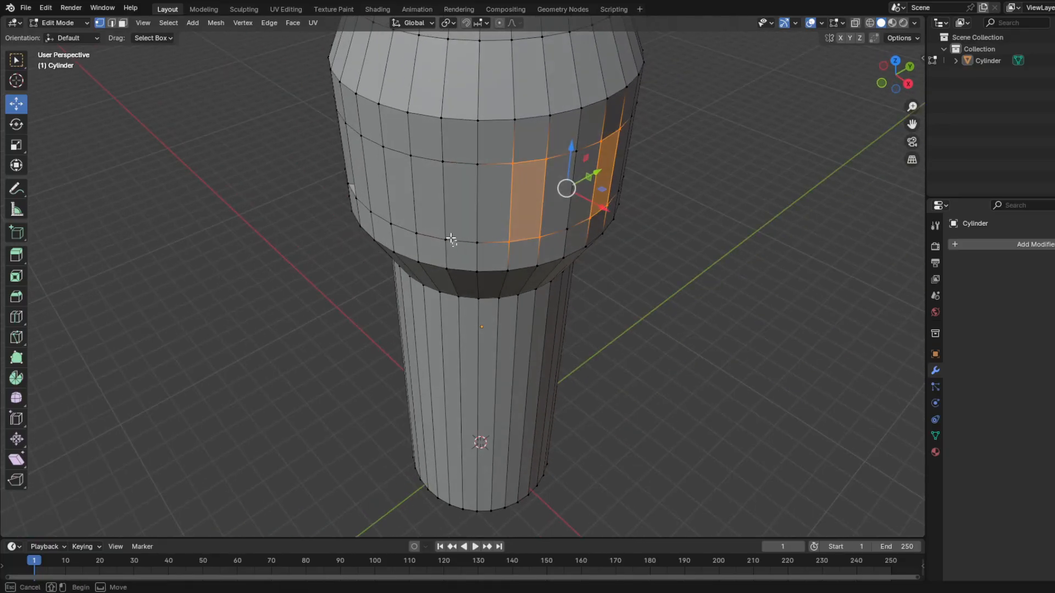
drag(404, 139, 404, 139)
middle_drag(421, 146, 488, 155)
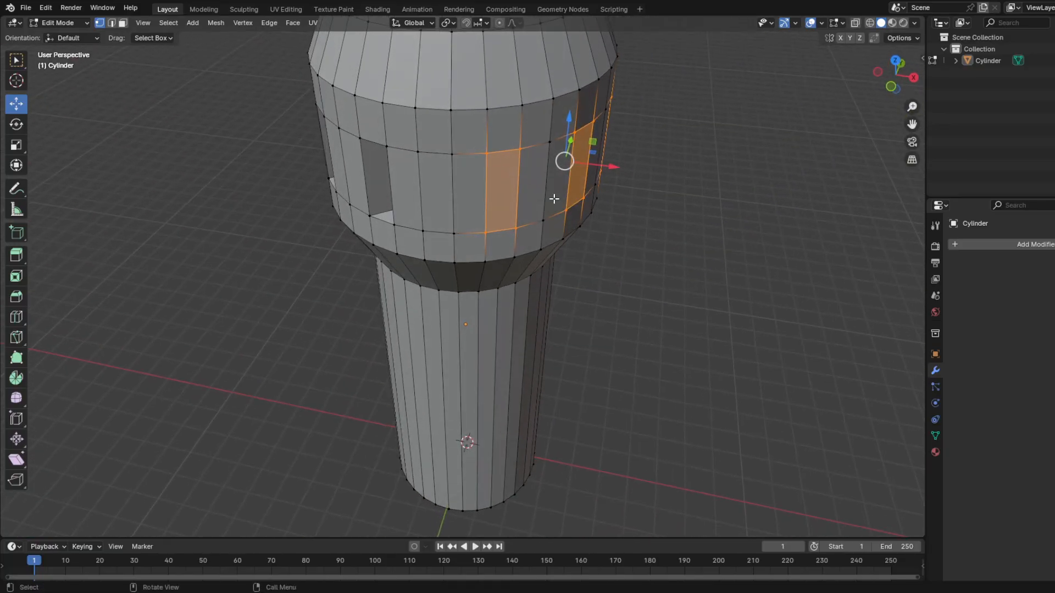
key(e)
click(553, 205)
middle_drag(554, 204, 439, 280)
key(Tab)
scroll(466, 265, up, 2)
key(Tab)
scroll(470, 256, down, 2)
key(Tab)
Step: Add a new cylinder mesh and raise it along the Z axis to the height of the wide section
key(shift+a)
mouse_move(488, 302)
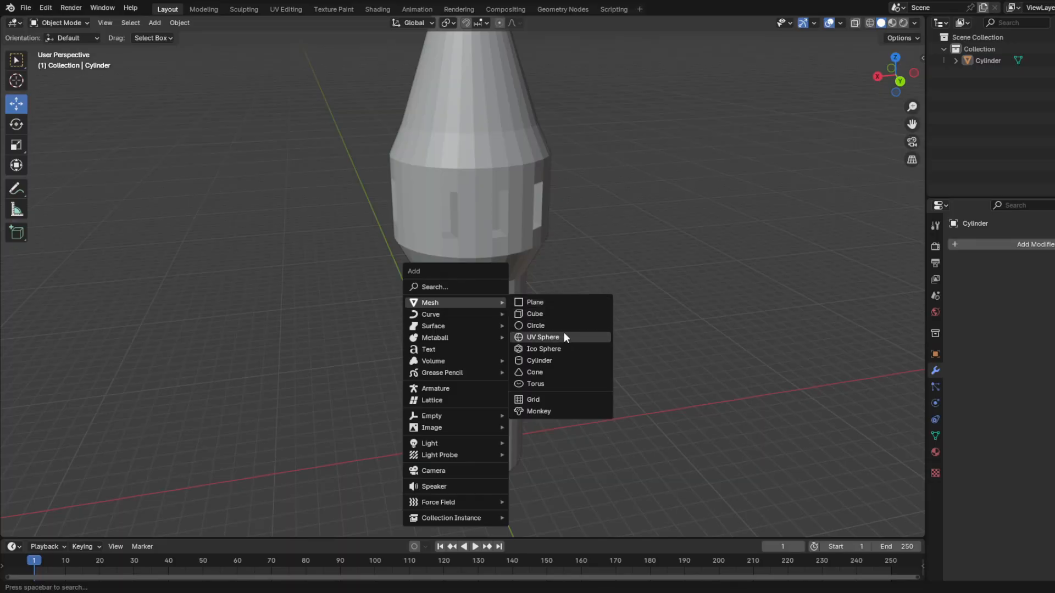
click(566, 361)
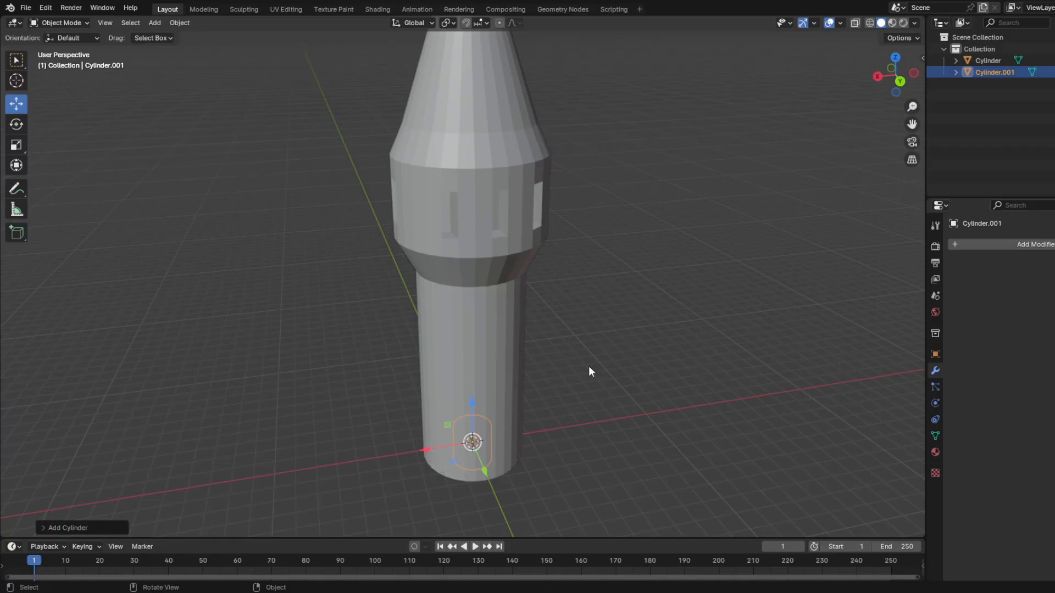
middle_drag(588, 366, 486, 397)
drag(458, 384, 474, 175)
middle_drag(528, 255, 489, 302)
scroll(502, 289, up, 2)
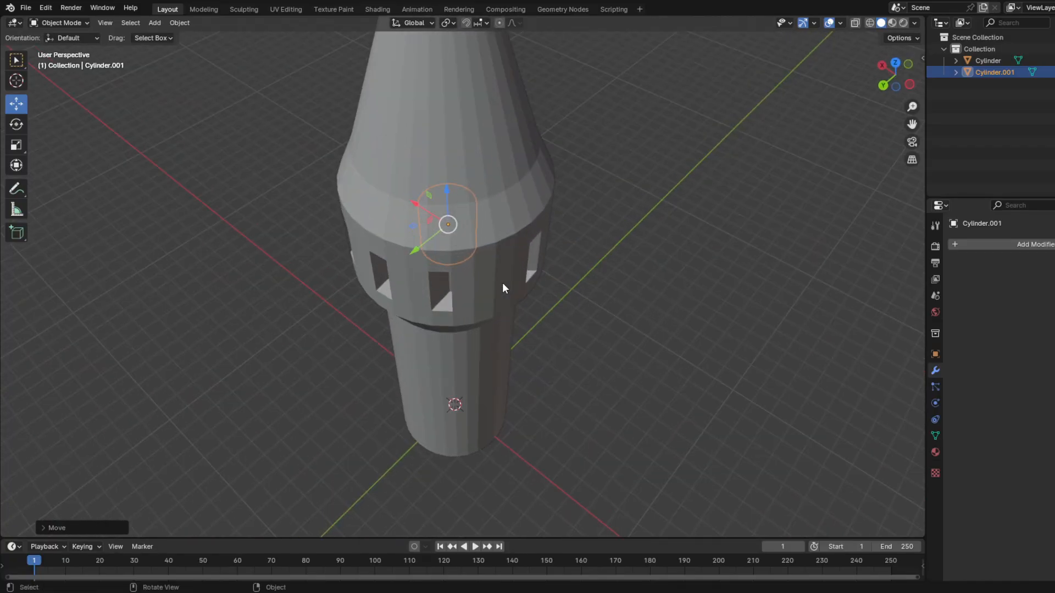
Step: Move the new cylinder along the X axis until it stands clear beside the model, and scale it up slightly
key(Tab)
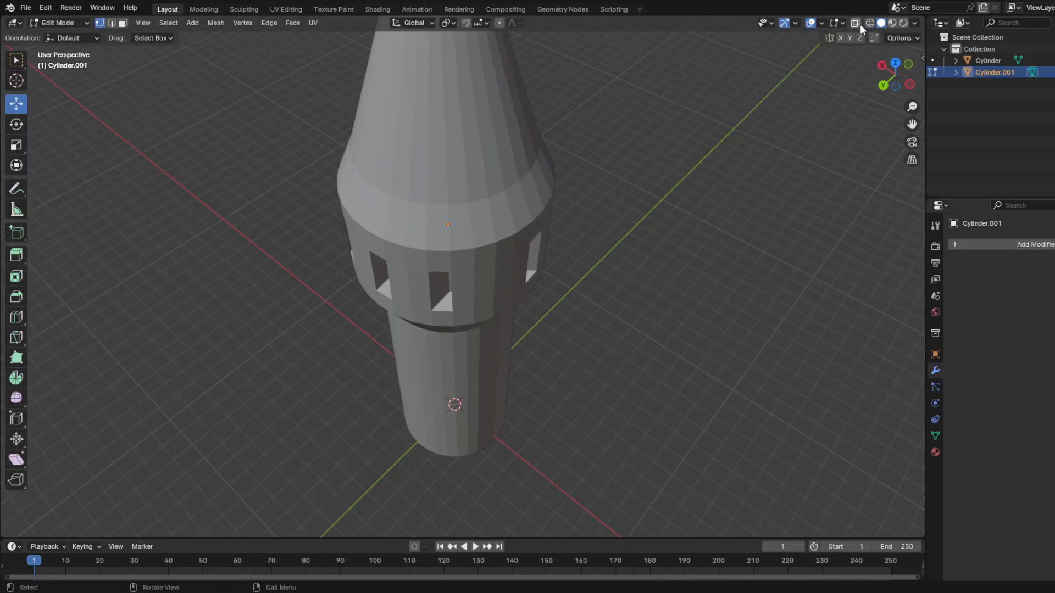
key(Tab)
key(g)
key(x)
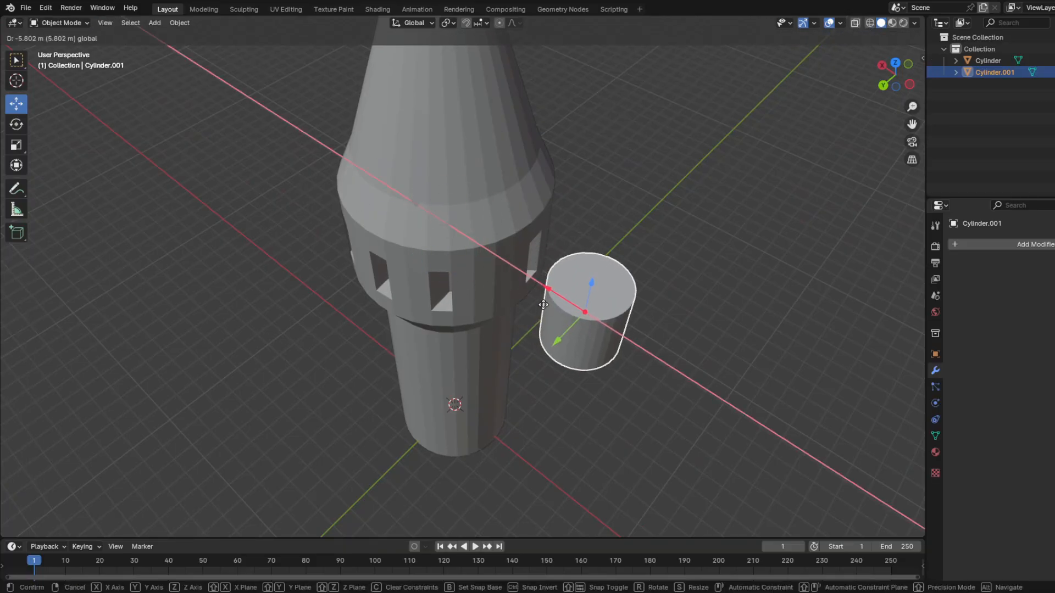
click(566, 302)
key(s)
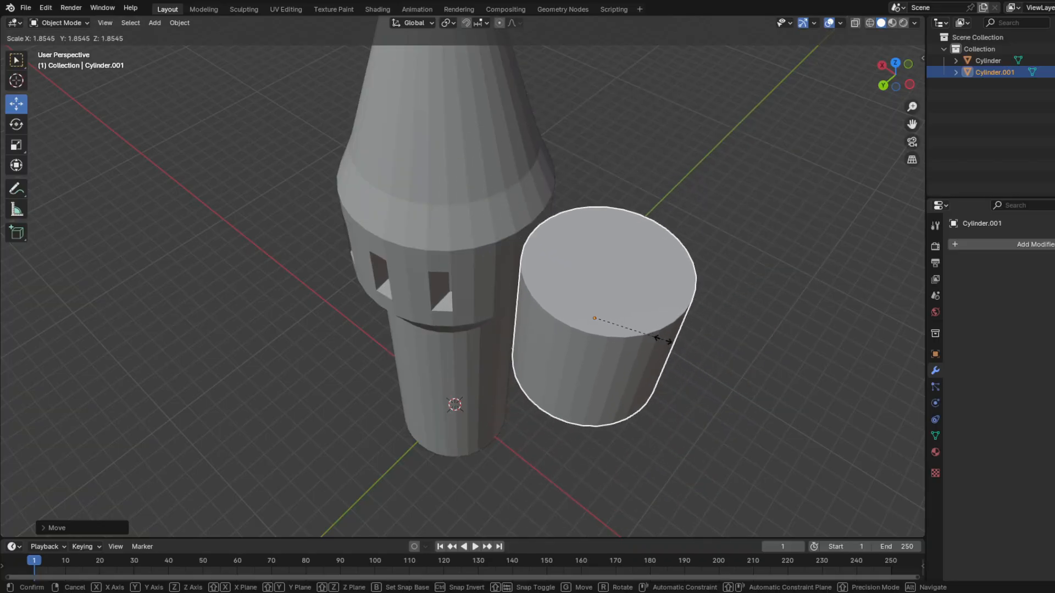
click(610, 323)
middle_drag(609, 324, 569, 308)
Step: Raise the new cylinder's bottom vertices along the Z axis in Edit Mode to shorten it, and return to Object Mode
key(Tab)
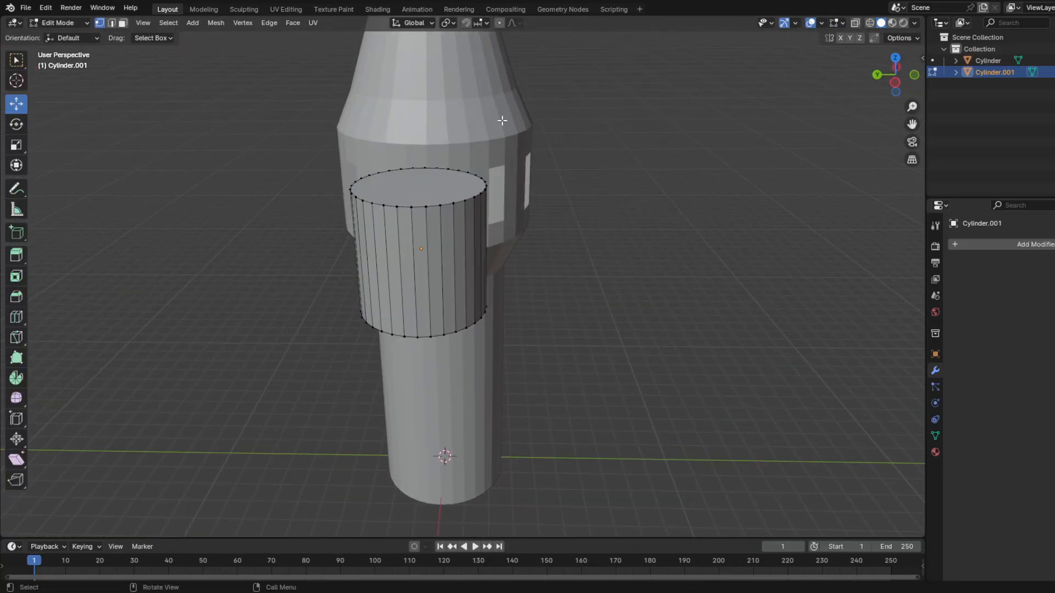
drag(525, 119, 309, 226)
middle_drag(315, 228, 348, 192)
drag(644, 297, 447, 176)
middle_drag(488, 281, 486, 269)
drag(650, 296, 411, 148)
middle_drag(449, 194, 452, 204)
drag(505, 180, 506, 156)
middle_drag(506, 157, 662, 252)
key(Tab)
key(Tab)
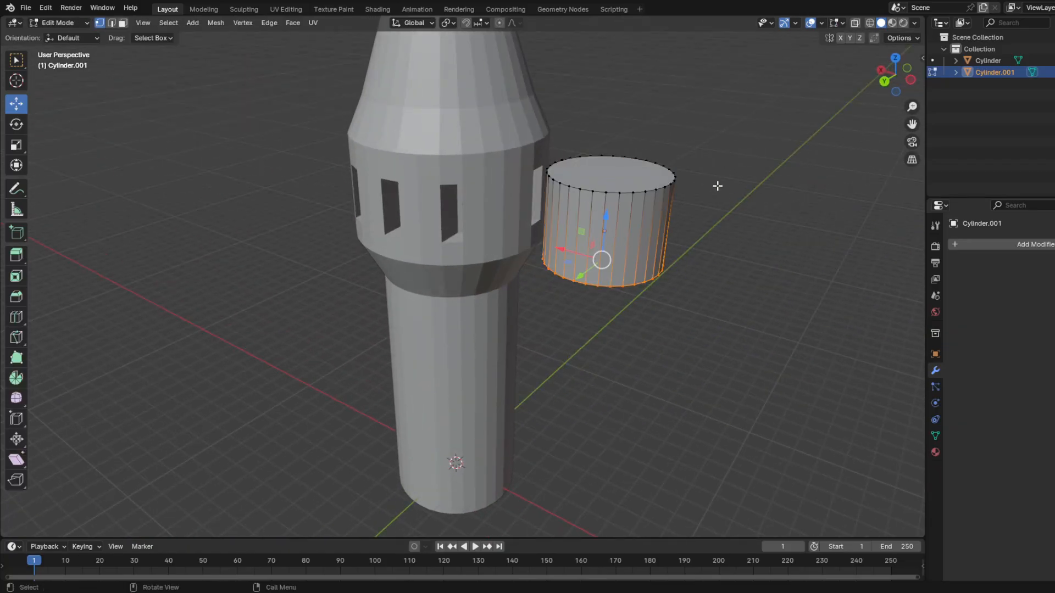
key(Tab)
Step: Scale the new cylinder up and move it back along the X axis until it surrounds the model's wide section
key(s)
click(670, 224)
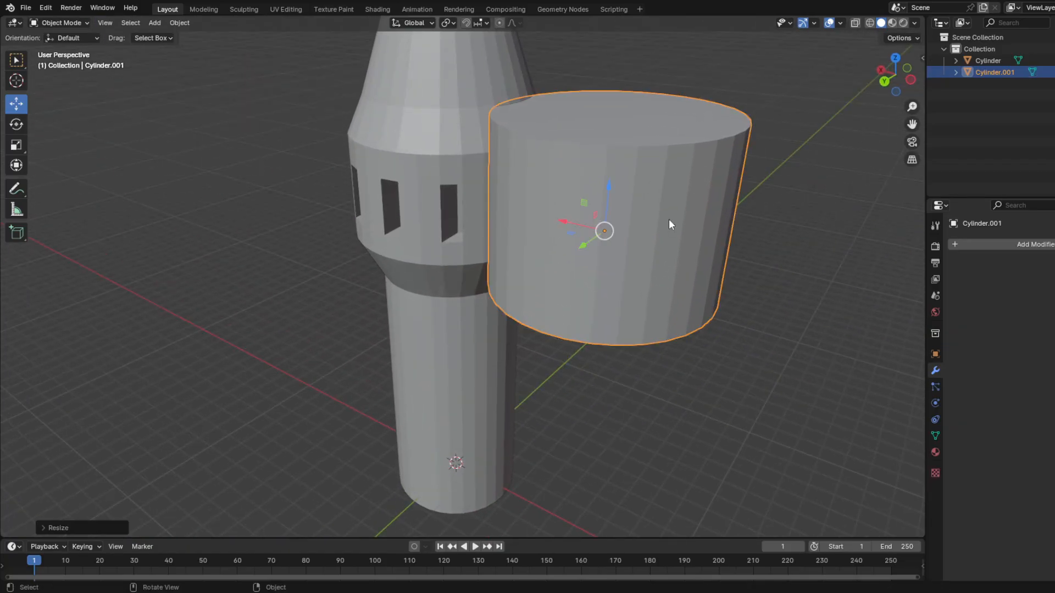
middle_drag(669, 224, 639, 226)
key(g)
key(x)
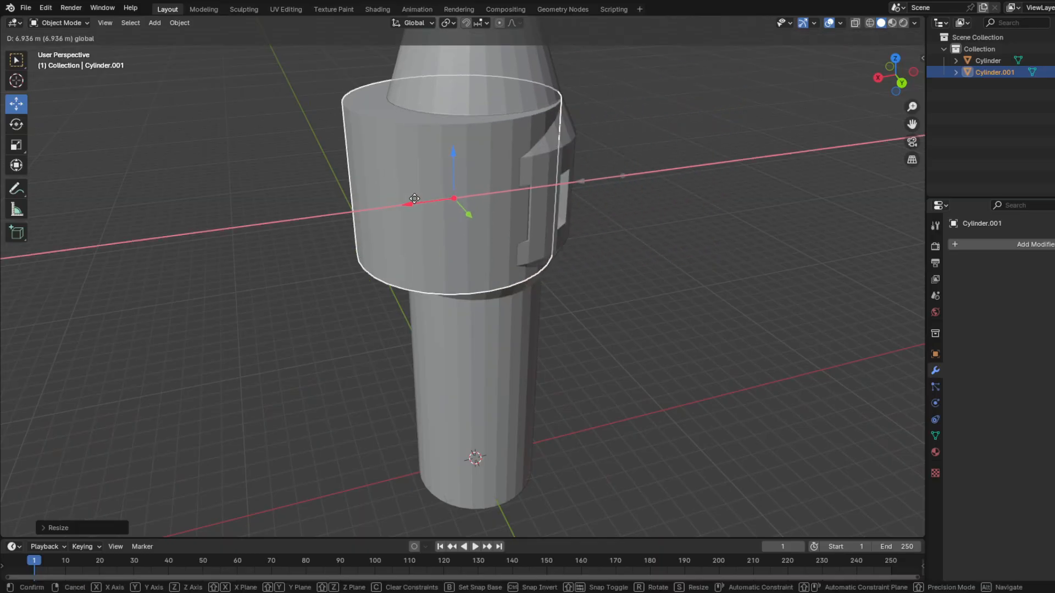
drag(432, 198, 432, 198)
Step: Lower the surrounding cylinder's top face along the Z axis in Edit Mode to just below the base of the tapered nose
key(Tab)
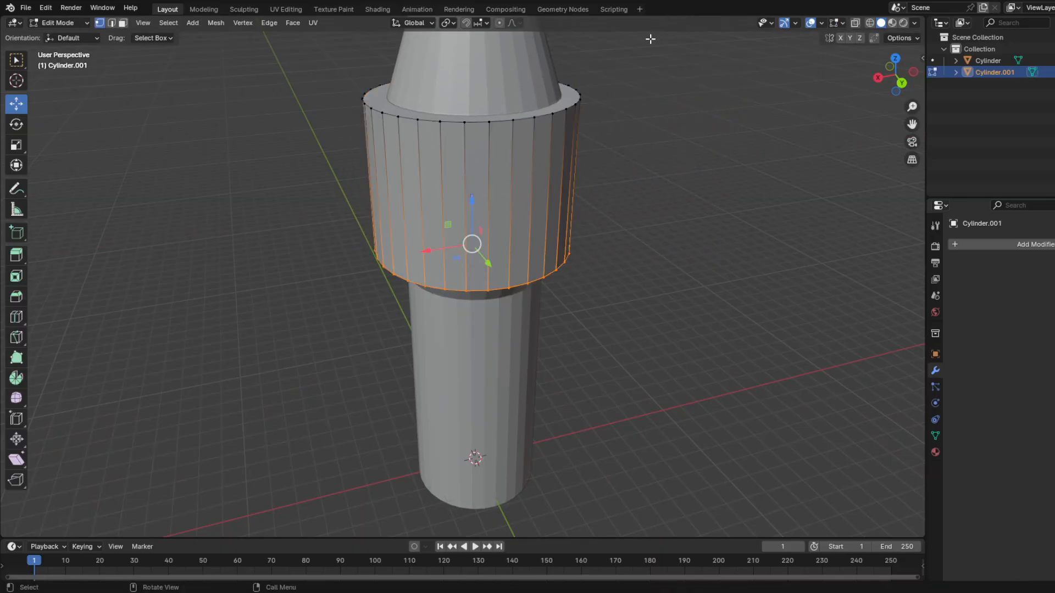
drag(654, 34, 321, 152)
middle_drag(320, 152, 429, 159)
key(g)
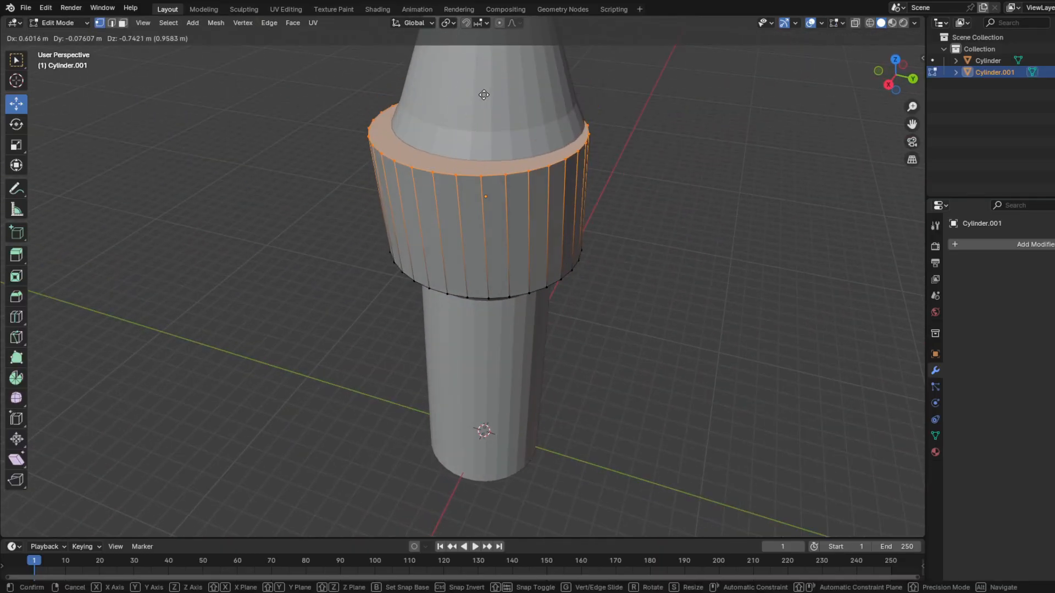
click(495, 106)
key(ctrl+z)
drag(486, 56, 486, 121)
middle_drag(486, 120, 766, 100)
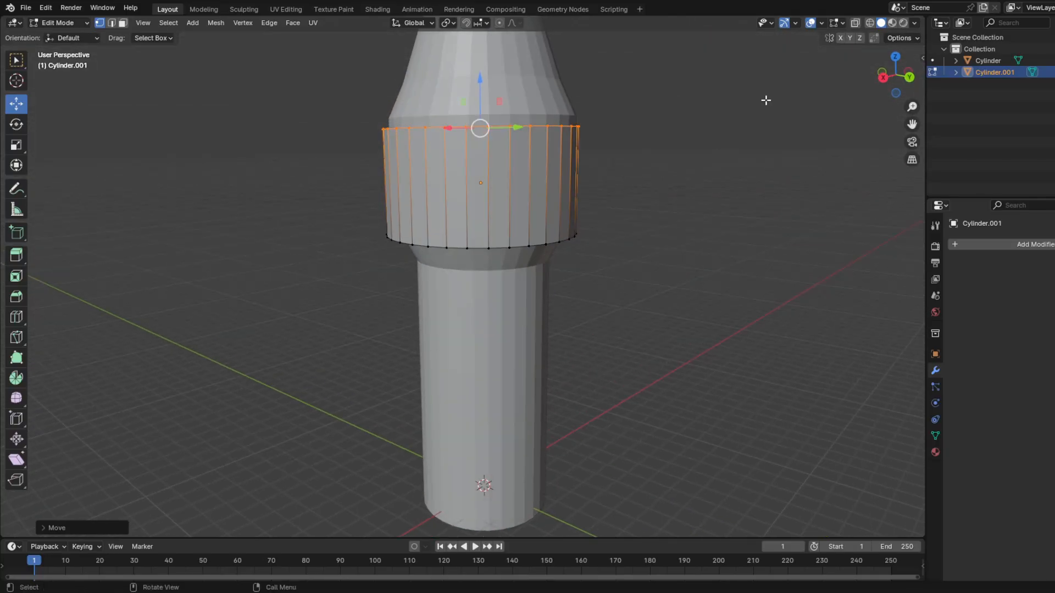
Step: Raise the surrounding cylinder's bottom face along the Z axis to the top of the flare below the wide section
click(869, 24)
middle_drag(562, 372, 553, 339)
click(603, 341)
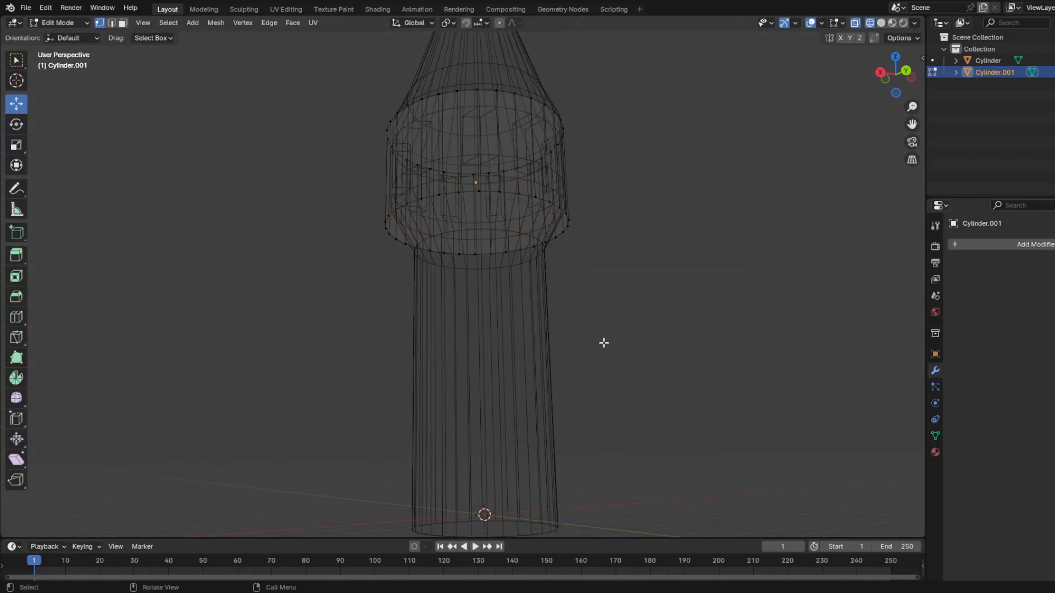
drag(639, 366, 353, 191)
middle_drag(353, 190, 491, 190)
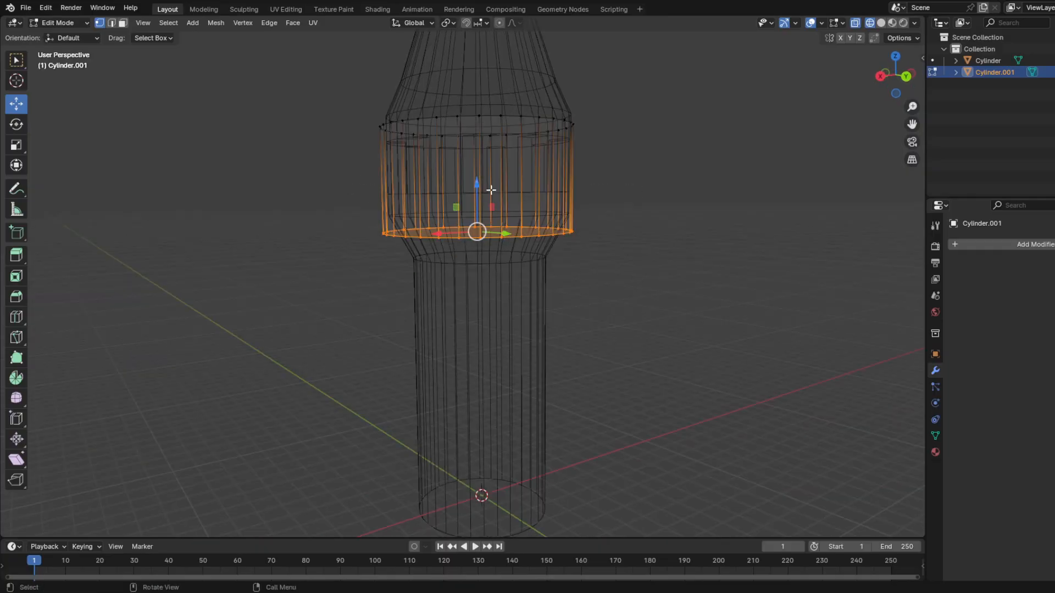
click(881, 23)
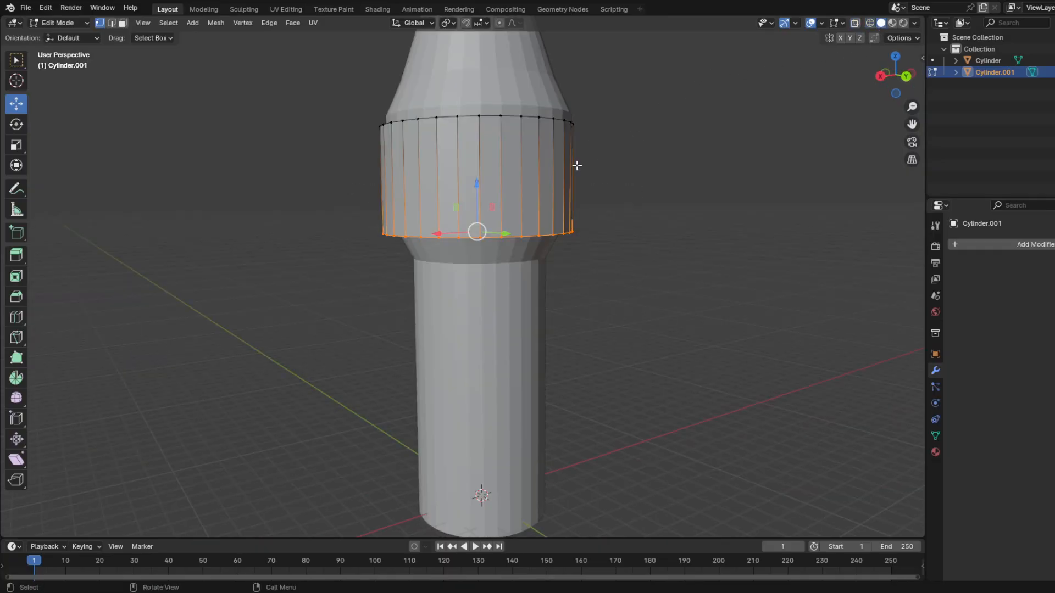
drag(468, 184, 481, 160)
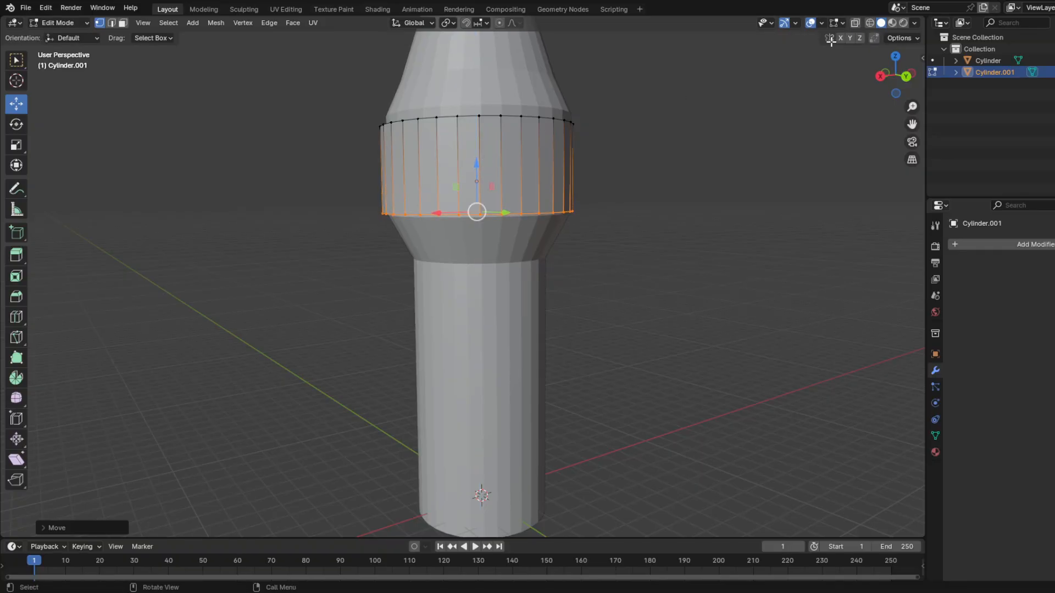
Step: Check the shortened cylinder's fit in wireframe, and return to Object Mode in solid shading
click(871, 24)
middle_drag(639, 197, 649, 212)
key(Tab)
key(Tab)
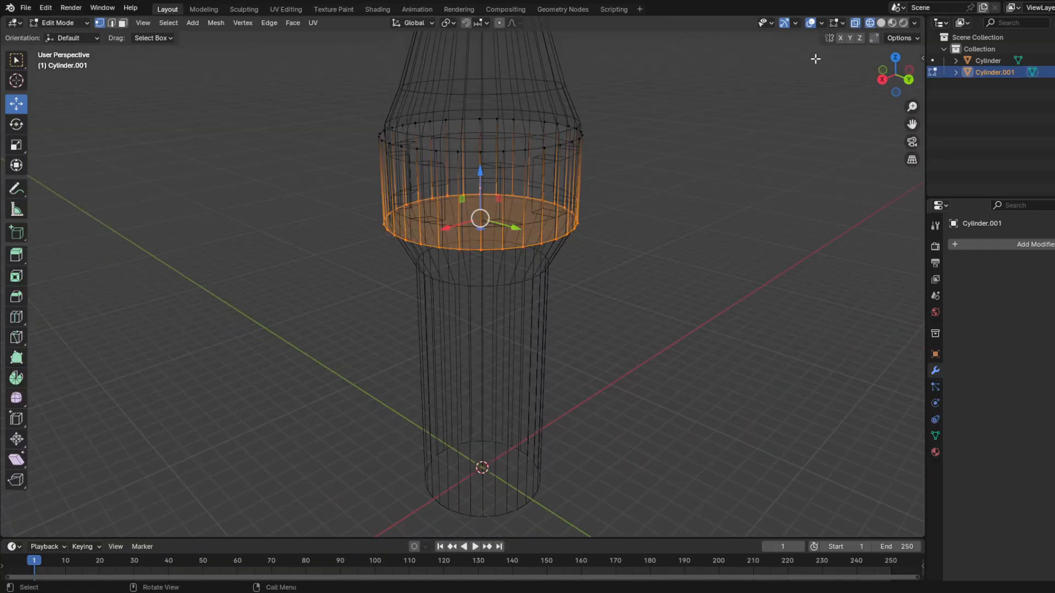
click(881, 23)
key(Tab)
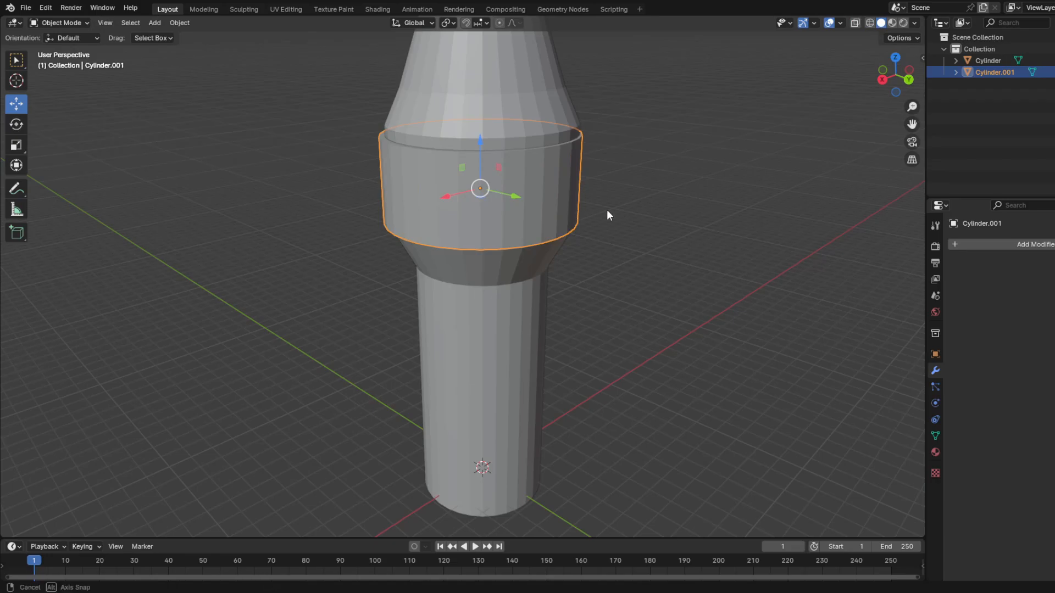
Step: Scale the cylinder down until it sits inside the wide section behind the recessed windows, and deselect it
key(s)
click(617, 197)
middle_drag(459, 223, 521, 221)
click(194, 294)
middle_drag(258, 292, 459, 285)
middle_drag(294, 280, 451, 283)
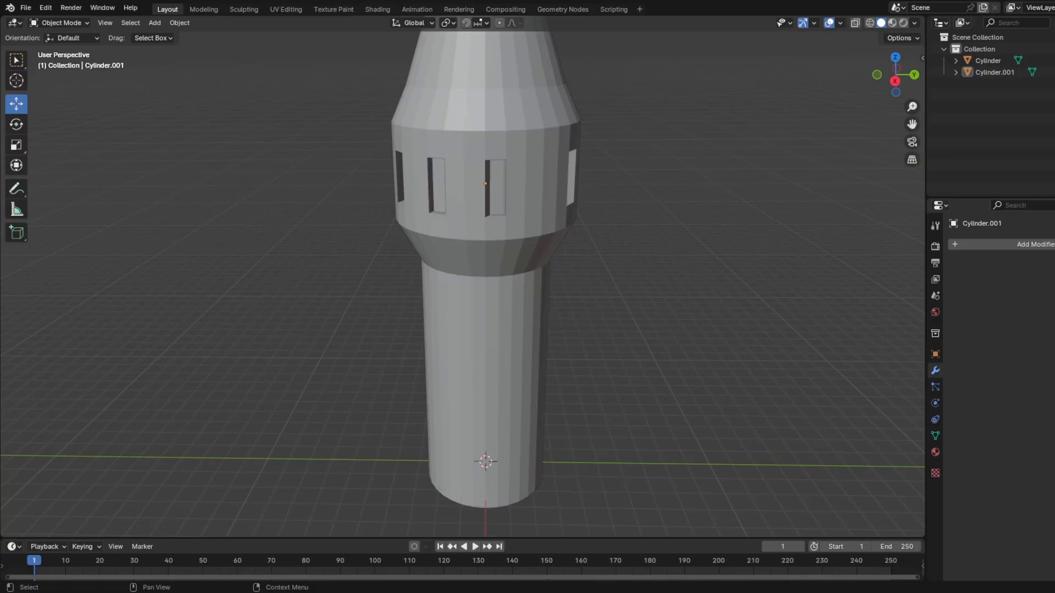
Step: Switch the viewport to Material Preview shading and open the inner cylinder's material settings
click(892, 22)
mouse_move(759, 159)
middle_down()
mouse_move(694, 218)
mouse_move(626, 238)
middle_up()
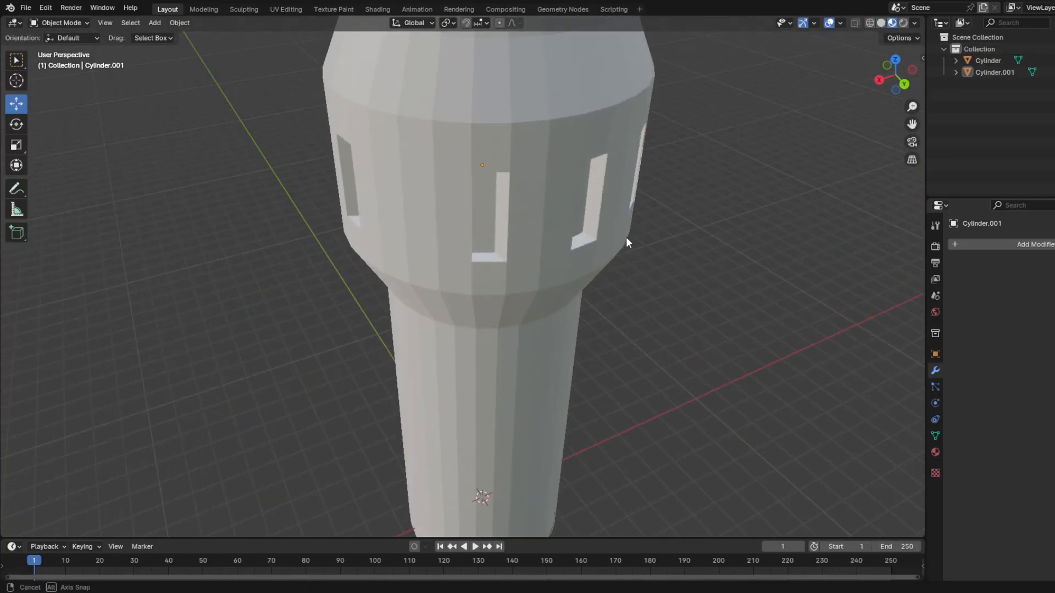
click(487, 207)
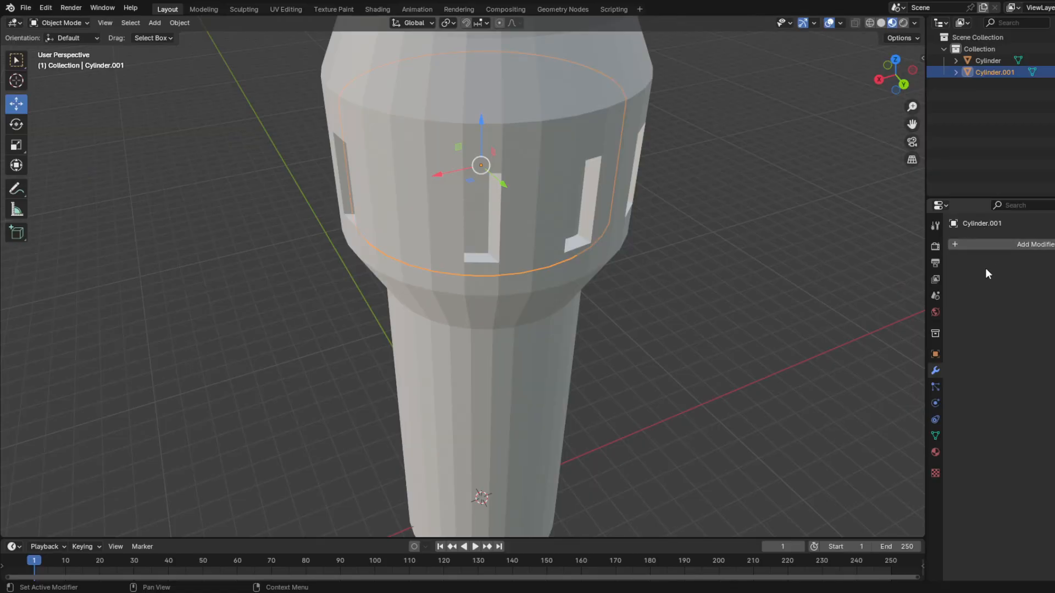
click(935, 453)
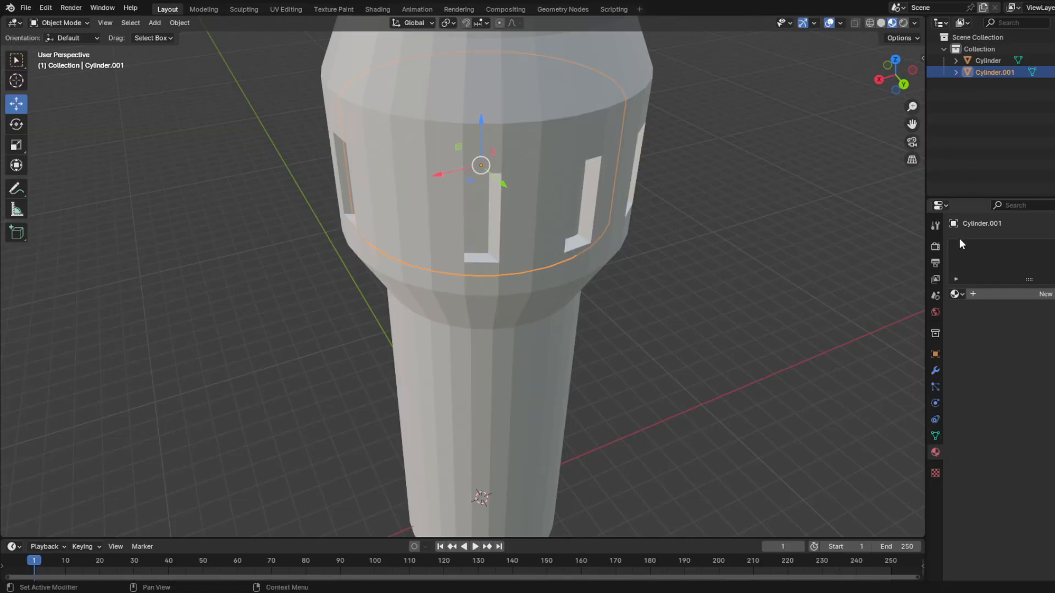
Step: Create a new brush texture of the Image or Movie type
click(935, 312)
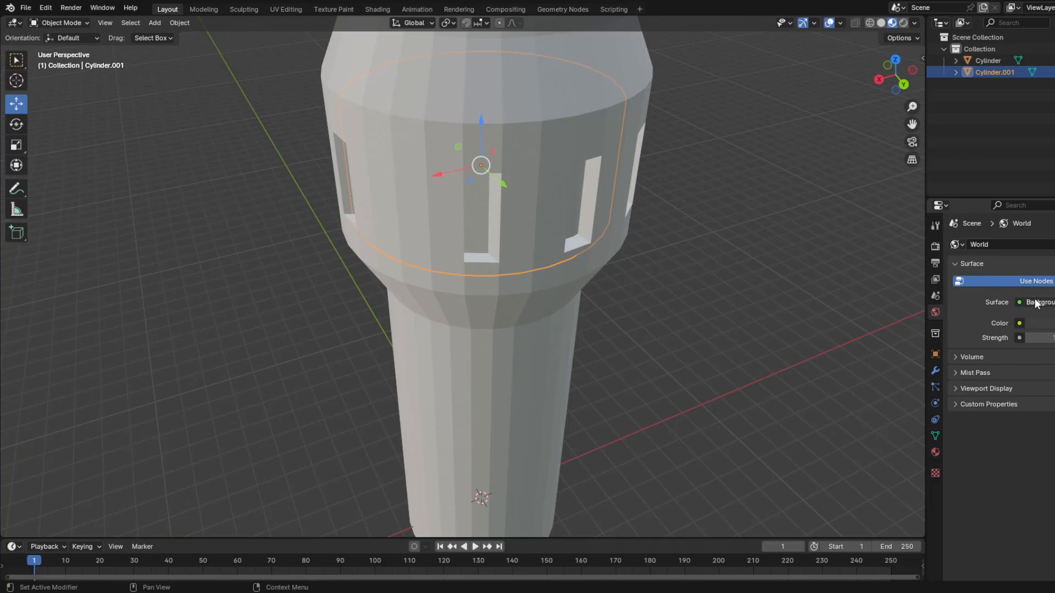
click(1017, 301)
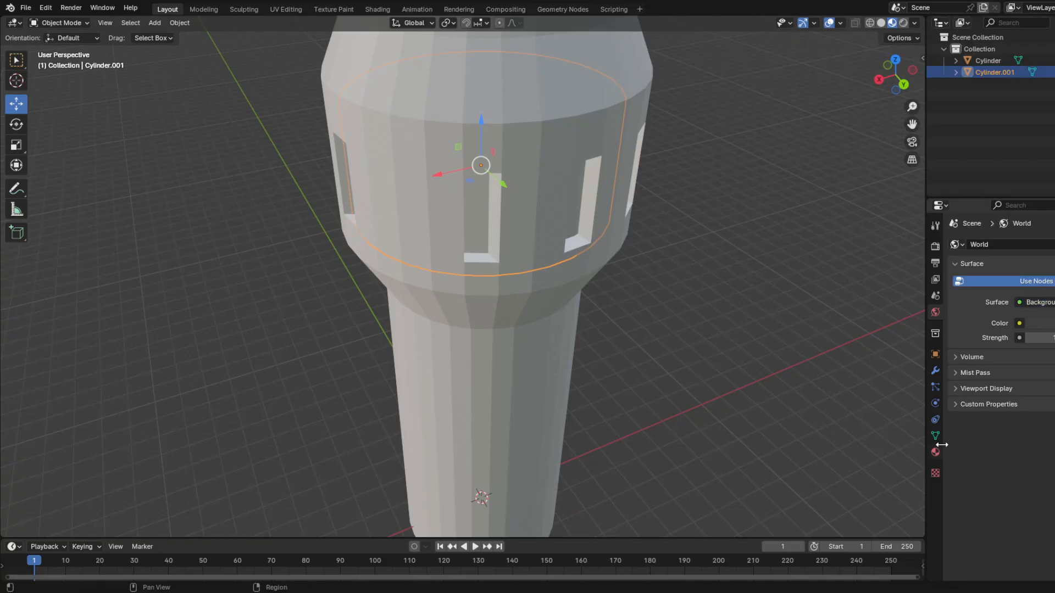
click(935, 473)
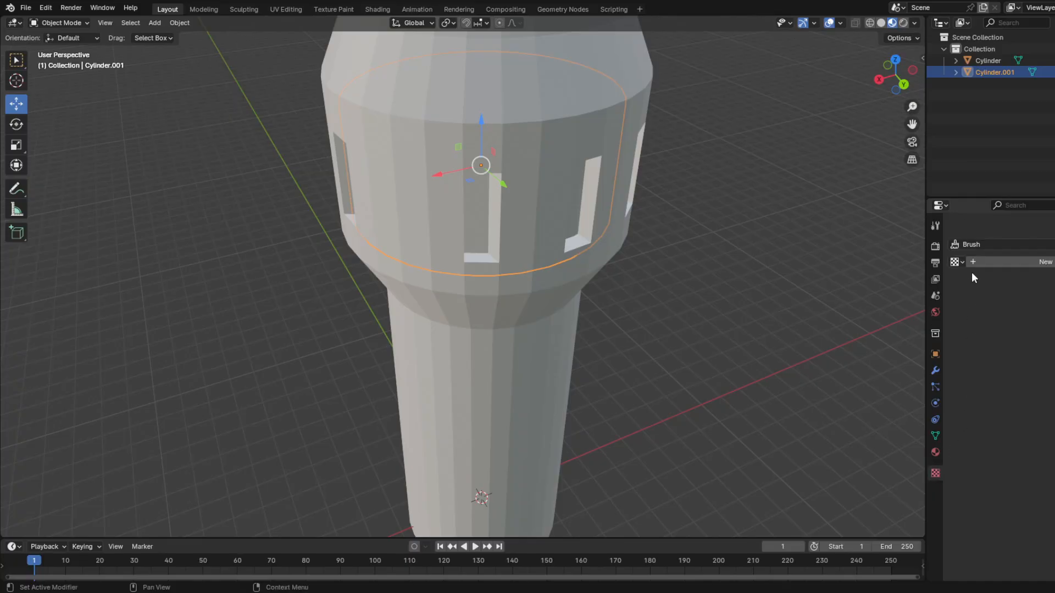
click(985, 263)
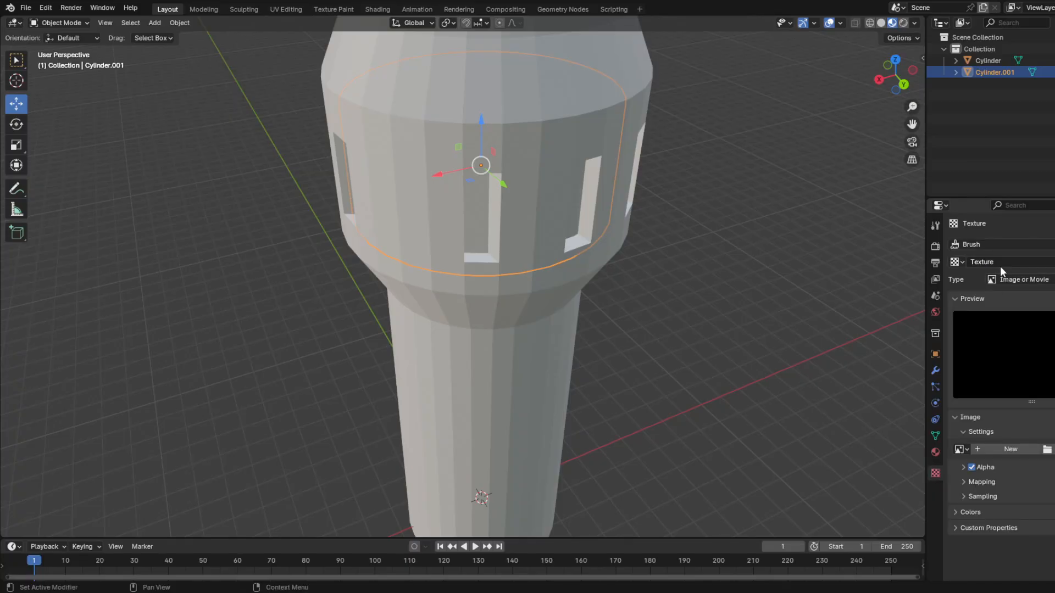
click(1004, 245)
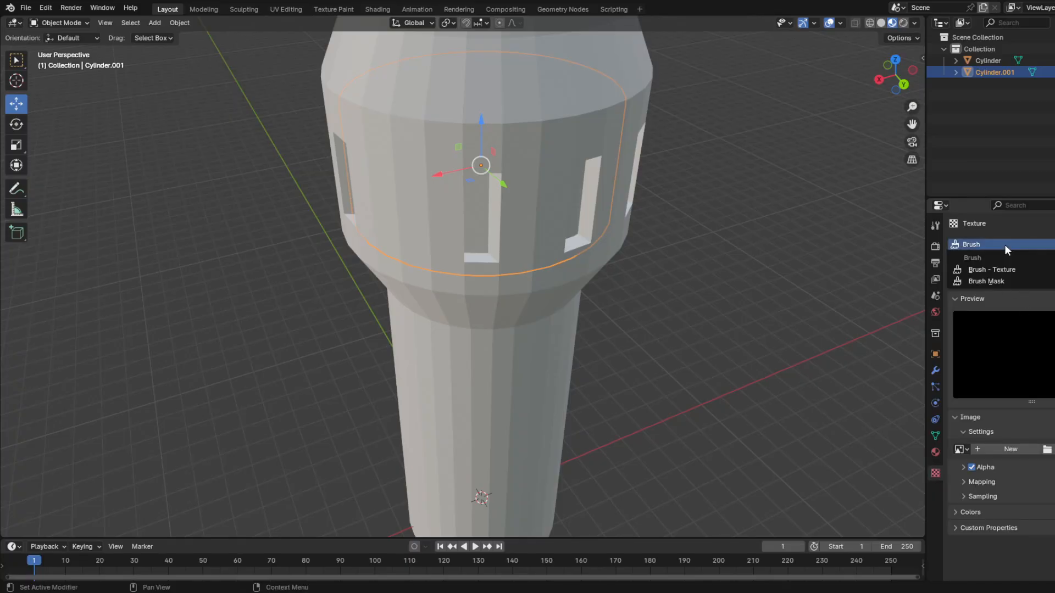
click(1003, 246)
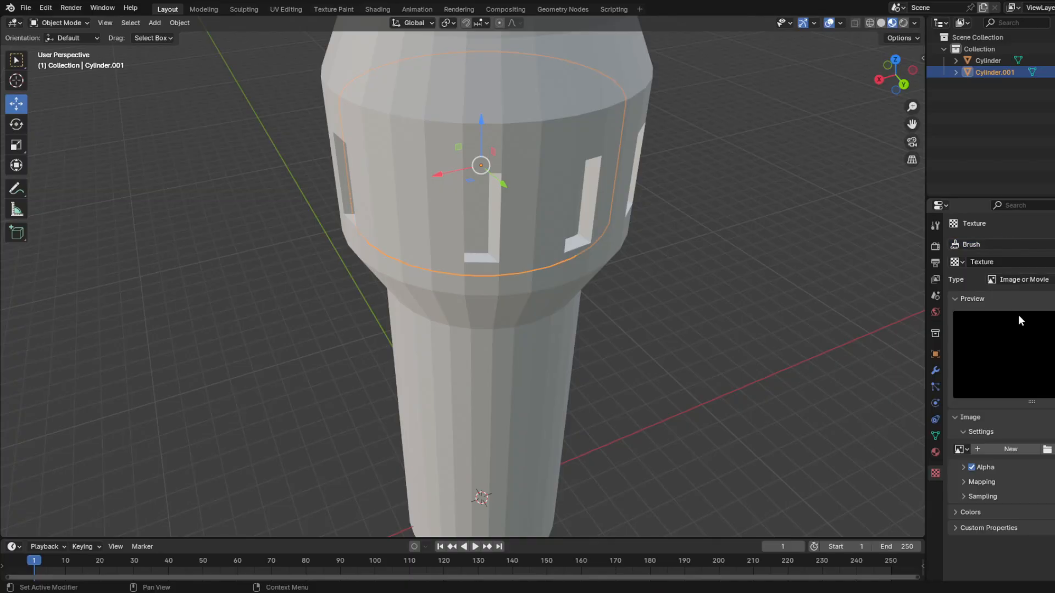
click(1017, 280)
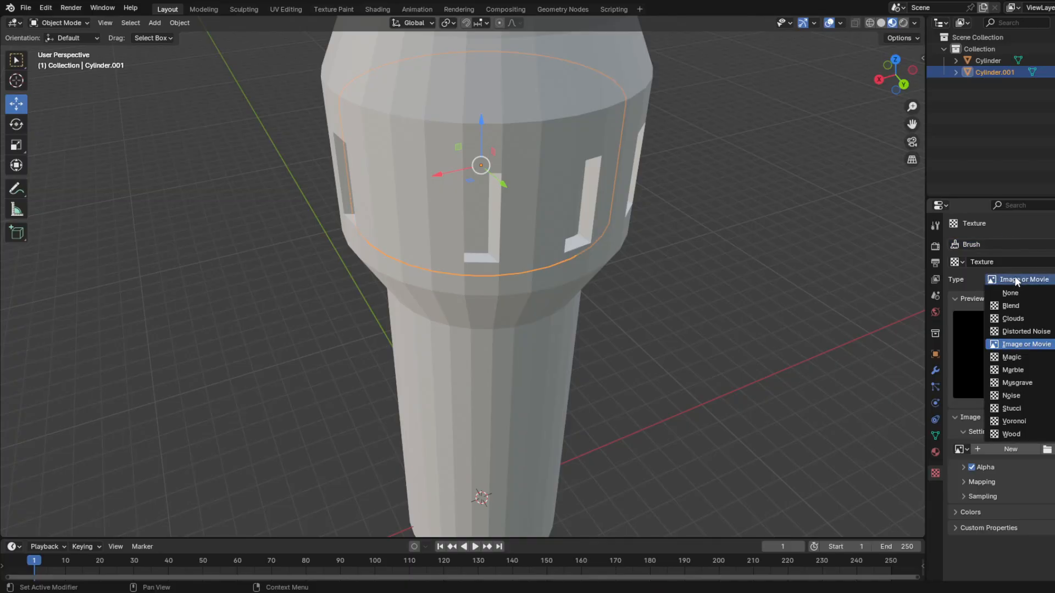
click(965, 282)
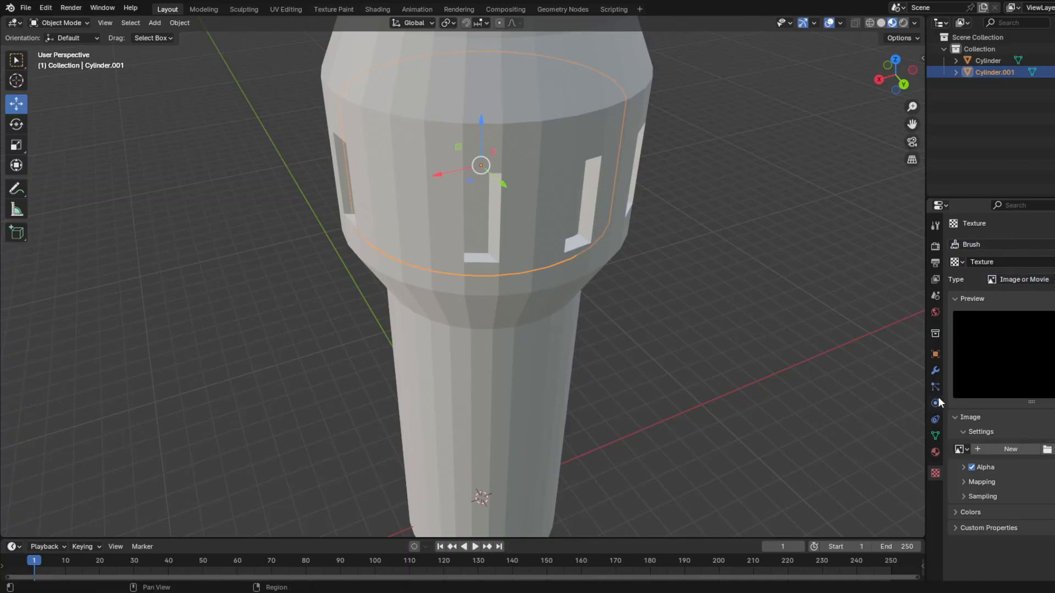
Step: Search the inner cylinder's available modifiers for "mat", "met" and "pain"
click(935, 367)
click(1000, 243)
text(m)
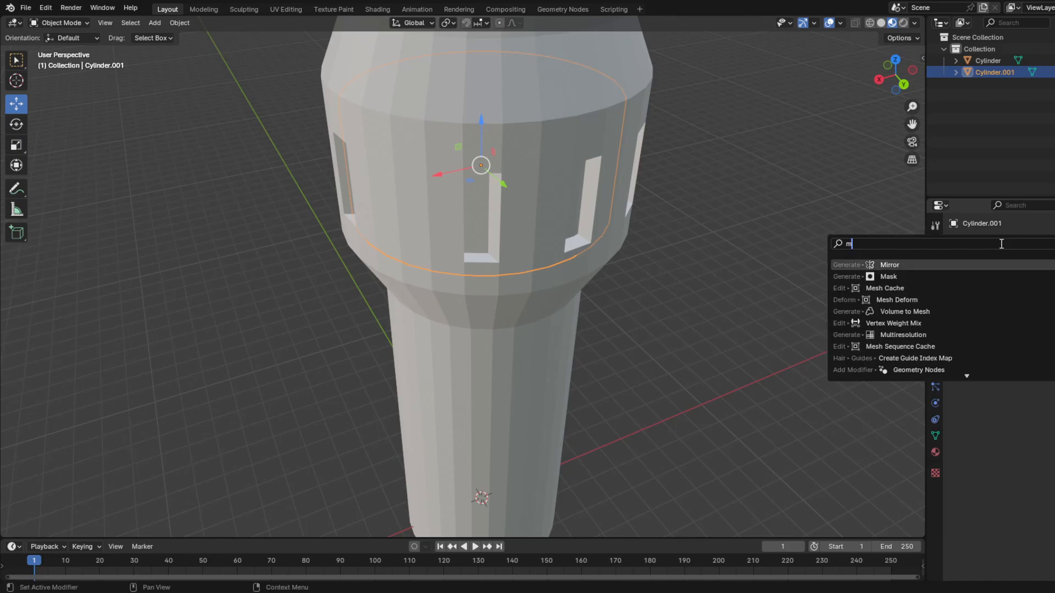
text(at)
key(BackSpace)
key(BackSpace)
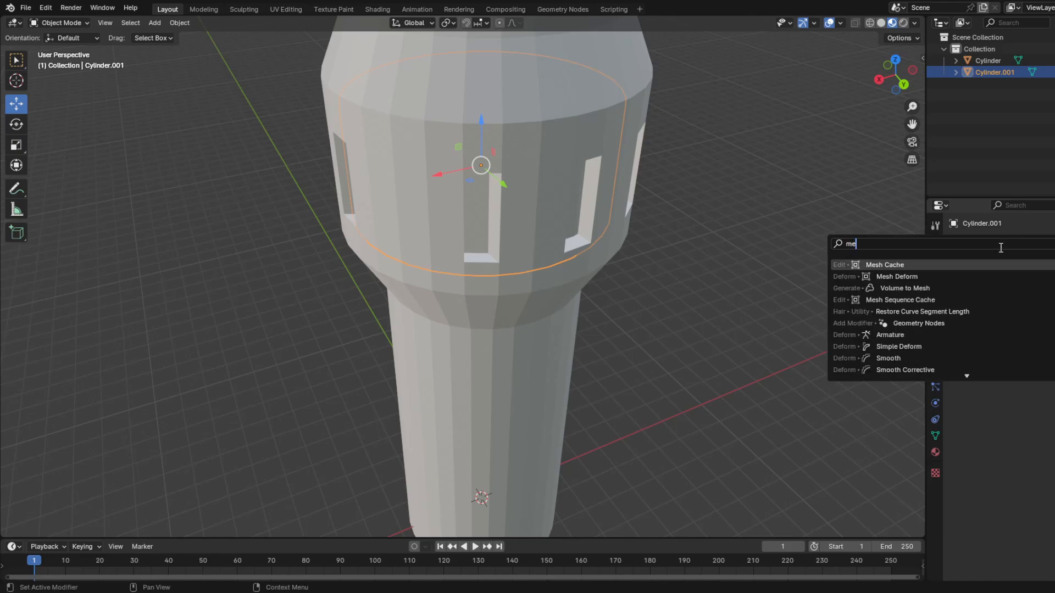
text(et)
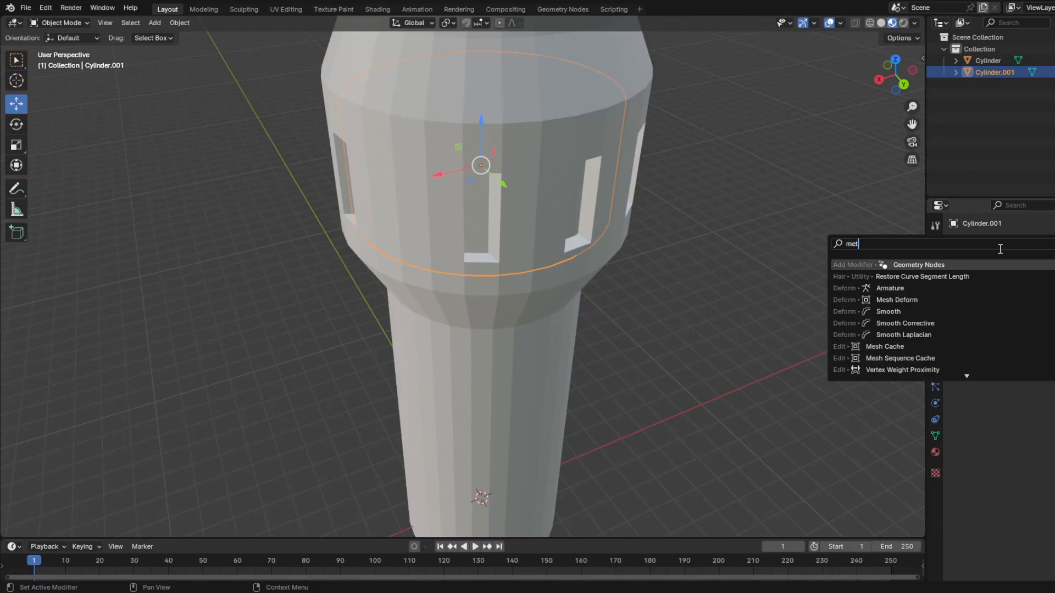
text(ear)
key(BackSpace)
key(BackSpace)
key(BackSpace)
key(BackSpace)
key(BackSpace)
key(BackSpace)
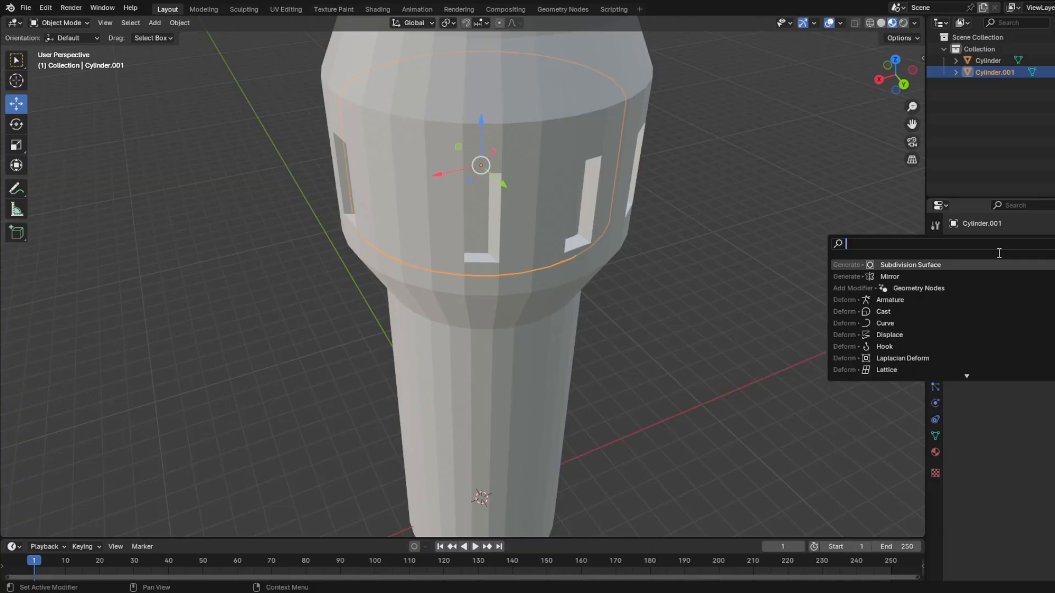
text(pain)
key(BackSpace)
key(BackSpace)
key(BackSpace)
key(BackSpace)
click(997, 466)
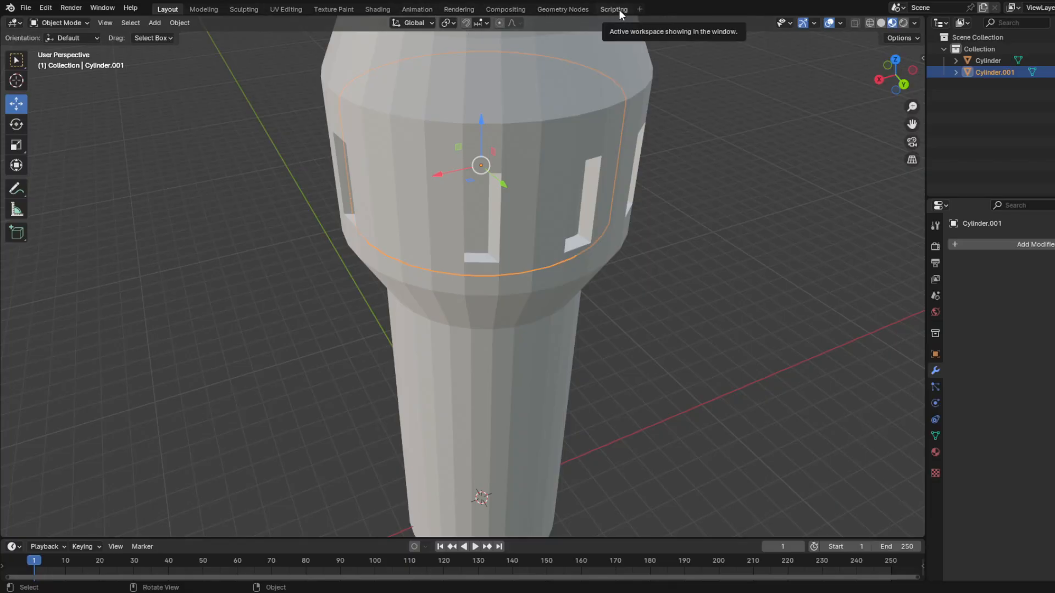
Step: Examine the windows and inner cylinder in the Texture Paint workspace
click(324, 9)
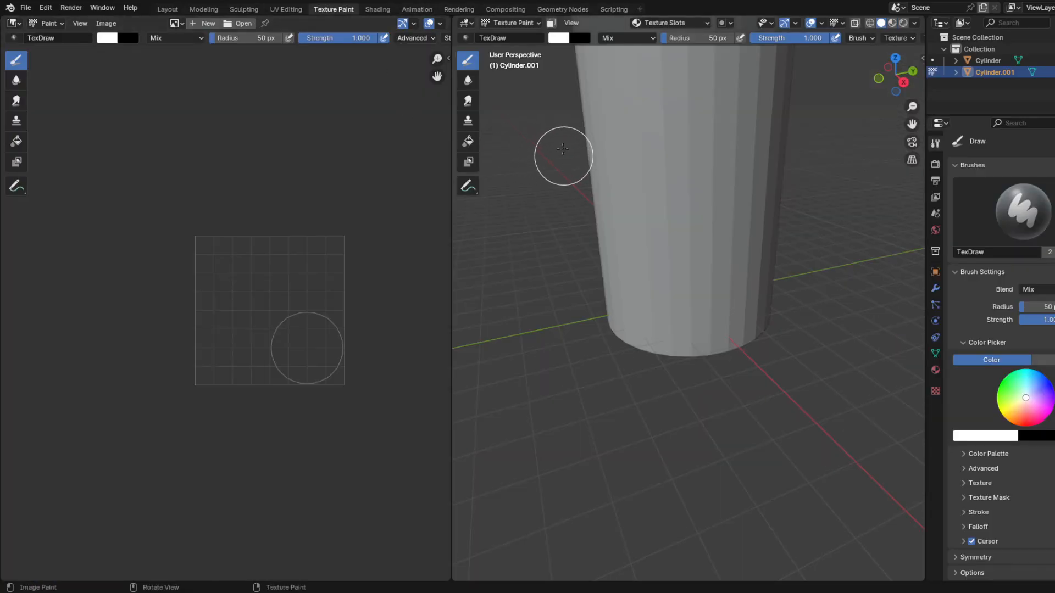
scroll(786, 247, down, 12)
scroll(738, 182, up, 12)
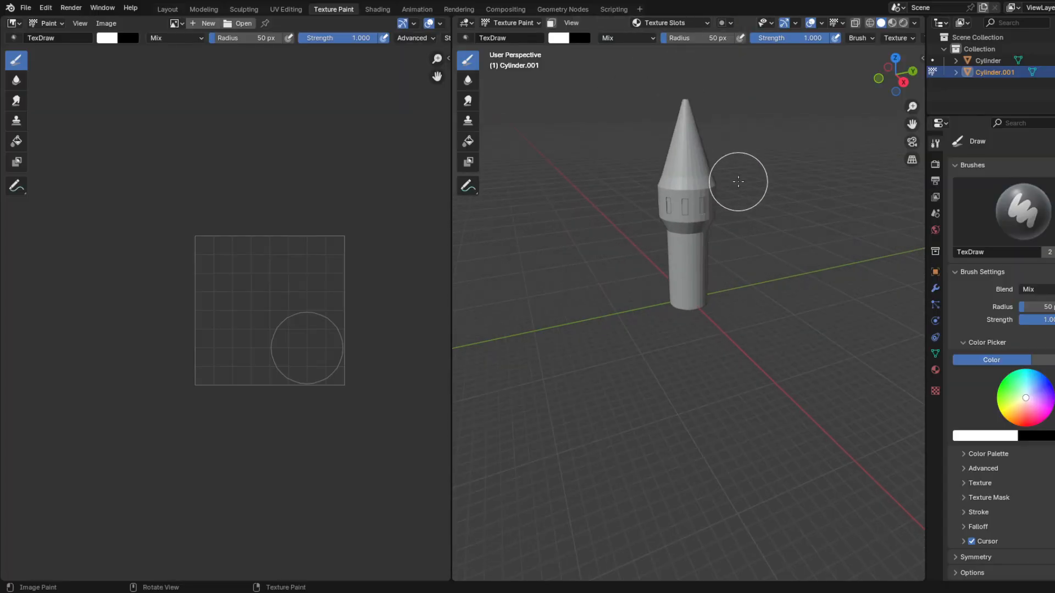
mouse_move(742, 183)
shift+middle_down()
mouse_move(737, 315)
mouse_move(718, 400)
shift+middle_up()
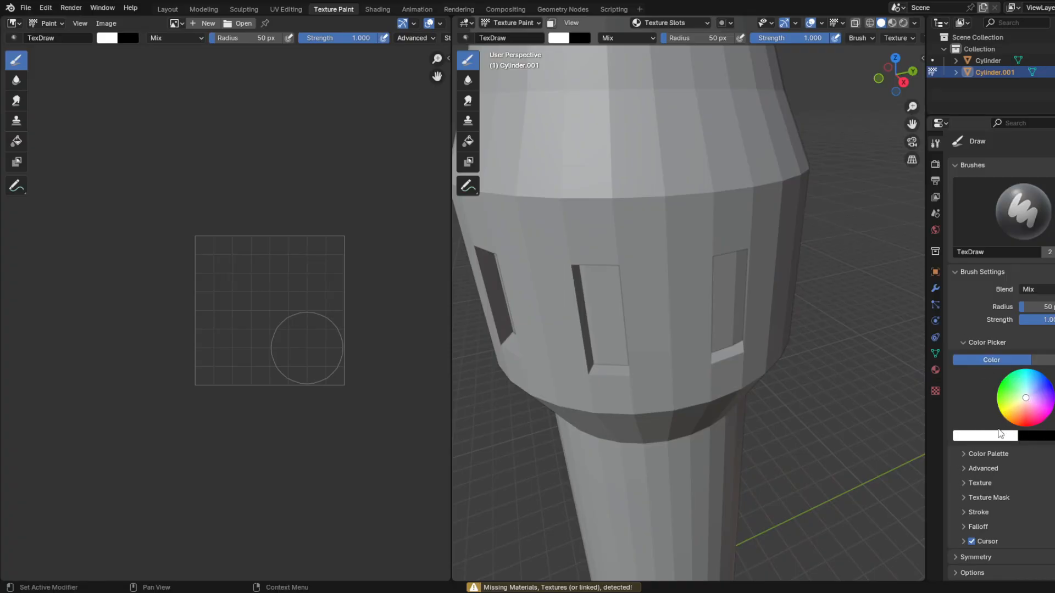
scroll(999, 434, down, 1)
key(Tab)
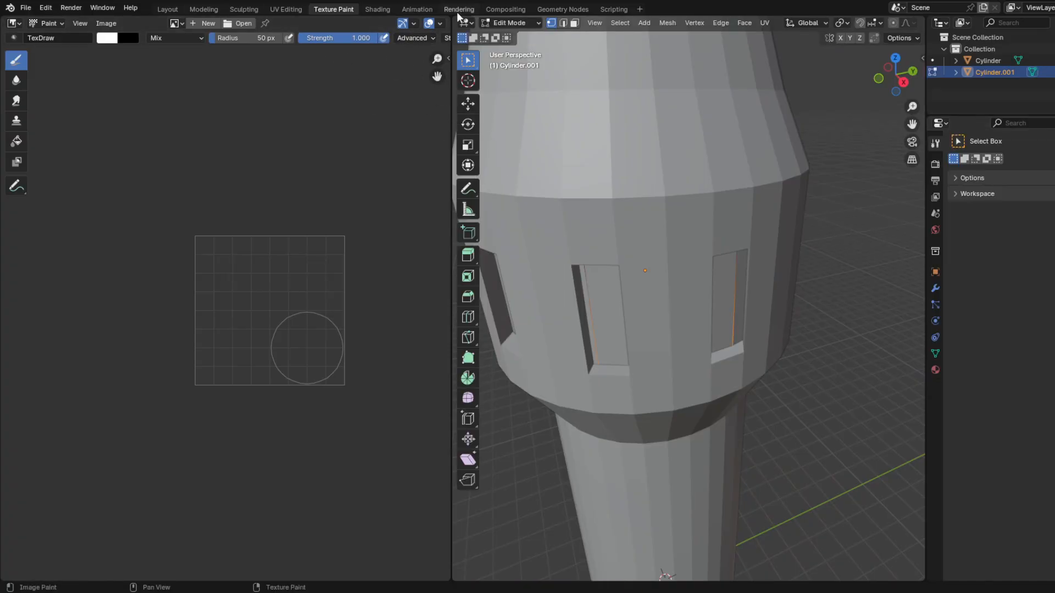
Step: Move the inner cylinder along the X axis in the Layout workspace until it stands clear beside the model
click(168, 9)
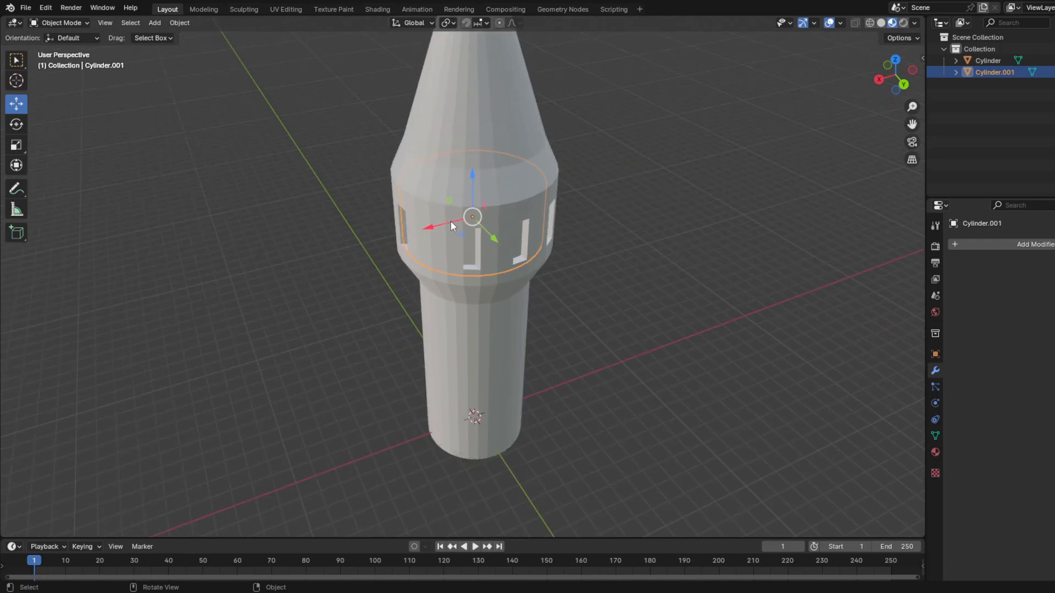
drag(451, 221, 196, 285)
shift+middle_drag(464, 294, 672, 262)
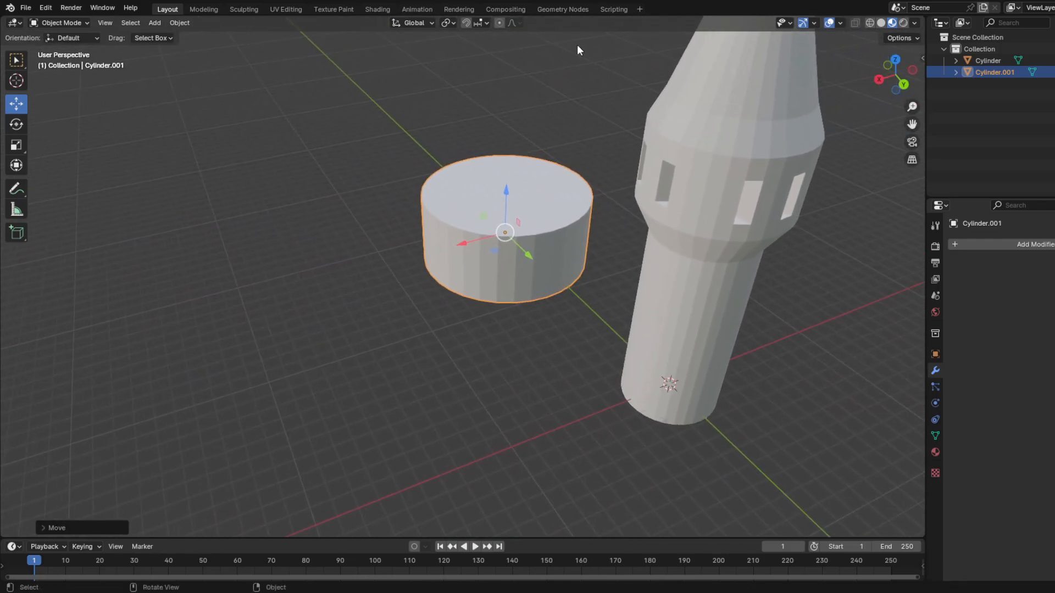
Step: Switch the paint brush from a plain colour to a gradient in the Texture Paint workspace, and set its black stop's position to 0.007
click(333, 9)
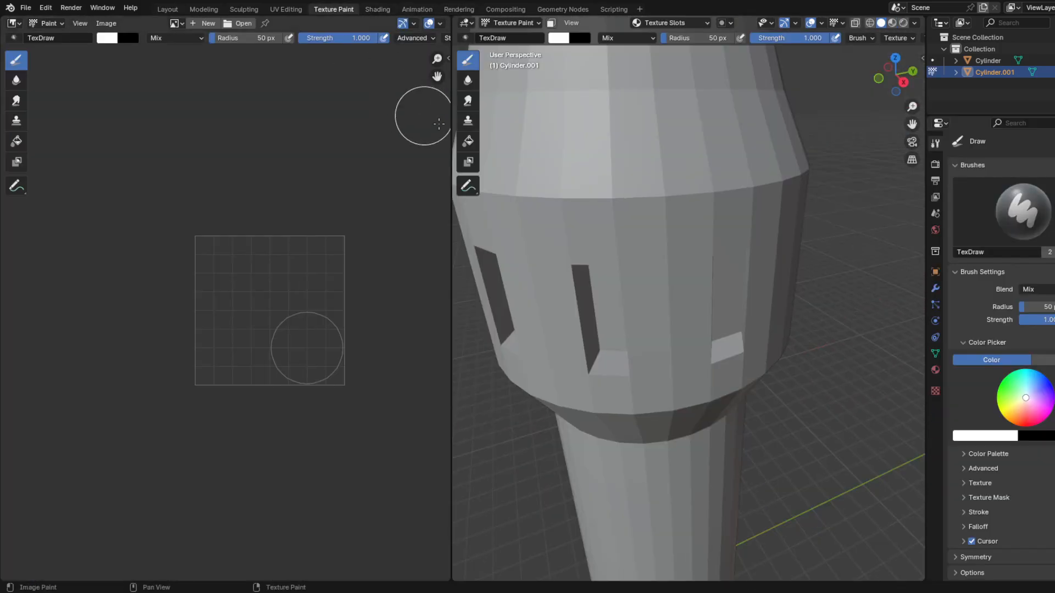
scroll(670, 351, down, 4)
scroll(675, 344, up, 3)
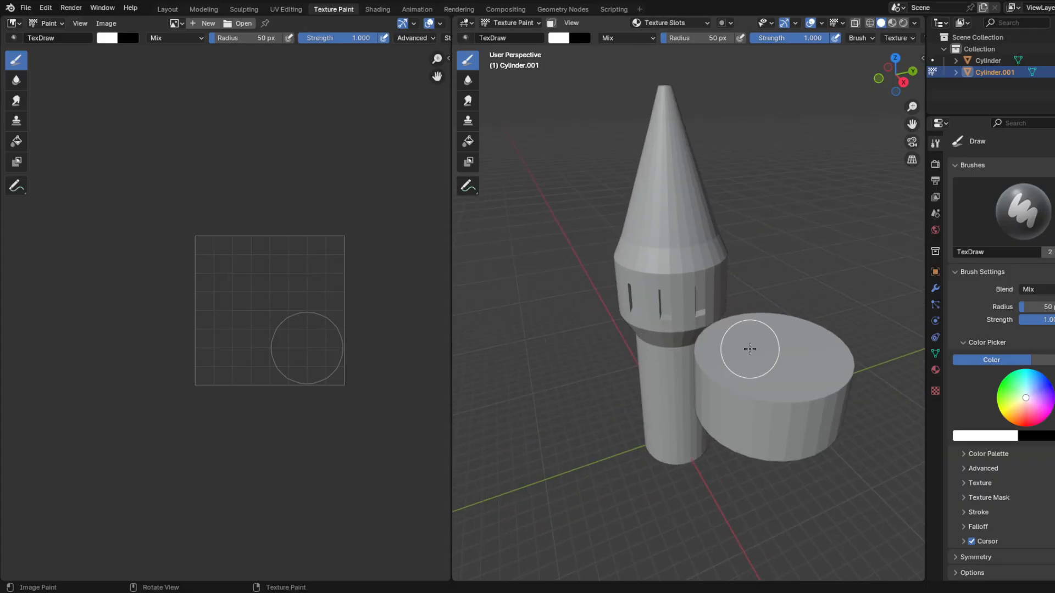
middle_drag(751, 349, 772, 372)
shift+middle_drag(786, 328, 676, 246)
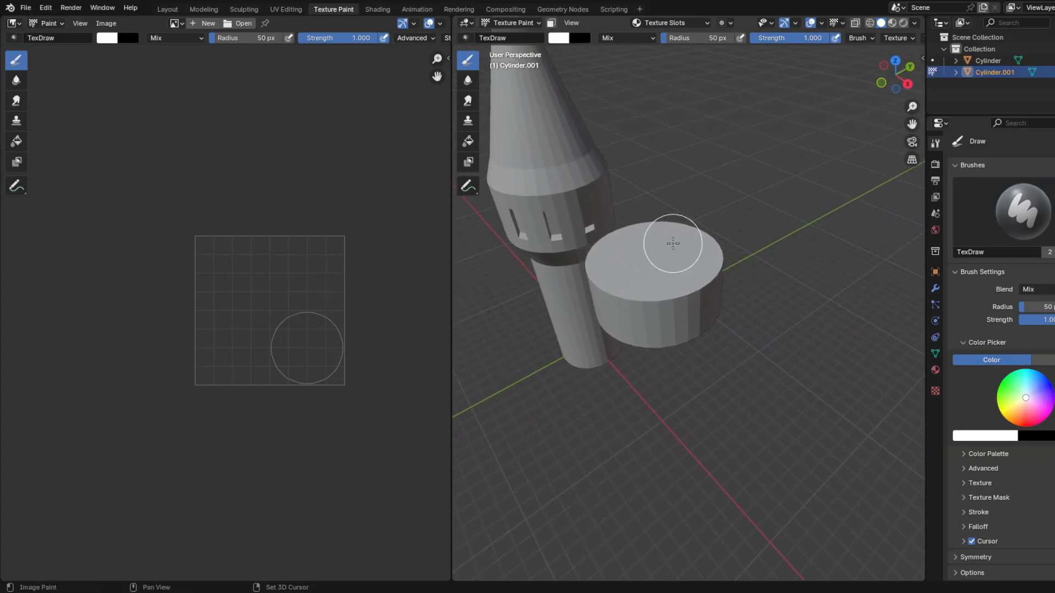
click(1029, 438)
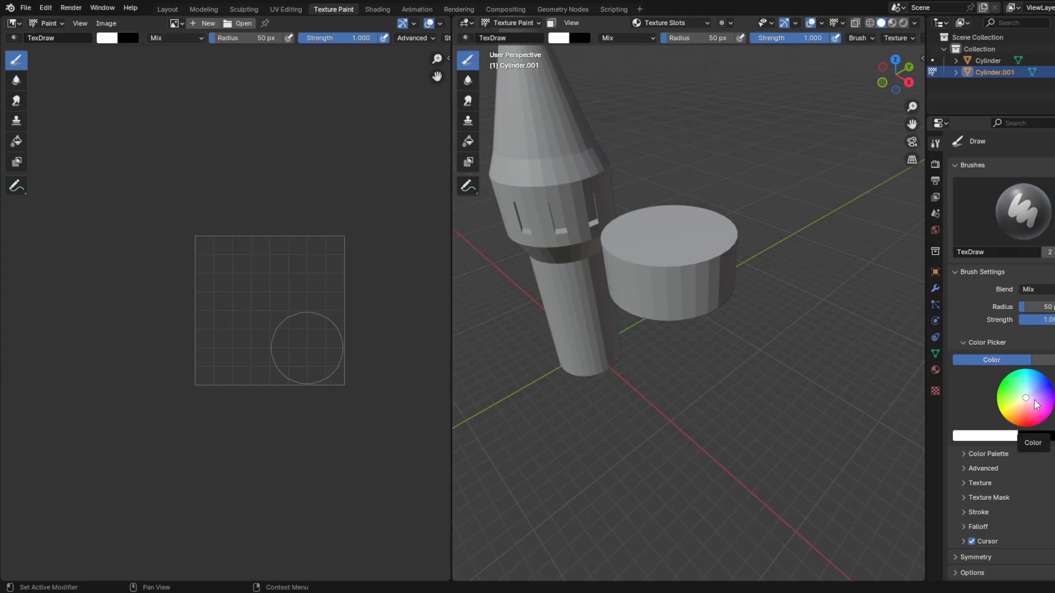
click(1043, 360)
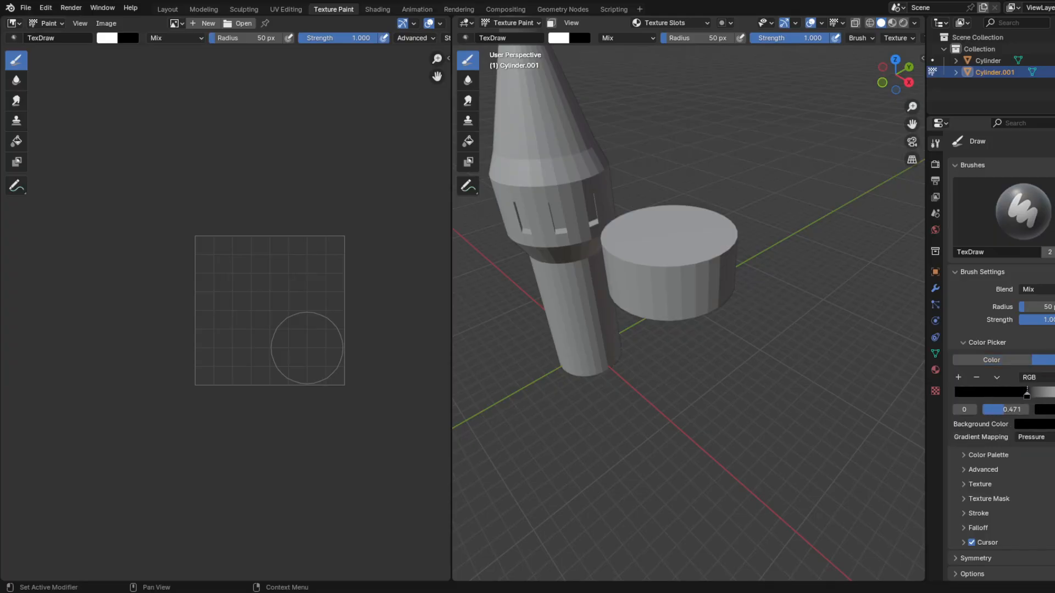
drag(1054, 404, 1046, 409)
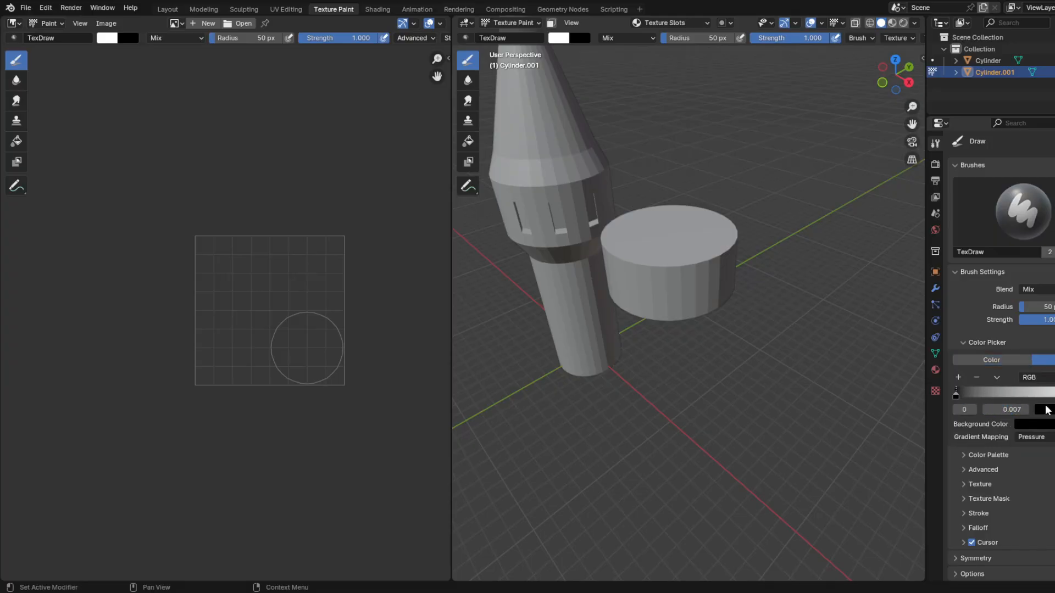
Step: Set the brush gradient's white stop to position 0.996 with RGB mode and linear interpolation, and change its colour to black
click(983, 378)
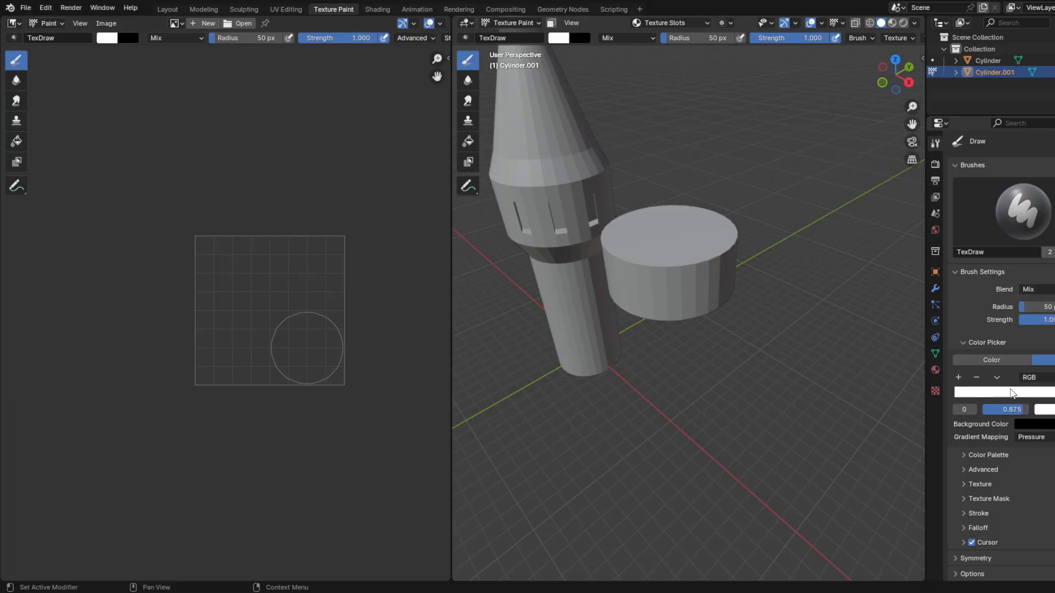
click(1046, 379)
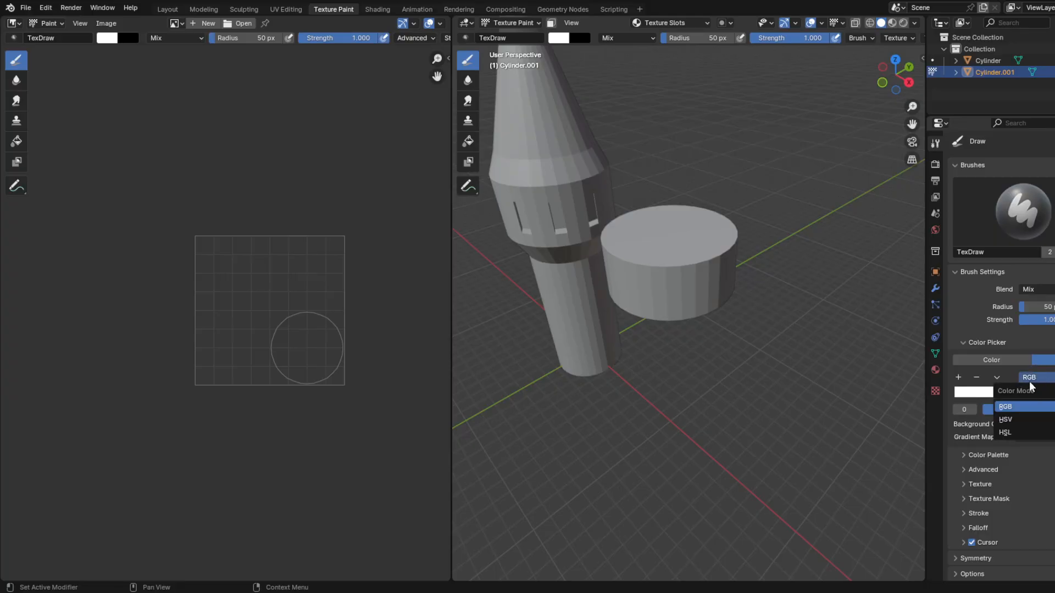
click(1033, 406)
click(1044, 410)
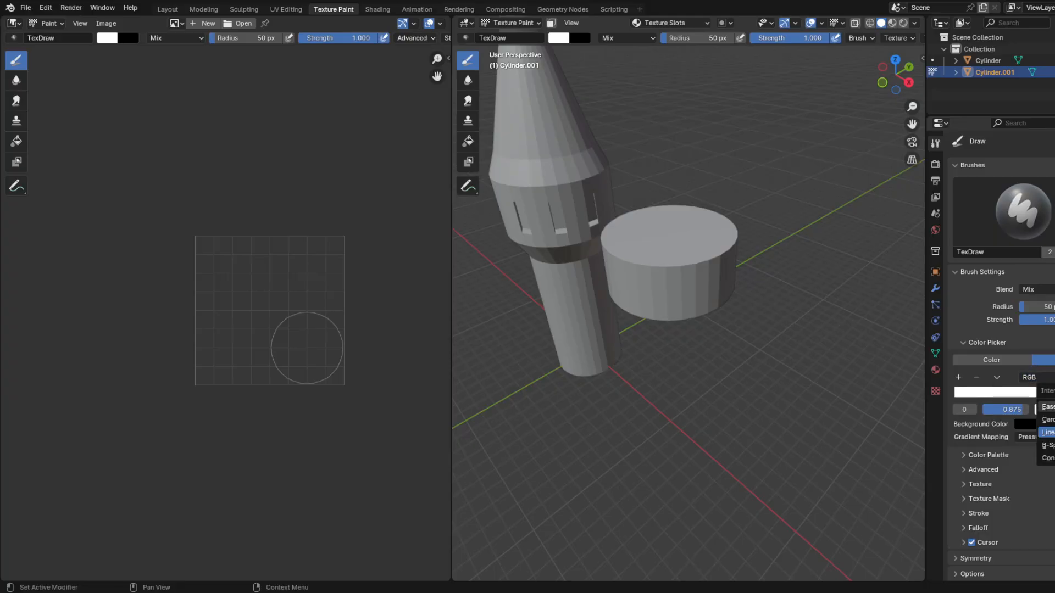
click(1049, 437)
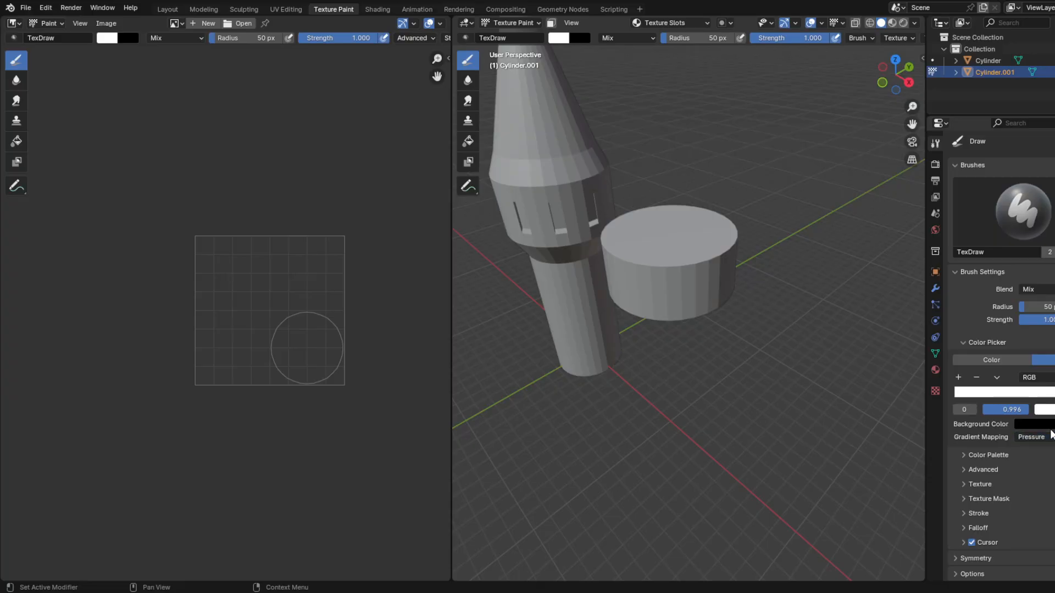
click(1046, 410)
drag(1046, 292, 1049, 322)
drag(1054, 231, 1054, 328)
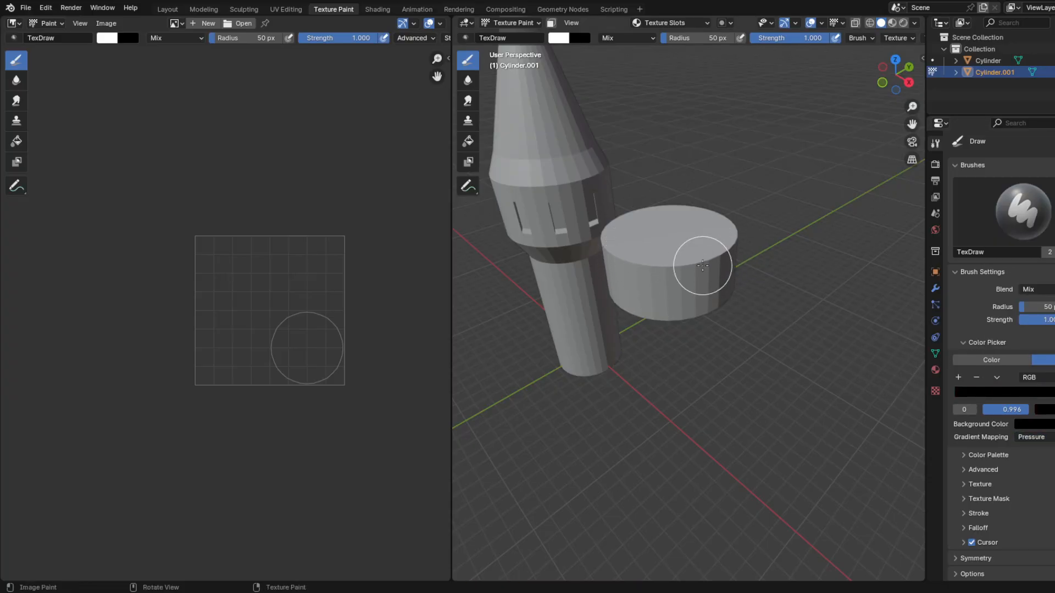
Step: Examine the brush's colour palette and texture settings with the model displayed in material preview shading
click(892, 22)
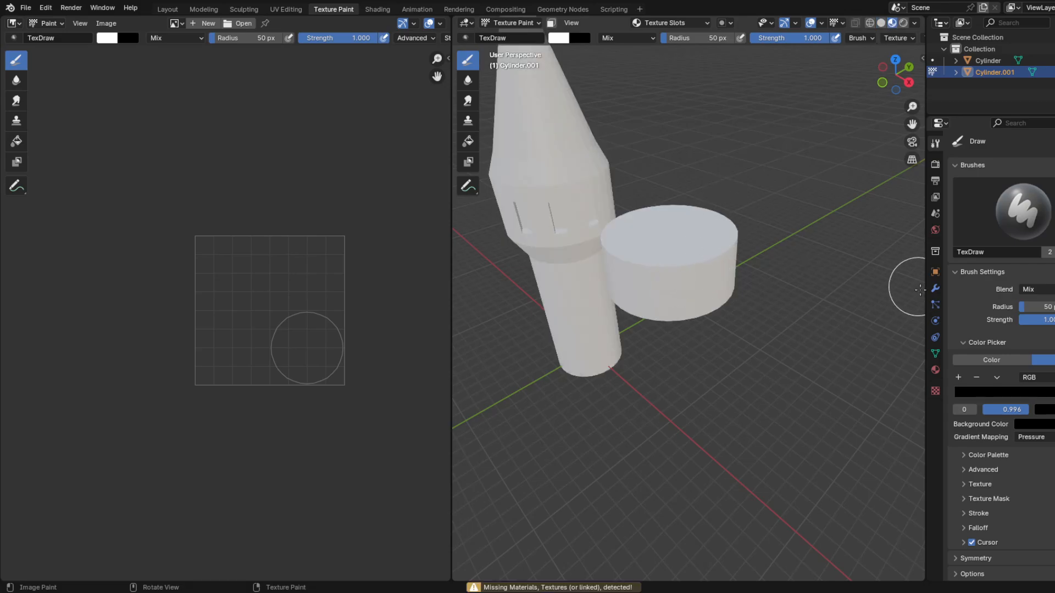
click(1023, 290)
click(1025, 292)
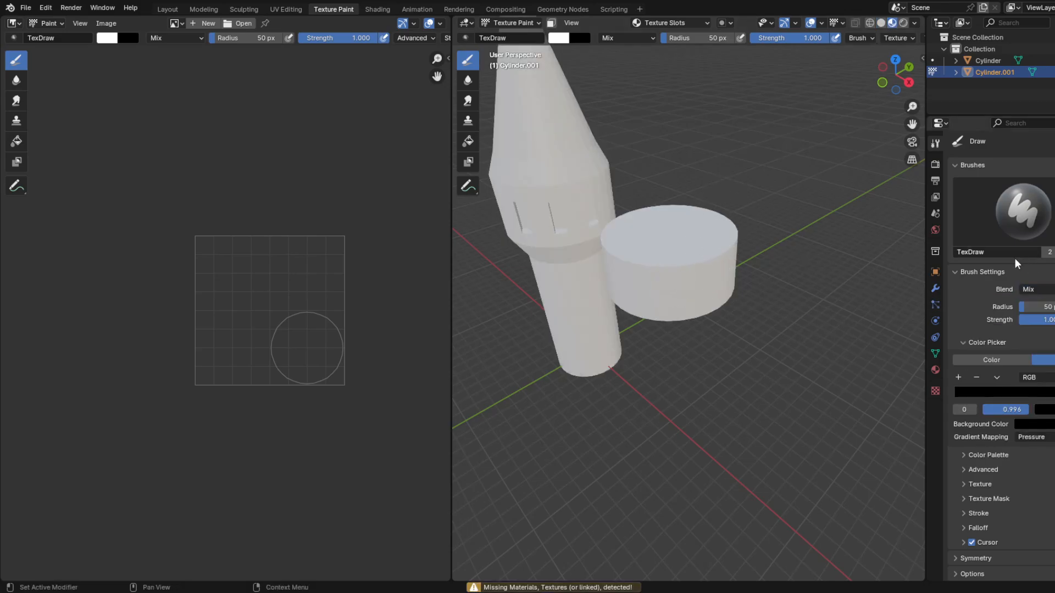
scroll(1030, 292, down, 1)
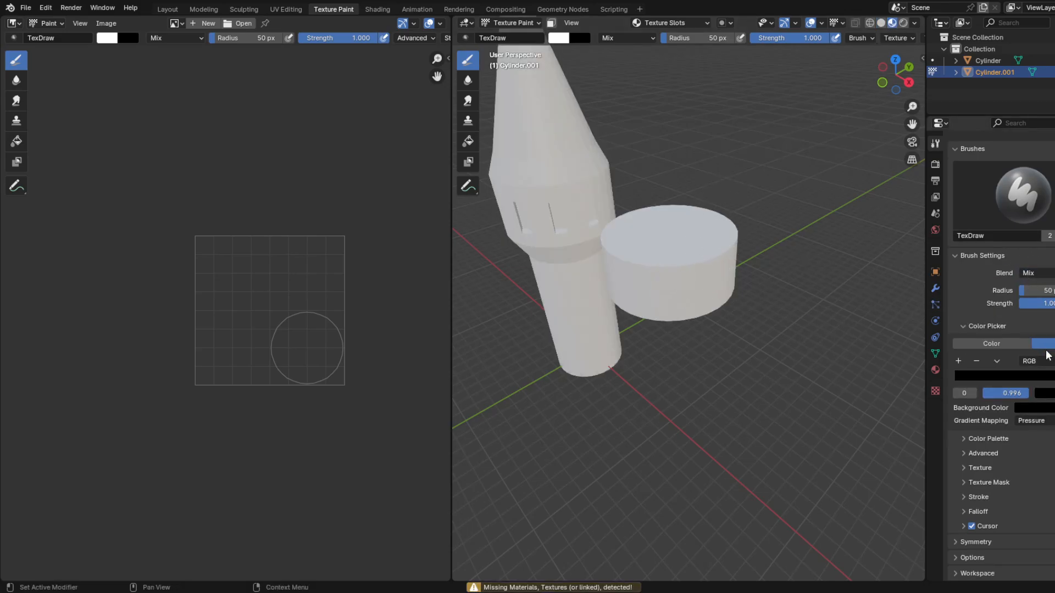
click(989, 440)
click(991, 439)
click(989, 439)
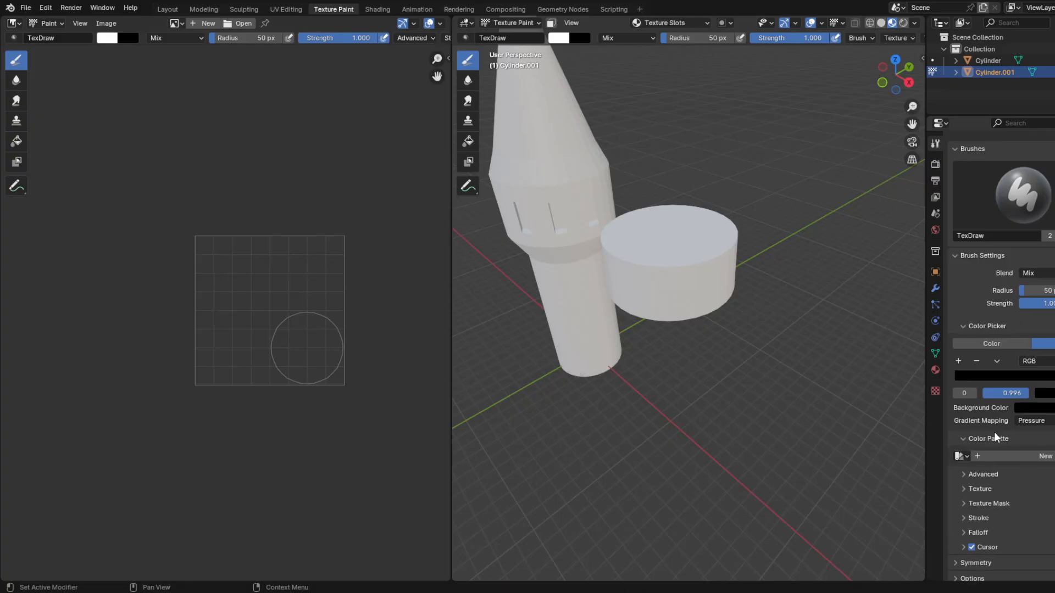
click(988, 485)
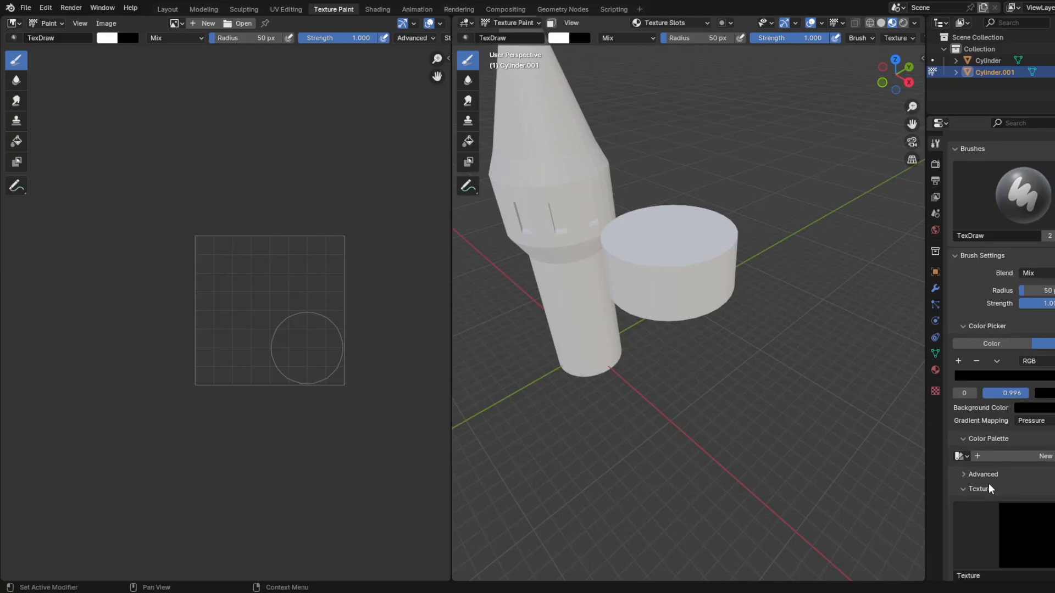
scroll(988, 483, down, 3)
scroll(989, 473, down, 2)
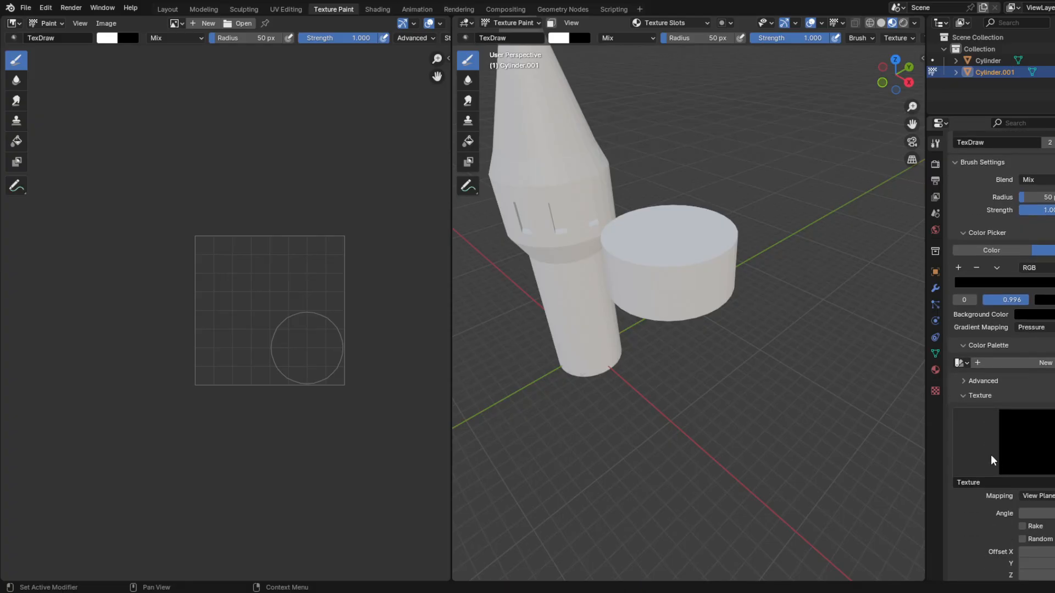
click(977, 395)
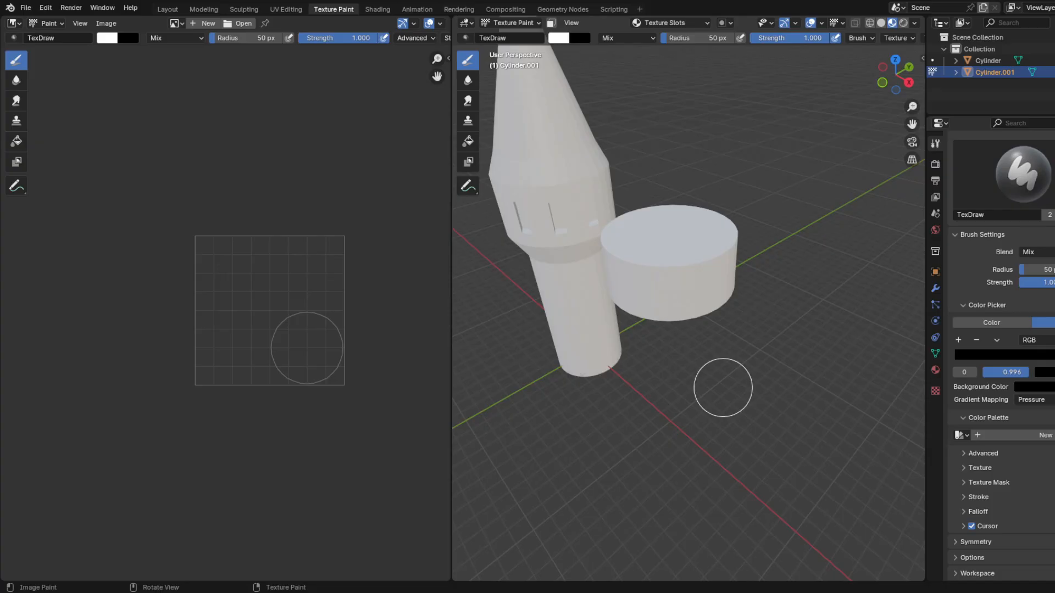
Step: Try painting the detached cylinder with a 239 px brush radius, and reduce the radius to 168 px
middle_drag(724, 388, 710, 368)
middle_drag(744, 335, 793, 352)
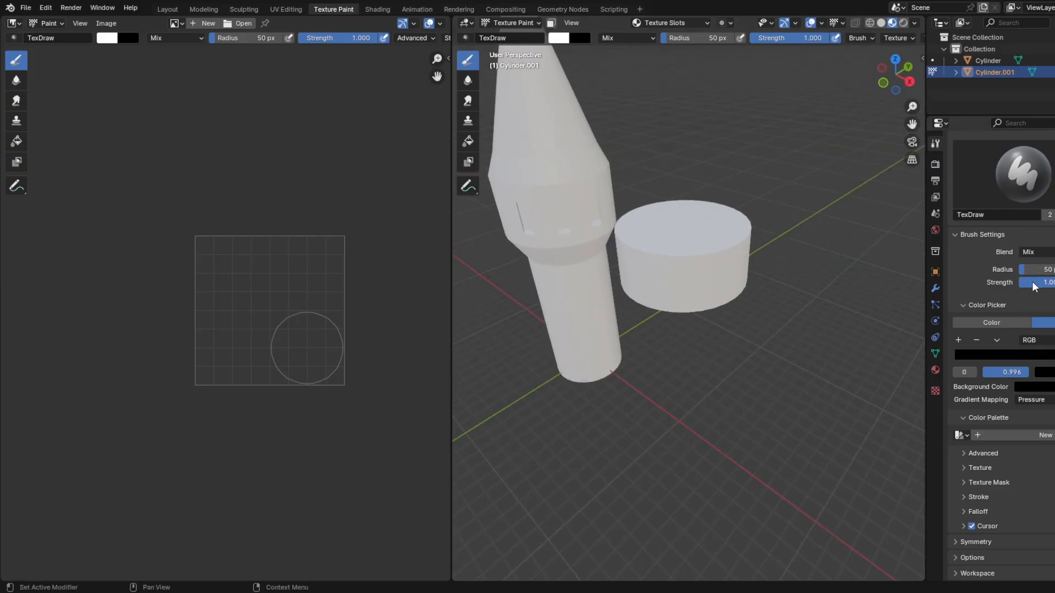
drag(1034, 270, 1054, 271)
click(710, 248)
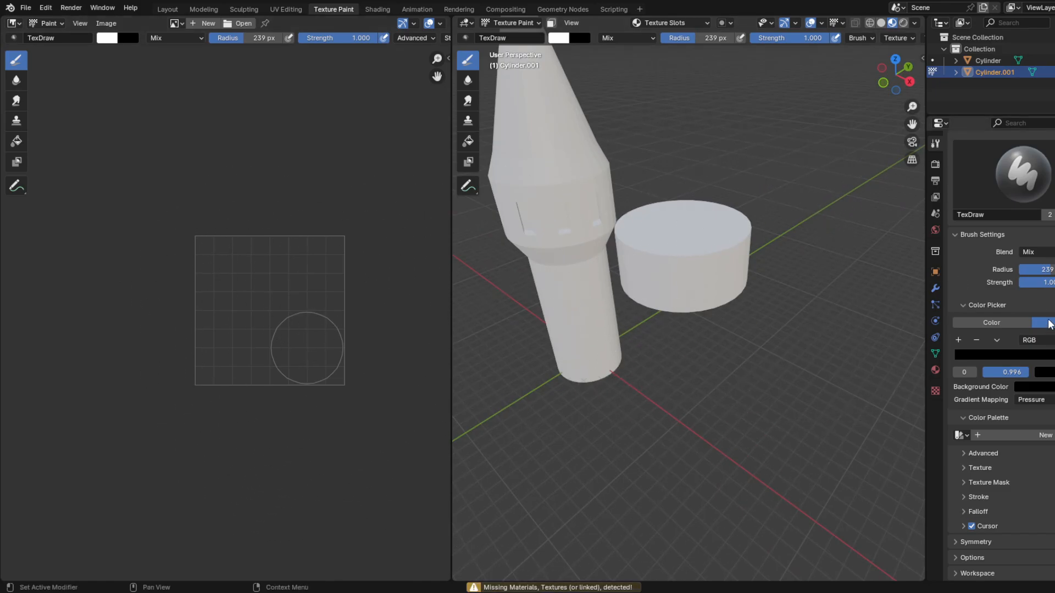
drag(1050, 270, 1045, 273)
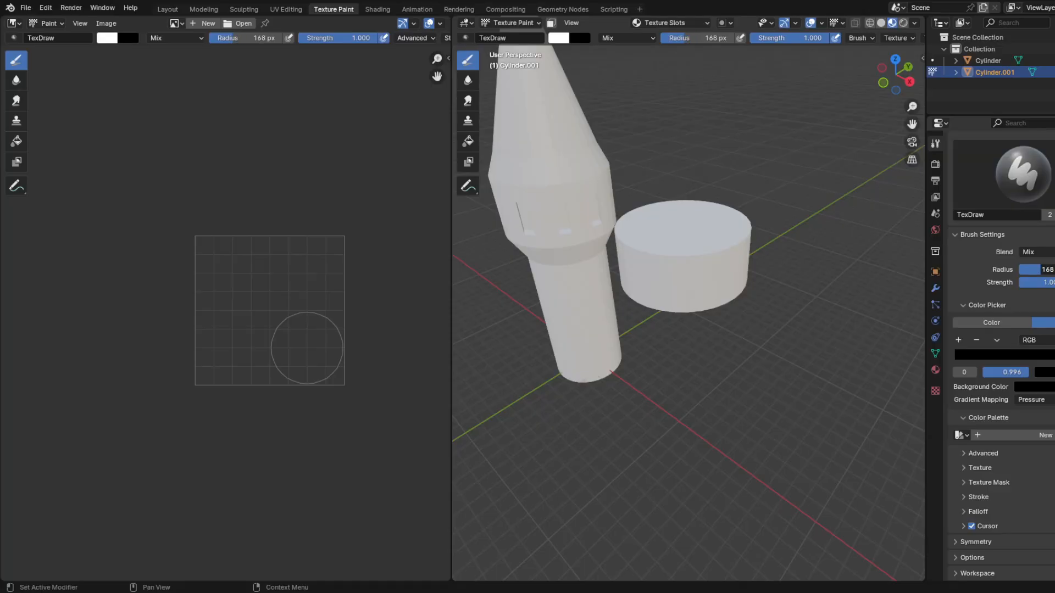
Step: Move the inner cylinder along the X axis in the Layout workspace back inside the tower, behind the windows
click(167, 9)
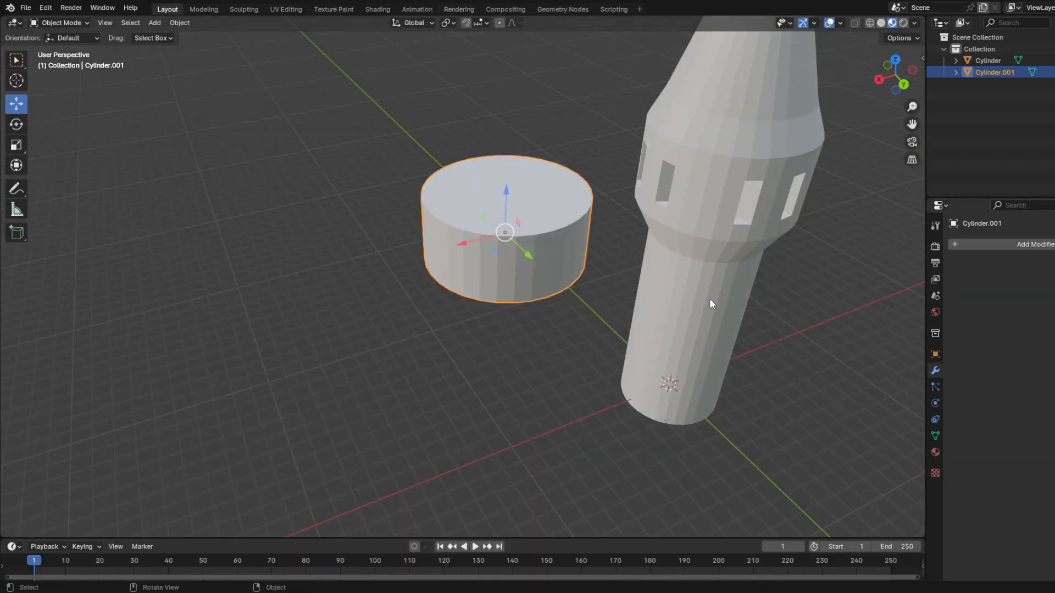
middle_drag(712, 304, 581, 310)
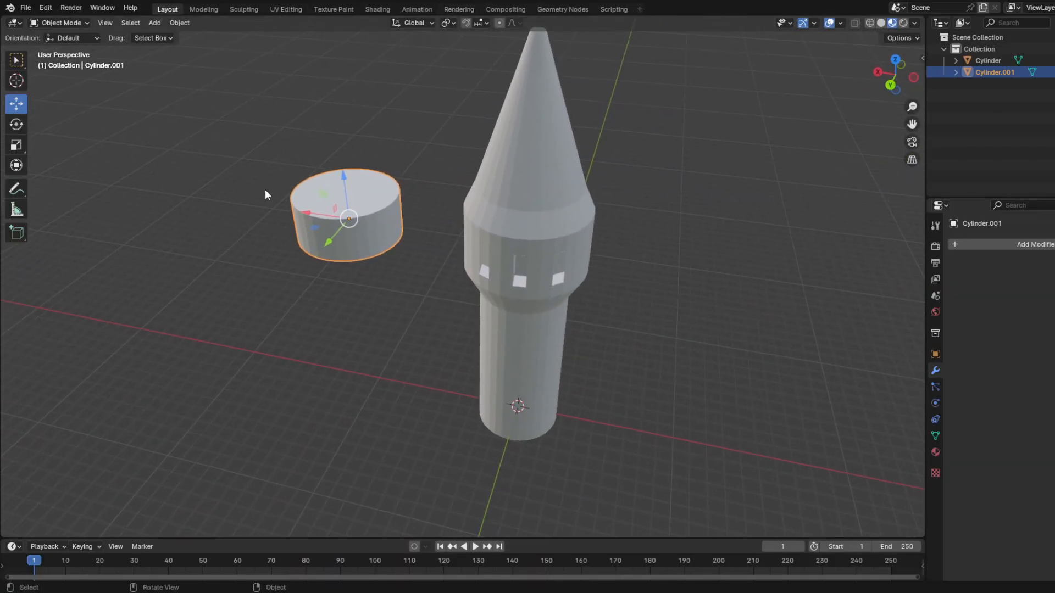
drag(301, 211, 487, 253)
Step: Examine the tower's windows, shaft and base from several angles
middle_drag(486, 255, 457, 335)
scroll(459, 339, up, 5)
key(Tab)
mouse_move(489, 387)
middle_down()
mouse_move(553, 339)
mouse_move(484, 389)
middle_up()
scroll(527, 362, down, 4)
shift+middle_drag(466, 419, 487, 306)
shift+middle_drag(395, 290, 539, 342)
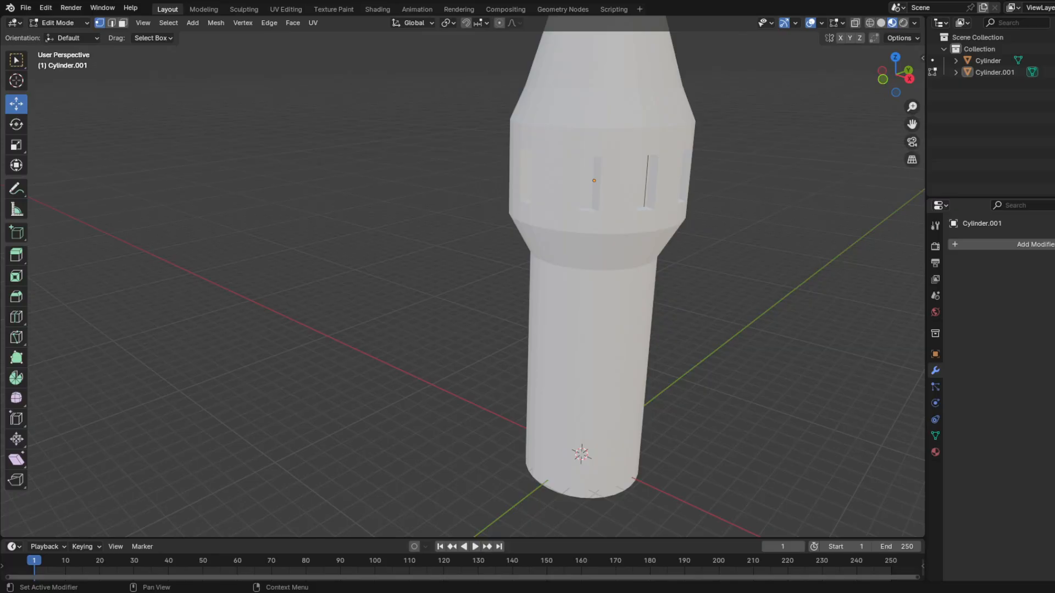
scroll(699, 283, down, 4)
middle_drag(696, 282, 649, 284)
scroll(656, 223, up, 2)
key(Tab)
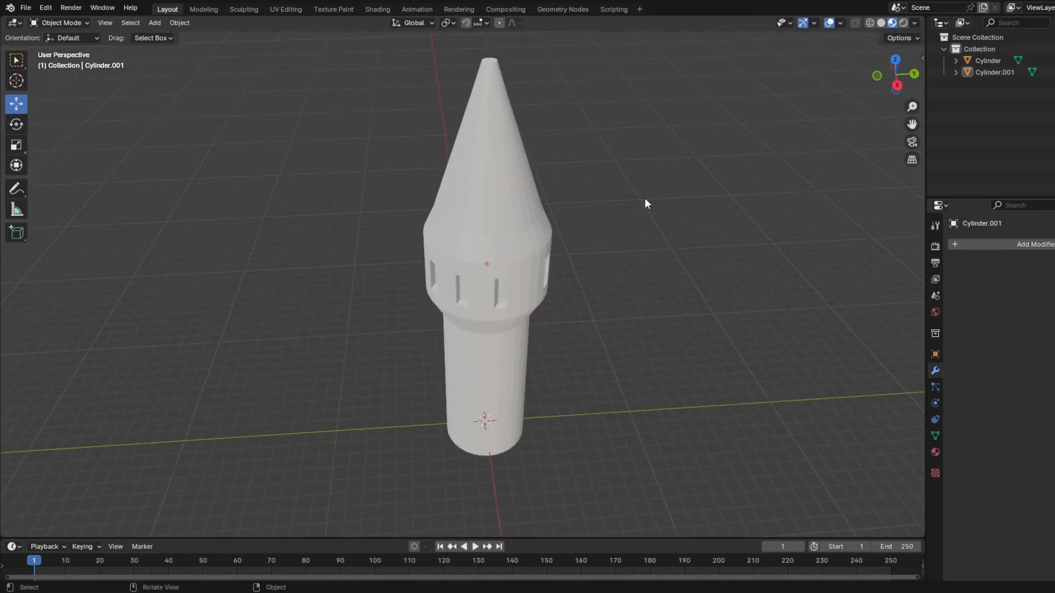
middle_drag(645, 198, 481, 325)
click(486, 352)
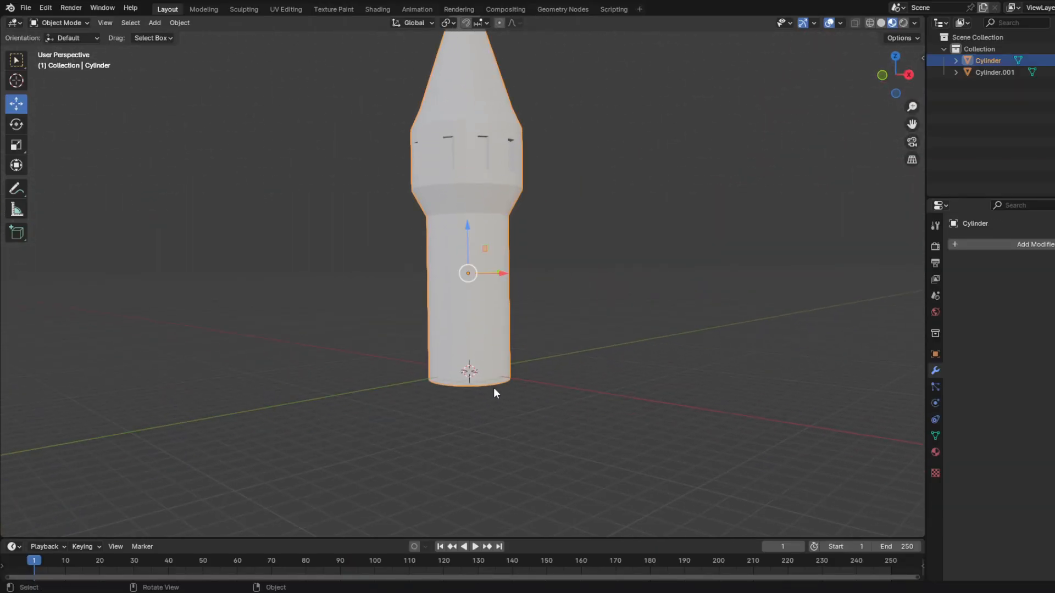
middle_drag(495, 390, 521, 306)
scroll(530, 284, up, 1)
click(658, 401)
key(Tab)
key(Tab)
Step: Add a cube and move it along Y and slightly upward so it juts out of the tower's base, using solid shading
key(shift+a)
mouse_move(507, 316)
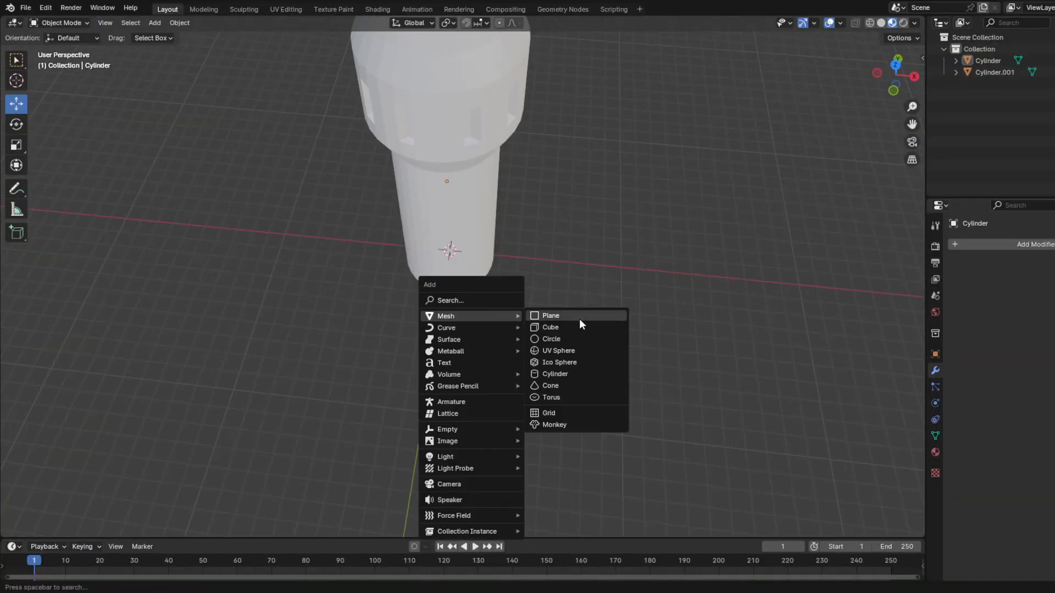
click(571, 326)
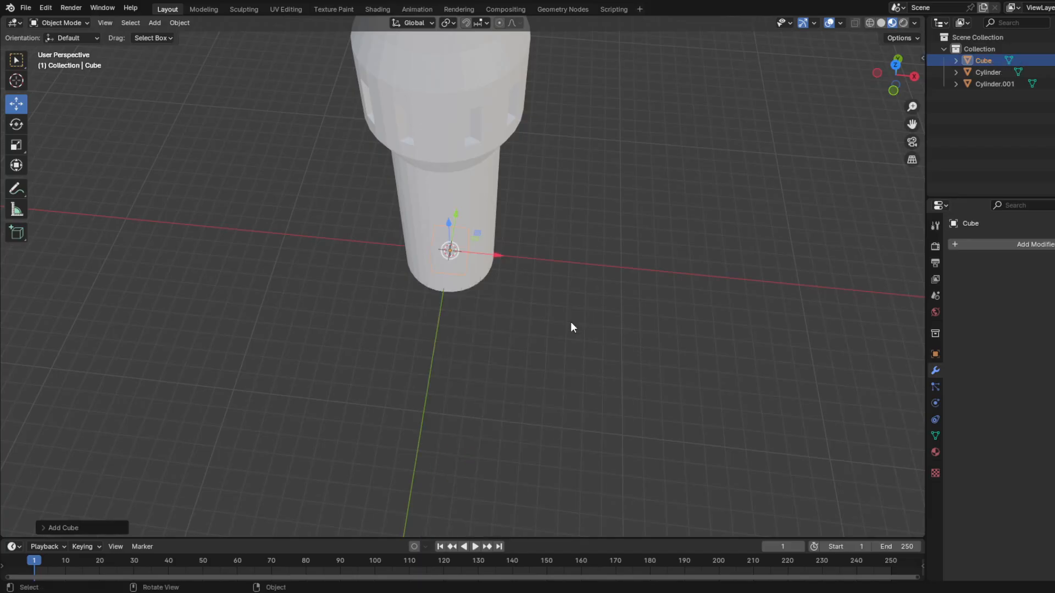
middle_drag(569, 326, 568, 291)
scroll(569, 306, up, 4)
drag(552, 309, 496, 325)
click(880, 23)
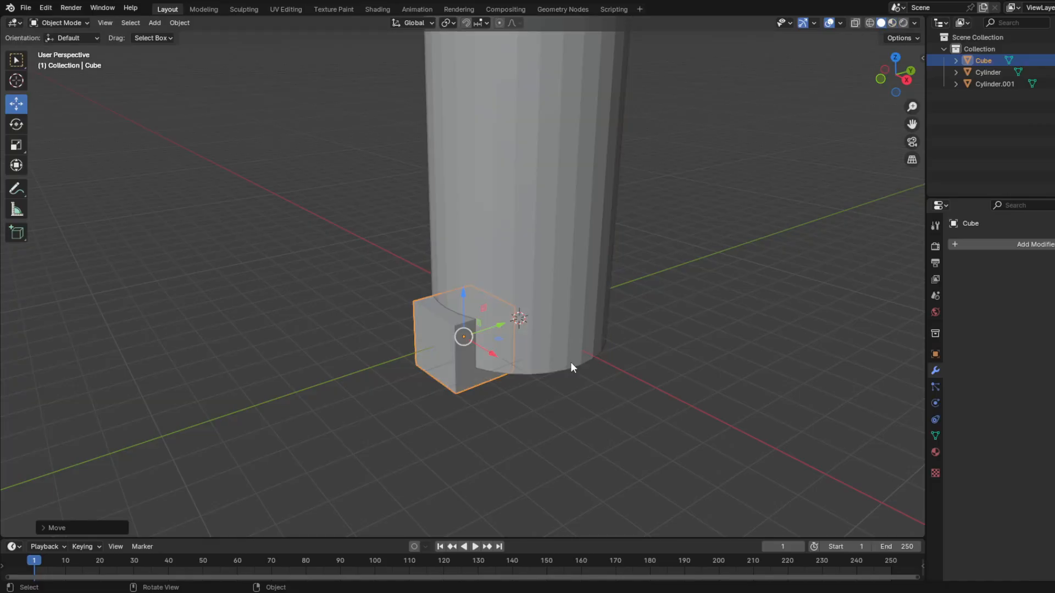
mouse_move(506, 422)
middle_down()
mouse_move(497, 400)
mouse_move(496, 410)
middle_up()
drag(444, 253, 443, 235)
middle_drag(466, 234, 400, 248)
Step: Raise the cube's top vertices along the Z axis in Edit Mode to form a taller block
key(Tab)
drag(474, 210, 306, 306)
middle_drag(391, 247, 417, 225)
drag(399, 221, 398, 177)
Step: Select all of the block's corner vertices and scale the block up uniformly
middle_drag(408, 177, 506, 271)
click(459, 232)
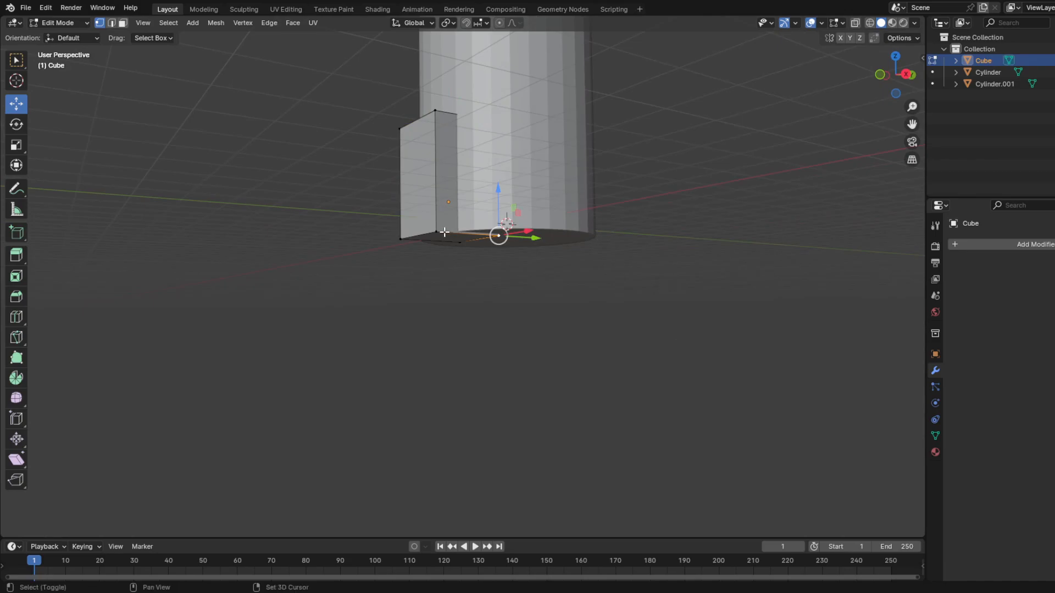
shift+click(442, 232)
shift+click(441, 114)
middle_drag(451, 119, 440, 215)
scroll(440, 220, up, 3)
shift+click(437, 333)
shift+click(397, 315)
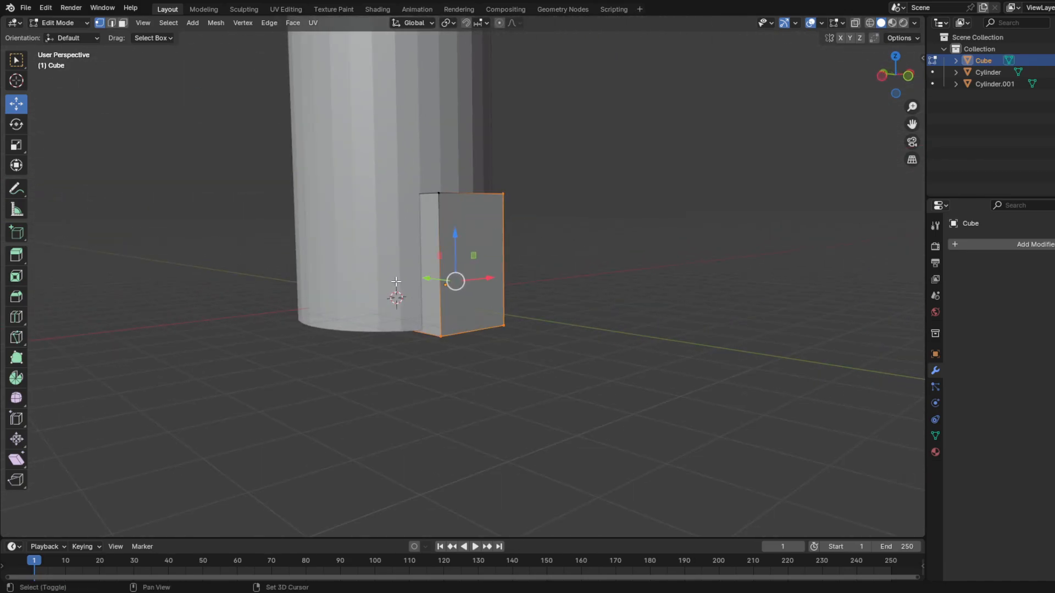
shift+click(422, 213)
shift+click(409, 202)
middle_drag(582, 285, 536, 296)
key(s)
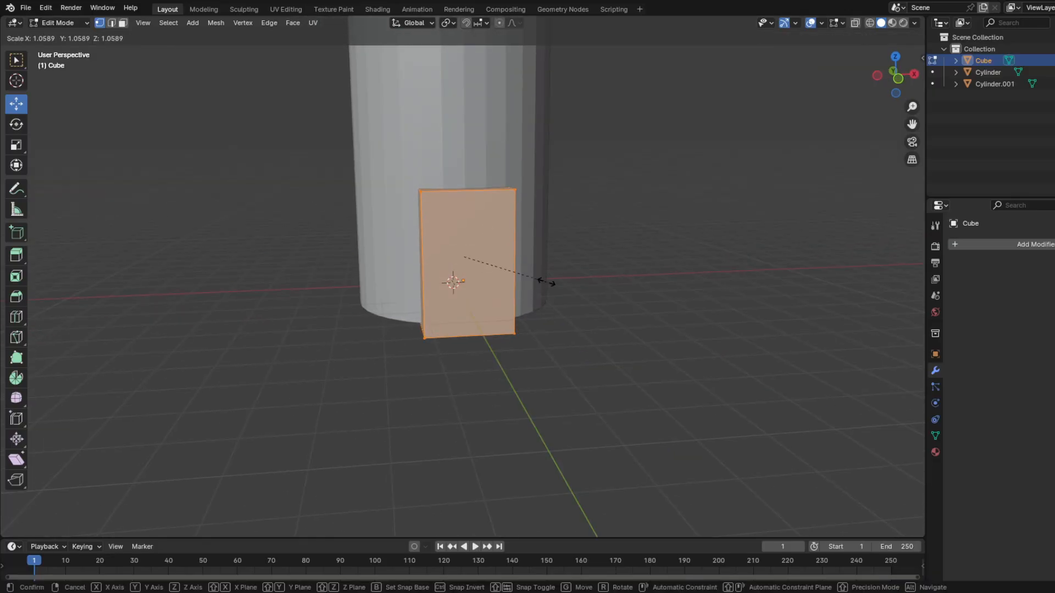
click(624, 329)
Step: Raise the block slightly along the Z axis in Object Mode and deselect it
middle_drag(624, 328, 484, 313)
key(Tab)
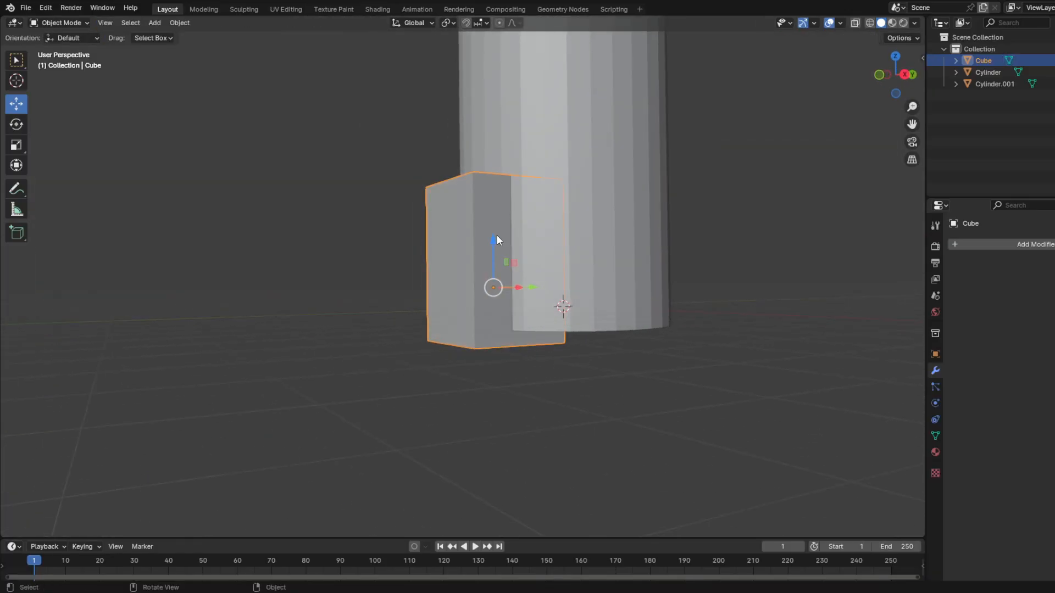
drag(496, 236, 496, 220)
middle_drag(422, 269, 446, 282)
click(265, 296)
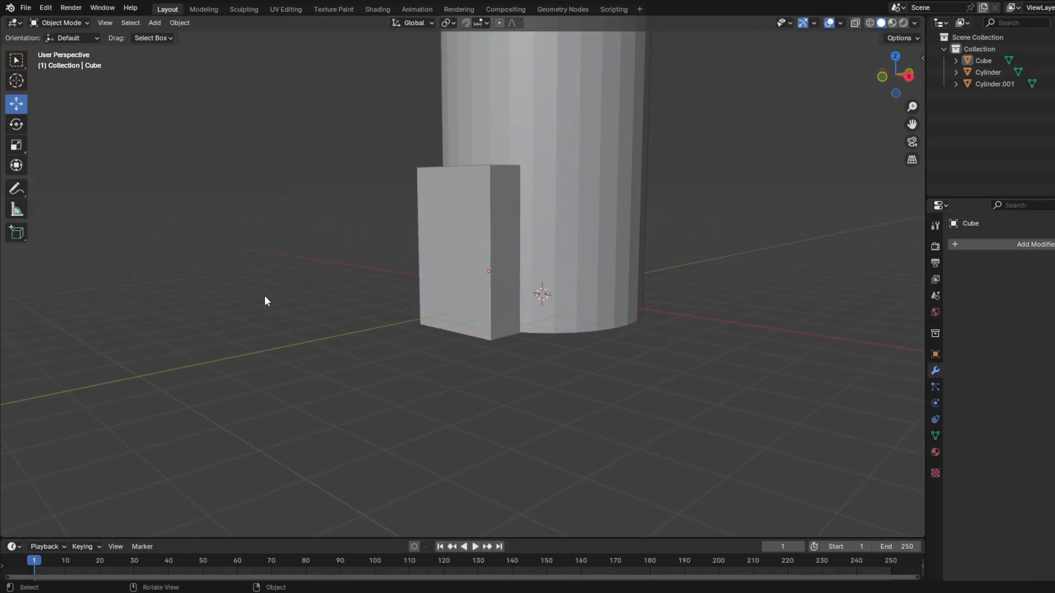
Step: Add two vertical loop cuts near the block's side edges and a horizontal loop cut near its top
middle_drag(265, 297, 342, 294)
key(Tab)
click(16, 316)
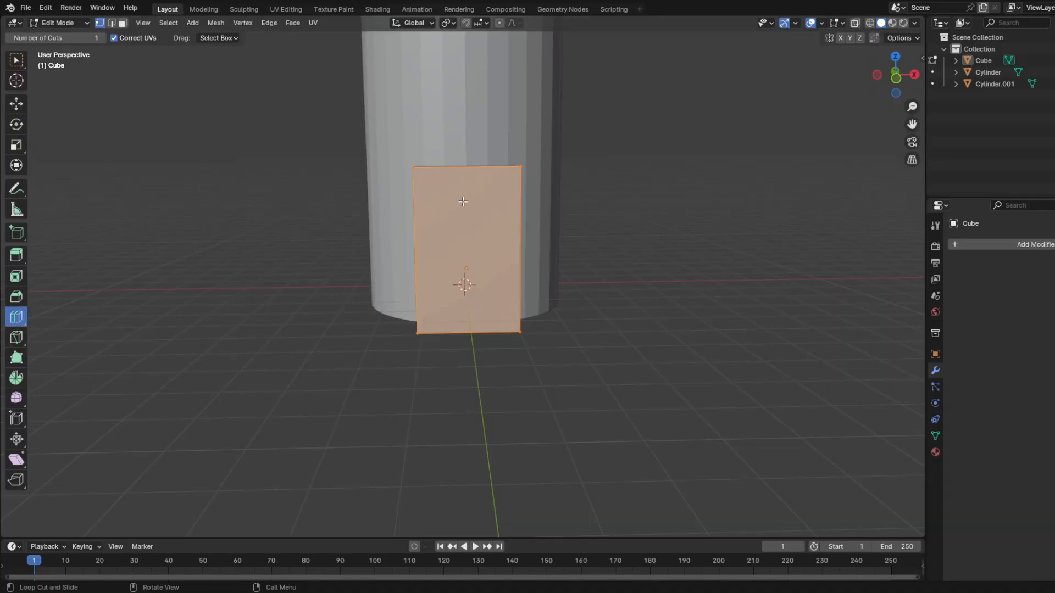
drag(466, 181, 527, 170)
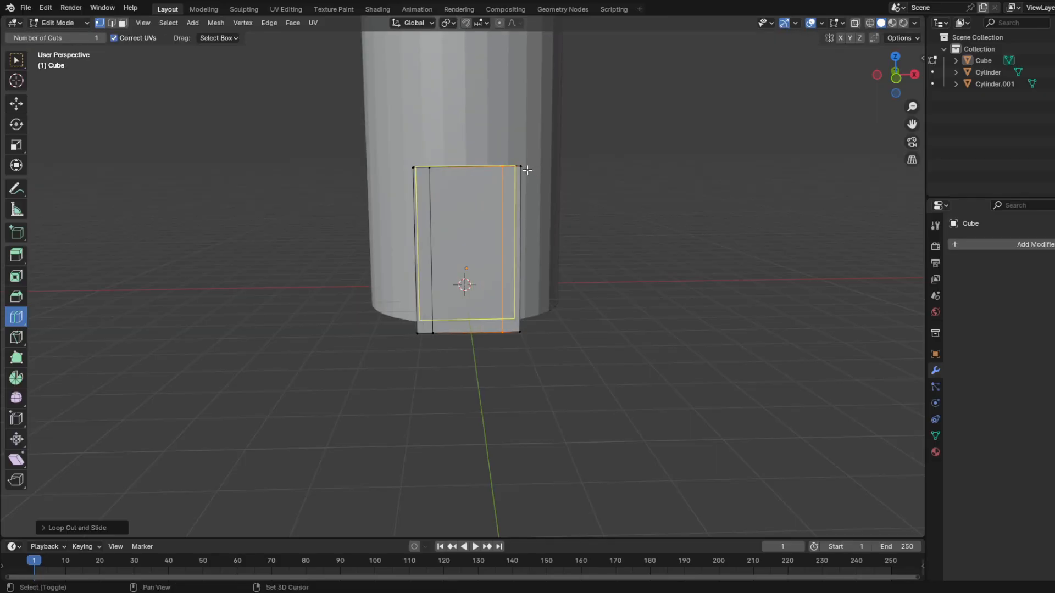
drag(476, 244, 496, 171)
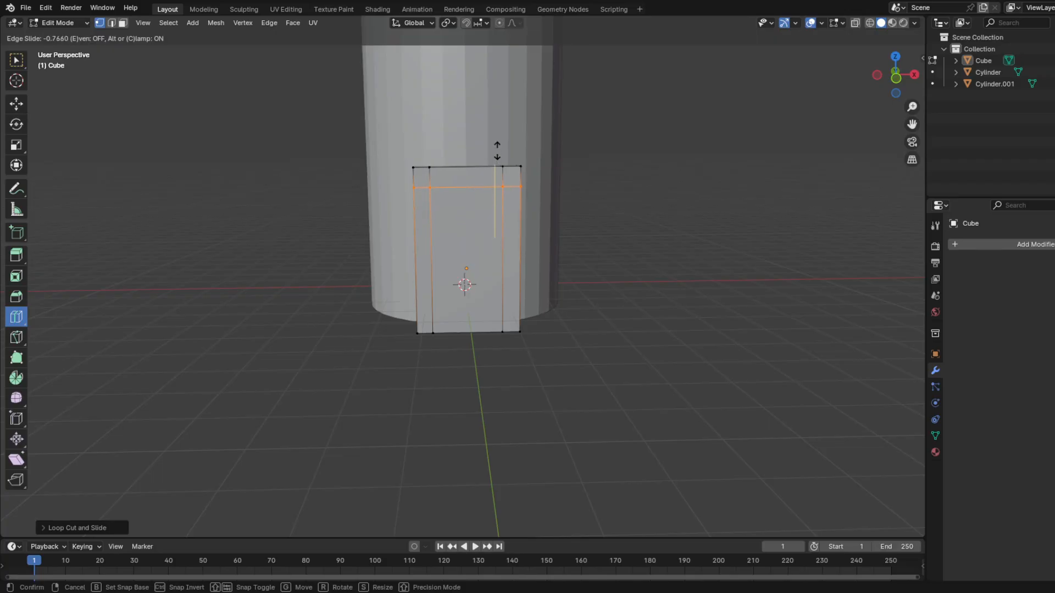
drag(497, 151, 497, 151)
Step: Select the four corner vertices of the block's central front panel, enclosed by the loop cuts, in Edit Mode
click(21, 108)
key(Tab)
click(438, 284)
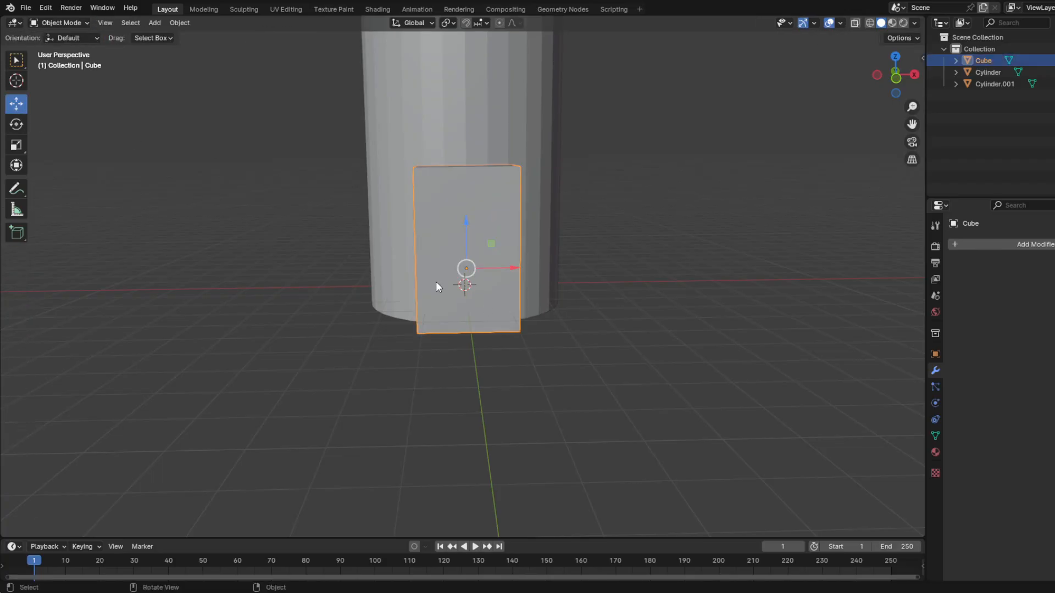
middle_drag(496, 301, 446, 320)
key(Tab)
click(480, 205)
shift+click(426, 190)
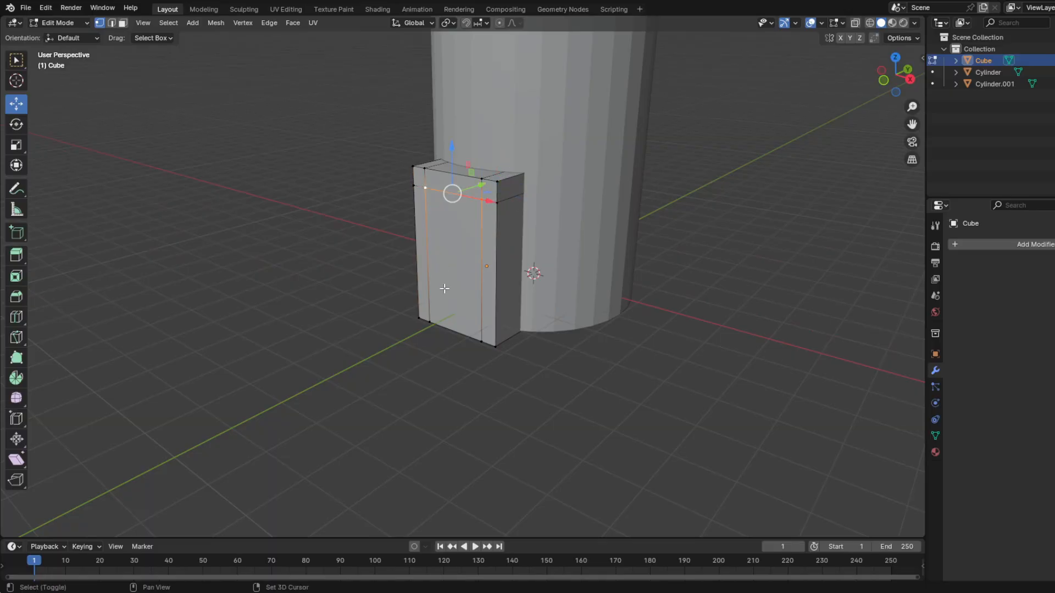
shift+click(429, 318)
shift+click(479, 341)
middle_drag(479, 342, 448, 349)
Step: Try to extrude the selected front panel into the block
key(e)
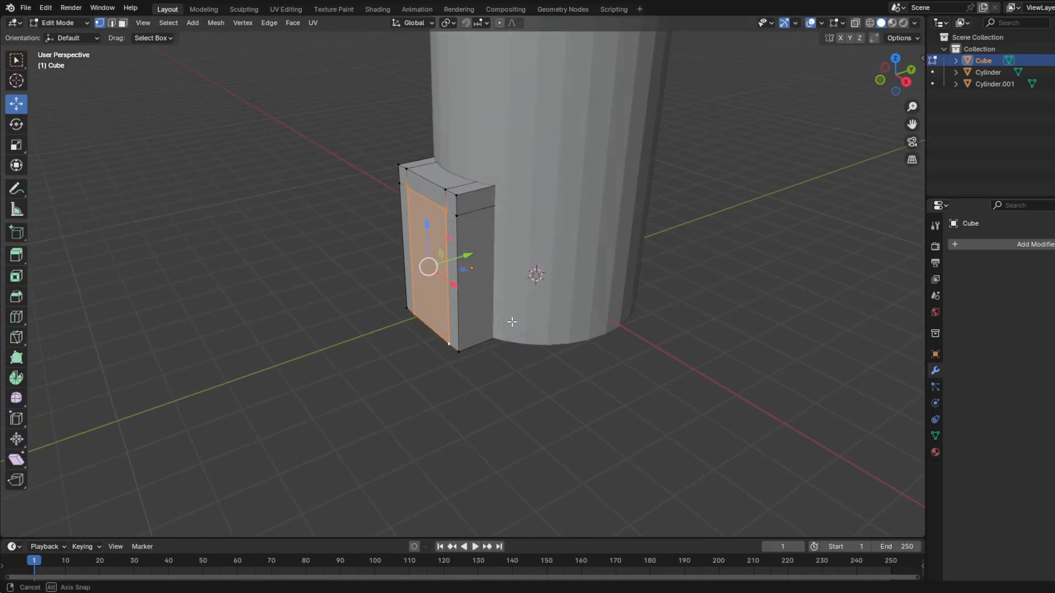
click(539, 278)
middle_drag(540, 277, 523, 297)
key(ctrl+z)
Step: Extrude the block's selected front panel about 0.63 m inward to recess the doorway and deselect the block in Object Mode
key(e)
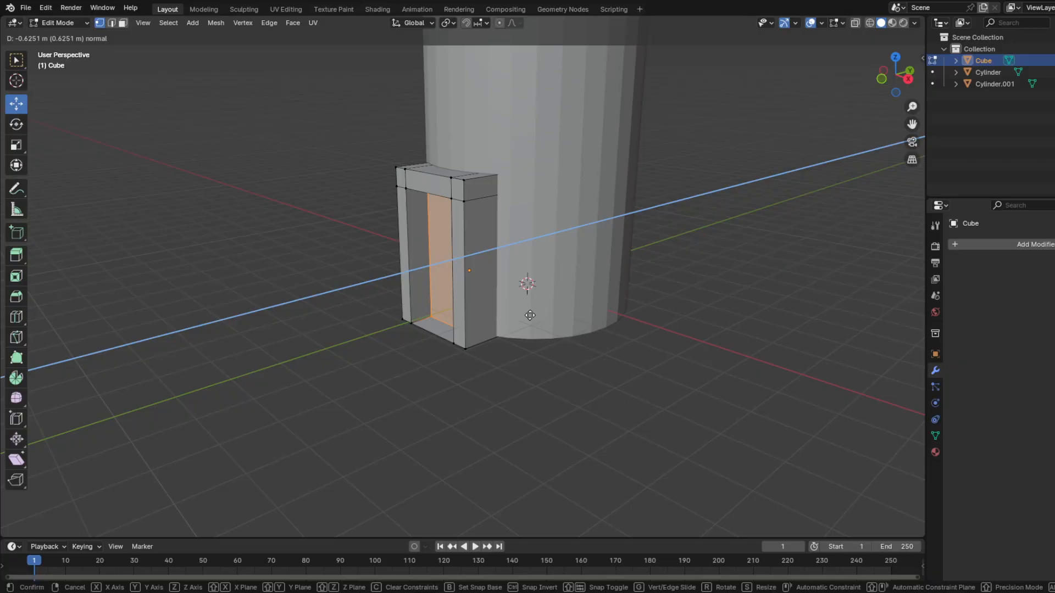
click(530, 315)
key(Tab)
middle_drag(530, 315, 451, 332)
click(583, 378)
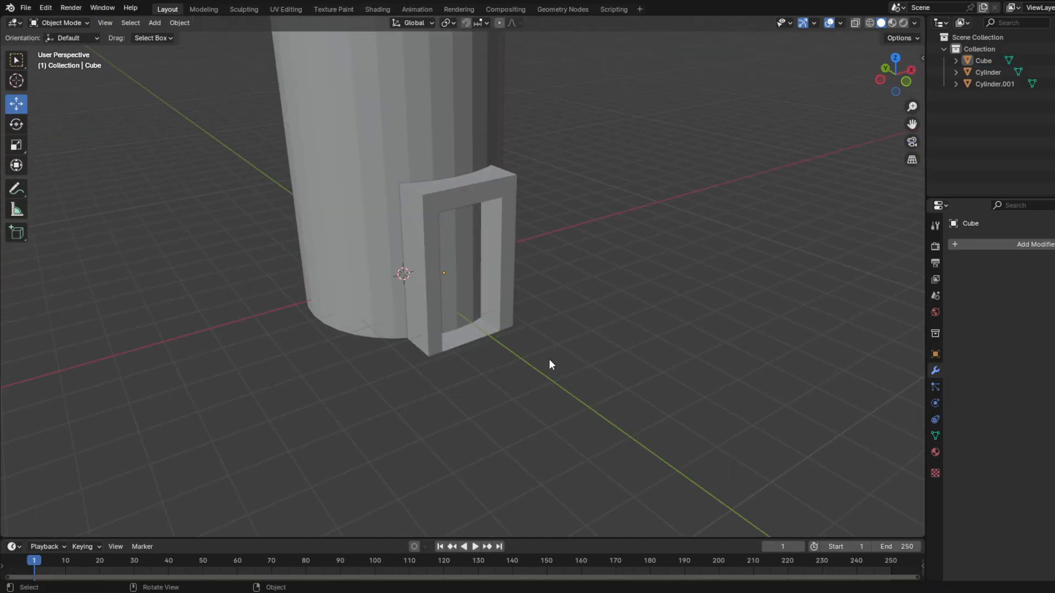
Step: Add a cube mesh and move it along the Z and X axes into the doorway block's opening
middle_drag(551, 365, 483, 348)
key(shift+a)
mouse_move(489, 349)
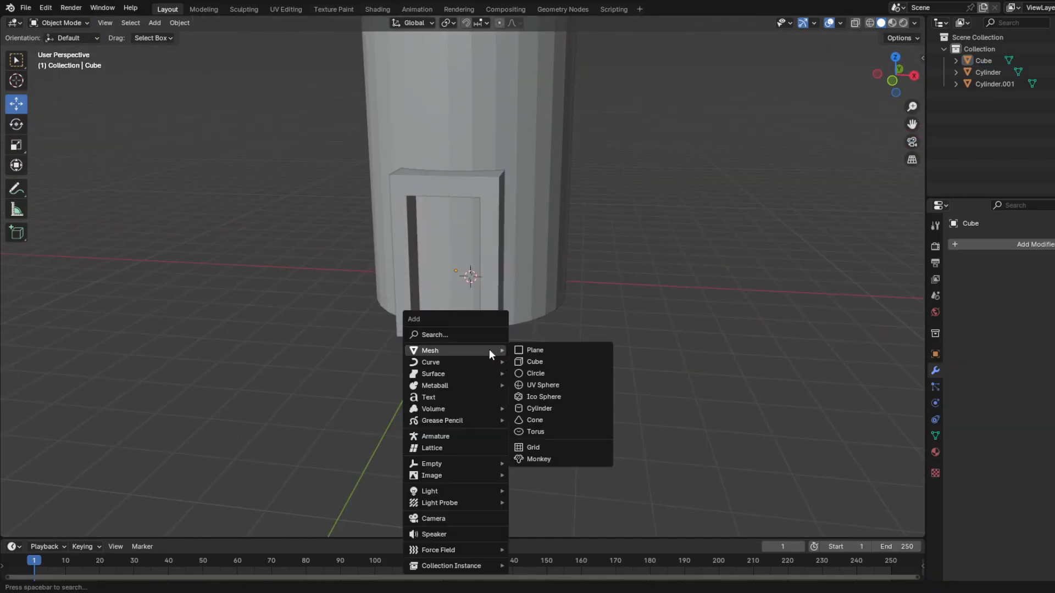
click(566, 360)
middle_drag(566, 360, 539, 300)
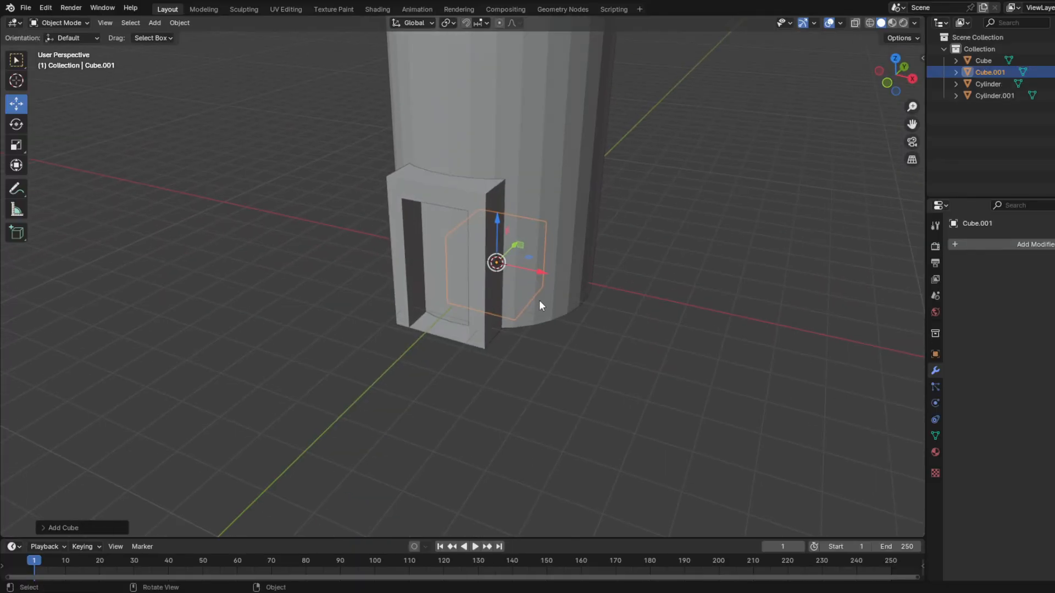
click(503, 244)
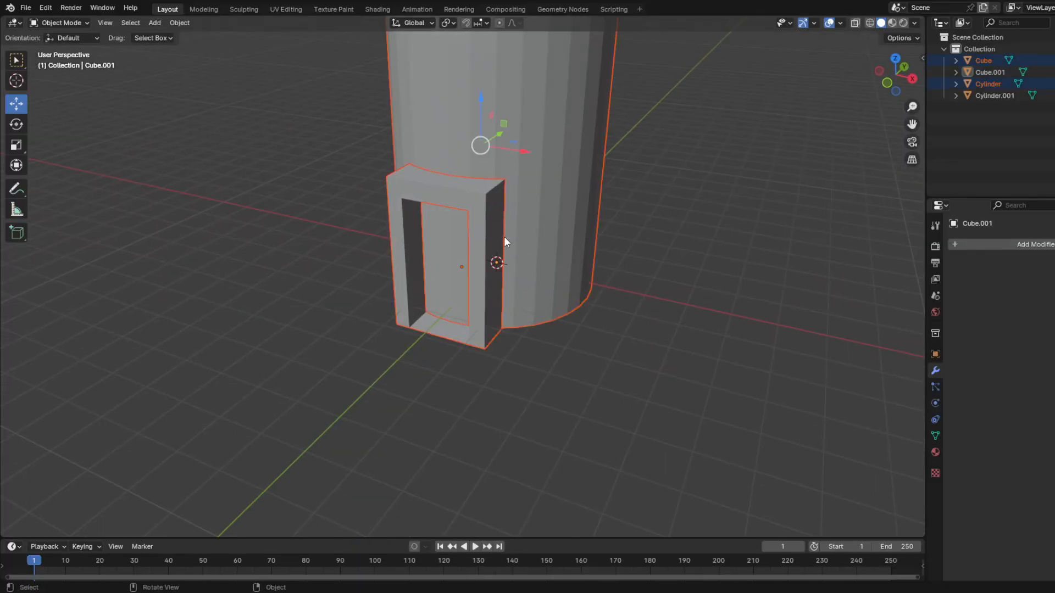
click(544, 300)
drag(503, 203, 502, 212)
middle_drag(581, 239, 529, 241)
drag(585, 264, 523, 277)
middle_drag(533, 278, 633, 254)
Step: Raise the new cube's top vertices along the Z axis in Edit Mode so it fills the doorway's height
key(Tab)
drag(587, 196, 363, 277)
middle_drag(367, 275, 362, 293)
drag(451, 197, 451, 144)
key(Tab)
middle_drag(682, 312, 614, 317)
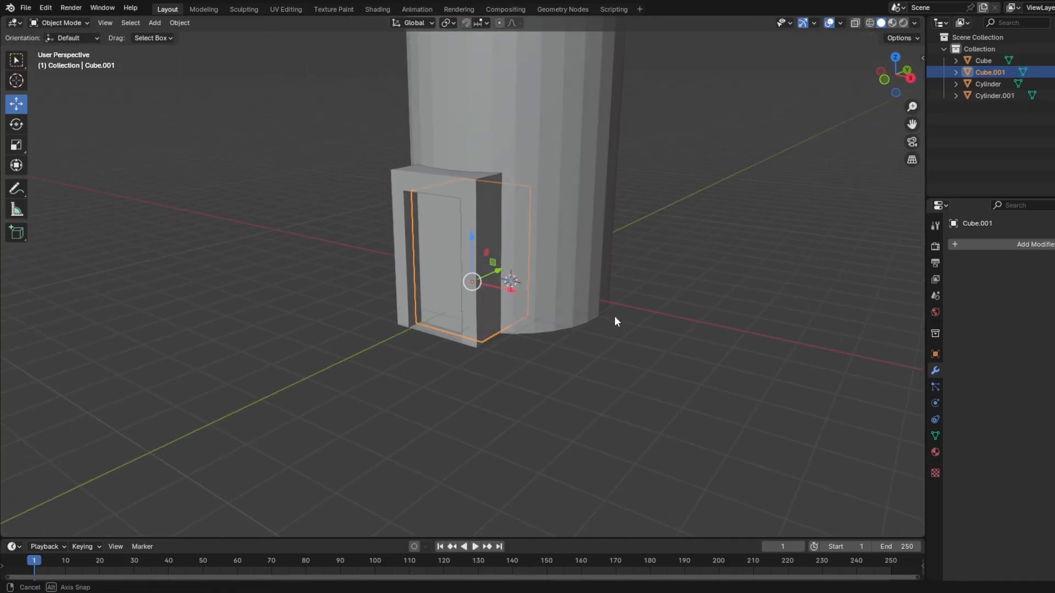
Step: Examine the filled doorway, the tower body and the tip of the nose from several angles
click(498, 423)
click(448, 254)
middle_drag(466, 426, 470, 340)
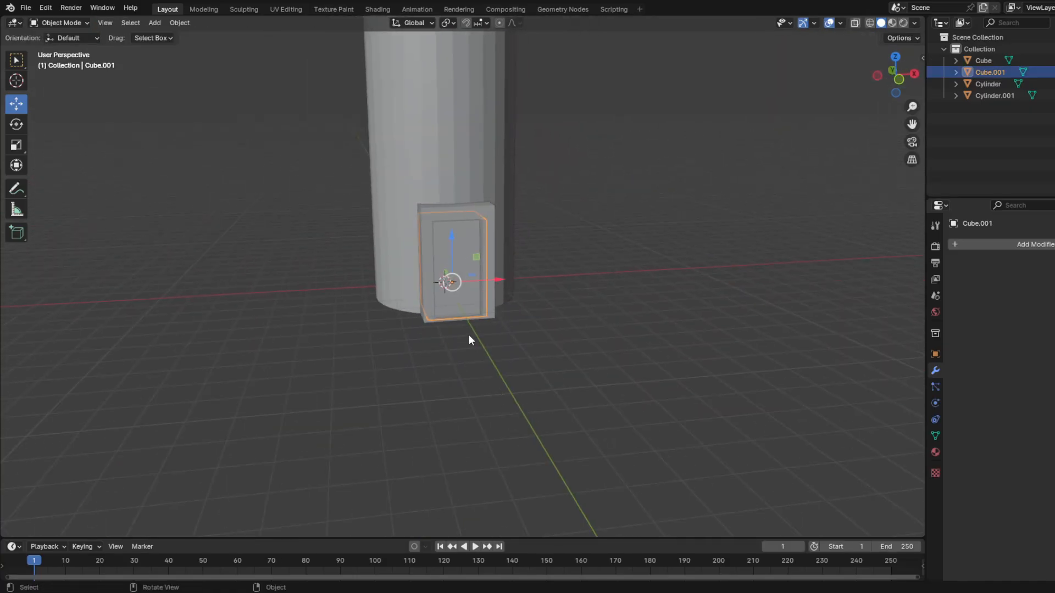
click(551, 232)
scroll(580, 233, down, 3)
middle_drag(580, 233, 489, 227)
click(427, 195)
click(499, 280)
middle_drag(483, 300, 542, 295)
scroll(511, 292, down, 4)
click(494, 165)
middle_drag(493, 164, 518, 150)
click(558, 285)
middle_drag(558, 286, 532, 285)
scroll(521, 229, up, 4)
middle_drag(521, 229, 562, 218)
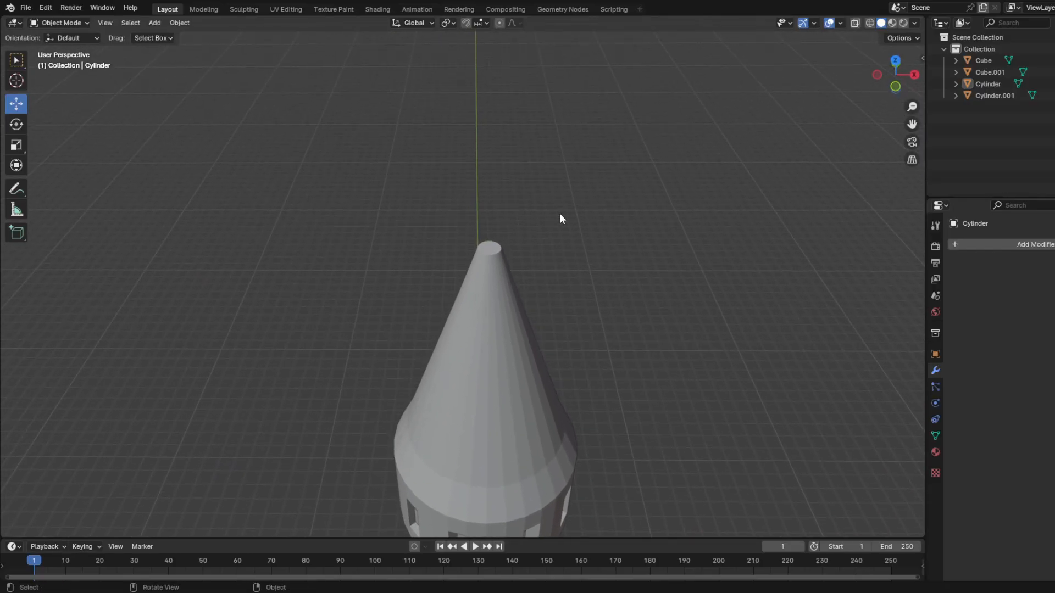
click(510, 268)
key(Tab)
drag(539, 206, 457, 272)
click(573, 211)
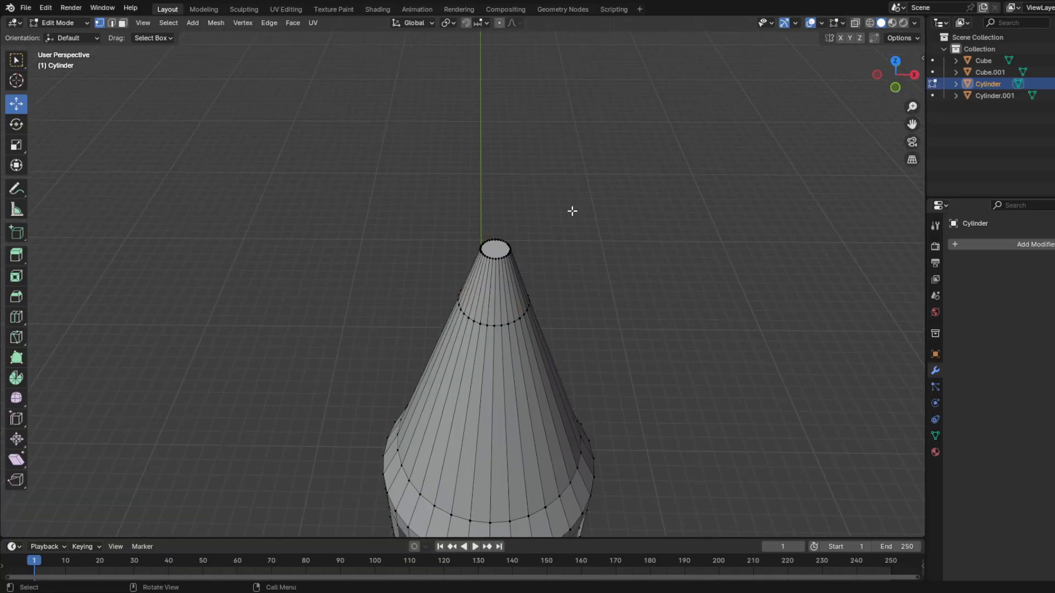
key(Tab)
Step: Add a cylinder mesh and move it up along the Z axis to just above the nose's tip
key(shift+a)
mouse_move(549, 223)
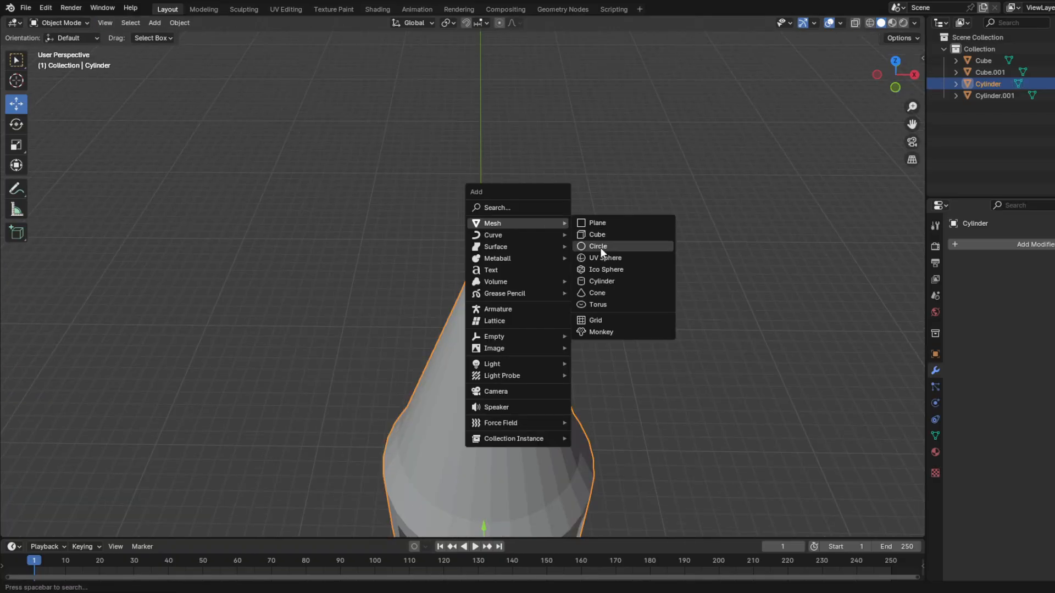
click(611, 279)
middle_drag(625, 338, 457, 496)
key(g)
key(z)
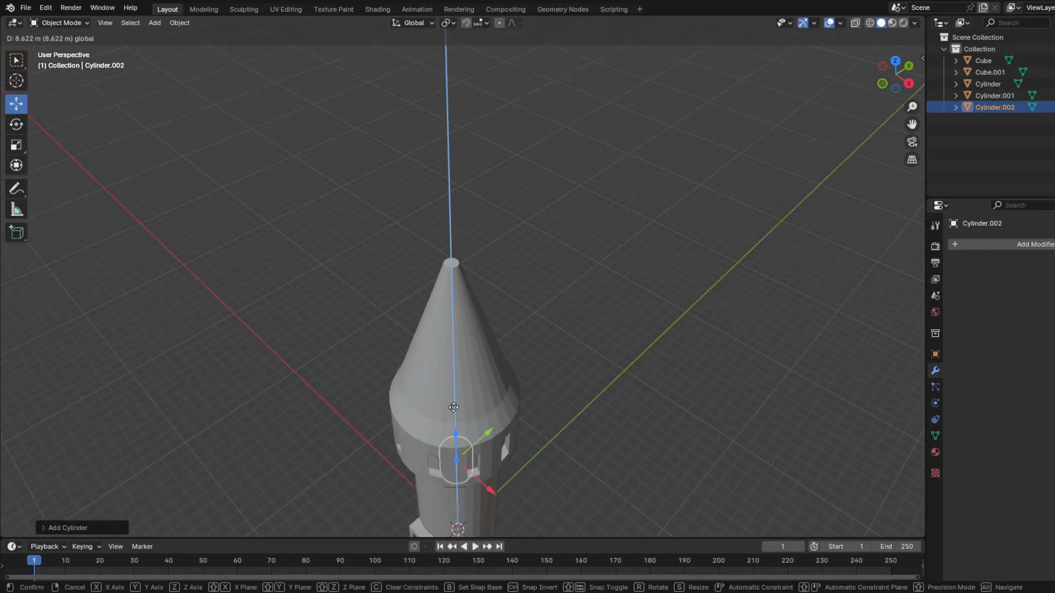
drag(454, 408, 453, 220)
scroll(453, 222, up, 4)
middle_drag(473, 223, 570, 188)
key(g)
key(z)
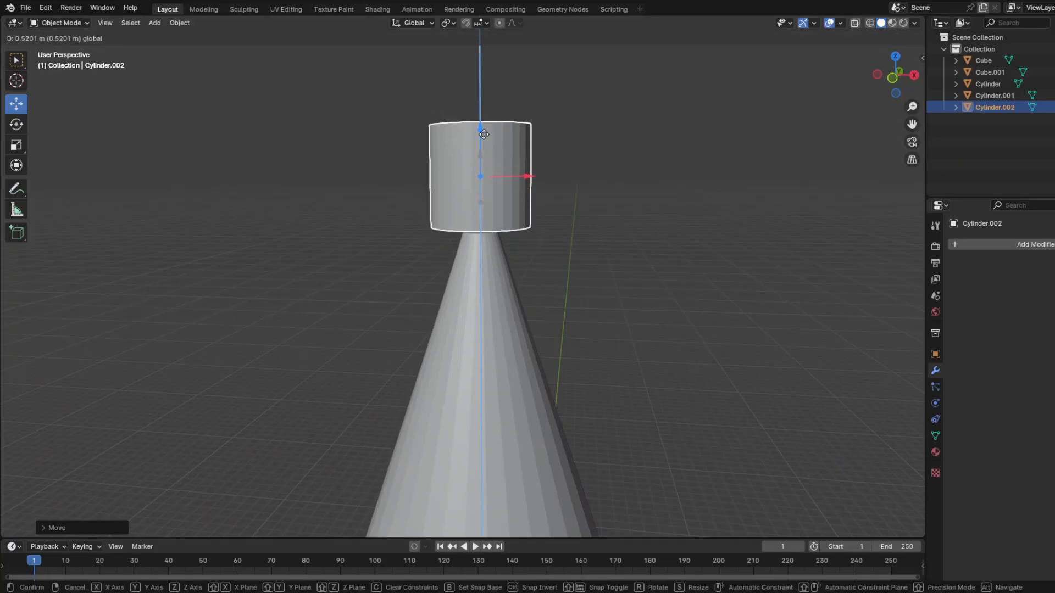
click(556, 156)
Step: Scale the new cylinder down to fit within the nose's flat tip and lower it onto the tip
key(s)
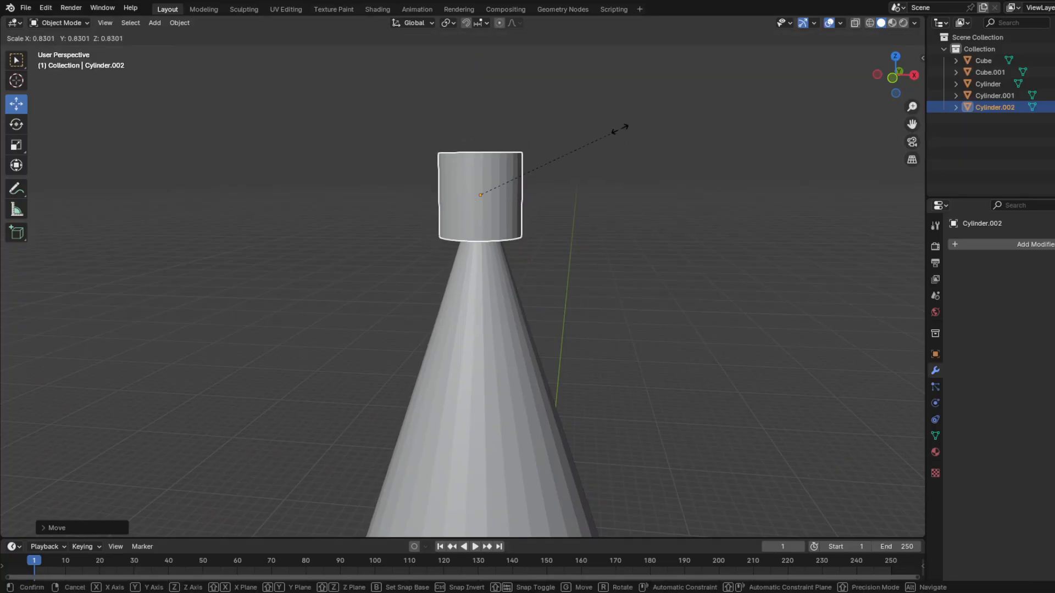
click(546, 175)
middle_drag(545, 174, 513, 143)
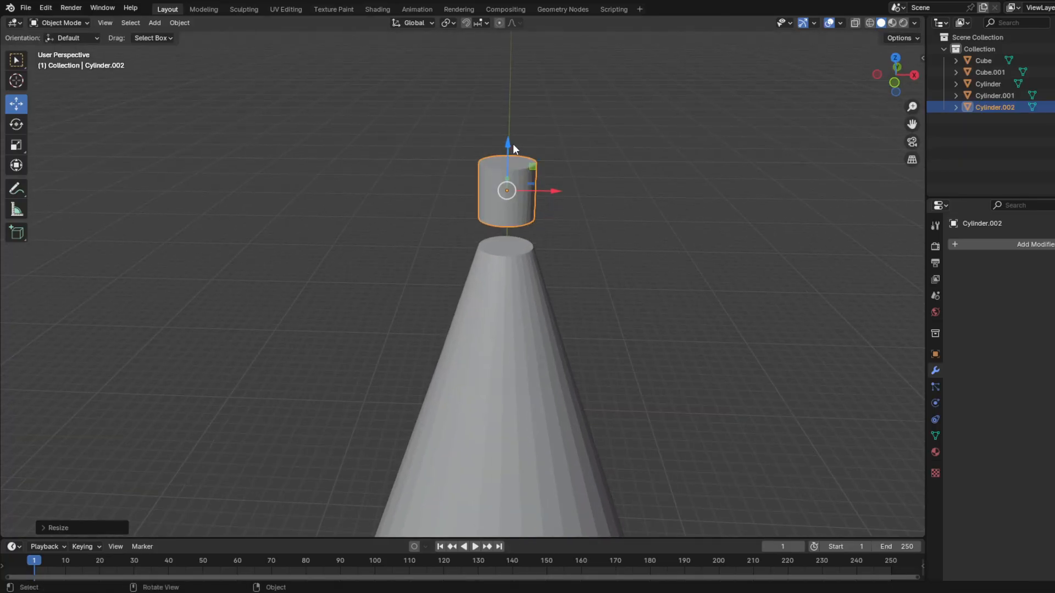
drag(513, 143, 504, 190)
middle_drag(504, 190, 562, 315)
key(s)
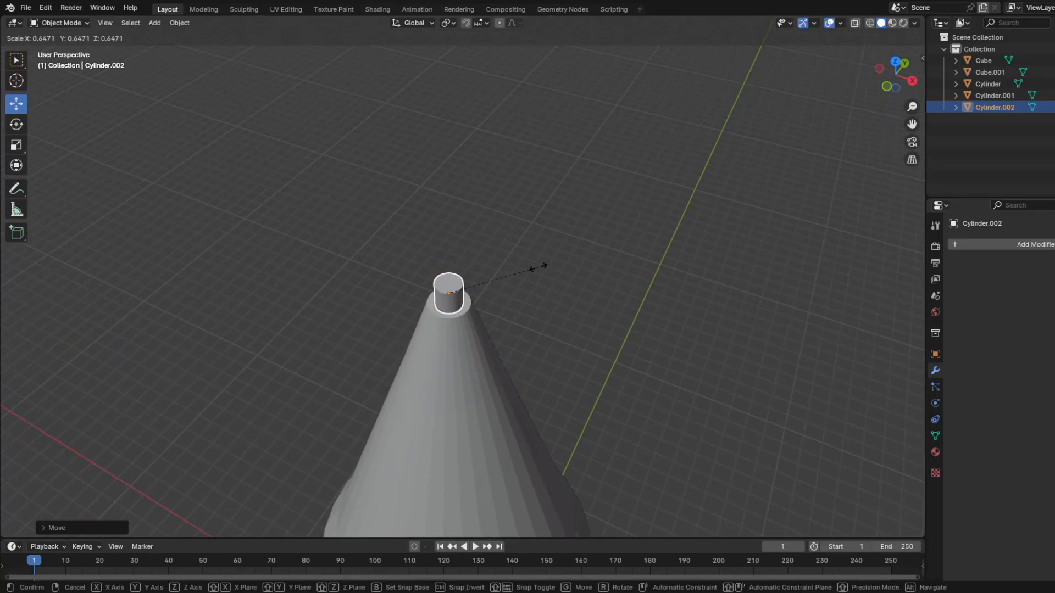
click(539, 267)
scroll(532, 283, up, 2)
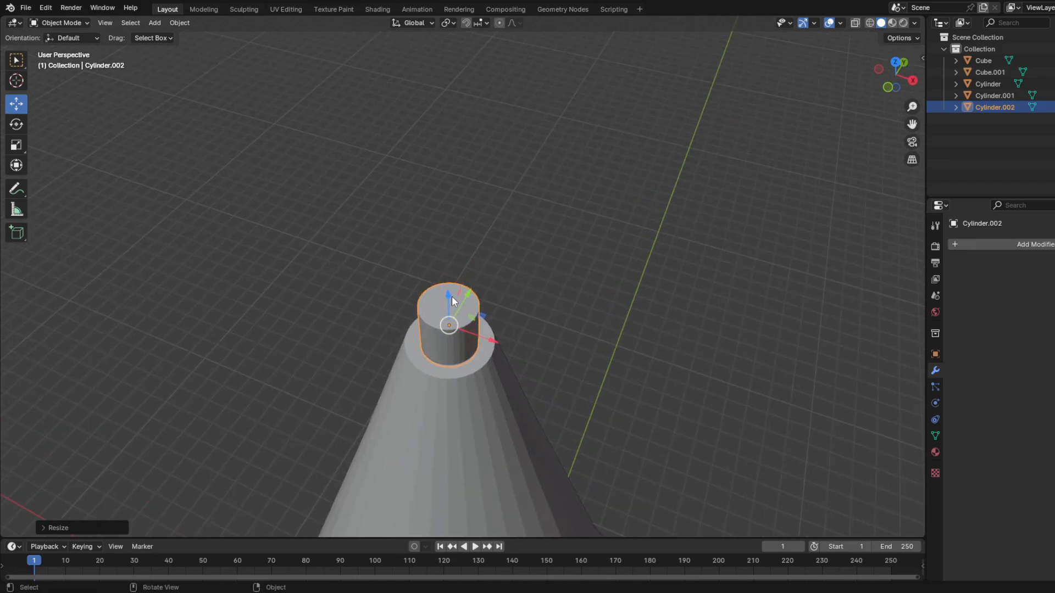
mouse_move(450, 300)
mouse_down()
mouse_move(449, 313)
mouse_move(450, 304)
mouse_up()
drag(565, 261, 573, 258)
Step: Extrude the small cylinder's top vertices about 3.6 m upward along the Z axis to form a pole
key(Tab)
drag(543, 191, 391, 337)
middle_drag(536, 303, 518, 240)
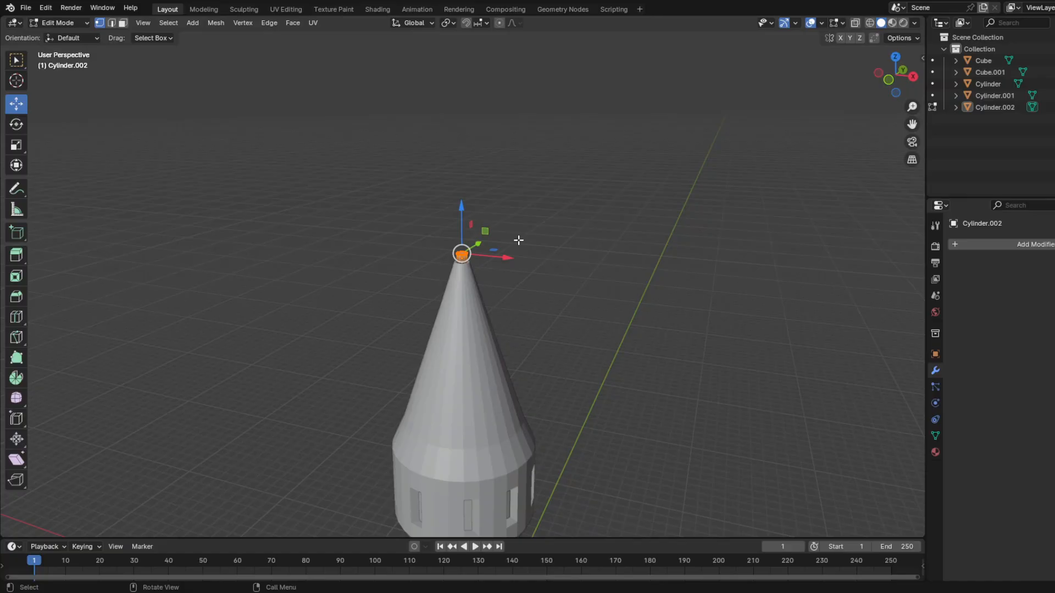
scroll(519, 240, down, 3)
key(e)
key(z)
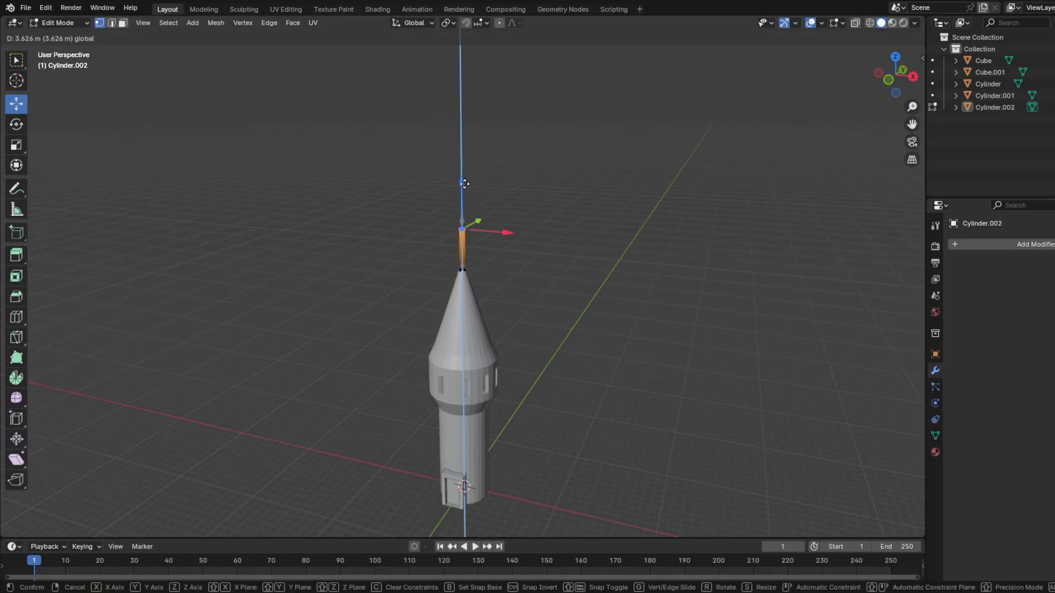
click(464, 183)
scroll(434, 217, up, 2)
middle_drag(434, 216, 506, 322)
key(Tab)
Step: Try to lower the pole's top vertices along the Z axis and undo the move
middle_drag(574, 296, 510, 218)
click(487, 186)
key(Tab)
drag(554, 126, 398, 226)
mouse_move(465, 120)
mouse_down()
mouse_move(460, 104)
mouse_move(474, 96)
mouse_move(475, 138)
mouse_up()
scroll(481, 131, up, 3)
key(ctrl+z)
middle_drag(541, 77, 546, 99)
click(554, 49)
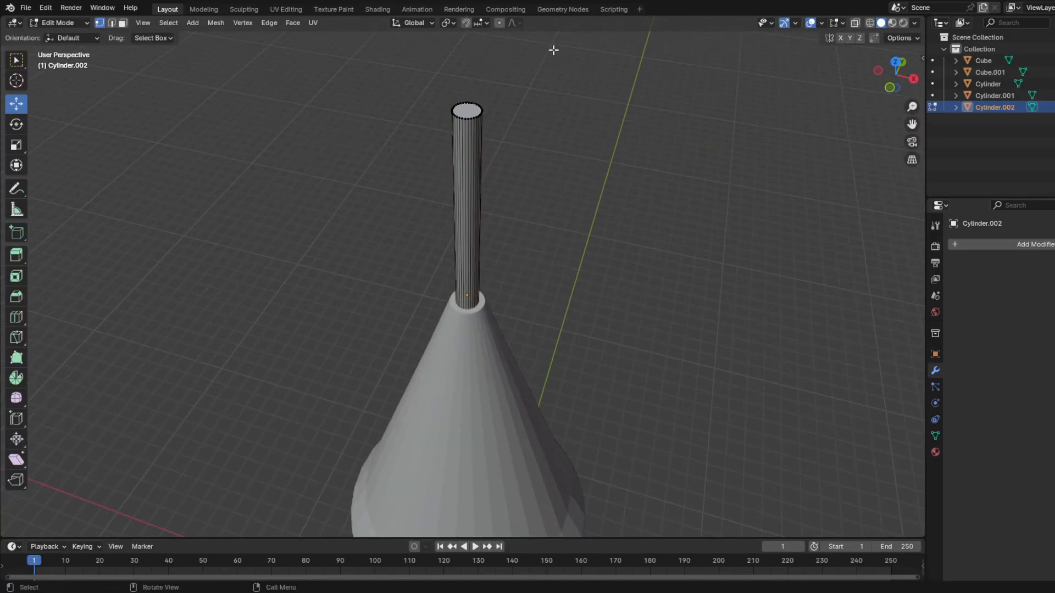
Step: Lengthen the pole by raising its top vertices along the Z axis and return to Object Mode
drag(548, 46, 374, 160)
shift+middle_drag(424, 138, 397, 262)
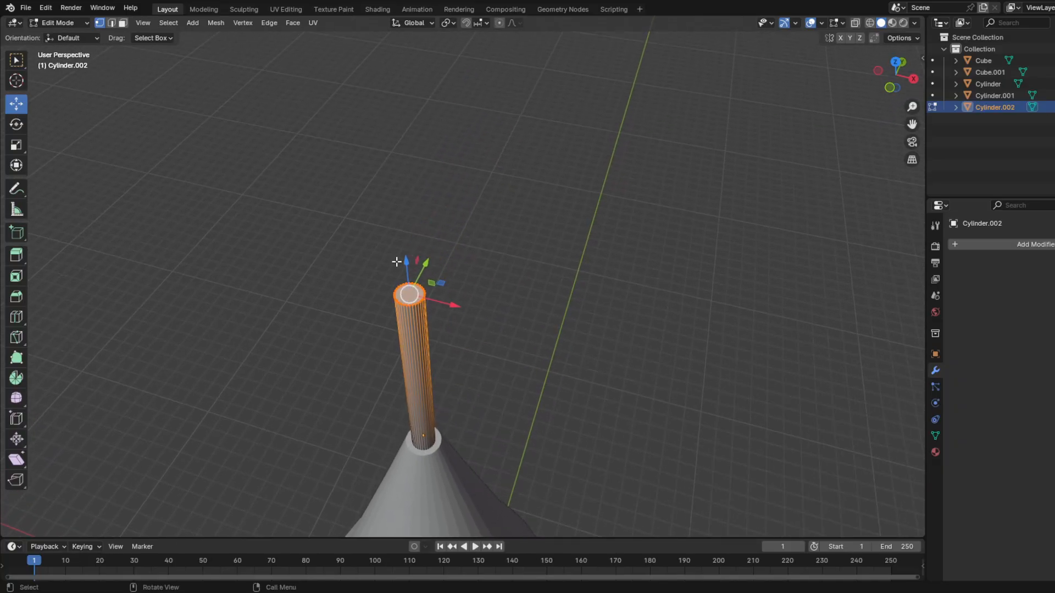
drag(408, 262, 400, 175)
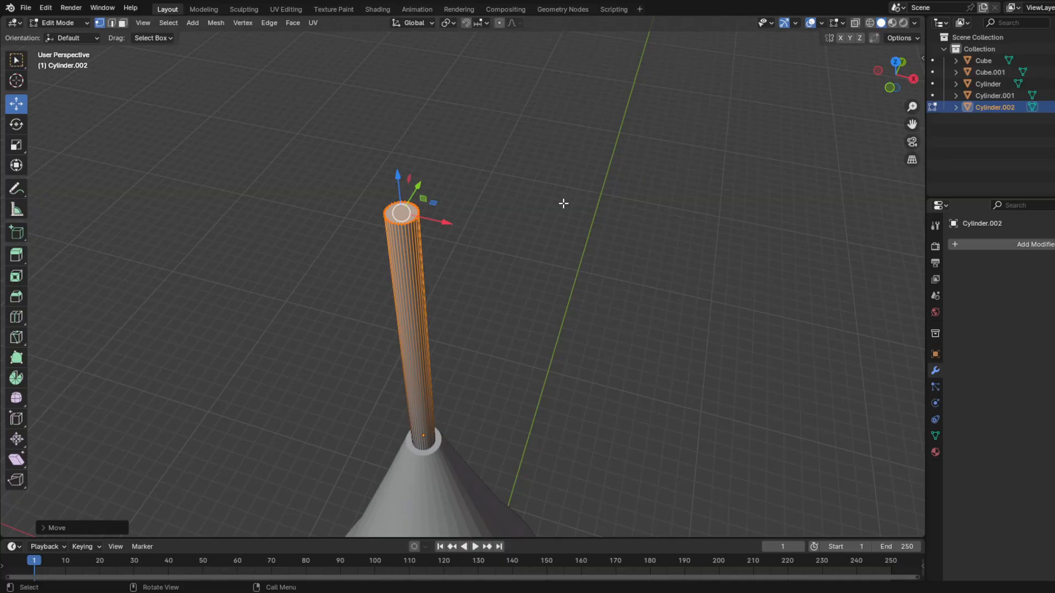
click(564, 203)
middle_drag(564, 203, 549, 236)
scroll(473, 319, up, 5)
key(Tab)
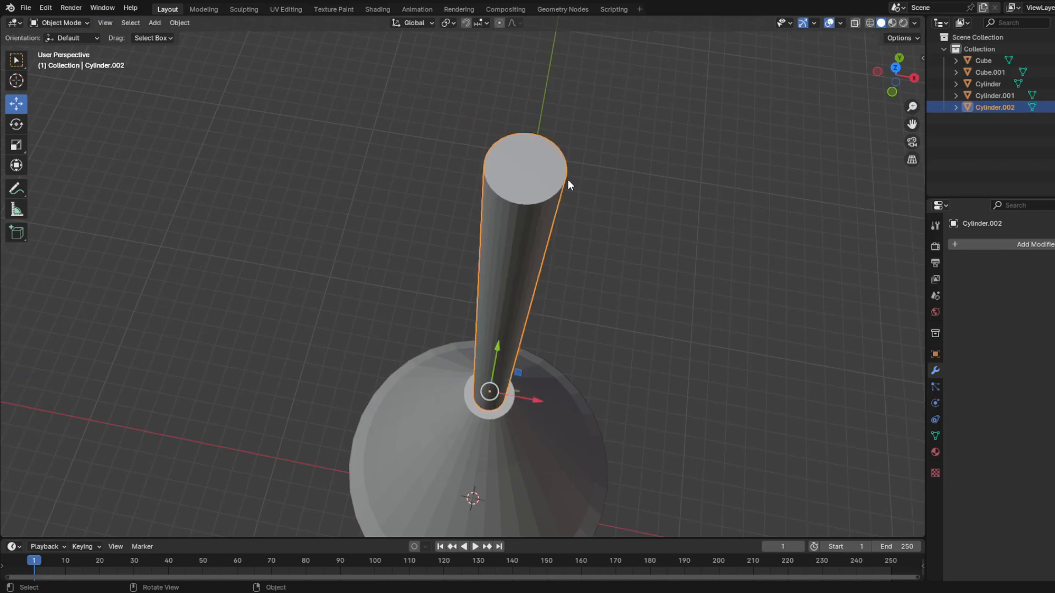
Step: Add a UV sphere and raise it along the Z axis to the top of the pole
scroll(568, 179, down, 3)
click(561, 236)
key(shift+a)
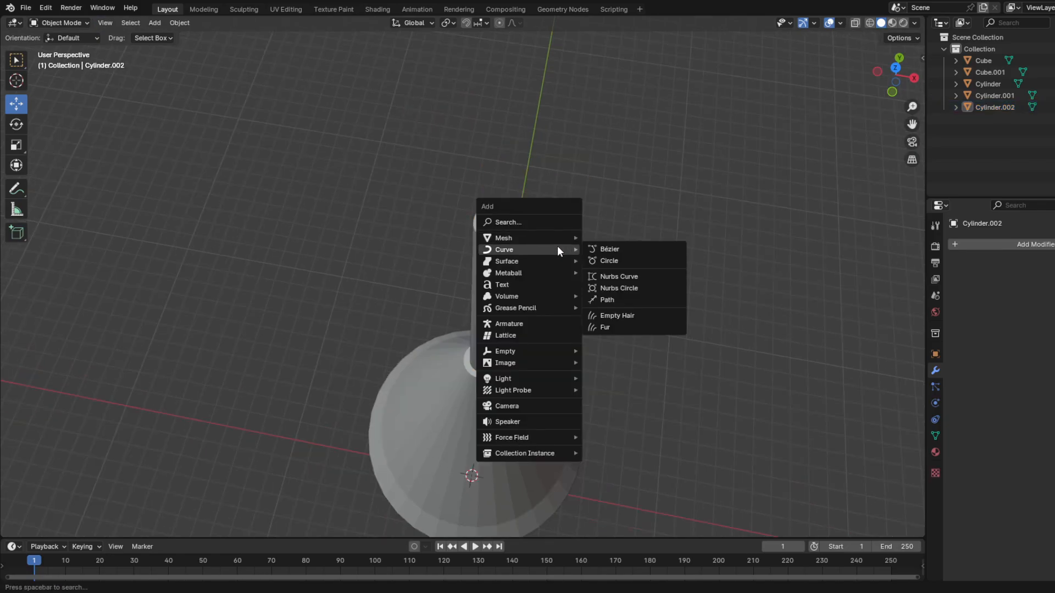
mouse_move(558, 240)
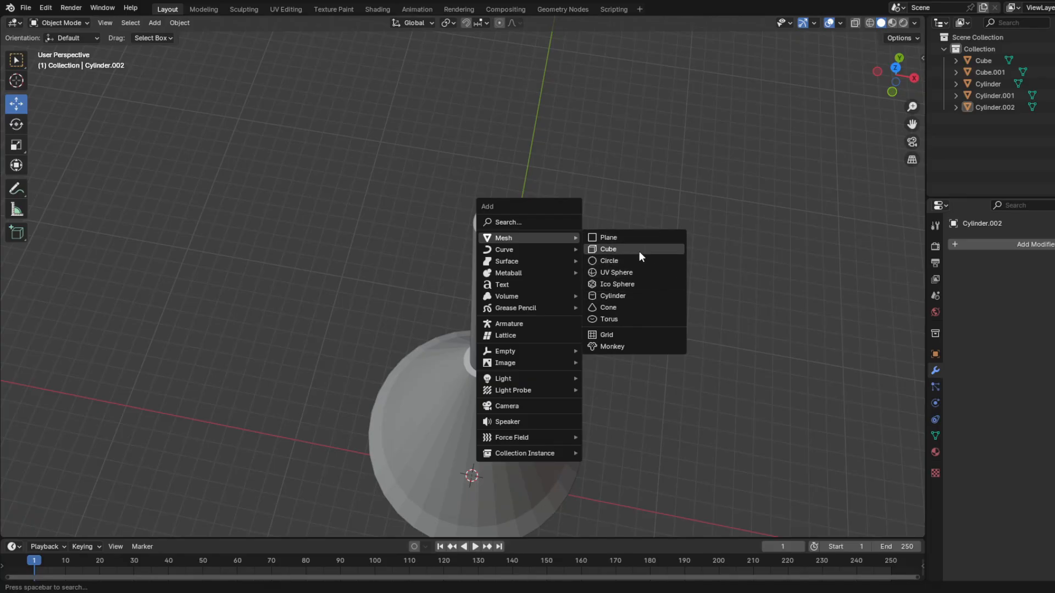
click(639, 272)
middle_drag(601, 397, 414, 480)
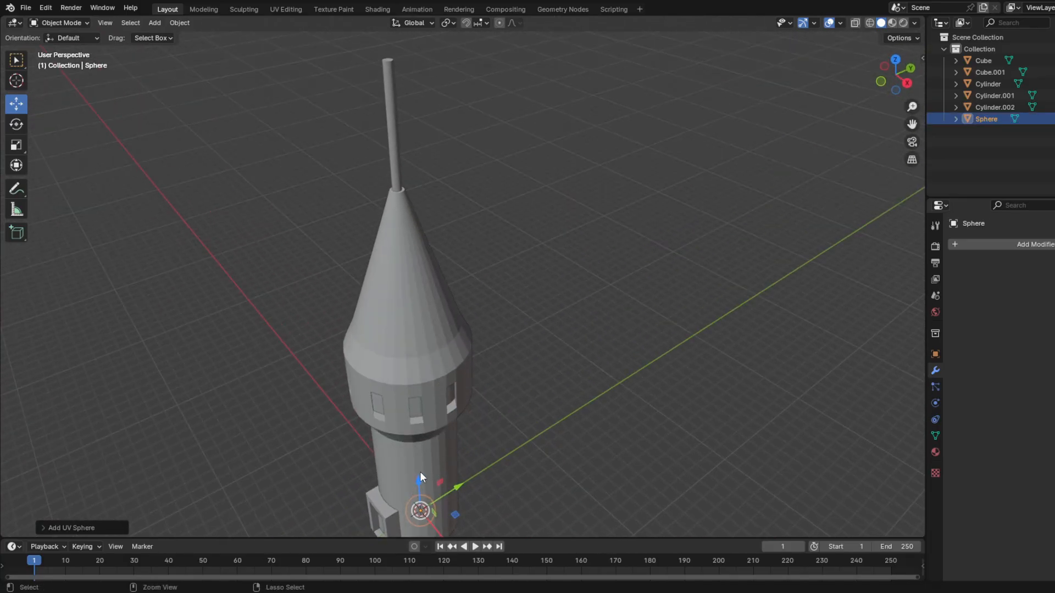
ctrl+drag(420, 471, 391, 70)
middle_drag(406, 109, 419, 159)
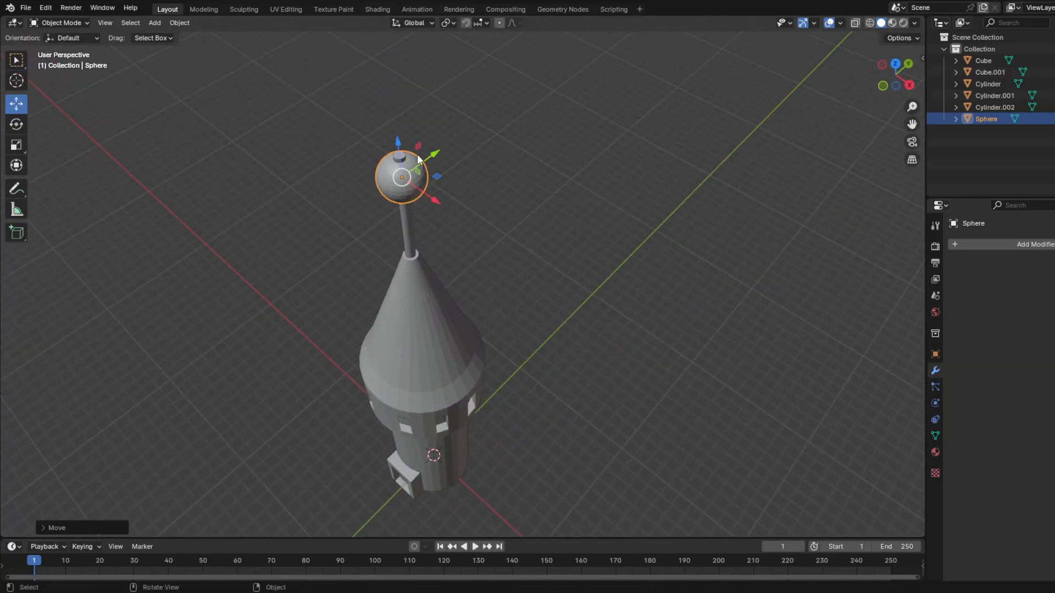
drag(397, 142, 396, 119)
Step: Scale the sphere down in Object Mode until it is slightly wider than the pole
key(Tab)
scroll(443, 145, up, 3)
middle_drag(443, 146, 555, 154)
key(Tab)
key(s)
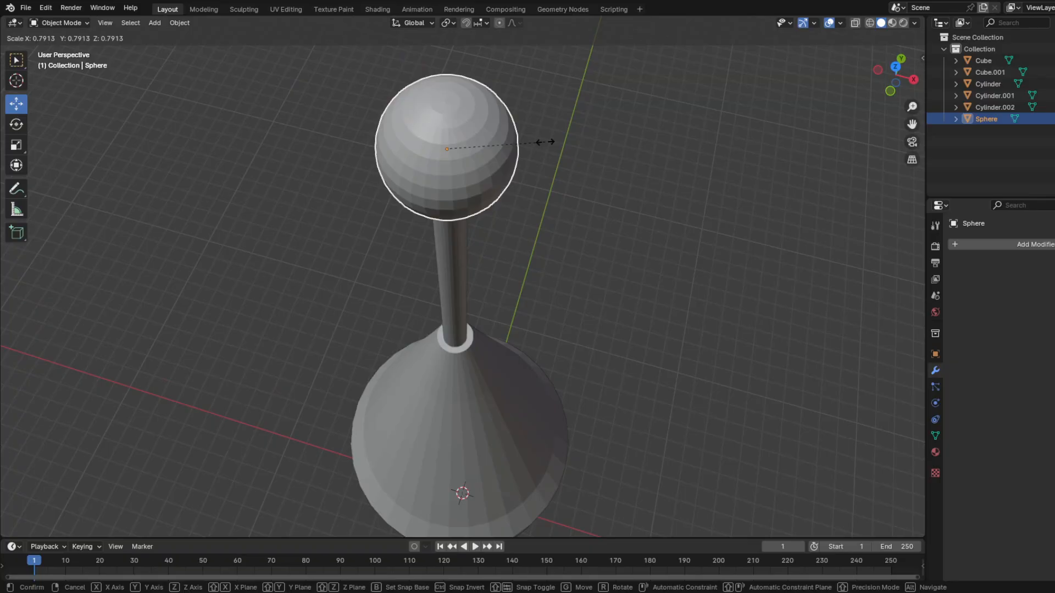
click(478, 162)
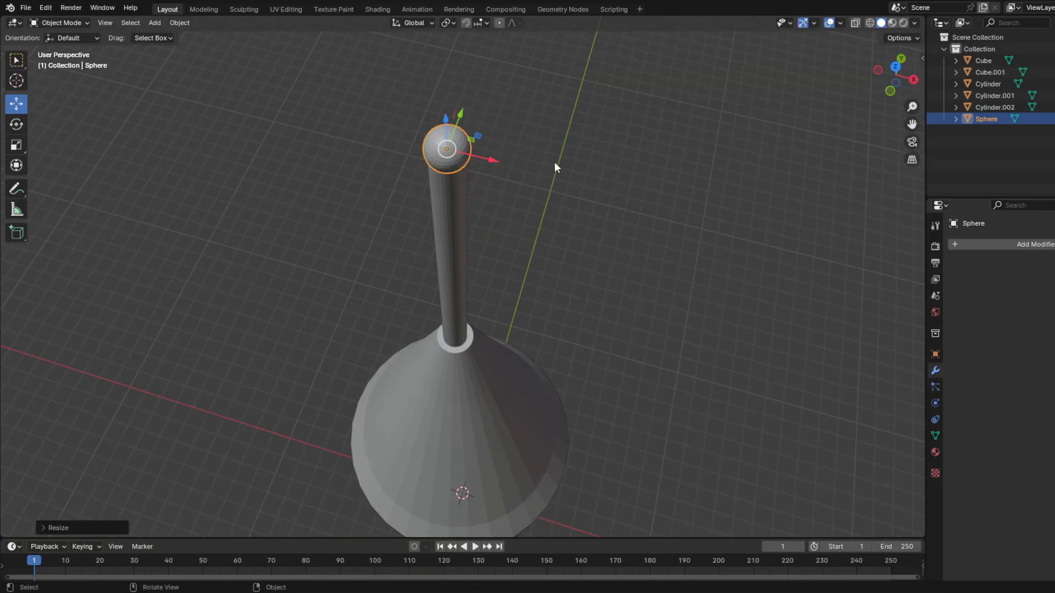
Step: Delete the sphere and the pole from the top of the tower
key(Delete)
click(446, 207)
key(s)
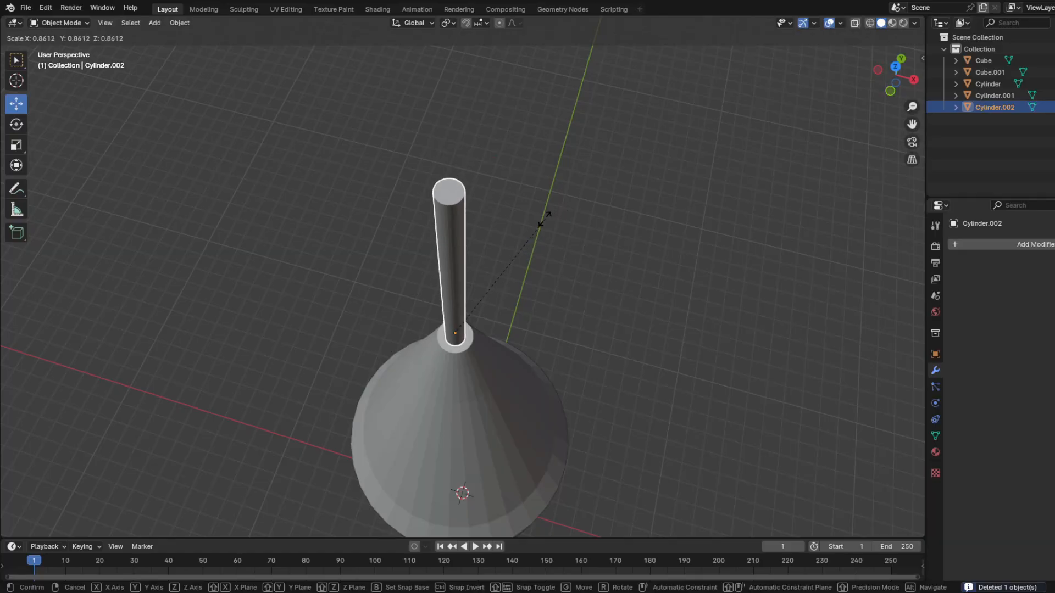
click(510, 247)
middle_drag(509, 250, 517, 197)
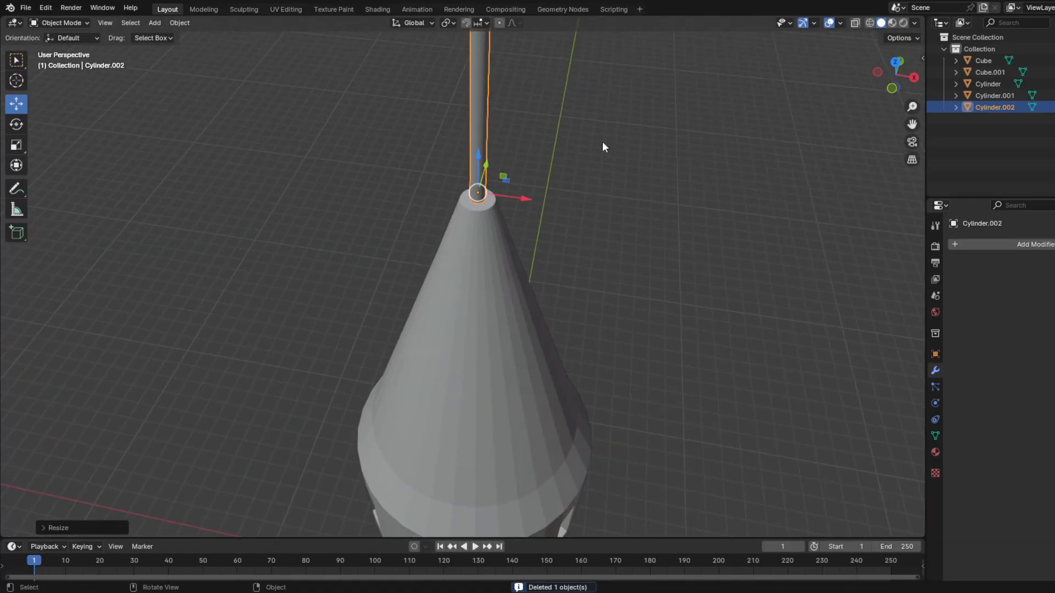
key(Delete)
click(509, 281)
Step: Select the vertices of the nose's flat tip in Edit Mode and raise them slightly along the Z axis
middle_drag(509, 282, 431, 268)
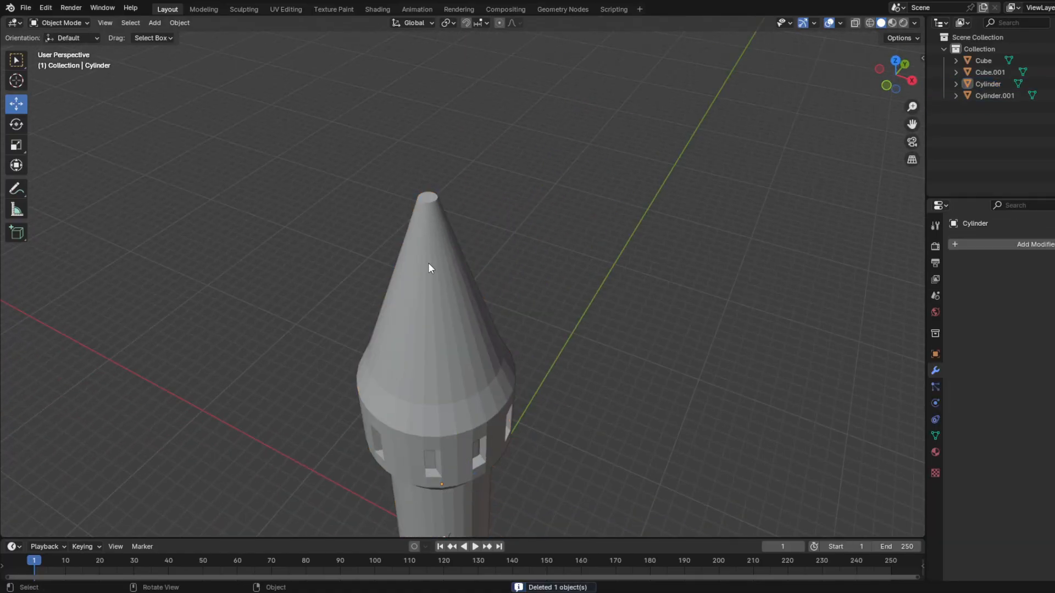
key(Tab)
middle_drag(479, 224, 456, 165)
drag(457, 165, 394, 234)
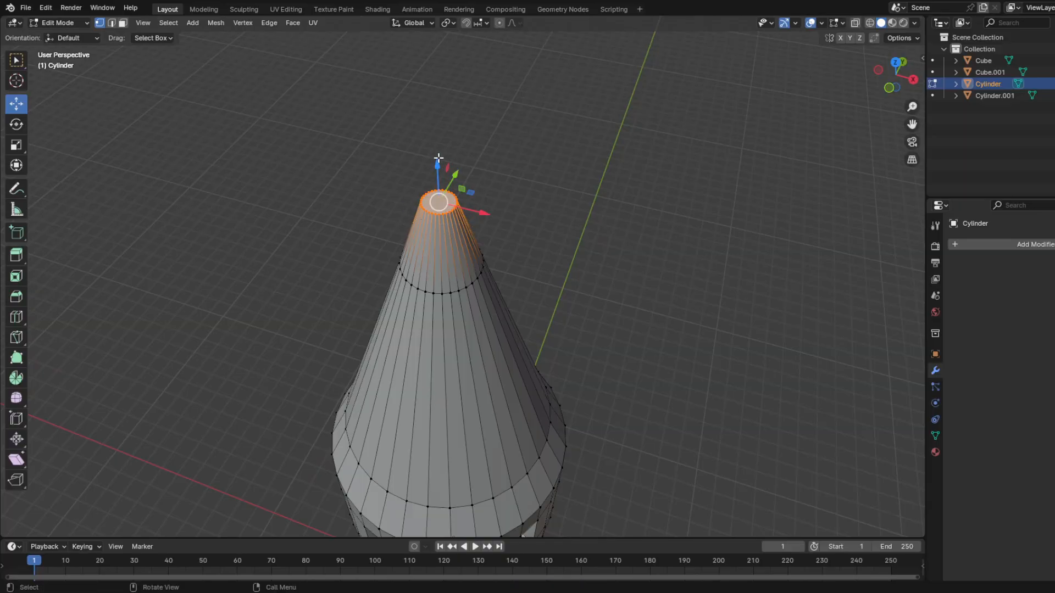
drag(439, 160, 440, 143)
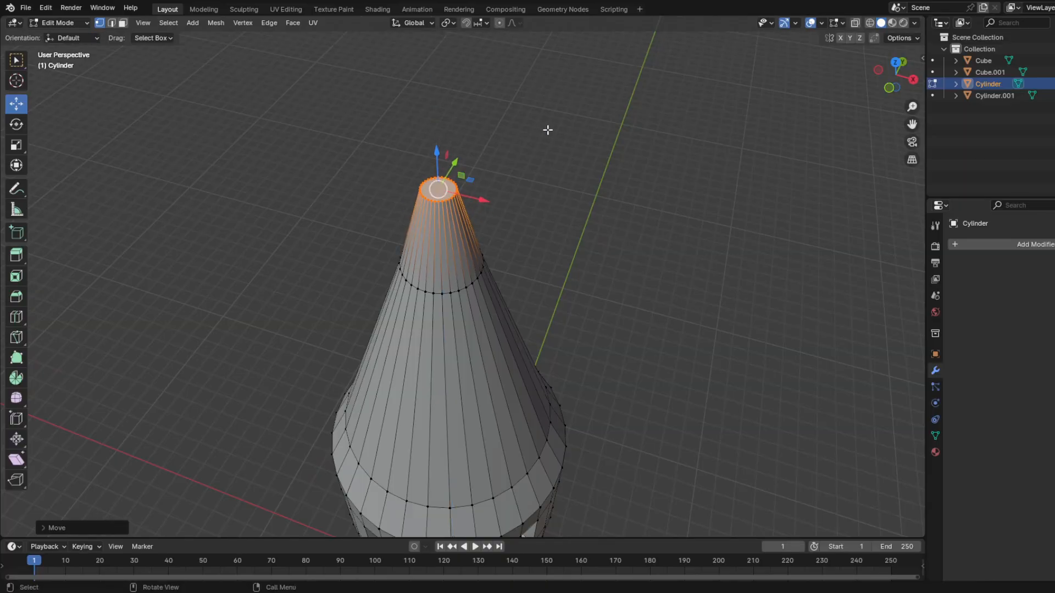
Step: Extrude the nose's flat tip slightly upward and scale the new end down to about 0.37
key(e)
click(508, 111)
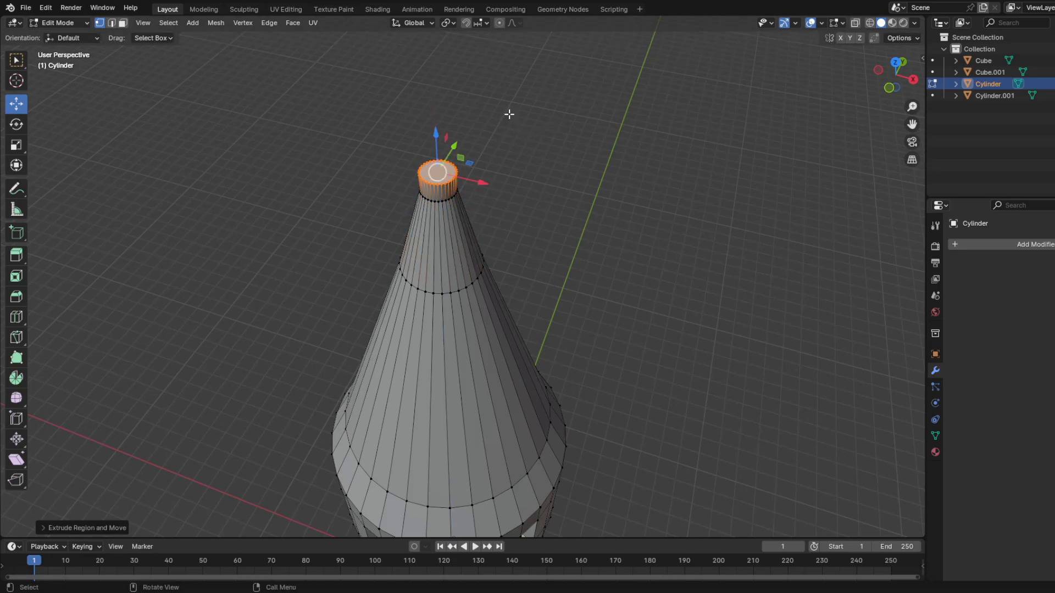
key(s)
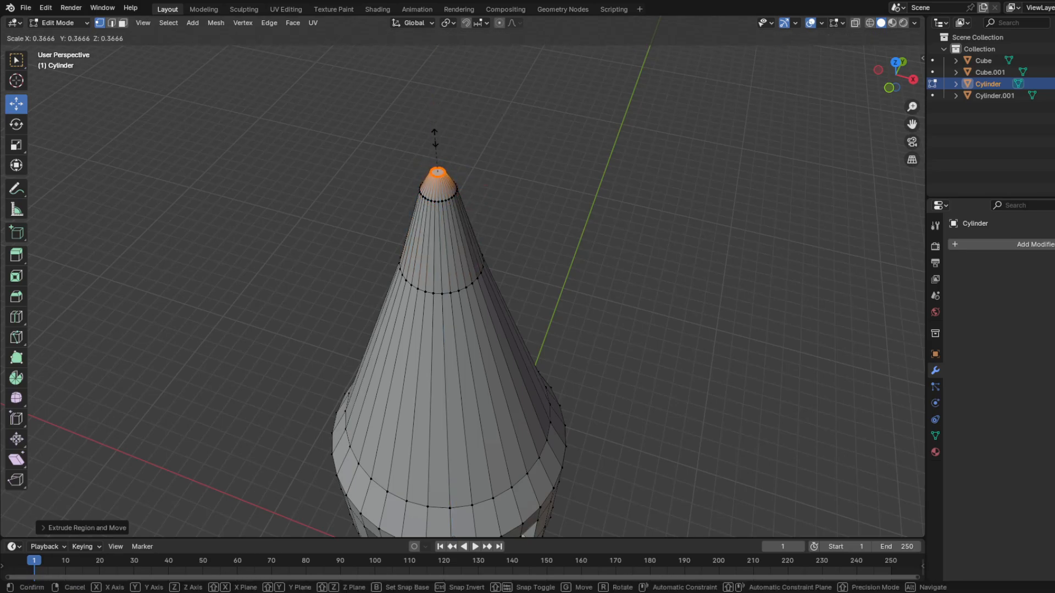
click(434, 139)
Step: Raise the narrowed tip along the Z axis, scale it down further into a near-point, and return to Object Mode
drag(436, 133, 431, 93)
key(s)
click(455, 96)
key(Tab)
Step: Examine the tower's pointed roof, windows and doorway from several angles and distances
scroll(603, 344, down, 1)
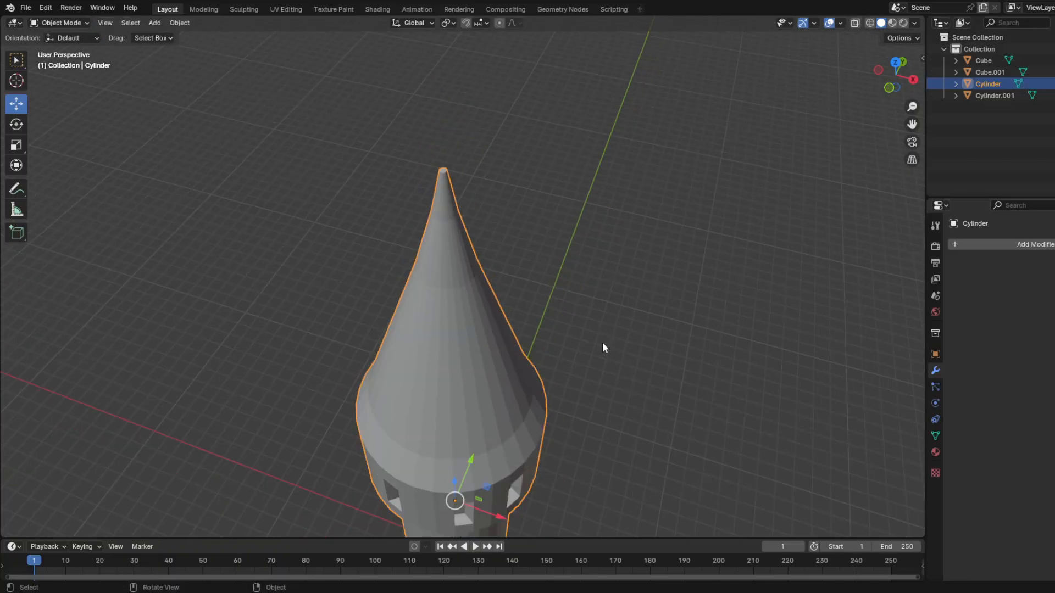
middle_drag(602, 344, 602, 283)
click(618, 357)
scroll(602, 361, down, 3)
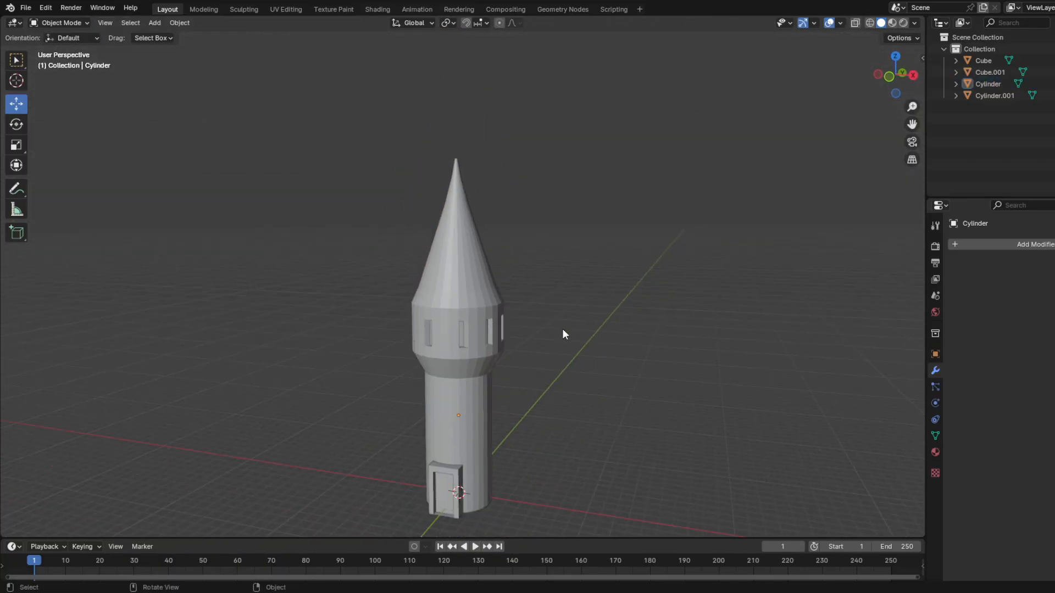
middle_drag(563, 333, 563, 361)
scroll(540, 248, up, 2)
scroll(540, 245, up, 3)
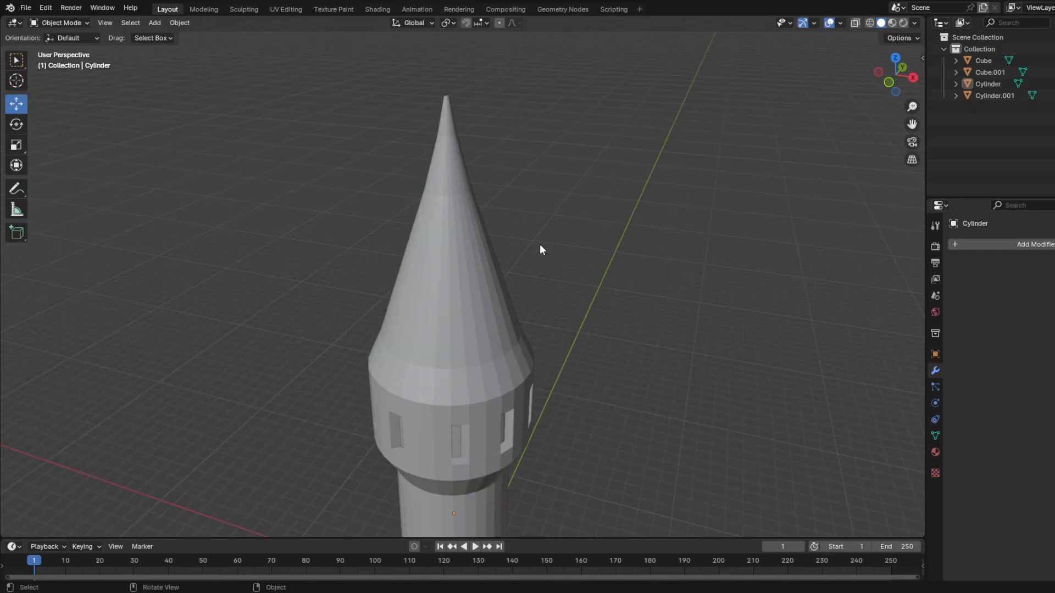
scroll(540, 247, down, 3)
middle_drag(539, 247, 503, 325)
scroll(319, 243, up, 5)
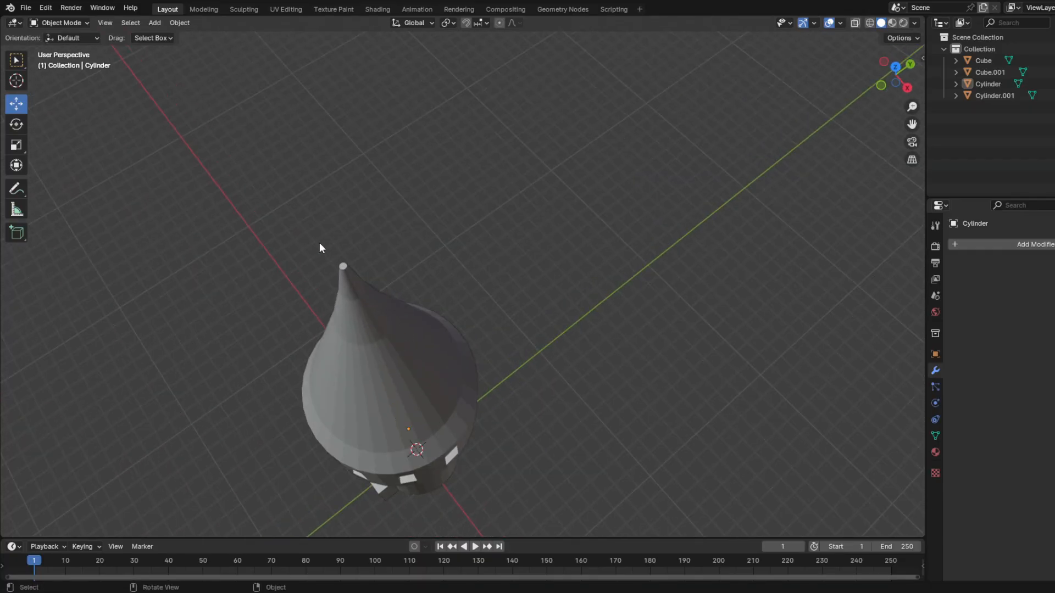
middle_drag(306, 273, 367, 283)
key(Tab)
drag(613, 280, 502, 359)
key(Tab)
scroll(533, 271, down, 3)
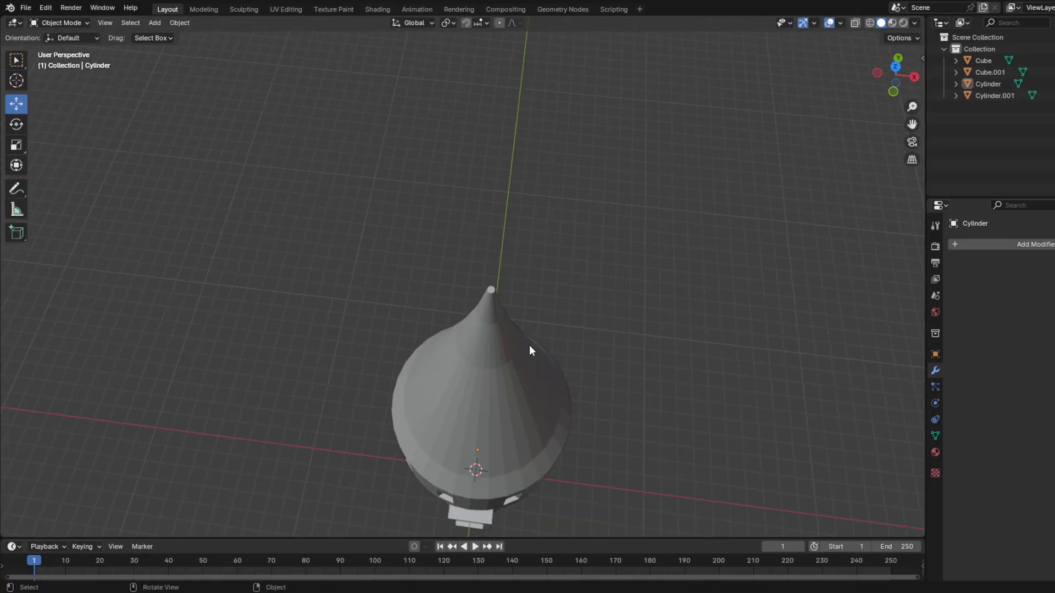
mouse_move(532, 347)
middle_down()
mouse_move(549, 370)
mouse_move(528, 391)
mouse_move(538, 349)
mouse_move(504, 349)
mouse_move(572, 324)
mouse_move(659, 344)
mouse_move(616, 357)
mouse_move(445, 354)
mouse_move(426, 327)
mouse_move(552, 320)
mouse_move(545, 361)
middle_up()
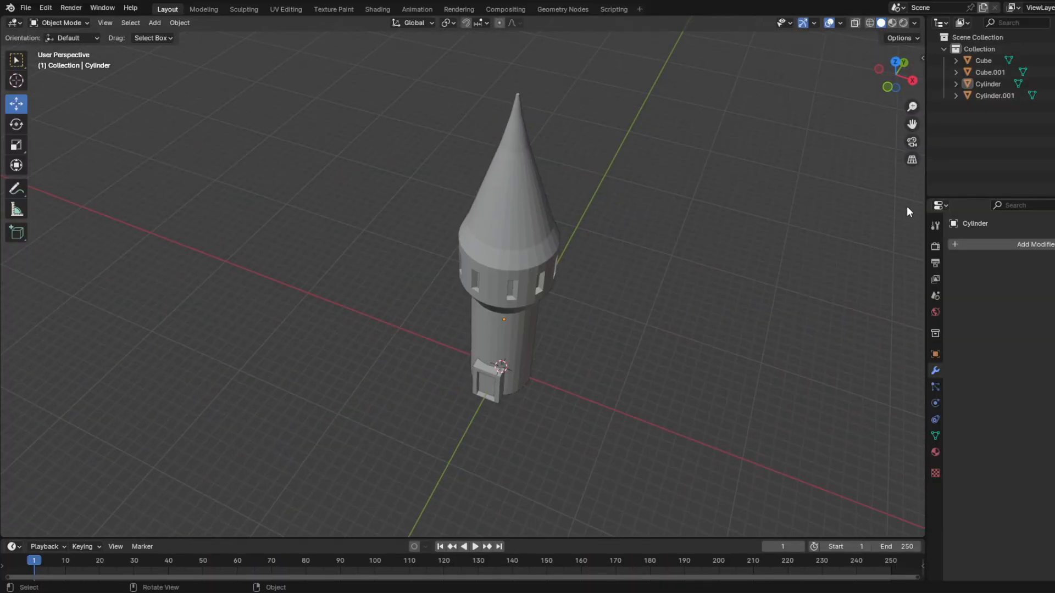
click(506, 320)
middle_drag(638, 356, 890, 257)
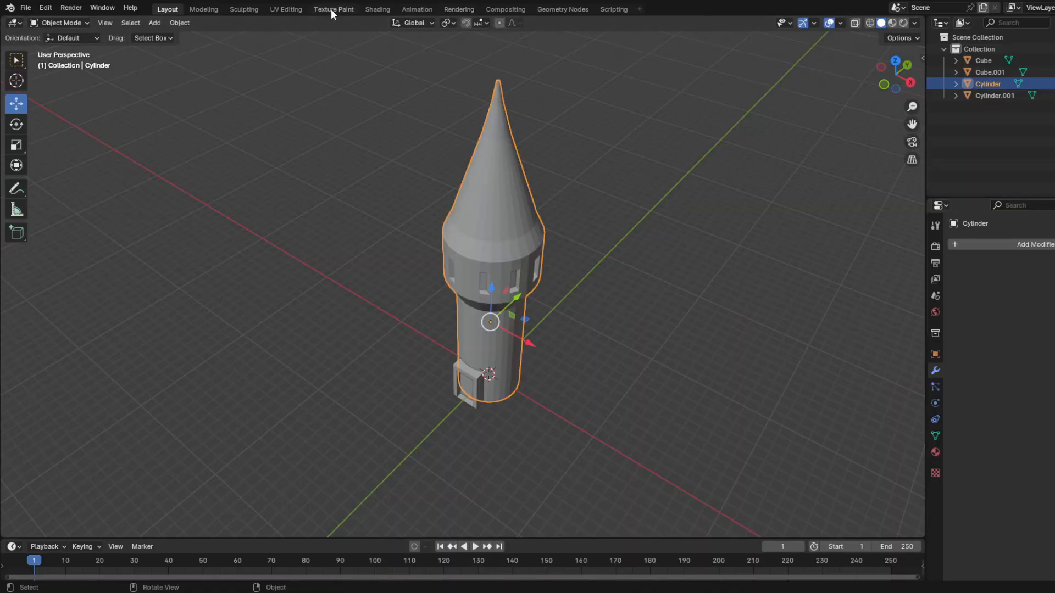
middle_drag(528, 212, 528, 218)
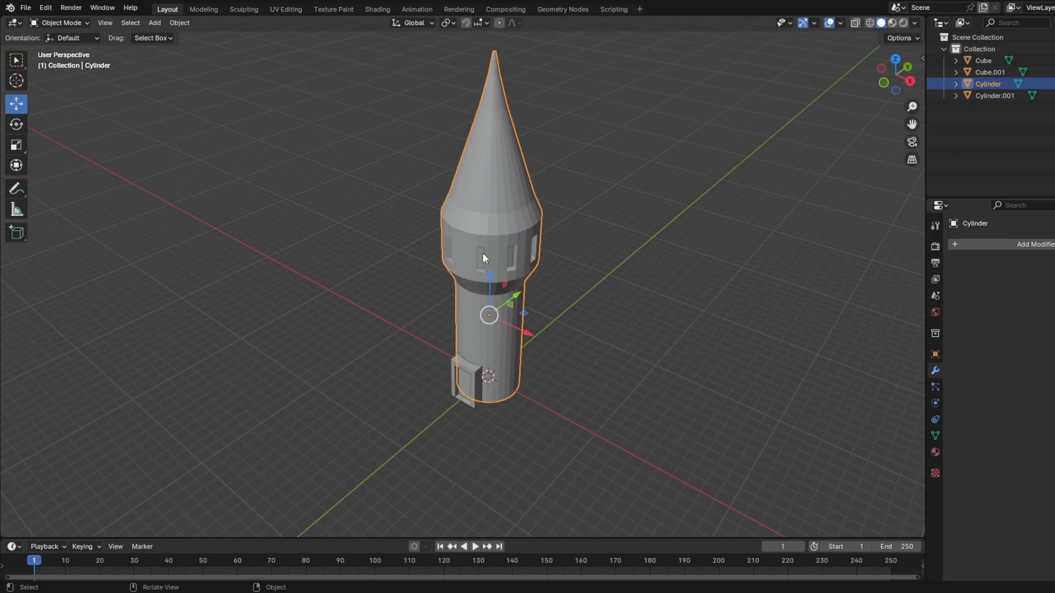
scroll(483, 259, up, 5)
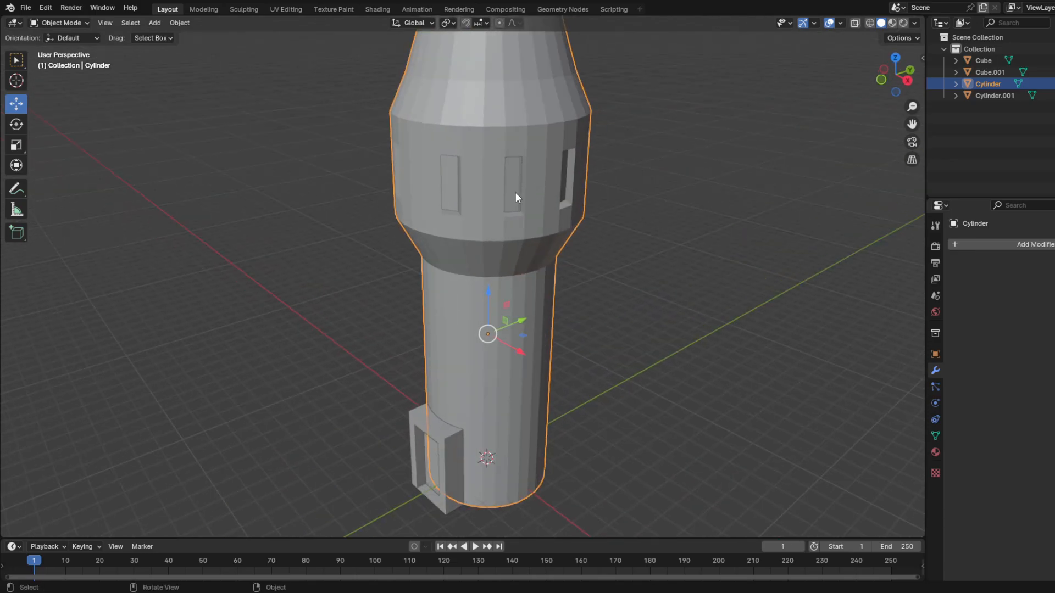
Step: Open the inner cylinder in the Texture Paint workspace and set the brush blend mode to Darken
click(515, 195)
click(334, 9)
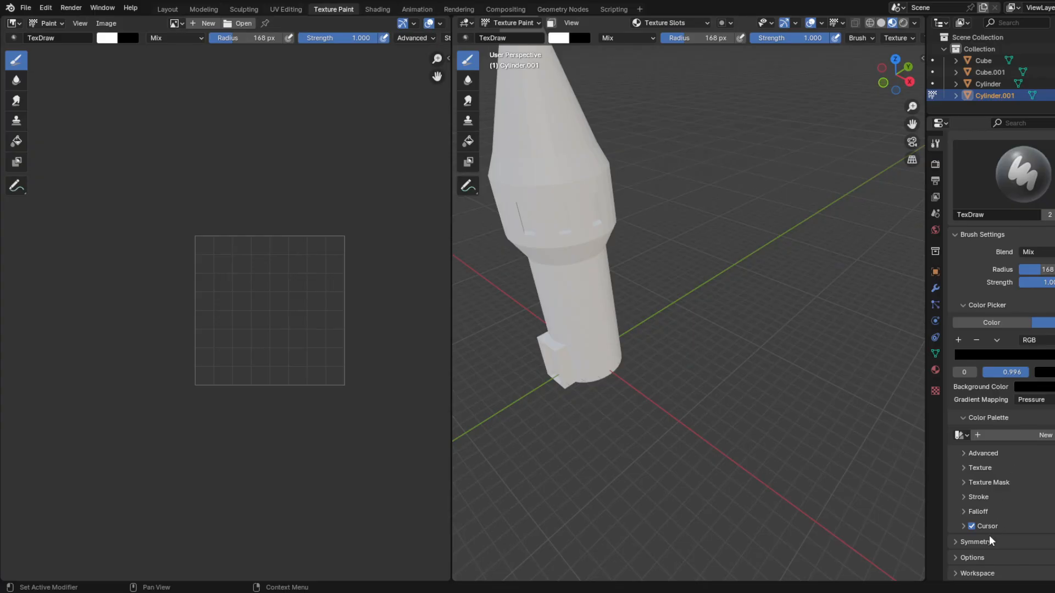
click(1049, 253)
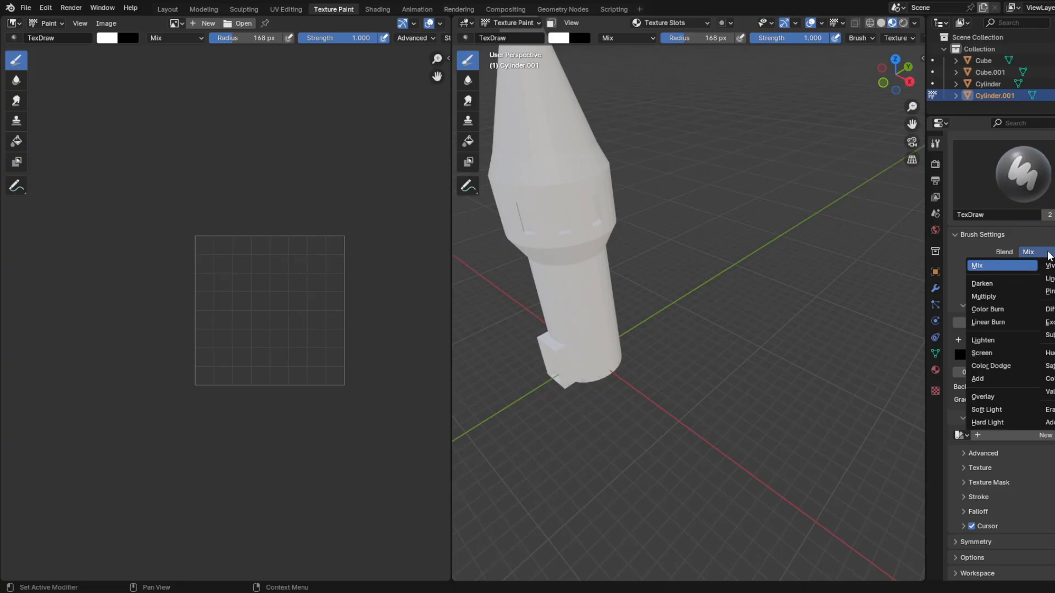
click(1011, 284)
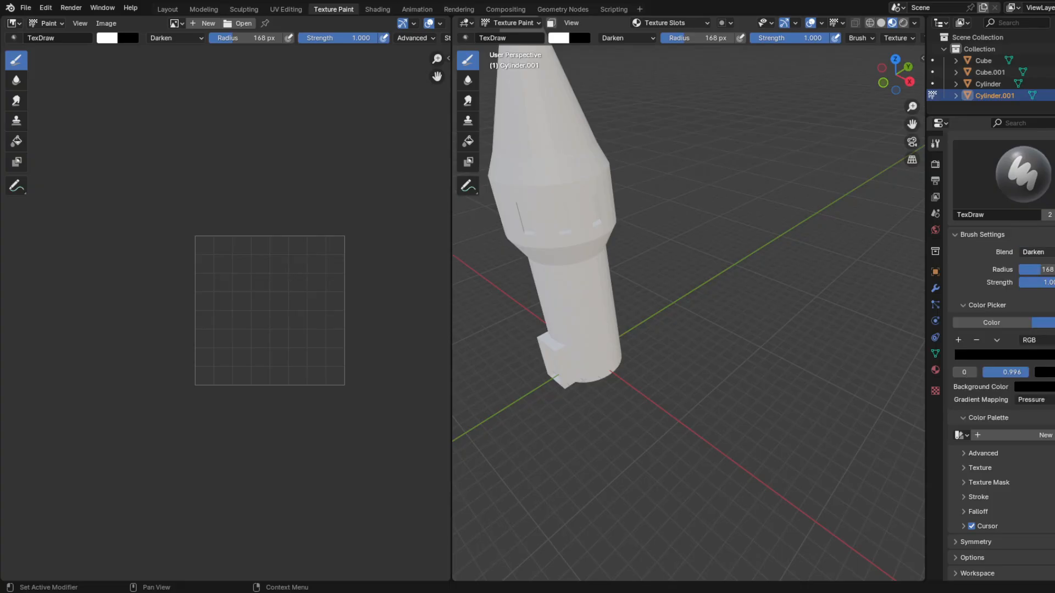
mouse_move(765, 165)
middle_down()
mouse_move(763, 149)
mouse_move(808, 148)
mouse_move(766, 148)
mouse_move(801, 177)
mouse_move(744, 170)
middle_up()
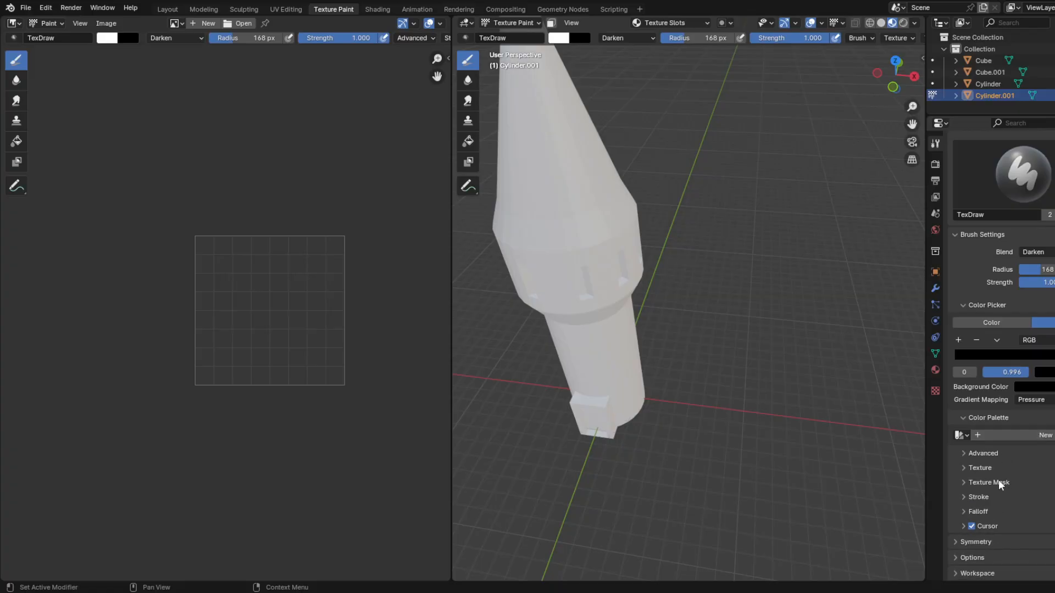
Step: Look through the brush's Symmetry and Options settings and return to the Layout workspace
click(975, 543)
scroll(984, 528, down, 1)
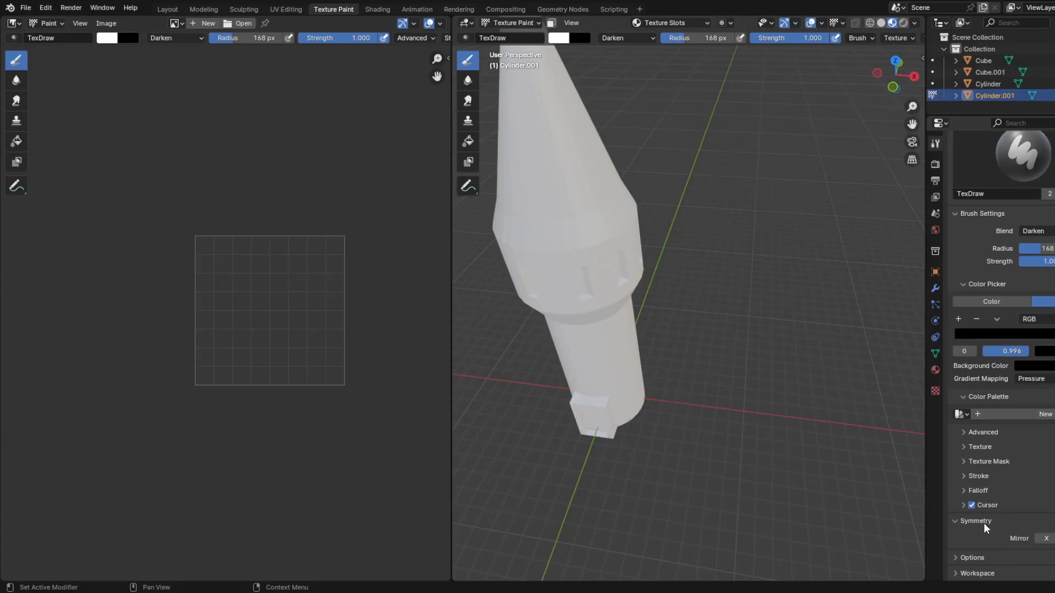
click(982, 519)
click(982, 552)
scroll(989, 533, down, 2)
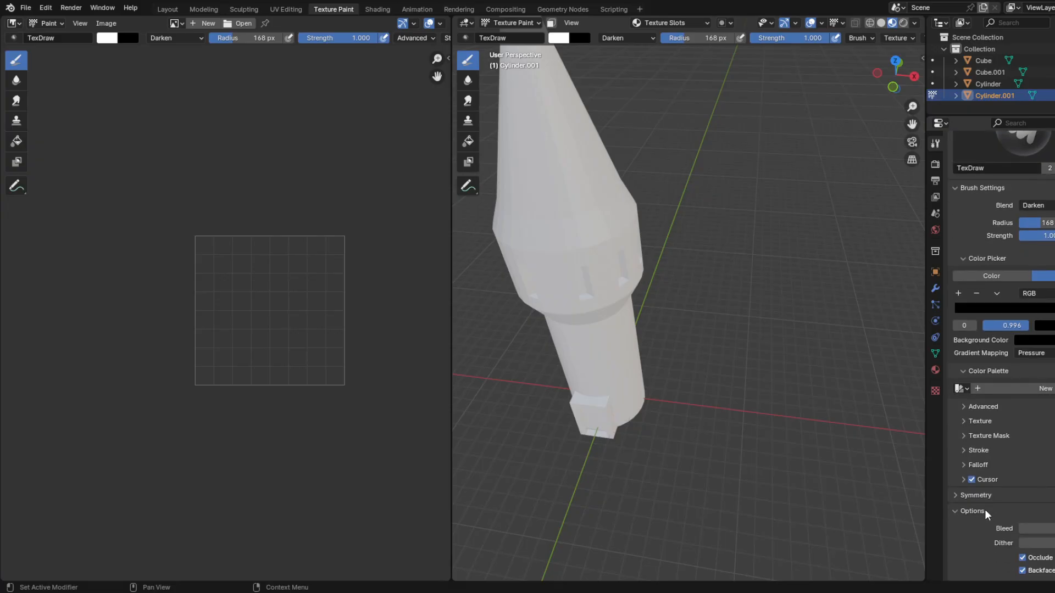
click(973, 511)
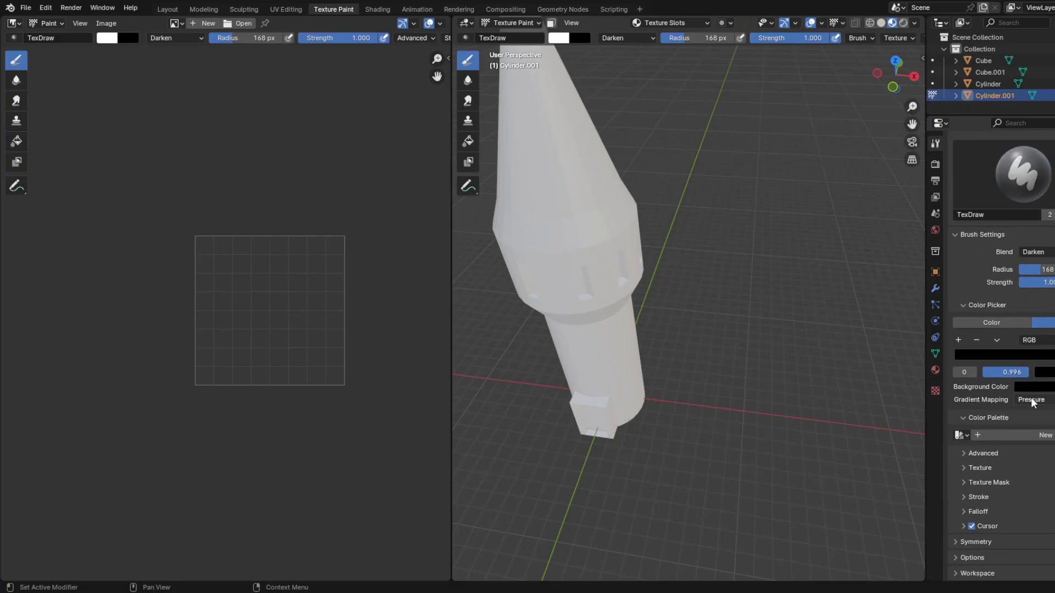
click(165, 9)
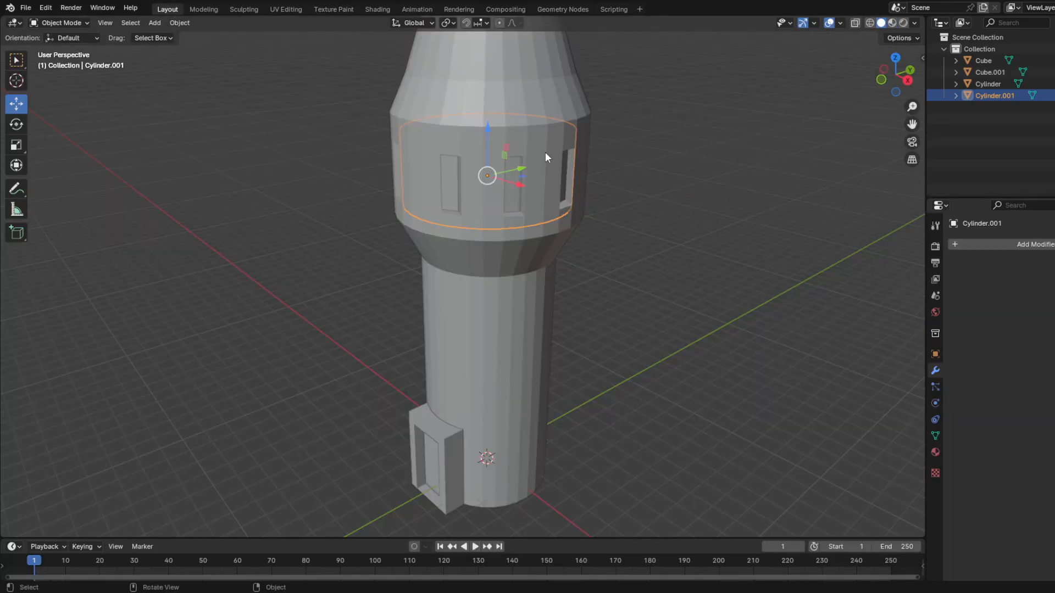
Step: Deselect the inner cylinder, preview the whole tower in Material Preview shading, and switch back to Solid shading
scroll(607, 205, down, 2)
click(605, 206)
scroll(605, 205, down, 3)
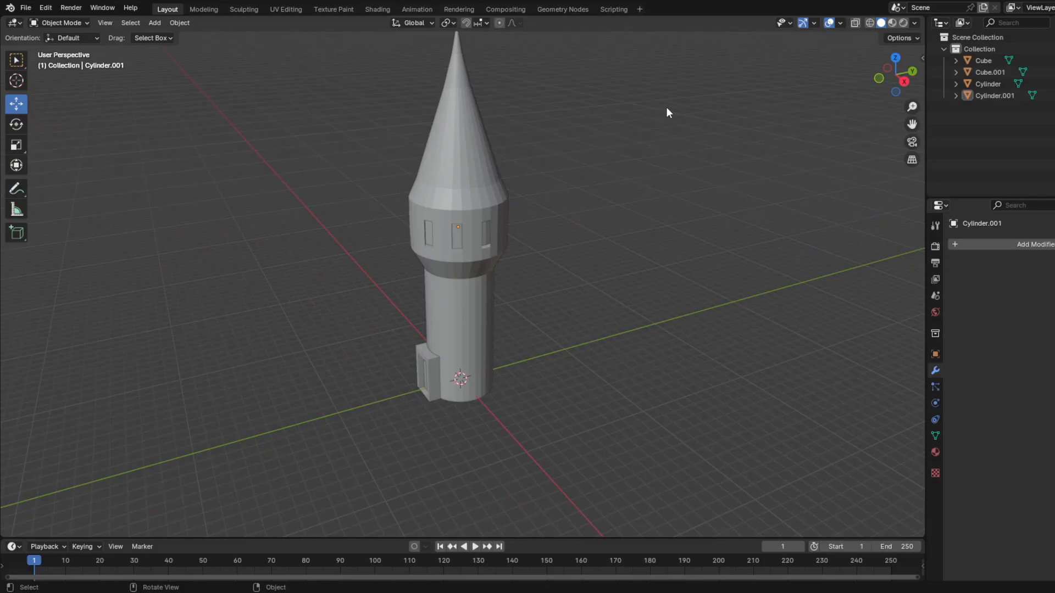
click(891, 24)
mouse_move(690, 200)
middle_down()
mouse_move(673, 162)
mouse_move(654, 226)
mouse_move(634, 232)
mouse_move(722, 237)
mouse_move(597, 249)
middle_up()
click(880, 23)
Step: Select all four tower objects and move them together along the positive X axis, well clear of the origin
click(585, 253)
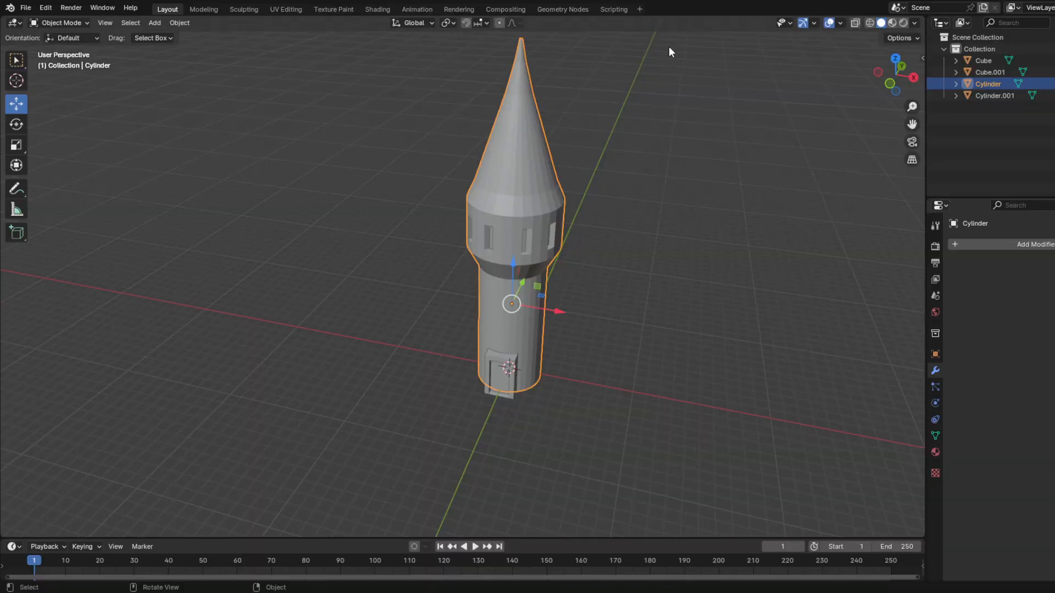
click(995, 96)
shift+click(984, 60)
scroll(604, 248, down, 3)
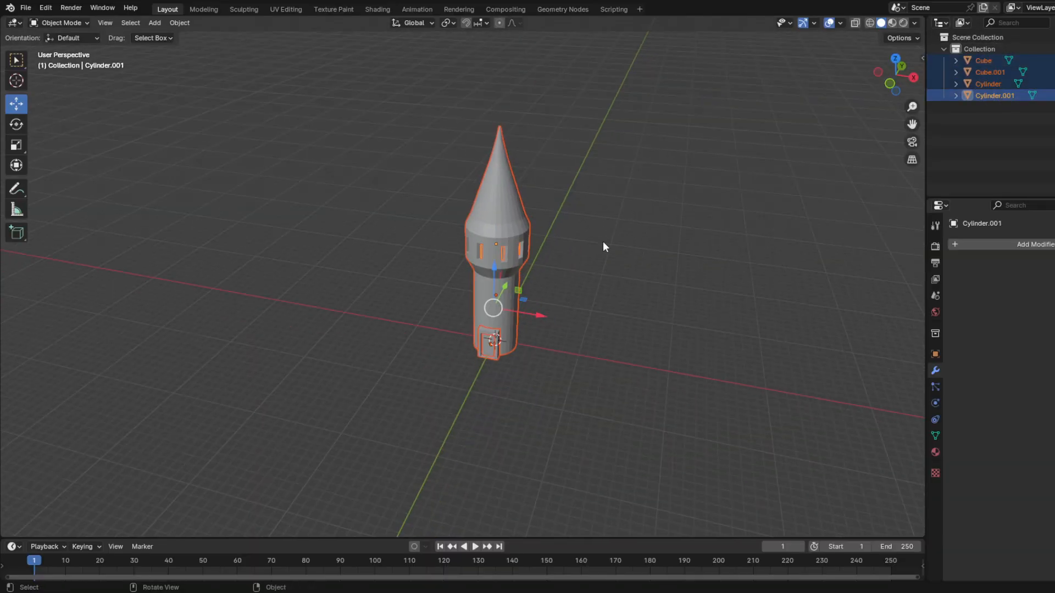
drag(528, 325, 891, 368)
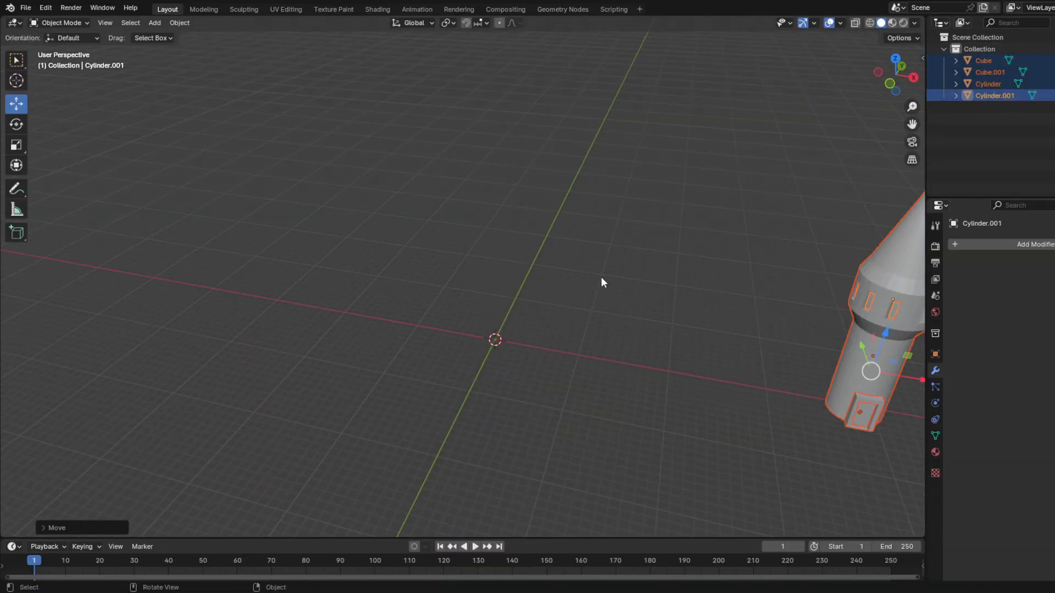
click(681, 213)
Step: Add a cube at the origin and raise it along the Z axis until it floats above the grid
middle_drag(682, 213, 541, 204)
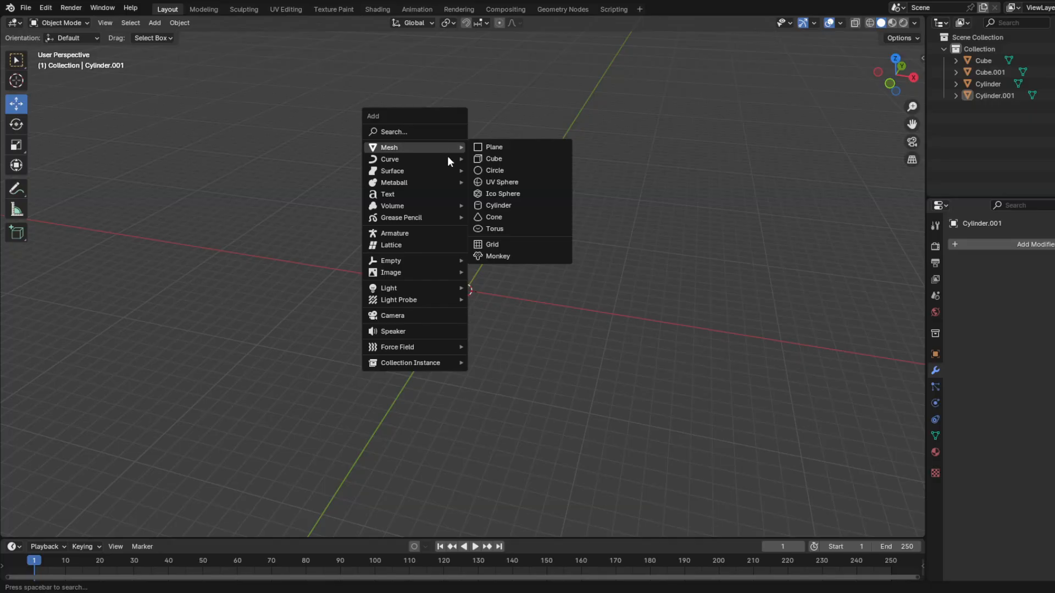
click(519, 155)
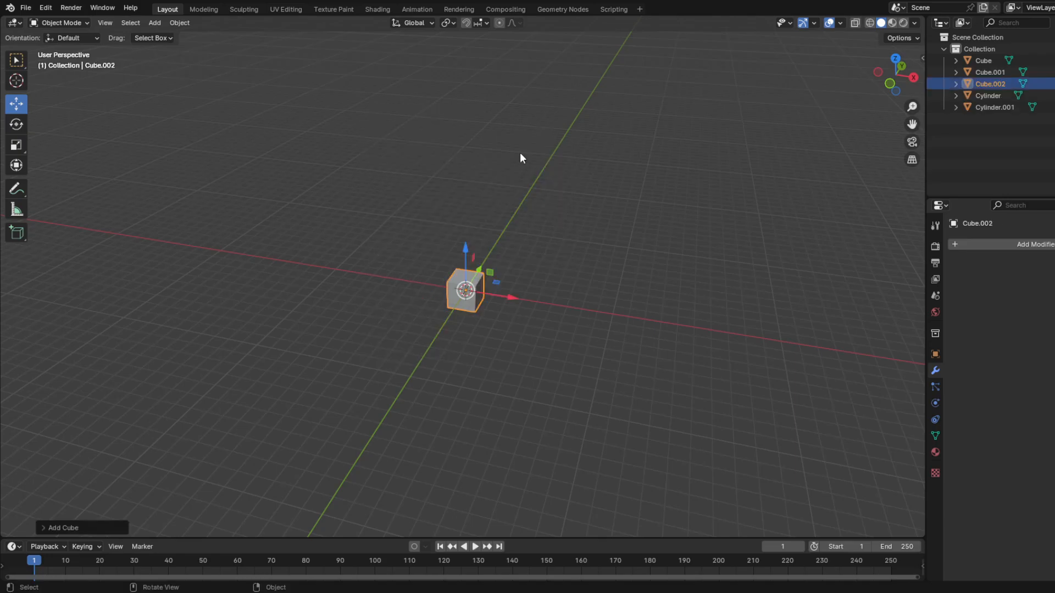
scroll(564, 247, up, 8)
scroll(550, 263, down, 3)
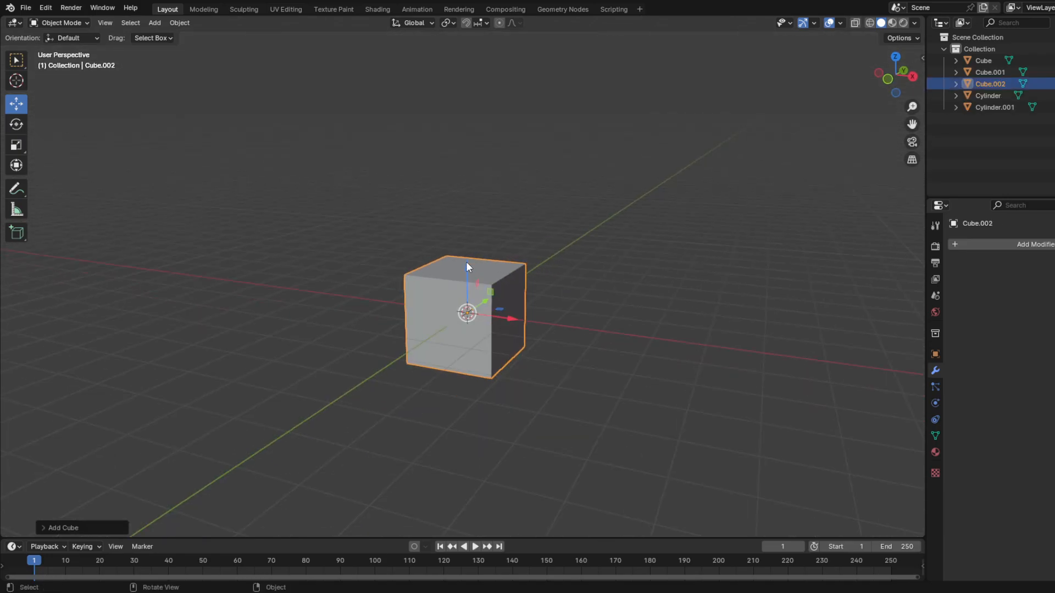
drag(466, 267, 473, 121)
click(611, 171)
middle_drag(575, 216, 572, 233)
key(Tab)
drag(558, 80, 473, 282)
middle_drag(483, 271, 599, 210)
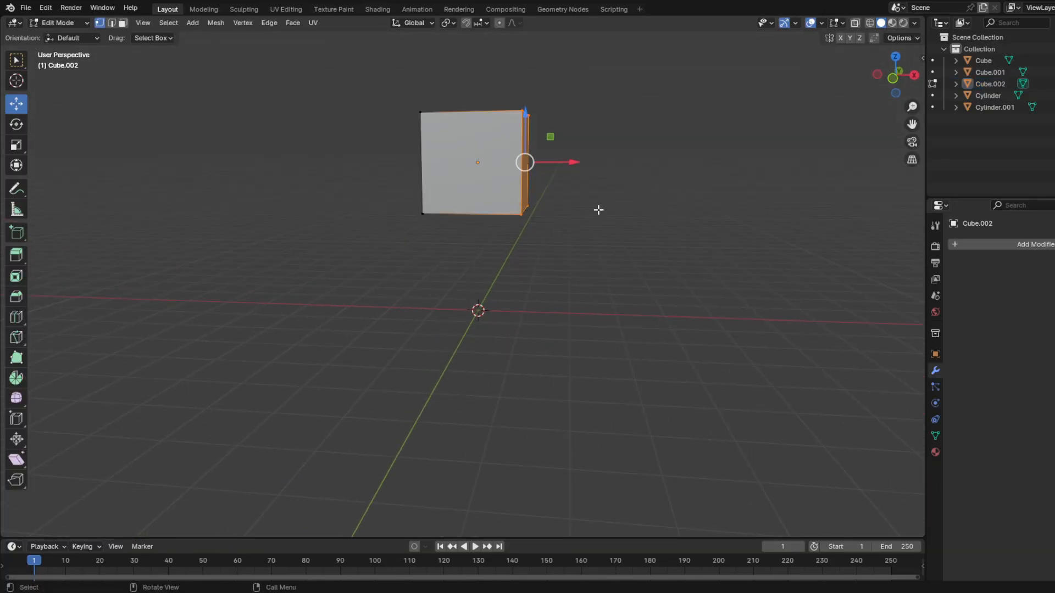
click(591, 207)
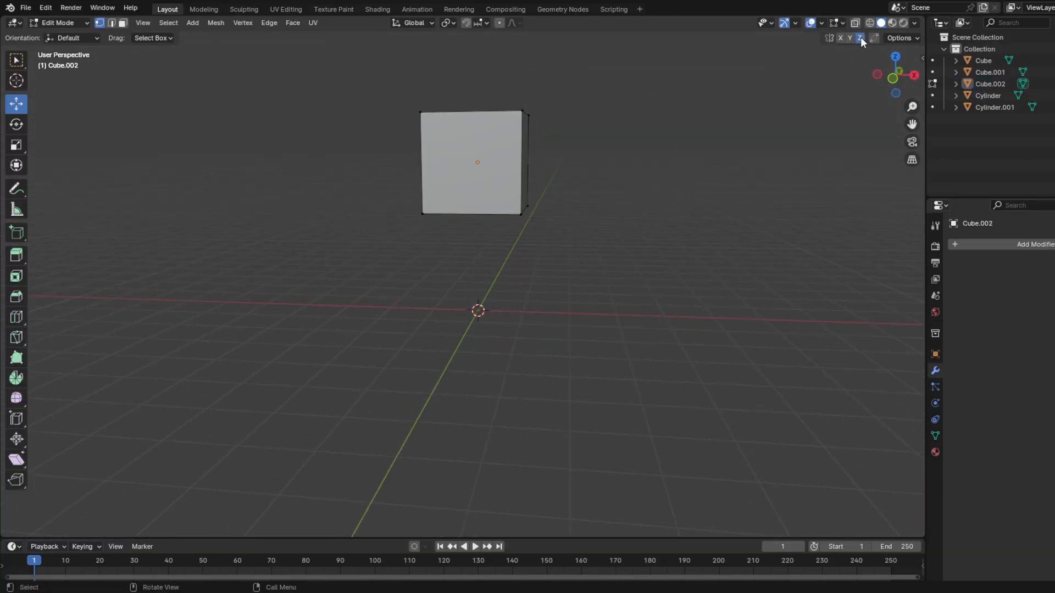
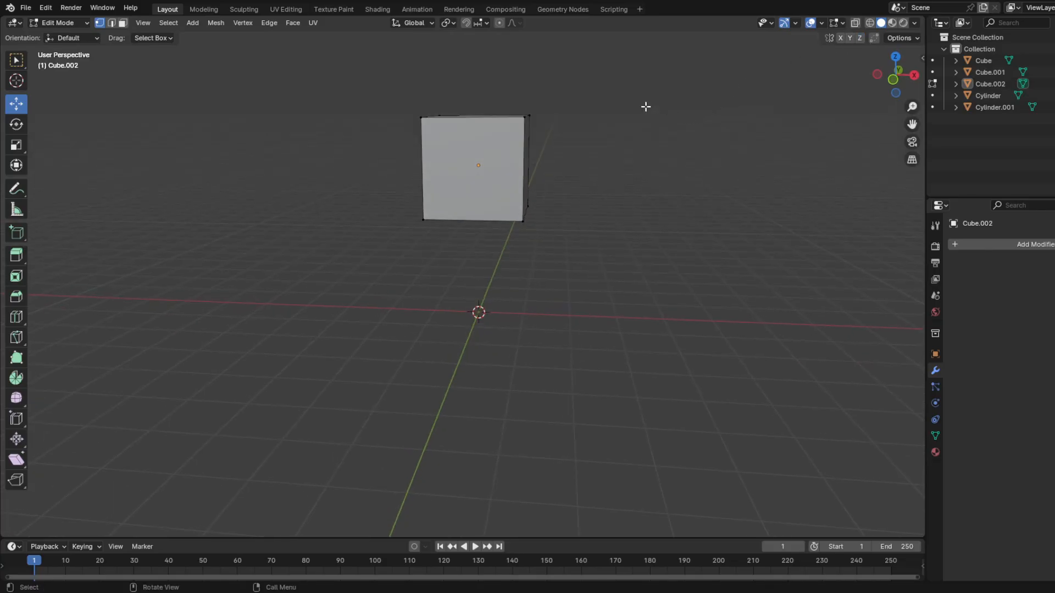
middle_drag(645, 103, 612, 136)
key(Tab)
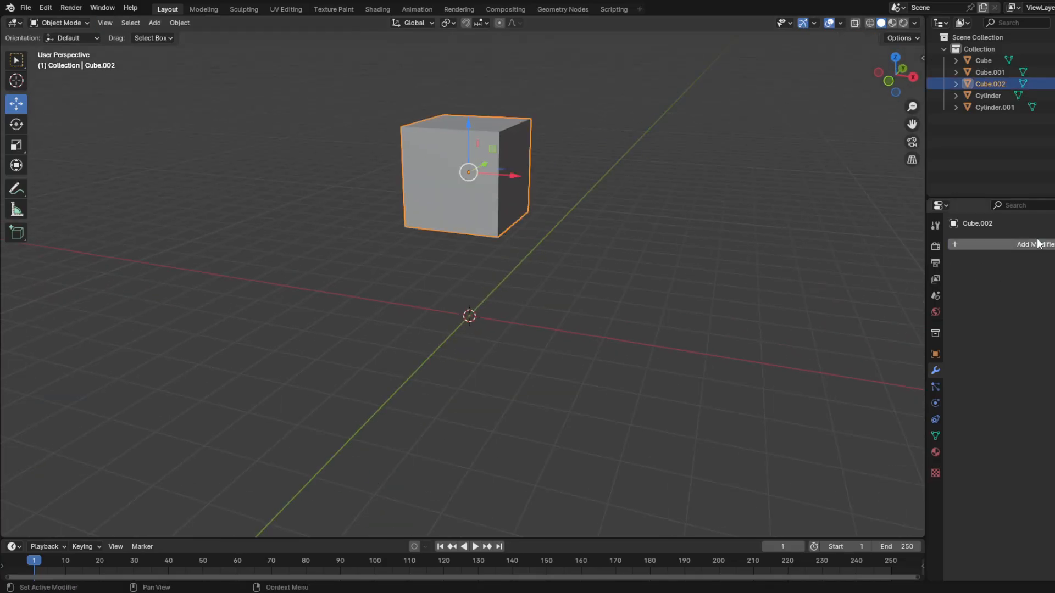
Step: Add a Mirror modifier to the new cube
click(1039, 244)
click(989, 251)
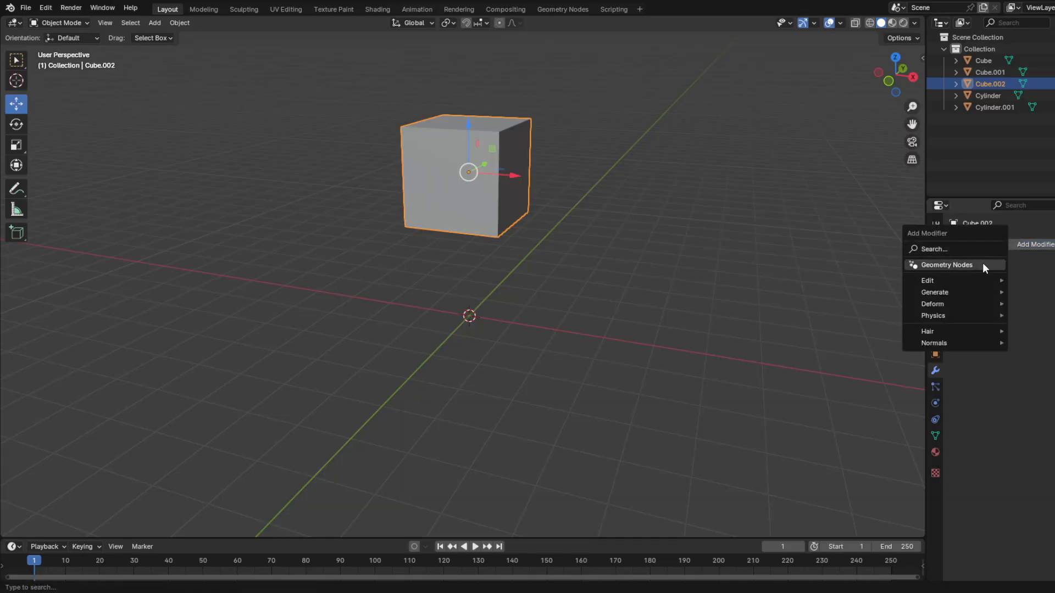
click(942, 249)
text(mi)
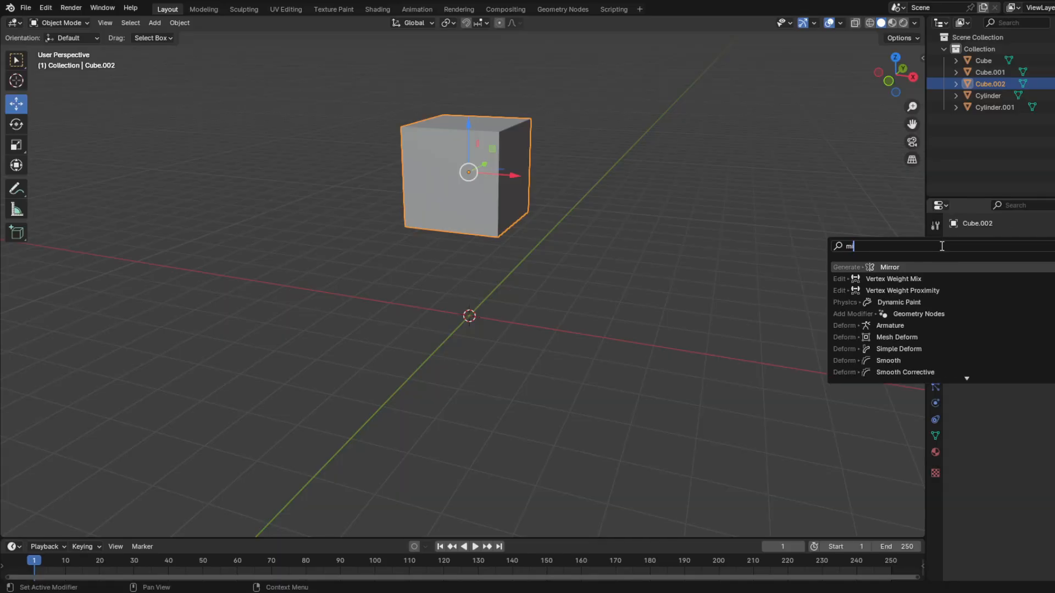
click(899, 269)
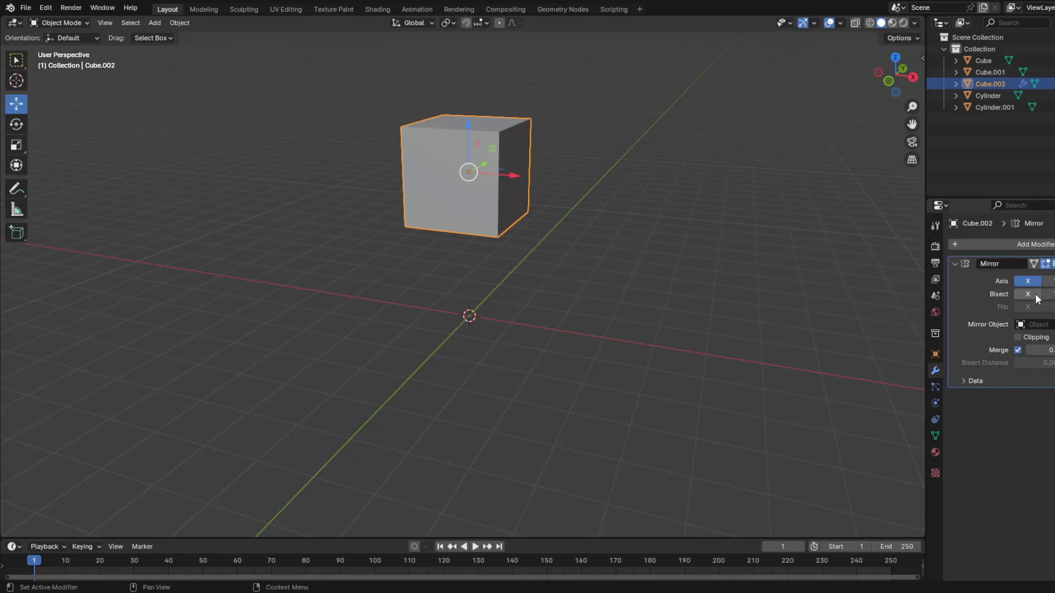
Step: Enter Edit Mode on the cube, select its positive X side, and try moving that side inward along the X axis
key(Tab)
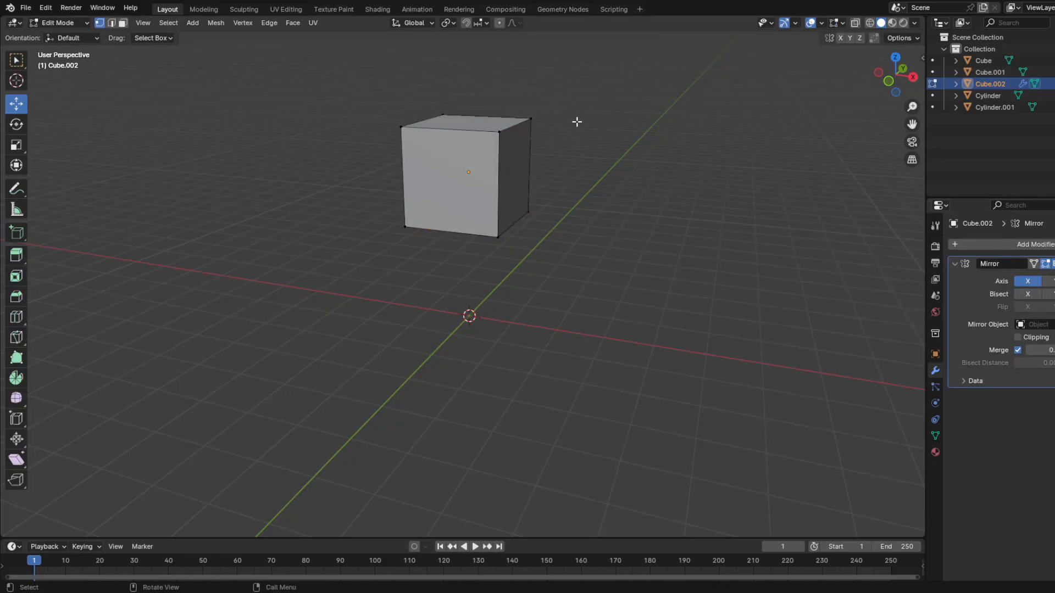
key(Tab)
key(Tab)
drag(597, 96, 485, 239)
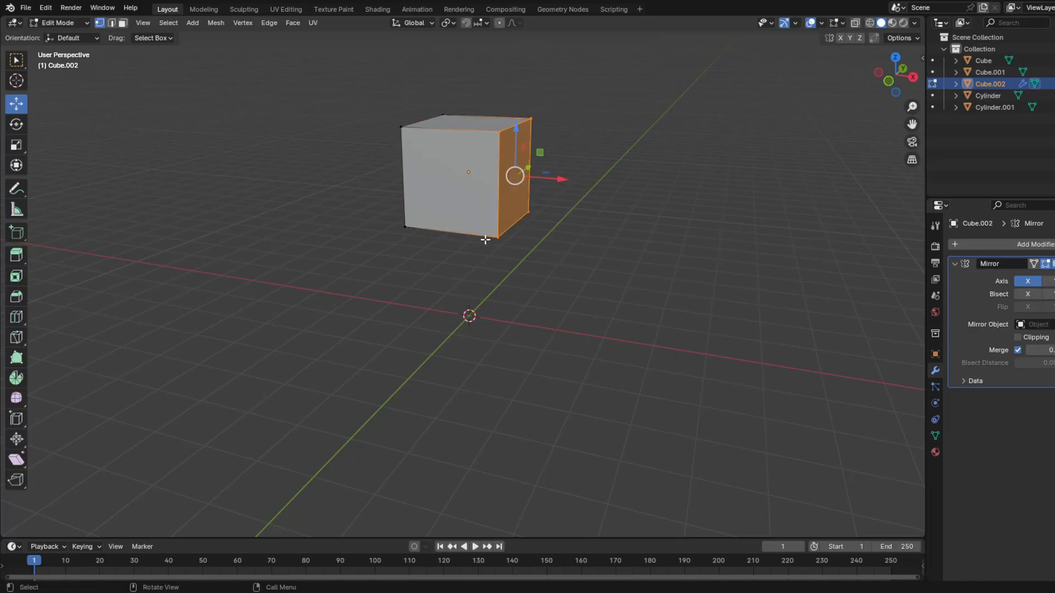
drag(555, 178, 484, 173)
key(ctrl+z)
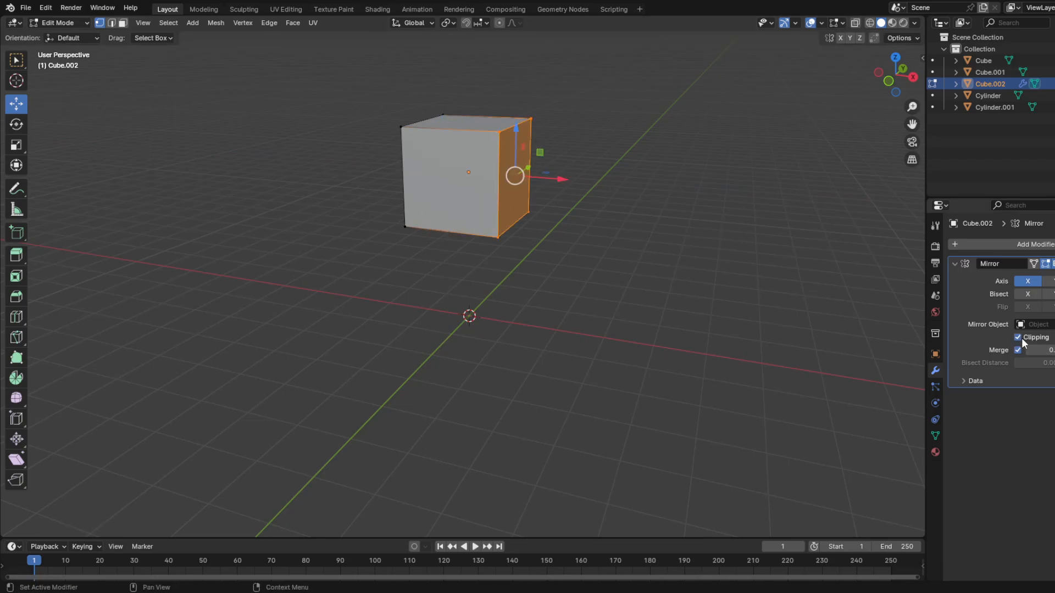
Step: With the Mirror modifier's Clipping option enabled, try moving the selected side inward along the X axis and undo each attempt
drag(565, 181, 533, 174)
key(ctrl+z)
drag(566, 180, 533, 174)
key(ctrl+z)
drag(564, 180, 540, 178)
key(ctrl+z)
Step: Try pulling the selected side outward along X with the Mirror modifier's On Cage display on and with it off
click(1043, 265)
drag(563, 179, 684, 188)
key(ctrl+z)
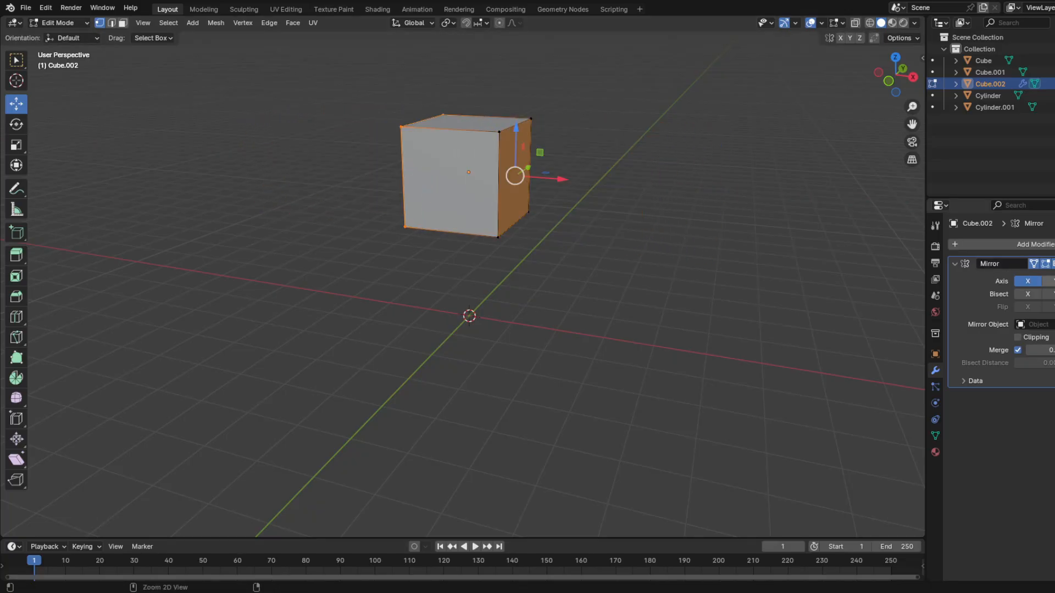
click(1036, 267)
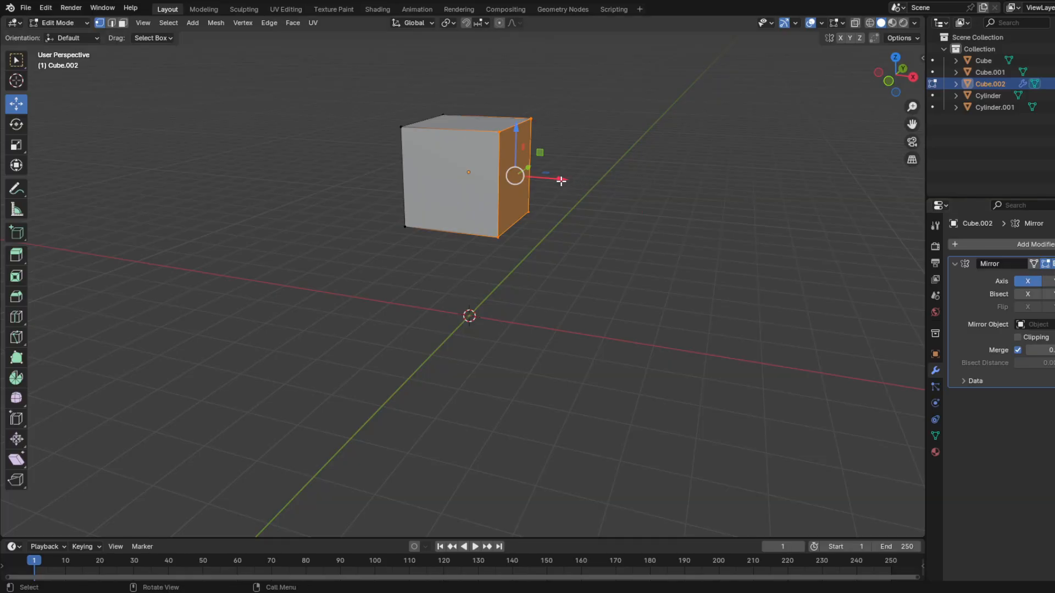
drag(561, 180, 683, 188)
key(ctrl+z)
Step: Turn on Clipping and On Cage for the Mirror modifier and test pulling the selected side outward along X
click(1033, 264)
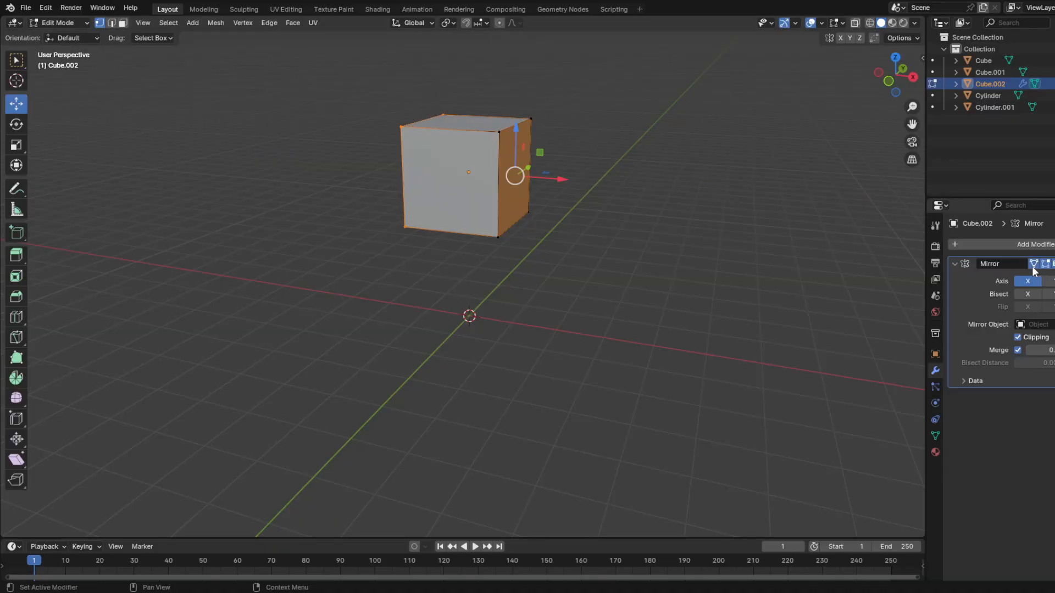
drag(556, 182, 599, 187)
key(ctrl+z)
Step: Return to Object Mode, scale the mirrored cube down to about 0.39, and deselect it
key(Tab)
key(s)
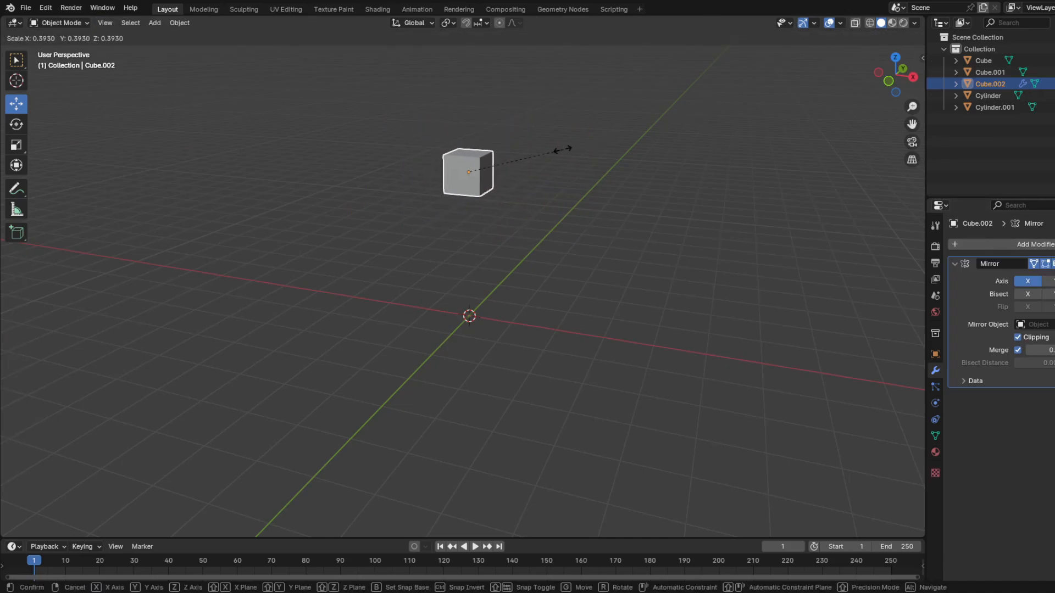
click(559, 148)
middle_drag(730, 100, 566, 159)
click(566, 159)
Step: Enter Edit Mode on the scaled cube and try box-selecting its side vertices with the On Cage display on
key(Tab)
drag(558, 113, 507, 253)
click(534, 202)
drag(567, 167, 486, 295)
drag(549, 134, 423, 183)
key(ctrl+z)
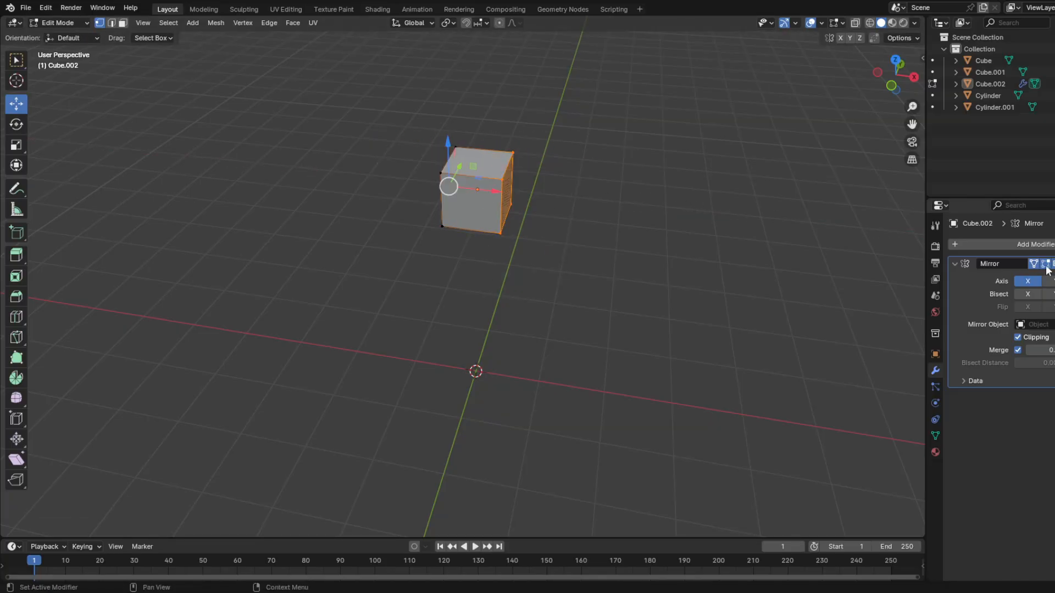
Step: Turn off On Cage, select the cube's four top vertices, and raise them along the Z axis to make a tall block
drag(602, 99, 537, 205)
drag(582, 70, 390, 199)
middle_drag(390, 199, 531, 170)
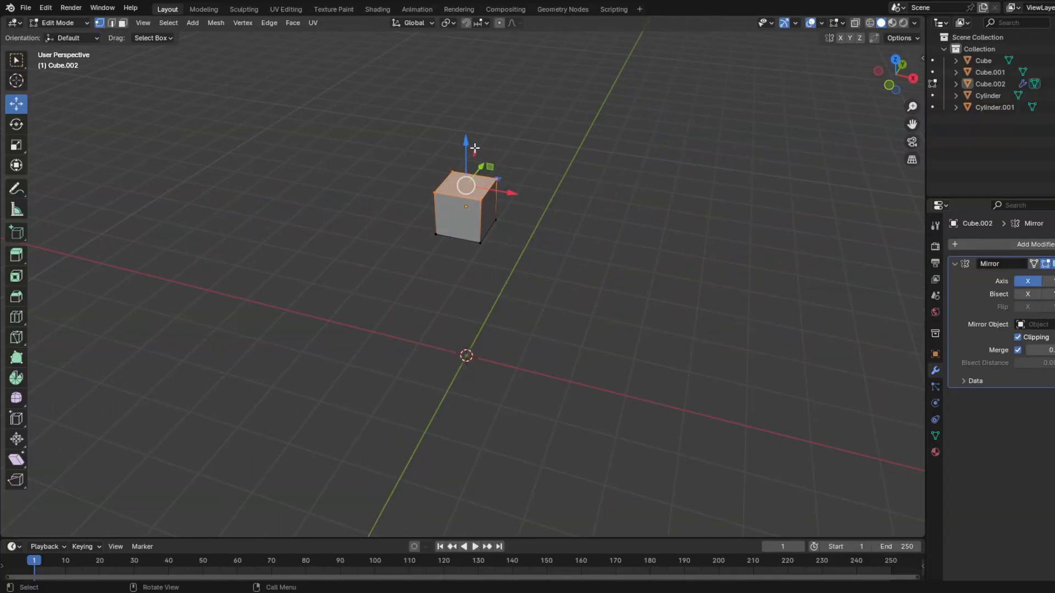
drag(466, 140, 462, 49)
shift+middle_drag(615, 136, 617, 179)
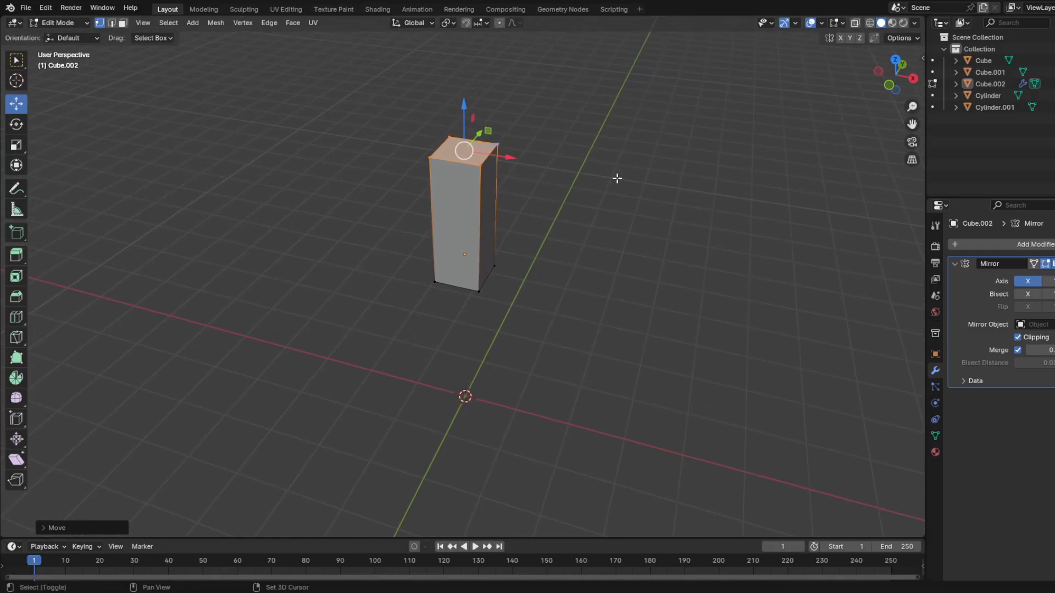
click(615, 180)
Step: Select the block's positive X side vertices and move them outward along the X axis to widen the mirrored body
drag(520, 327, 470, 235)
drag(522, 118, 464, 210)
drag(538, 229, 468, 225)
click(499, 295)
shift+click(504, 170)
key(ctrl+z)
shift+click(436, 197)
shift+click(434, 259)
middle_drag(469, 224, 597, 225)
click(481, 266)
middle_drag(511, 269, 523, 297)
Step: Extrude the block's bottom face downward along Z, scale it inward to about 0.77, and adjust its height slightly
drag(604, 315, 398, 192)
middle_drag(554, 302, 560, 280)
key(e)
key(z)
click(562, 300)
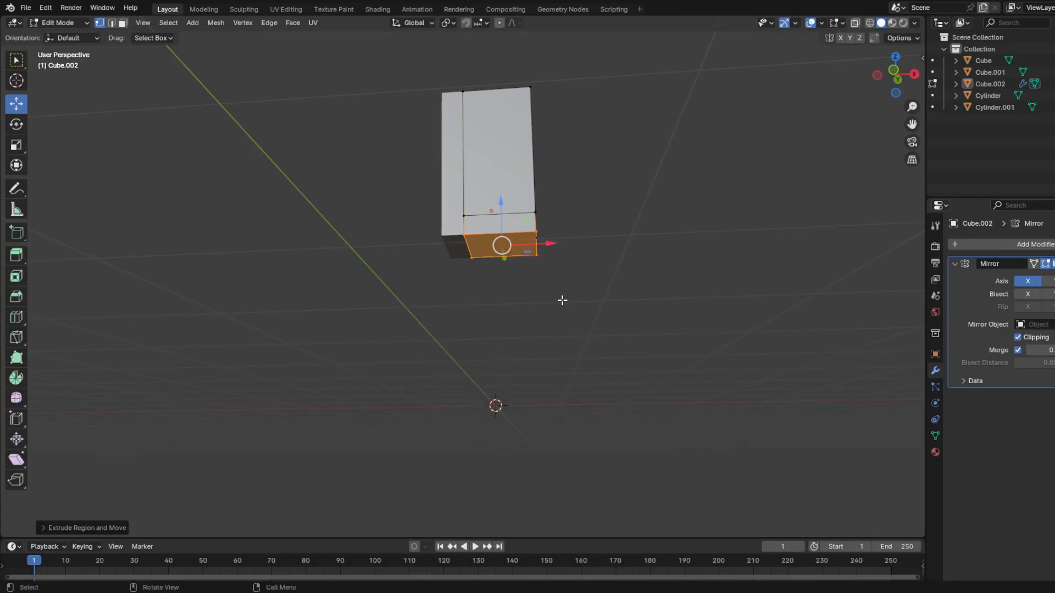
key(s)
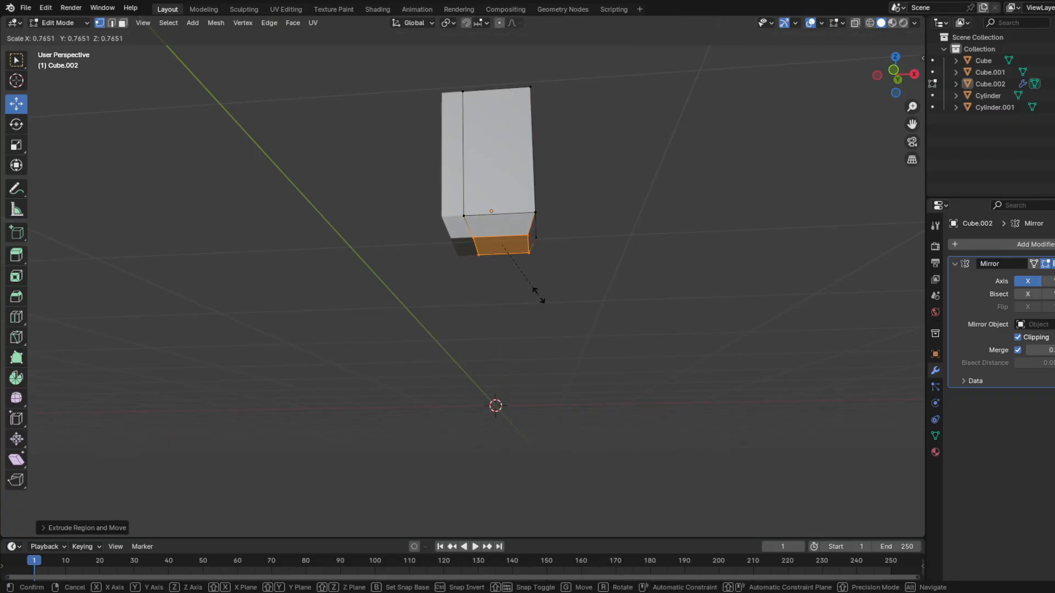
click(539, 296)
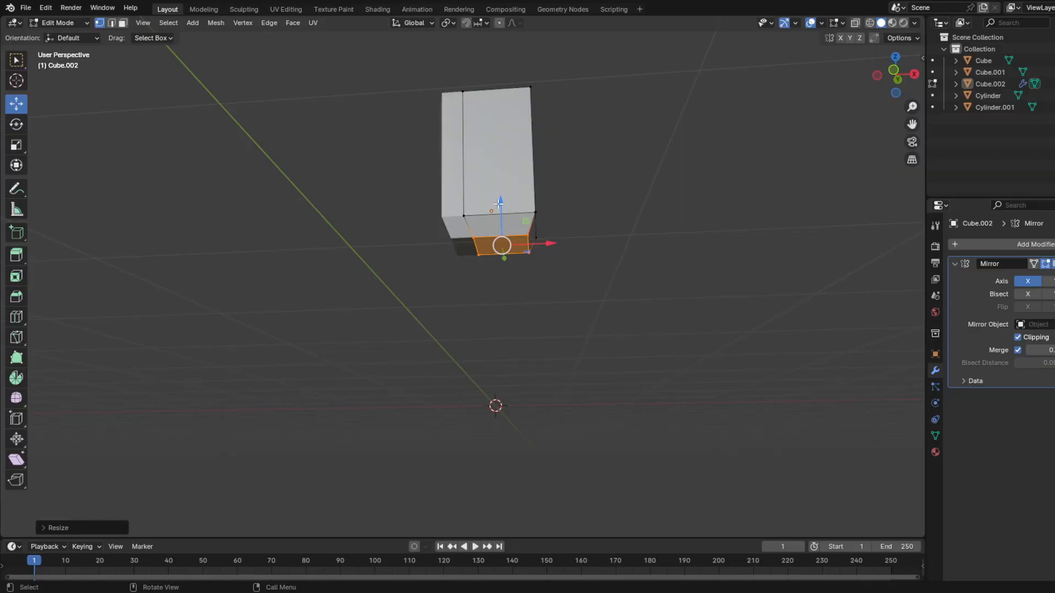
drag(498, 204, 497, 202)
middle_drag(530, 180, 528, 229)
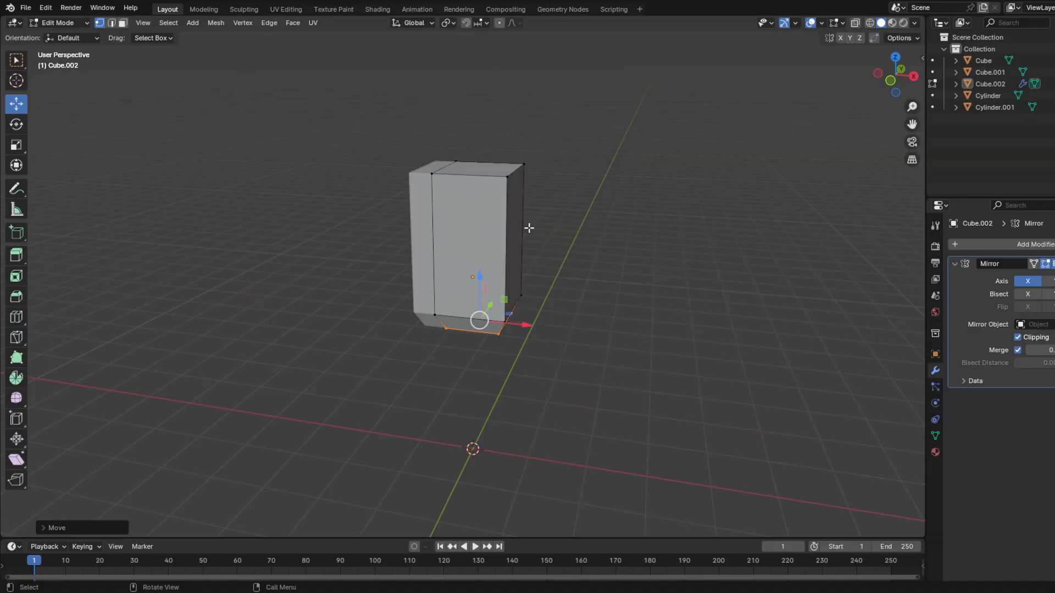
Step: Extrude the block's top face upward about 0.2 m, scale it inward, and adjust its height along Z
drag(543, 123, 405, 195)
key(e)
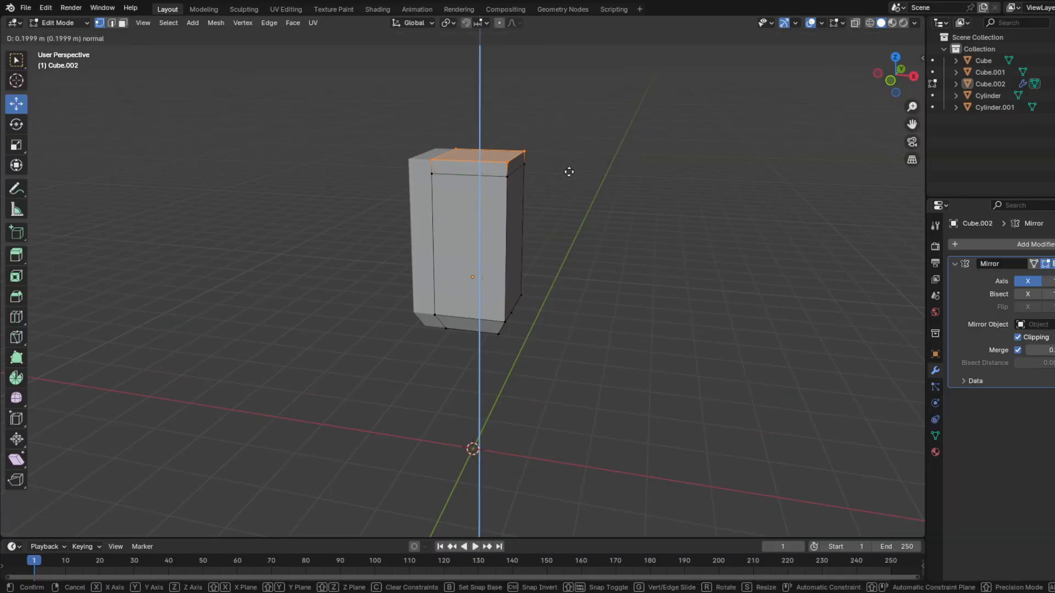
click(570, 170)
key(s)
click(528, 161)
middle_drag(538, 164, 546, 182)
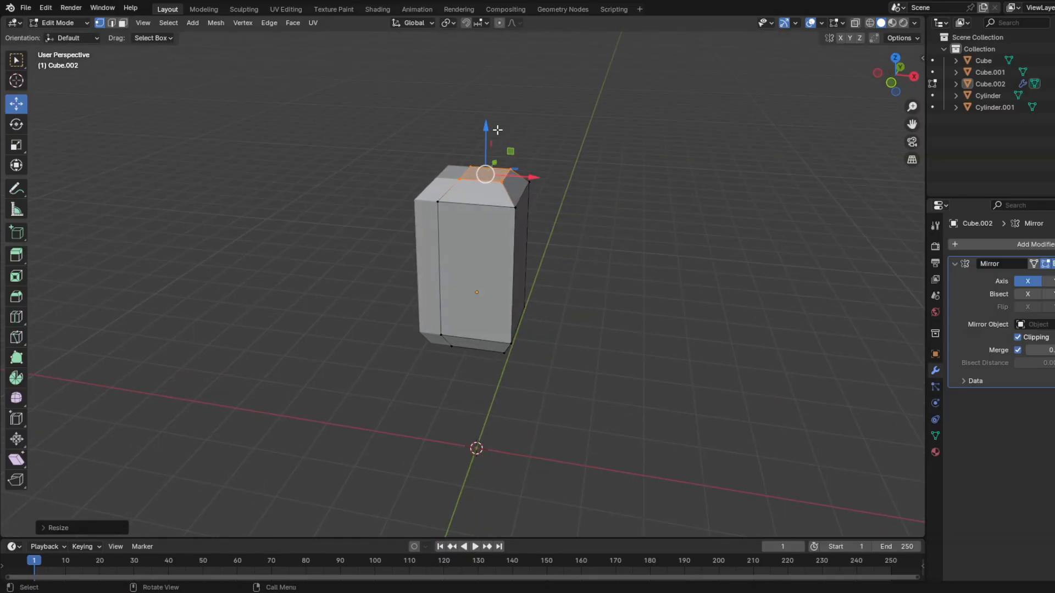
drag(484, 130, 482, 131)
middle_drag(563, 282, 556, 262)
Step: Undo the tapered top and bottom extrusions, back to the plain block with its bottom vertices selected
key(ctrl+z)
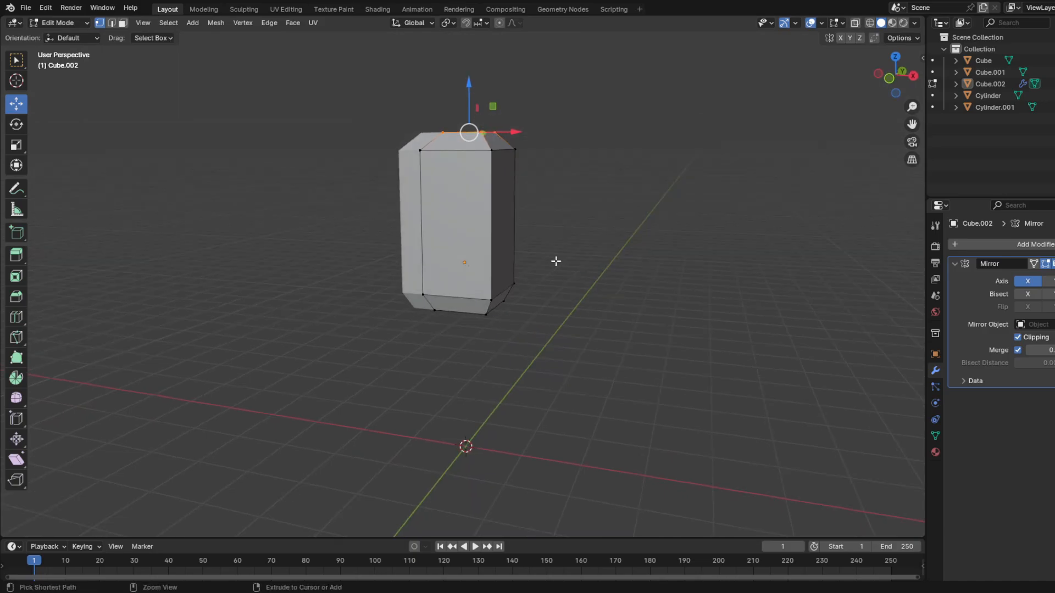
key(ctrl+z)
key(ctrl+z)
mouse_move(537, 317)
middle_down()
mouse_move(575, 320)
mouse_move(547, 316)
middle_up()
key(ctrl+z)
key(ctrl+z)
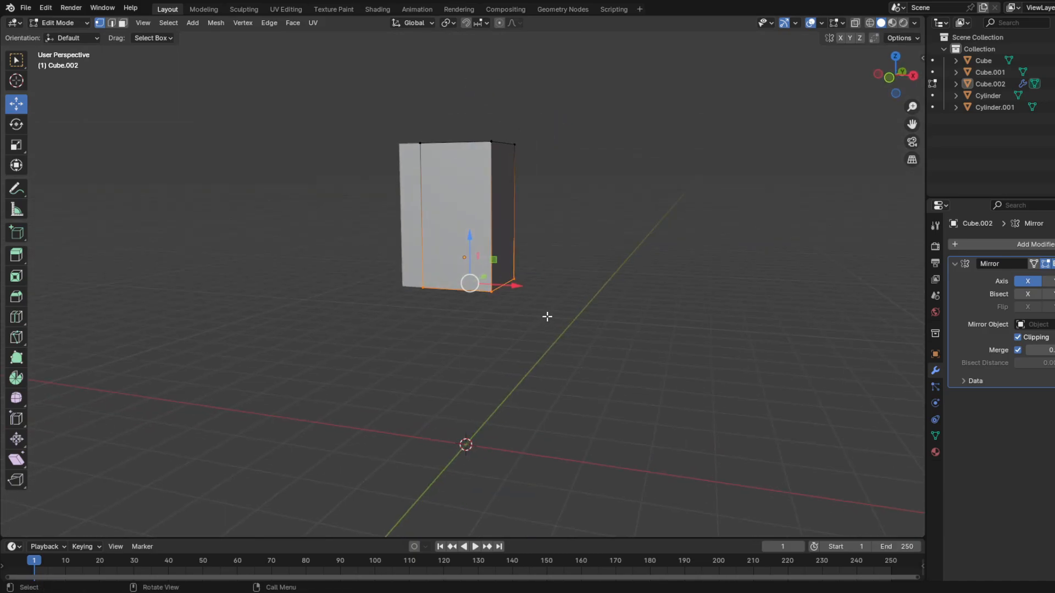
Step: Raise the block's bottom vertices along the Z axis and extrude the bottom face downward a short distance
drag(468, 227, 485, 194)
middle_drag(485, 194, 558, 196)
key(e)
click(563, 218)
Step: Scale the extruded bottom face slightly inward and lower it along the Z axis to form a gently tapered lower section
key(s)
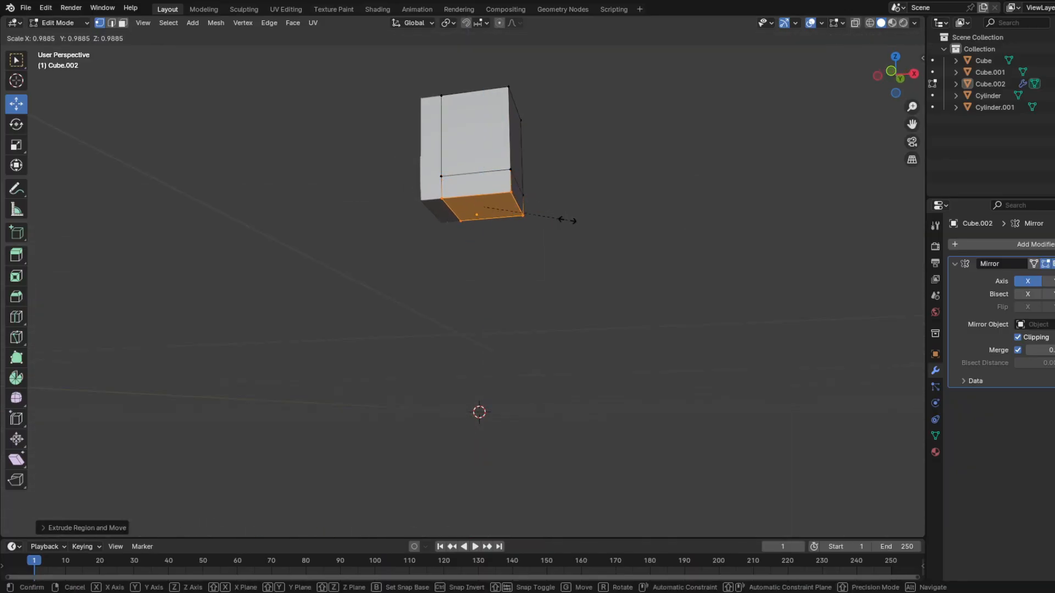
click(552, 225)
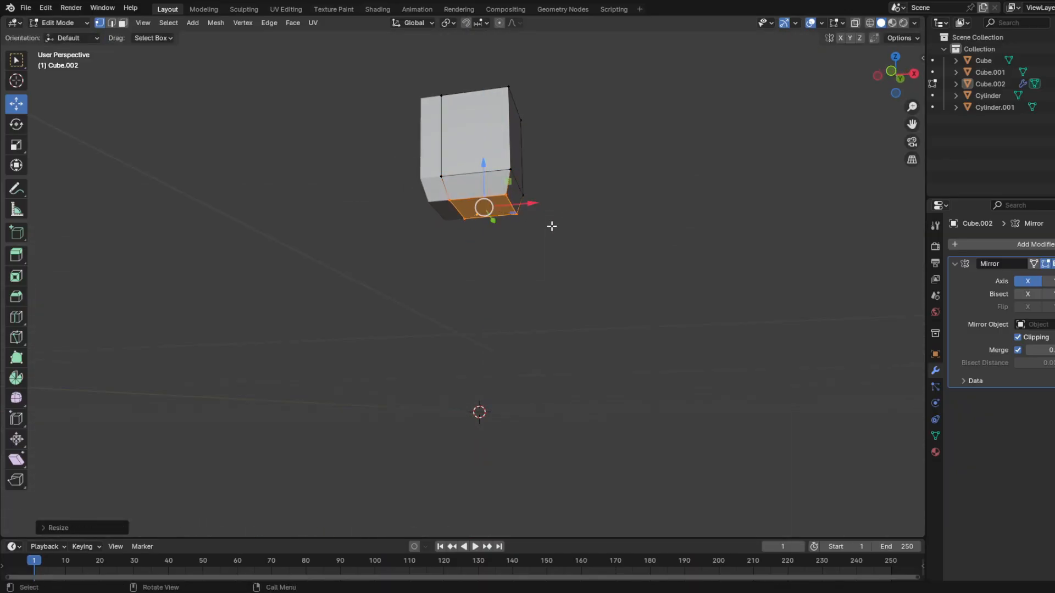
key(s)
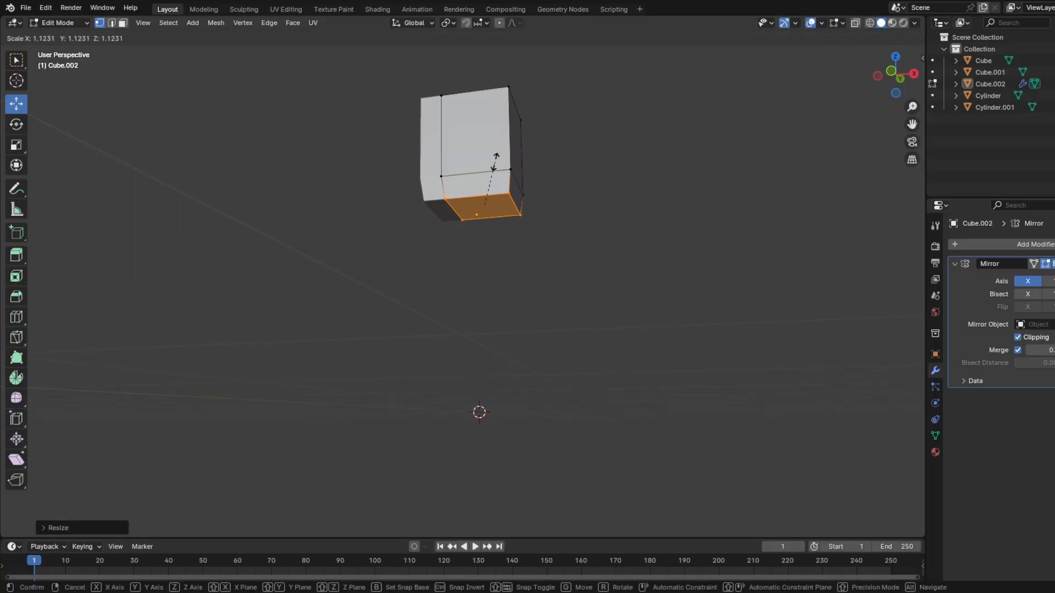
click(495, 159)
drag(484, 164, 482, 203)
middle_drag(549, 239, 577, 236)
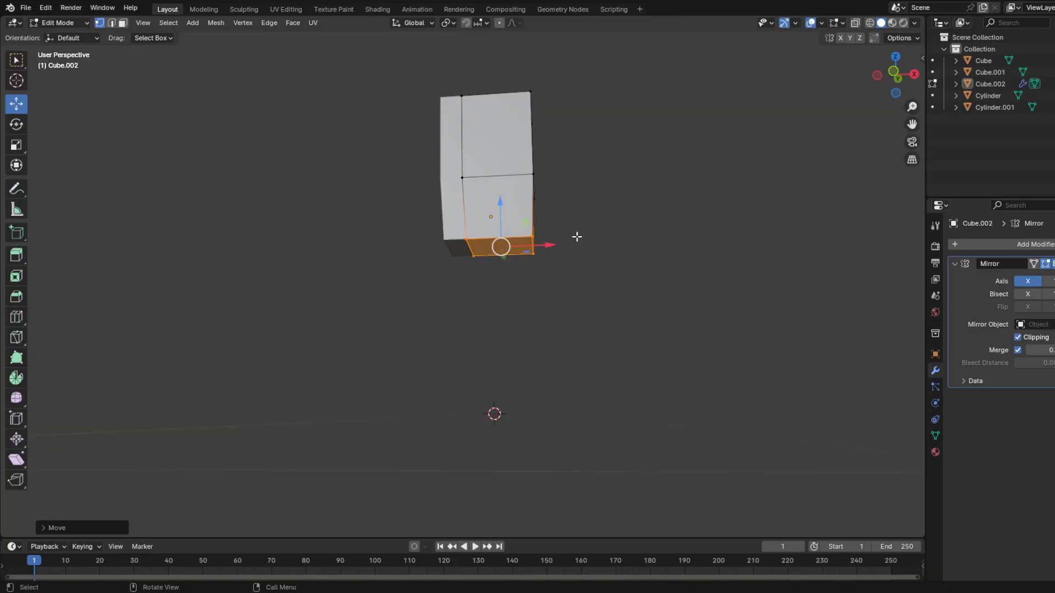
Step: Extrude the bottom face downward once more, scale it inward to about 0.75, and deselect it
key(e)
click(592, 273)
key(s)
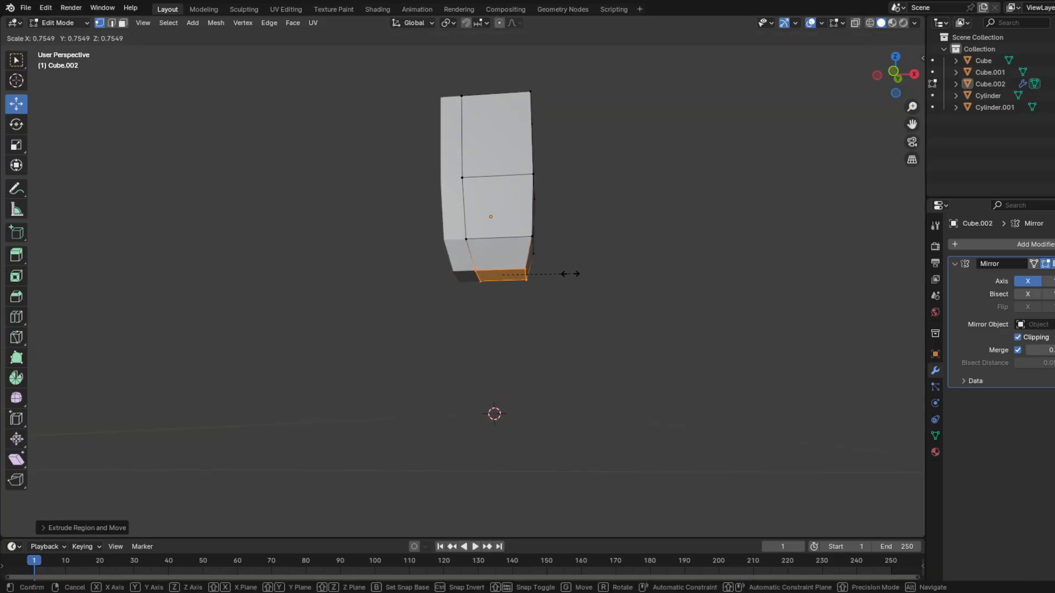
click(564, 273)
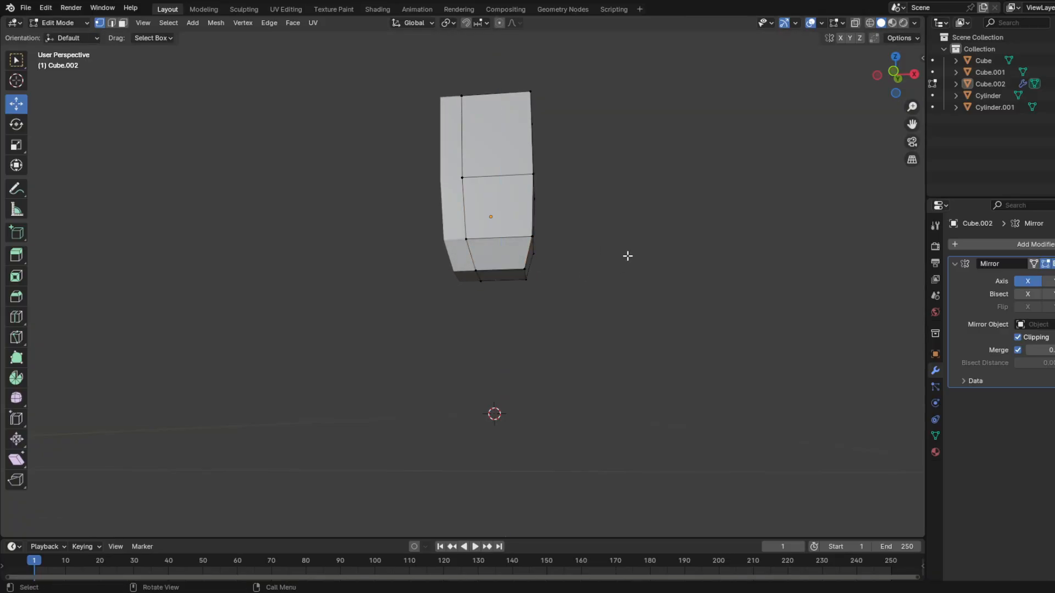
middle_drag(626, 254, 625, 311)
Step: Select the block's top face, extrude it upward, scale it inward to about 0.83, and lower it slightly along Z
drag(564, 131, 437, 213)
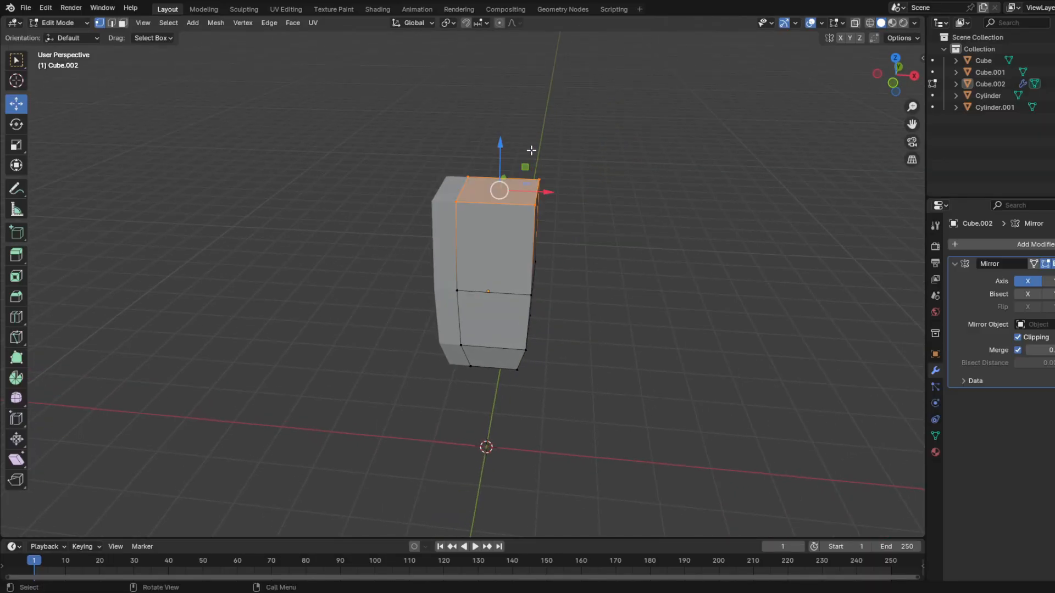
key(e)
click(624, 190)
key(s)
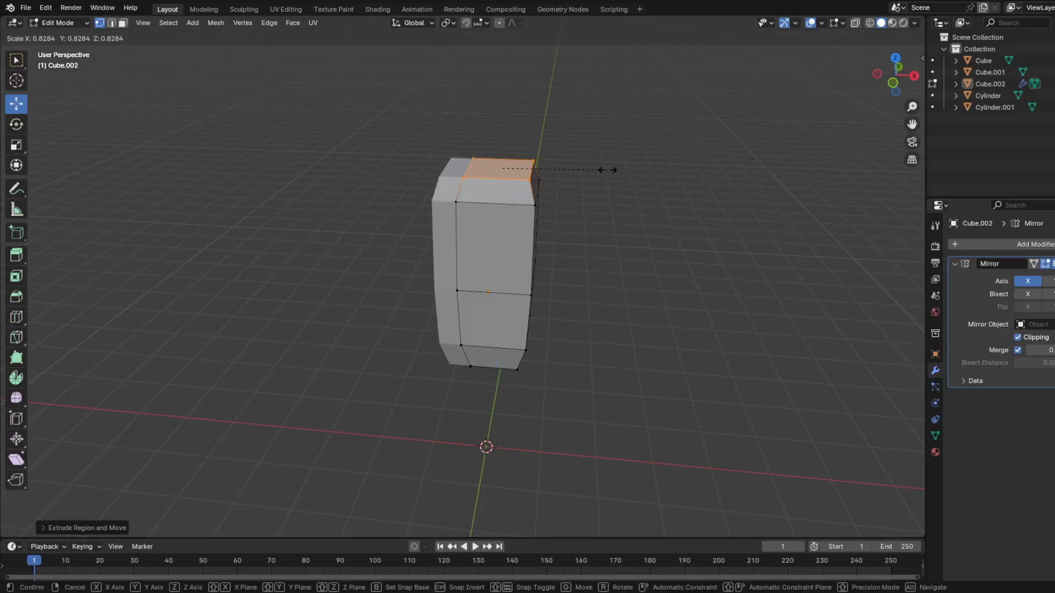
click(605, 171)
drag(504, 125, 504, 132)
Step: Extrude the top face again, scale it inward to about 0.35, and lower it along Z to form sloping shoulders
scroll(533, 122, up, 1)
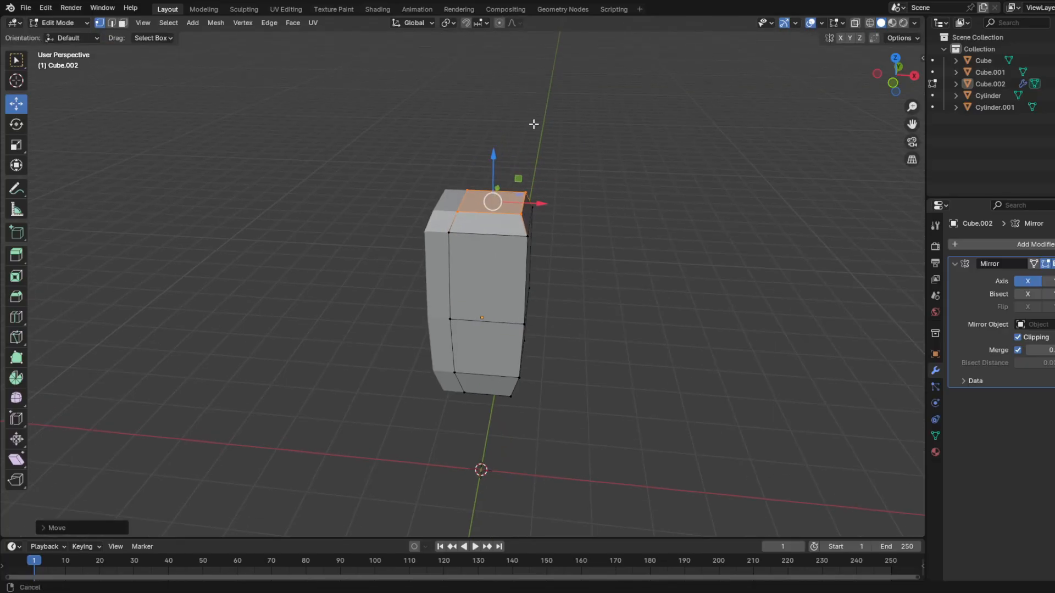
scroll(534, 124, up, 1)
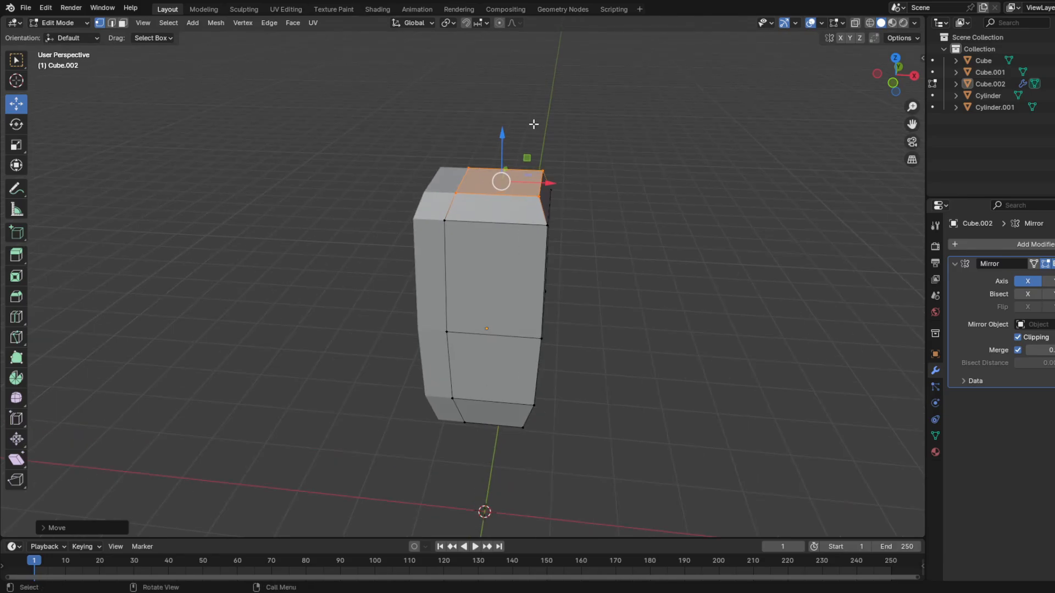
scroll(536, 120, up, 1)
scroll(550, 138, up, 1)
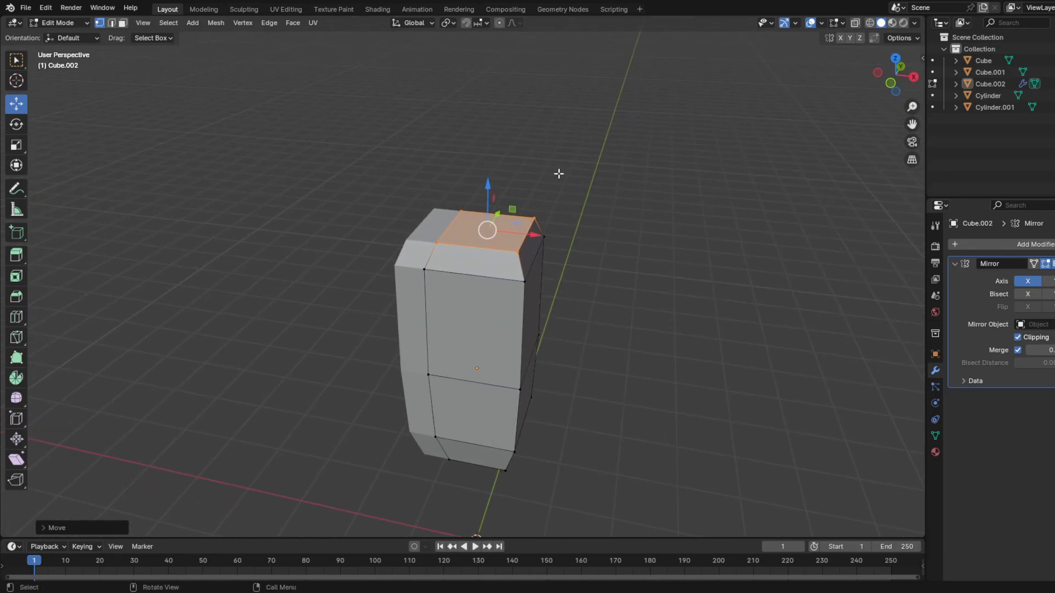
key(e)
key(s)
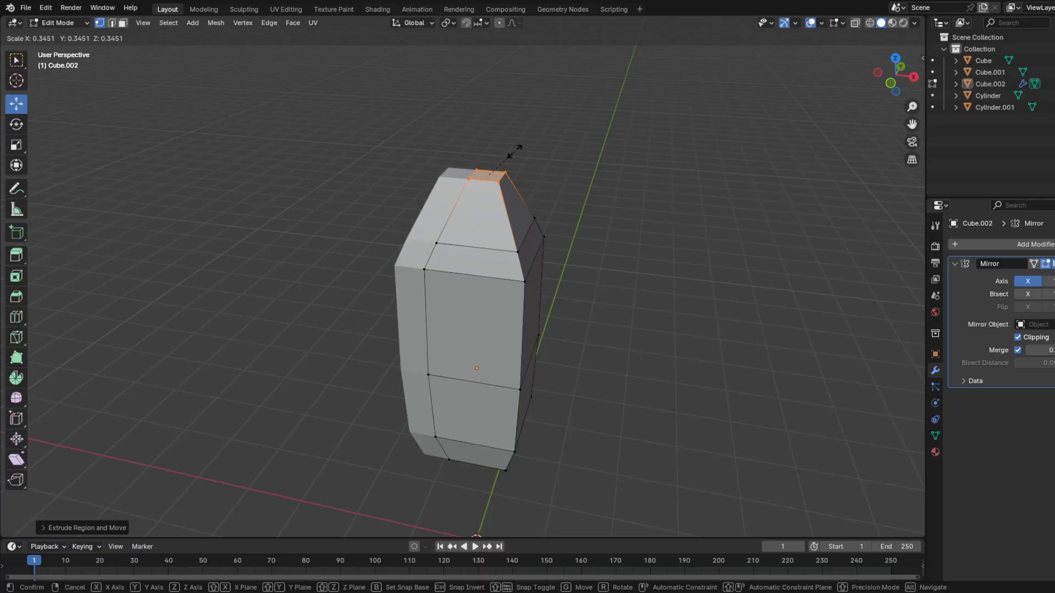
click(505, 140)
drag(492, 129, 486, 174)
Step: Try extruding the small top face upward as a neck and scaling its end inward, and undo the attempt
key(e)
click(504, 136)
key(s)
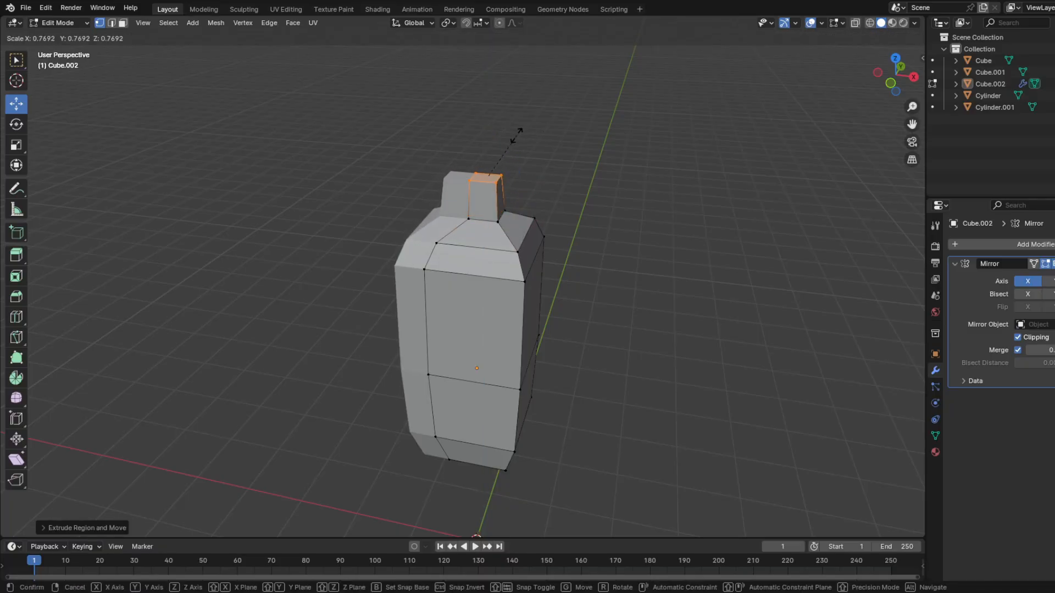
click(478, 158)
middle_drag(478, 160, 579, 219)
key(ctrl+z)
key(ctrl+z)
Step: Raise the small top face slightly along Z and extrude it upward into a short, narrowing neck
scroll(561, 212, up, 2)
scroll(579, 220, up, 5)
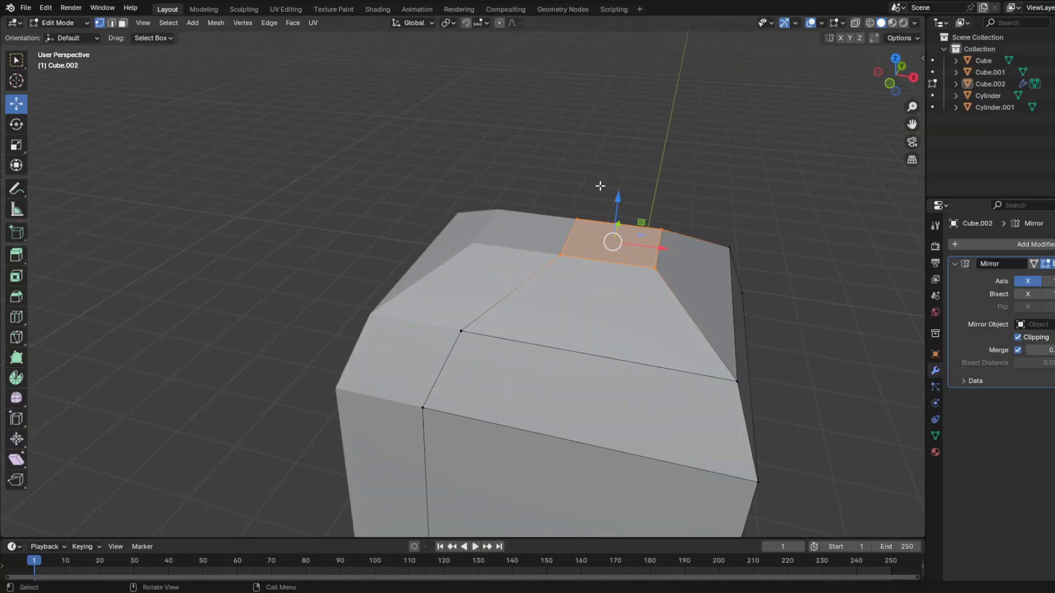
drag(612, 202, 618, 180)
key(e)
click(642, 164)
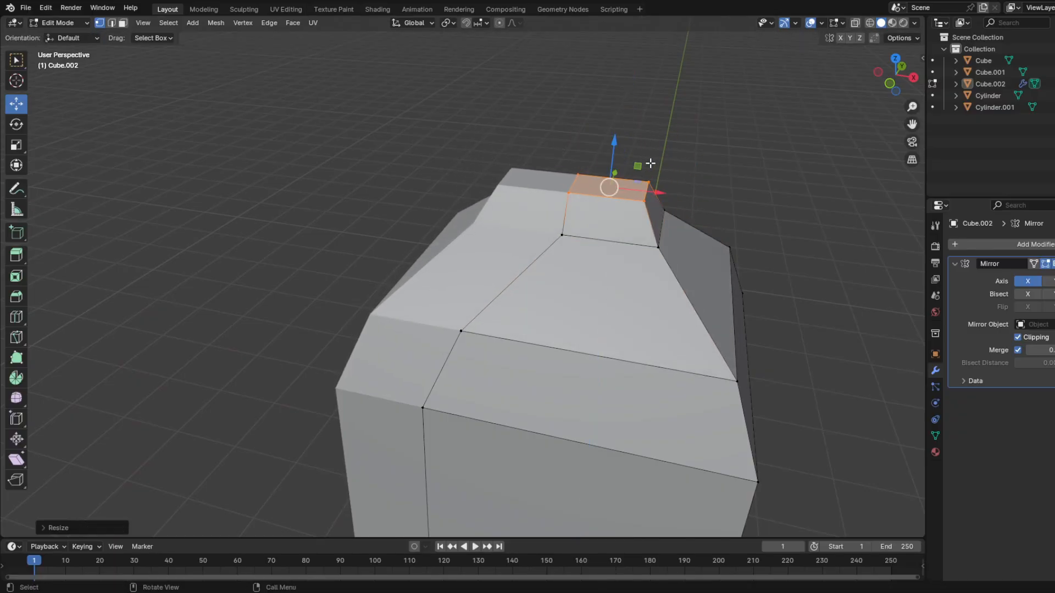
key(s)
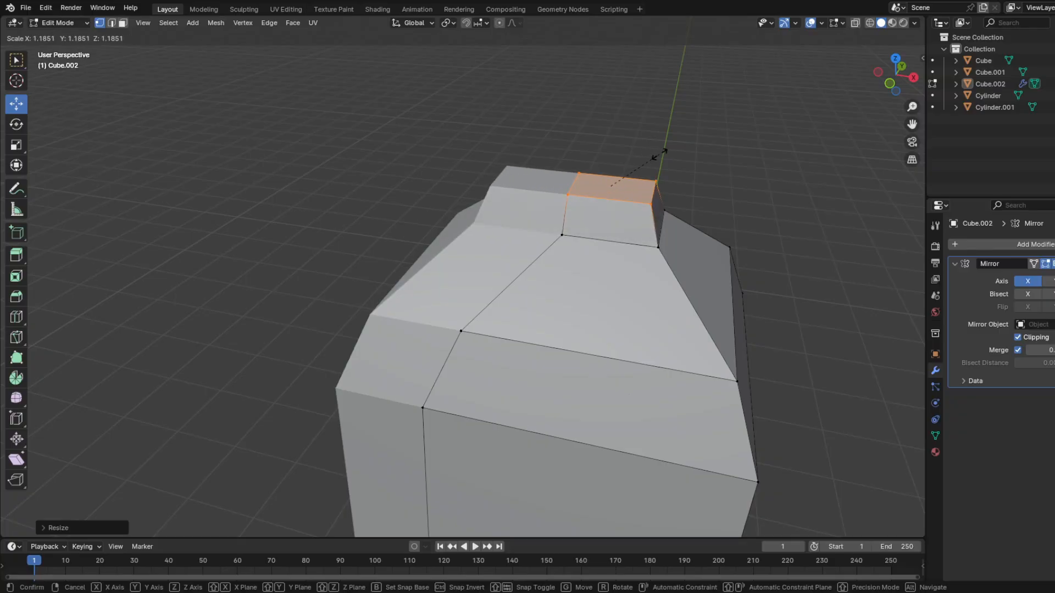
click(679, 163)
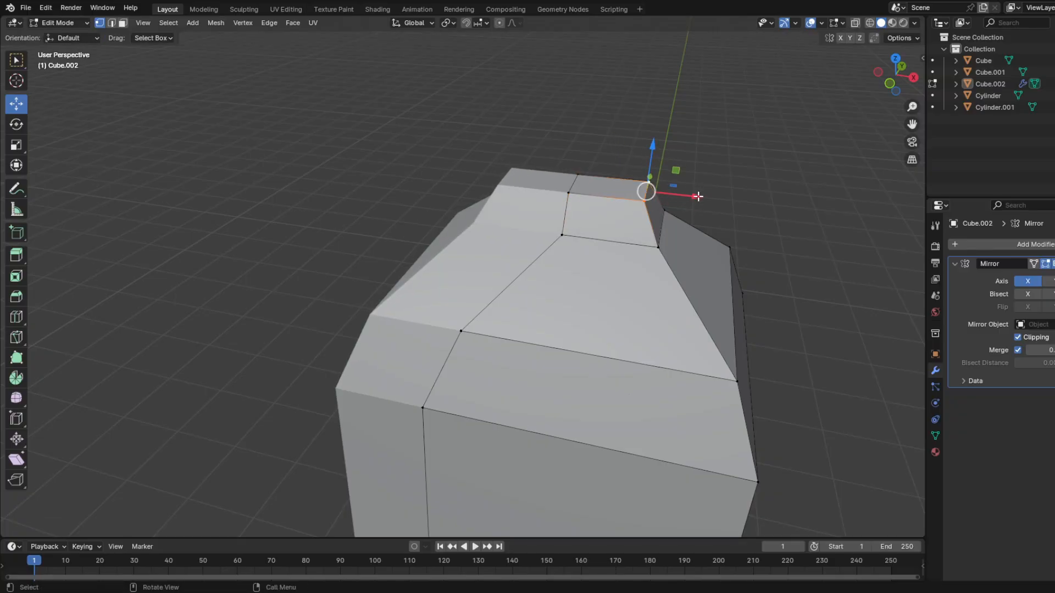
Step: Move the neck top's outer edge inward along X and lower the small top face slightly along Z
drag(698, 196, 652, 191)
drag(647, 212, 505, 154)
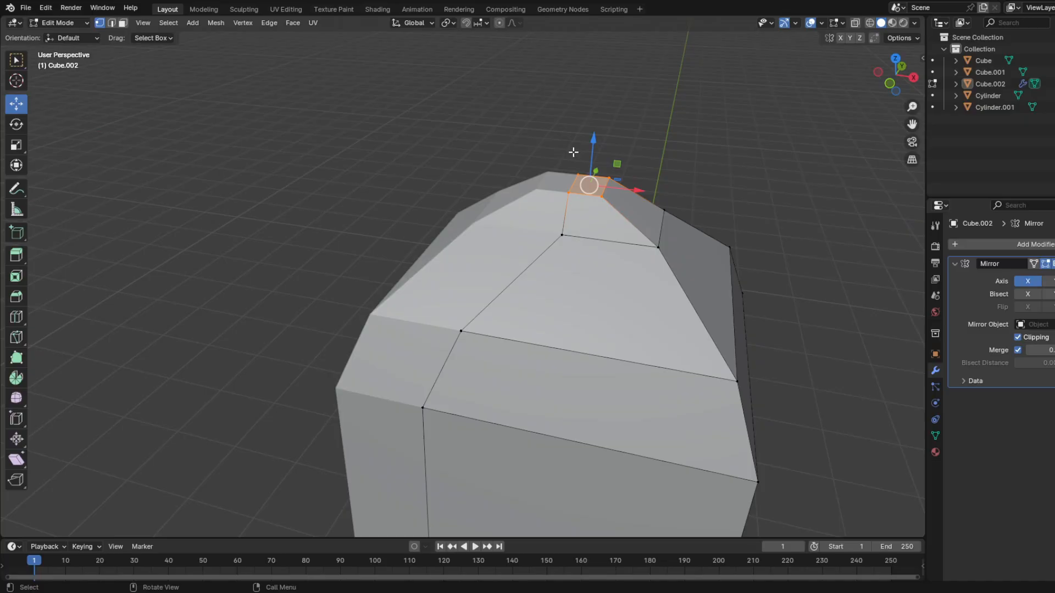
mouse_move(594, 144)
mouse_down()
mouse_move(594, 164)
mouse_move(594, 149)
mouse_up()
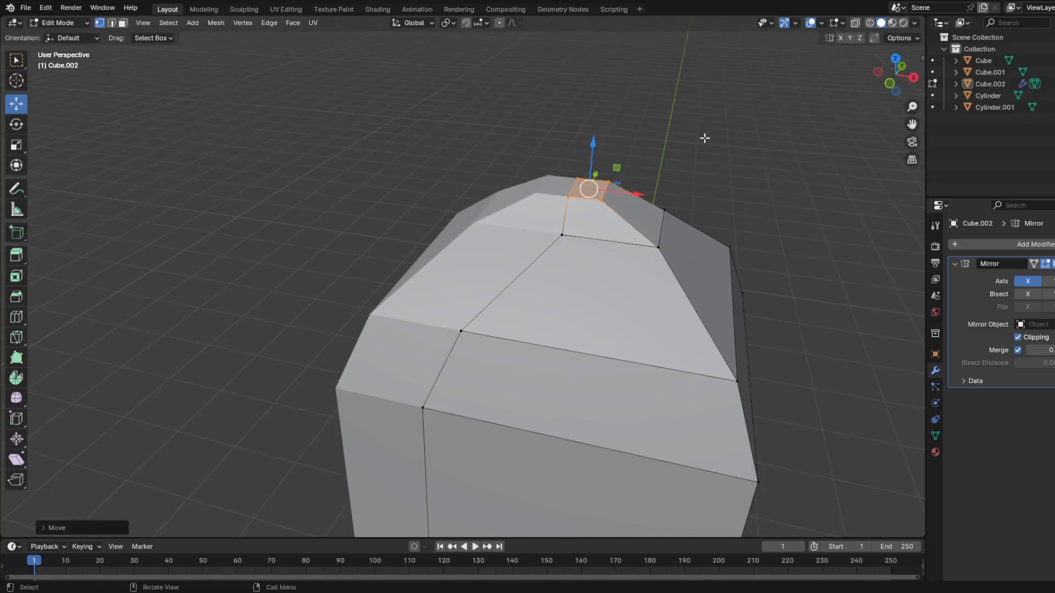
Step: Select the small top face together with the neck's base vertices and raise them slightly along Z
drag(705, 137, 473, 288)
drag(593, 172, 615, 172)
middle_drag(615, 172, 337, 235)
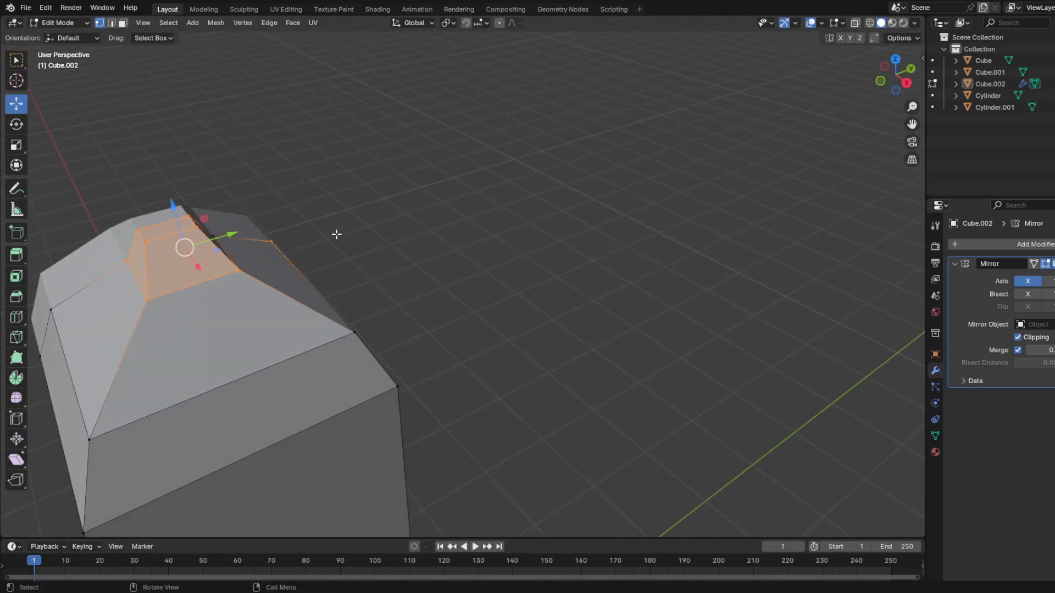
drag(175, 201, 175, 189)
middle_drag(323, 228, 381, 217)
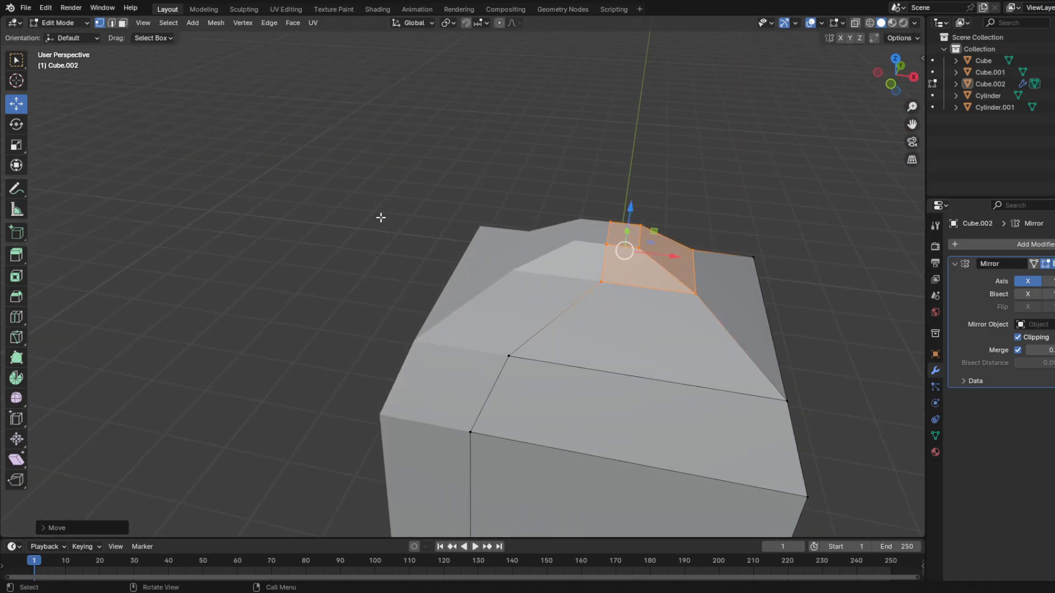
Step: Select only the small top face and extrude it upward about 0.2 m as a neck
click(381, 217)
drag(659, 199, 579, 260)
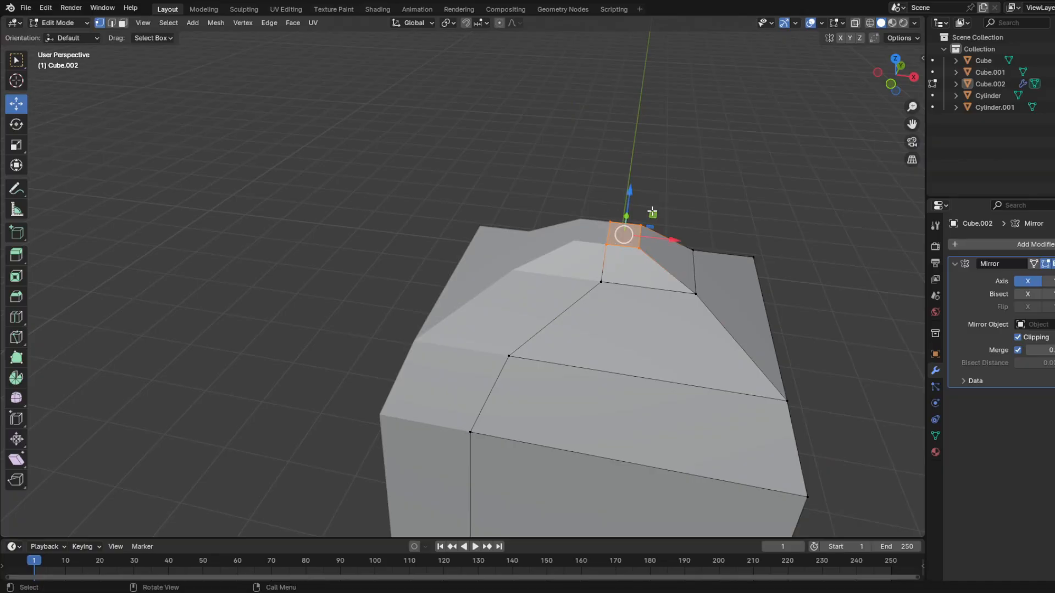
key(e)
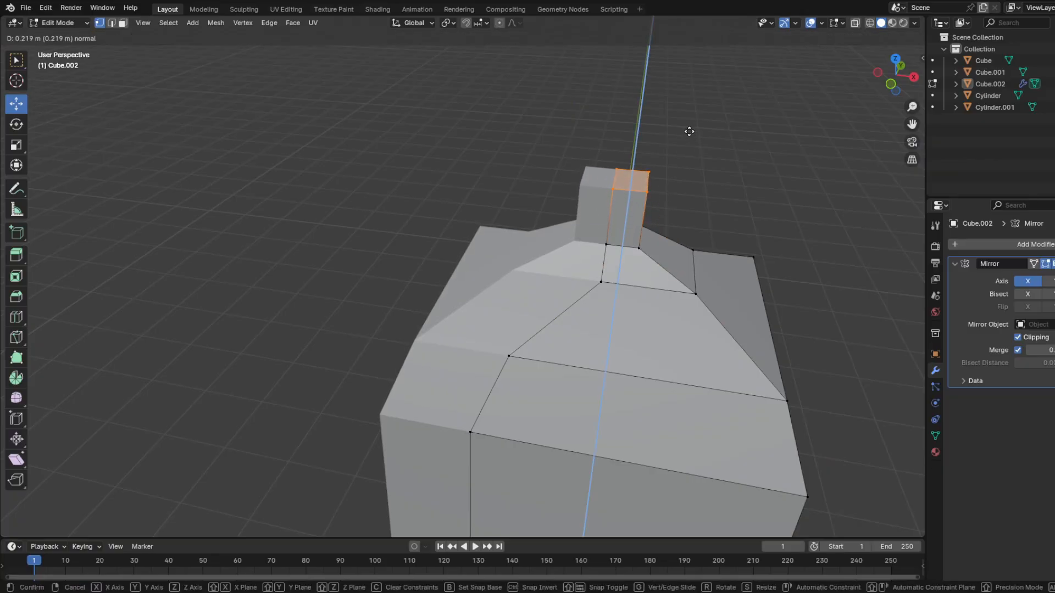
click(689, 121)
middle_drag(687, 137, 680, 221)
Step: Undo the neck and shoulder shaping back to the block's unscaled extruded top face
key(ctrl+z)
key(ctrl+z)
key(ctrl+z)
key(ctrl+z)
key(ctrl+z)
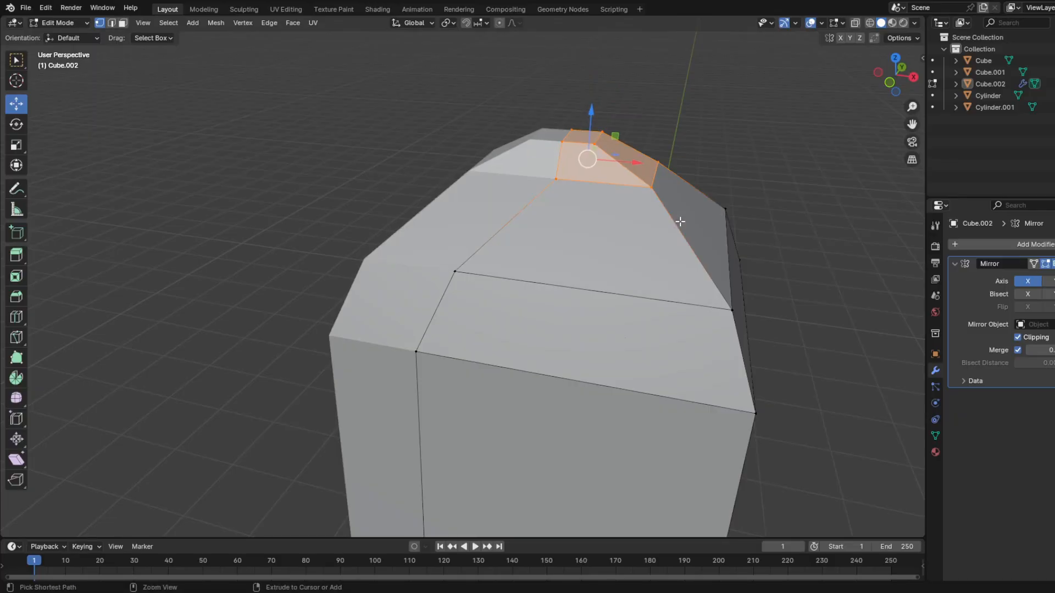
key(ctrl+z)
key(ctrl+z)
key(ctrl+z)
key(ctrl+z)
key(ctrl+z)
key(ctrl+z)
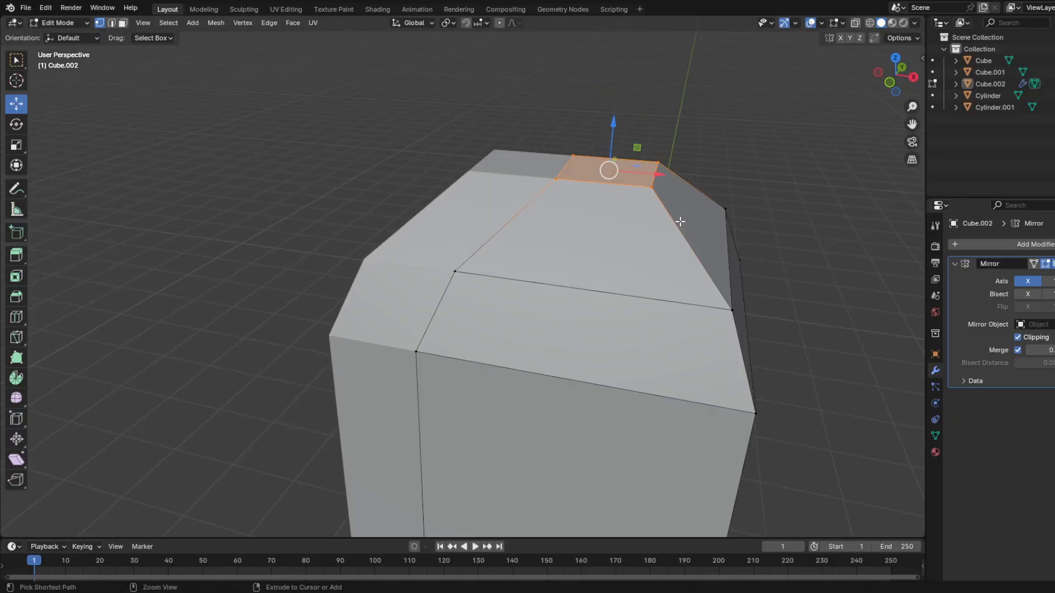
key(ctrl+z)
key(ctrl+z)
key(ctrl+z)
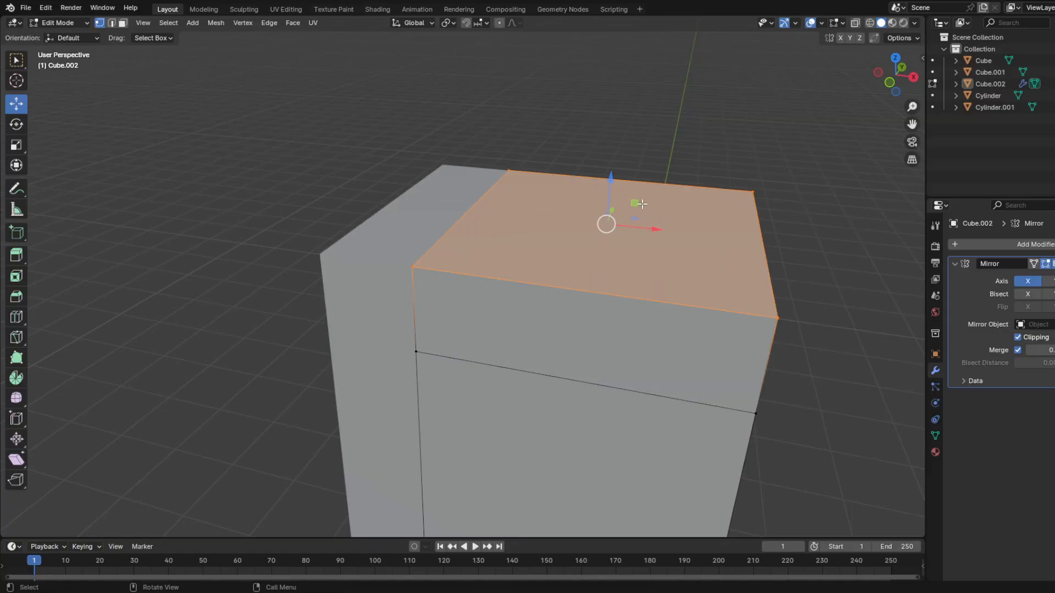
Step: Lower the block's top face slightly along Z, extrude it upward, and scale the new face inward
drag(608, 177, 618, 135)
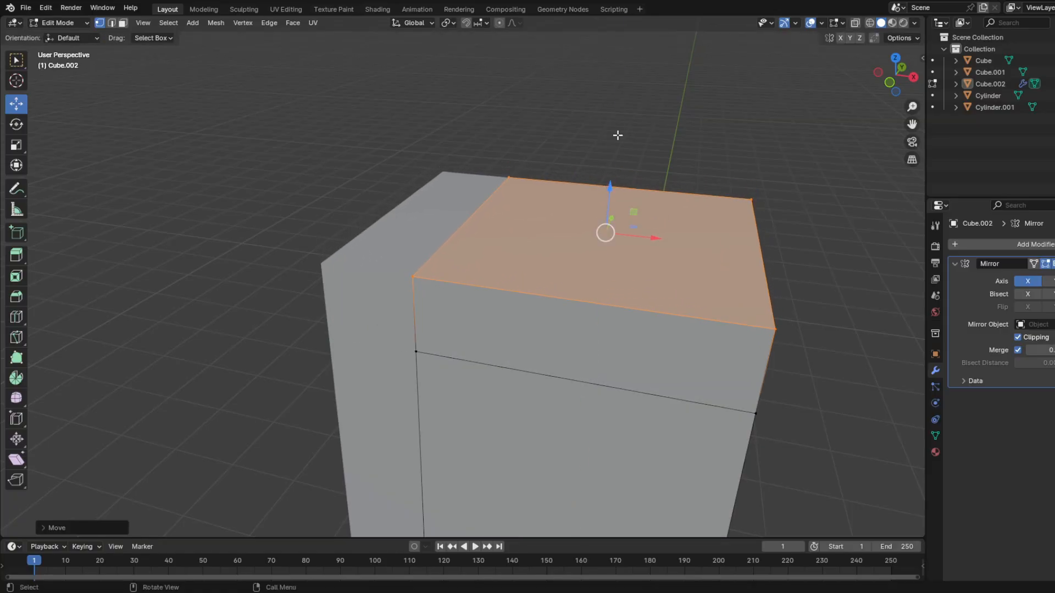
key(e)
click(739, 185)
key(s)
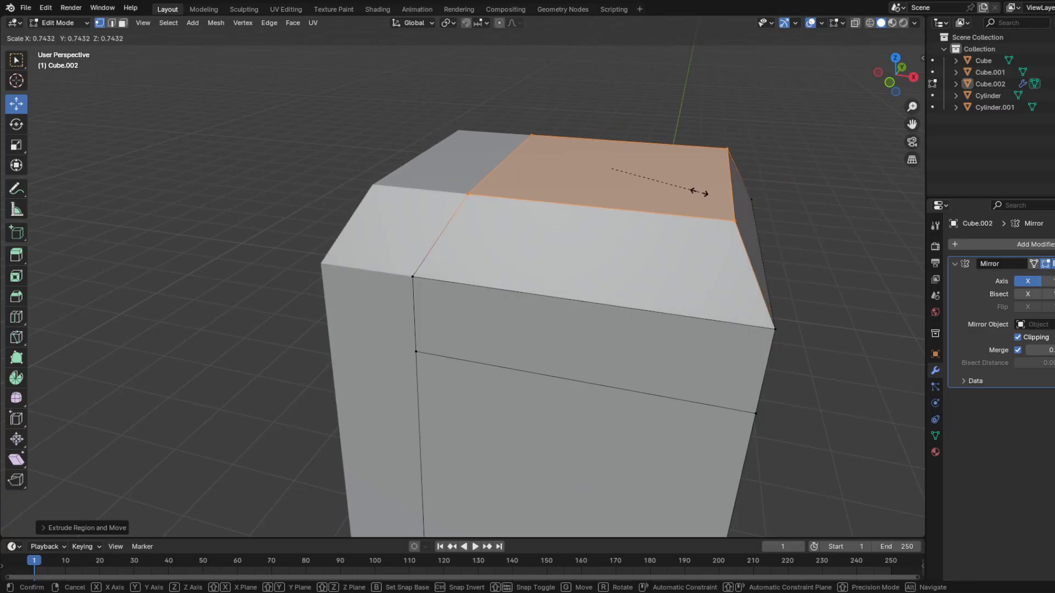
click(670, 190)
Step: Widen the scaled top face by moving its front and back vertex pairs outward along Y
middle_drag(702, 198, 479, 231)
click(253, 313)
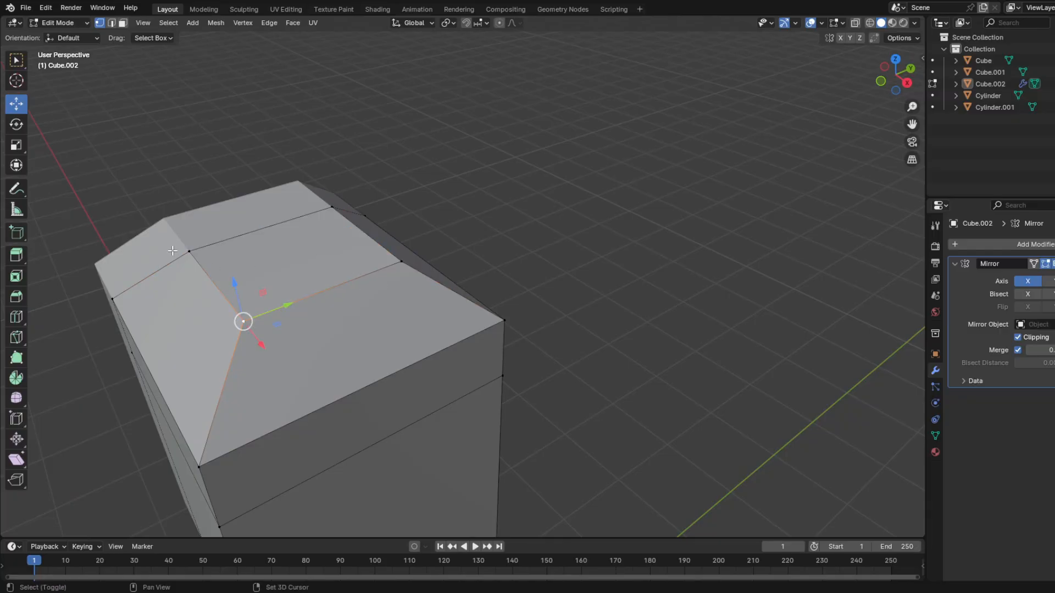
drag(252, 269, 230, 279)
middle_drag(275, 280, 511, 279)
click(439, 312)
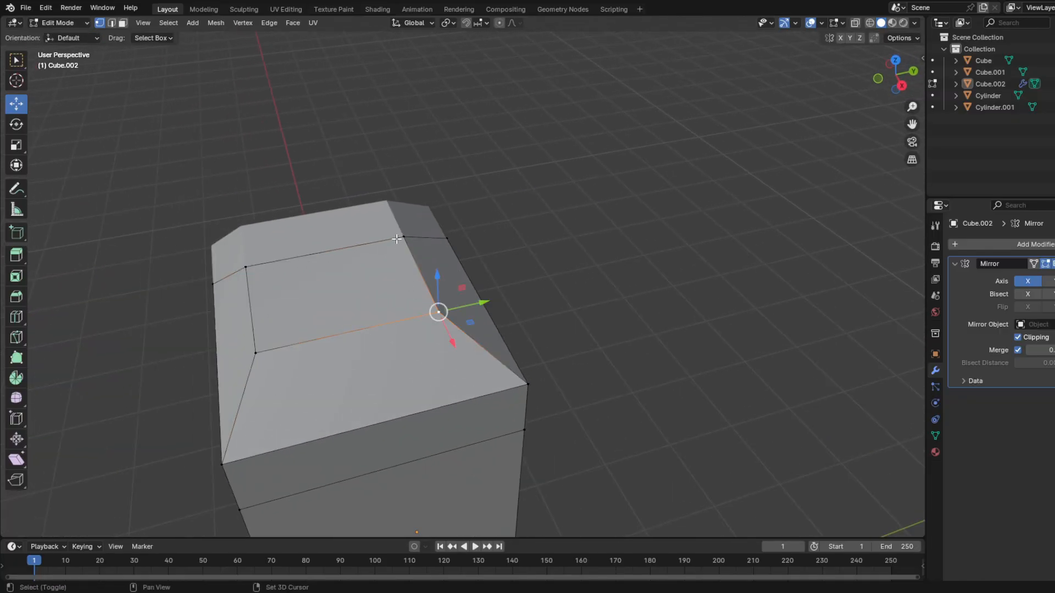
shift+click(401, 237)
drag(462, 261, 480, 261)
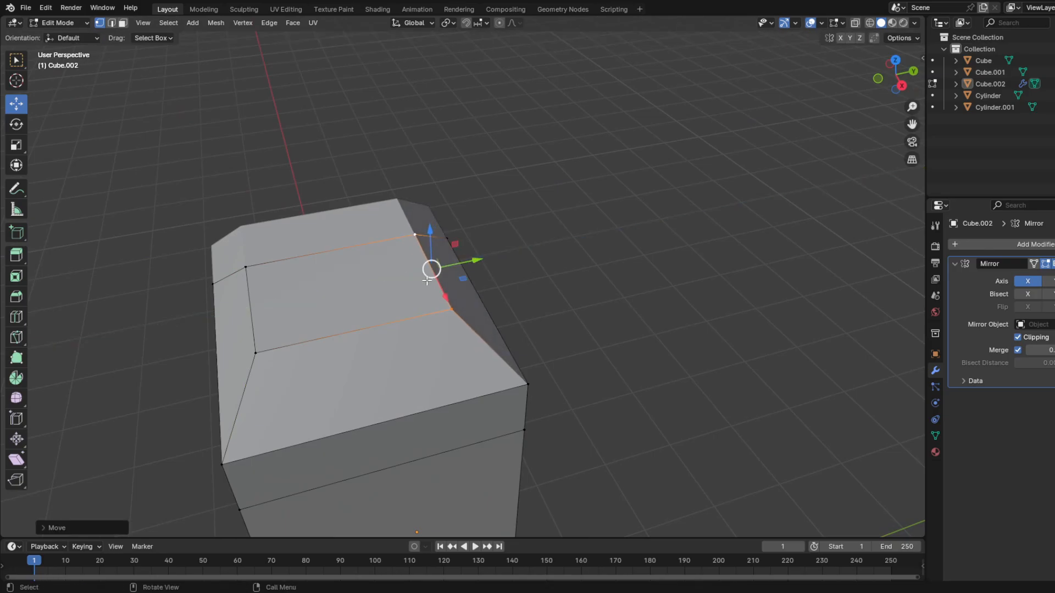
Step: Select the whole top face, extrude it upward, and scale the new face inward to form the upper shoulders
shift+click(247, 257)
shift+click(266, 330)
middle_drag(394, 336, 504, 264)
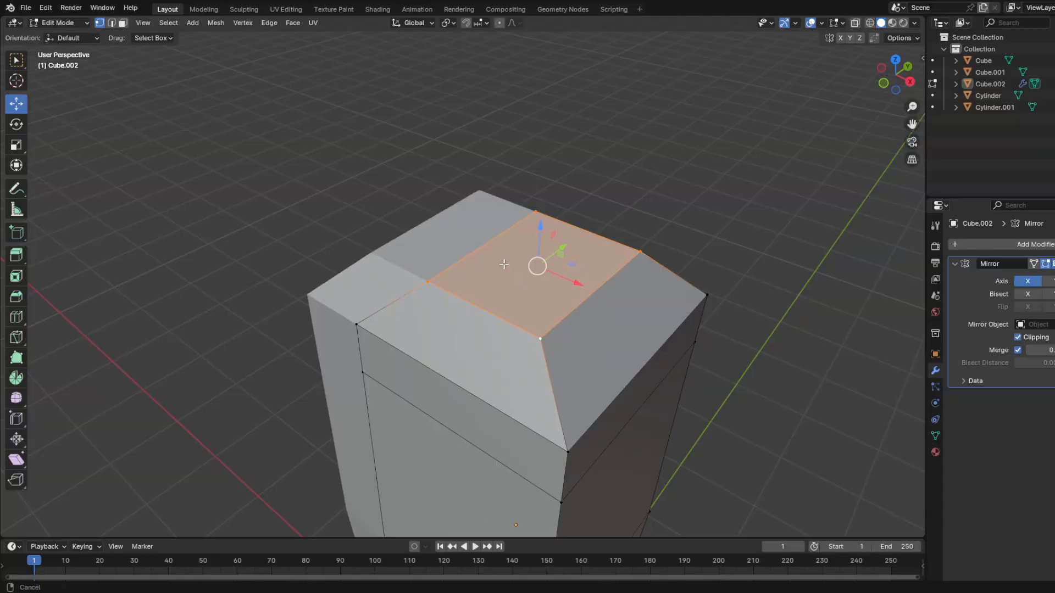
key(e)
click(628, 180)
key(s)
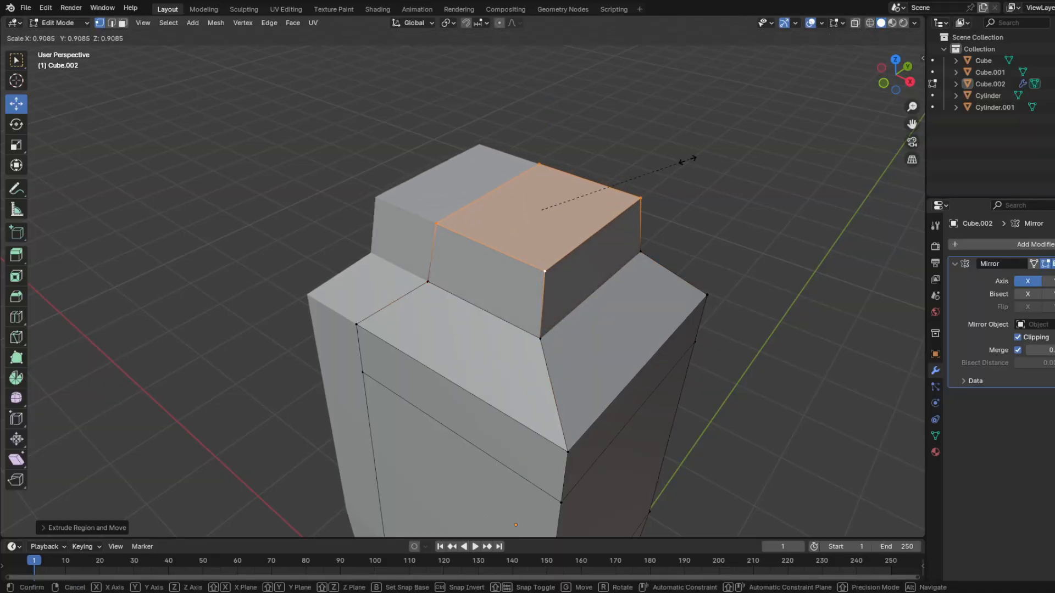
click(624, 188)
Step: Move the new top face's outer vertices inward along X and lower the face along Z to flatten the shoulders
click(589, 204)
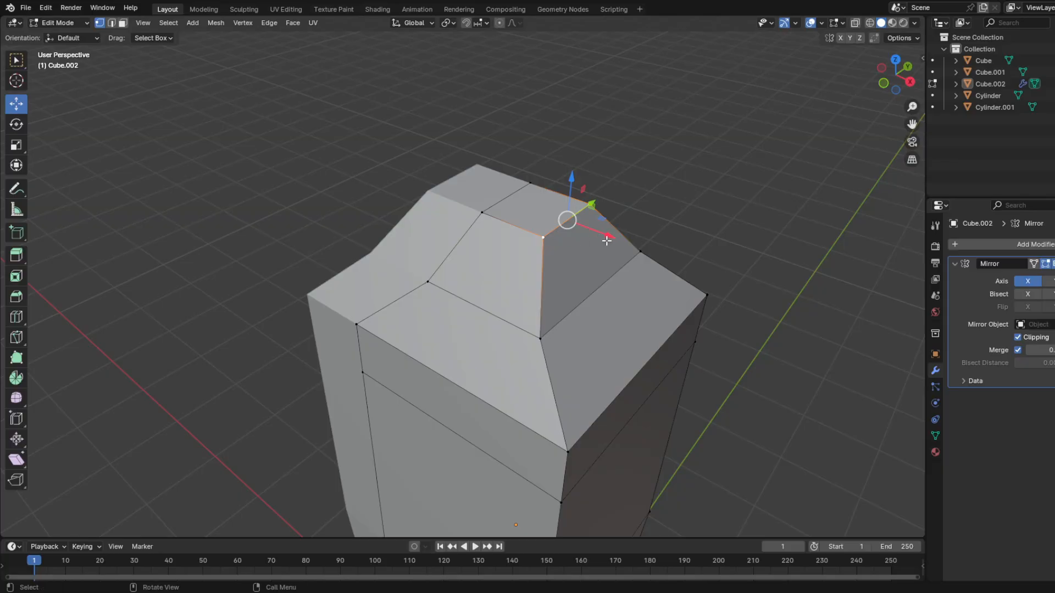
drag(607, 241, 522, 200)
middle_drag(522, 201, 560, 208)
shift+middle_drag(800, 37, 570, 199)
drag(553, 160, 552, 167)
Step: Extrude the small top face upward about 0.42 m as a neck and raise its end slightly along Z
key(e)
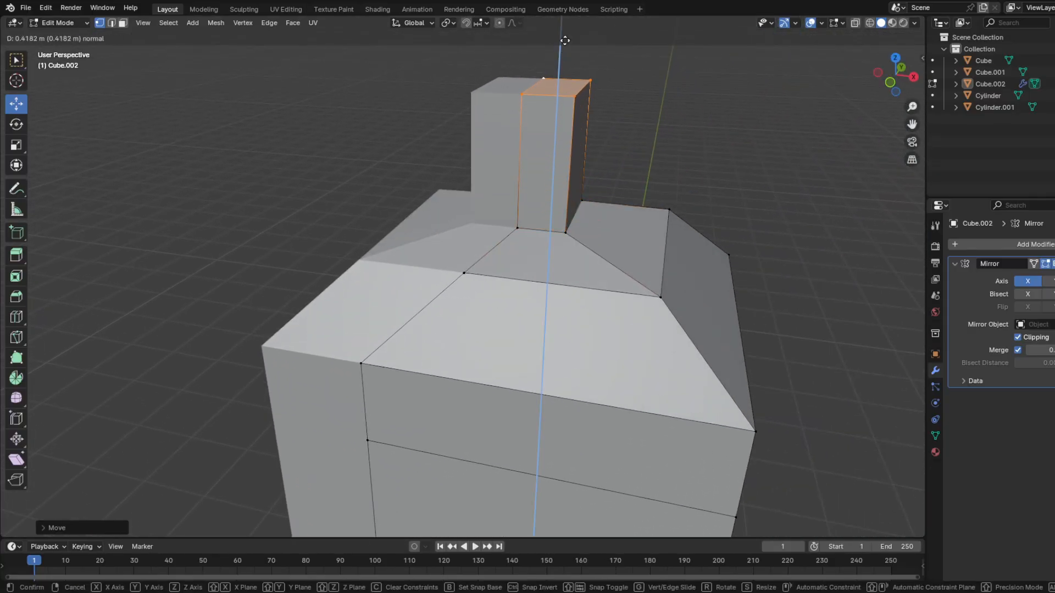
click(564, 41)
middle_drag(641, 155, 605, 232)
scroll(582, 197, down, 6)
scroll(520, 206, up, 1)
scroll(553, 251, up, 5)
scroll(553, 250, up, 2)
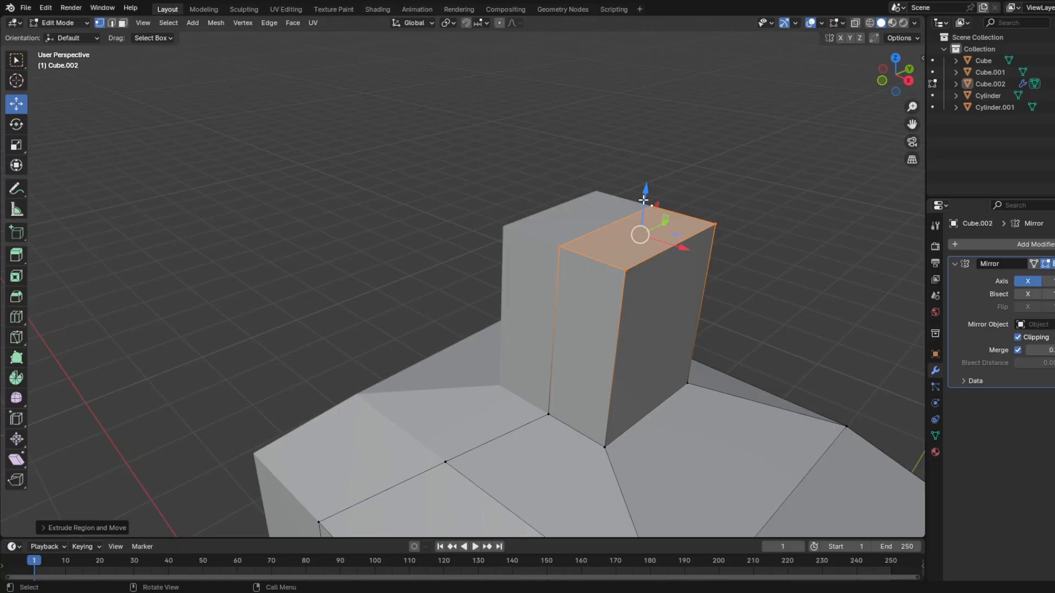
mouse_move(645, 195)
mouse_down()
mouse_move(653, 157)
mouse_move(642, 184)
mouse_up()
Step: Move the neck top's outer vertices slightly outward along X and lower its top face to shorten the neck
click(625, 259)
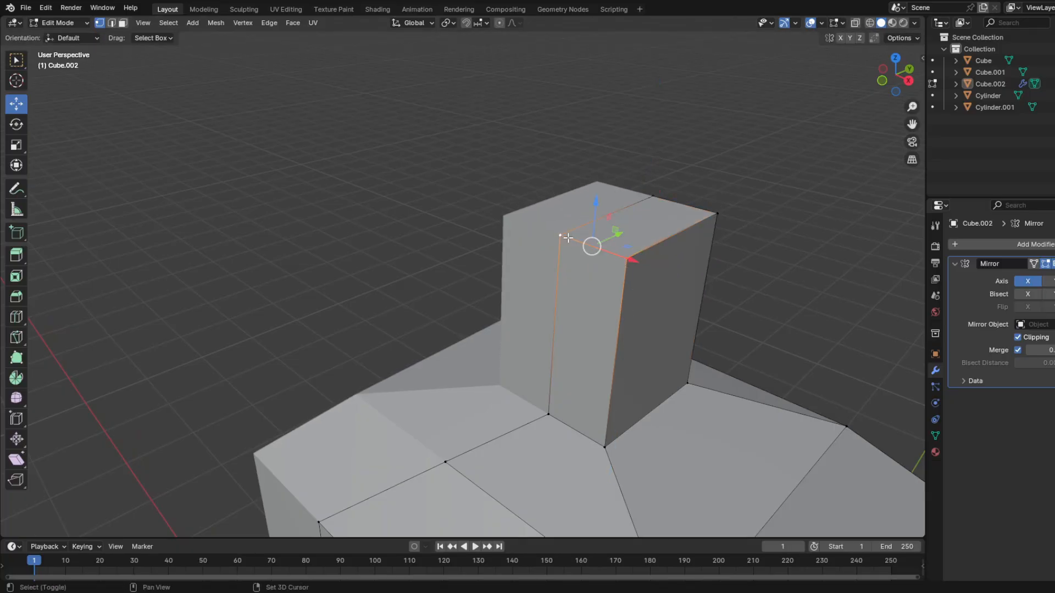
click(706, 223)
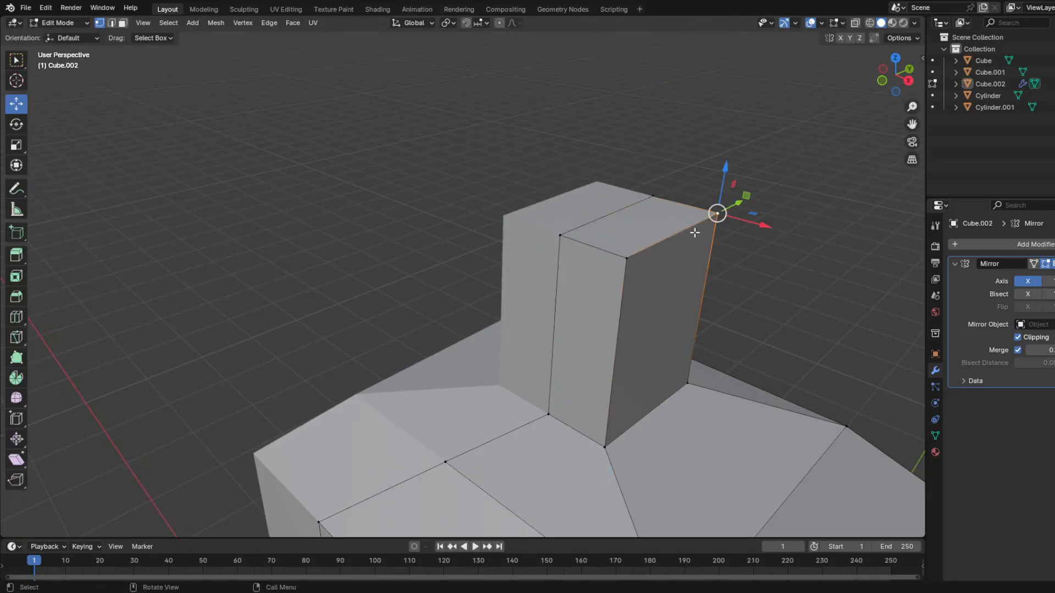
mouse_move(719, 247)
mouse_down()
mouse_move(747, 275)
mouse_move(727, 251)
mouse_up()
drag(746, 161, 477, 292)
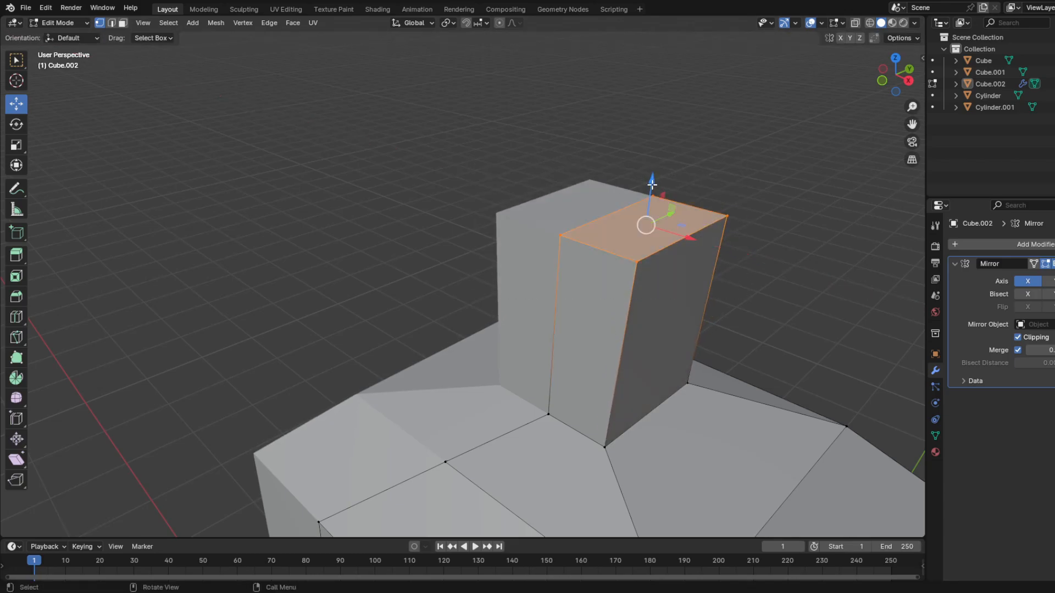
drag(652, 185, 646, 260)
Step: Extrude the neck's top face upward about 0.4 m and scale the new face outward to start the head
mouse_move(645, 260)
middle_down()
mouse_move(661, 236)
mouse_move(639, 248)
middle_up()
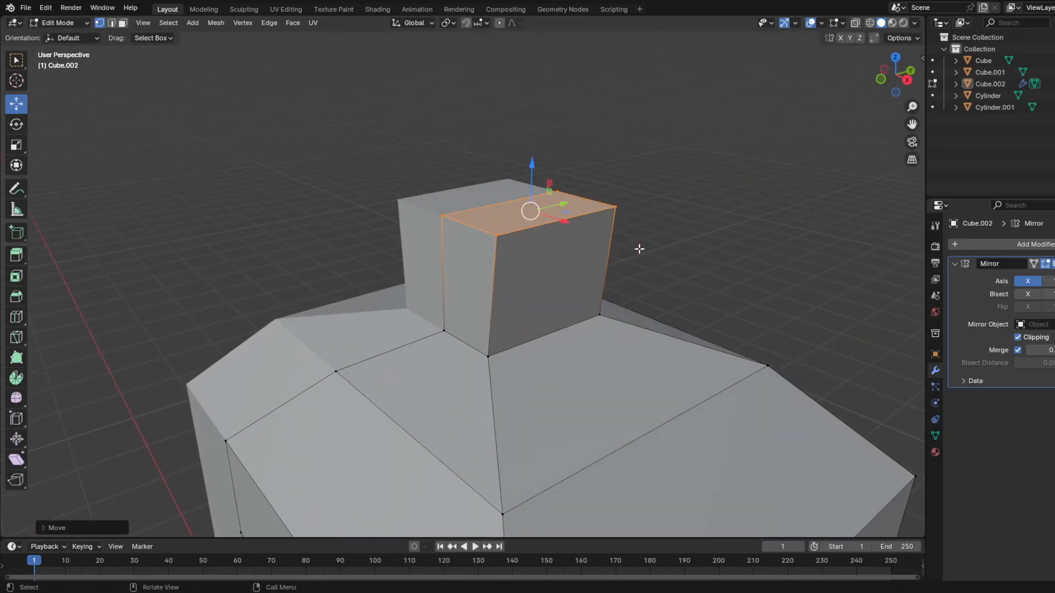
scroll(571, 206, down, 2)
key(e)
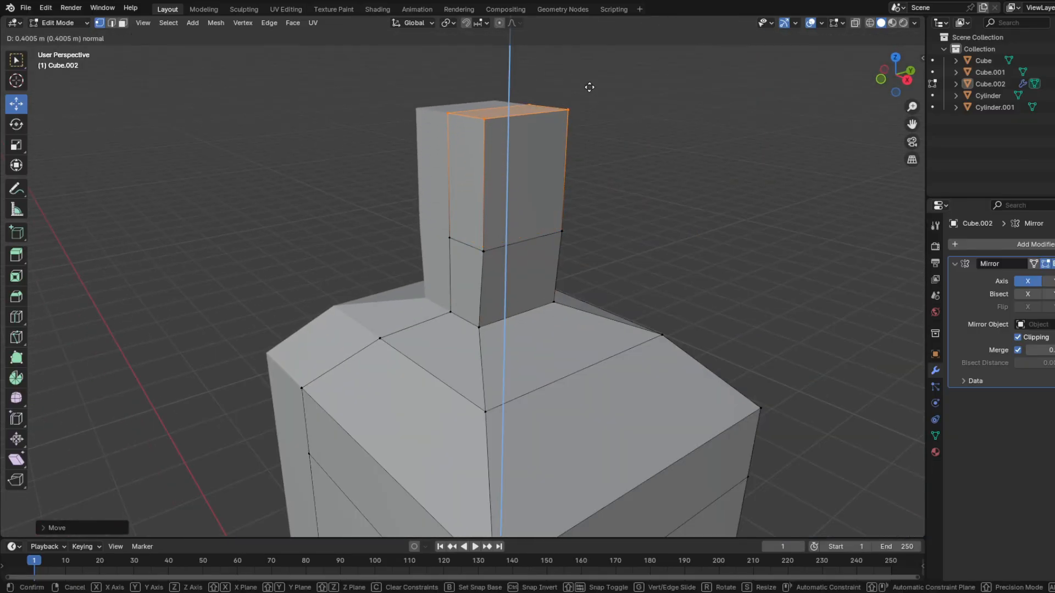
click(594, 99)
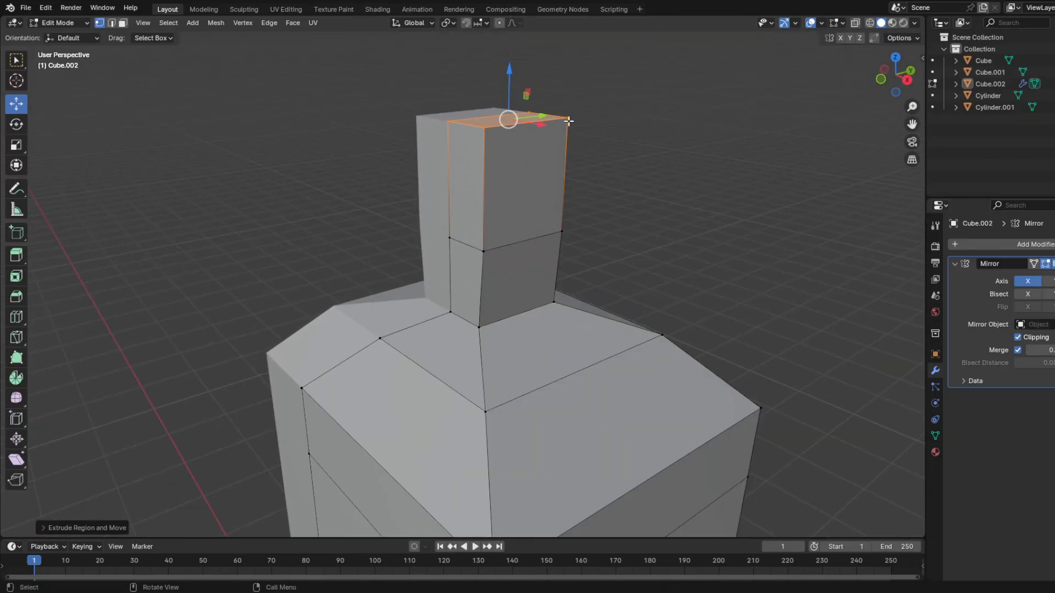
key(s)
click(607, 119)
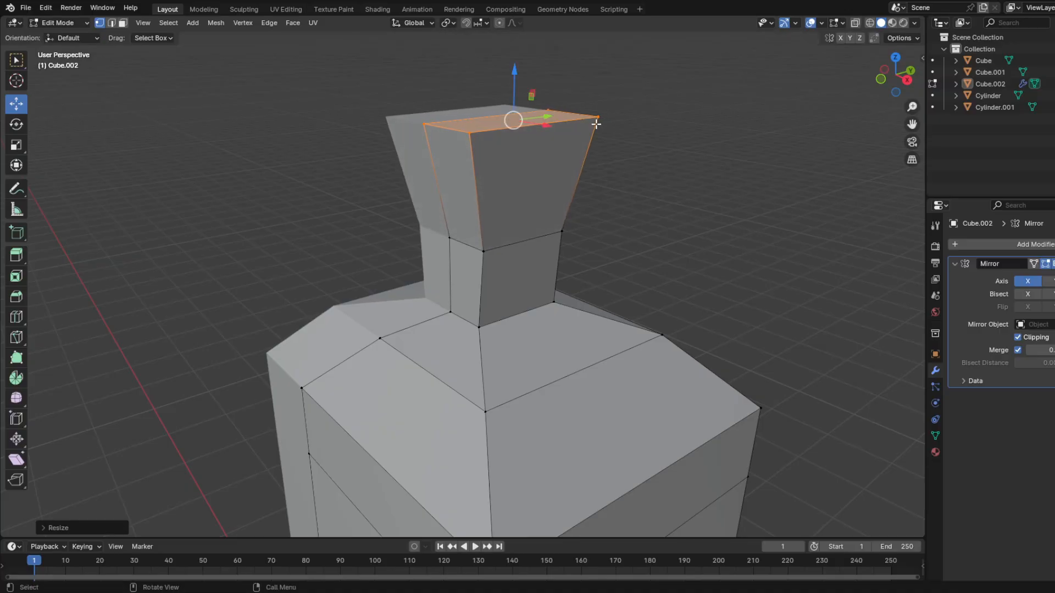
Step: Select the two outer vertices of the head's top face and move them outward along X
click(598, 122)
shift+click(473, 141)
drag(572, 131, 599, 149)
drag(571, 88, 579, 108)
drag(600, 151, 635, 159)
drag(602, 106, 621, 97)
Step: Select the two vertices on the head top's mirror line and raise them along Z
click(538, 109)
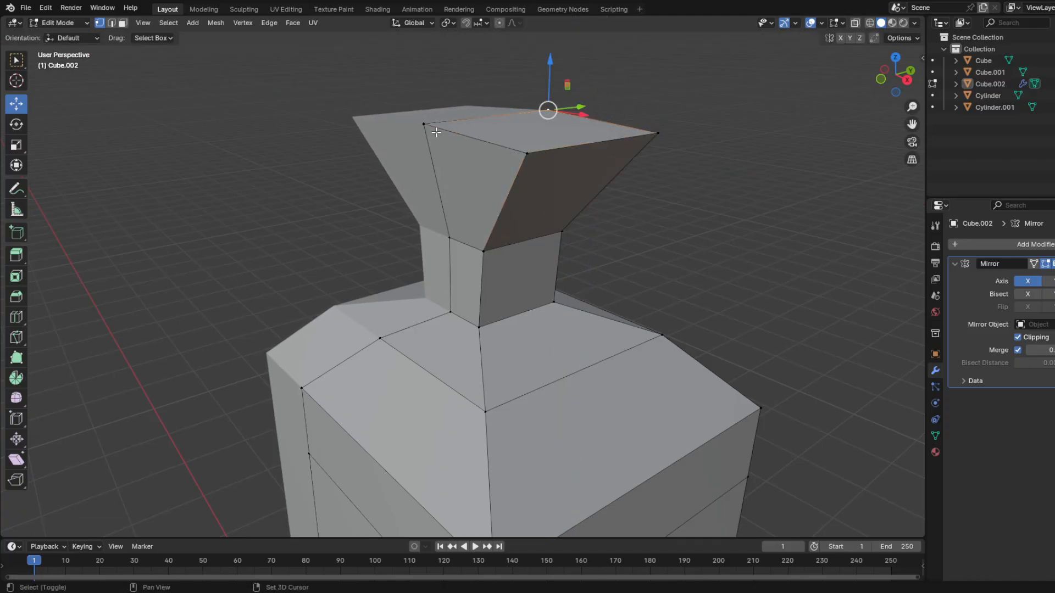
shift+click(431, 129)
drag(486, 68, 488, 48)
Step: Select the two outer vertices at the head's lower edge and move them outward along X to widen the jaw
mouse_move(566, 127)
middle_down()
mouse_move(591, 130)
mouse_move(552, 131)
middle_up()
key(alt+a)
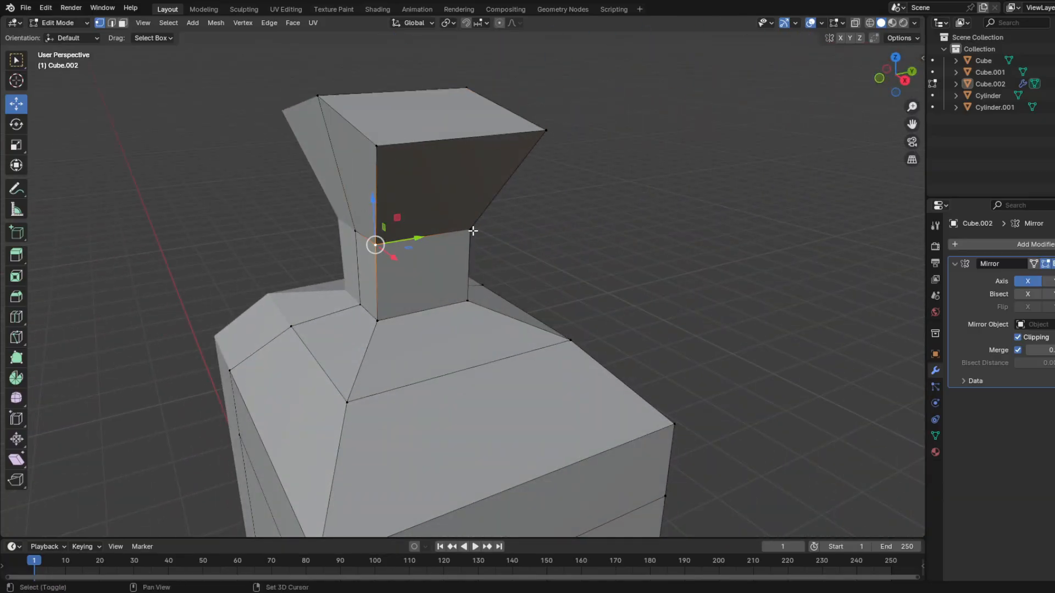
middle_drag(473, 230, 677, 243)
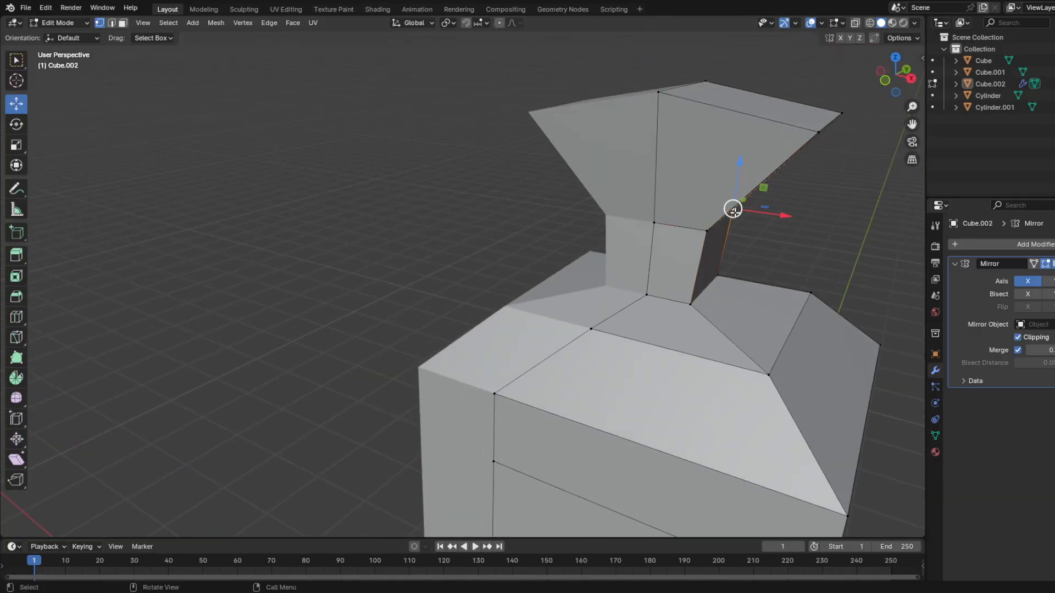
drag(764, 227, 831, 239)
middle_drag(831, 209, 826, 210)
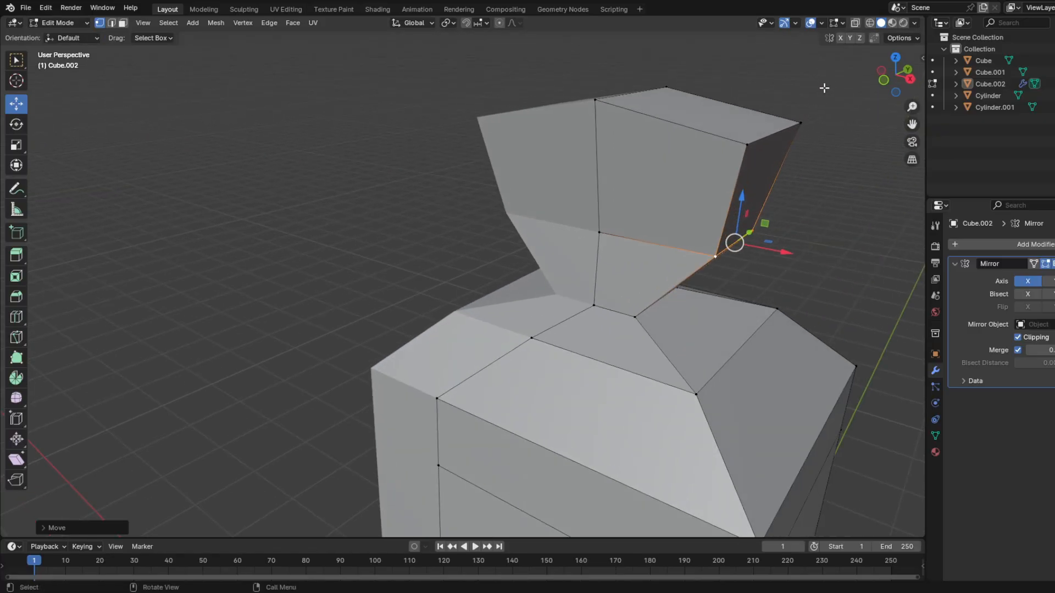
Step: Raise the head's outer top vertices along Z, raise the centre top pair too, and clear the selection
drag(832, 82, 722, 182)
drag(789, 80, 787, 59)
drag(678, 61, 582, 126)
drag(640, 54, 639, 27)
scroll(626, 332, down, 2)
middle_drag(627, 333, 610, 314)
click(570, 316)
scroll(643, 306, down, 3)
scroll(488, 237, up, 5)
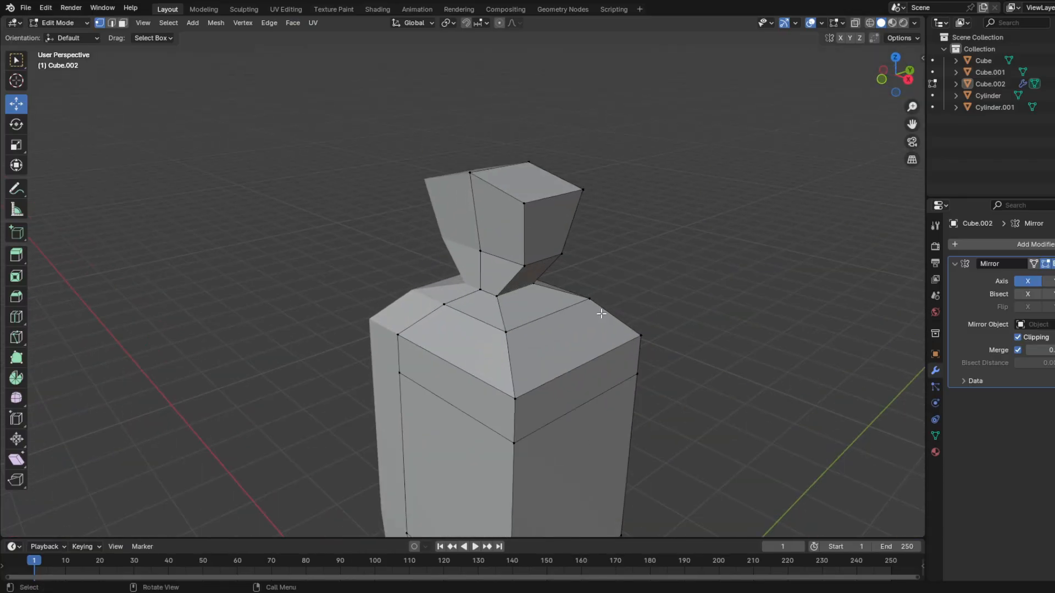
Step: Try repositioning the vertices around the neck and undo the changes
drag(507, 234, 484, 246)
click(491, 297)
drag(514, 284, 473, 252)
mouse_move(488, 268)
middle_down()
mouse_move(546, 254)
mouse_move(495, 256)
middle_up()
key(ctrl+z)
key(ctrl+z)
Step: Nudge the selected vertices around the neck slightly and clear the selection
middle_drag(685, 226, 592, 272)
drag(478, 230, 489, 237)
middle_drag(434, 308, 632, 283)
click(466, 387)
mouse_move(466, 387)
middle_down()
mouse_move(586, 381)
mouse_move(483, 384)
mouse_move(448, 352)
mouse_move(346, 357)
mouse_move(467, 376)
middle_up()
middle_drag(369, 384, 502, 440)
Step: Leave Edit Mode, select the whole figure, and move it down about 2.5 m along Z to the ground grid
key(Tab)
click(491, 430)
mouse_move(460, 387)
mouse_down()
mouse_move(461, 342)
mouse_move(465, 370)
mouse_up()
scroll(571, 409, down, 2)
middle_drag(588, 416, 523, 366)
scroll(542, 446, down, 3)
drag(444, 207, 444, 289)
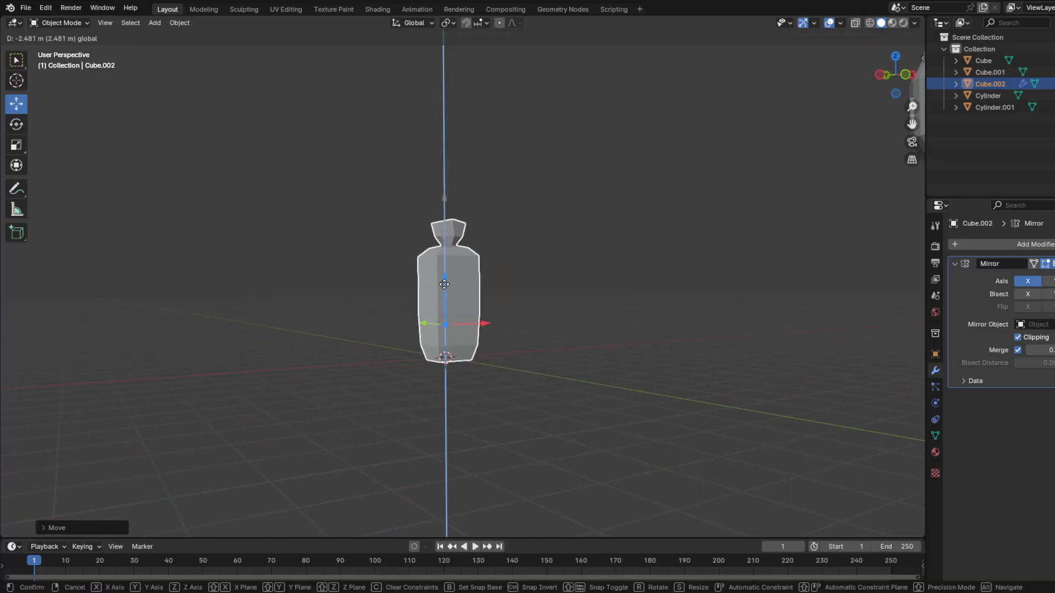
Step: Return to Edit Mode and select the face on the underside of the body
scroll(433, 393, up, 6)
key(Tab)
shift+middle_drag(580, 443, 502, 460)
drag(502, 459, 364, 388)
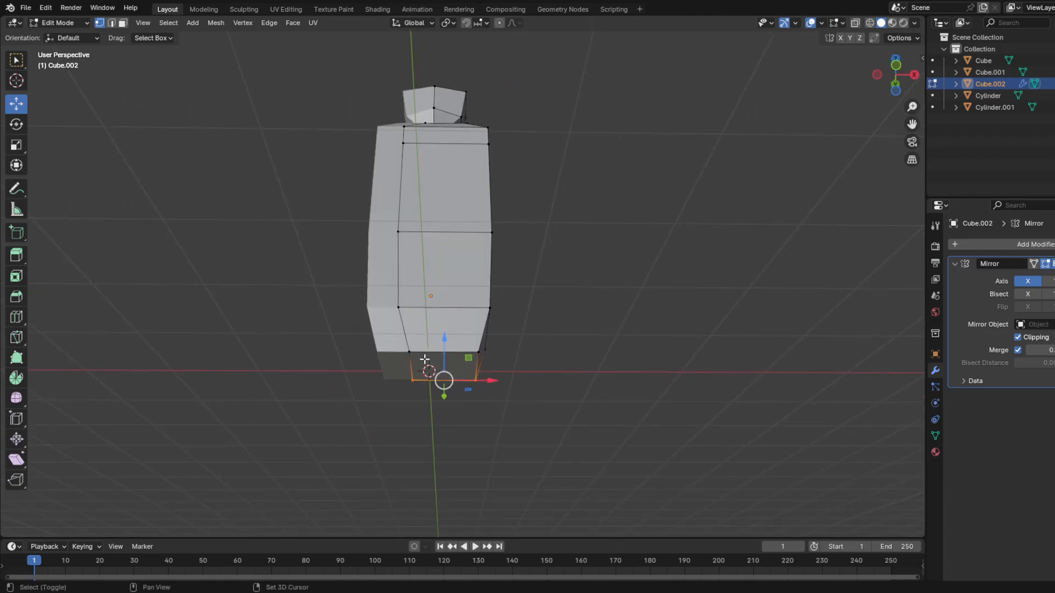
middle_drag(482, 357, 572, 318)
Step: Try extruding the body's underside face downward about 0.3 m
key(e)
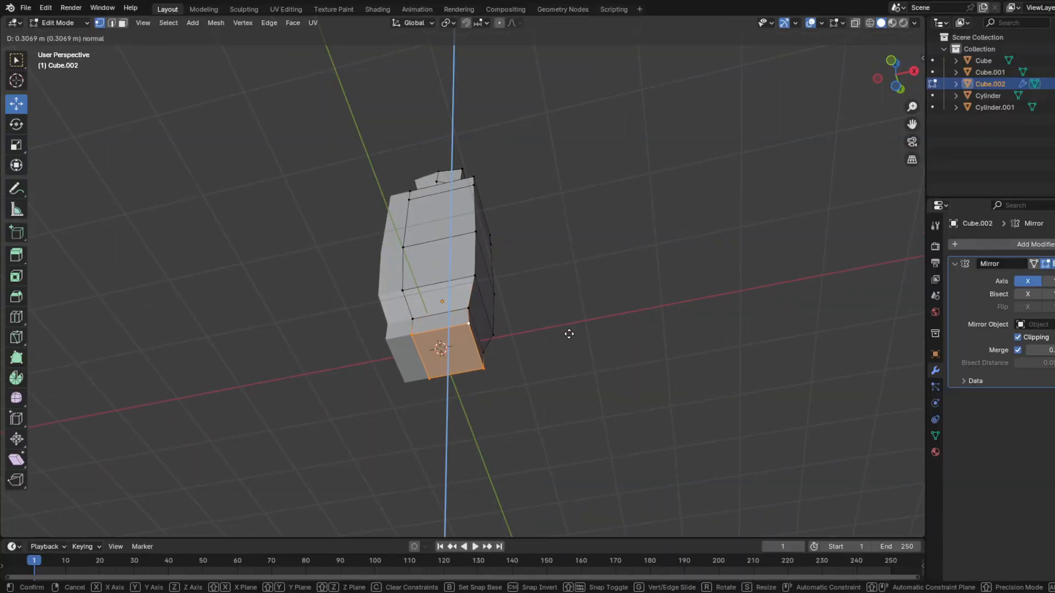
click(572, 327)
scroll(558, 331, up, 2)
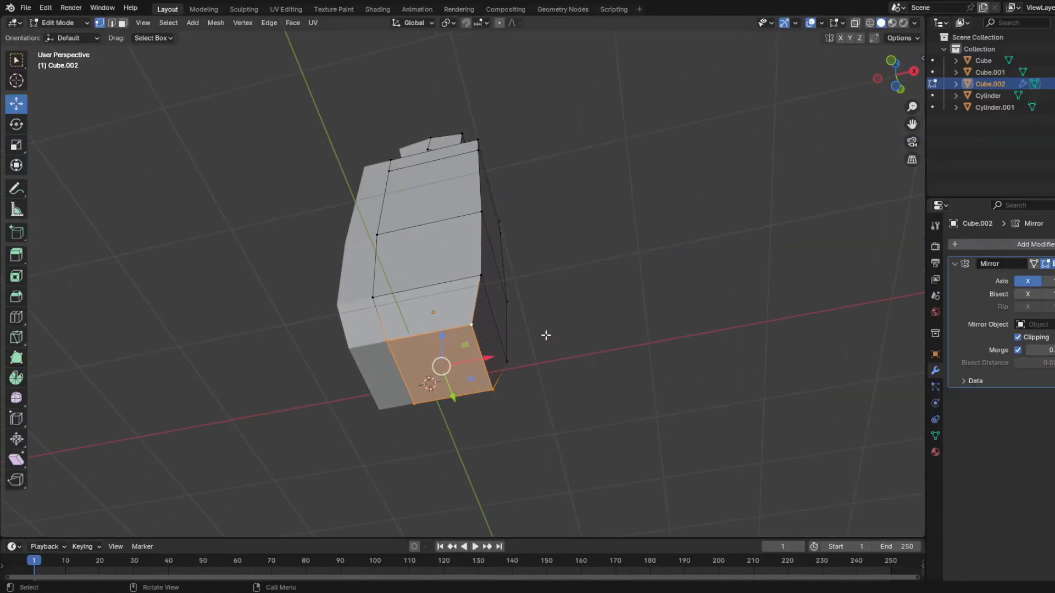
Step: Extrude the body's underside face downward about 0.25 m and scale the new face to about 0.57
key(s)
click(556, 333)
key(e)
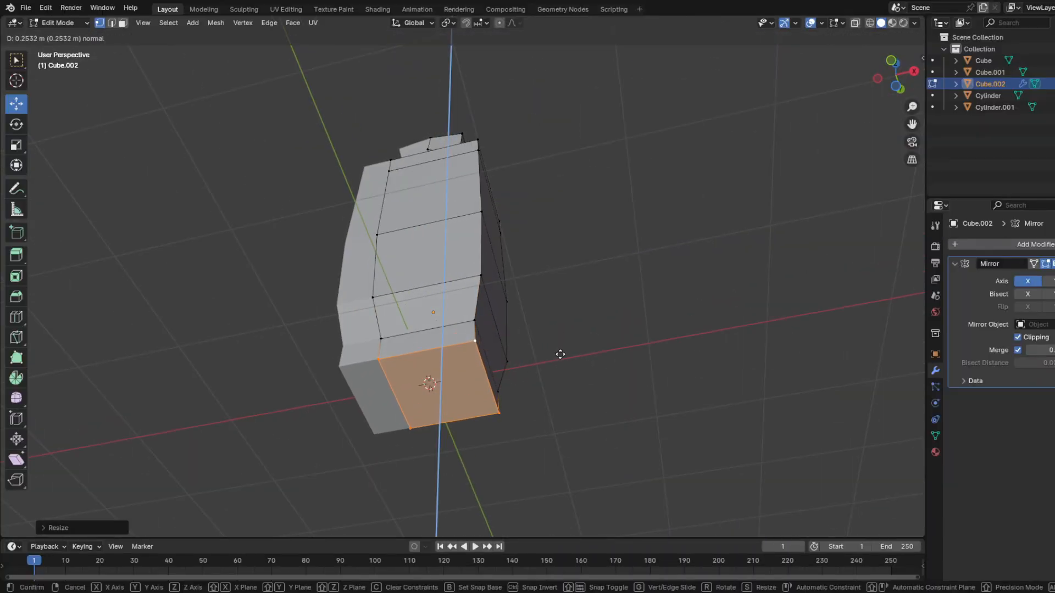
click(560, 356)
key(s)
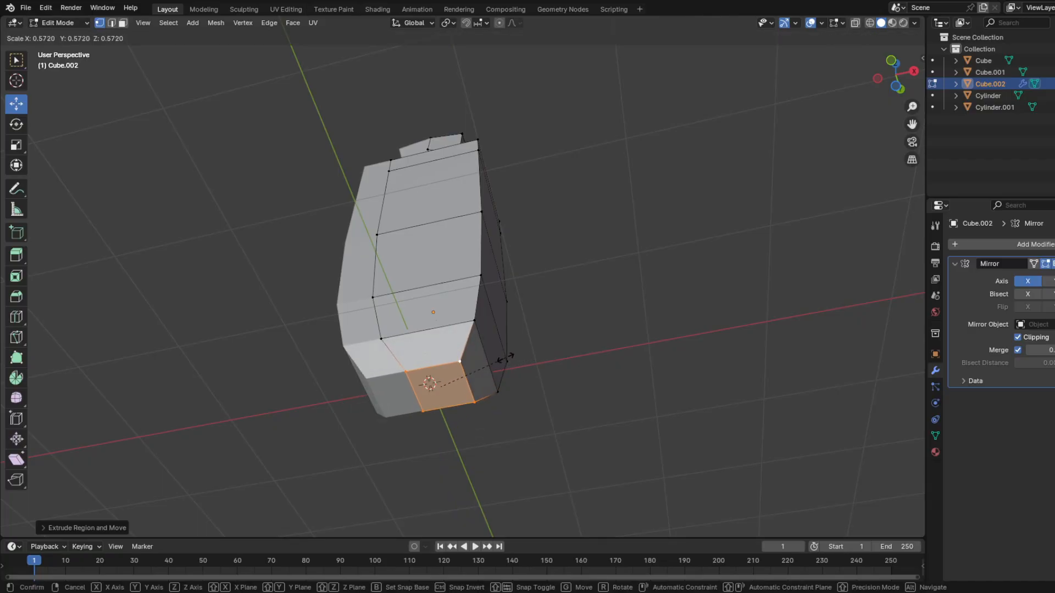
click(506, 356)
Step: Try moving the narrowed underside face outward along X and down along Z
key(g)
key(x)
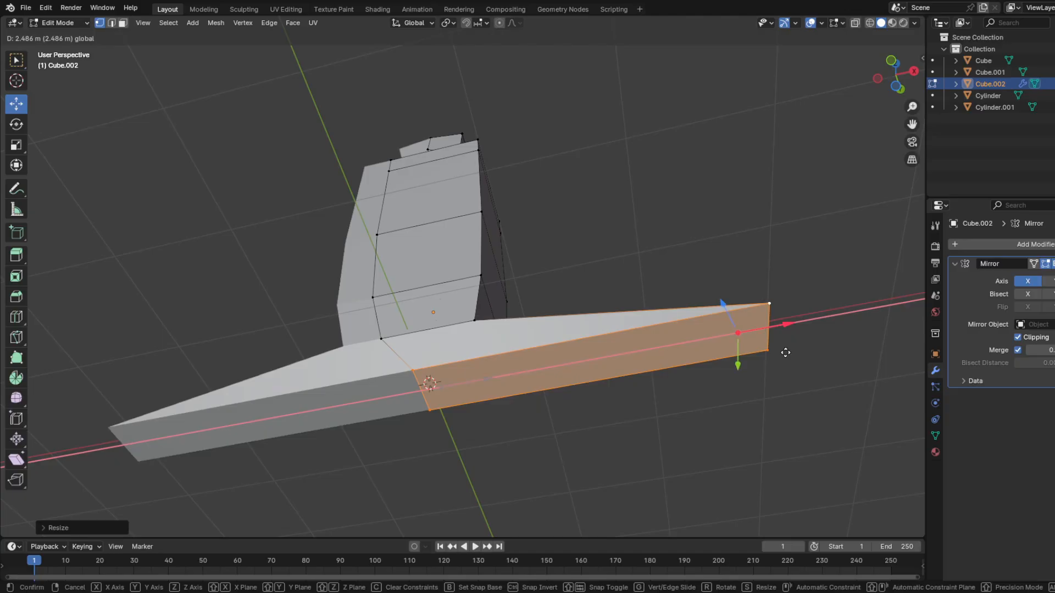
click(592, 387)
key(g)
key(z)
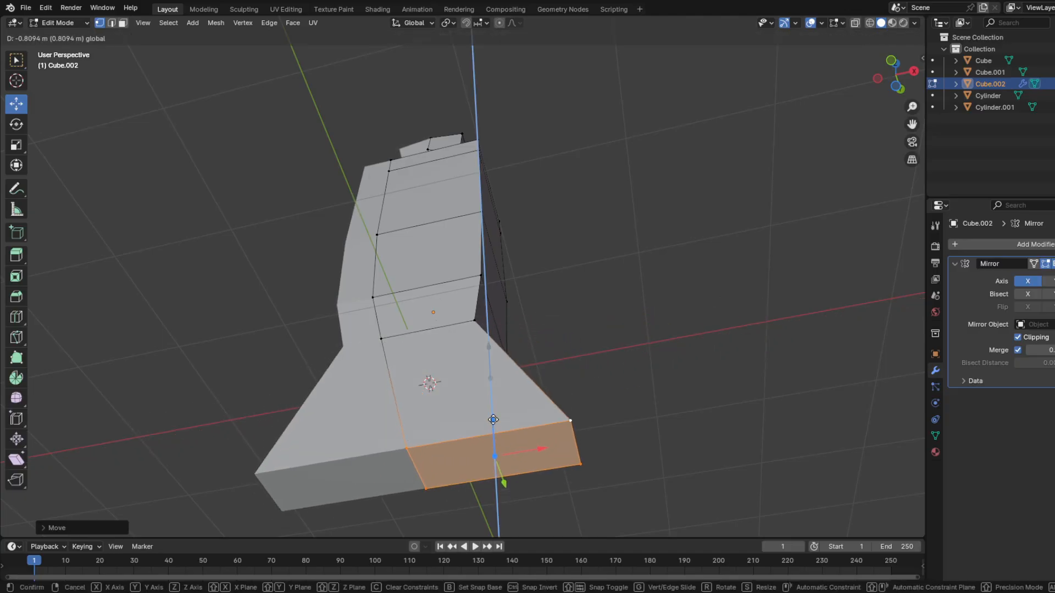
click(560, 371)
key(ctrl+z)
key(ctrl+z)
Step: Try extruding the slanted side face of the lower body outward about 1.7 m as a leg and repositioning its end
mouse_move(559, 371)
middle_down()
mouse_move(609, 423)
mouse_move(566, 388)
middle_up()
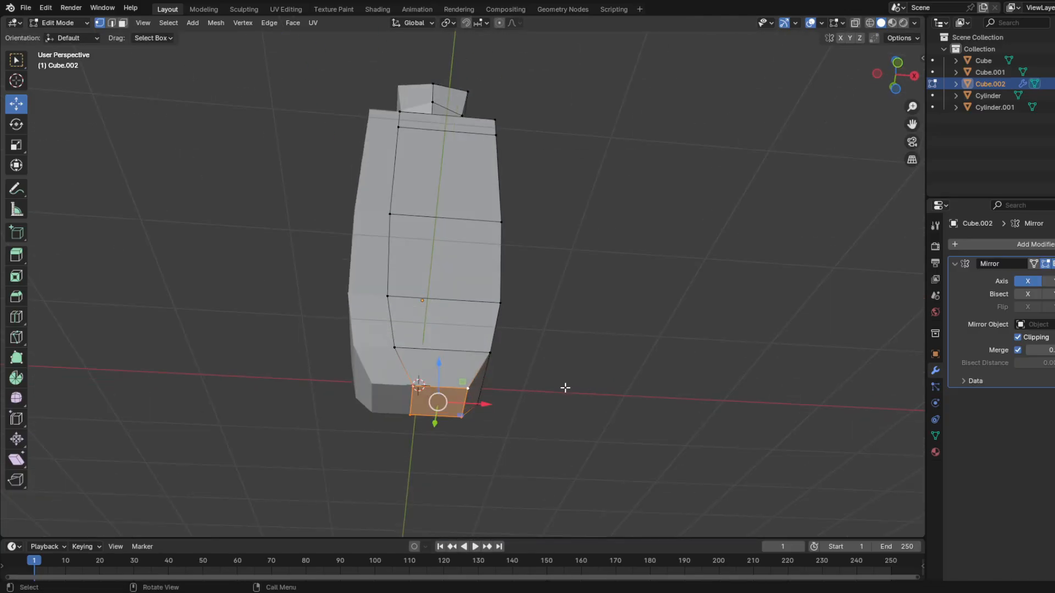
middle_drag(482, 434, 478, 426)
scroll(475, 404, up, 2)
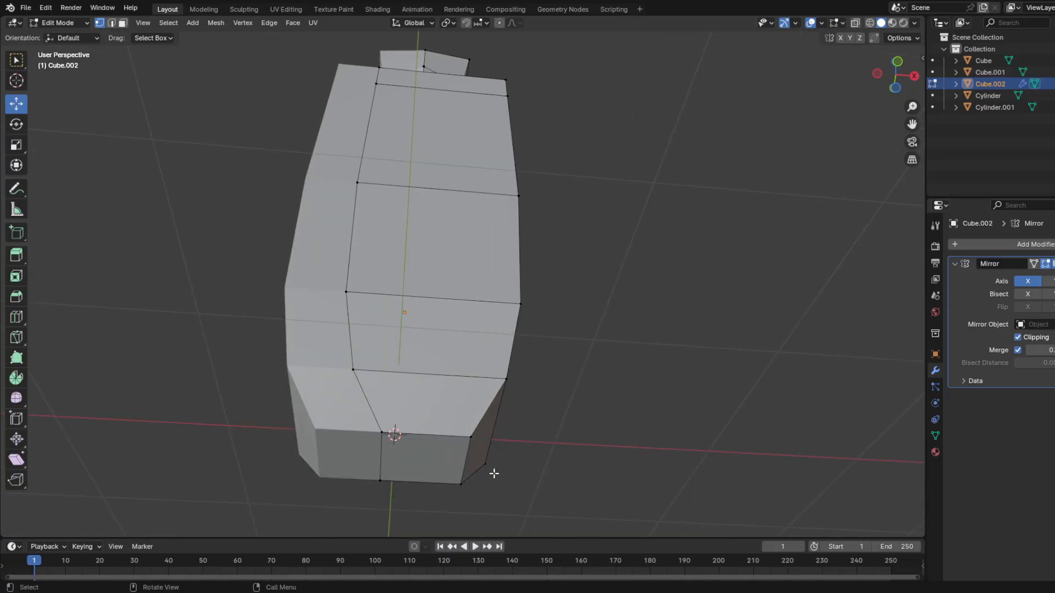
middle_drag(509, 416, 455, 443)
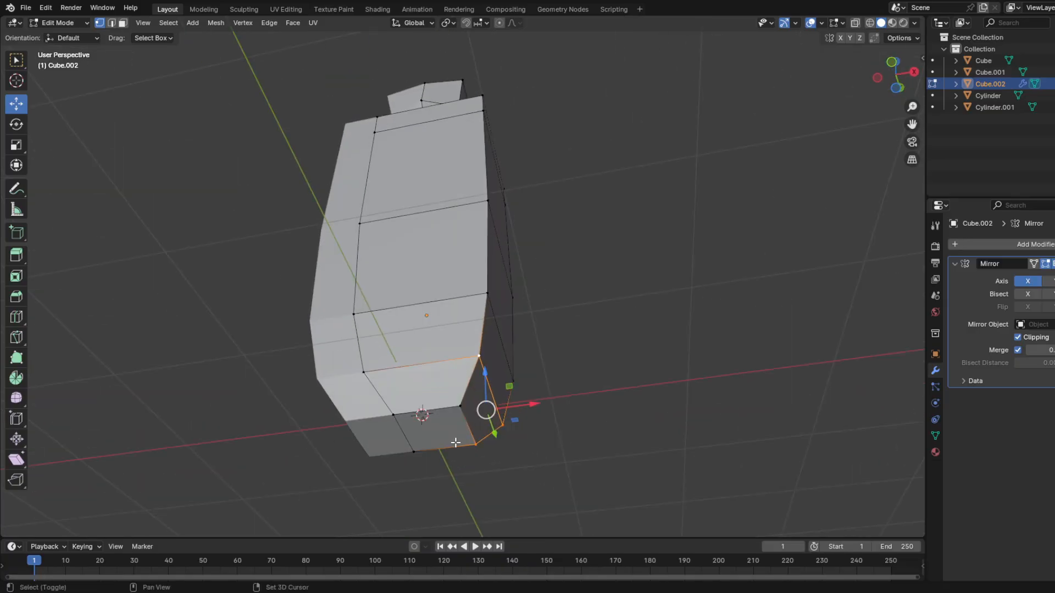
key(e)
scroll(517, 410, down, 2)
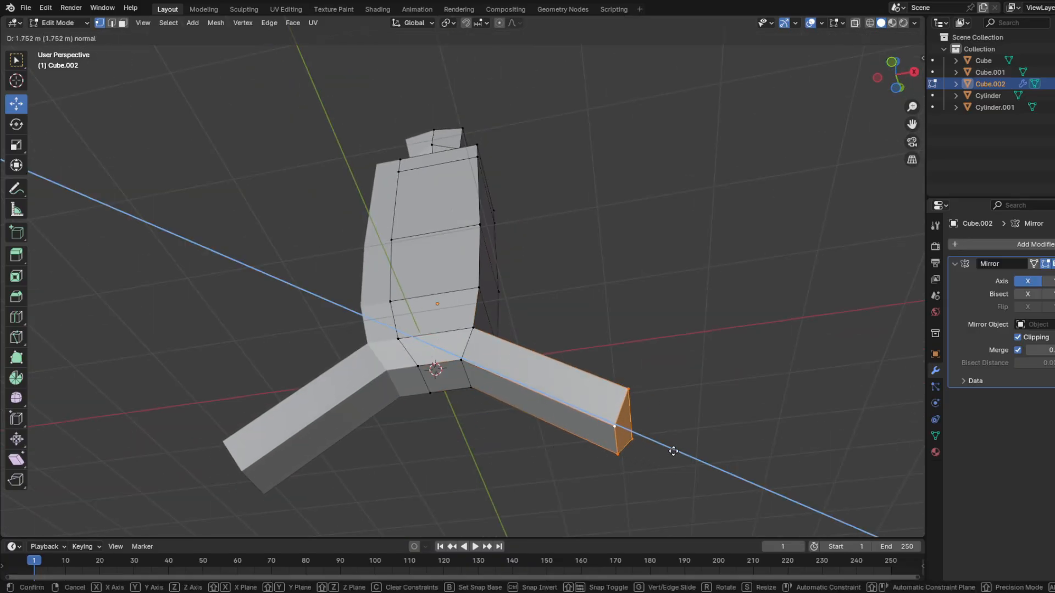
click(653, 423)
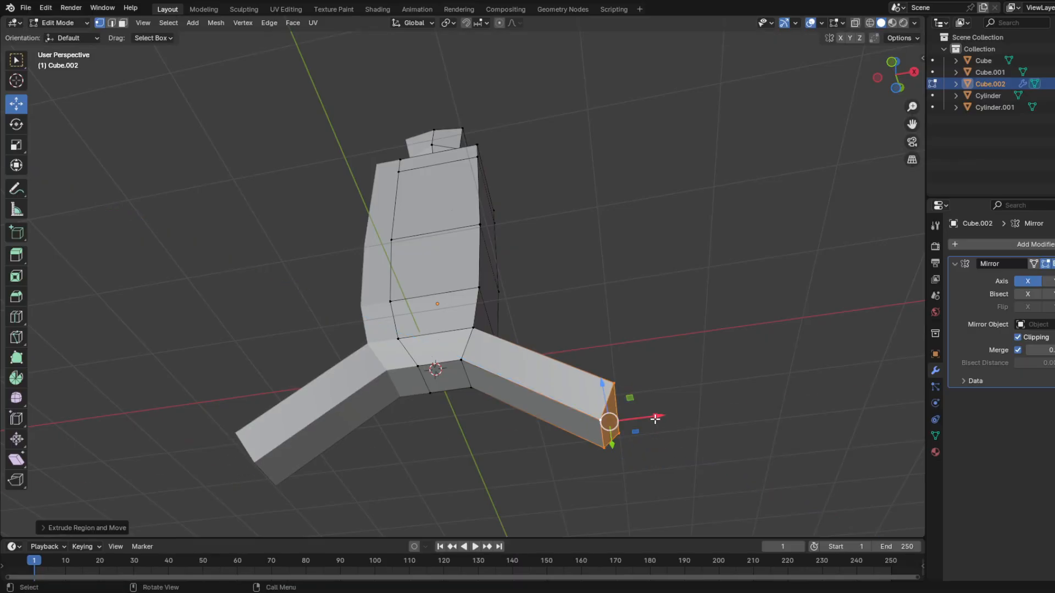
key(g)
click(522, 454)
middle_drag(151, 236, 328, 303)
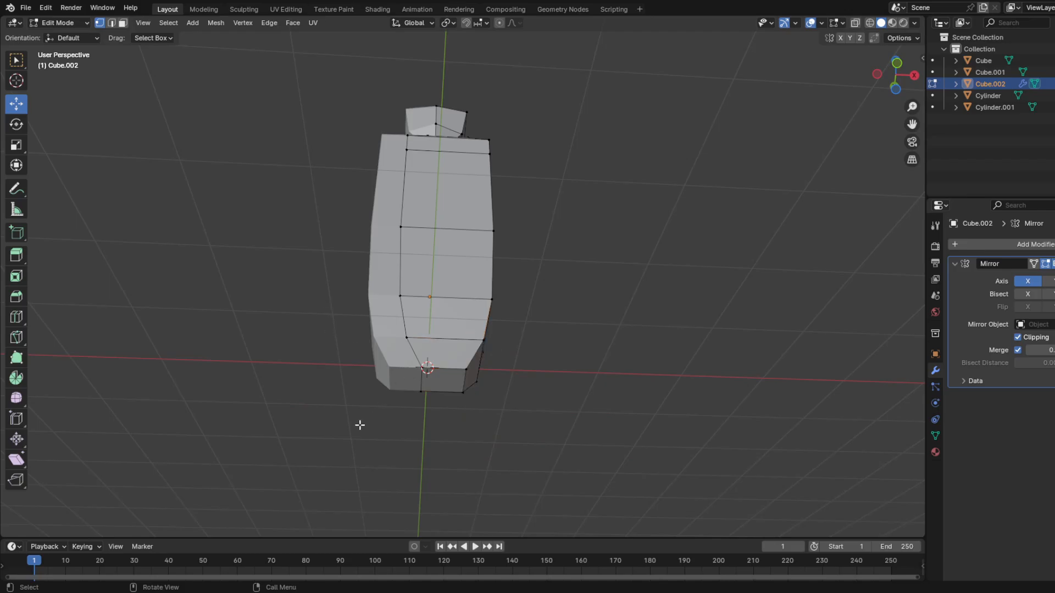
Step: Select the underside face of the lower body, move it down along Z, and clear the selection
scroll(407, 425, up, 1)
middle_drag(425, 436, 482, 438)
shift+click(392, 395)
shift+click(403, 442)
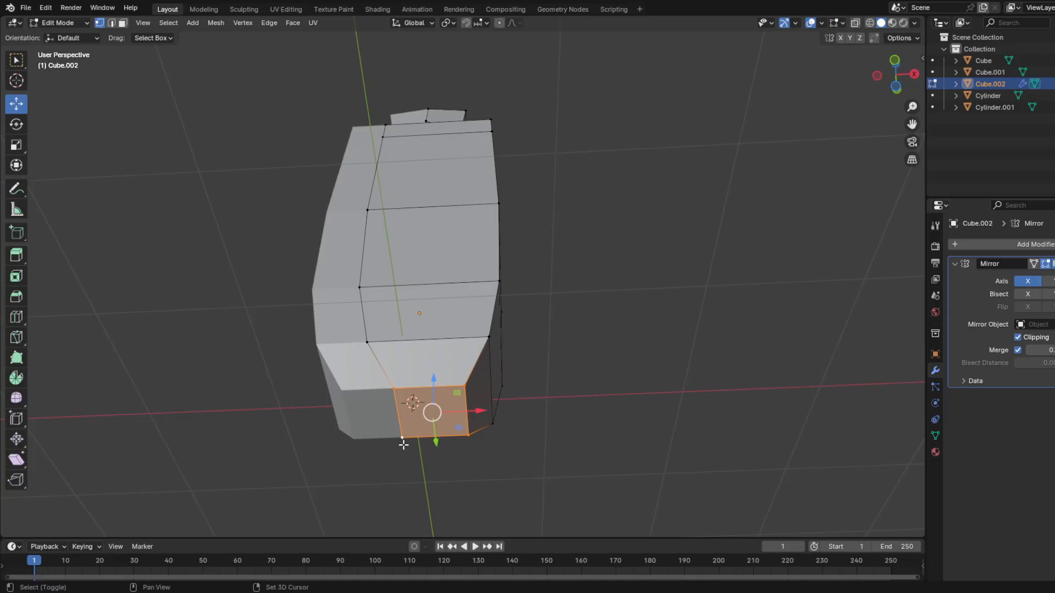
scroll(434, 414, down, 2)
mouse_move(434, 387)
middle_down()
mouse_move(455, 407)
mouse_move(443, 390)
middle_up()
scroll(444, 389, down, 2)
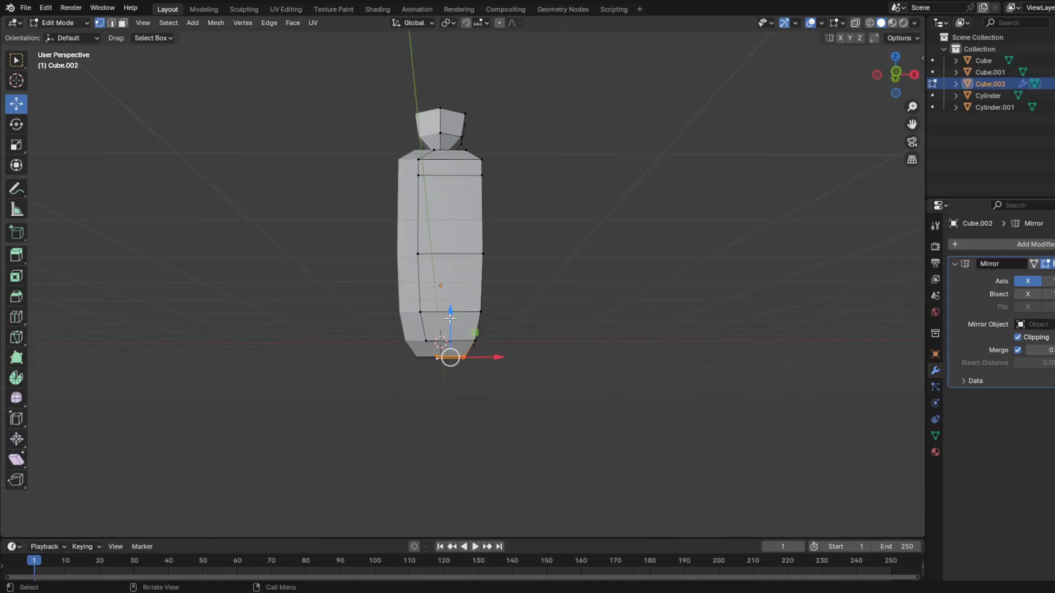
drag(450, 318, 448, 362)
middle_drag(447, 361, 506, 372)
click(533, 346)
middle_drag(424, 361, 419, 372)
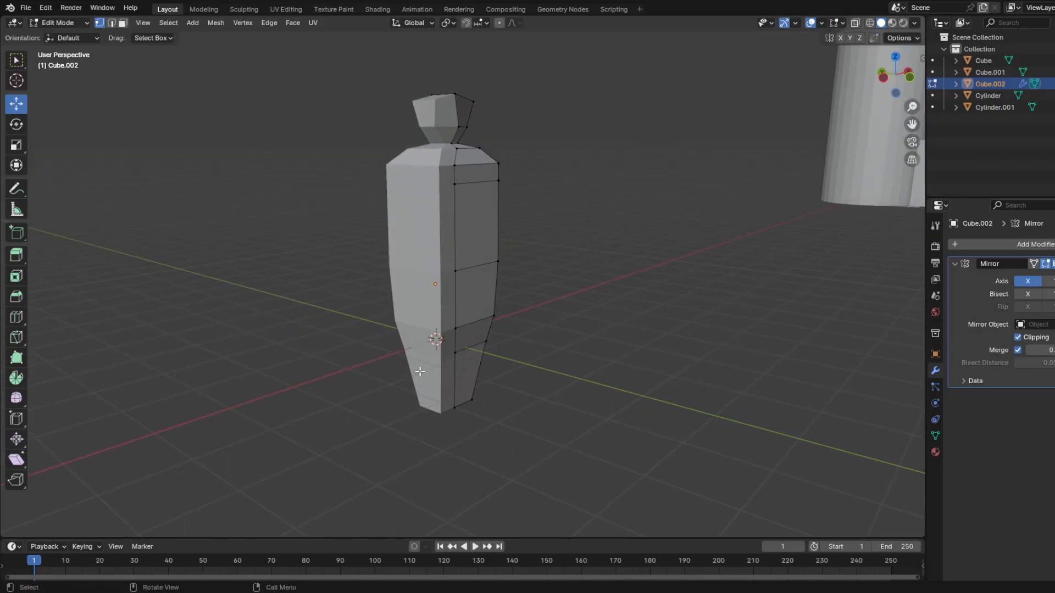
Step: Select the narrow face on the side of the upper torso below the shoulder and scale it slightly
middle_drag(394, 261, 521, 211)
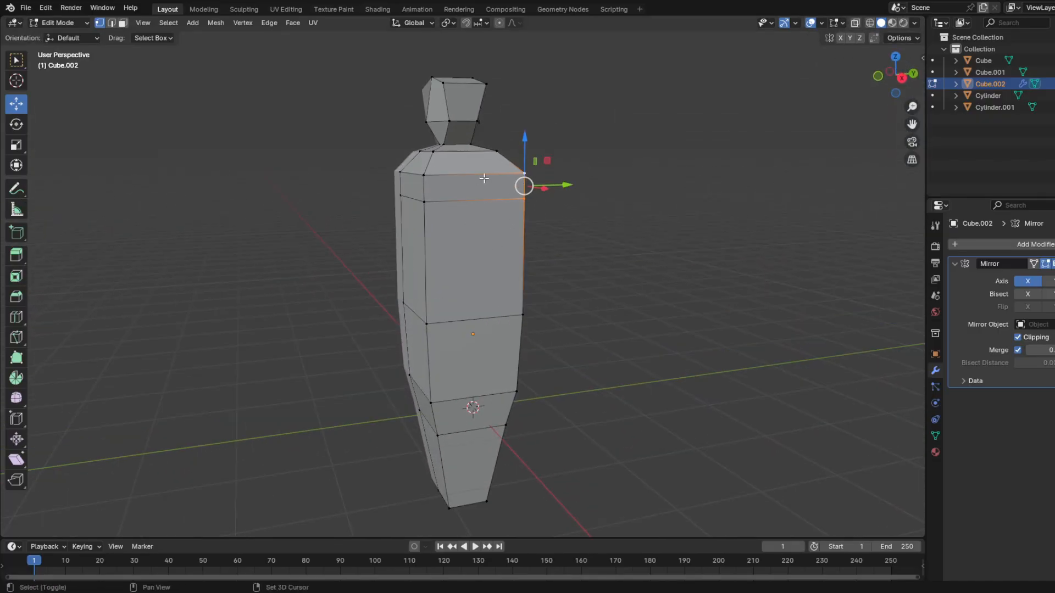
shift+click(433, 199)
shift+click(427, 178)
middle_drag(484, 226, 519, 242)
key(s)
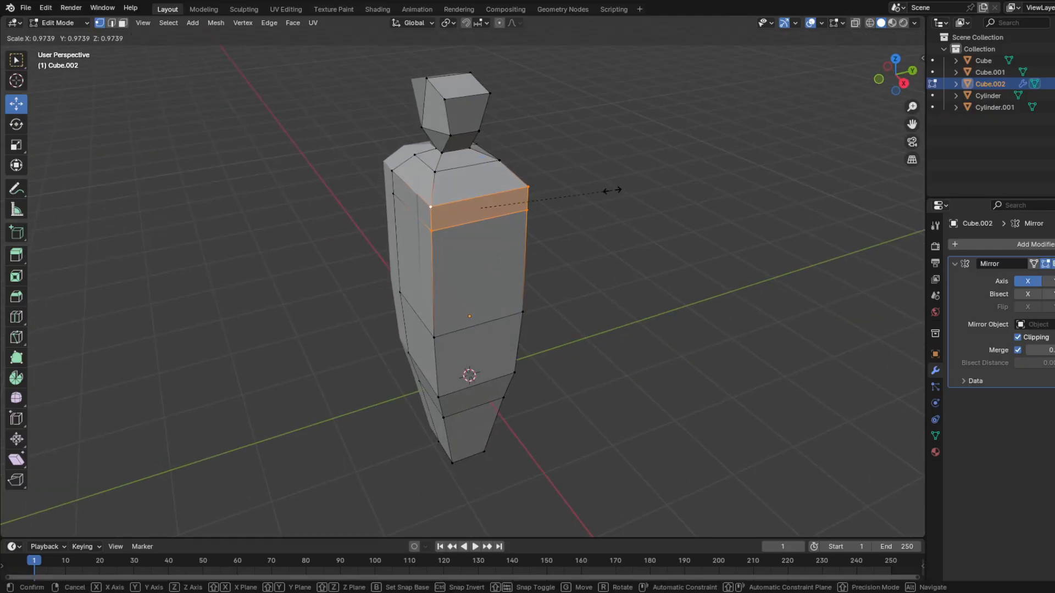
click(615, 190)
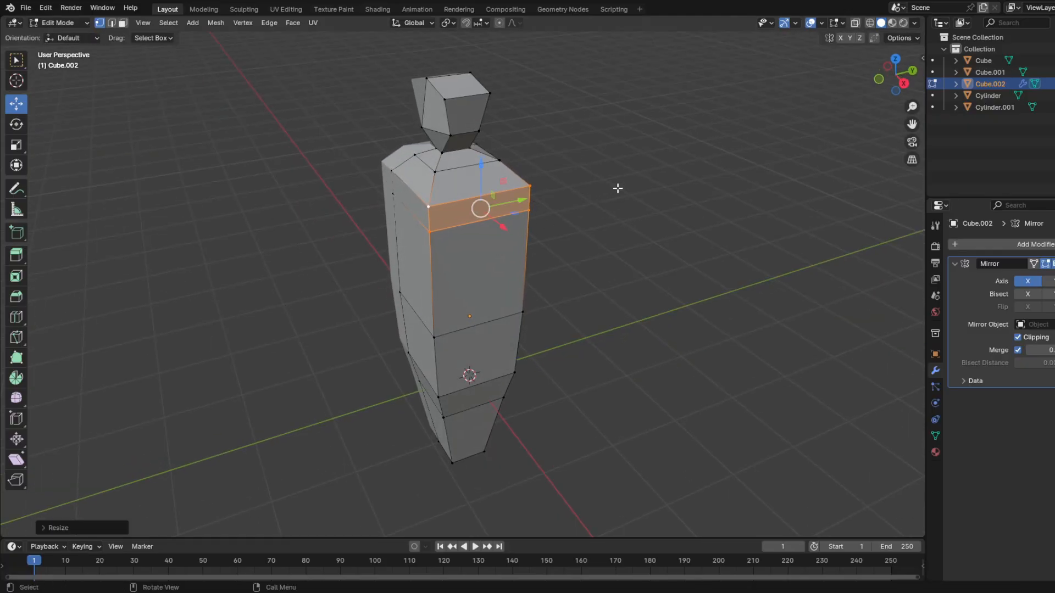
Step: Try extruding the upper side face, scaling it to about 0.55, and pulling it outward along X as an arm stub
key(e)
key(s)
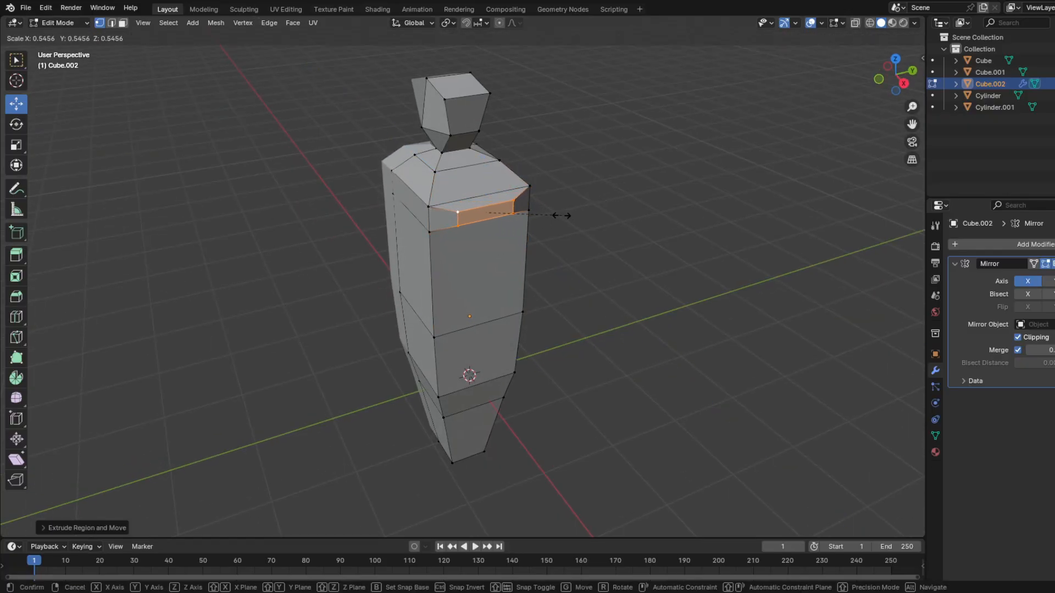
click(561, 216)
middle_drag(561, 182, 597, 173)
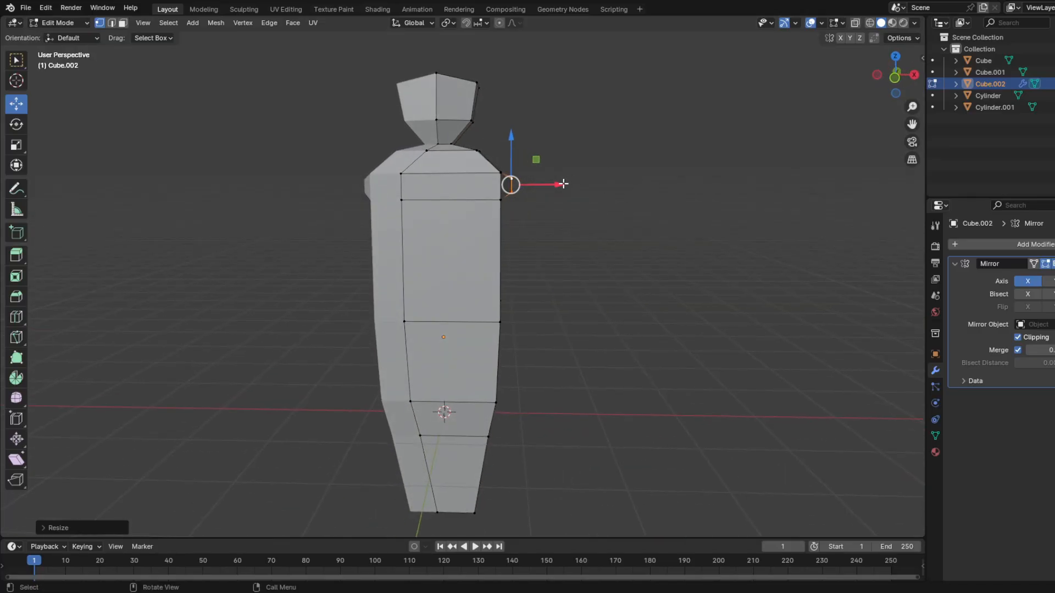
drag(564, 184, 622, 179)
Step: Try rotating the arm stub's end face and extruding a second arm segment down and outward
click(16, 125)
middle_drag(292, 221, 623, 195)
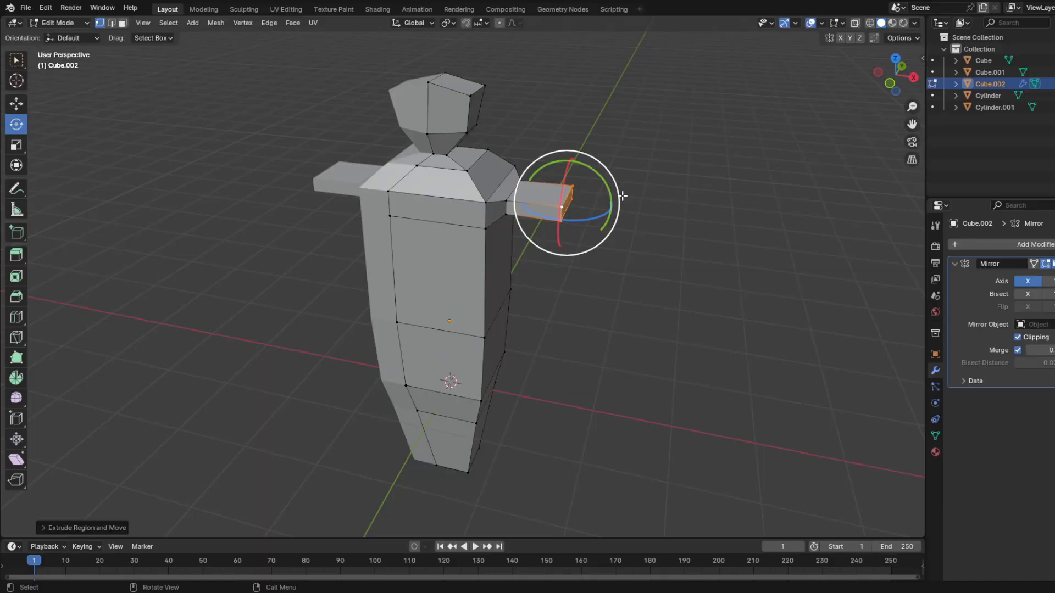
mouse_move(605, 186)
mouse_down()
mouse_move(622, 217)
mouse_move(589, 197)
mouse_up()
click(17, 103)
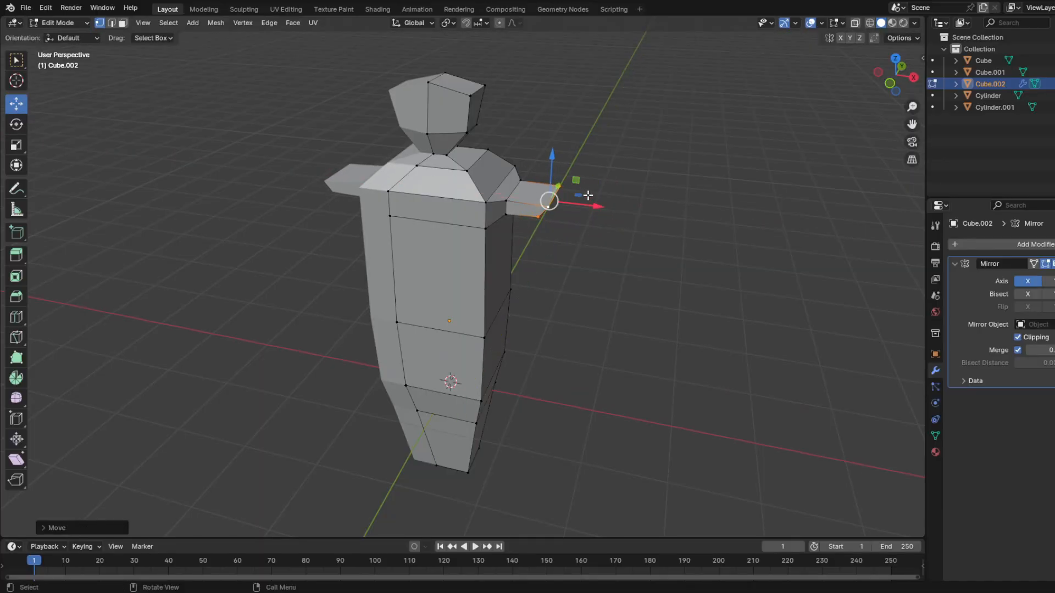
drag(554, 157, 603, 227)
key(z)
click(613, 239)
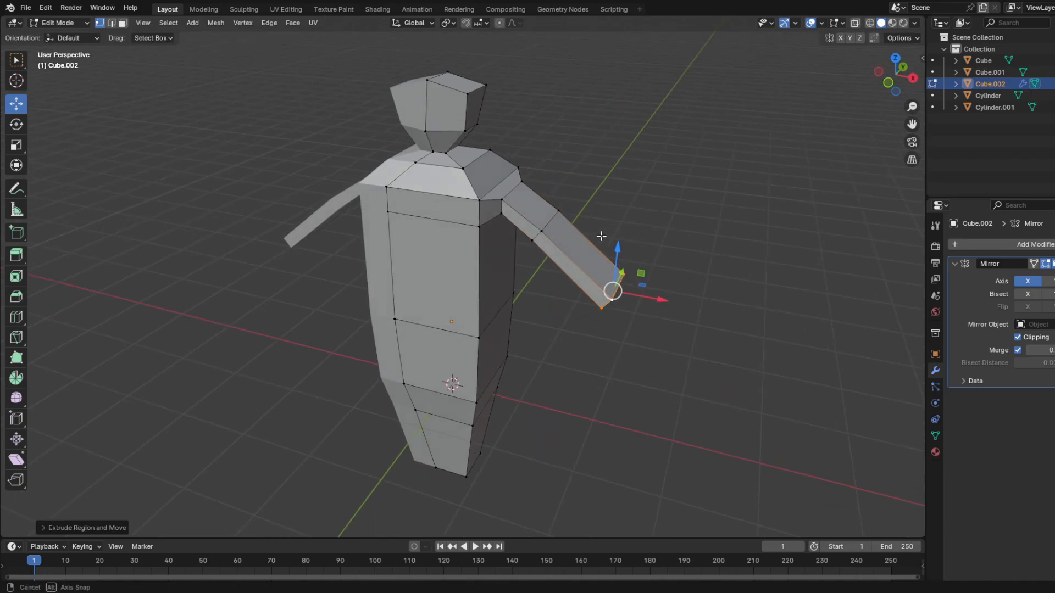
Step: Try stretching the arm horizontally outward about 1.9 m along X
middle_drag(607, 236, 549, 231)
key(g)
key(x)
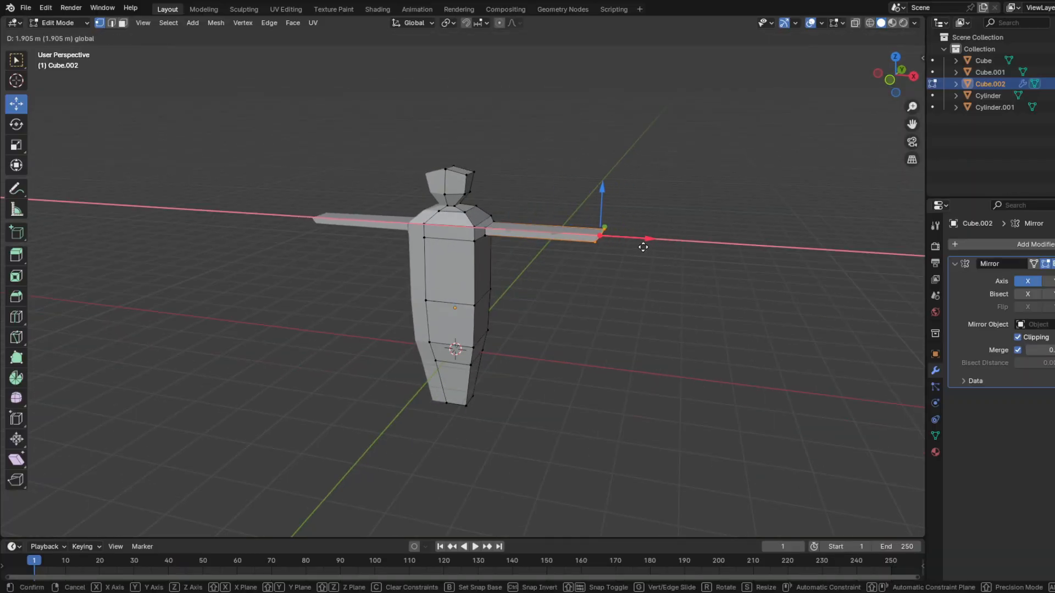
click(647, 247)
Step: Try selecting the arm's end vertices, pulling them inward along X, and scaling the end smaller
middle_drag(648, 285, 561, 307)
key(Tab)
key(Tab)
drag(579, 211, 497, 309)
middle_drag(511, 292, 495, 308)
scroll(483, 291, up, 4)
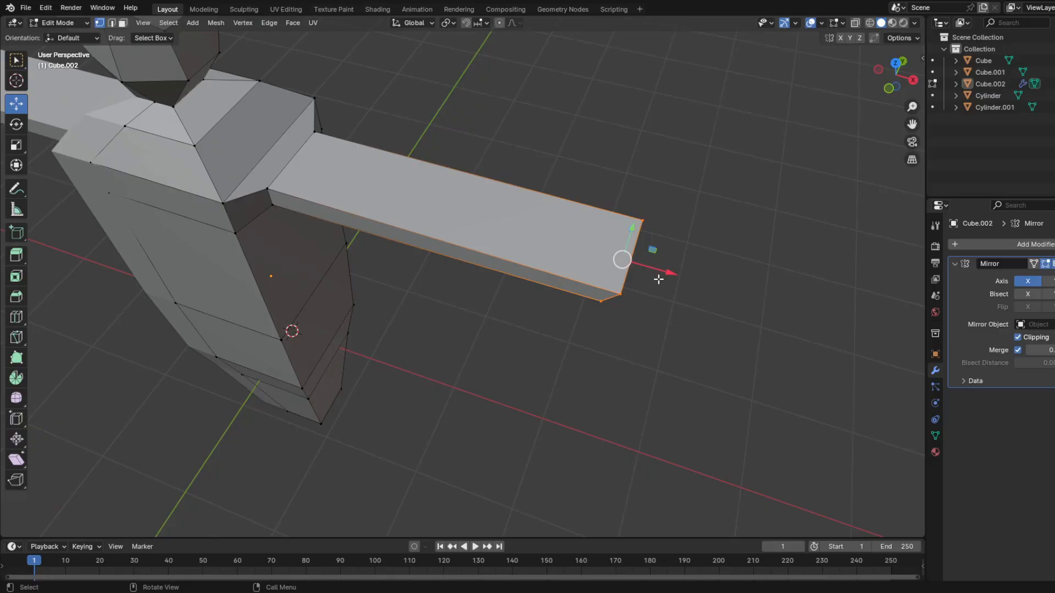
drag(661, 278, 531, 218)
key(s)
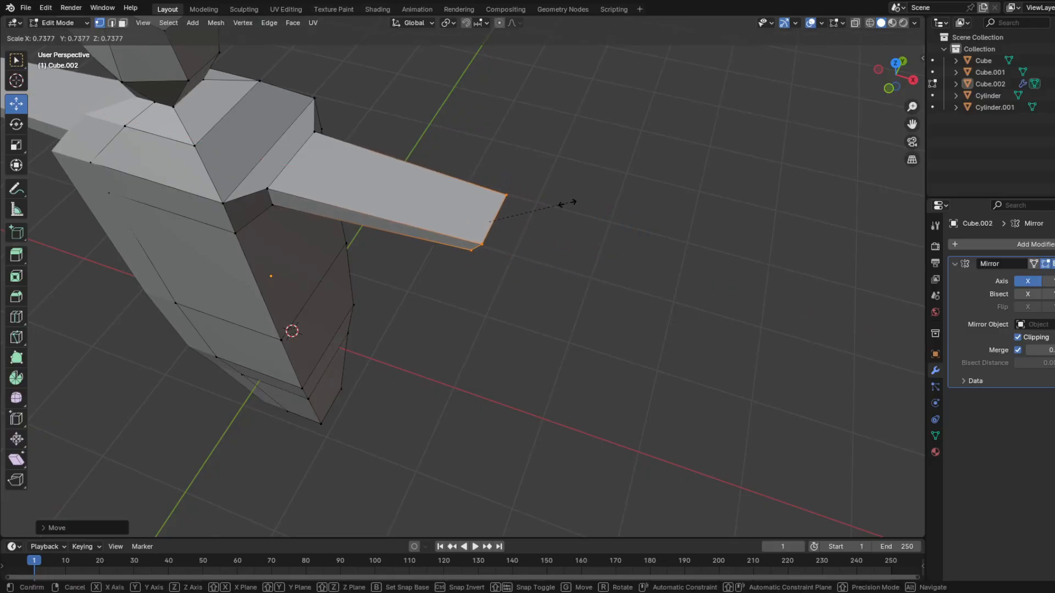
click(549, 209)
Step: Undo the arm's end scaling and lengthening, back to the short stub
middle_drag(528, 260, 553, 290)
scroll(546, 290, up, 4)
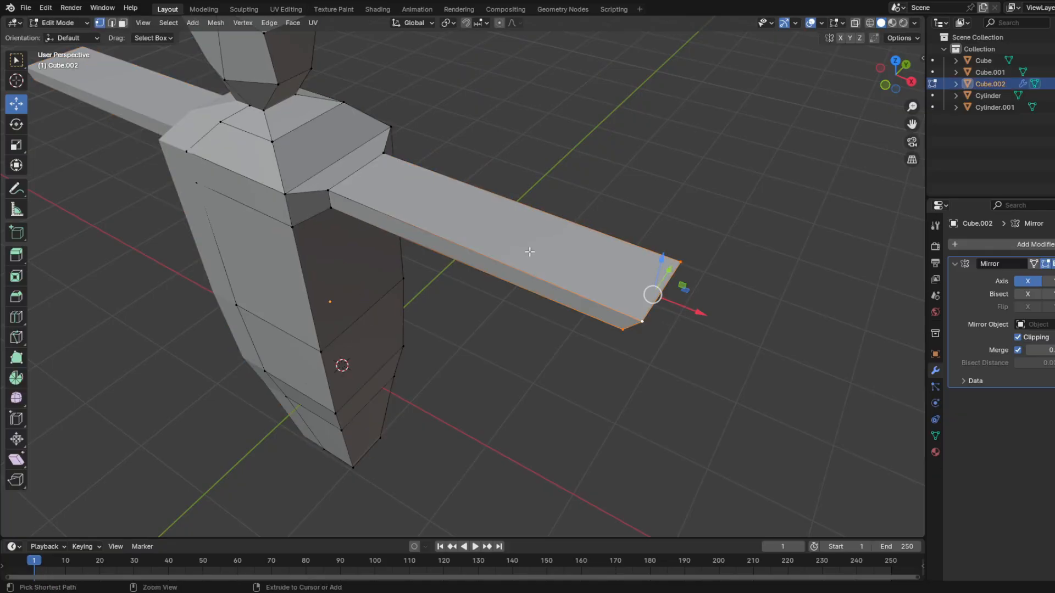
key(ctrl+z)
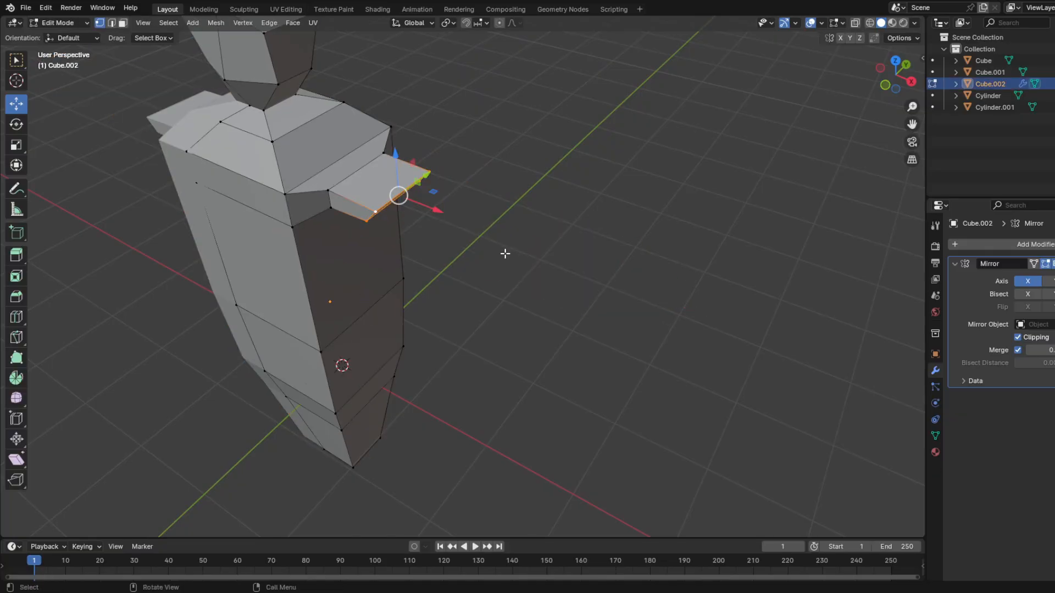
Step: Try shortening the arm stub along X, then shifting and scaling its end vertices
middle_drag(498, 249, 505, 317)
drag(552, 302, 510, 305)
click(399, 322)
shift+click(402, 306)
mouse_move(441, 310)
mouse_down()
mouse_move(459, 309)
mouse_move(448, 305)
mouse_up()
key(s)
click(496, 294)
middle_drag(497, 294, 564, 300)
scroll(449, 325, up, 3)
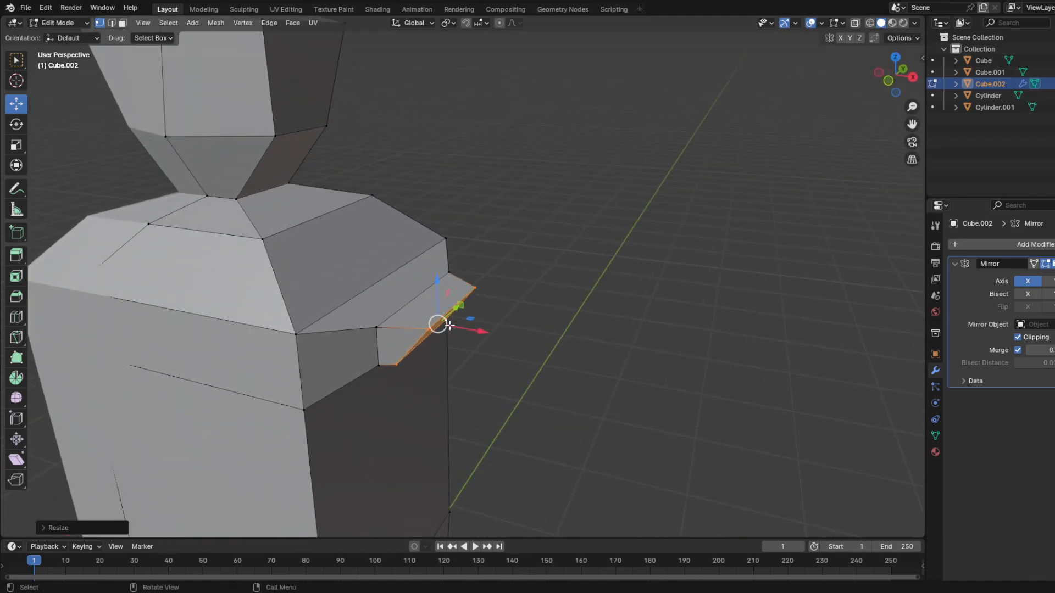
Step: Try selecting the two front vertices at the arm stub's base and moving them sideways and up
scroll(449, 325, up, 1)
click(356, 346)
shift+click(359, 384)
middle_drag(433, 358, 390, 340)
drag(358, 319, 341, 322)
drag(306, 286, 305, 271)
middle_drag(427, 320, 345, 312)
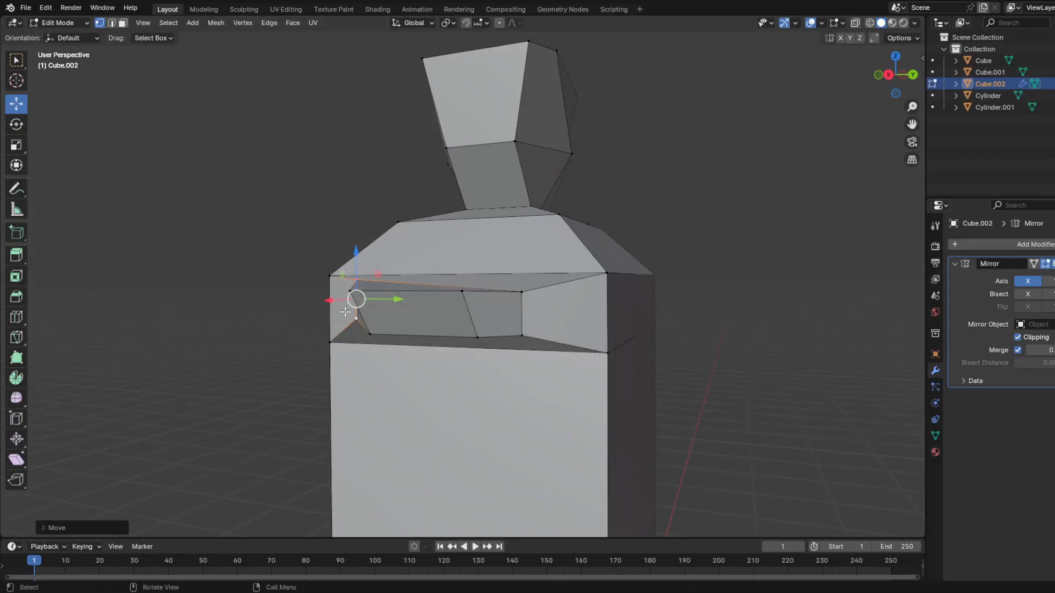
Step: Try selecting the two back vertices at the arm stub's base and raising them along Z
click(523, 328)
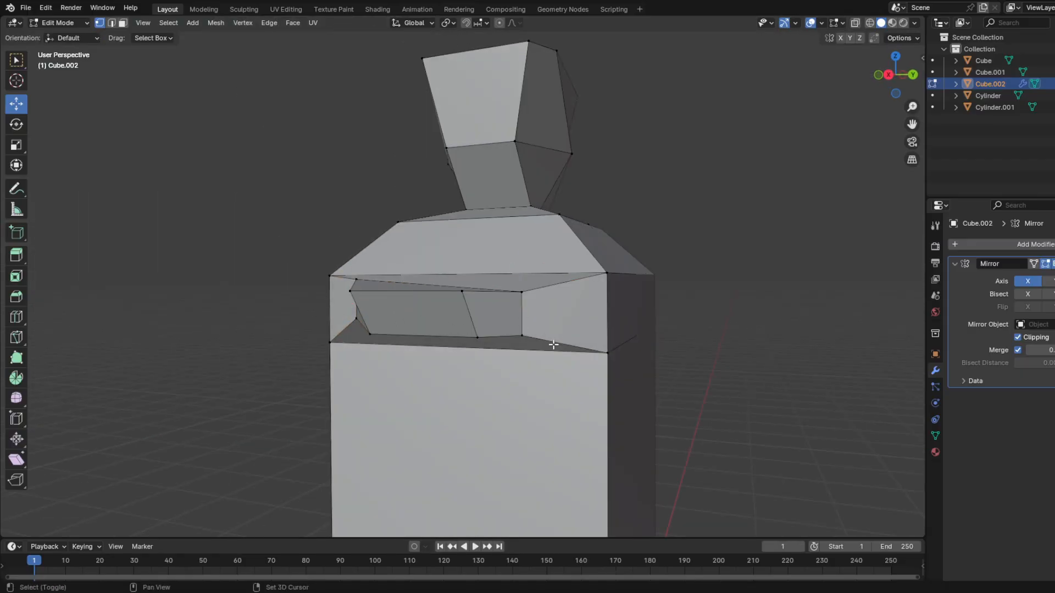
middle_drag(563, 312, 535, 319)
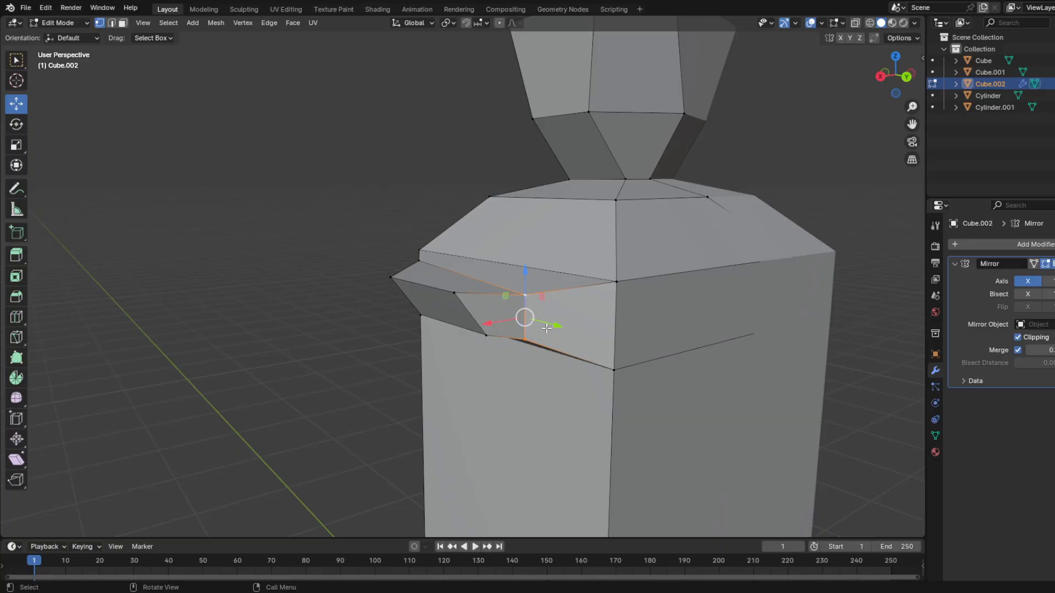
drag(520, 288, 523, 277)
middle_drag(501, 297, 461, 316)
Step: Undo all the arm stub edits, back to the plain side face of the upper torso
key(ctrl+z)
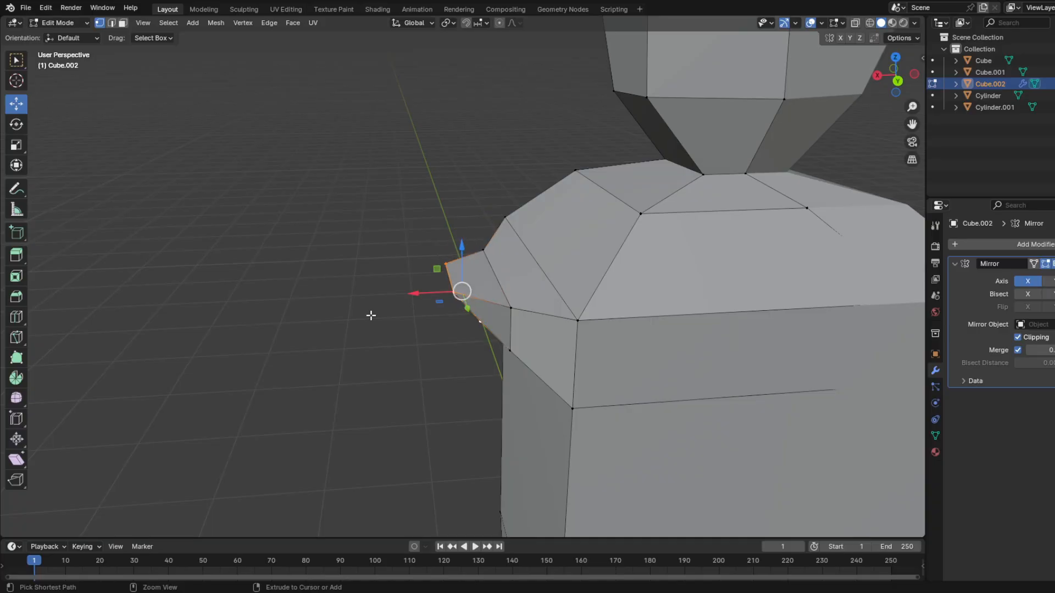
key(ctrl+z)
key(ctrl+z)
key(ctrl+z)
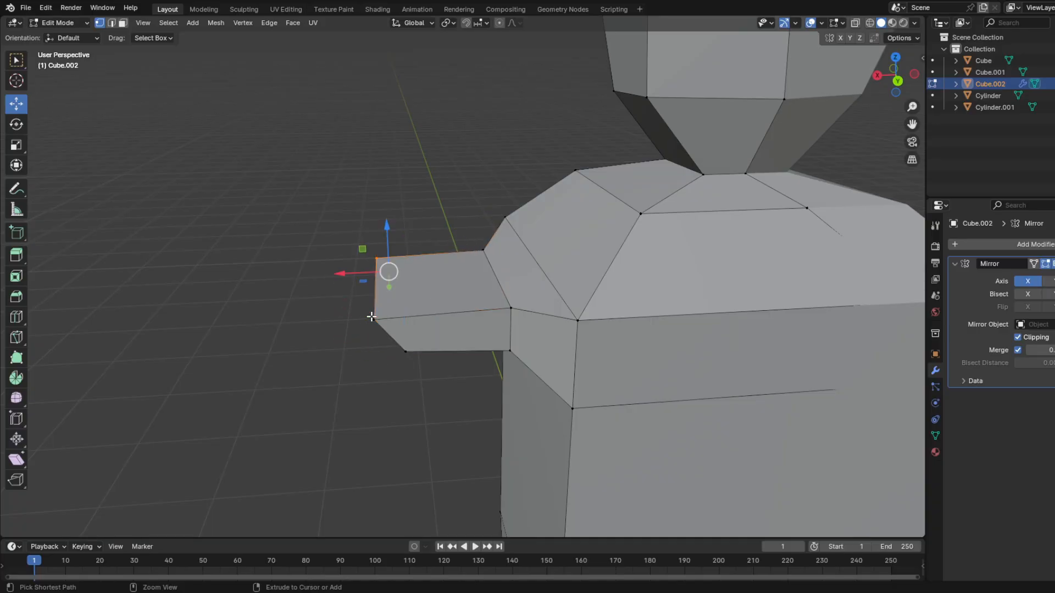
key(ctrl+z)
key(ctrl+z)
key(ctrl+z)
Step: Add two vertical loop cuts around the figure, dividing the upper side face into three sections
middle_drag(370, 315, 538, 298)
click(16, 318)
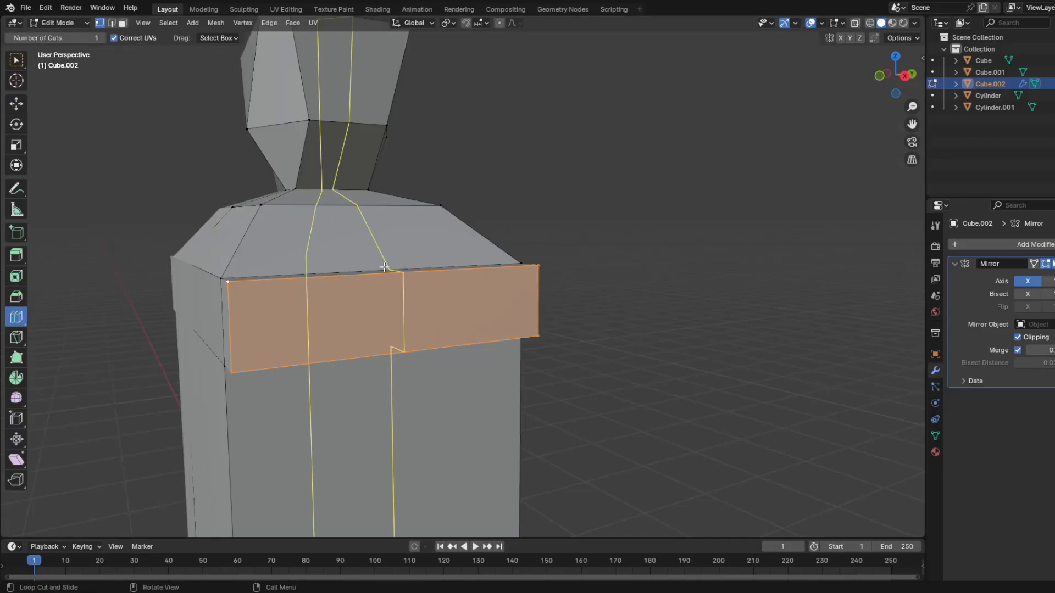
mouse_move(362, 204)
mouse_down()
mouse_move(331, 216)
mouse_move(371, 204)
mouse_up()
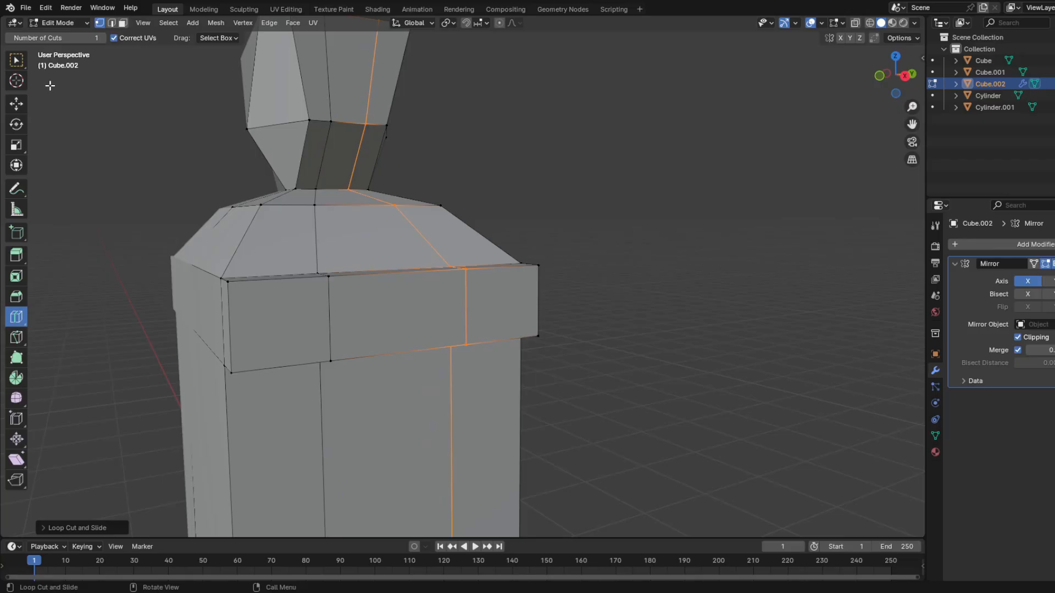
Step: Select the two front corner vertices of the upper side section and move them inward toward the body along X
click(17, 103)
click(118, 192)
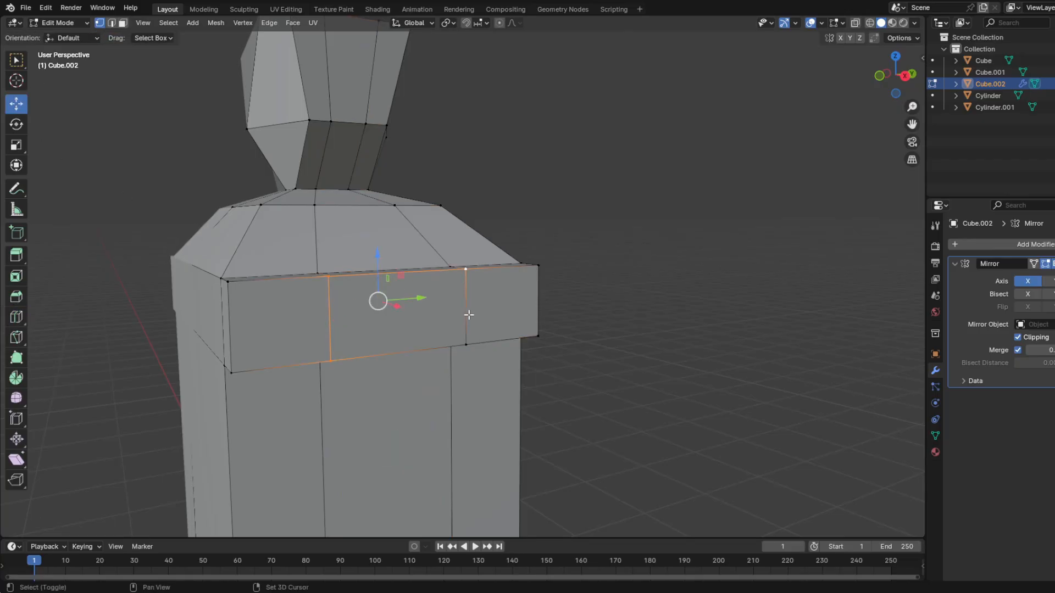
shift+click(467, 343)
middle_drag(468, 340, 514, 350)
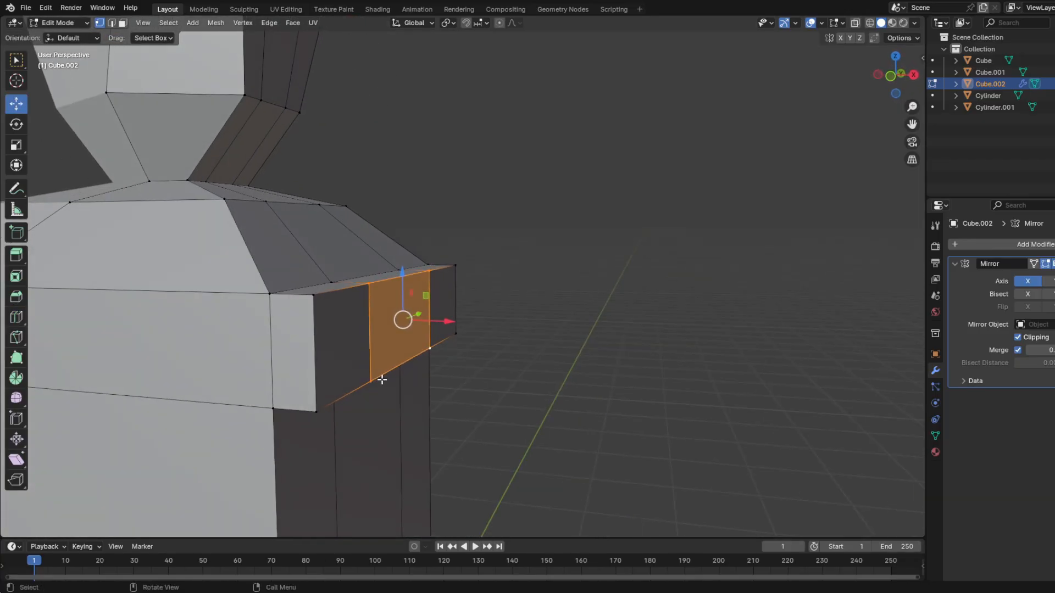
click(318, 408)
shift+click(315, 298)
shift+middle_drag(352, 320, 361, 344)
drag(368, 383, 325, 353)
middle_drag(434, 334, 672, 330)
drag(363, 442, 358, 438)
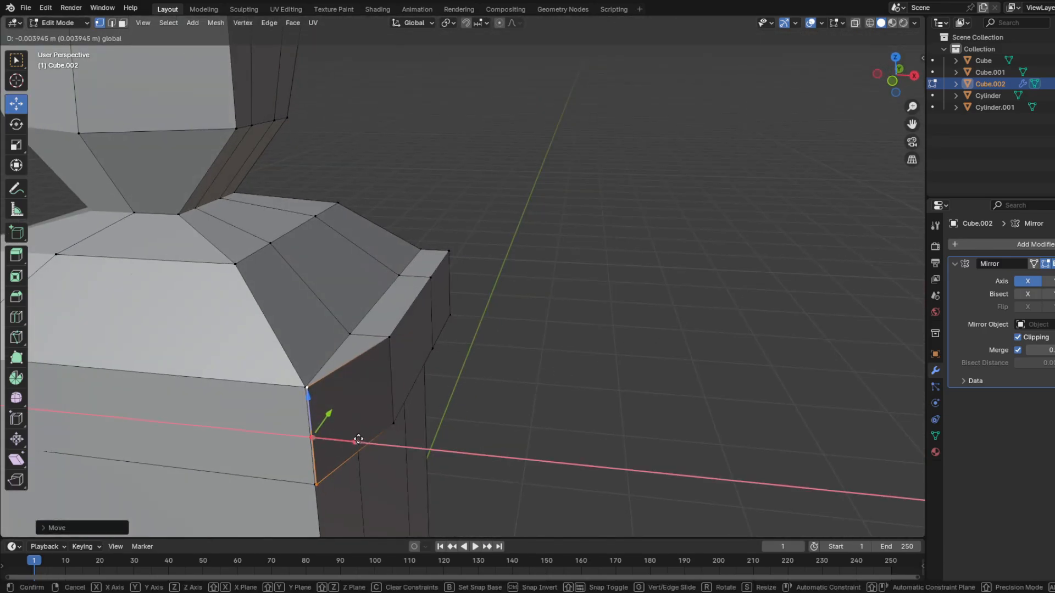
Step: Move the two back corner vertices of the upper side section inward toward the body along X
mouse_move(497, 393)
middle_down()
mouse_move(513, 431)
mouse_move(494, 405)
middle_up()
click(484, 413)
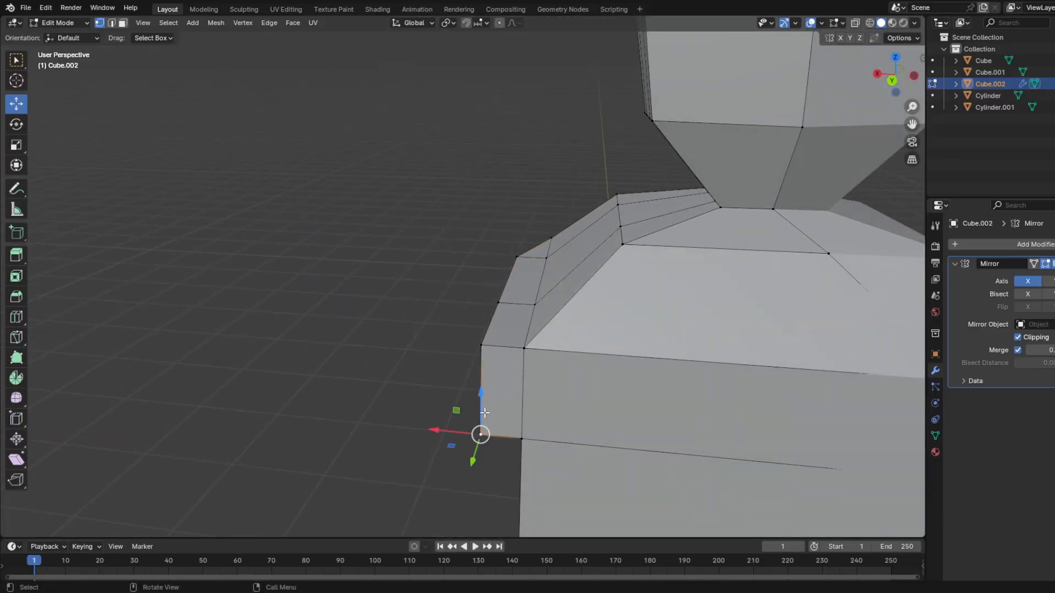
drag(436, 387, 475, 398)
middle_drag(396, 353, 493, 363)
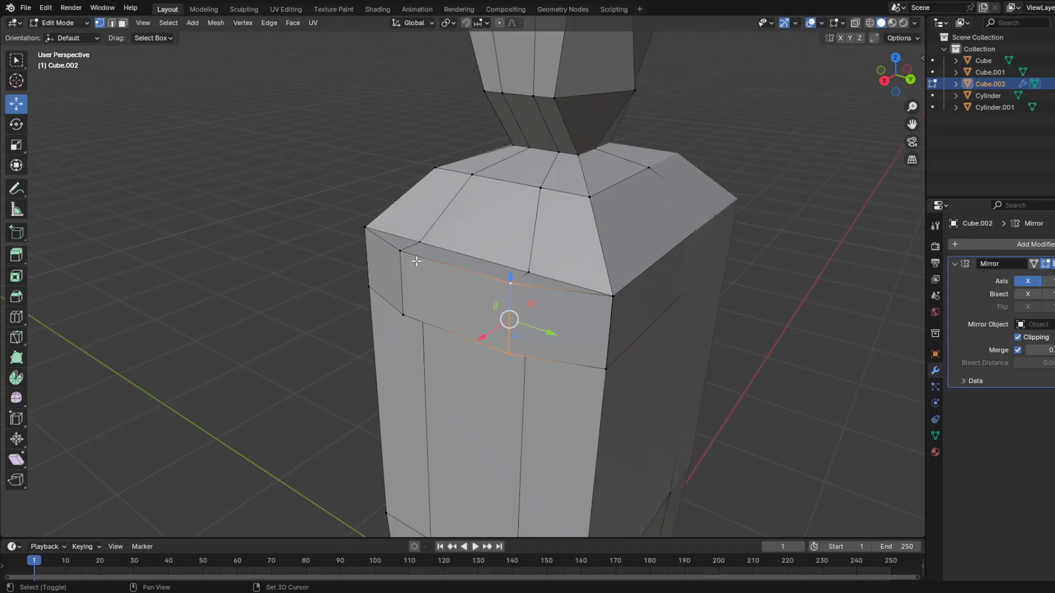
Step: Extrude the middle face of the upper side outward into an upper arm and adjust its length along X
scroll(364, 314, down, 3)
middle_drag(361, 313, 500, 304)
key(e)
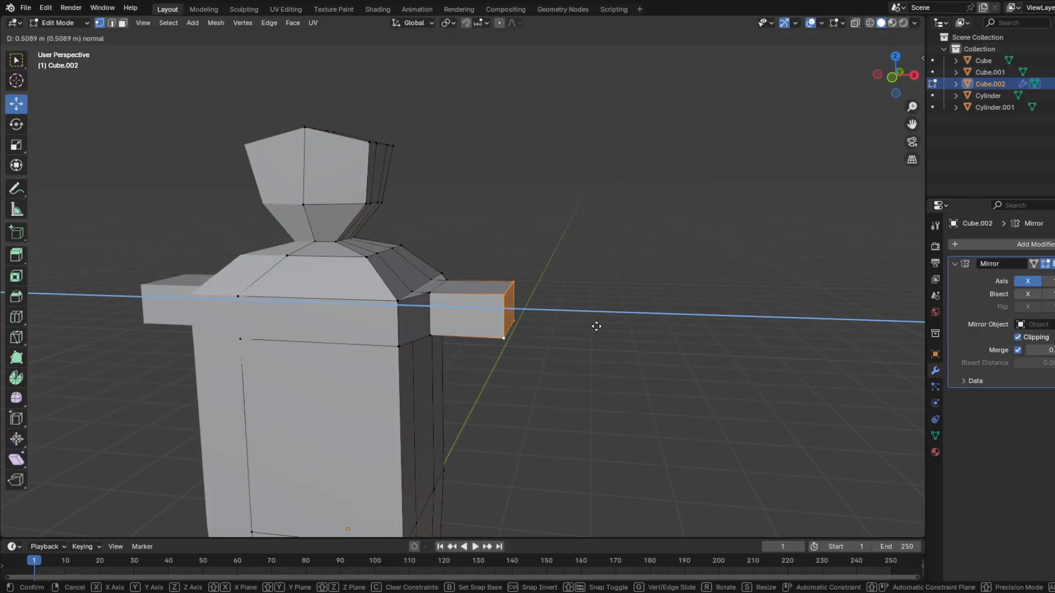
click(700, 323)
drag(672, 313, 644, 312)
Step: Scale down the end face of the upper arm and pull it slightly back toward the body along X
middle_drag(714, 299, 646, 341)
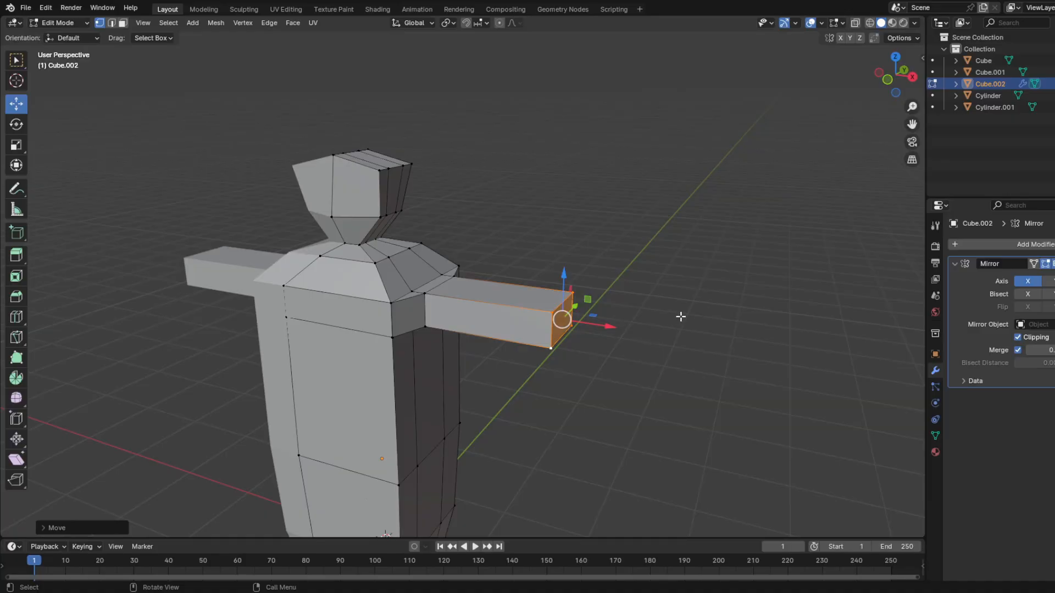
key(s)
click(646, 319)
drag(601, 330, 592, 325)
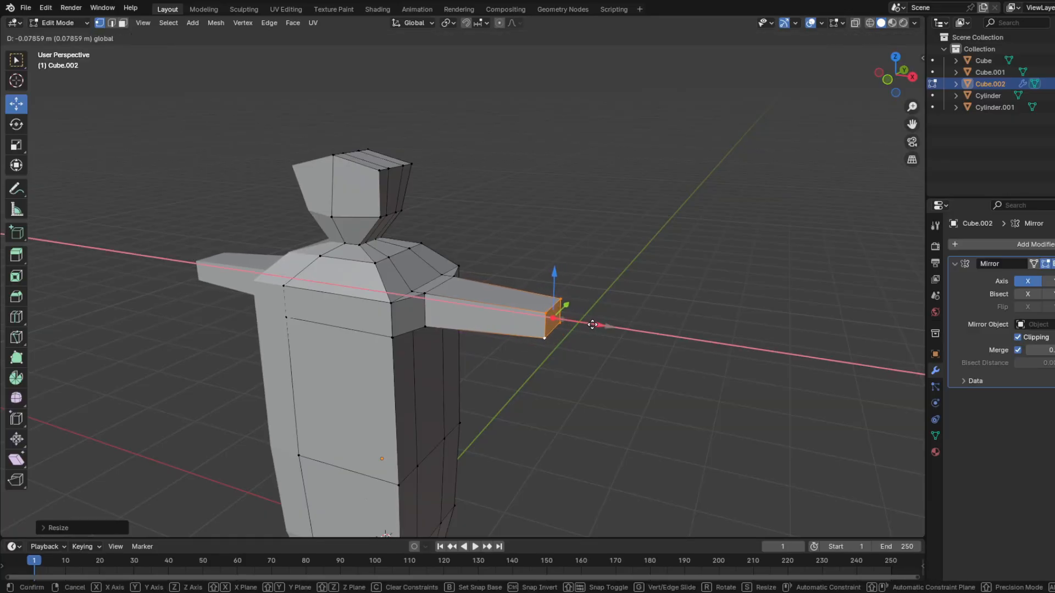
click(579, 316)
Step: Extrude a second arm segment about 0.7 m outward from the arm's end face and scale its end down
key(e)
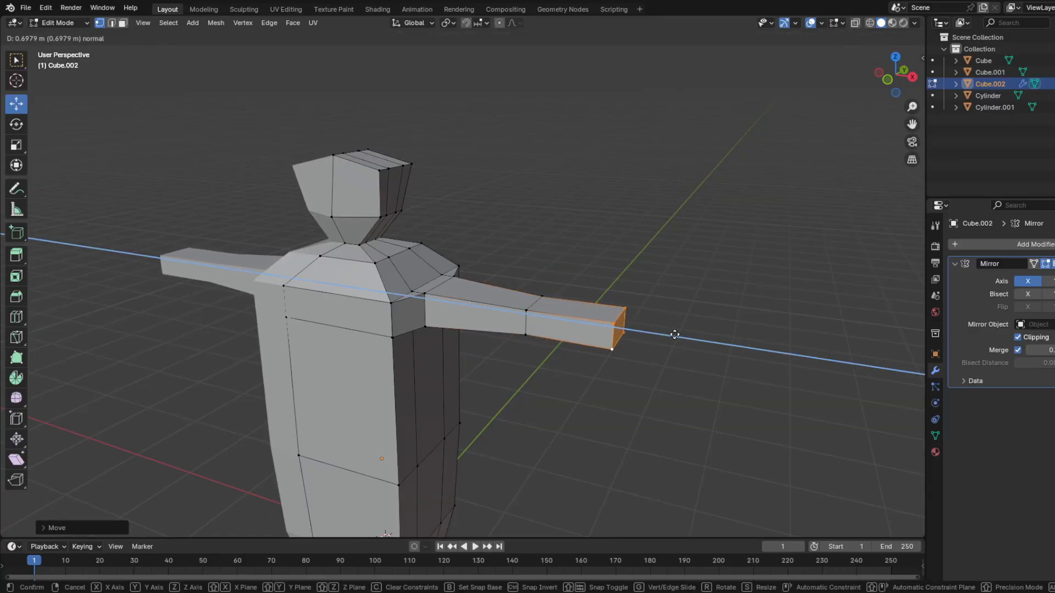
click(672, 332)
key(s)
click(671, 332)
Step: Extrude a long third arm segment outward as the forearm and scale its end face smaller
middle_drag(672, 331, 650, 313)
key(e)
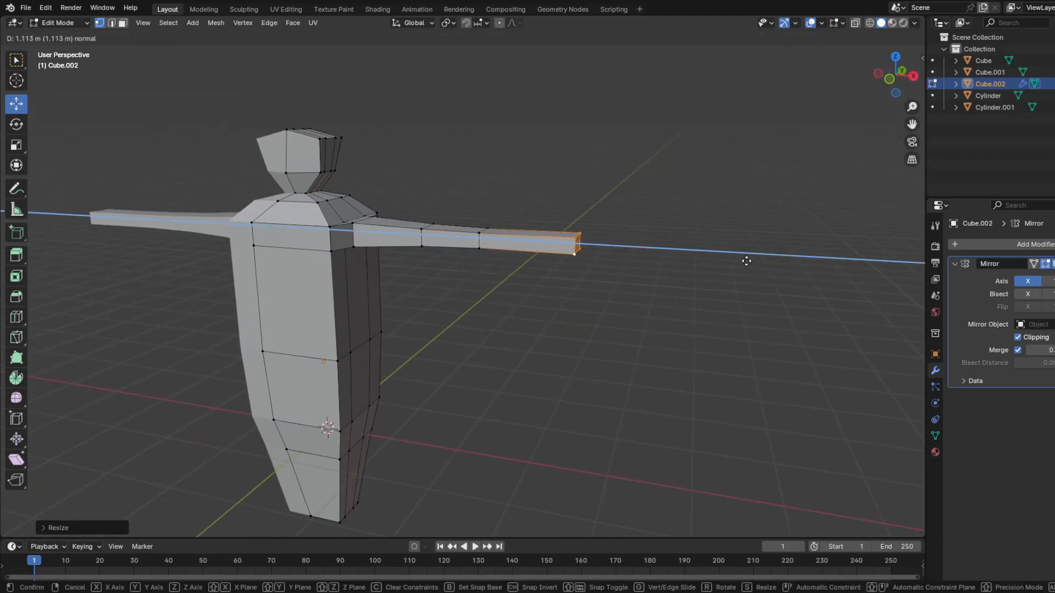
click(761, 245)
key(s)
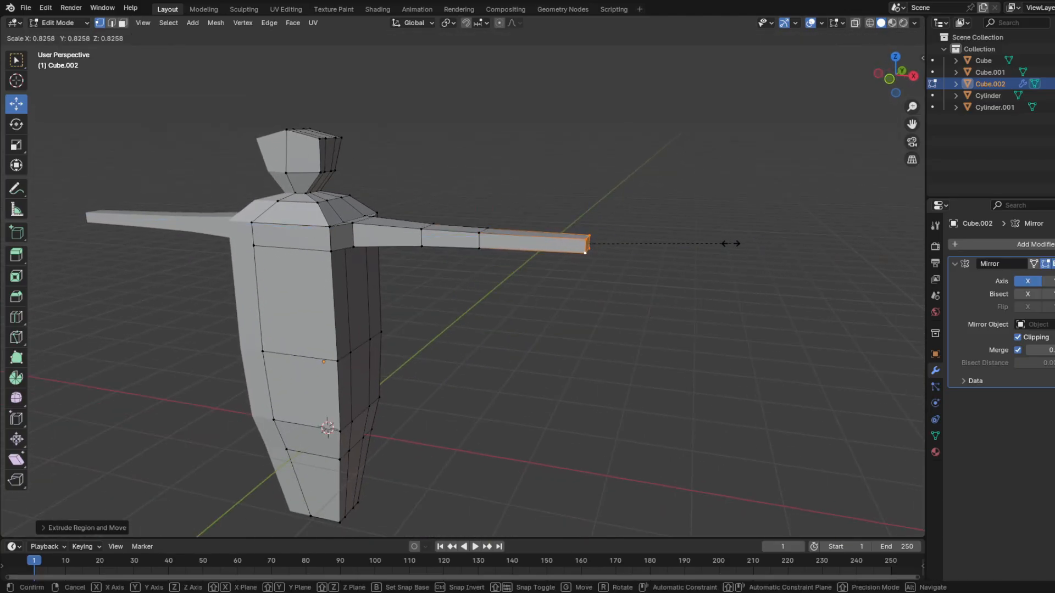
click(716, 244)
middle_drag(716, 244, 516, 262)
Step: Select the vertices on top of the head and raise them along Z to make the head taller
key(Tab)
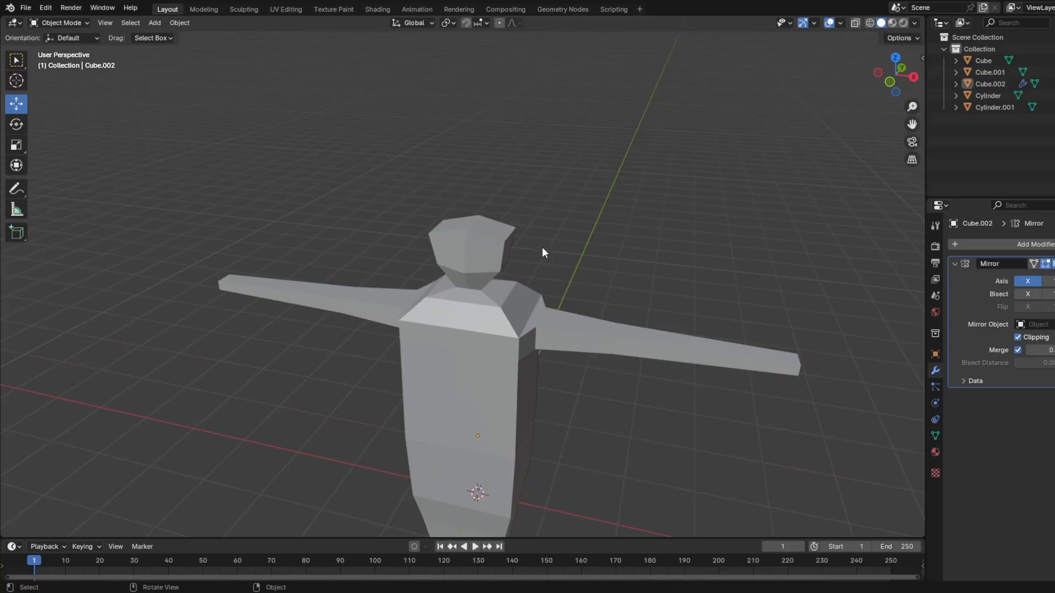
key(Tab)
scroll(543, 231, up, 3)
middle_drag(545, 207, 555, 172)
drag(556, 171, 450, 239)
drag(506, 167, 506, 144)
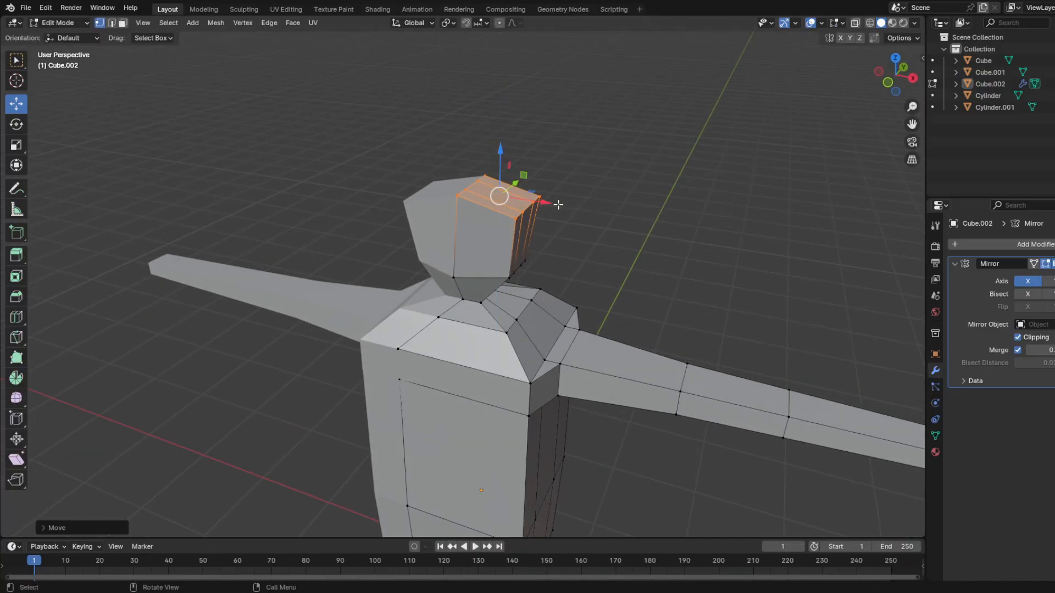
click(658, 216)
Step: Select the bottom vertices of the lower body and try lowering them along Z
middle_drag(635, 271, 616, 308)
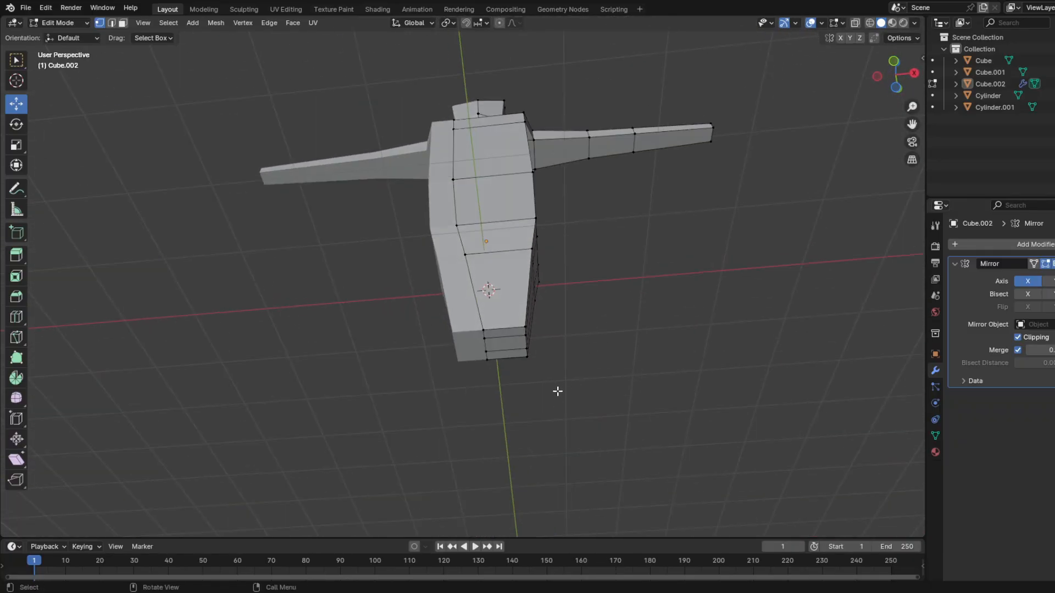
drag(558, 392, 465, 314)
middle_drag(467, 316, 550, 365)
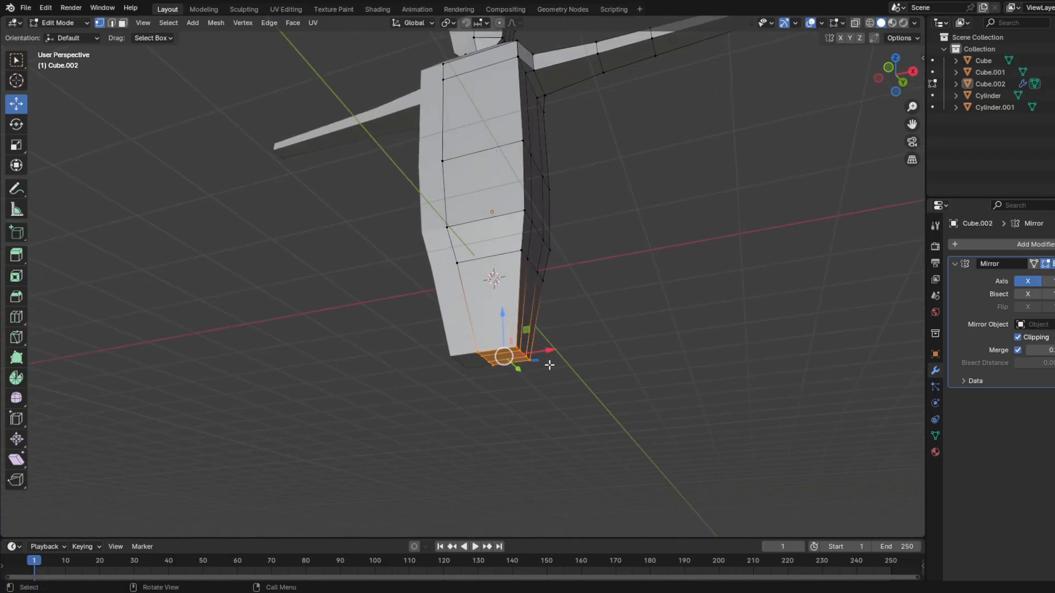
drag(501, 314, 506, 354)
middle_drag(602, 305, 620, 272)
scroll(563, 337, down, 4)
click(558, 334)
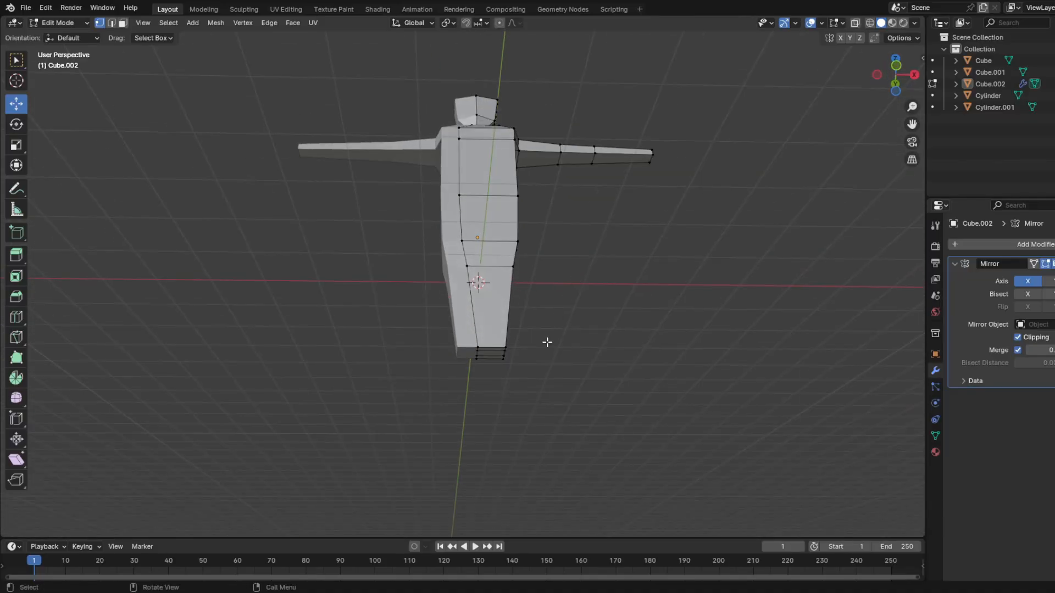
Step: Raise the bottom vertices along Z to shorten the lower body, and return to Object Mode to check the figure
drag(528, 385, 526, 280)
scroll(511, 333, up, 2)
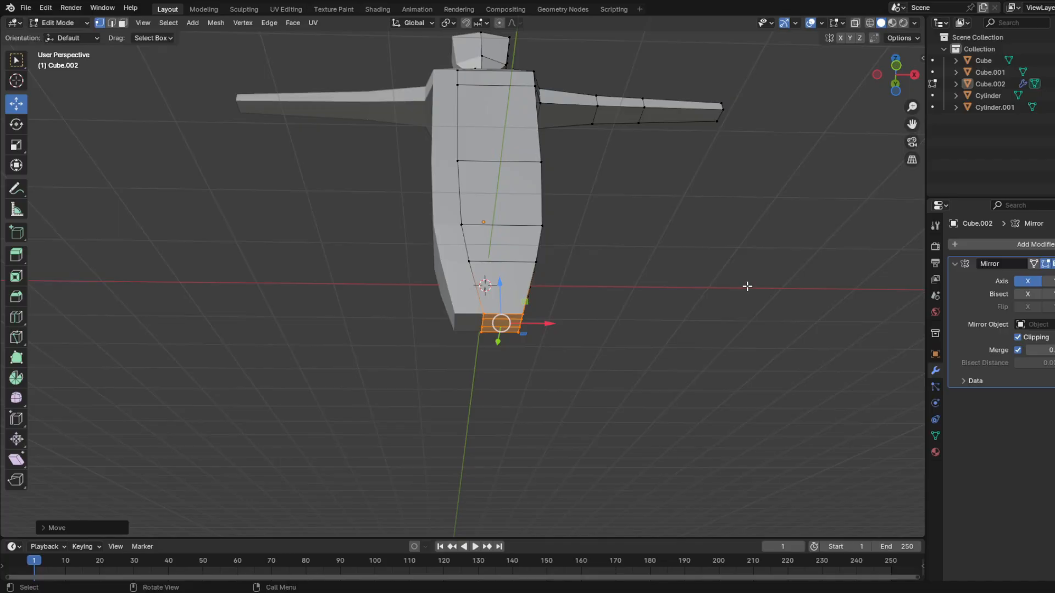
middle_drag(747, 287, 651, 311)
key(Tab)
click(651, 311)
scroll(594, 267, down, 2)
middle_drag(593, 271, 572, 282)
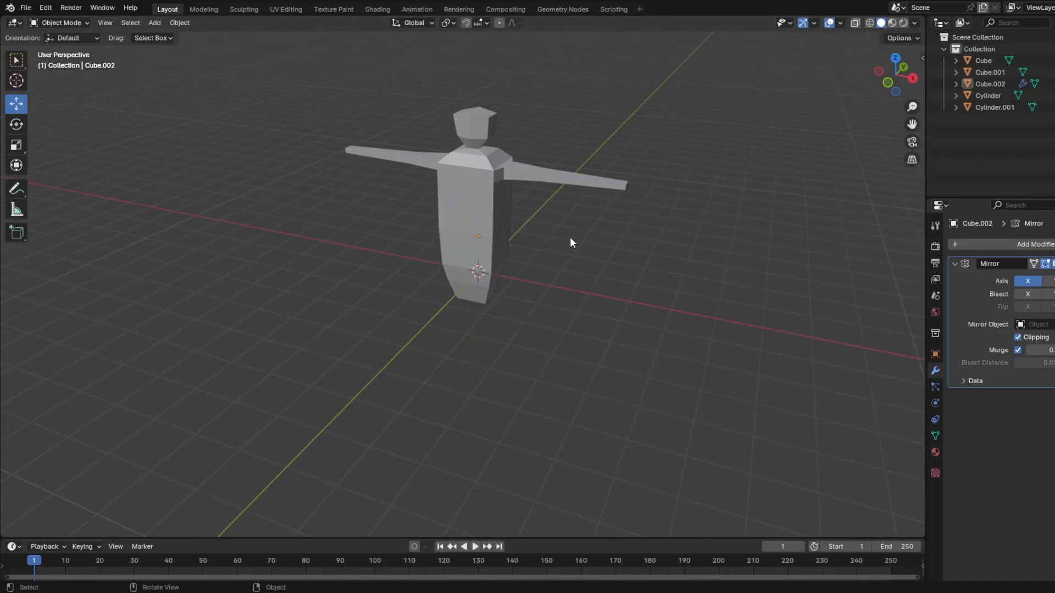
middle_drag(569, 241, 567, 295)
click(508, 271)
middle_drag(509, 272, 473, 267)
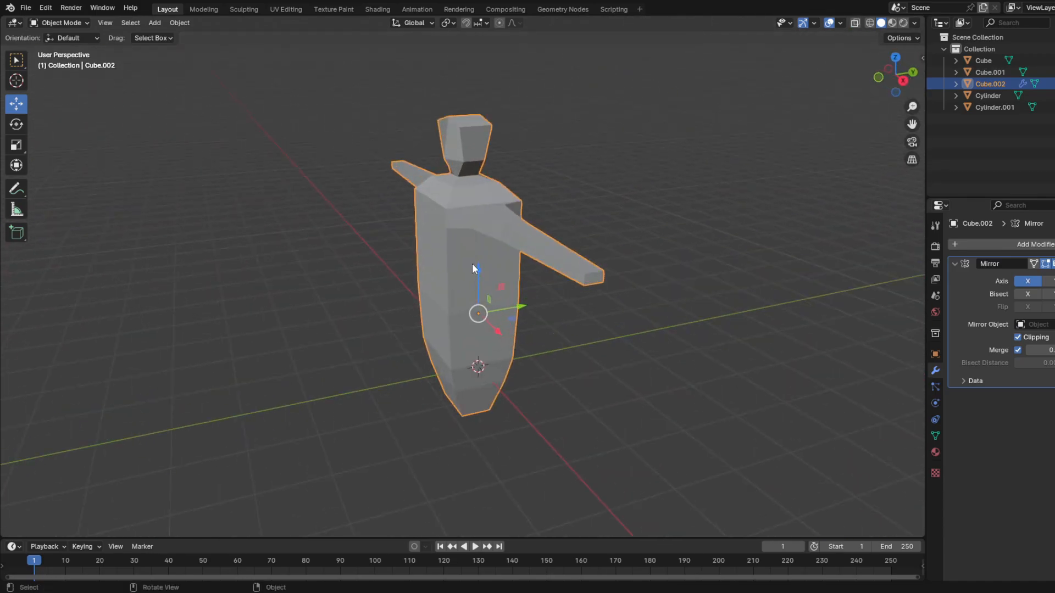
Step: In Edit Mode, shift the top edge vertex of the head slightly along Y, and return to Object Mode
click(593, 187)
key(Tab)
middle_drag(593, 187, 483, 217)
scroll(478, 191, up, 1)
scroll(462, 186, up, 4)
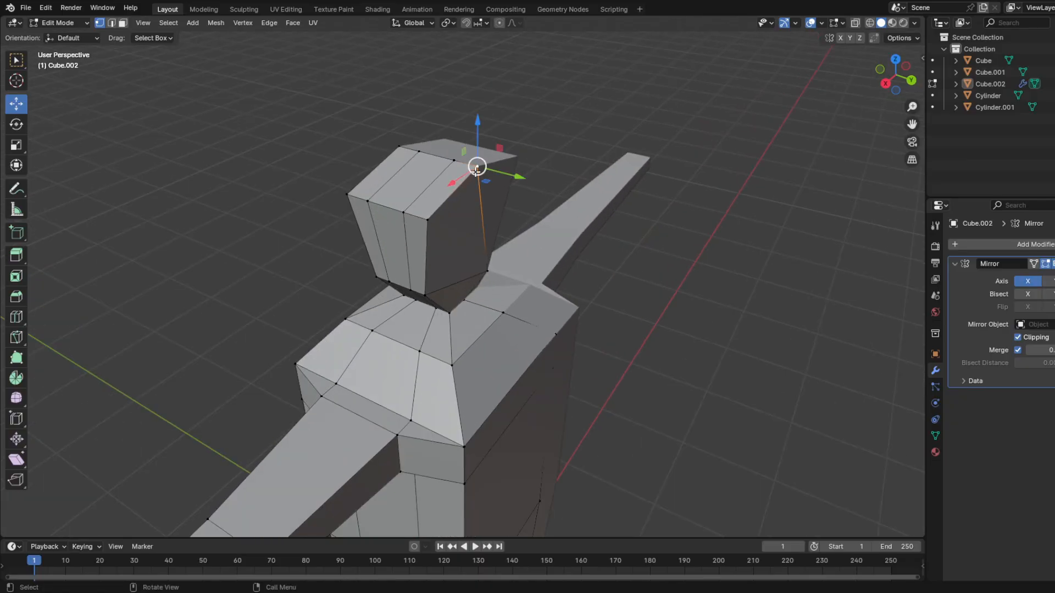
drag(519, 177, 526, 177)
click(369, 269)
middle_drag(369, 269, 584, 313)
key(Tab)
Step: Select the whole figure and move it from the world origin over to the tower
scroll(377, 219, down, 4)
scroll(523, 300, down, 3)
click(496, 291)
scroll(572, 278, down, 3)
drag(454, 290, 468, 280)
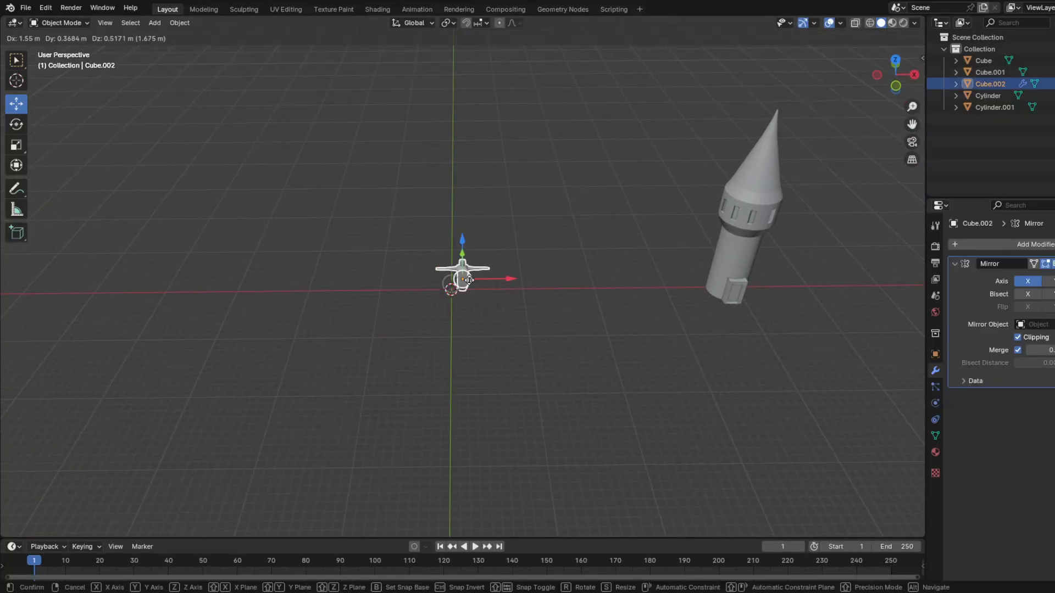
drag(663, 195, 659, 198)
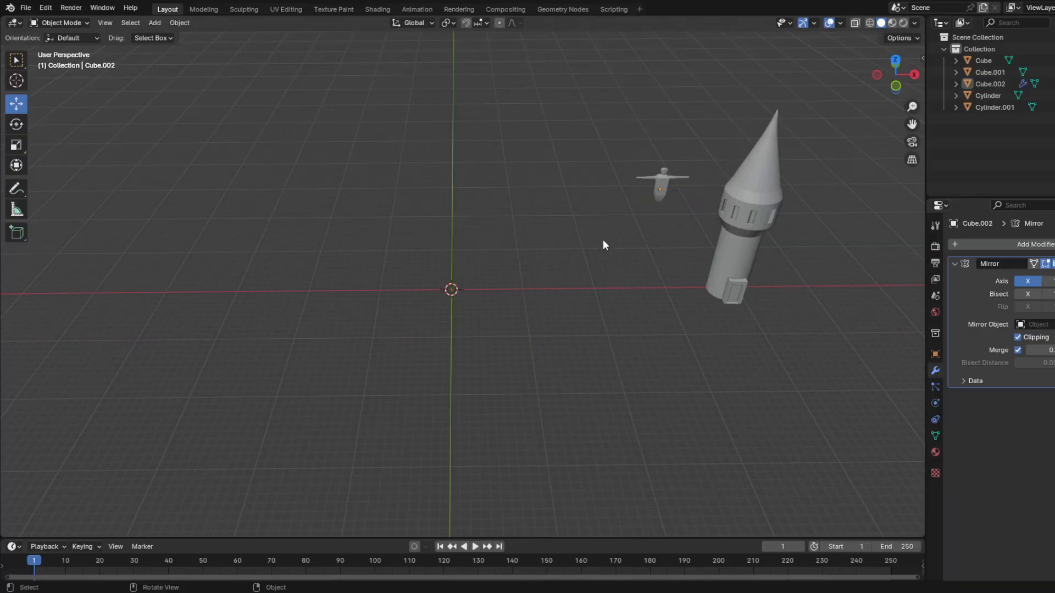
Step: Lower the figure along Z and adjust its placement beside the tower along Y
middle_drag(602, 239, 525, 293)
click(438, 290)
scroll(525, 293, up, 3)
drag(434, 249, 436, 370)
mouse_move(436, 370)
middle_down()
mouse_move(477, 382)
mouse_move(425, 365)
middle_up()
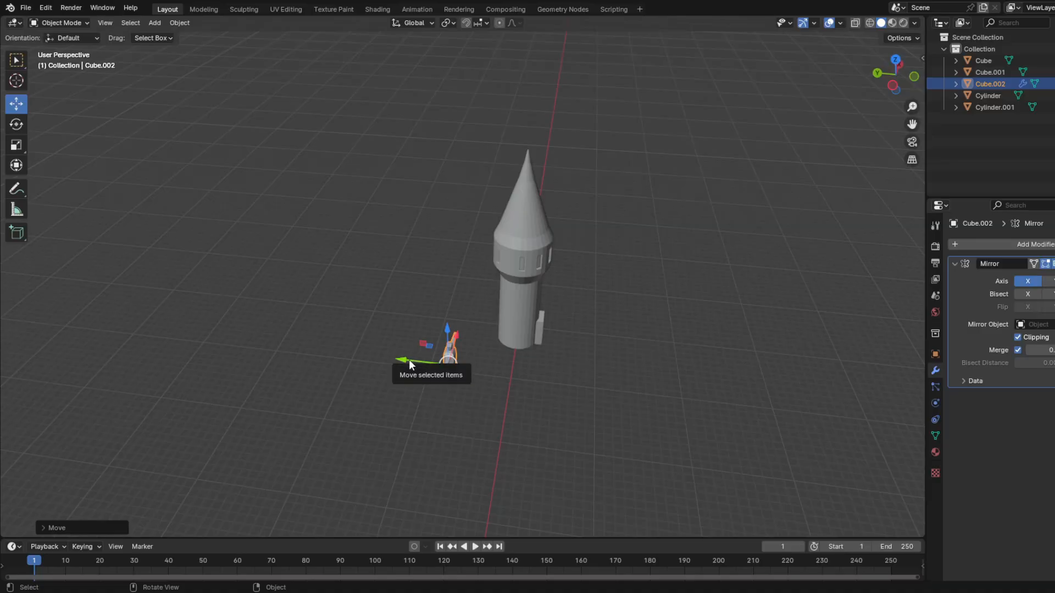
drag(409, 360, 391, 290)
click(435, 388)
middle_drag(435, 388, 471, 350)
scroll(448, 361, up, 4)
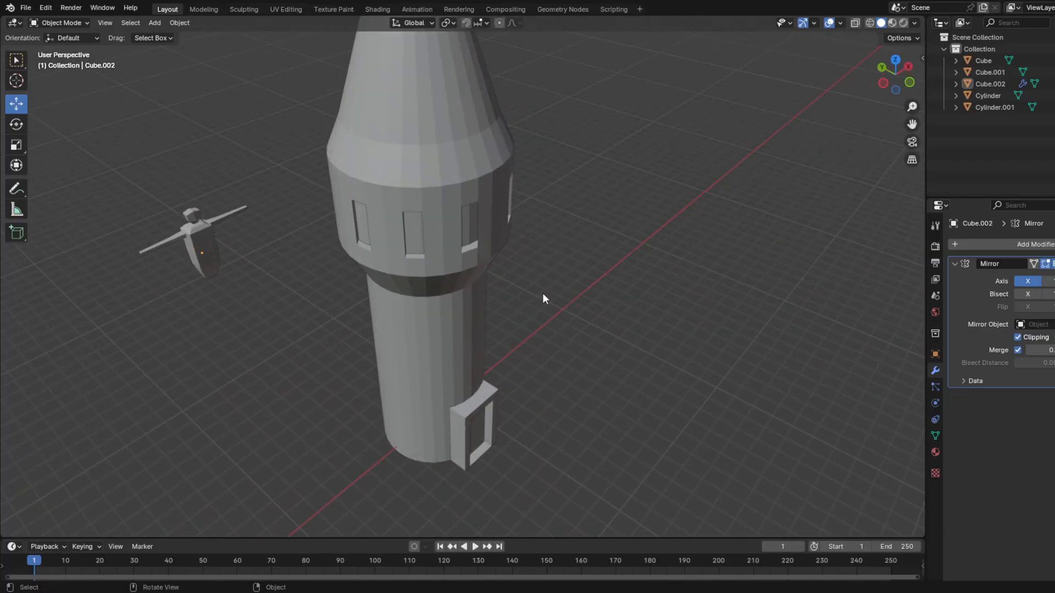
mouse_move(542, 295)
middle_down()
mouse_move(320, 283)
mouse_move(403, 278)
mouse_move(766, 325)
middle_up()
shift+middle_drag(477, 291, 659, 301)
mouse_move(396, 288)
middle_down()
mouse_move(462, 257)
mouse_move(379, 326)
middle_up()
middle_drag(455, 317, 492, 261)
key(shift+a)
mouse_move(500, 262)
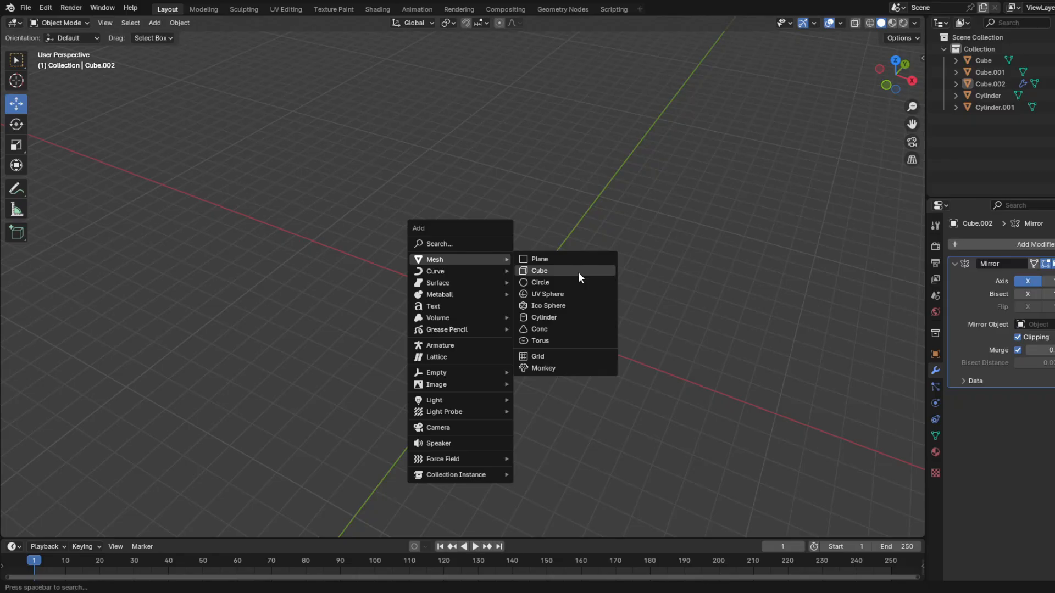
middle_drag(578, 272, 475, 252)
Step: Copy and paste the tower body and move the copy along X back to near the world origin
click(454, 178)
key(ctrl+v)
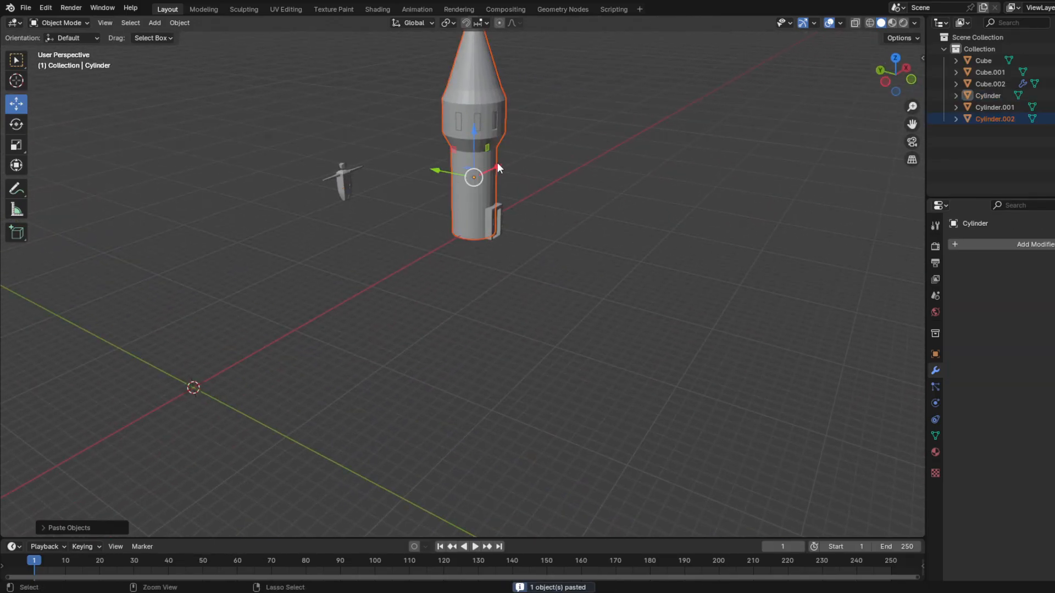
drag(497, 162, 229, 317)
middle_drag(229, 316, 589, 443)
scroll(586, 310, up, 4)
key(Tab)
middle_drag(586, 309, 654, 286)
shift+middle_drag(654, 286, 629, 239)
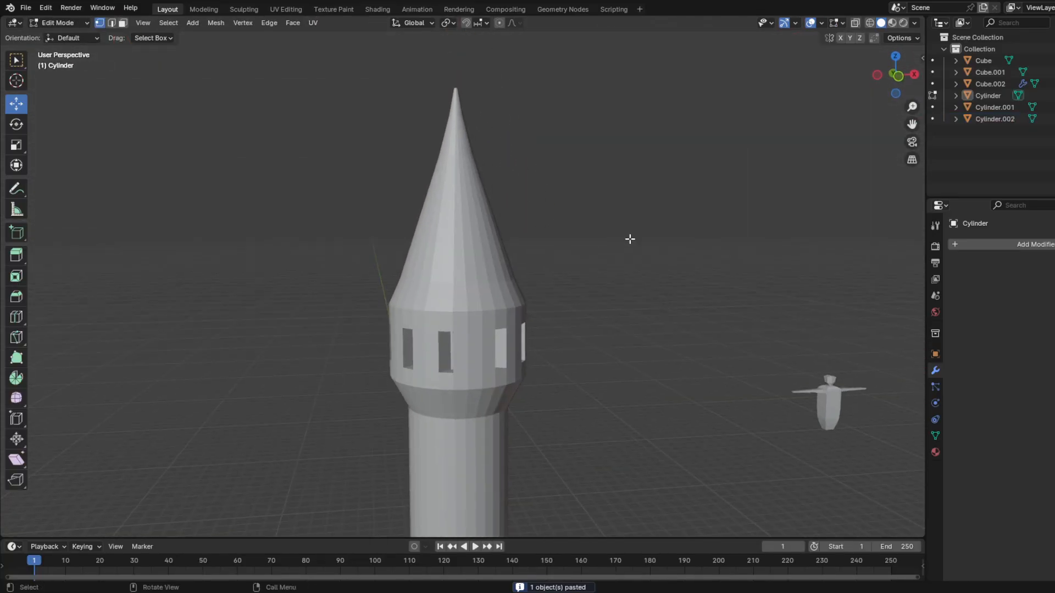
key(Tab)
Step: Select all vertices of the spire's tip and upper ring on the copied tower, including hidden ones, and delete them
click(462, 217)
key(Tab)
drag(504, 58, 403, 118)
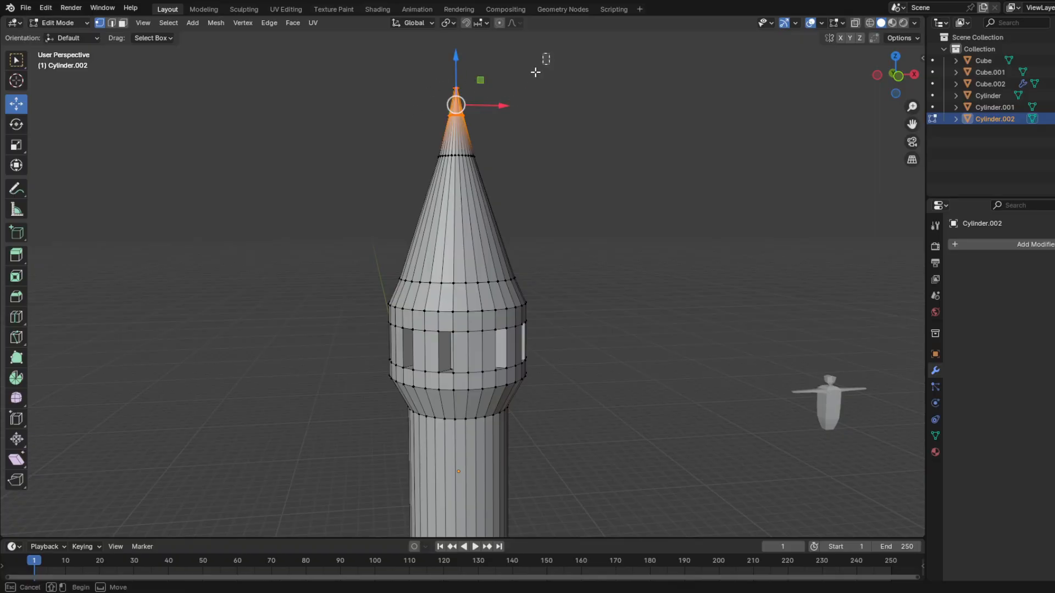
drag(547, 54, 376, 172)
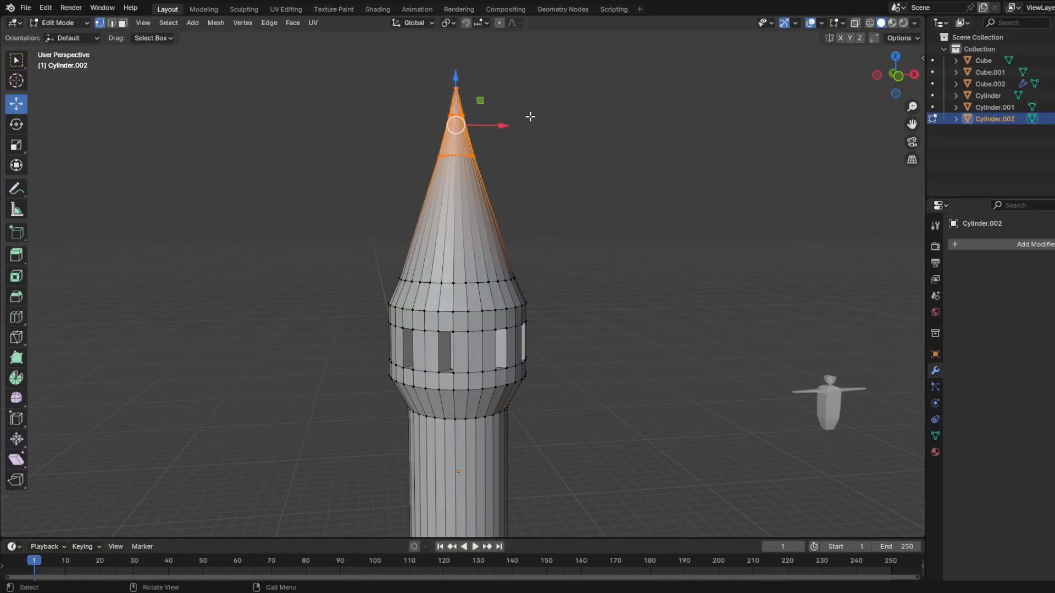
click(870, 23)
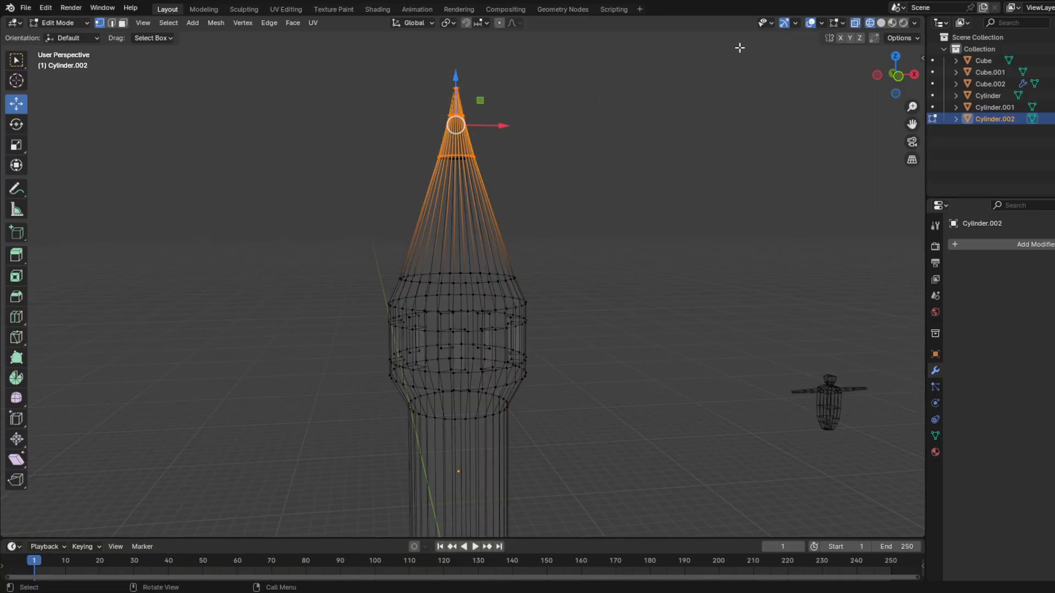
drag(560, 56, 359, 192)
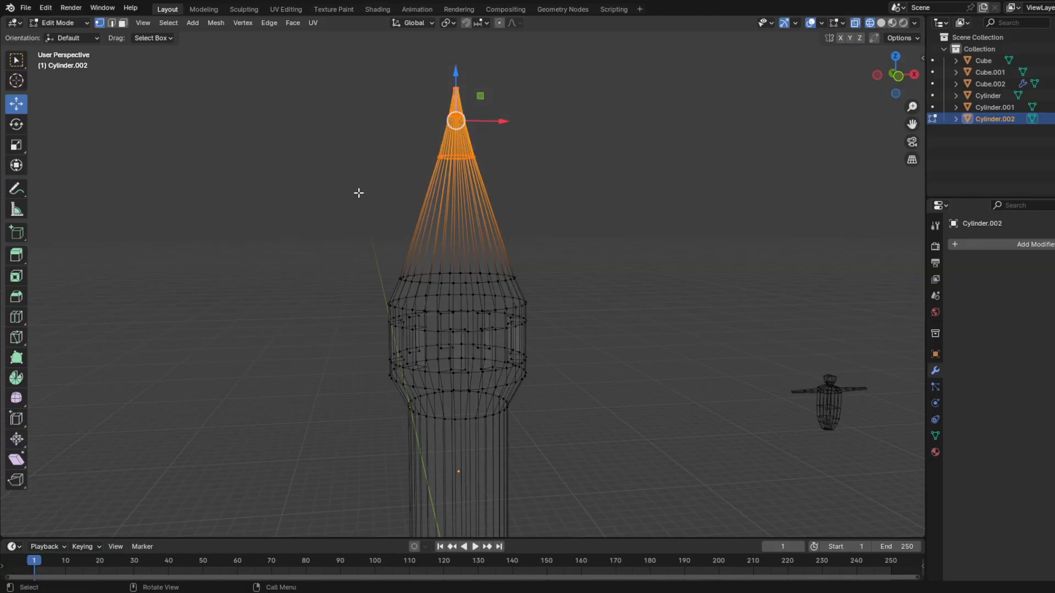
click(881, 23)
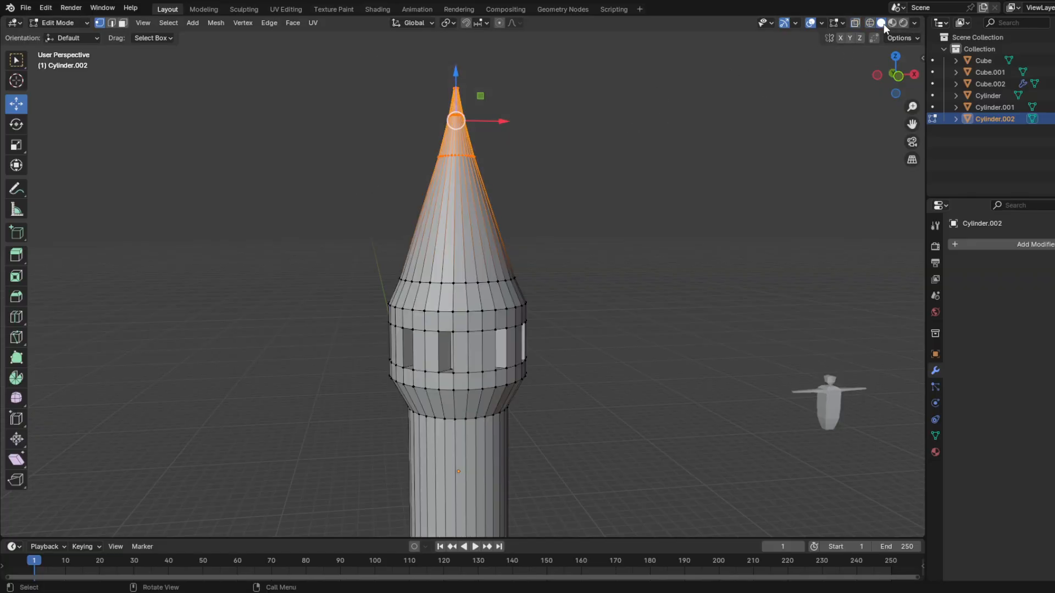
key(x)
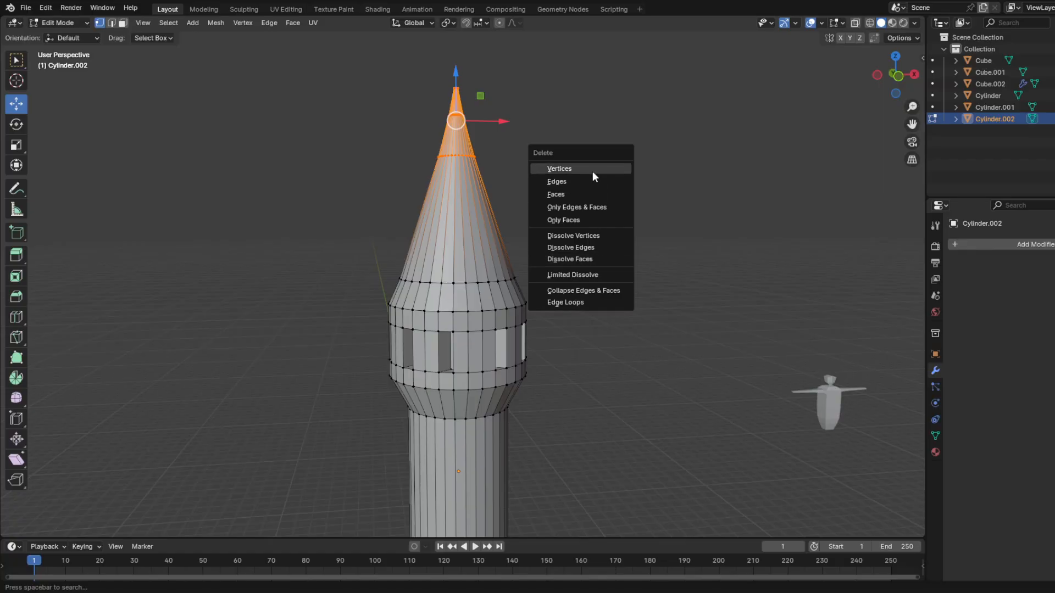
click(592, 170)
Step: Close the open rim at the top of the copied tower with a filled face
middle_drag(581, 212, 592, 355)
drag(575, 426, 265, 518)
middle_drag(615, 348, 615, 375)
key(f)
click(626, 337)
shift+middle_drag(588, 420, 610, 306)
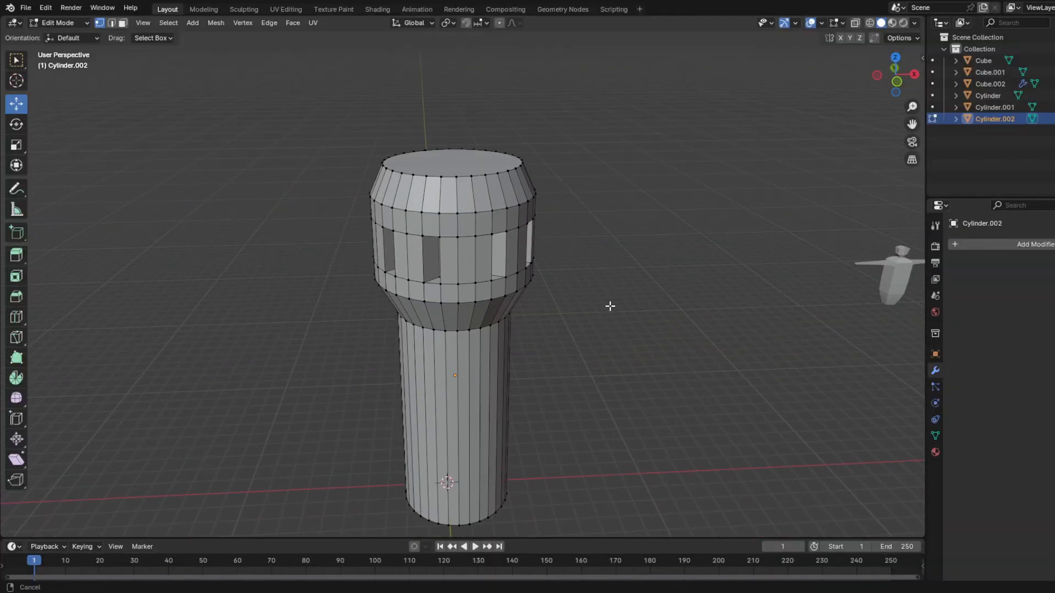
middle_drag(509, 330, 574, 311)
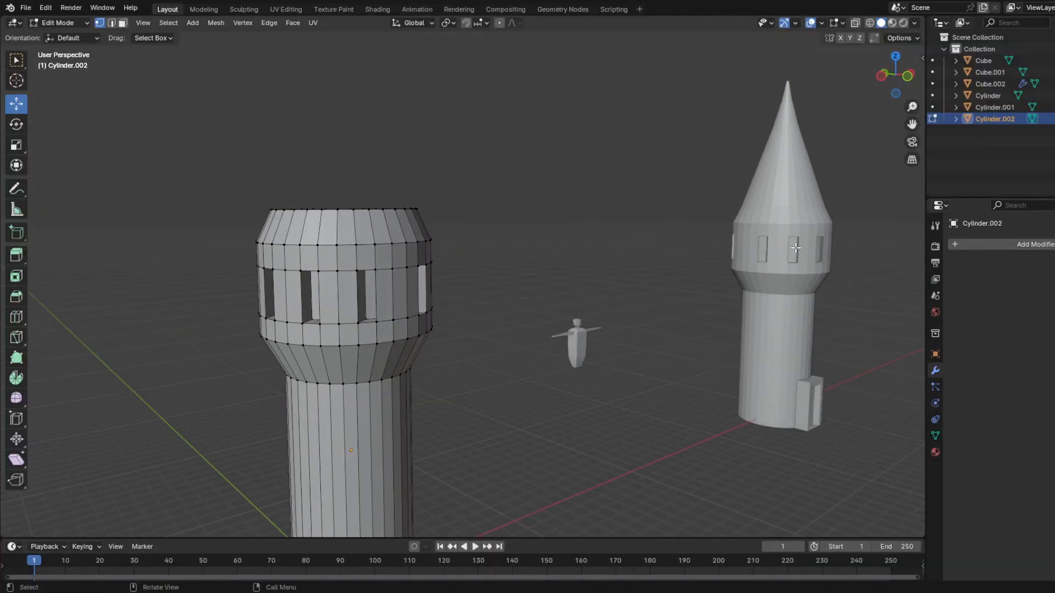
Step: Copy and paste the inner cylinder behind the spired tower's windows and move the copy along X into the flat-topped tower
key(Tab)
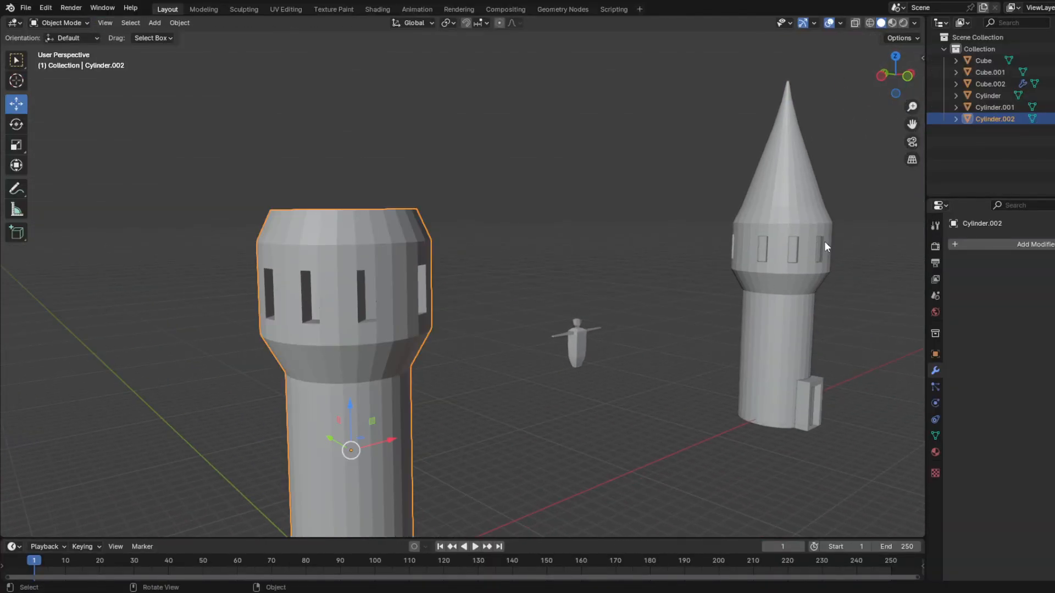
click(792, 249)
middle_drag(792, 249, 851, 180)
key(ctrl+c)
key(ctrl+v)
key(g)
key(x)
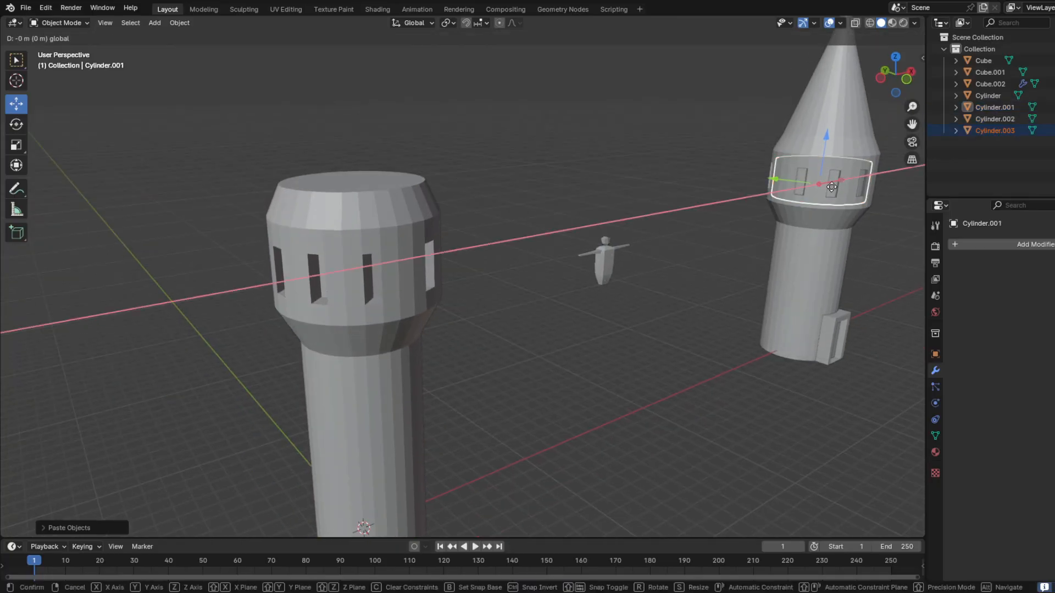
click(381, 290)
middle_drag(598, 332, 688, 262)
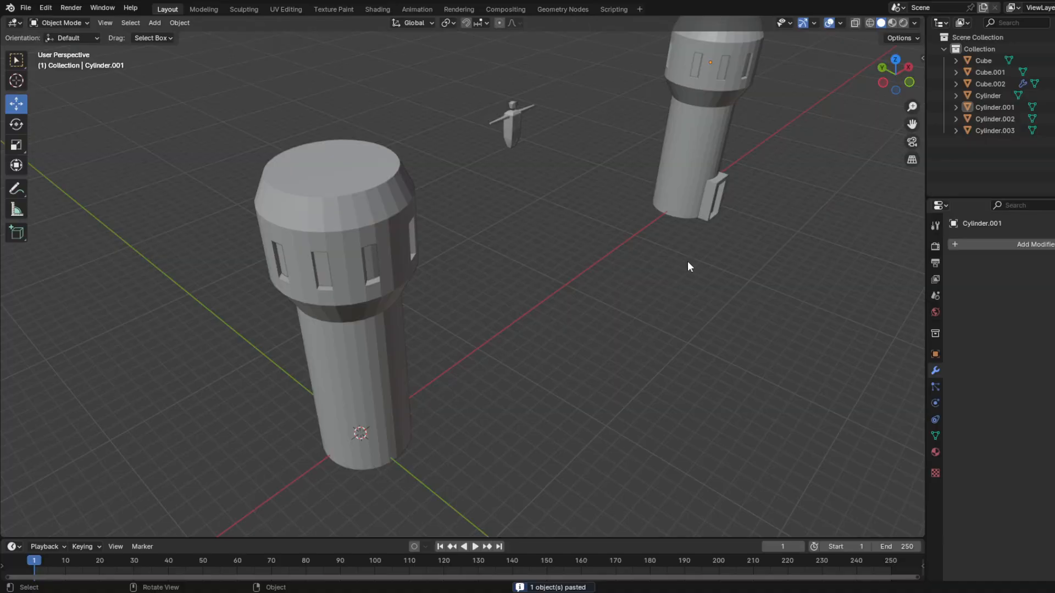
Step: Copy and paste the spired tower's door frame and move the copy along X to the base of the flat-topped tower
click(717, 214)
middle_drag(717, 213, 743, 303)
ctrl+click(807, 355)
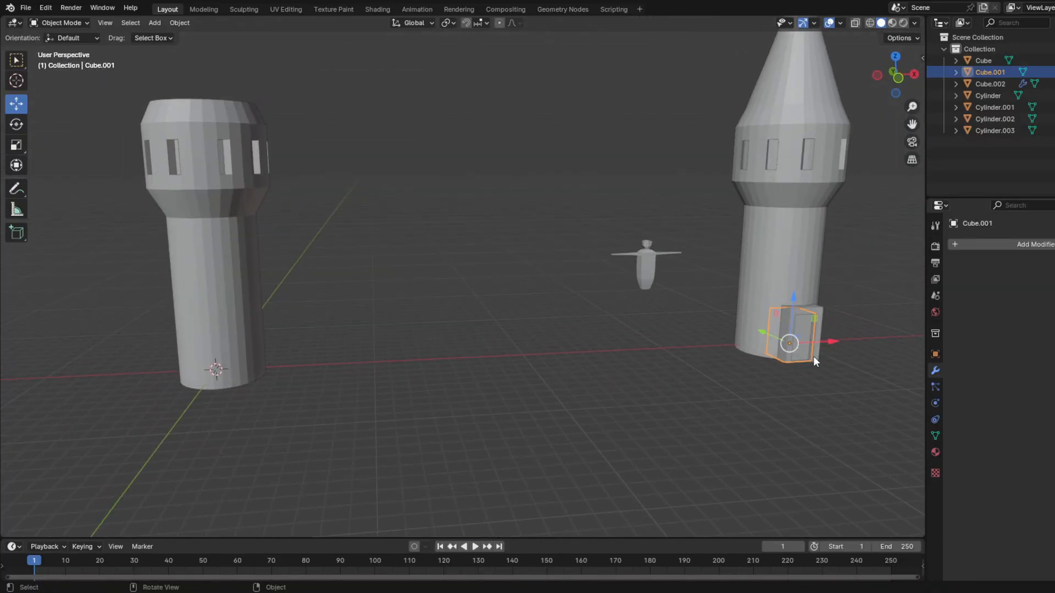
click(813, 356)
key(ctrl+c)
key(ctrl+v)
key(g)
key(x)
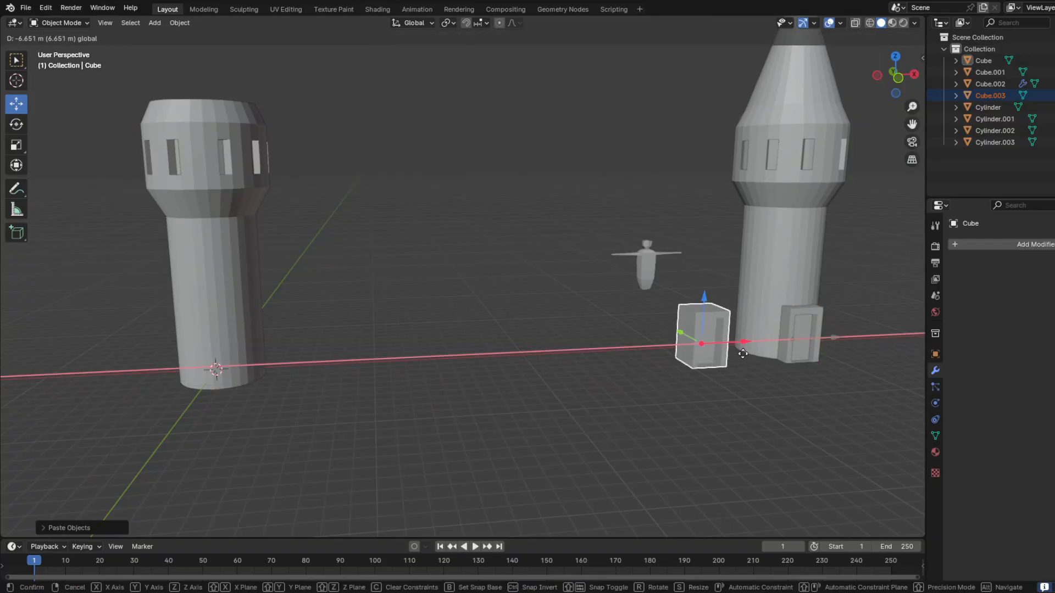
click(250, 359)
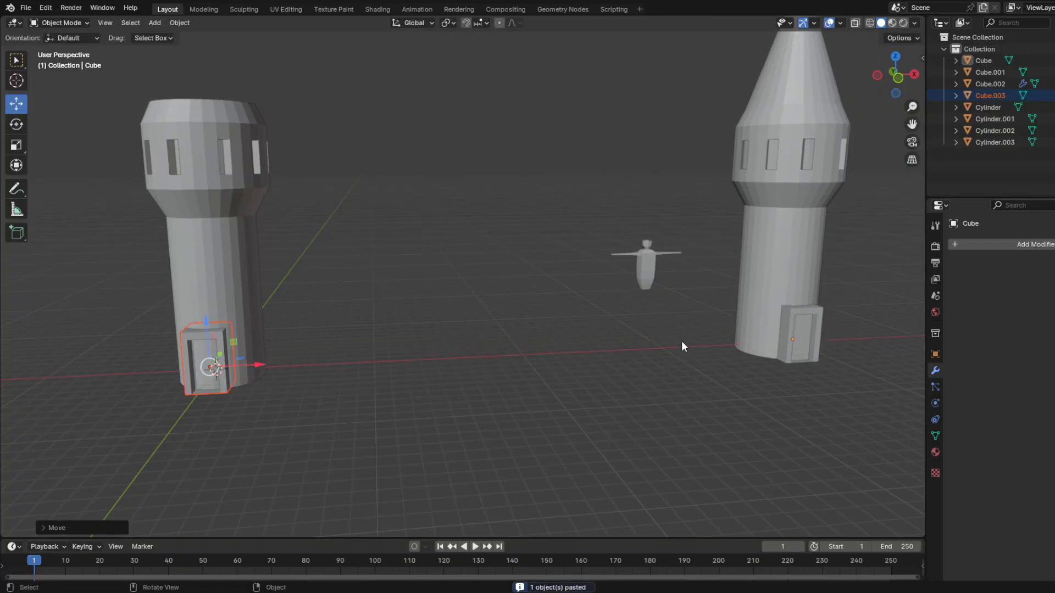
Step: Copy and paste the door panel inside the spired tower's frame and move the copy along X into the flat-topped tower's door frame
click(811, 341)
key(ctrl+c)
key(ctrl+v)
key(g)
key(x)
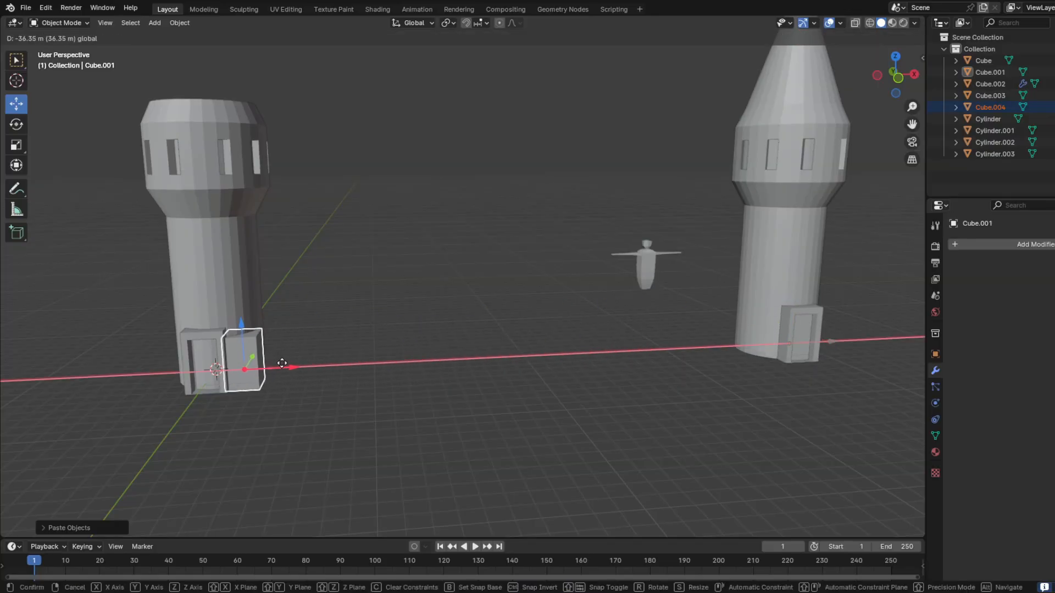
click(248, 359)
middle_drag(248, 358, 589, 254)
Step: Select the flat-topped tower's top face in Edit Mode and scale it up to about 1.6 times, flaring the rim outward
key(Tab)
key(Tab)
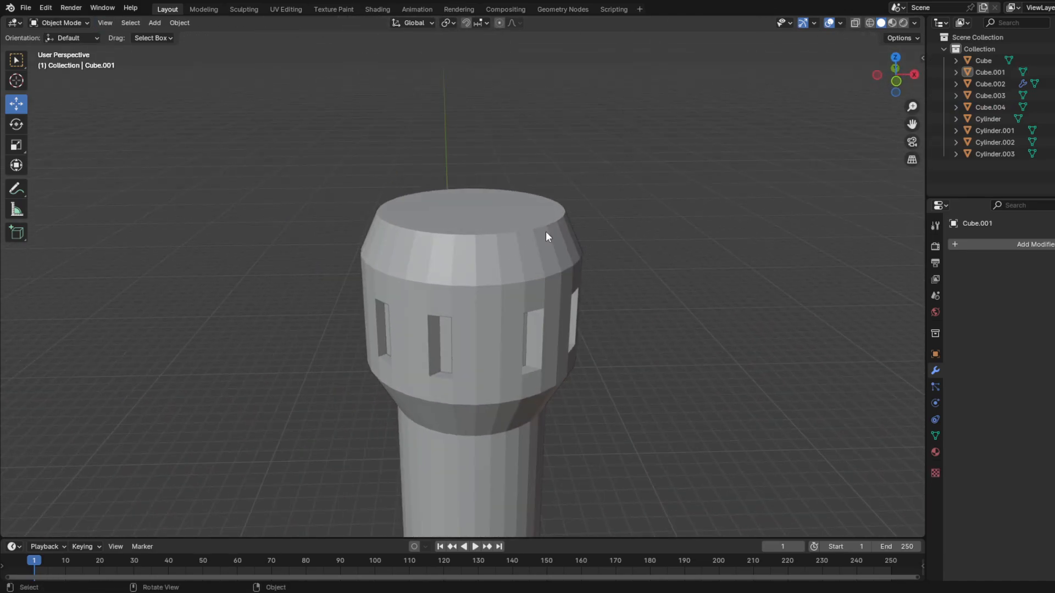
click(548, 231)
key(Tab)
drag(615, 139, 346, 240)
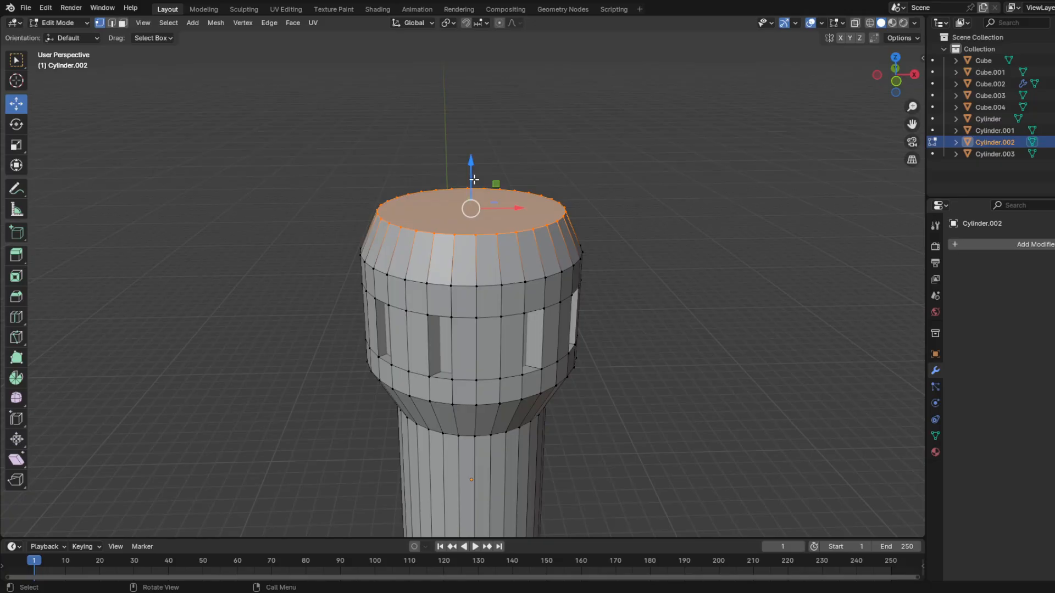
middle_drag(474, 179, 547, 214)
key(s)
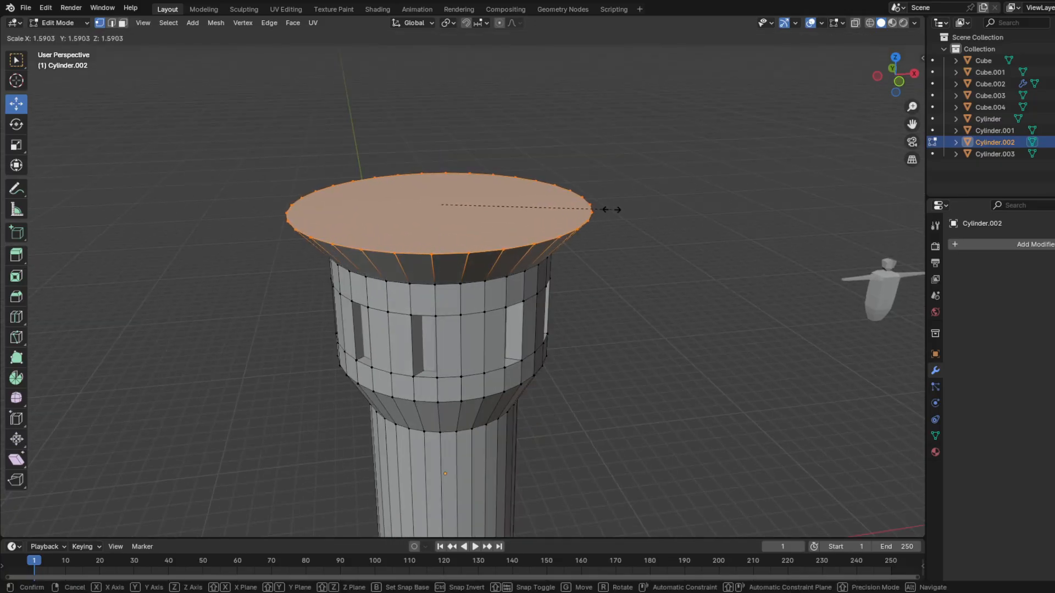
click(617, 210)
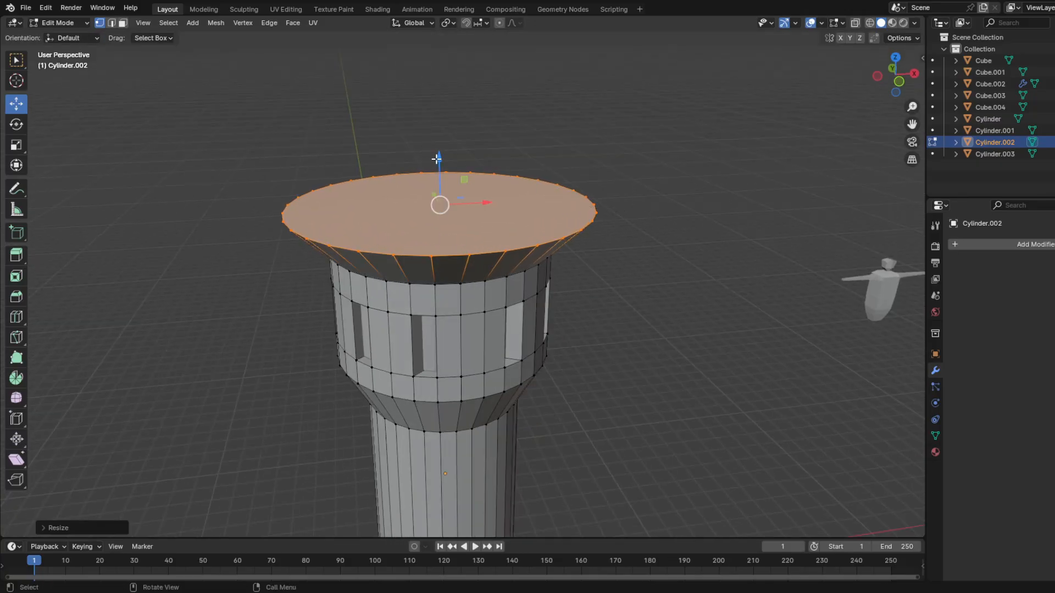
middle_drag(496, 218, 484, 169)
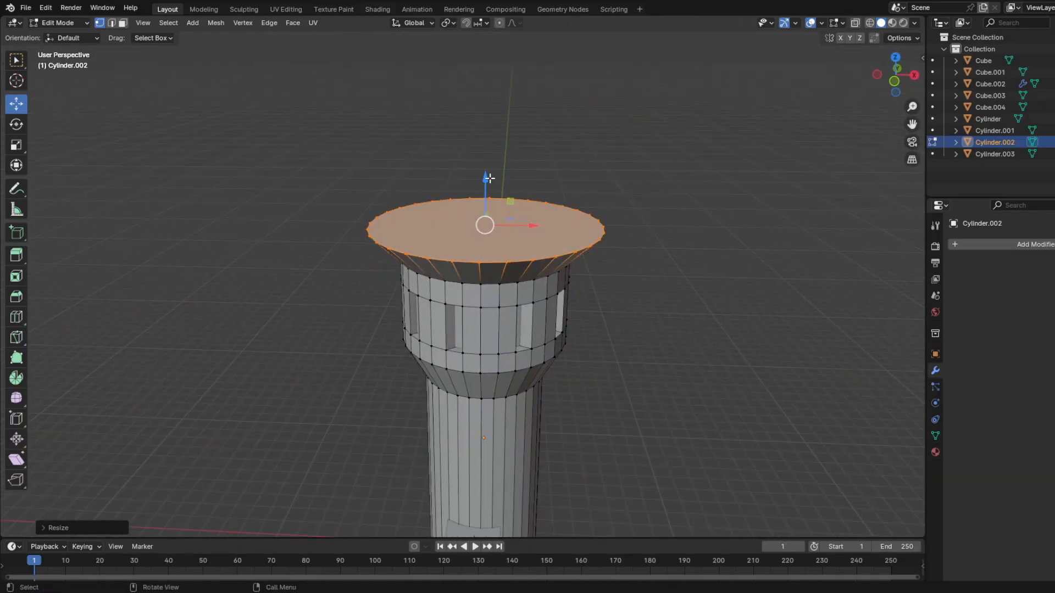
Step: Extrude the tower's flared top face upward about 2 m and fine-tune its height along Z
key(e)
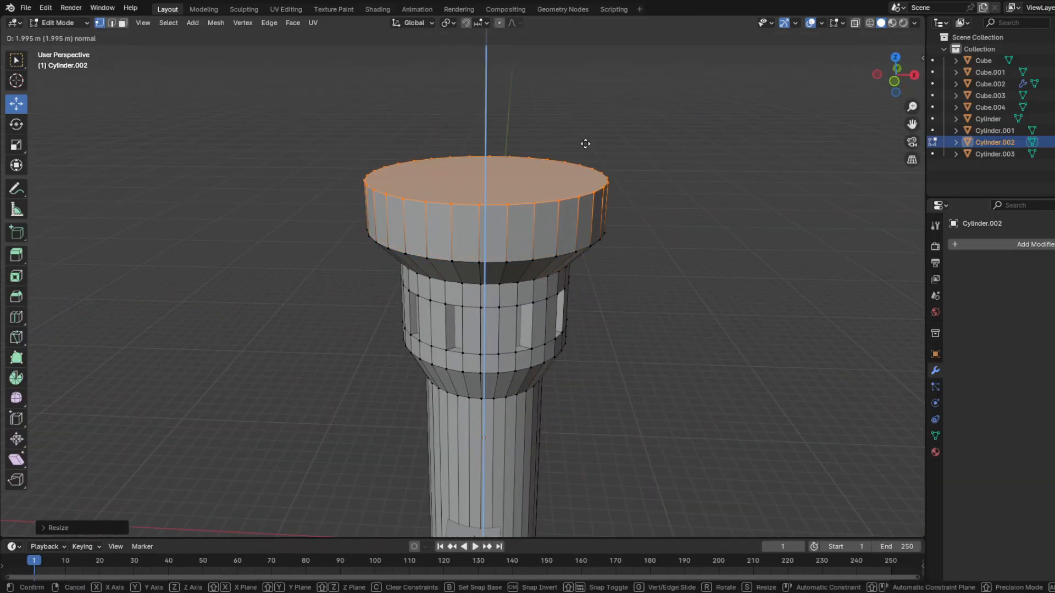
click(585, 144)
middle_drag(585, 144, 631, 243)
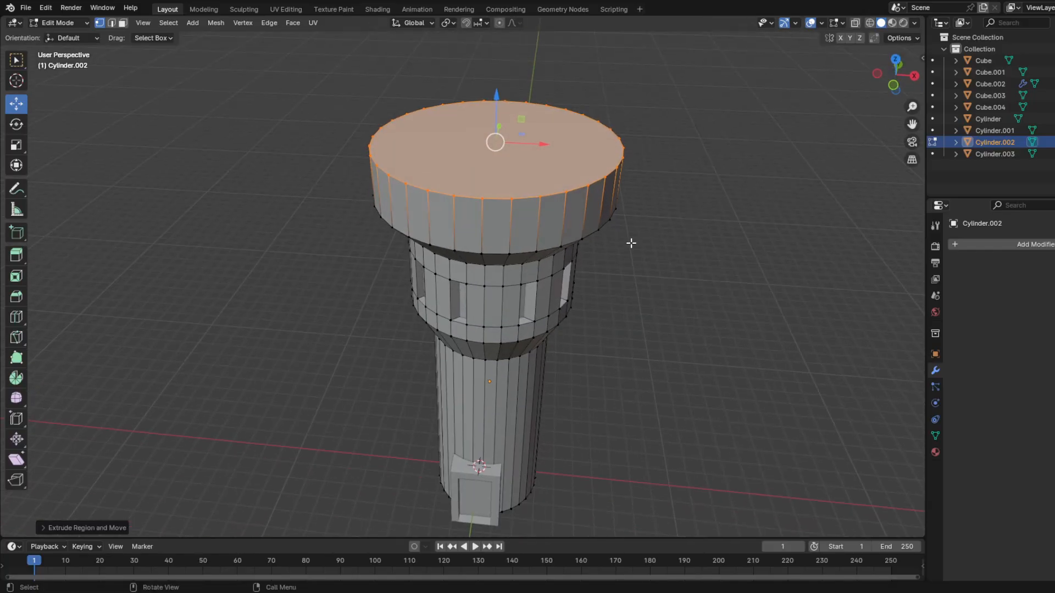
middle_drag(603, 205, 600, 157)
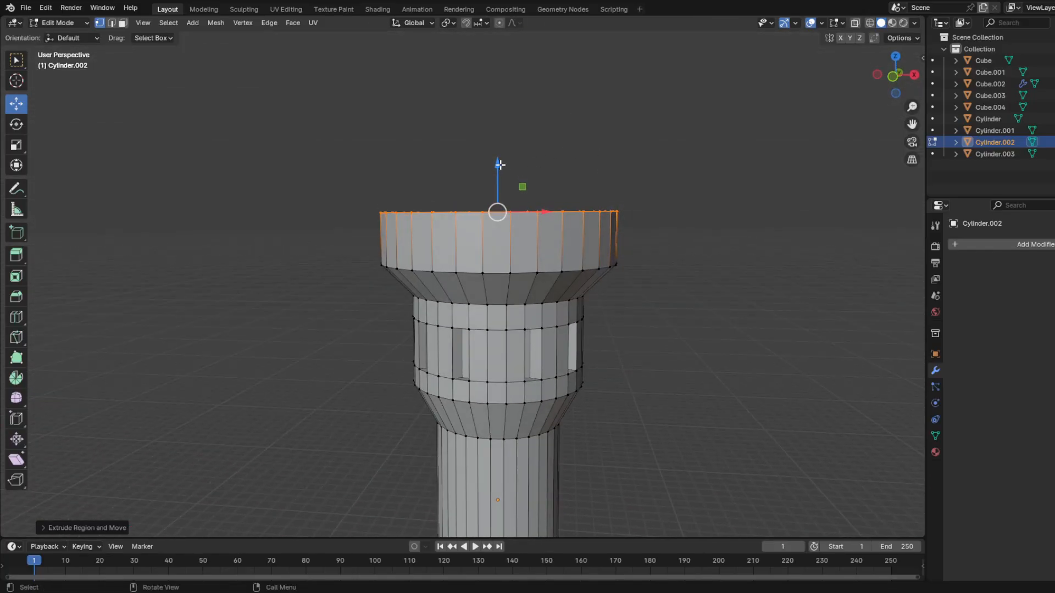
mouse_move(500, 165)
mouse_down()
mouse_move(496, 189)
mouse_move(496, 164)
mouse_up()
middle_drag(604, 208, 649, 249)
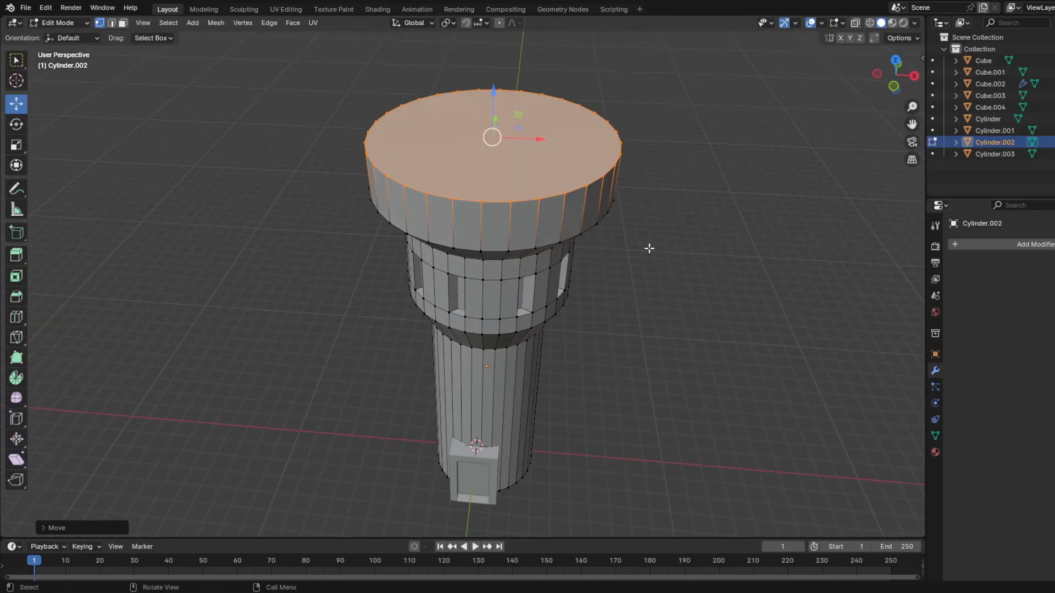
key(s)
click(688, 191)
key(ctrl+z)
Step: Extrude the tower's top face in place and scale it inward to form a narrow parapet rim
key(e)
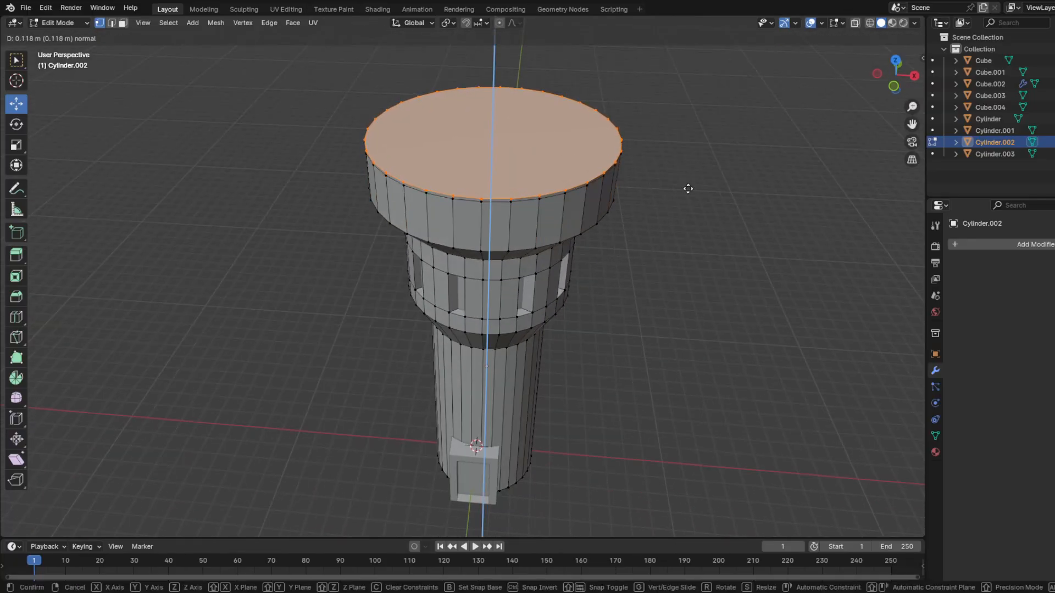
right_click(688, 188)
key(s)
click(664, 190)
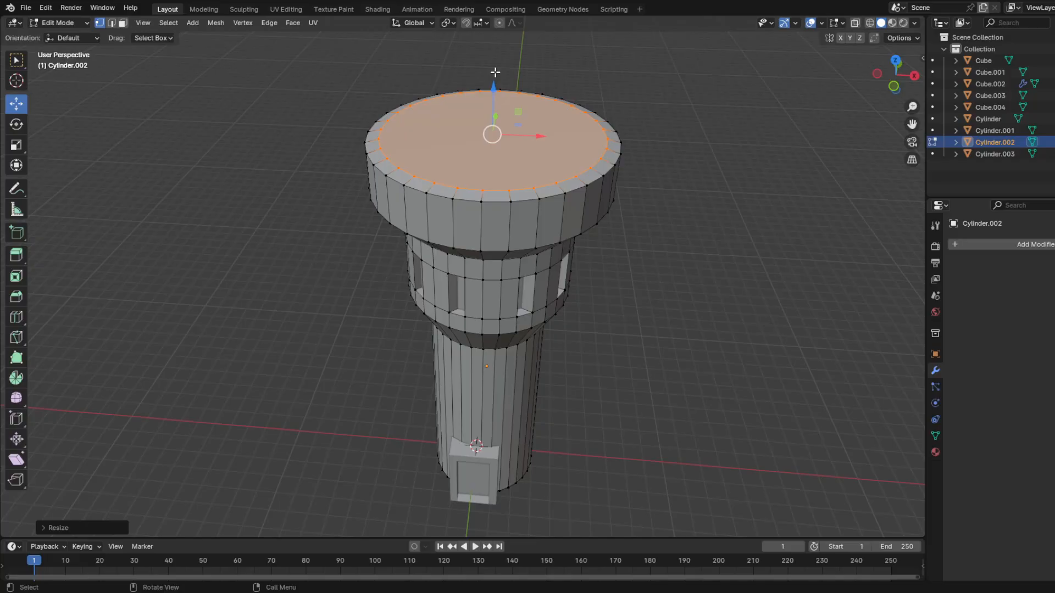
Step: Extrude the inner top face down about 1.46 m to hollow out the parapet, and inspect it in Object Mode
key(e)
right_click(551, 103)
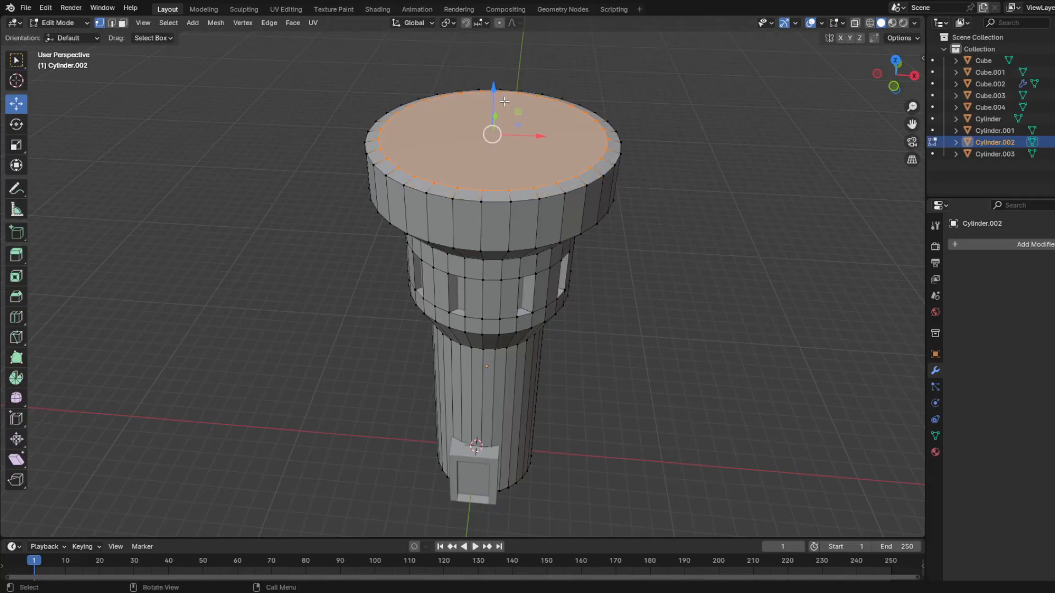
key(e)
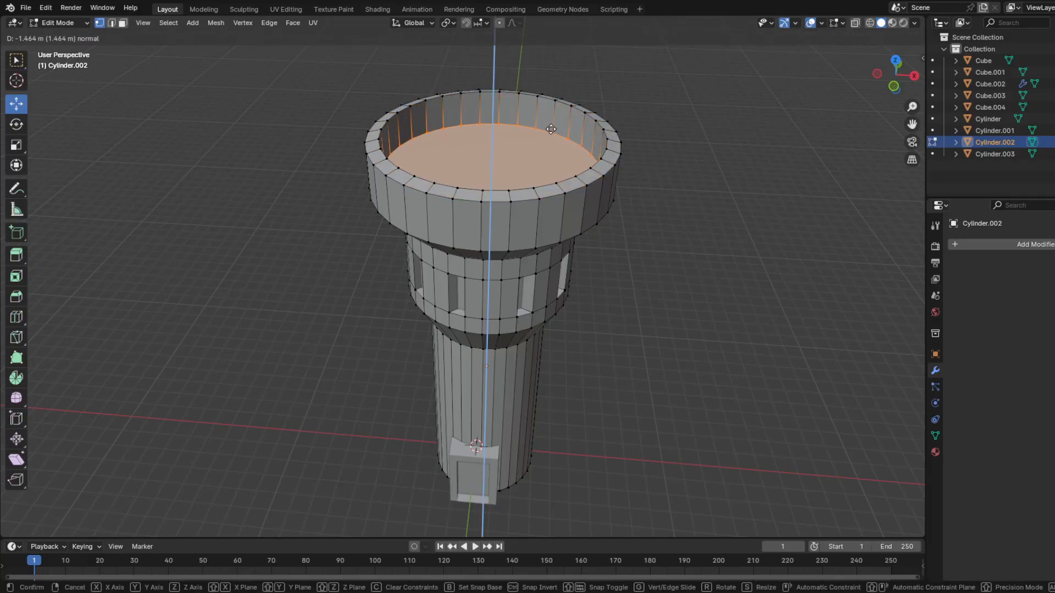
click(550, 129)
key(Tab)
middle_drag(648, 196, 612, 236)
Step: Try to cut a notch in the parapet by extruding one rim top face down about 1.05 m
key(Tab)
scroll(584, 198, up, 2)
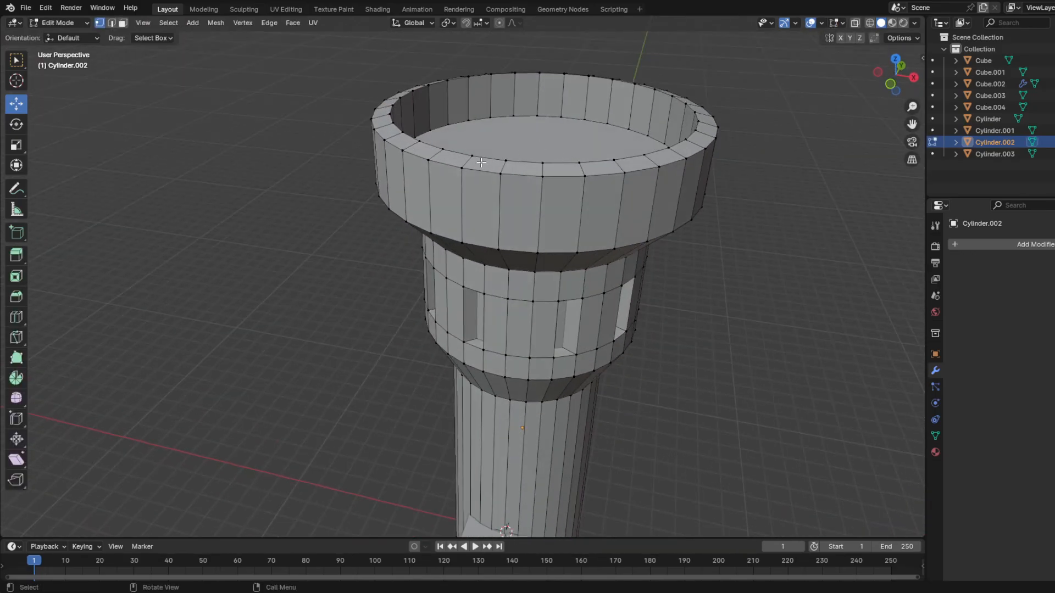
middle_drag(482, 163, 495, 154)
drag(493, 136, 438, 183)
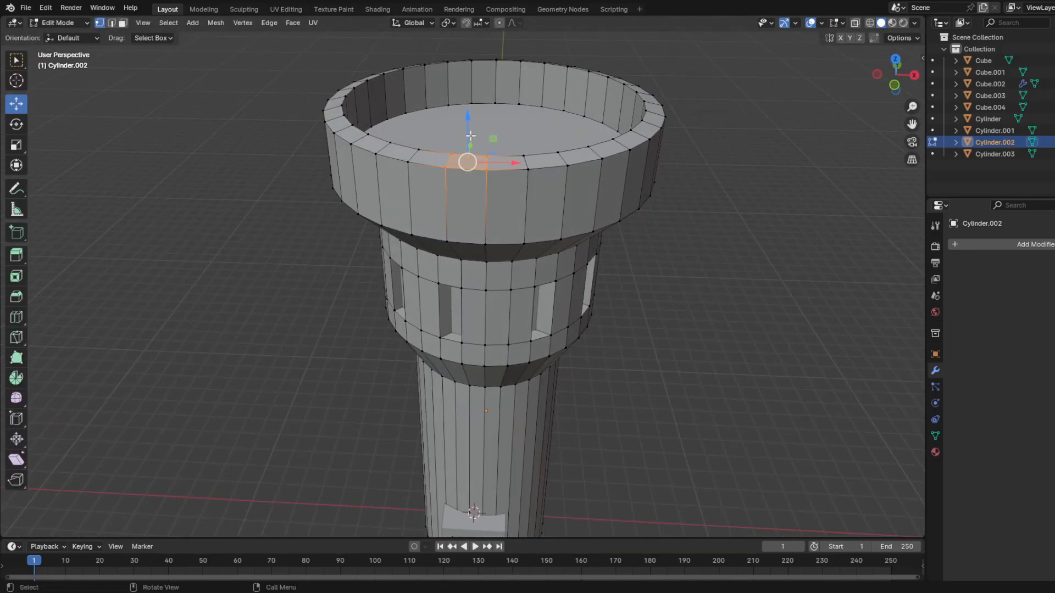
key(e)
key(z)
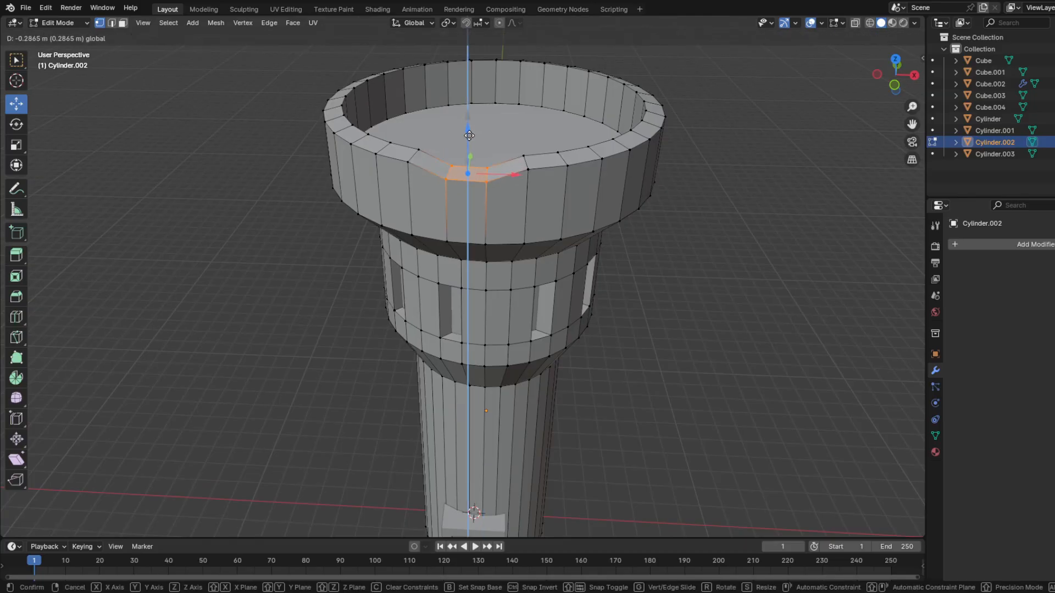
right_click(468, 154)
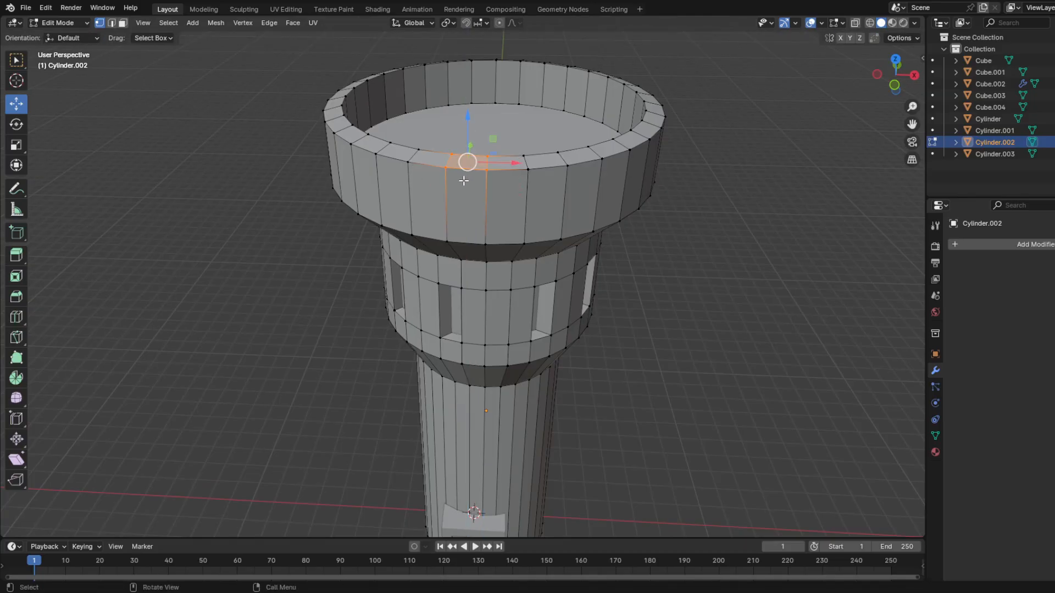
key(e)
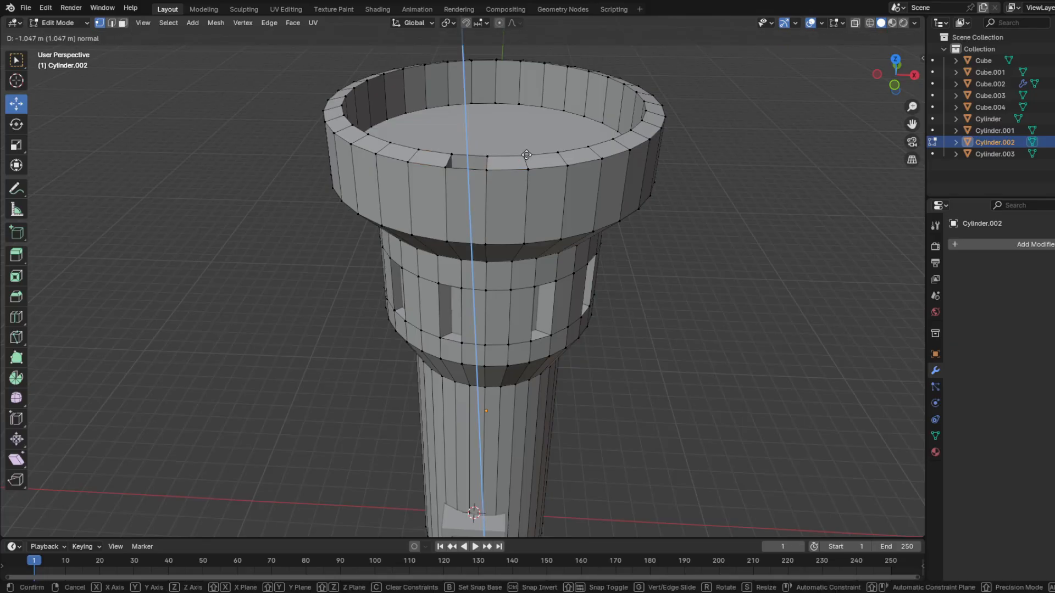
click(526, 152)
middle_drag(526, 152, 512, 170)
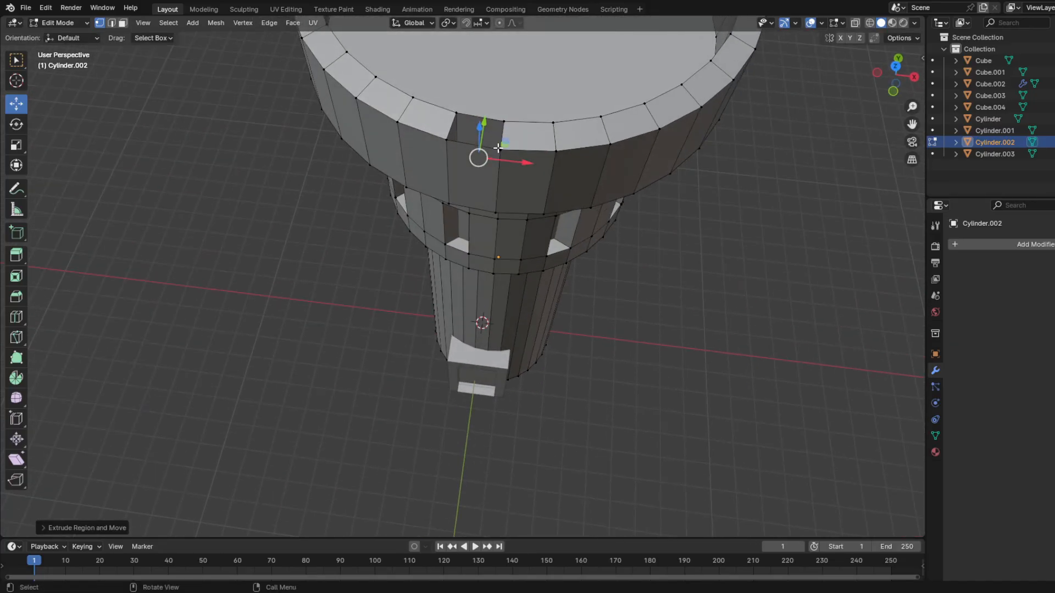
Step: Remove the geometry at the notch's four top corner vertices and refill the rim opening with a face
click(498, 149)
shift+click(447, 141)
shift+click(458, 112)
shift+click(503, 118)
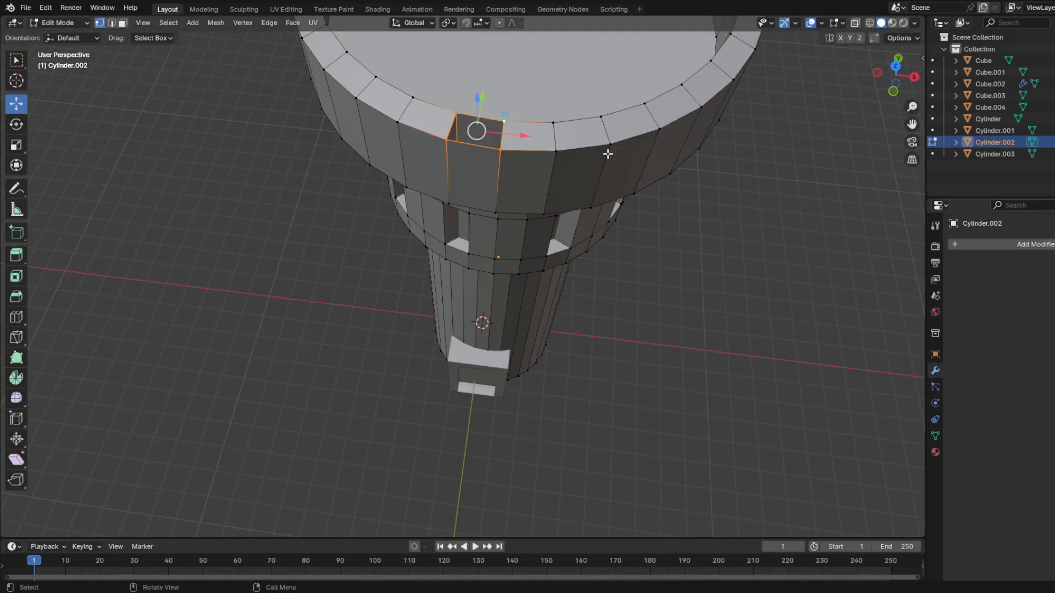
key(x)
click(748, 217)
middle_drag(769, 216, 478, 245)
alt+click(453, 243)
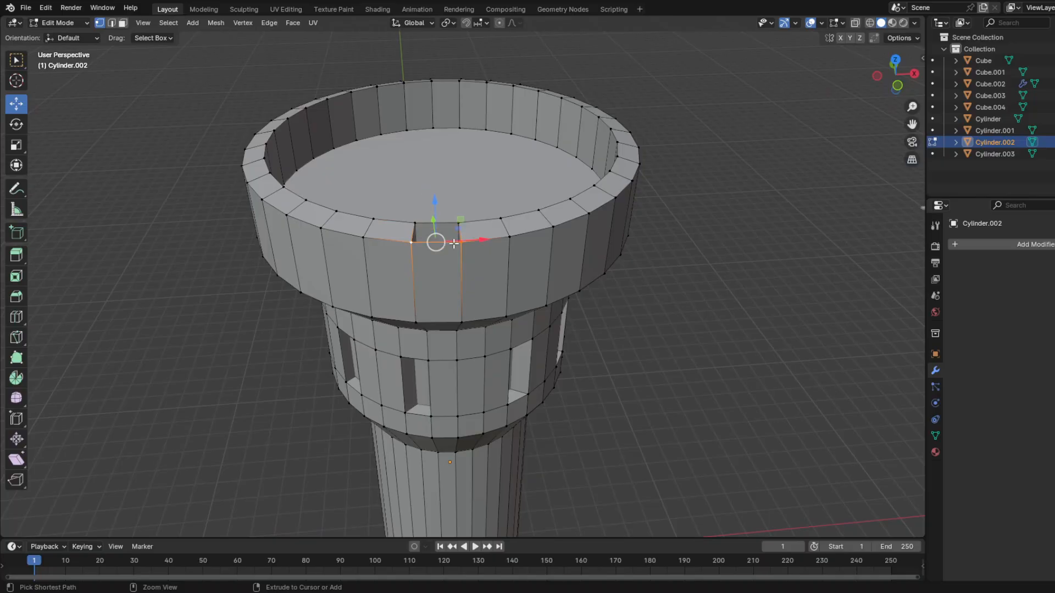
key(f)
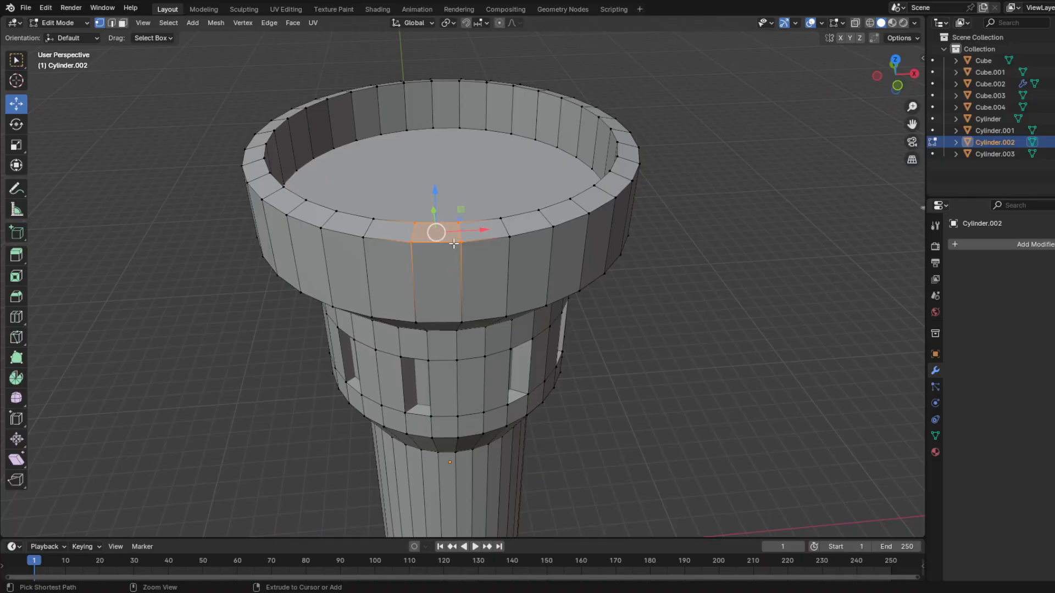
click(689, 291)
Step: Select two top faces of the parapet rim with two unselected faces between them
middle_drag(690, 292, 626, 298)
drag(489, 253, 412, 161)
middle_drag(410, 245, 306, 249)
drag(306, 235, 234, 305)
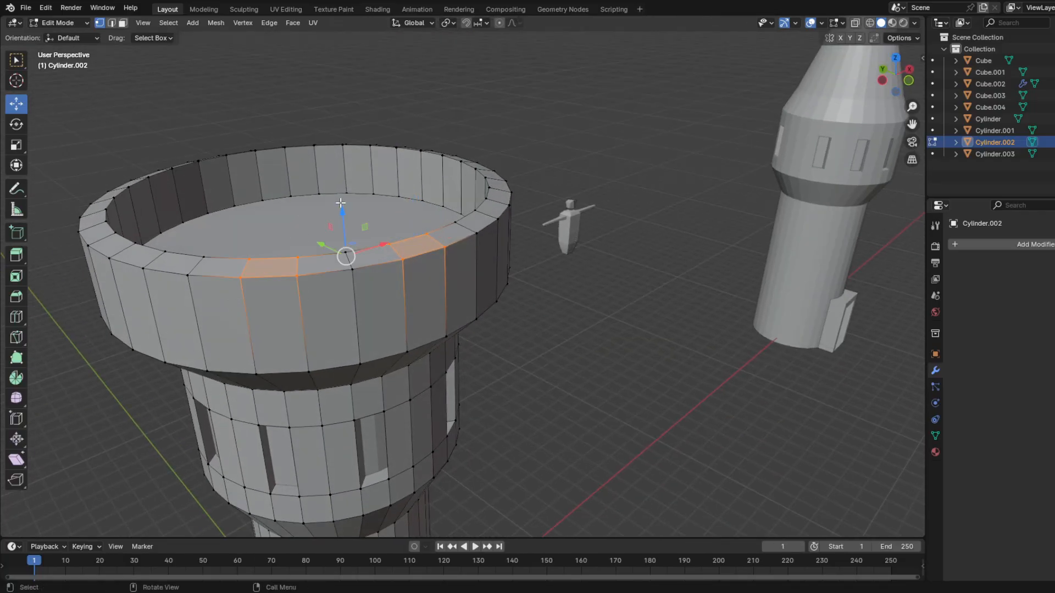
key(g)
key(z)
key(Escape)
Step: Swap one selected rim face for its neighbour, leaving three faces between the pair, and try lowering them along Z
shift+click(297, 279)
shift+click(296, 254)
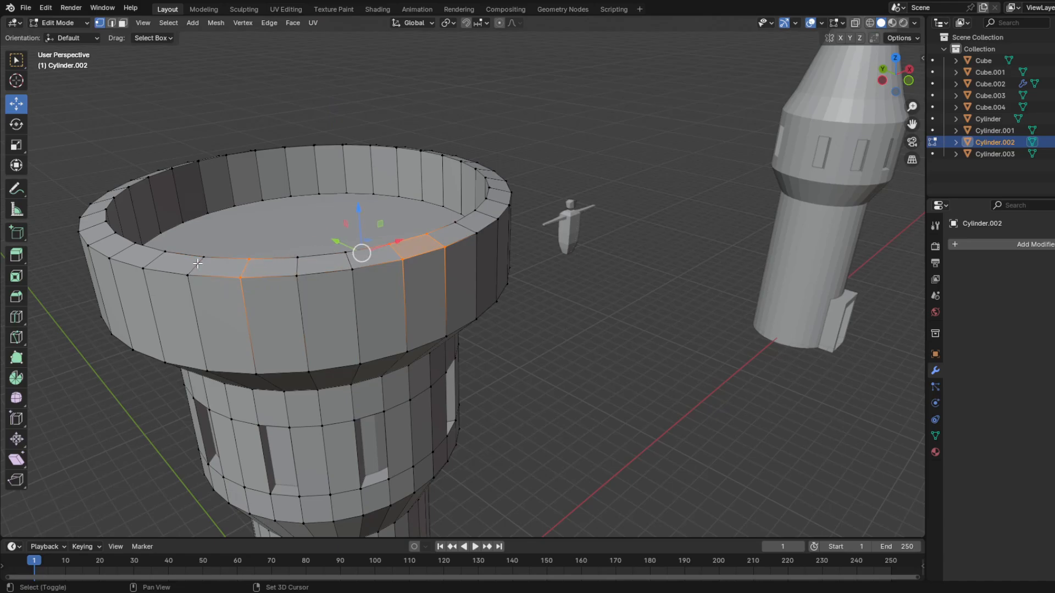
shift+click(187, 279)
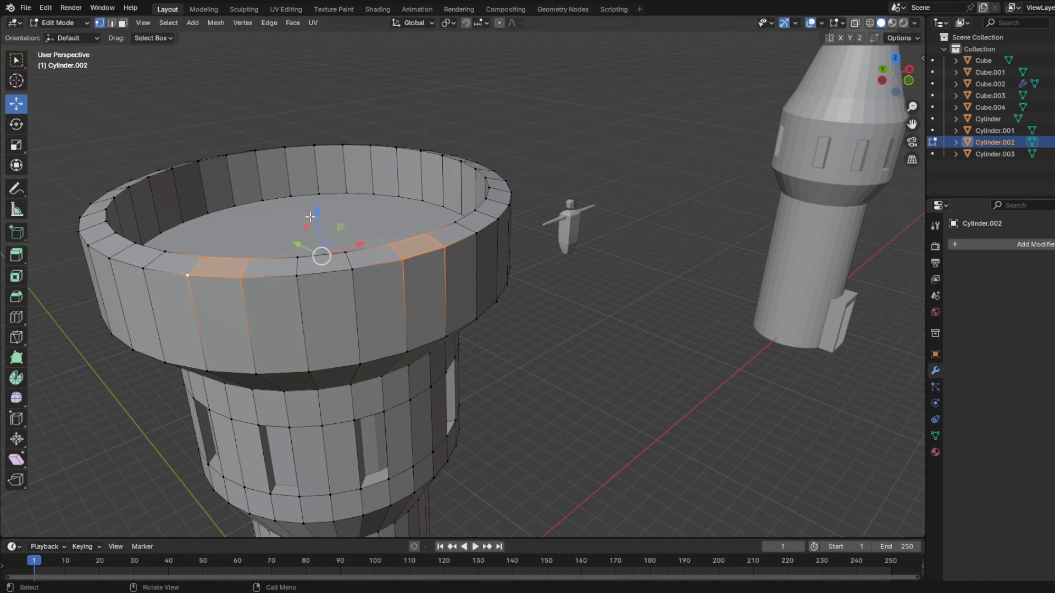
drag(318, 212, 322, 243)
Step: Add two more rim top faces to the selection, keeping three unselected faces between each
middle_drag(329, 241, 305, 276)
drag(232, 350, 154, 295)
shift+middle_drag(193, 281, 294, 329)
shift+drag(325, 422, 284, 390)
middle_drag(283, 390, 301, 332)
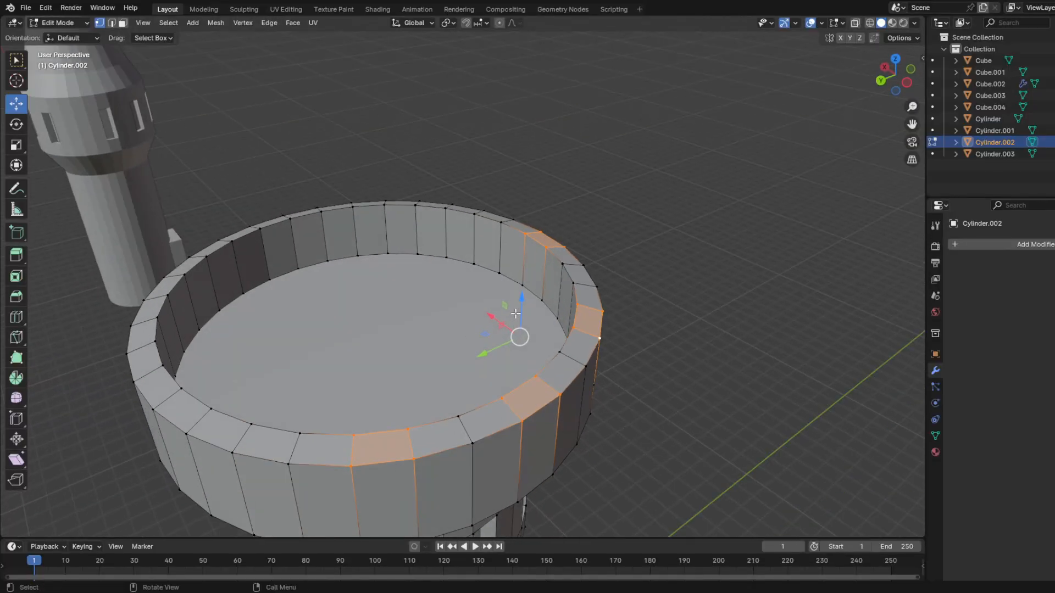
key(g)
key(z)
click(405, 357)
Step: Extend the selection around the rest of the parapet so every fourth rim top face is selected
middle_drag(405, 358, 370, 364)
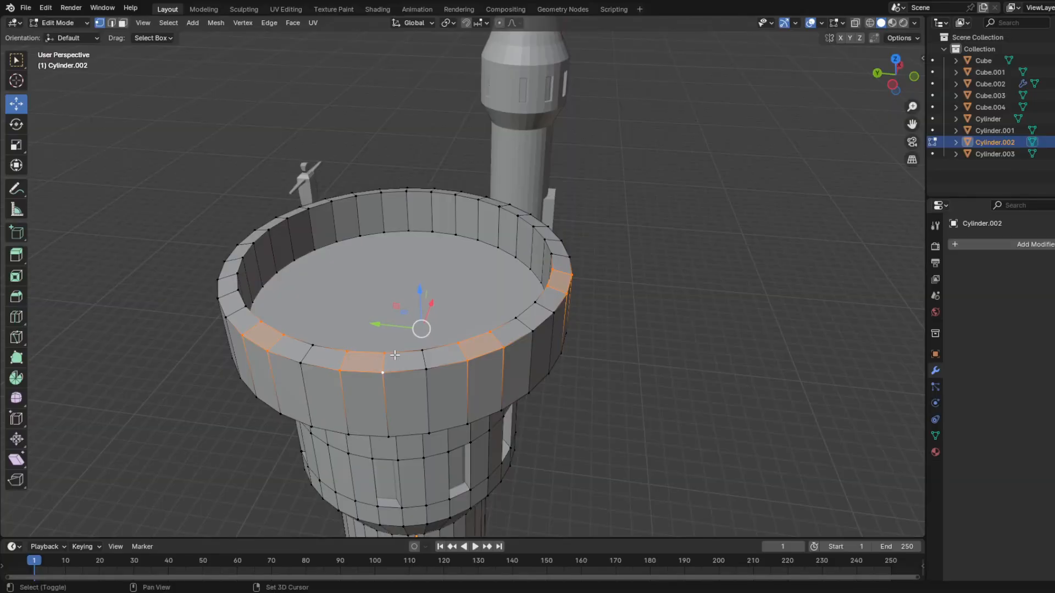
middle_drag(312, 351, 365, 356)
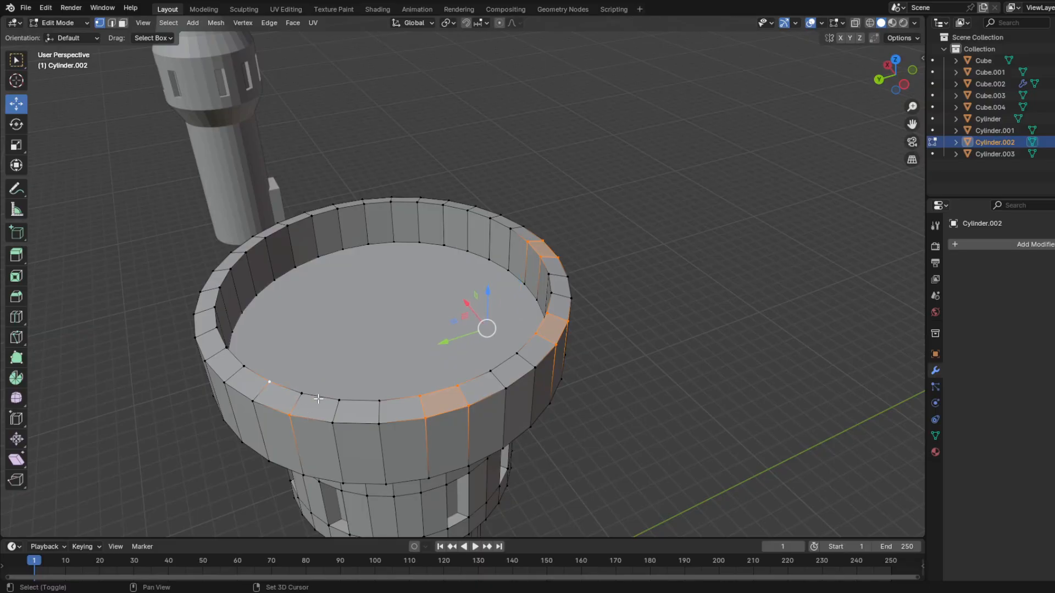
middle_drag(271, 405, 378, 430)
shift+drag(308, 437, 304, 434)
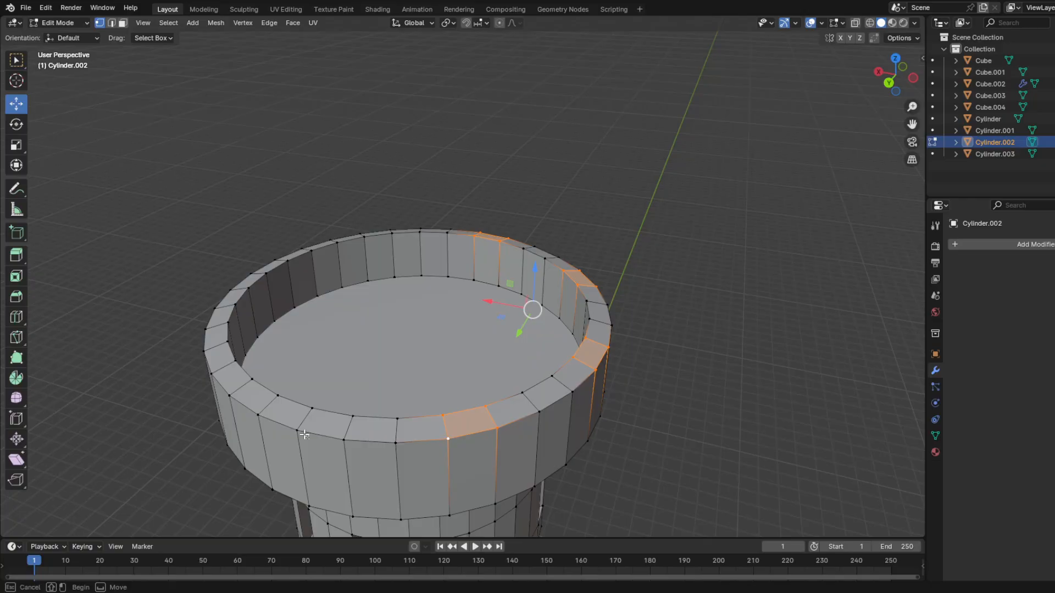
shift+drag(268, 372, 268, 373)
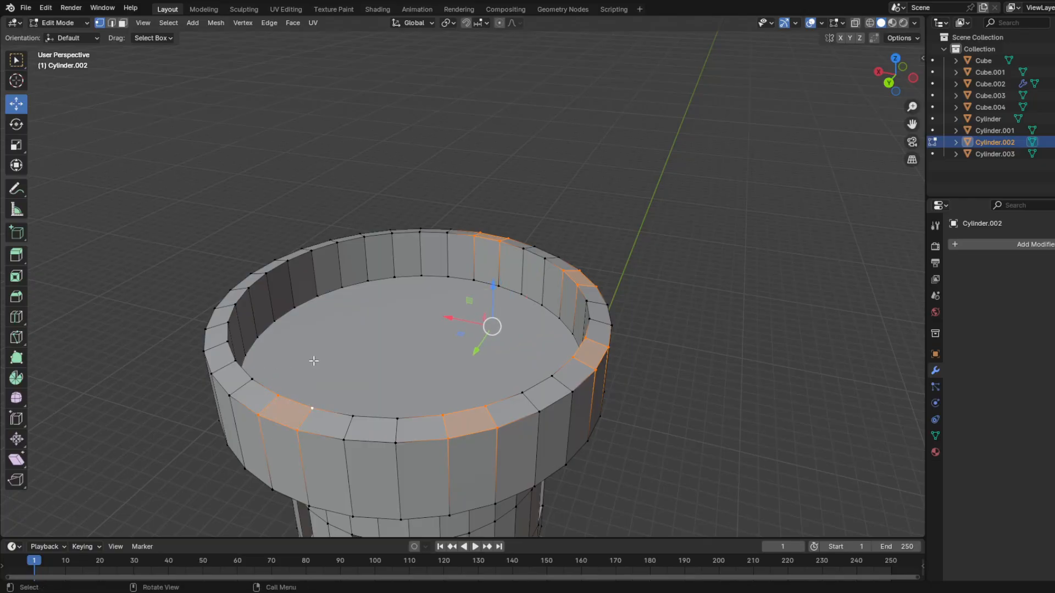
middle_drag(314, 361, 398, 369)
shift+drag(454, 474, 424, 433)
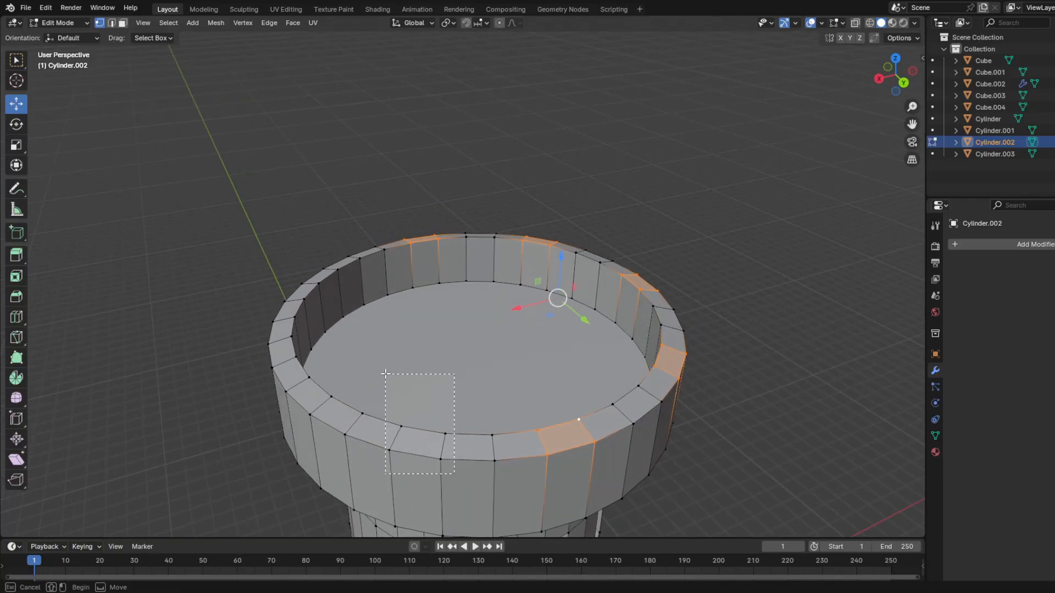
shift+drag(386, 376, 387, 376)
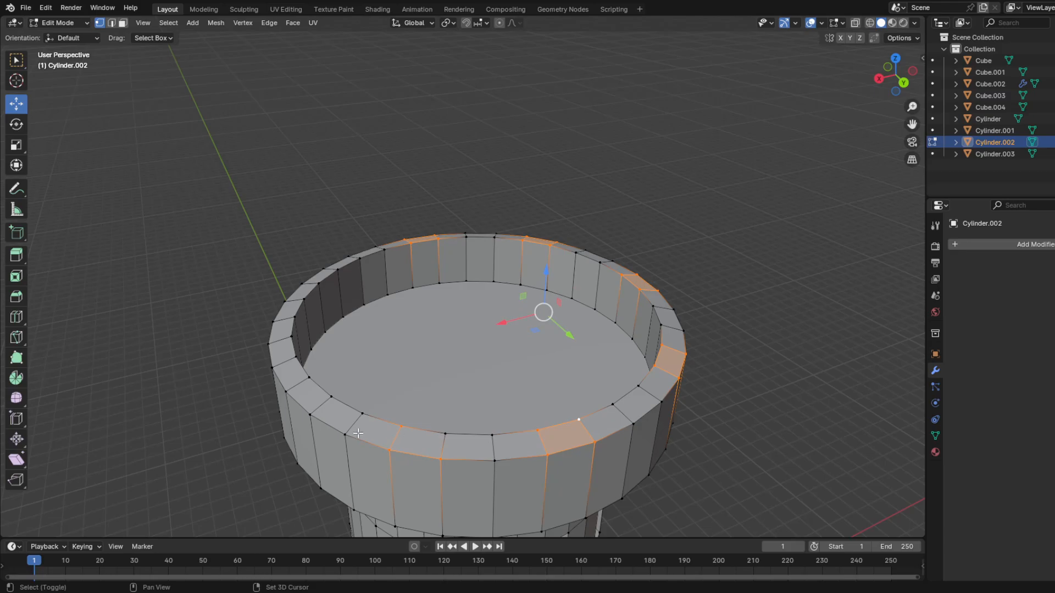
middle_drag(342, 428, 580, 401)
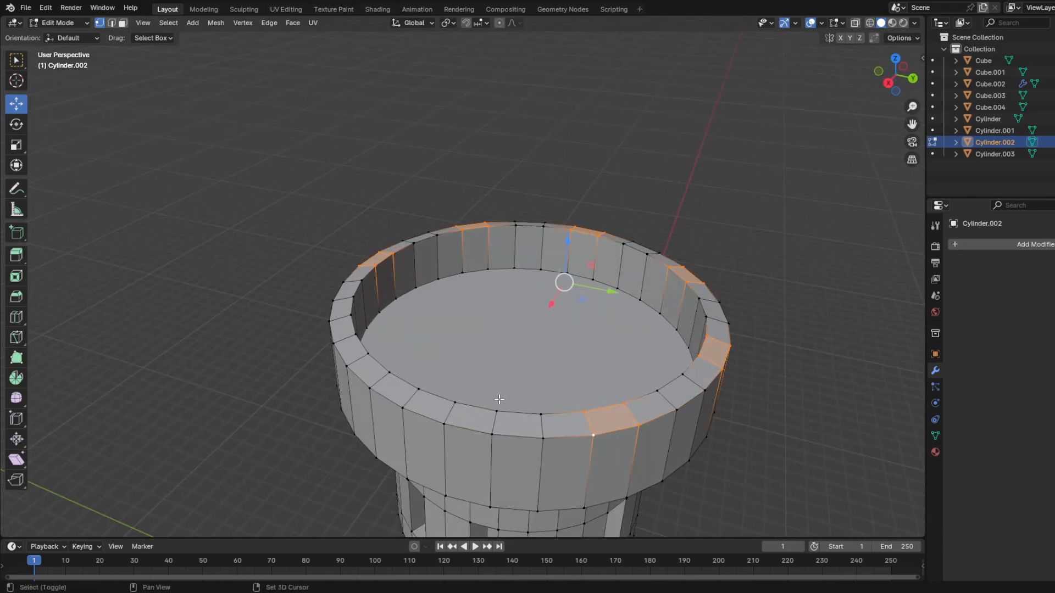
middle_drag(412, 437, 480, 411)
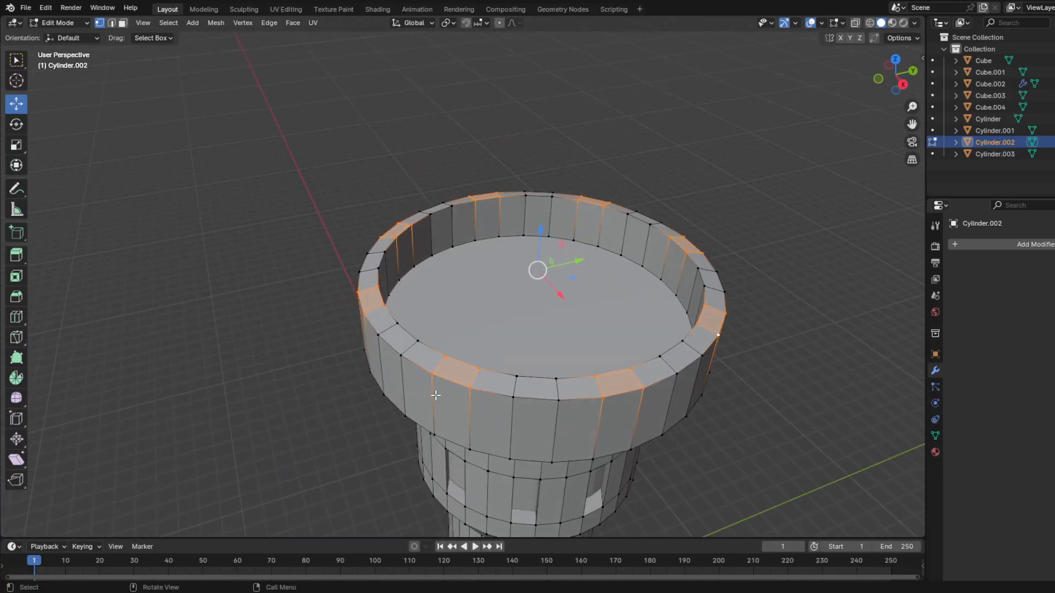
Step: Lower the selected rim faces along Z to form sloped notches between the battlements
middle_drag(493, 341, 512, 349)
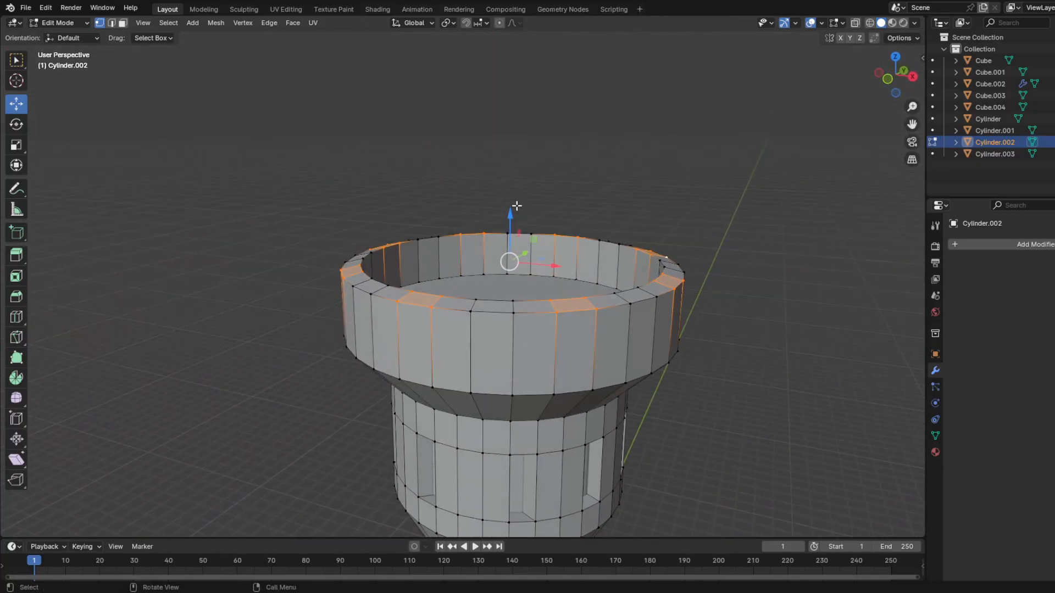
drag(515, 213, 515, 253)
middle_drag(515, 253, 334, 412)
scroll(438, 301, up, 4)
middle_drag(430, 328, 467, 302)
scroll(602, 184, down, 1)
Step: Clear the selection, switch to wireframe shading and box-select the tops of all the battlements
key(alt+a)
click(870, 22)
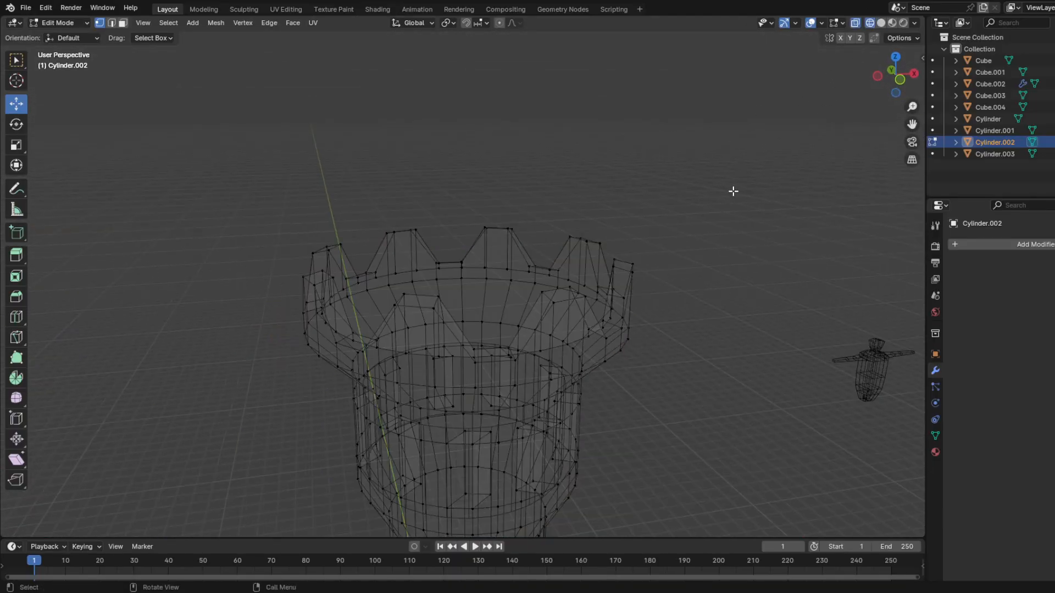
middle_drag(733, 191, 730, 167)
mouse_move(677, 212)
middle_down()
mouse_move(631, 223)
mouse_move(673, 215)
middle_up()
drag(671, 216, 239, 298)
middle_drag(242, 250, 430, 241)
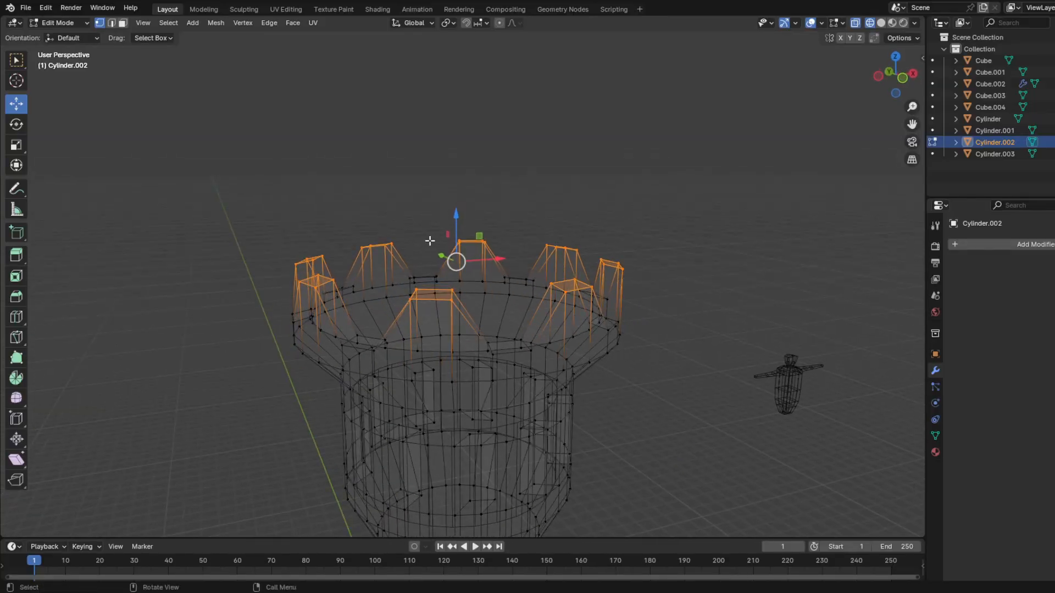
Step: Lower all the battlement tops slightly along Z in solid shading and return to Object Mode with nothing selected
click(881, 22)
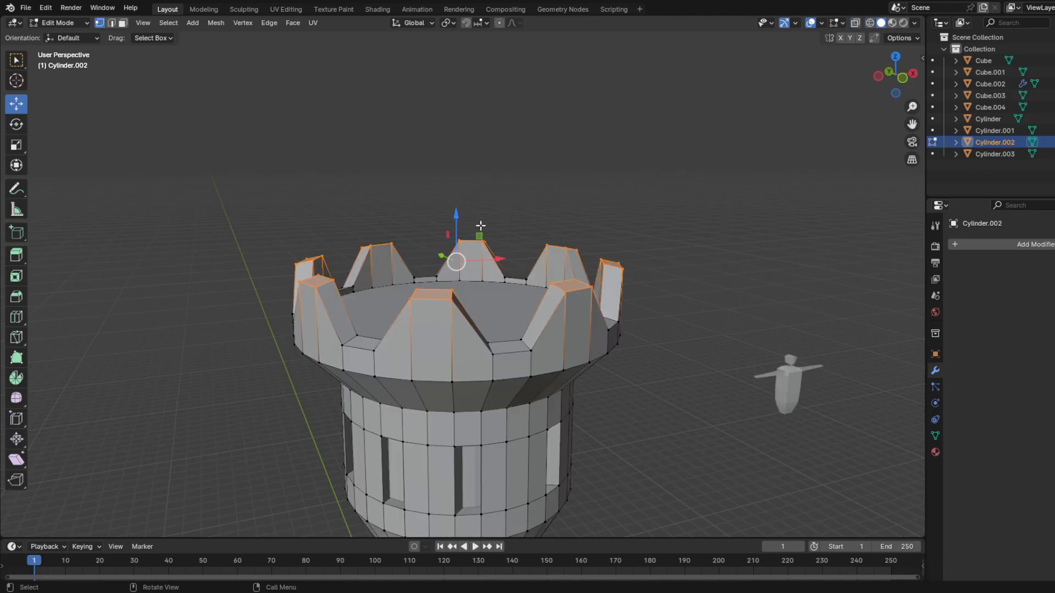
drag(458, 212, 458, 228)
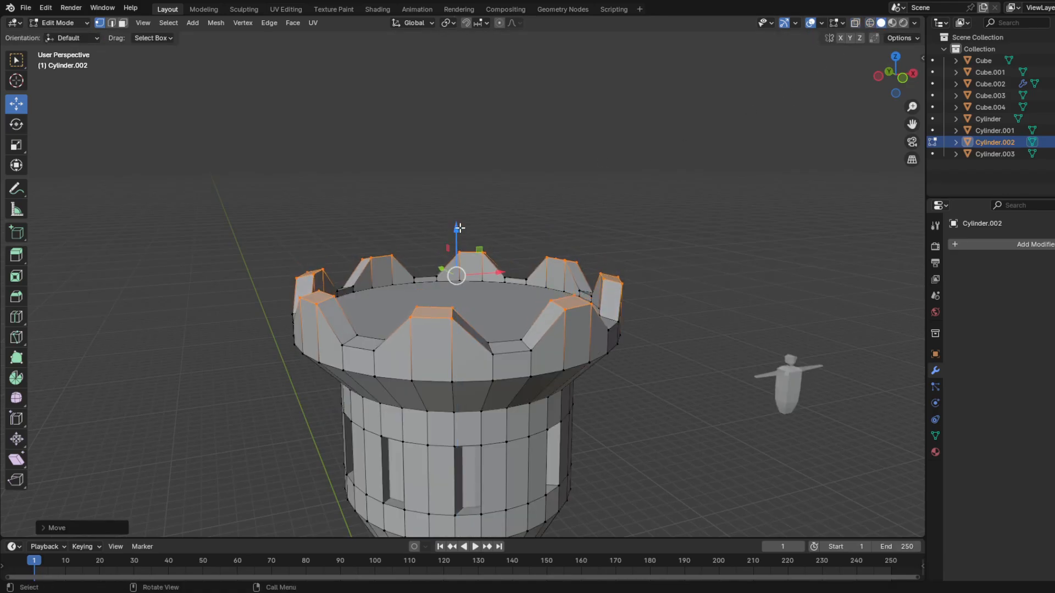
click(582, 219)
scroll(582, 220, down, 6)
key(Tab)
middle_drag(542, 404, 549, 309)
click(567, 345)
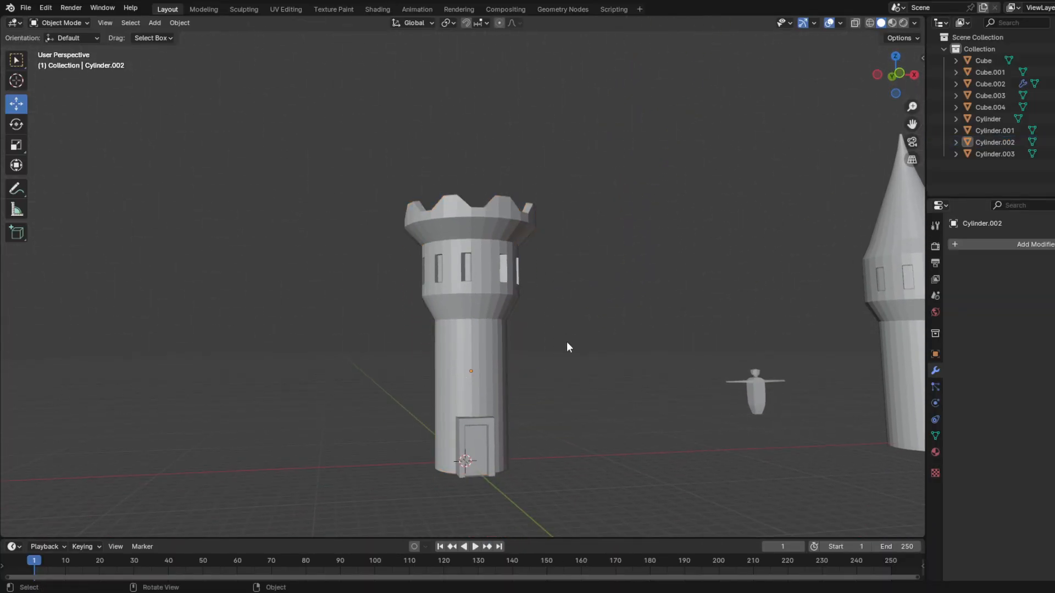
Step: Select all parts of the battlemented tower together in the viewport
scroll(567, 346, up, 2)
middle_drag(567, 347, 537, 377)
middle_drag(608, 291, 463, 248)
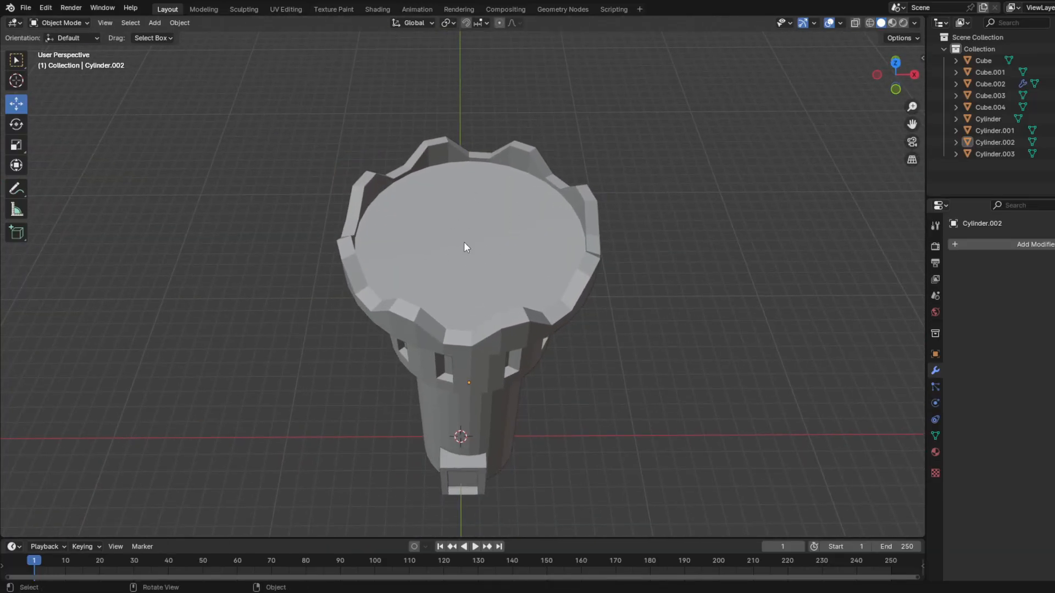
click(464, 243)
middle_drag(542, 323, 504, 279)
click(467, 330)
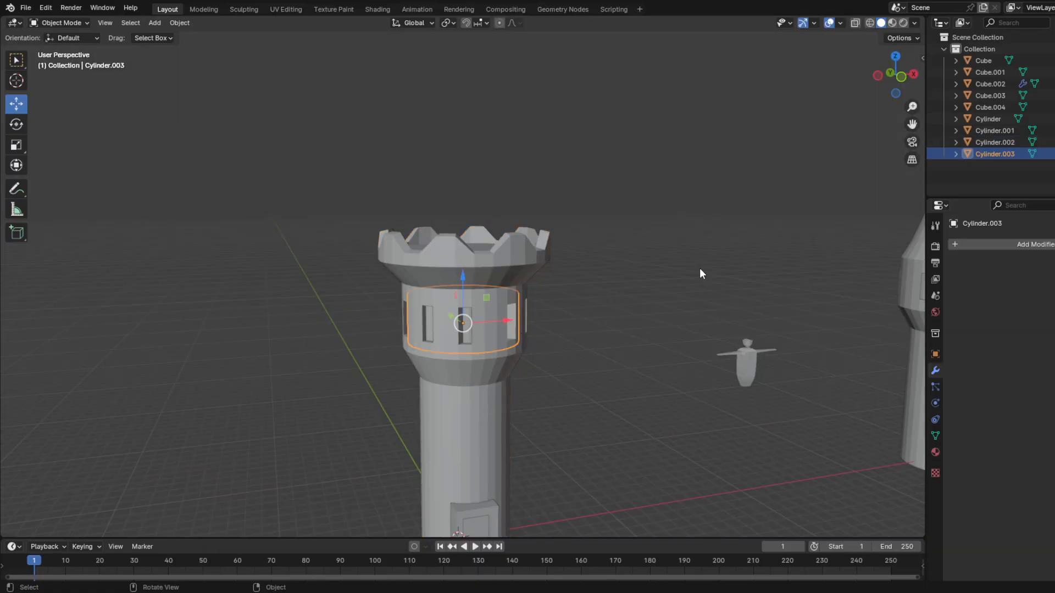
scroll(601, 410, down, 2)
drag(541, 519, 333, 147)
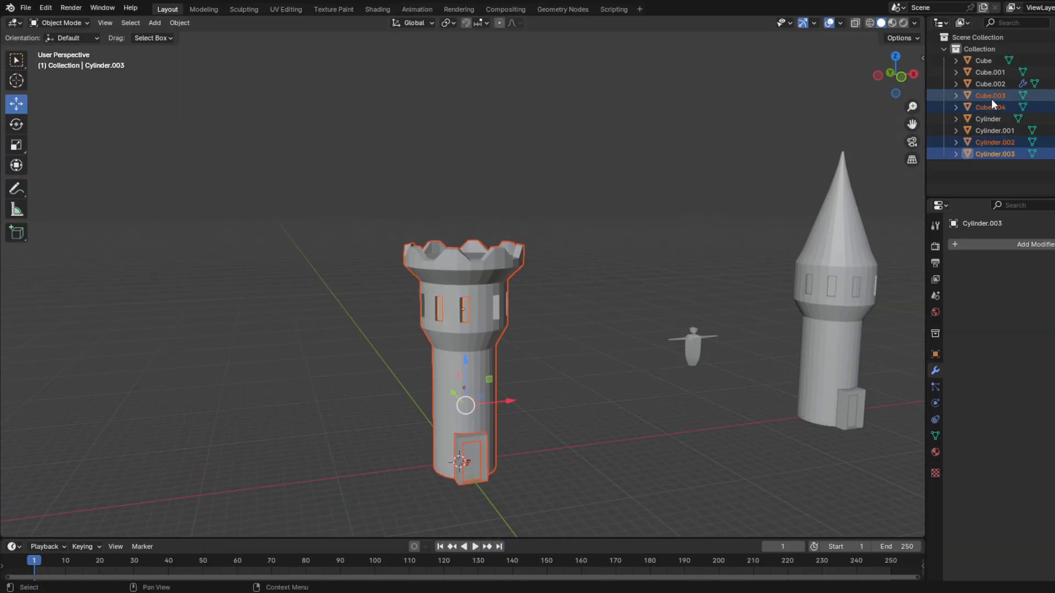
Step: Create a new collection, move all parts of the battlemented tower into it and collapse it
right_click(983, 165)
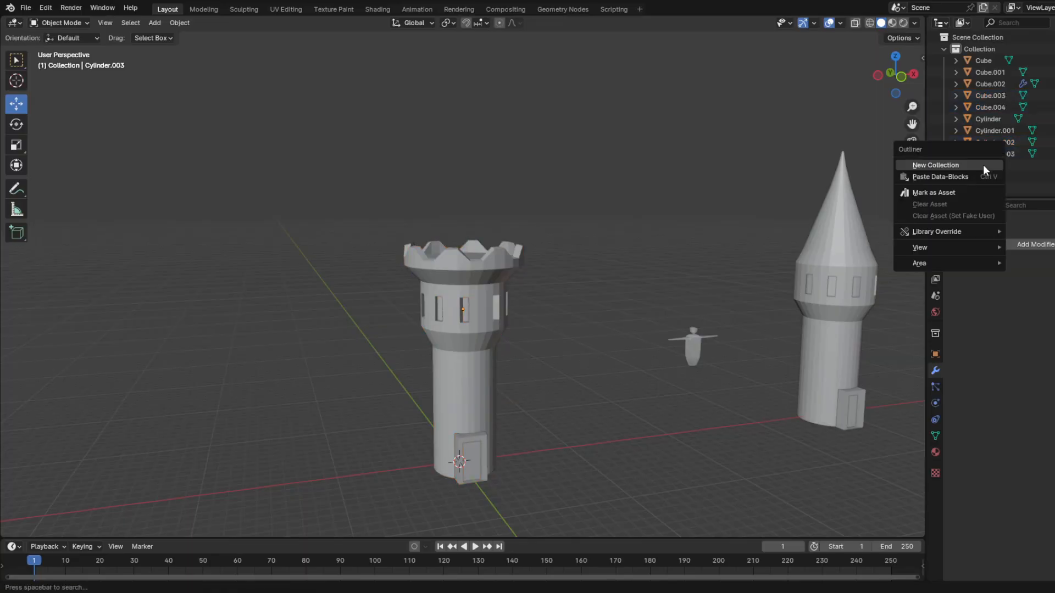
click(984, 164)
click(984, 167)
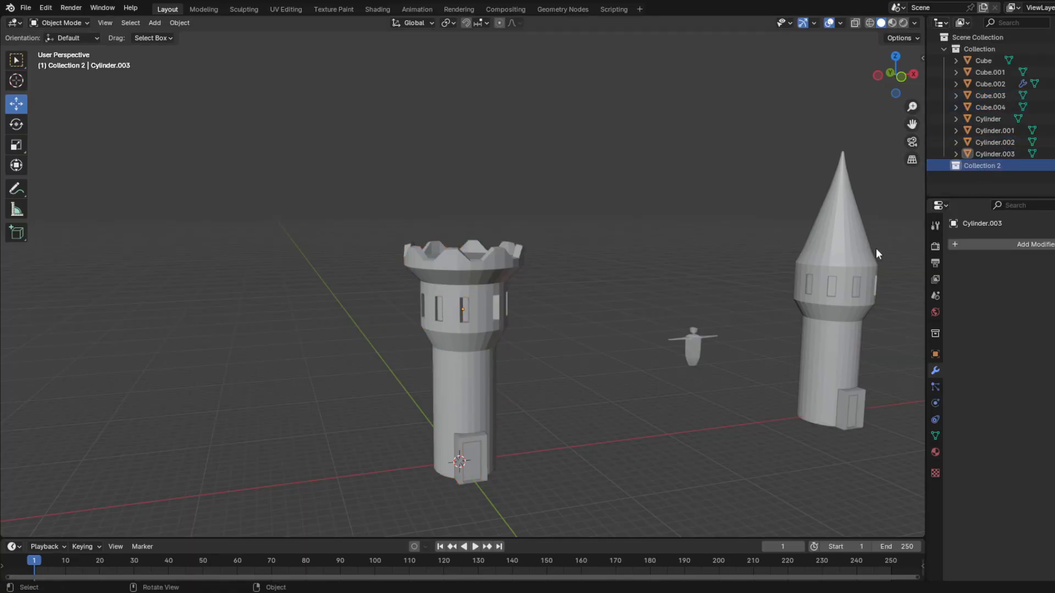
drag(522, 535, 402, 189)
drag(1006, 147, 978, 168)
click(943, 118)
Step: Move the human figure into another new collection and collapse the original collection
right_click(989, 167)
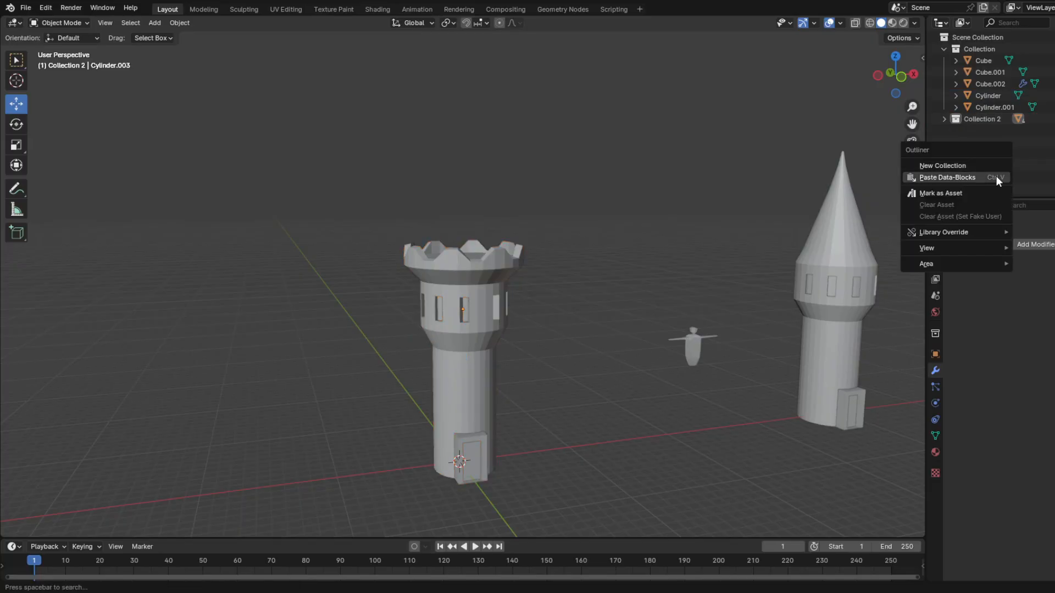
click(988, 164)
click(693, 355)
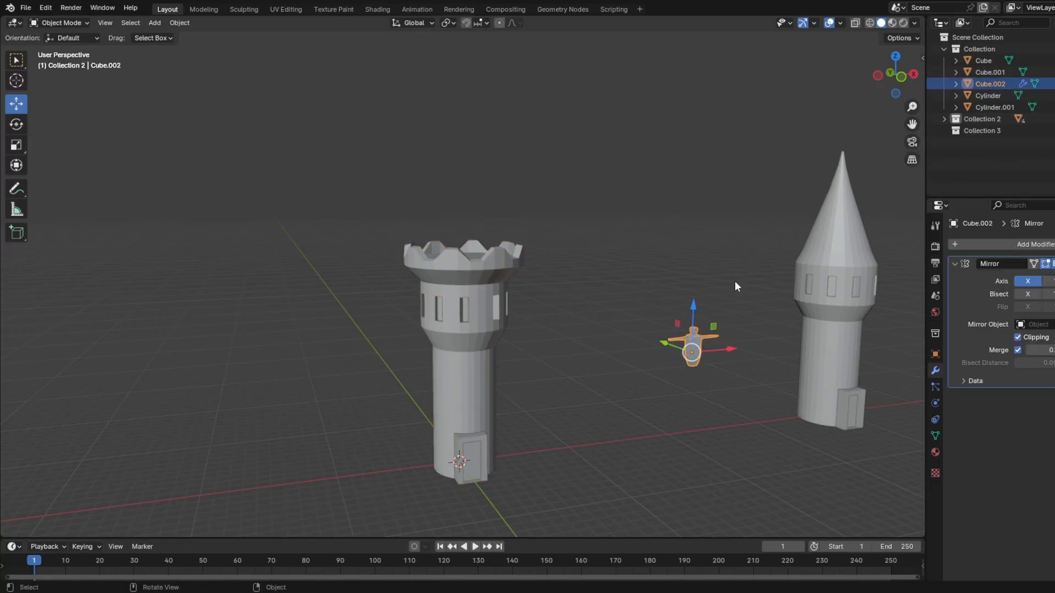
drag(989, 82, 980, 127)
click(981, 150)
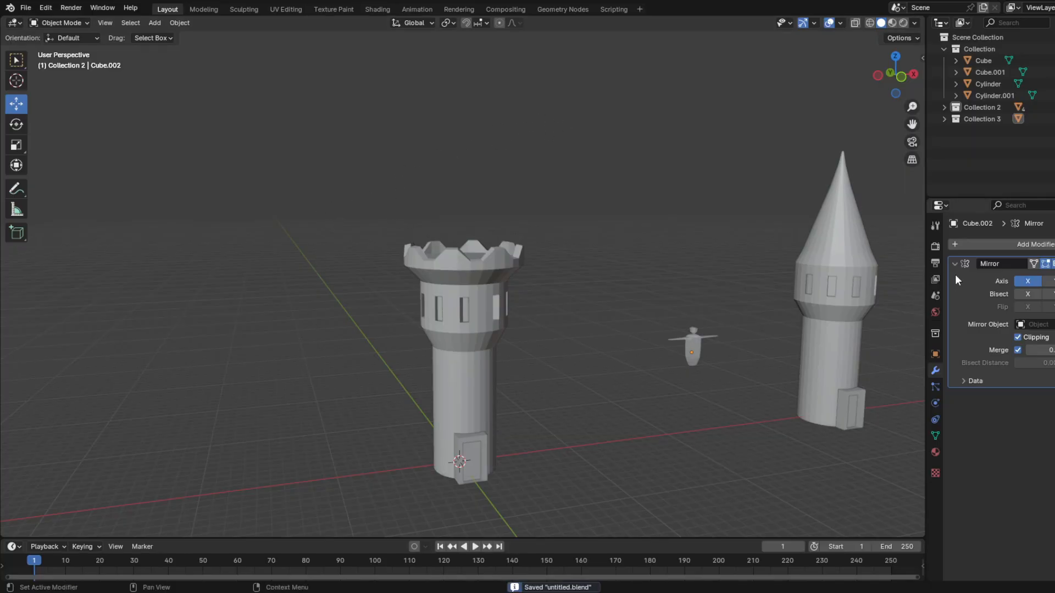
click(943, 49)
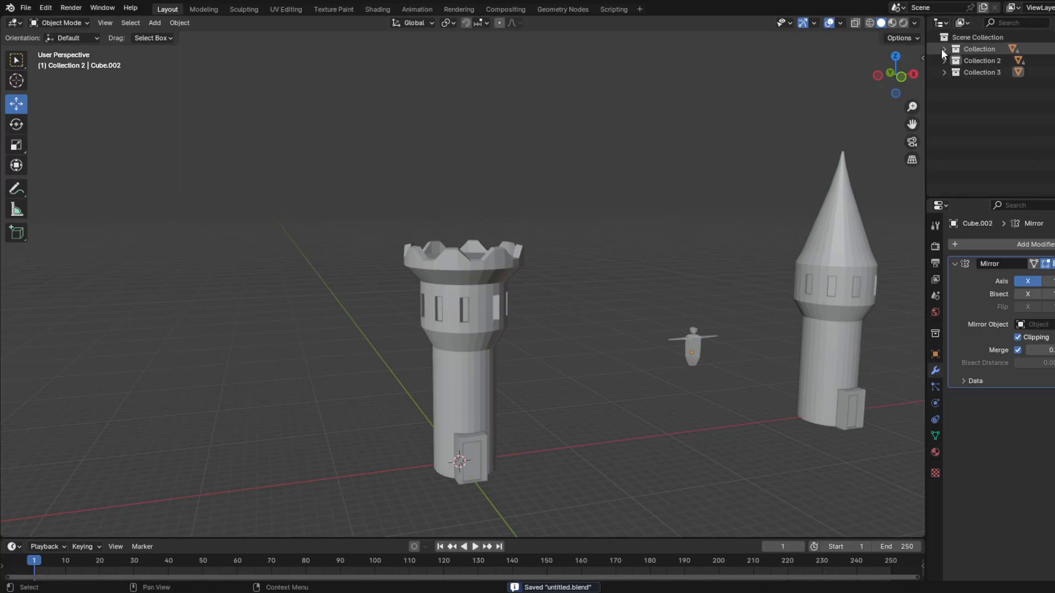
Step: Add a cube and move it about 10 m along X, beside the battlemented tower
mouse_move(713, 355)
middle_down()
mouse_move(680, 441)
mouse_move(535, 352)
mouse_move(691, 385)
mouse_move(728, 355)
middle_up()
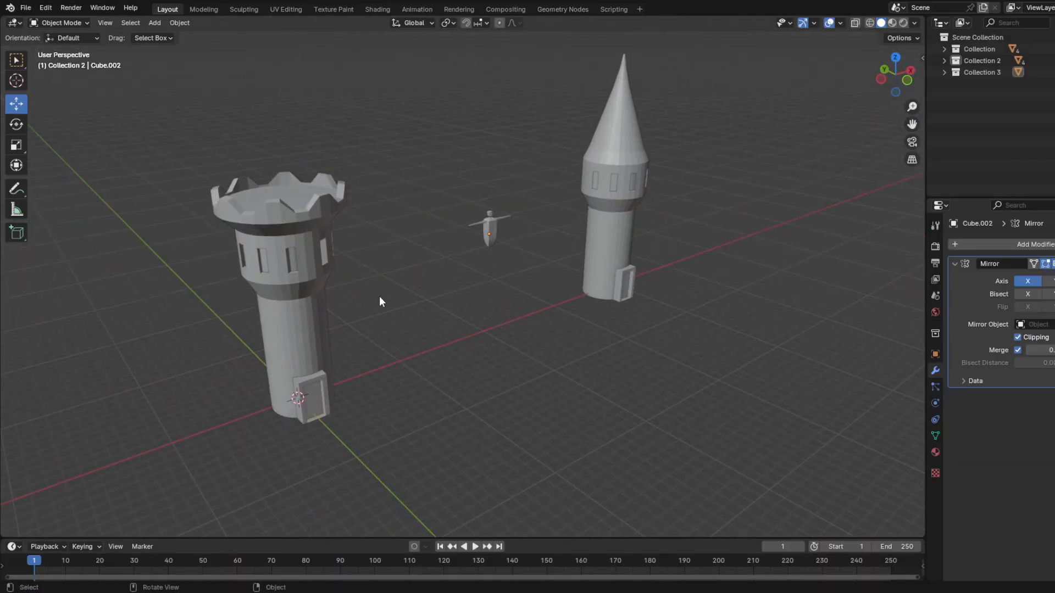
middle_drag(380, 301, 577, 321)
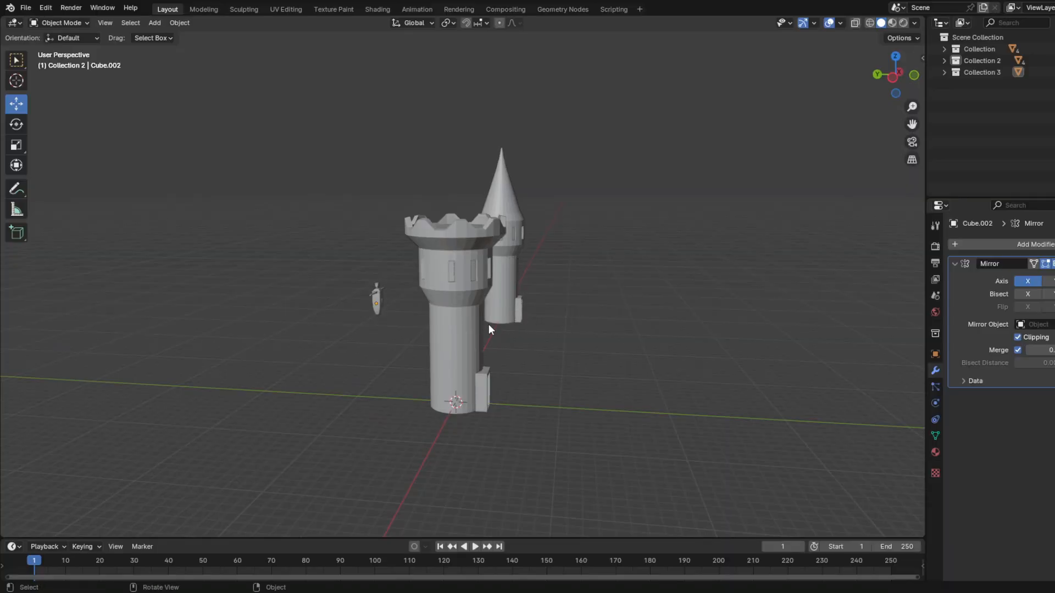
scroll(493, 316, up, 3)
mouse_move(496, 302)
middle_down()
mouse_move(537, 308)
mouse_move(537, 341)
mouse_move(522, 264)
mouse_move(506, 296)
mouse_move(513, 226)
mouse_move(500, 324)
mouse_move(451, 269)
mouse_move(489, 273)
mouse_move(486, 292)
middle_up()
scroll(527, 328, up, 4)
key(shift+a)
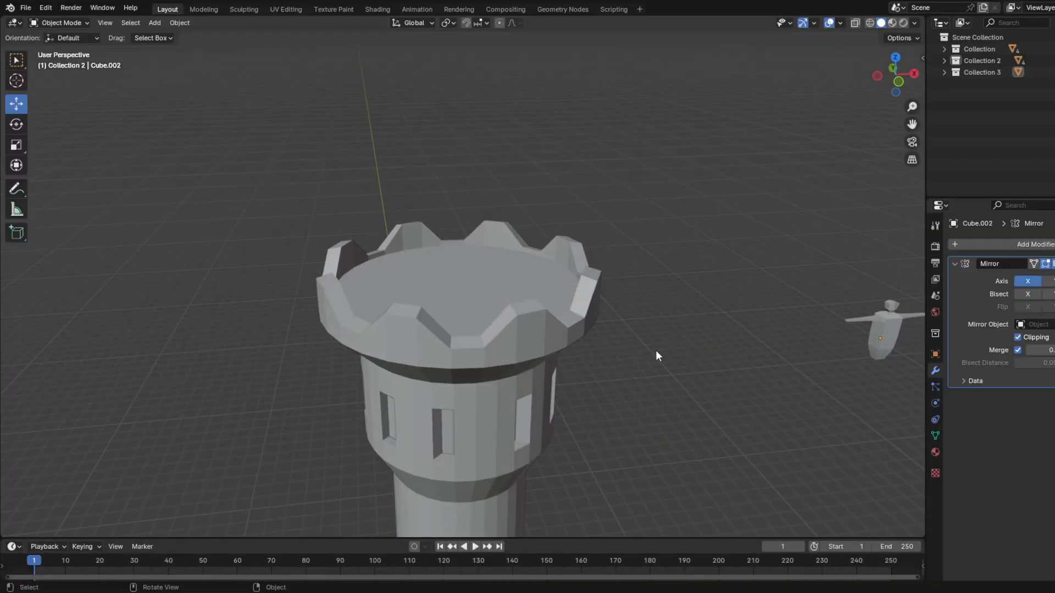
shift+middle_drag(656, 356, 553, 354)
key(shift+a)
mouse_move(554, 358)
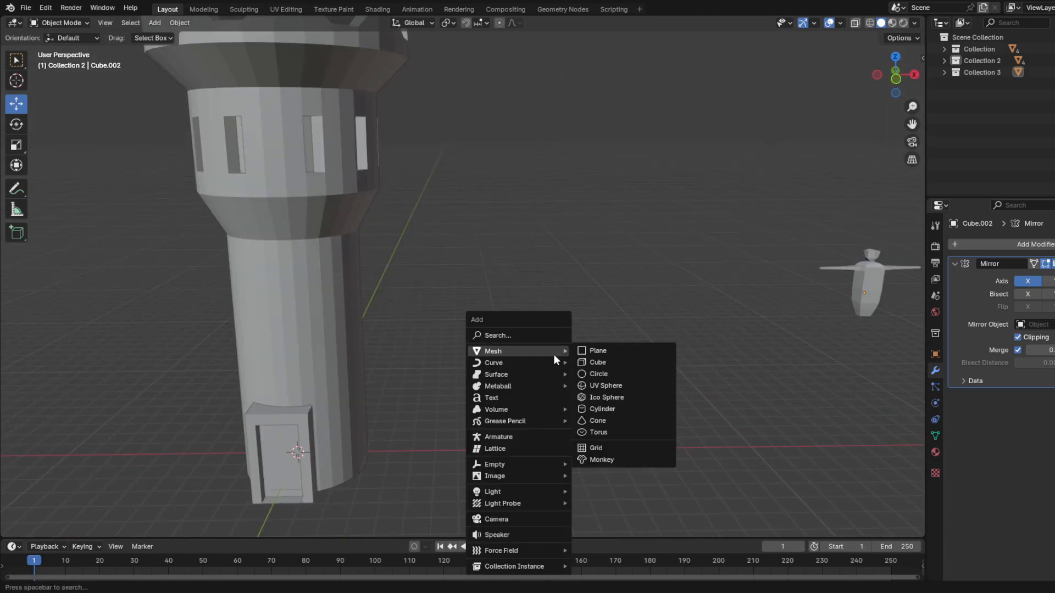
click(637, 366)
scroll(357, 410, down, 2)
drag(367, 426, 572, 426)
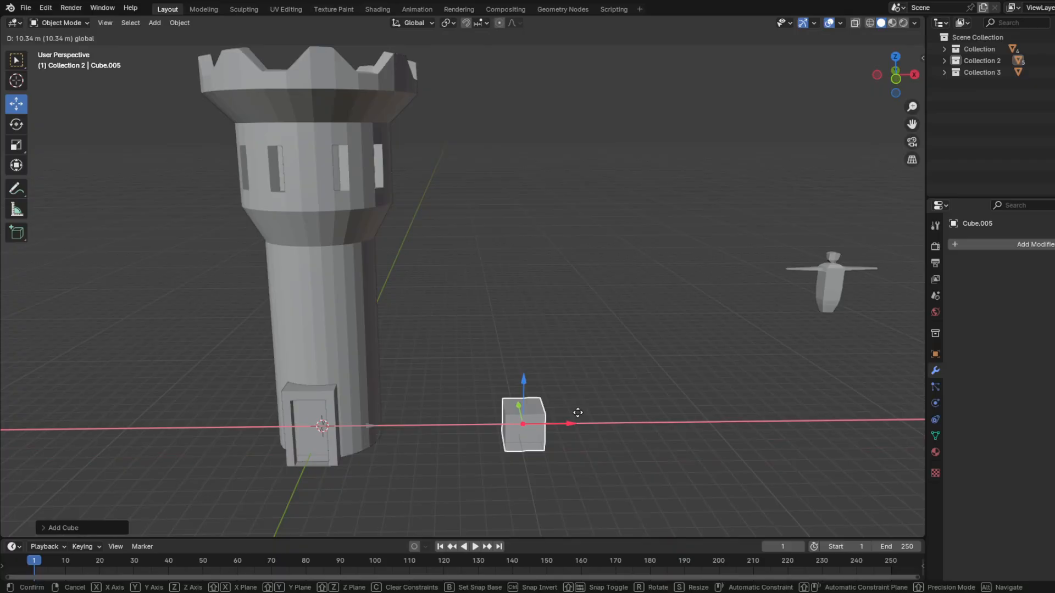
Step: Raise the new cube along Z so that it rests on the ground plane
scroll(618, 397, up, 3)
shift+middle_drag(618, 397, 570, 374)
drag(615, 386, 632, 330)
Step: In Edit Mode, push one side face of the cube inward along Y and lower its top to form a low, narrow bar
key(Tab)
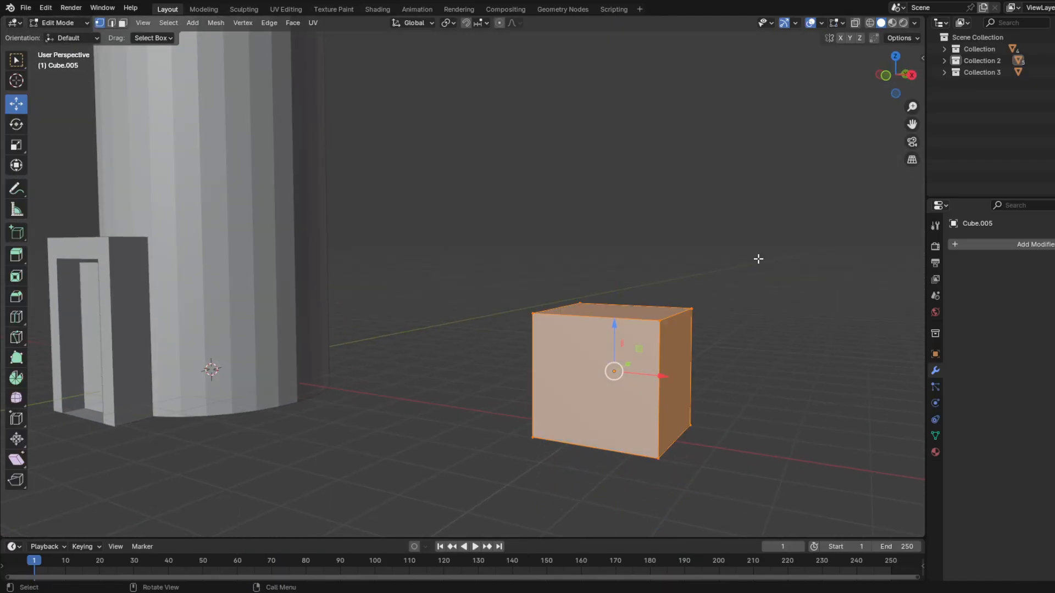
middle_drag(724, 268, 704, 332)
key(alt+a)
click(653, 414)
shift+click(675, 304)
shift+click(557, 258)
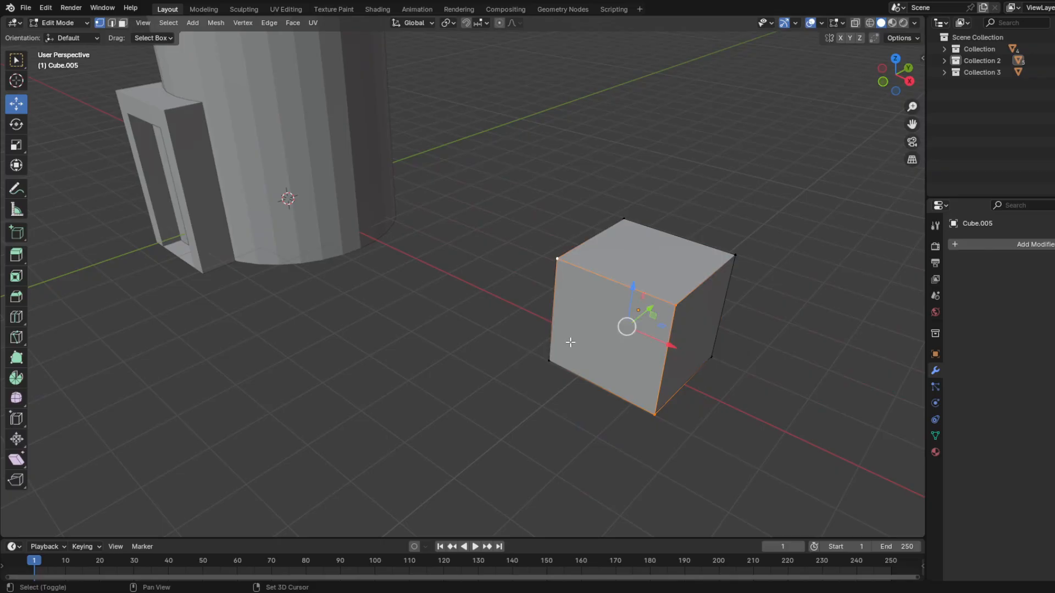
shift+click(549, 360)
drag(627, 318, 676, 288)
drag(784, 165, 569, 309)
drag(659, 227, 642, 281)
Step: Move both end faces of the bar outward along X to lengthen it, then clear the selection
middle_drag(728, 299, 678, 299)
click(644, 333)
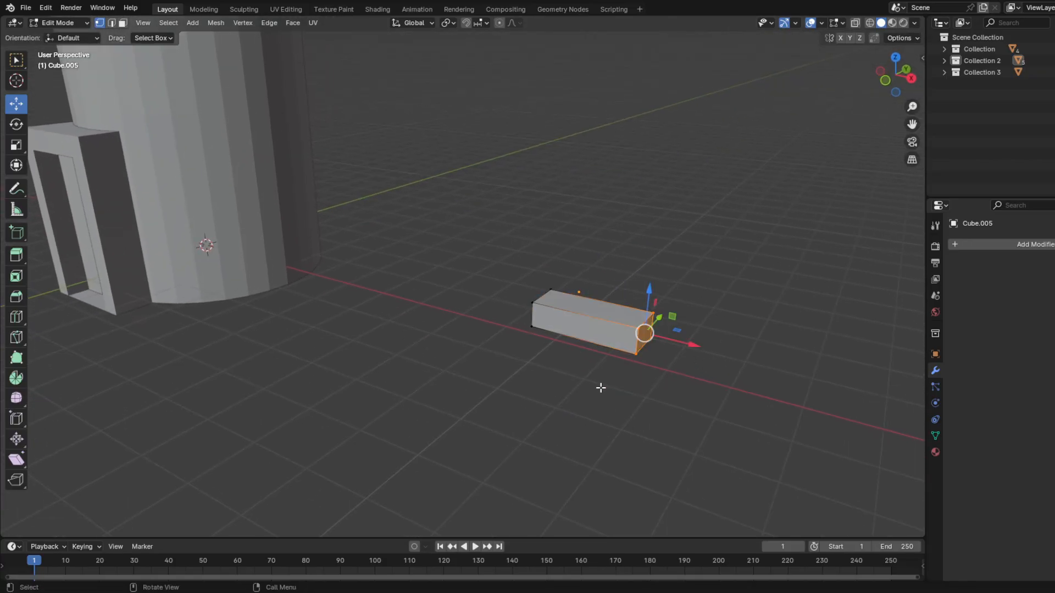
drag(689, 335, 768, 367)
middle_drag(733, 400, 536, 396)
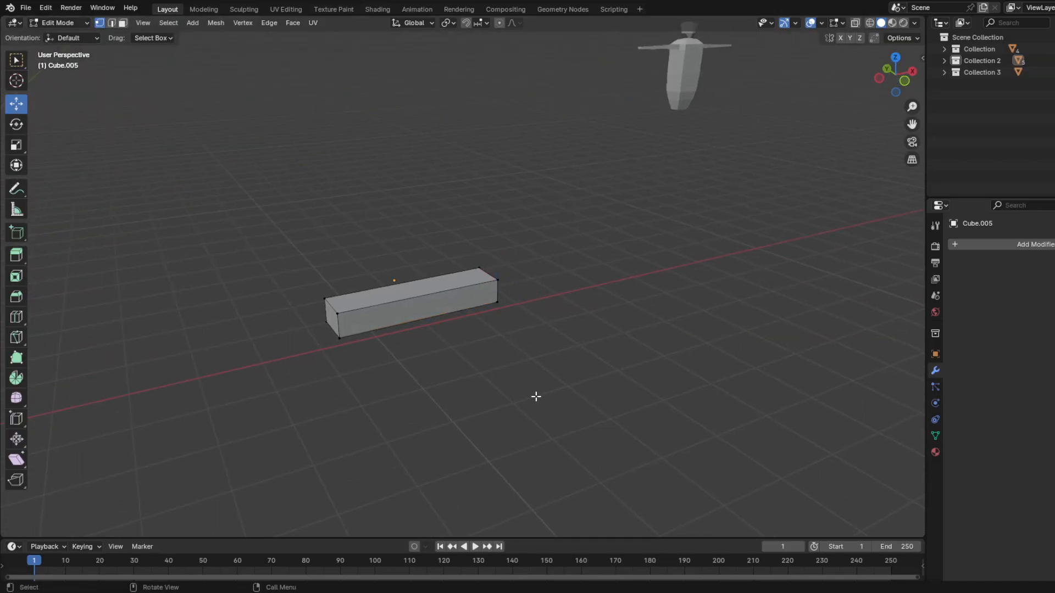
click(332, 319)
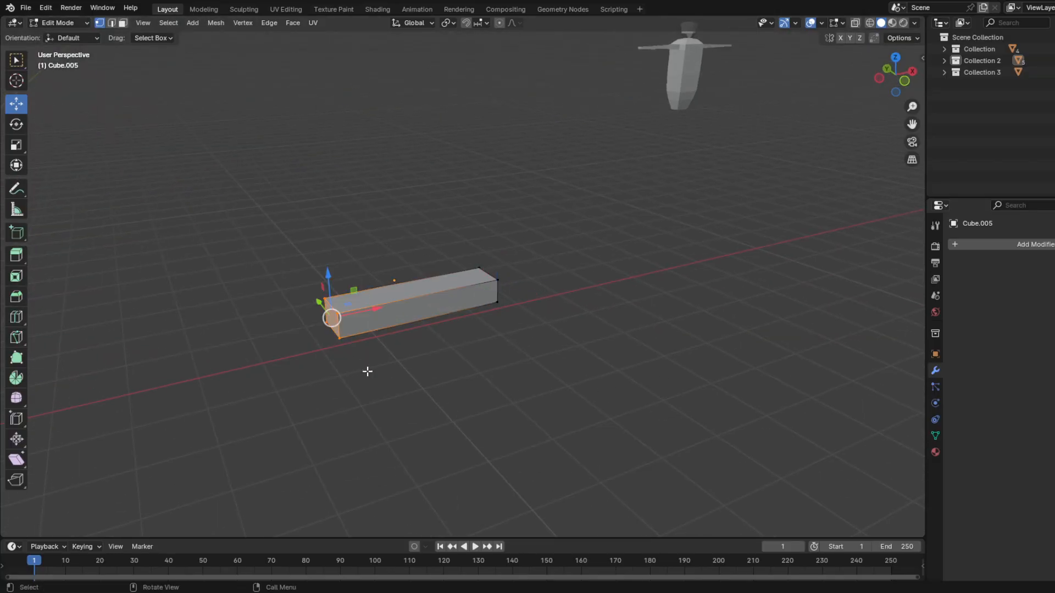
drag(376, 309, 336, 317)
click(271, 370)
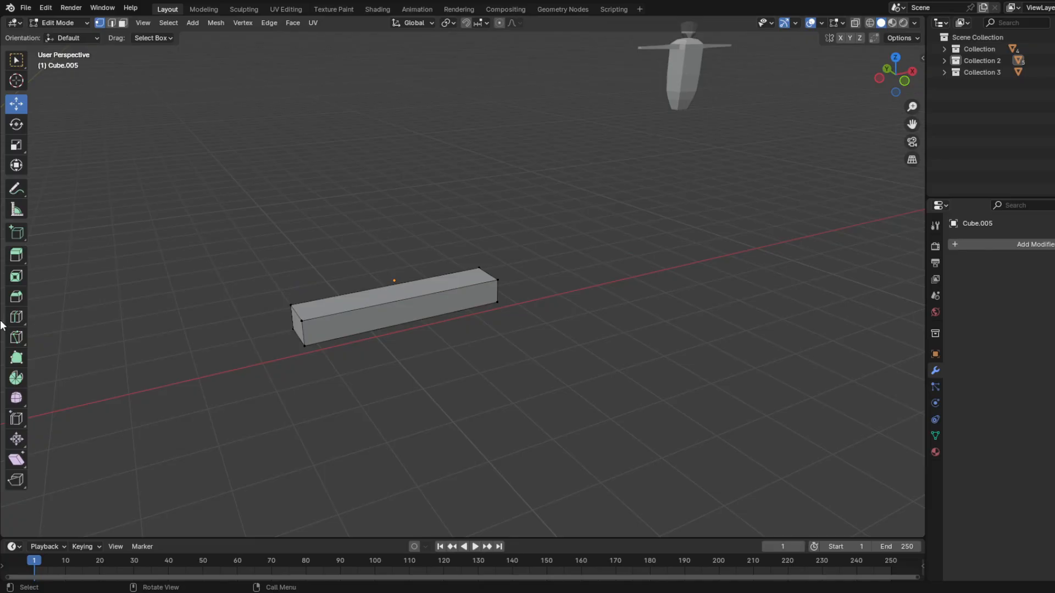
Step: Add two loop cuts across the bar, one near each end
click(16, 317)
drag(392, 301, 430, 285)
click(16, 59)
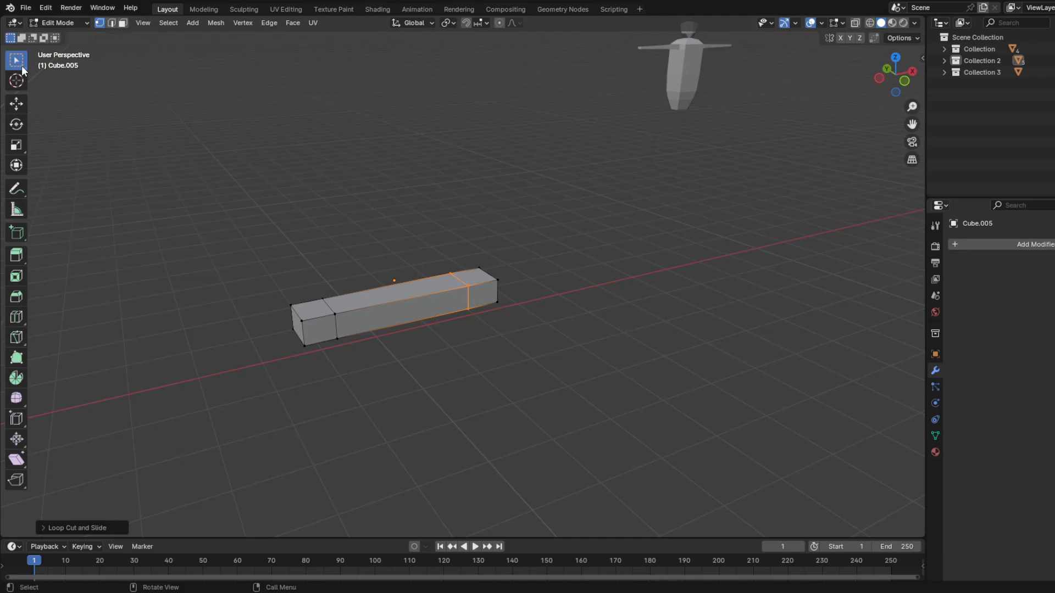
click(16, 102)
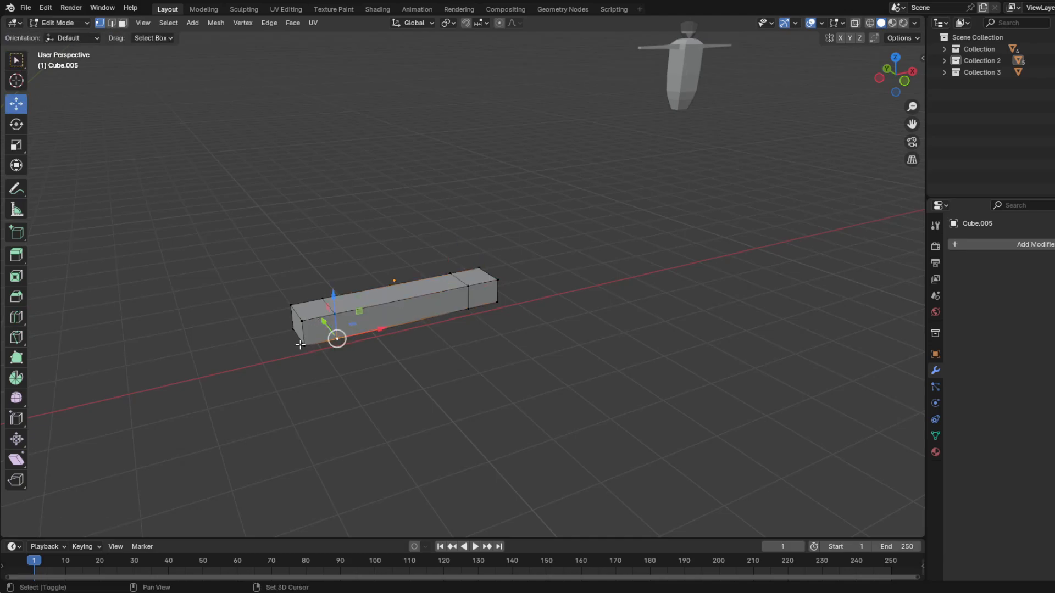
Step: Try to extrude the side faces of the two end sections from the bar's long side
click(302, 321)
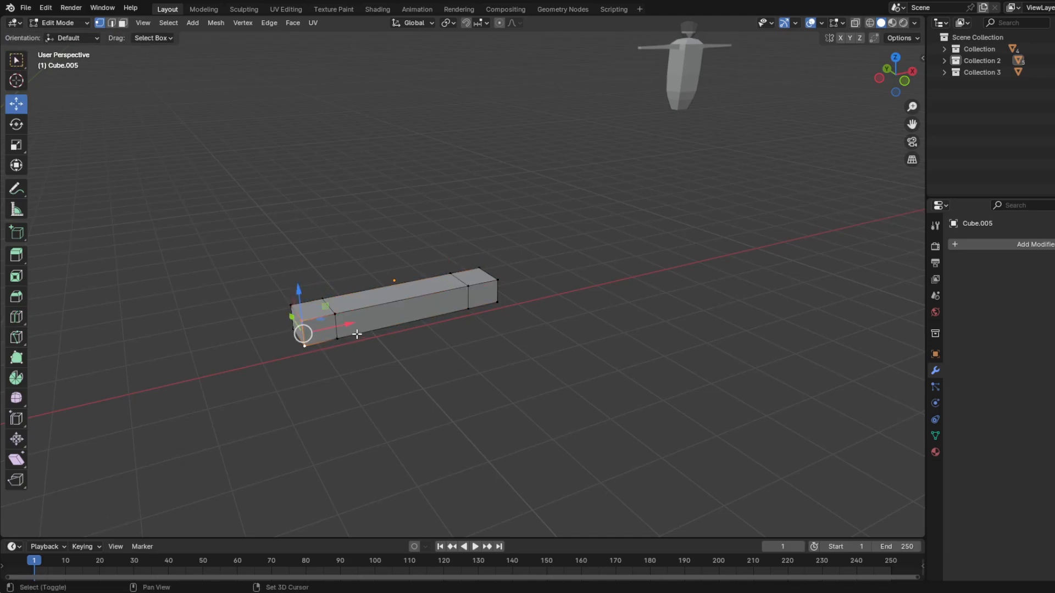
shift+click(338, 326)
middle_drag(339, 326, 460, 381)
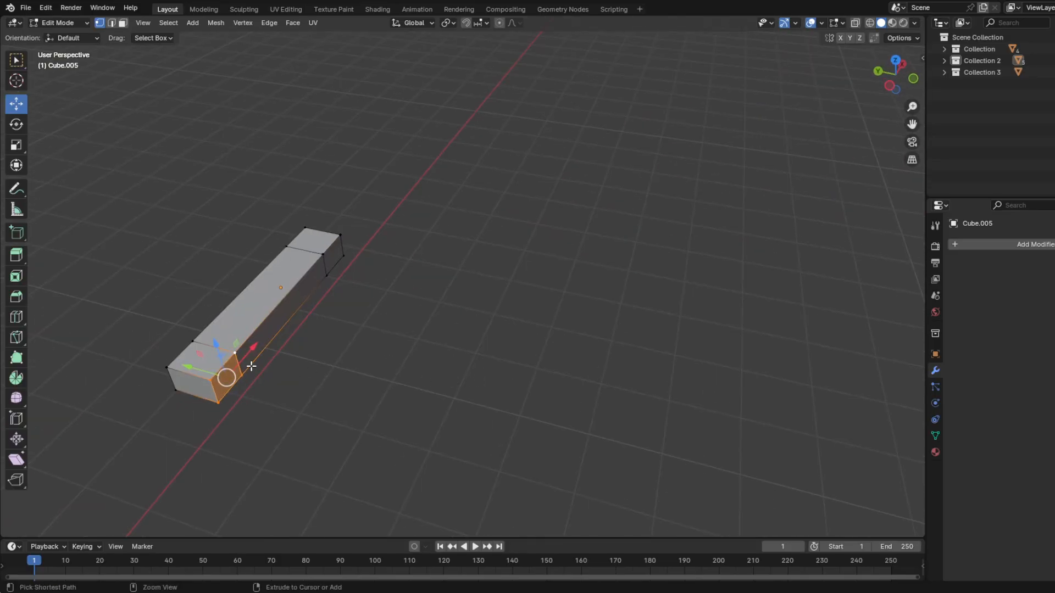
key(e)
key(Escape)
key(e)
key(Escape)
shift+drag(377, 299, 322, 233)
key(e)
click(575, 377)
key(ctrl+z)
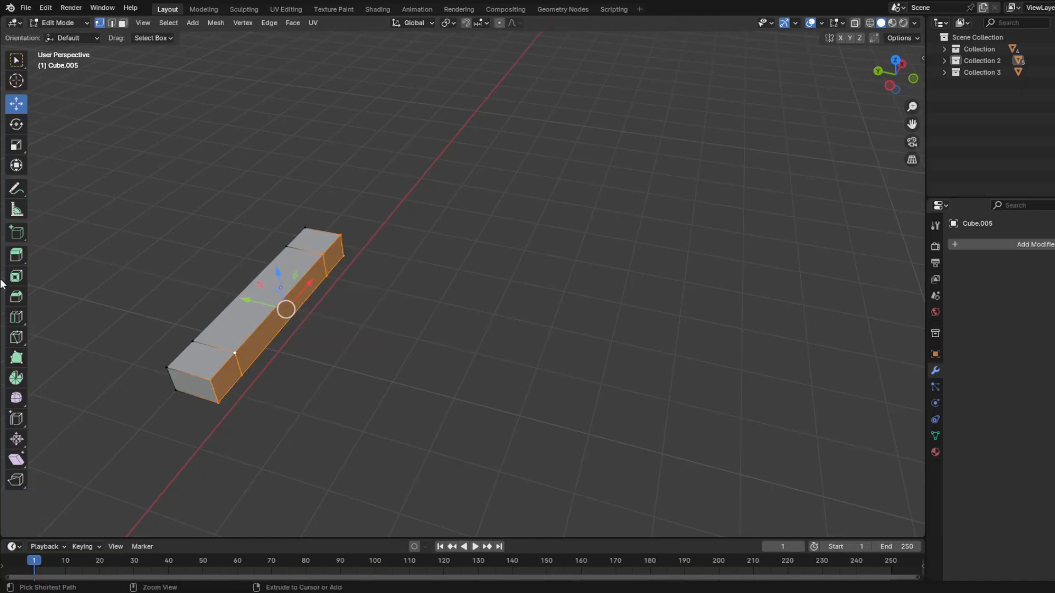
Step: Add a loop cut across the middle of the bar and clear the selection
click(20, 314)
click(278, 305)
click(16, 104)
click(198, 302)
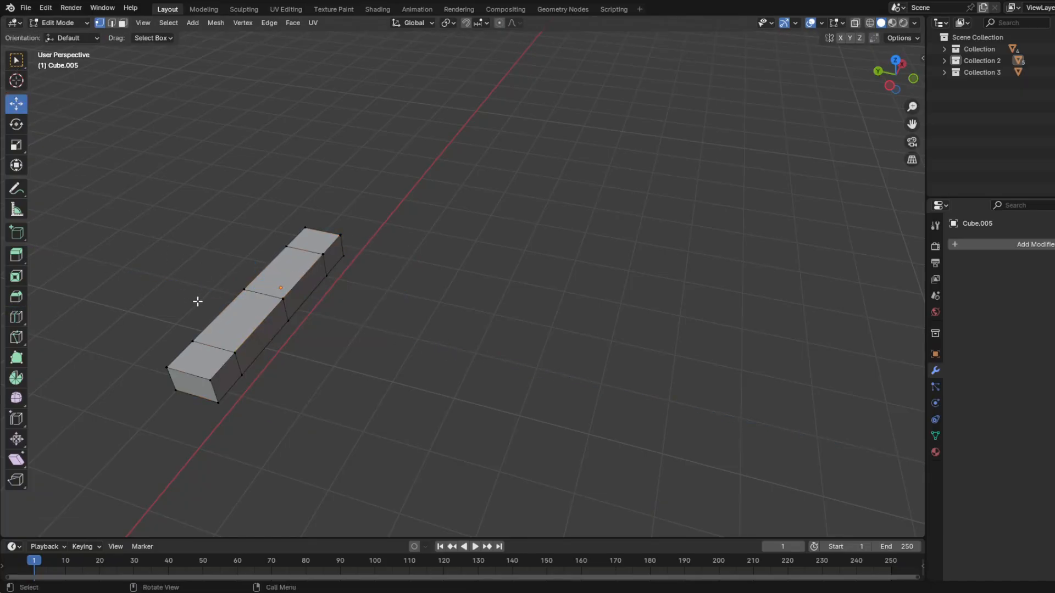
Step: Extrude the side faces of both end sections outward into two parallel arms, turning the bar into a U shape
drag(269, 423, 200, 347)
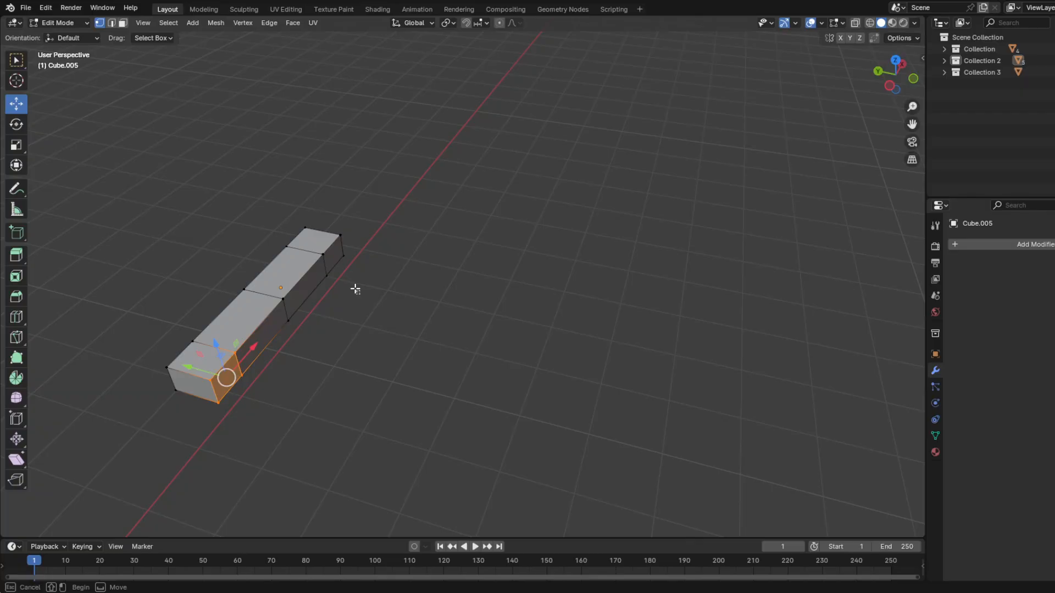
shift+drag(360, 294, 323, 226)
middle_drag(377, 290, 388, 301)
scroll(398, 352, down, 3)
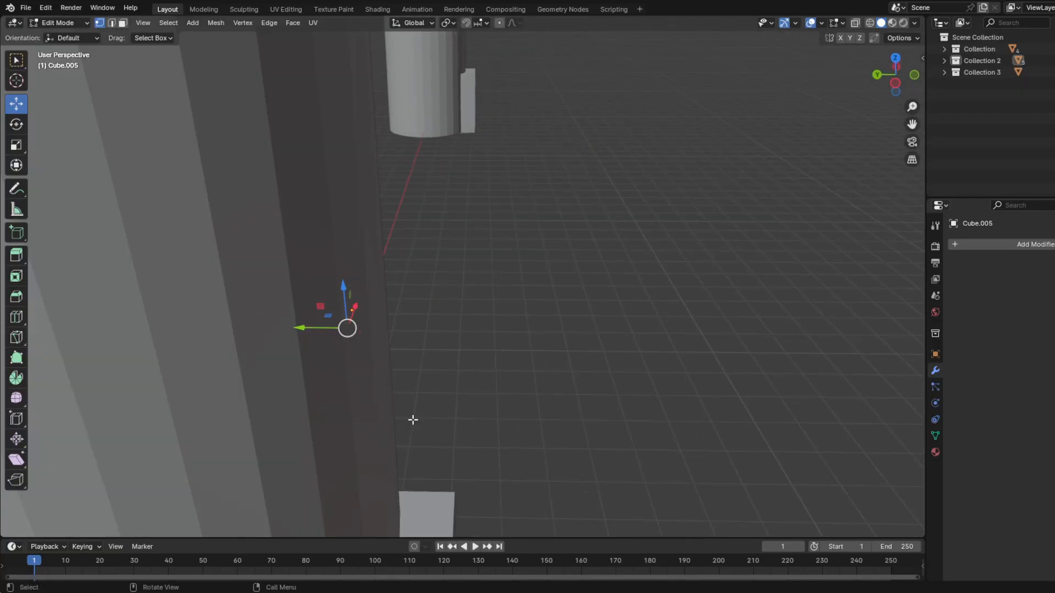
scroll(594, 370, down, 5)
scroll(488, 316, up, 1)
key(e)
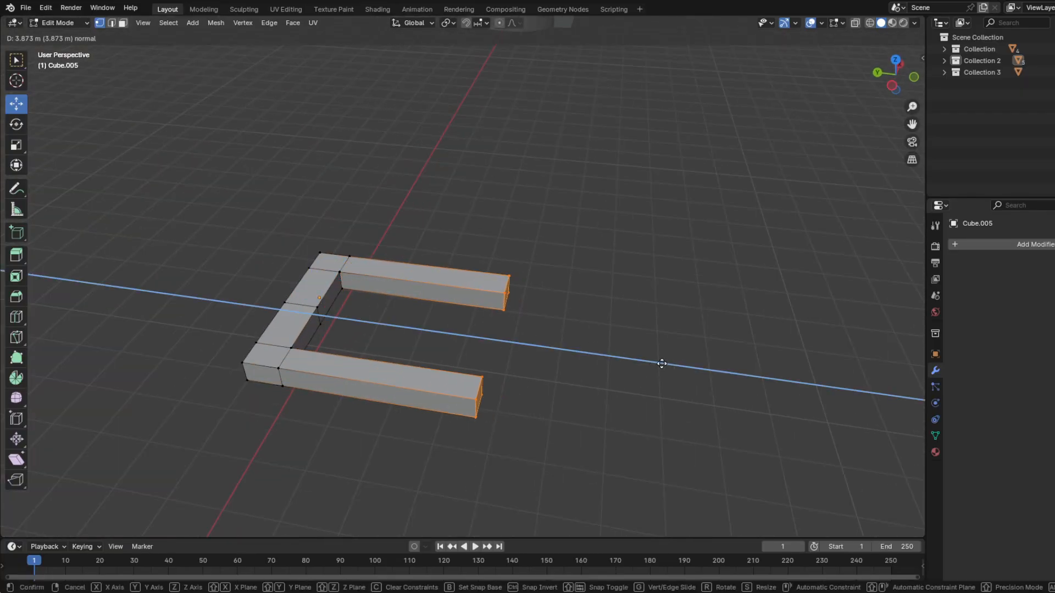
click(712, 363)
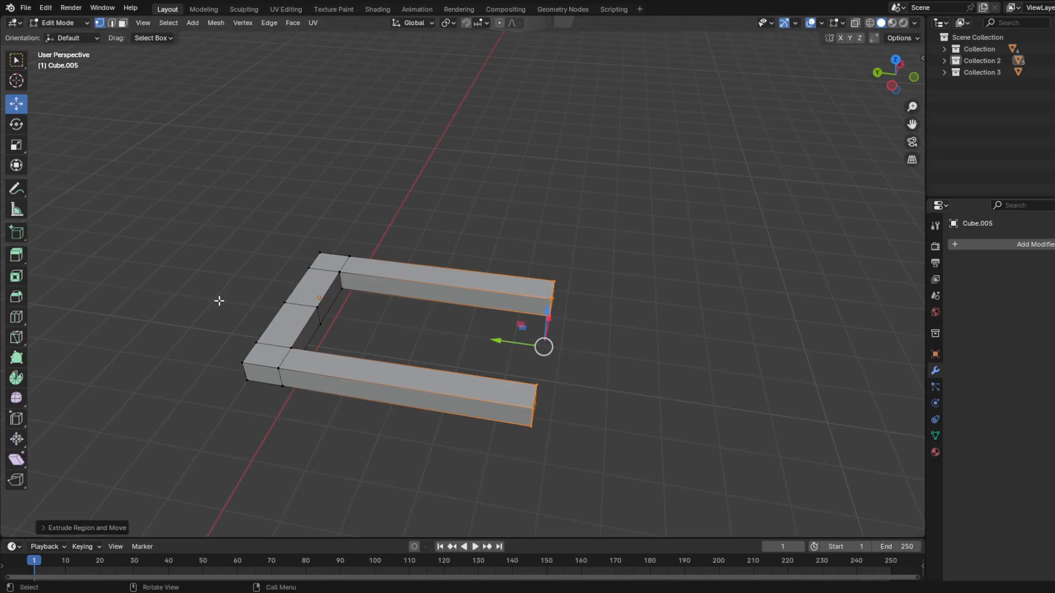
Step: Clear the selection on the U-shaped block and return to Object Mode
click(16, 297)
scroll(512, 291, up, 2)
click(16, 317)
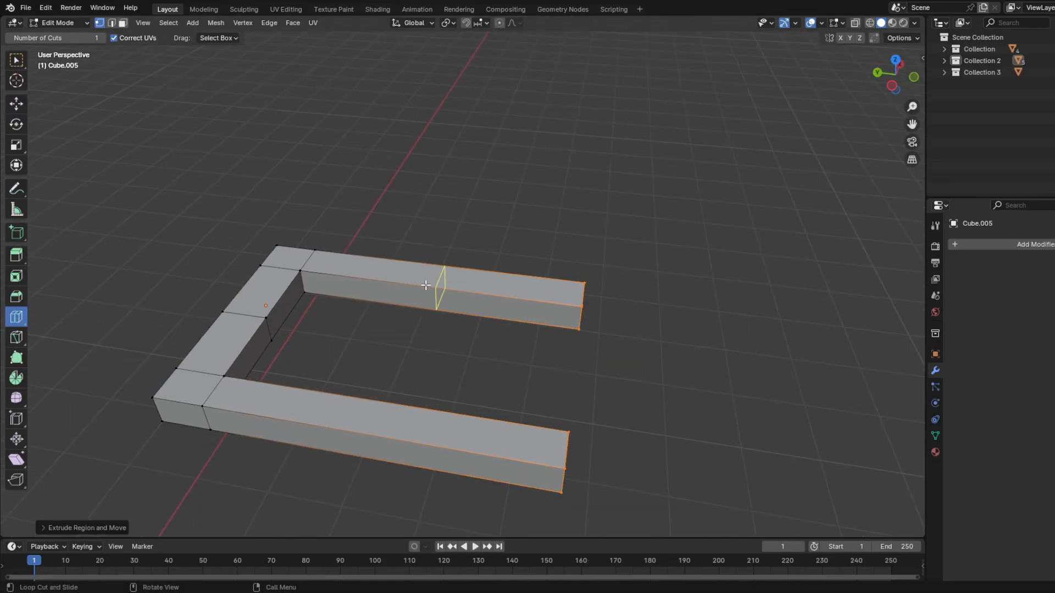
click(17, 104)
click(466, 185)
scroll(457, 201, down, 9)
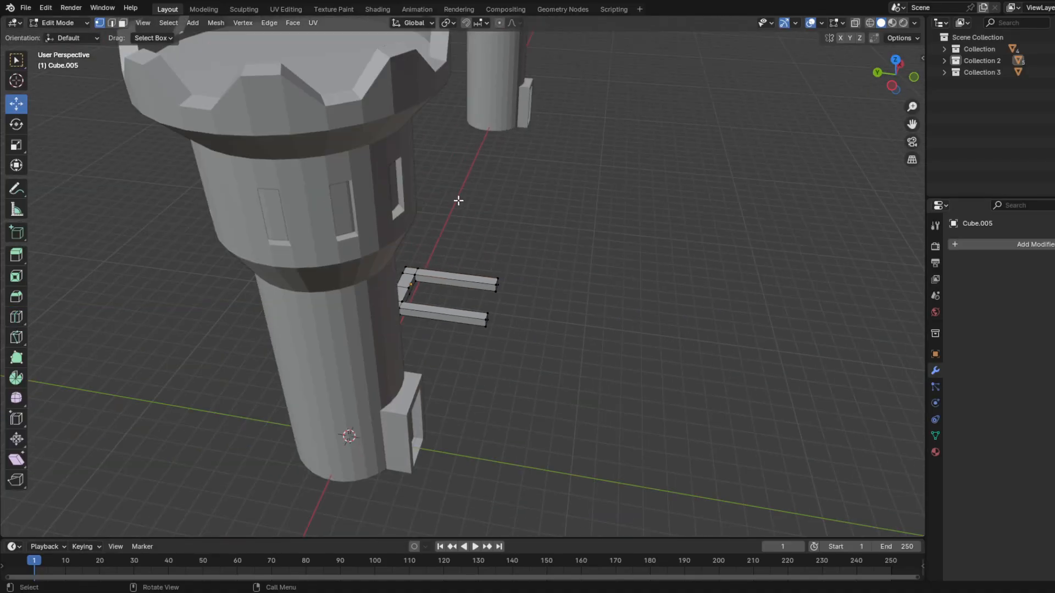
click(410, 254)
scroll(530, 245, up, 5)
key(Tab)
scroll(316, 201, down, 6)
Step: Open the battlemented tower in Edit Mode, switch to wireframe shading and box-select the tops of all battlements
click(331, 167)
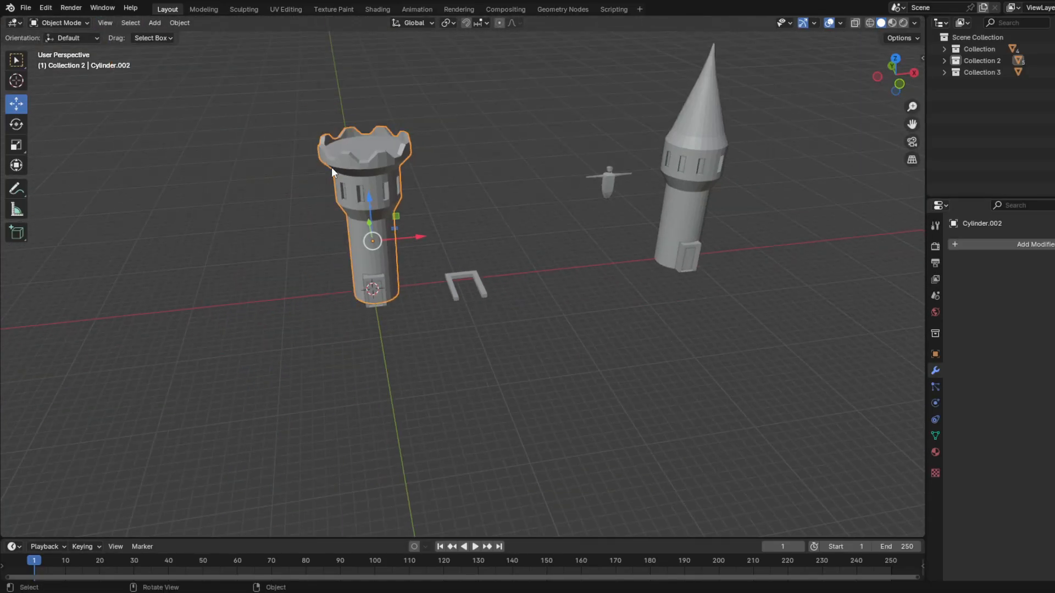
mouse_move(332, 167)
middle_down()
mouse_move(475, 239)
mouse_move(422, 159)
mouse_move(543, 298)
mouse_move(551, 199)
middle_up()
key(Tab)
click(869, 23)
drag(668, 167, 368, 226)
middle_drag(367, 226, 410, 225)
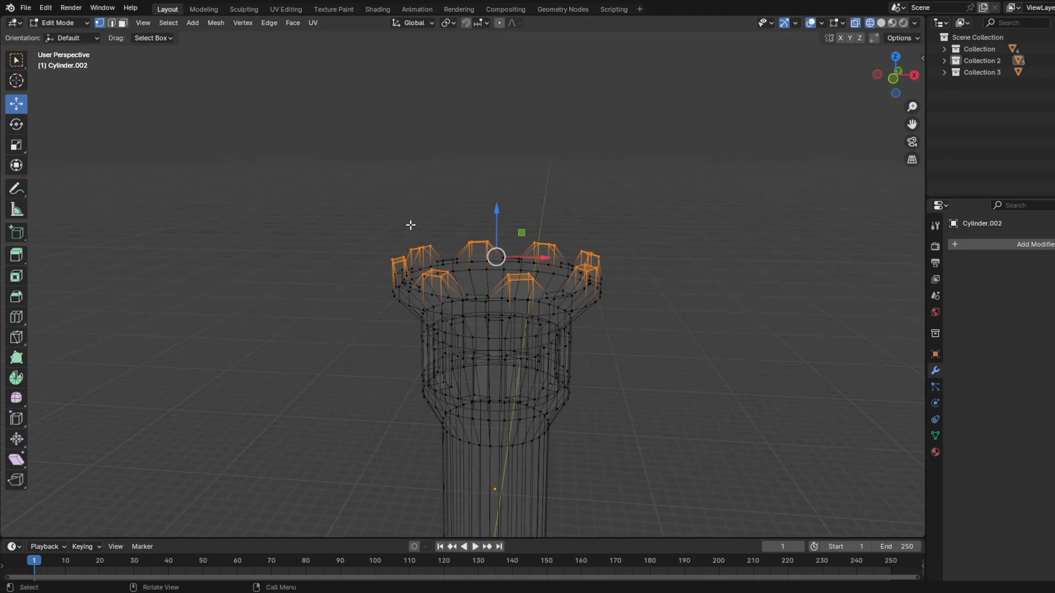
Step: Switch the battlemented tower's display from wireframe back to solid shading
click(881, 23)
middle_drag(475, 257, 444, 264)
middle_drag(150, 252, 168, 292)
Step: Try a slight one-segment bevel on the selected battlement tops and check the tower in Object Mode
click(16, 276)
middle_drag(304, 327, 114, 333)
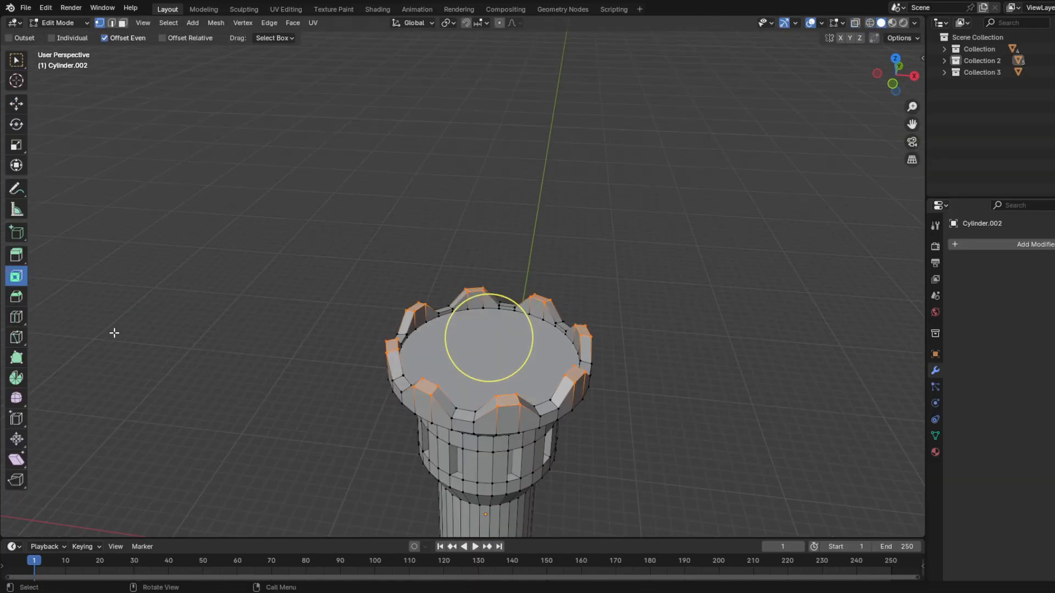
click(16, 297)
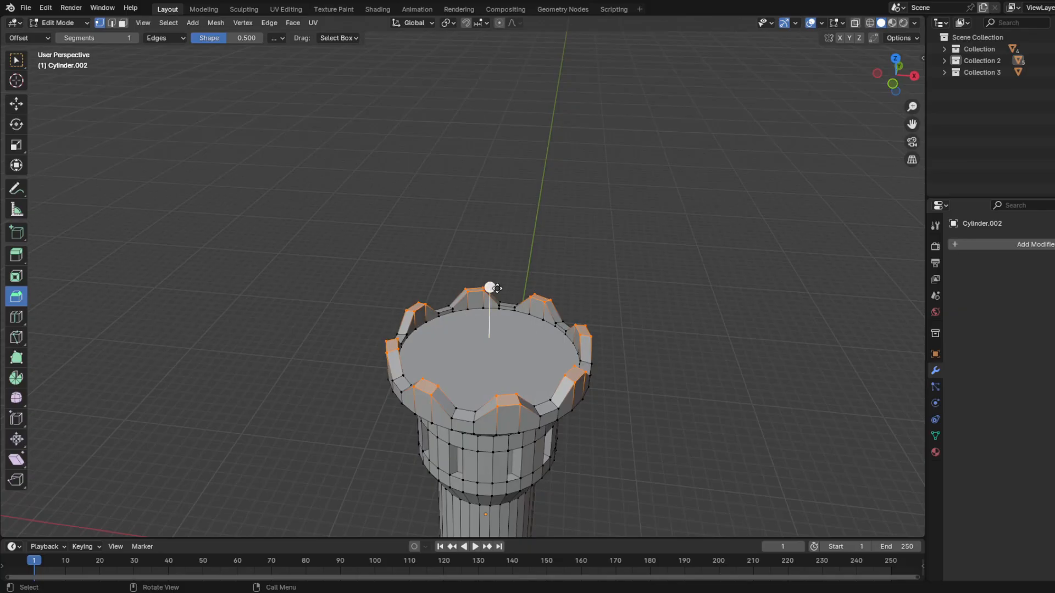
drag(497, 288, 500, 278)
key(Tab)
click(359, 308)
middle_drag(359, 308, 359, 282)
click(359, 282)
key(Tab)
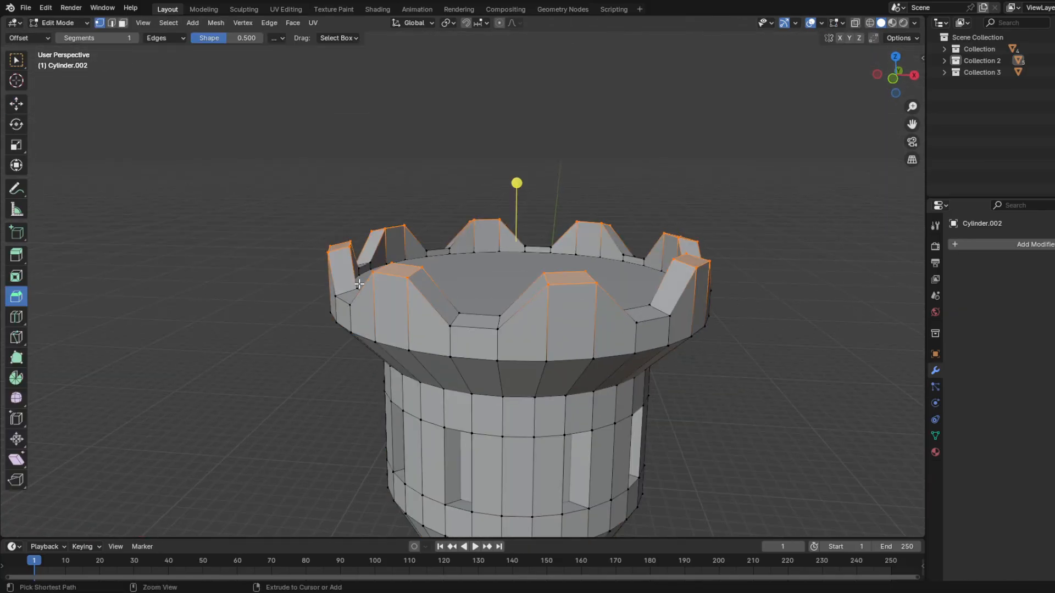
Step: Bevel the battlement tops again to chamfer their upper edges and inspect the tower crown
drag(516, 183, 516, 172)
key(Tab)
click(469, 192)
middle_drag(469, 193, 424, 203)
key(Tab)
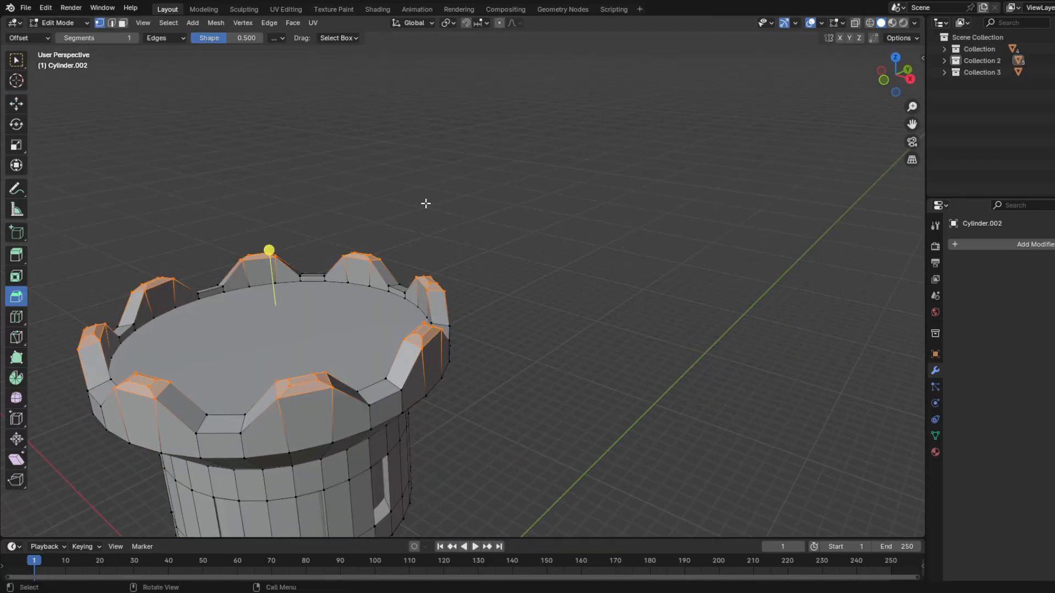
click(426, 203)
click(18, 103)
key(Tab)
middle_drag(444, 211, 492, 233)
Step: Undo the bevels on the battlement tops and return the tower to Object Mode
key(ctrl+z)
key(ctrl+z)
key(ctrl+z)
key(ctrl+z)
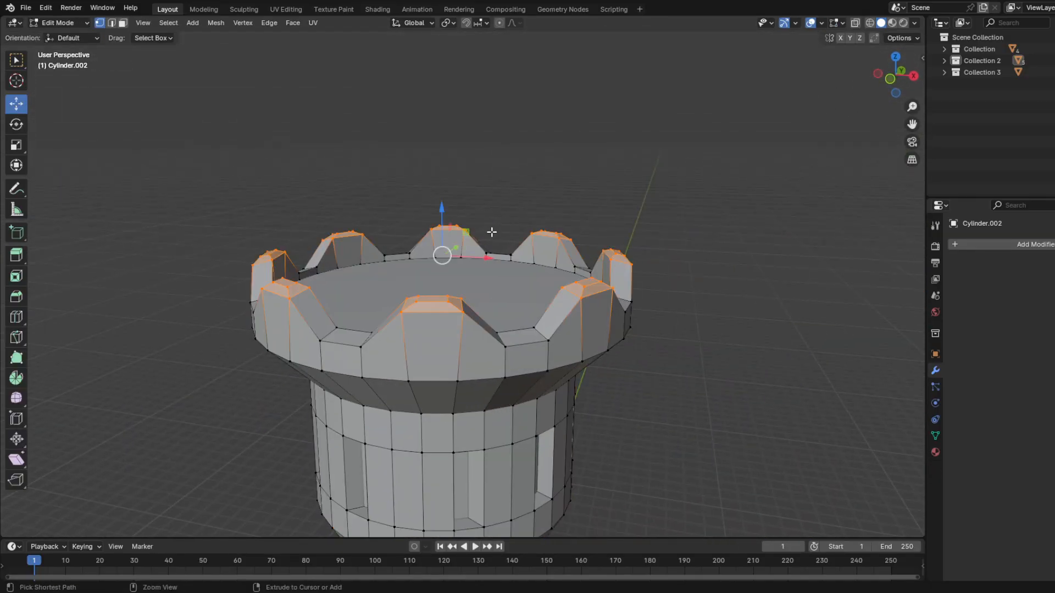
key(Tab)
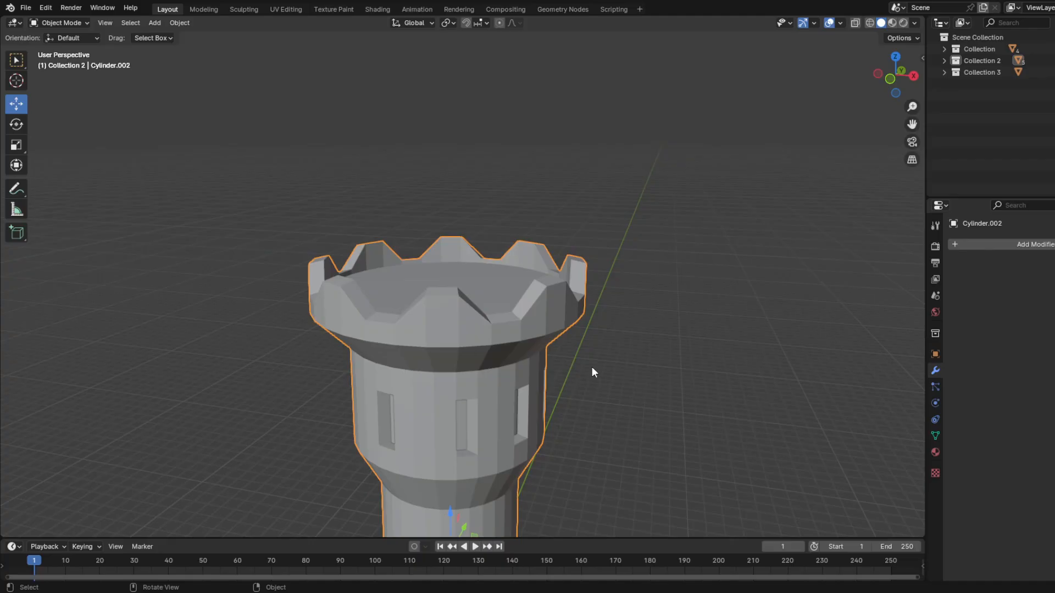
Step: Select the U-shaped block and move it out of Collection 2 directly into the Scene Collection
middle_drag(592, 367, 516, 189)
click(518, 383)
scroll(518, 383, up, 2)
shift+middle_drag(605, 444, 611, 343)
click(946, 61)
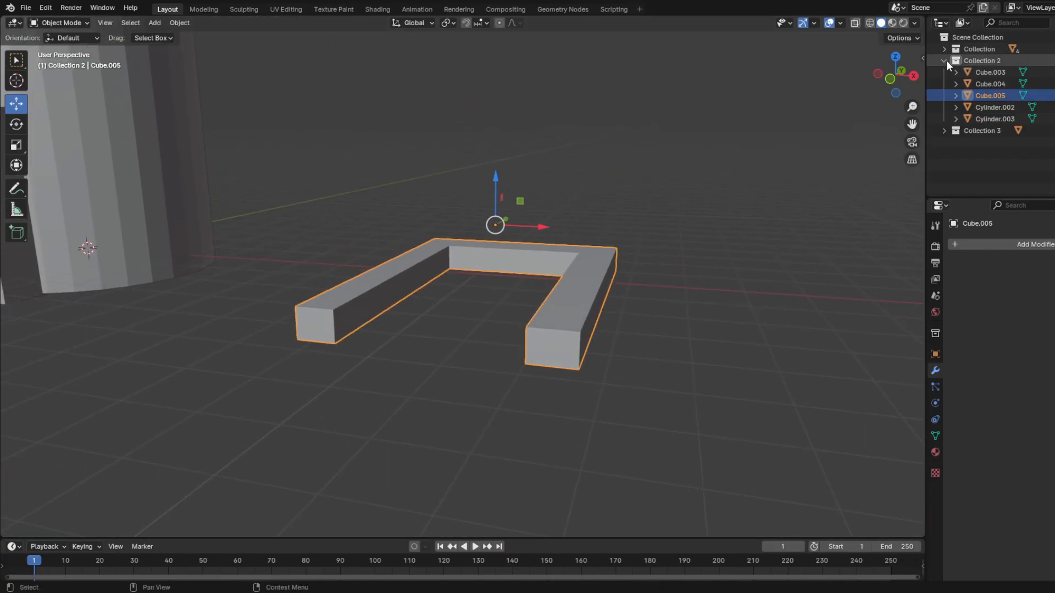
drag(978, 95, 992, 169)
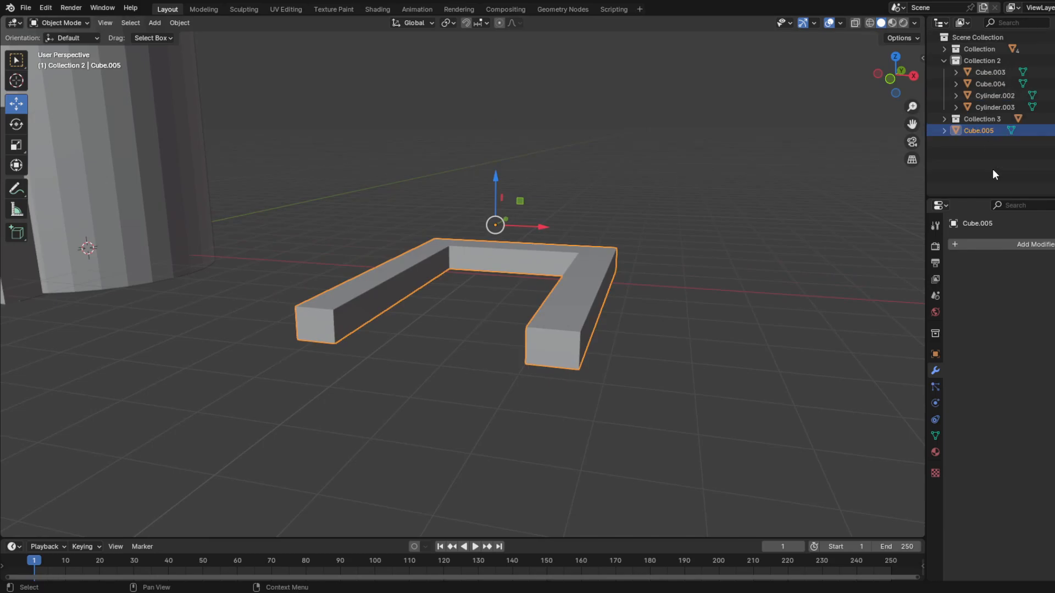
click(943, 60)
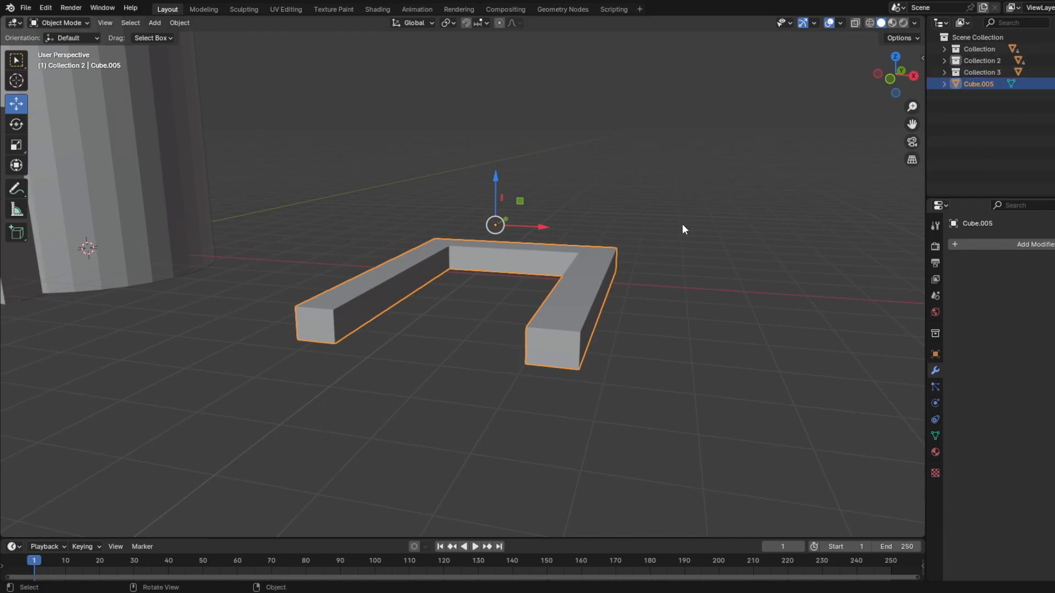
Step: Select the end faces of both arms of the U-shaped block, move them outward along Y to lengthen the arms, and clear the selection
key(Tab)
drag(636, 416, 485, 302)
middle_drag(503, 308, 534, 353)
scroll(586, 460, down, 4)
middle_drag(571, 451, 478, 393)
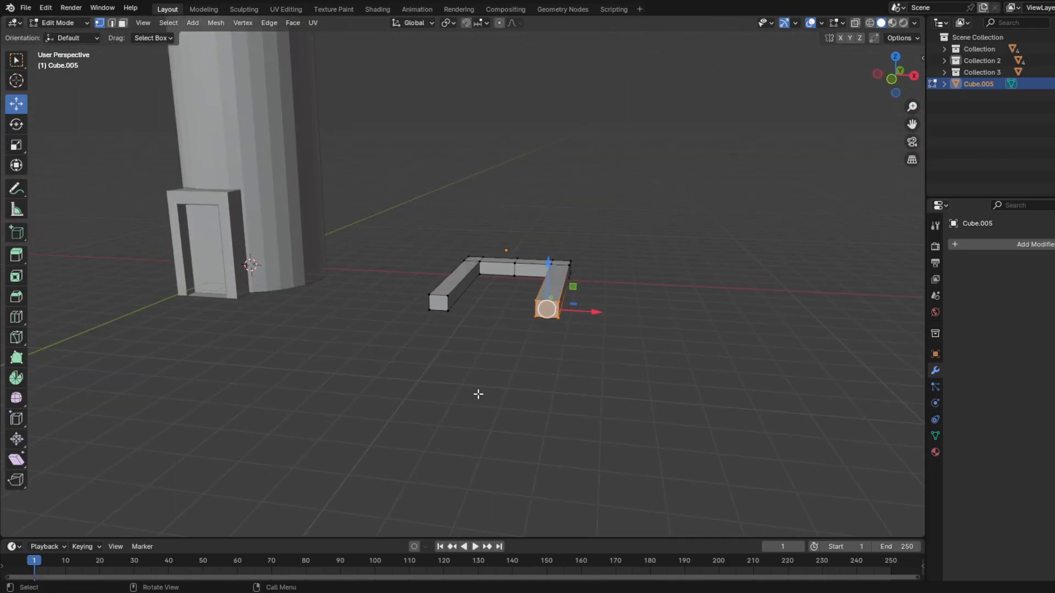
scroll(479, 394, up, 4)
shift+drag(484, 416, 340, 278)
key(g)
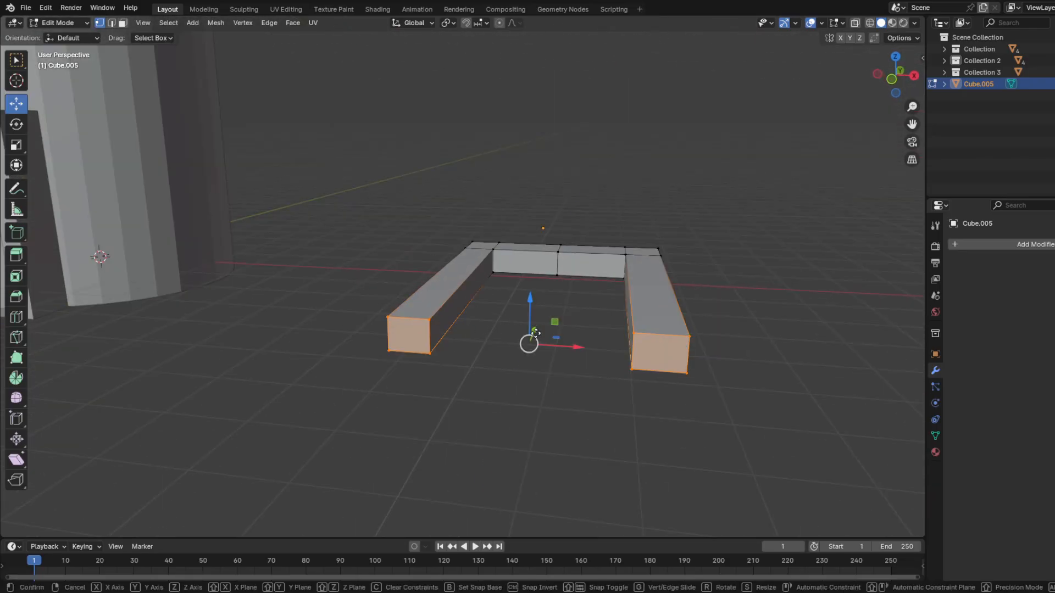
key(y)
click(518, 358)
click(429, 358)
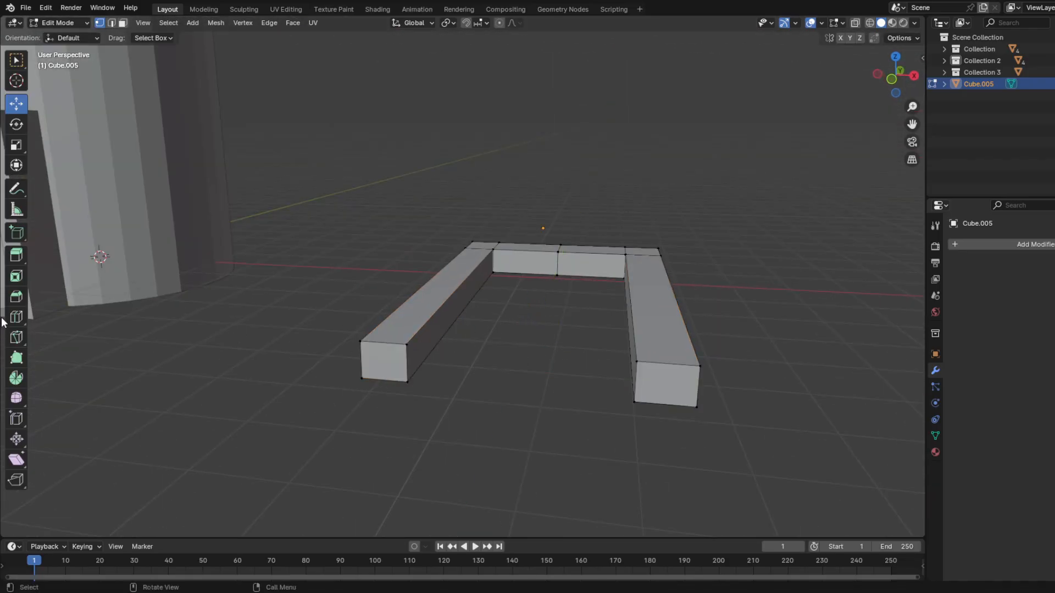
Step: Add a loop cut across one arm of the U-shaped block and slide it close to the arm's free end
click(16, 316)
middle_drag(308, 385, 348, 349)
drag(348, 349, 328, 369)
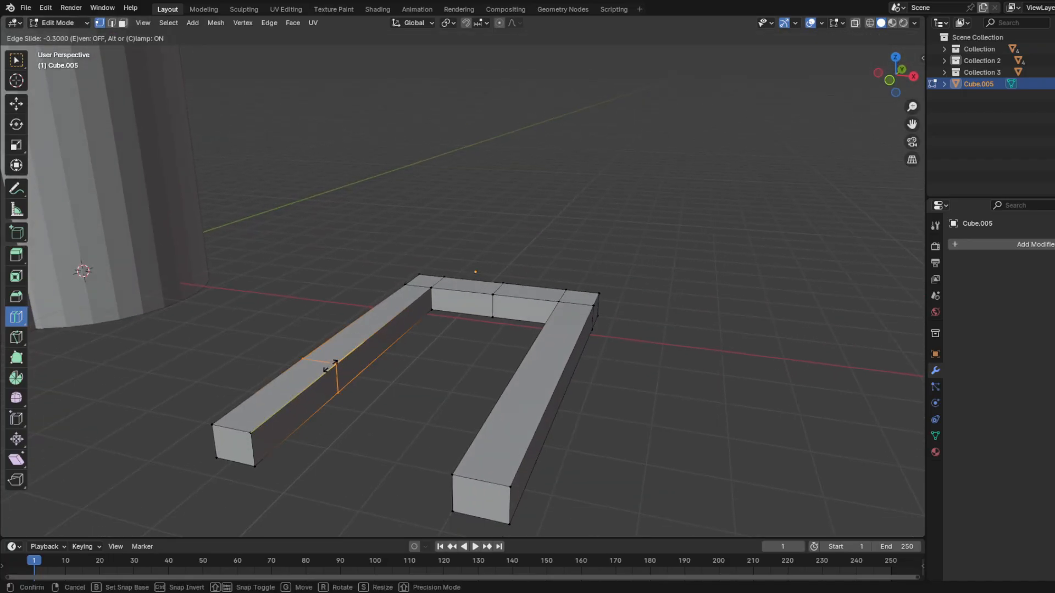
drag(273, 397, 273, 397)
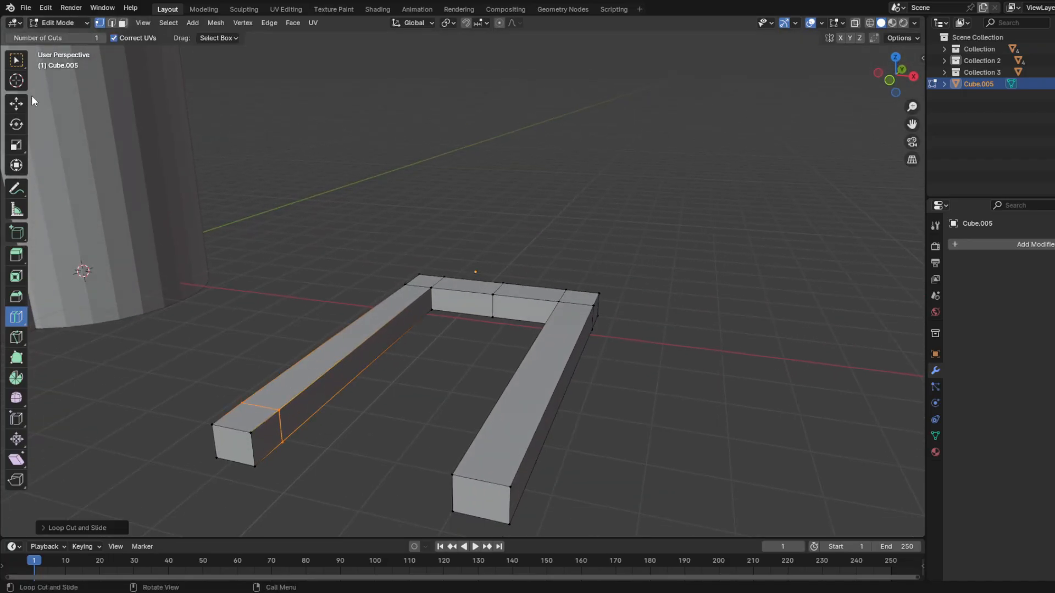
Step: Extrude the inner face of the arm's end section about 2.6 m to the opposite arm, closing the block into a rectangular frame
click(18, 109)
click(317, 281)
drag(307, 472, 262, 399)
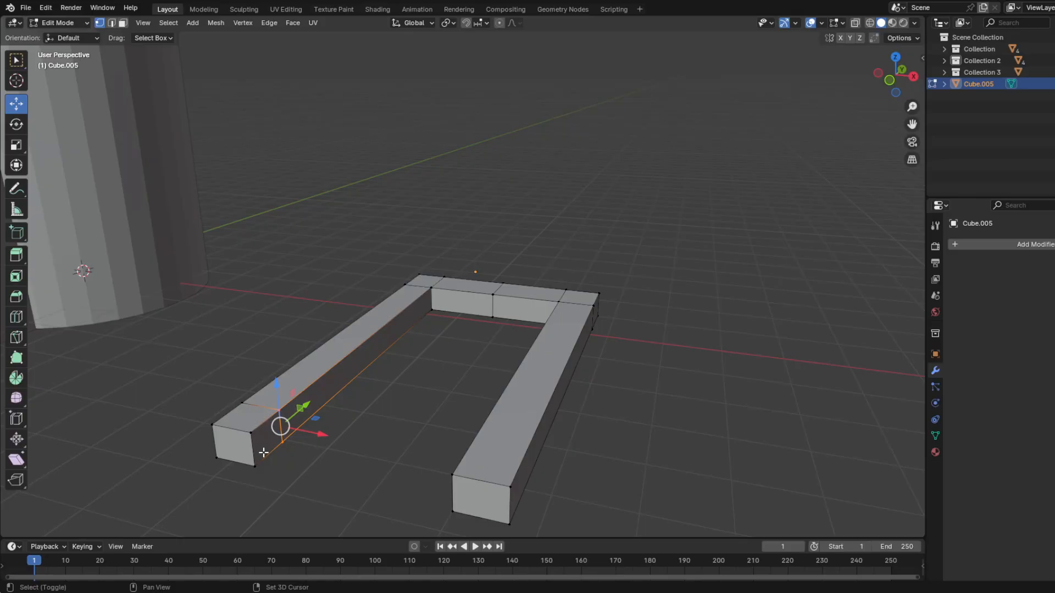
key(e)
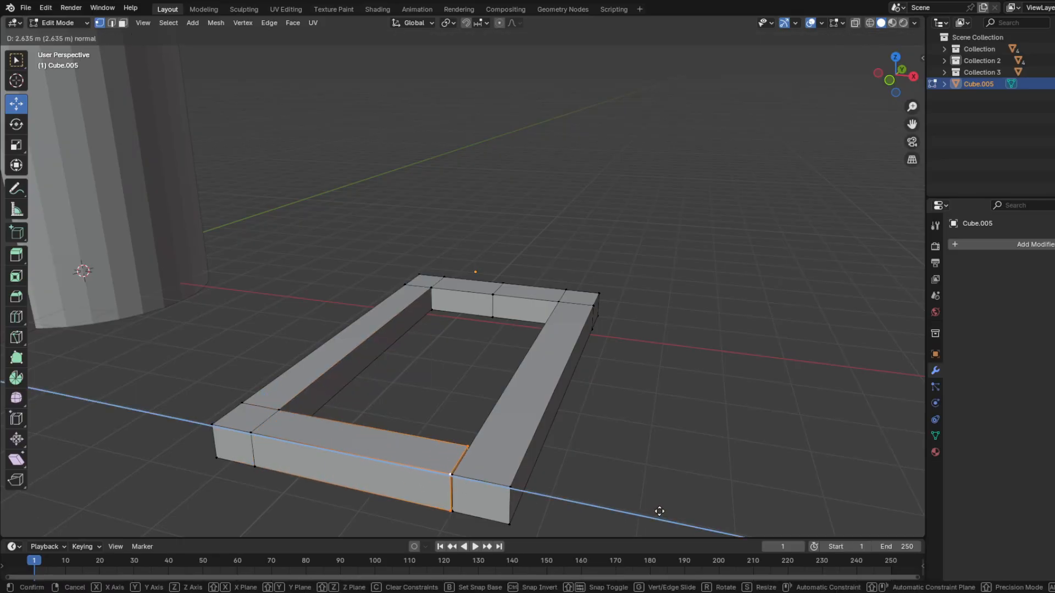
click(666, 503)
Step: Return to Object Mode and move the rectangular frame back along the Y axis so it straddles the X axis line
key(Tab)
click(670, 453)
middle_drag(671, 453, 680, 480)
click(598, 380)
middle_drag(572, 386, 493, 409)
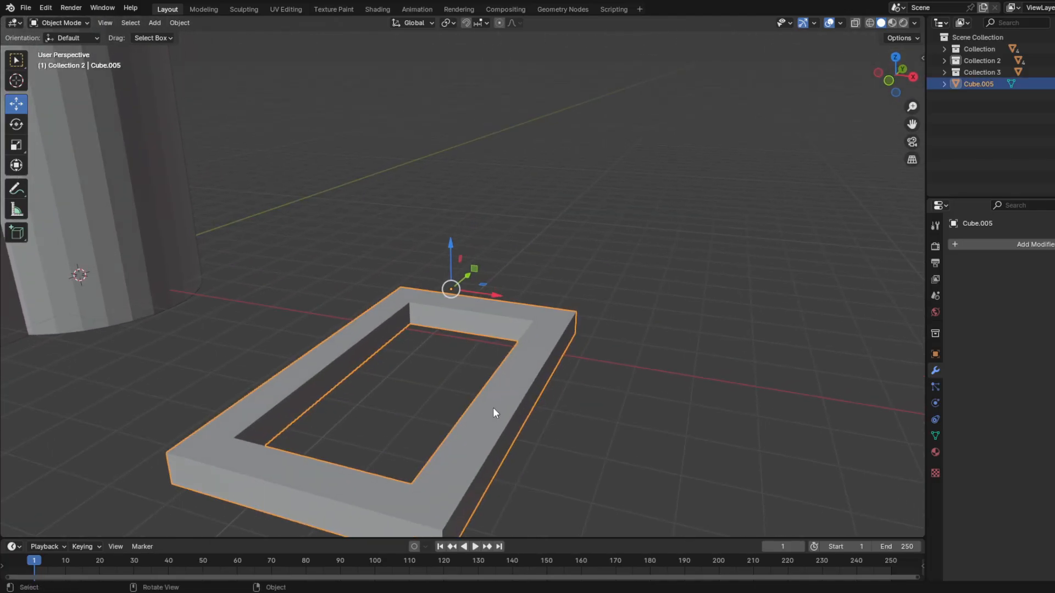
drag(463, 279, 520, 233)
click(746, 397)
middle_drag(592, 397, 575, 397)
click(456, 357)
key(shift+a)
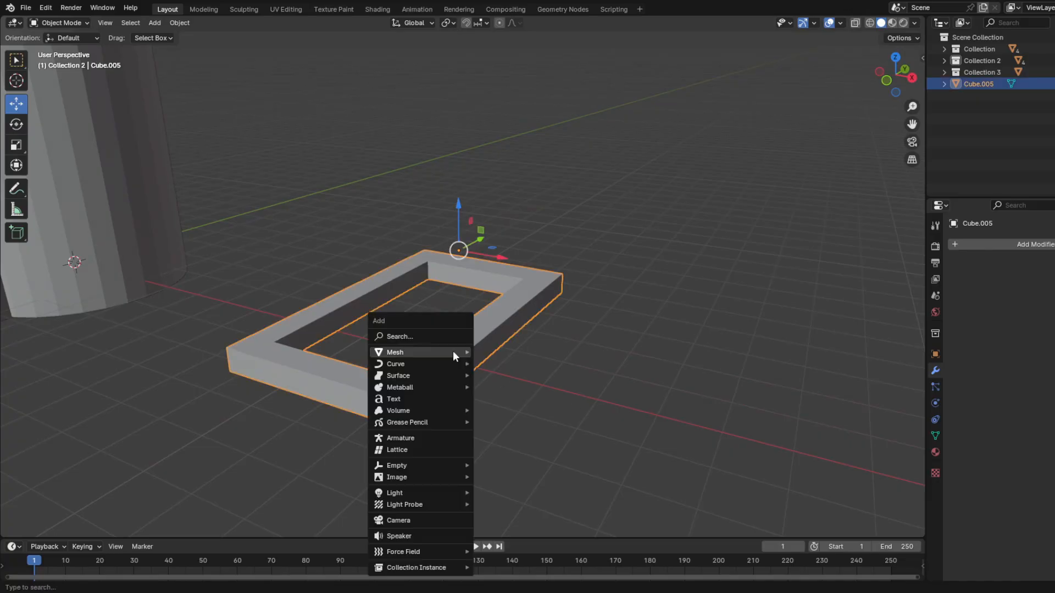
mouse_move(454, 352)
key(Tab)
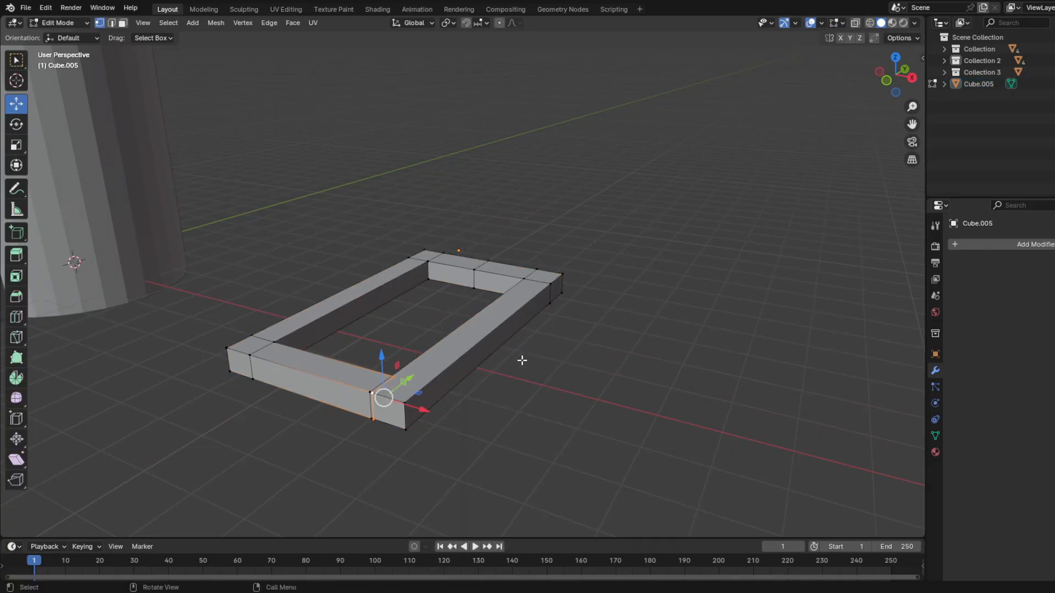
key(Tab)
Step: Add a circle mesh and move it along the X axis to the open floor beside the rectangular frame
click(543, 359)
key(shift+a)
mouse_move(545, 359)
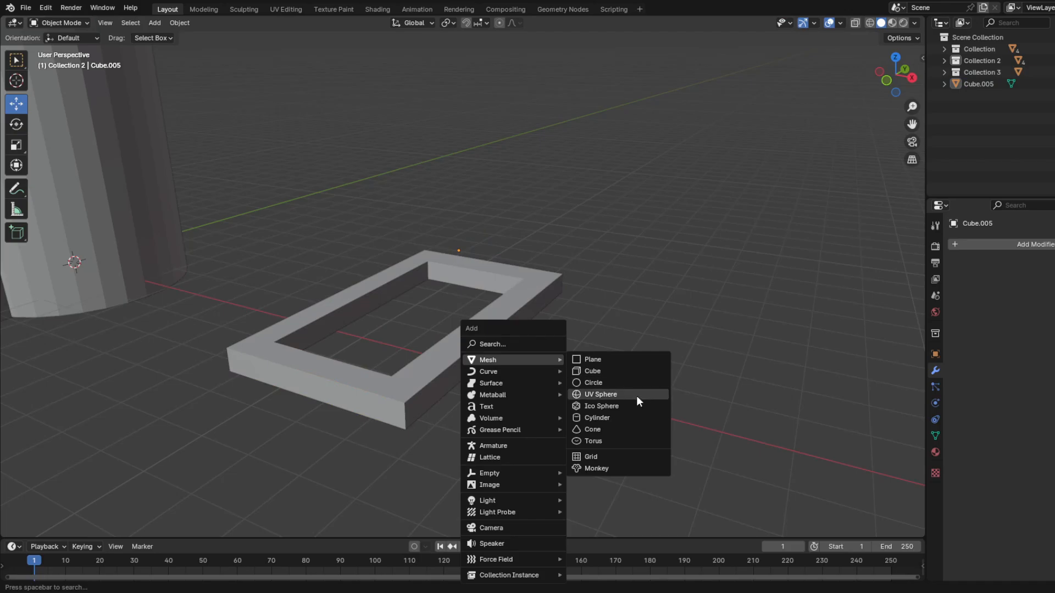
click(630, 385)
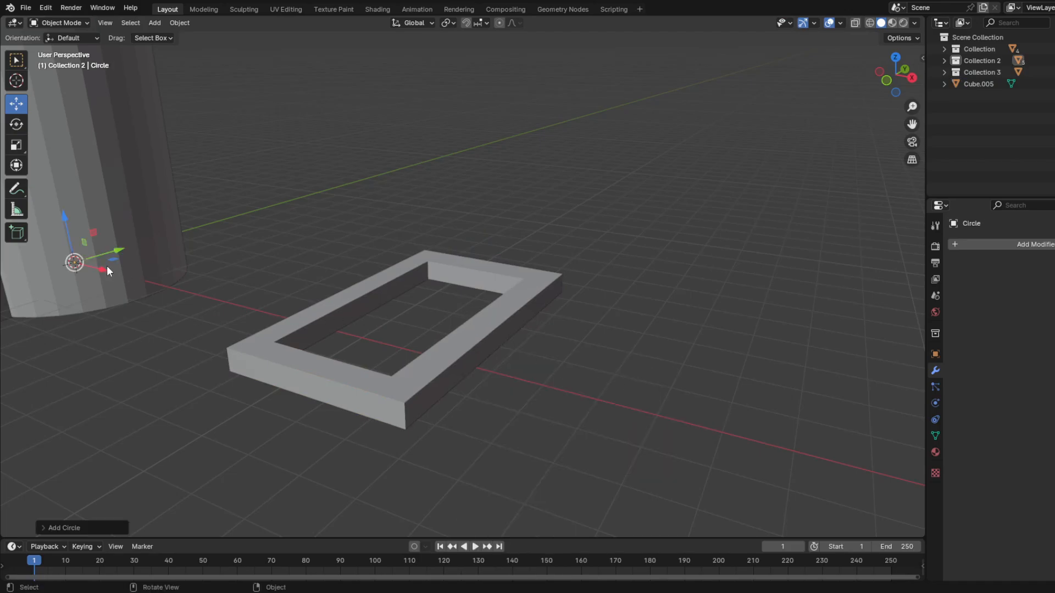
drag(107, 266, 595, 394)
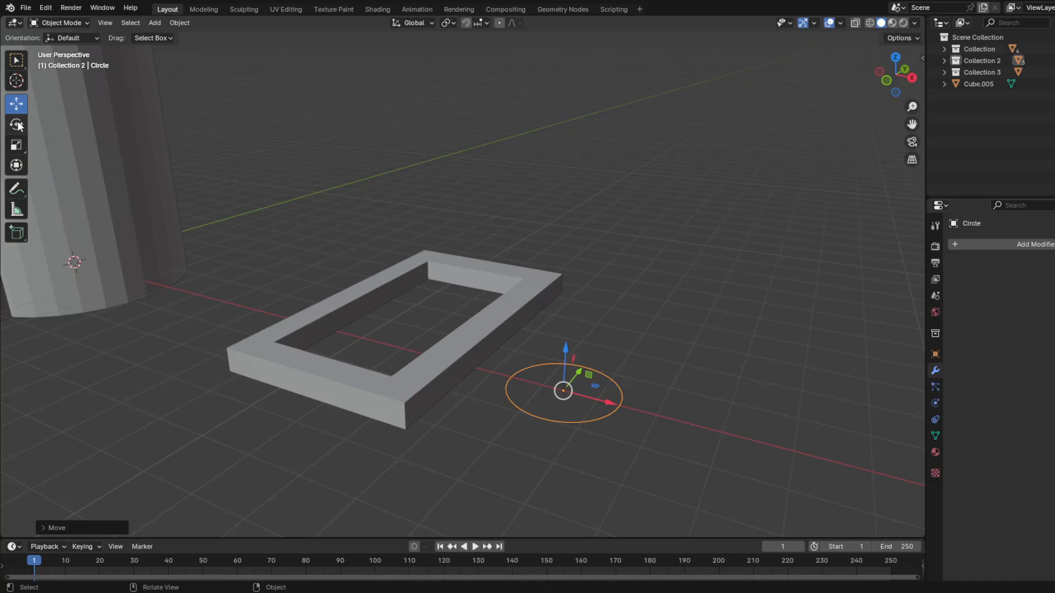
Step: Rotate the circle about the X axis until it stands upright beside the frame
click(17, 124)
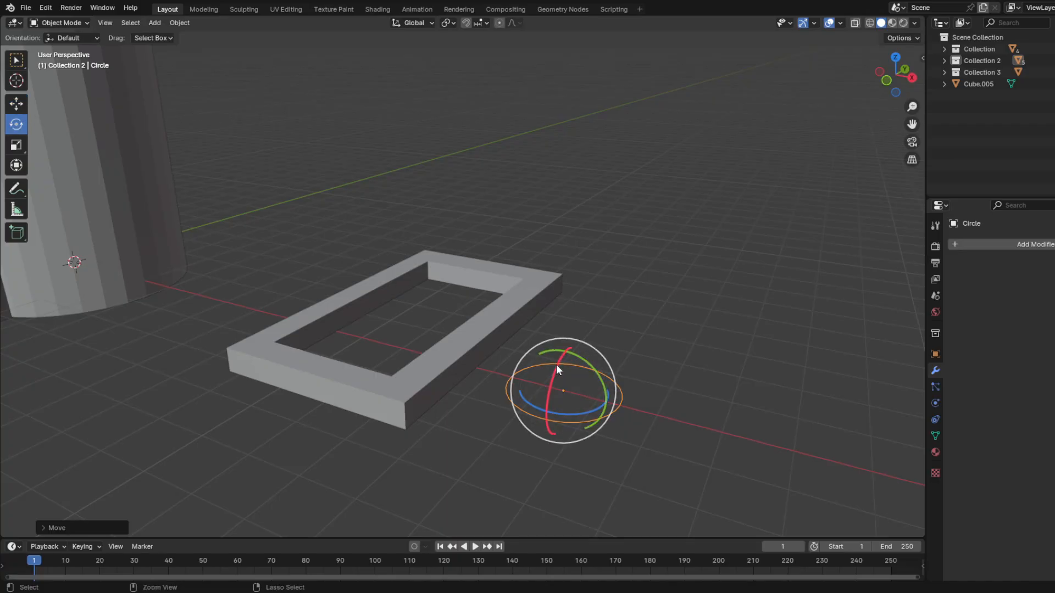
drag(556, 364, 556, 391)
middle_drag(556, 391, 504, 380)
shift+middle_drag(176, 294, 375, 281)
scroll(377, 281, up, 4)
middle_drag(477, 332, 460, 326)
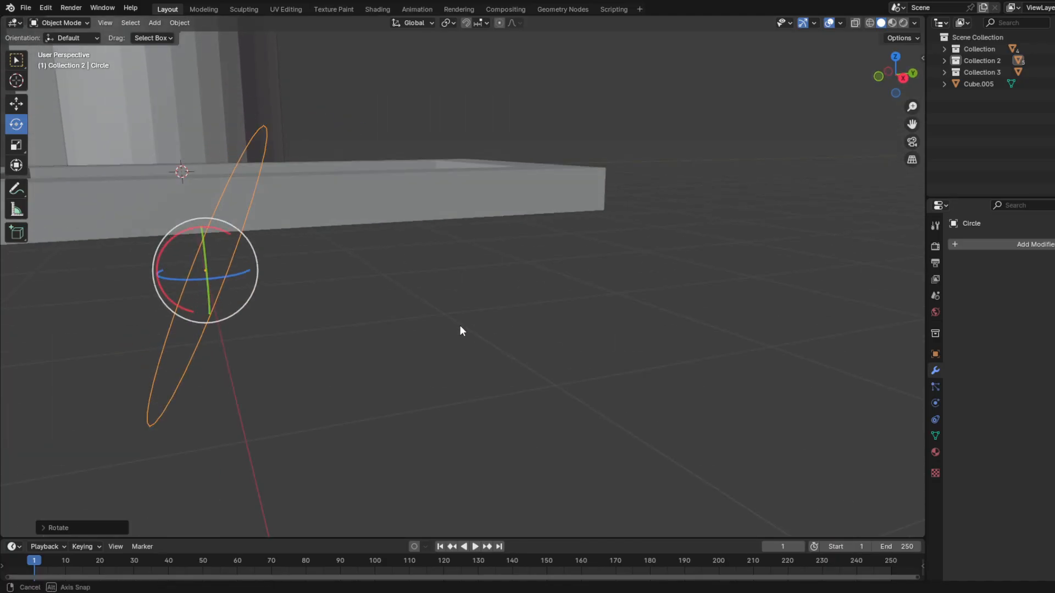
drag(179, 236, 154, 246)
middle_drag(156, 244, 150, 246)
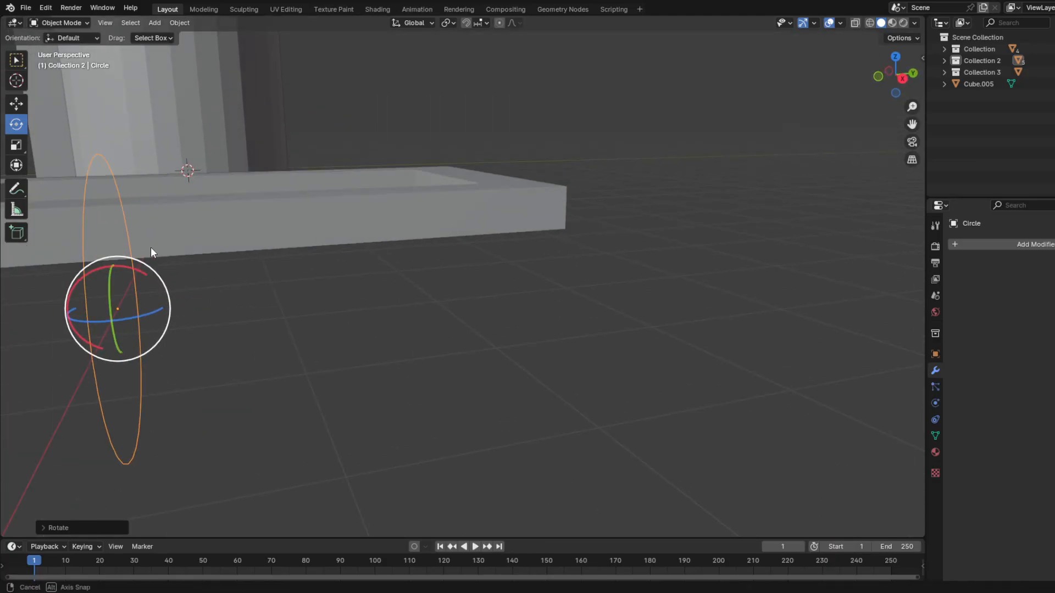
shift+middle_drag(197, 301, 279, 267)
middle_drag(279, 267, 458, 332)
Step: Fill the upright circle with a face and extrude it about 0.1 m into a thin disc
click(13, 105)
key(Tab)
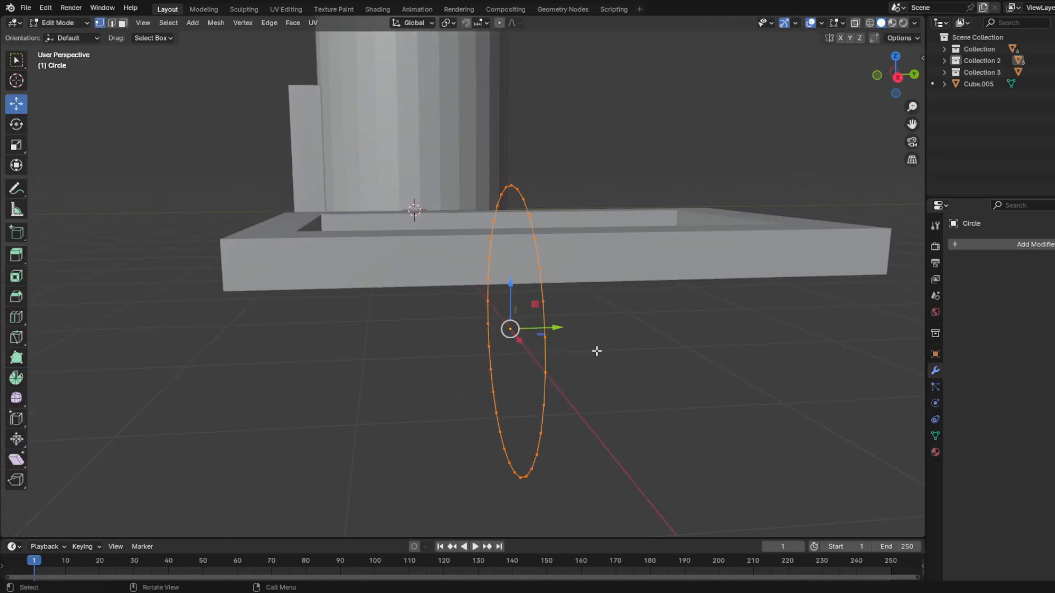
key(f)
key(e)
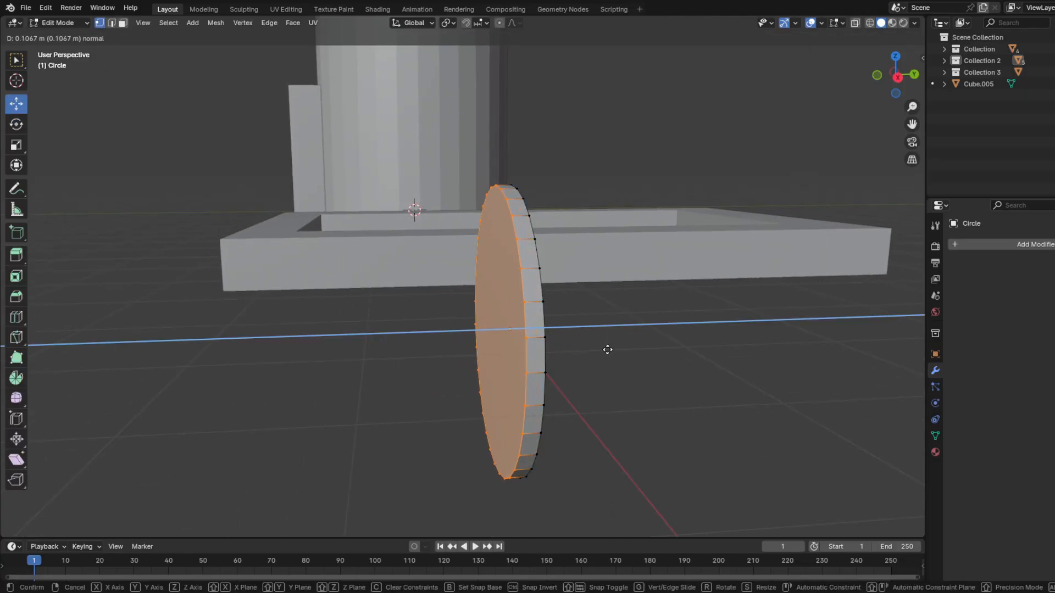
click(599, 357)
middle_drag(599, 357, 392, 439)
key(Tab)
Step: Scale the disc down uniformly to about 0.9 of its size
middle_drag(396, 435, 71, 183)
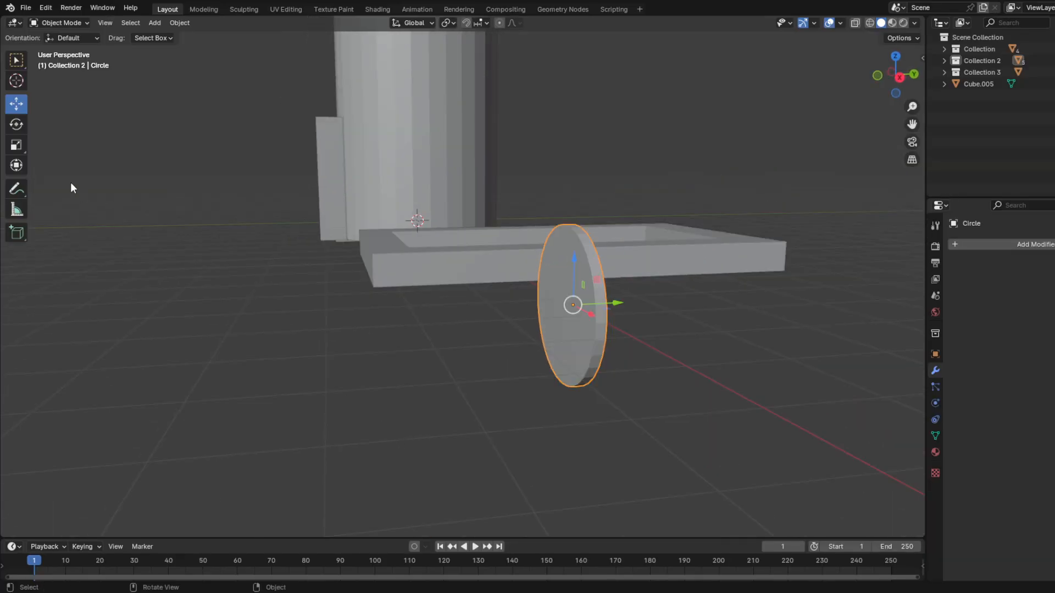
key(s)
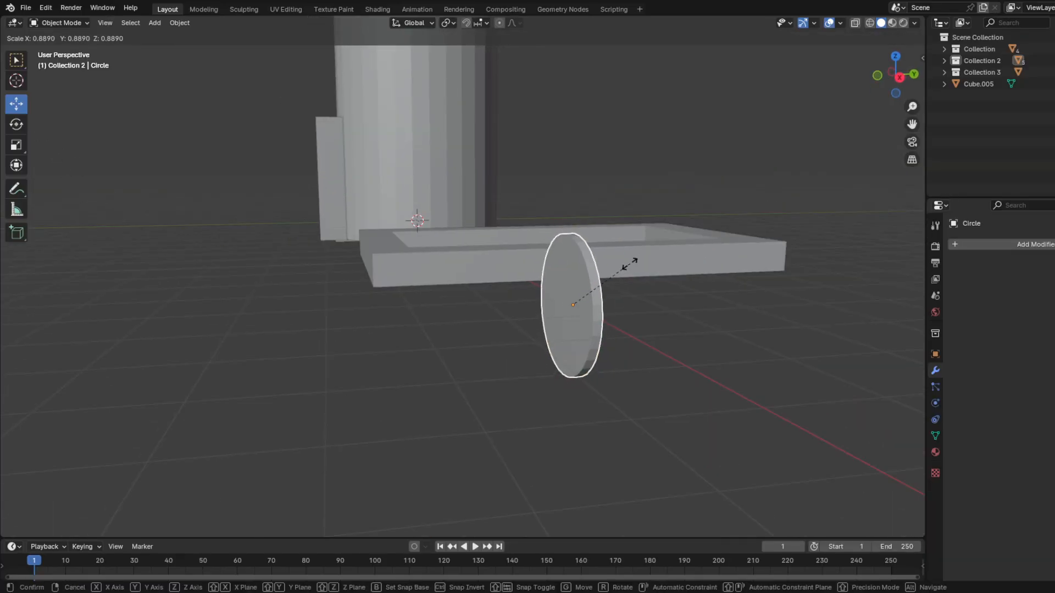
click(624, 265)
Step: Try a further rotation of the upright disc and delete the disc from the scene
click(13, 130)
scroll(374, 384, down, 4)
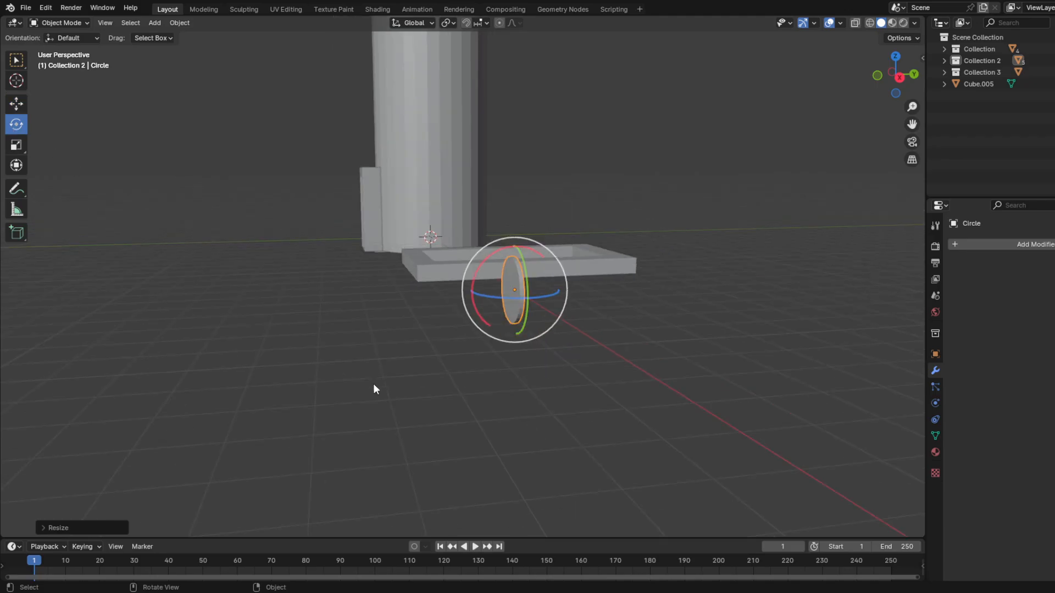
middle_drag(378, 242, 476, 393)
scroll(381, 310, down, 7)
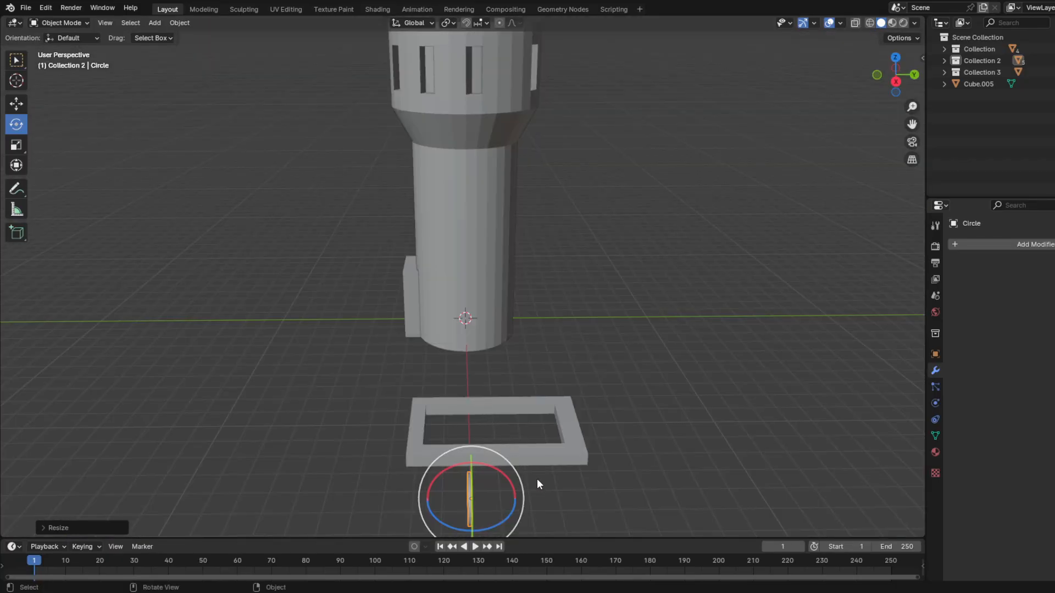
middle_drag(537, 483, 498, 356)
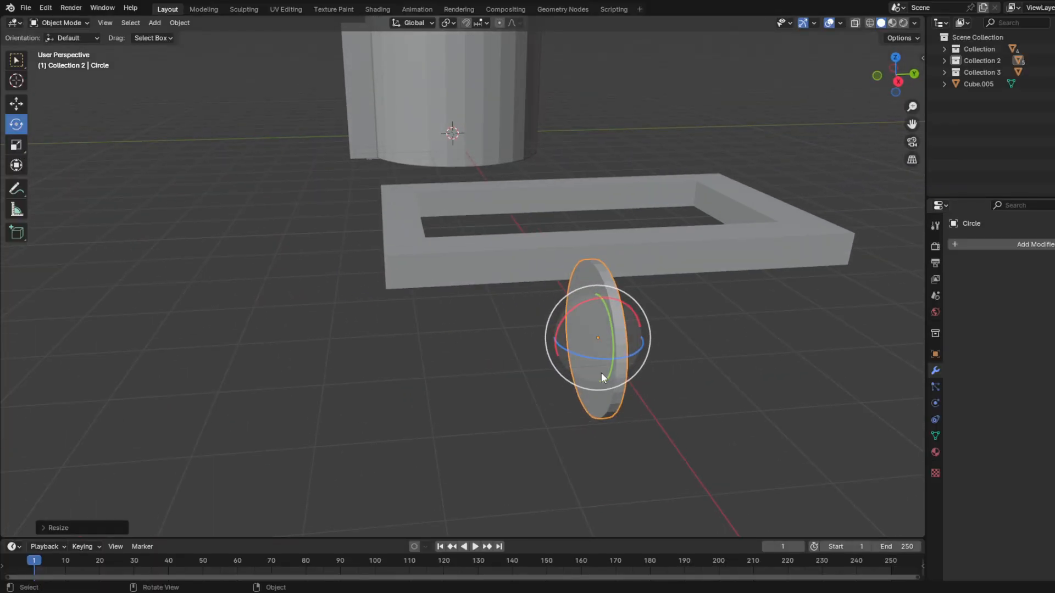
drag(583, 355, 634, 371)
middle_drag(635, 373, 599, 381)
scroll(599, 381, down, 2)
key(Delete)
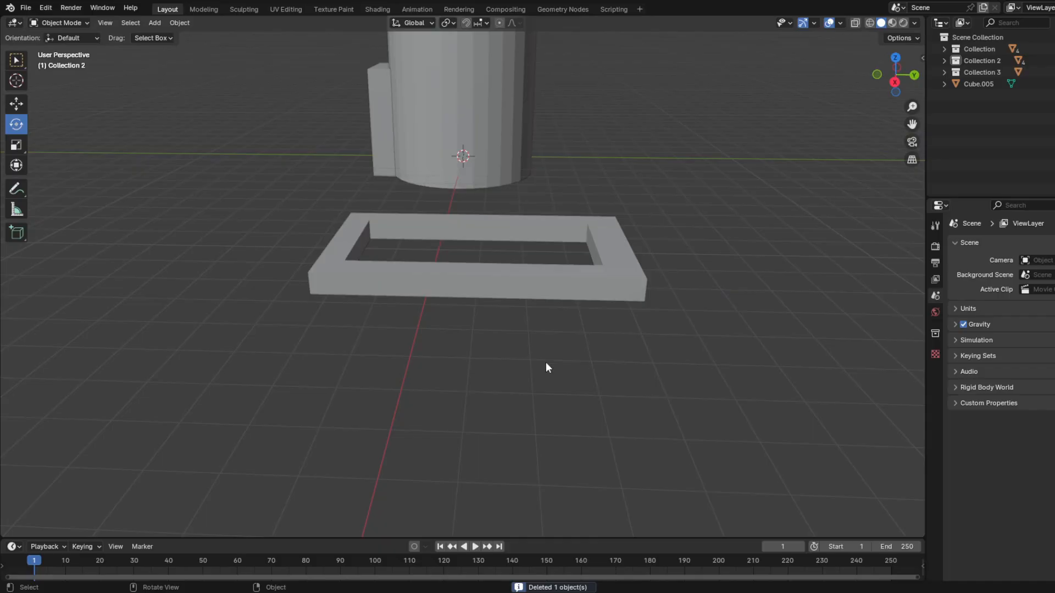
Step: Open the rectangular frame's mesh for vertex editing with the Move tool active
click(497, 294)
scroll(491, 336, up, 2)
click(18, 107)
key(Tab)
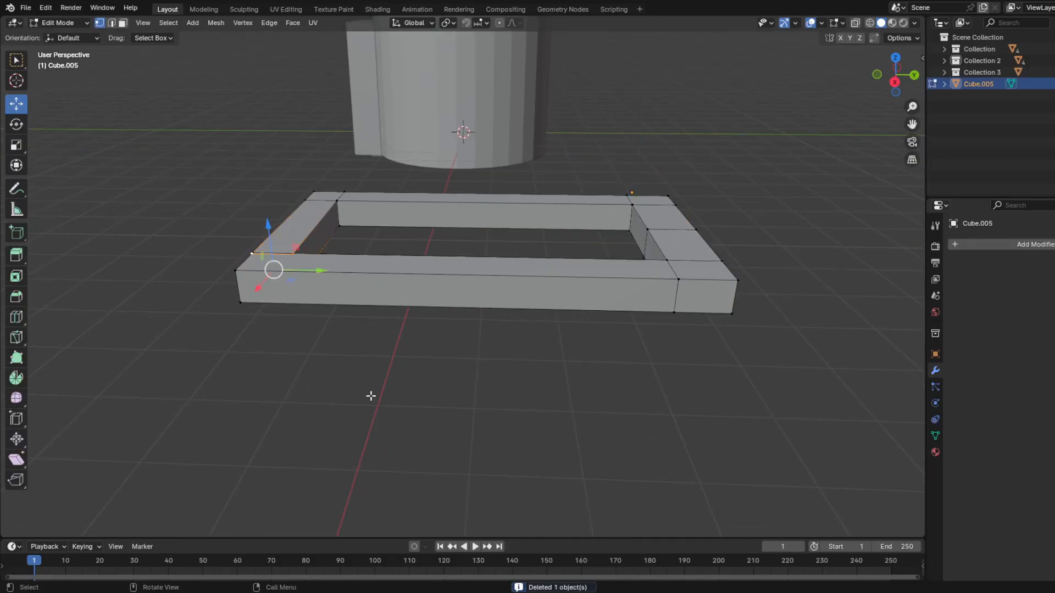
middle_drag(277, 321, 285, 334)
middle_drag(575, 363, 558, 378)
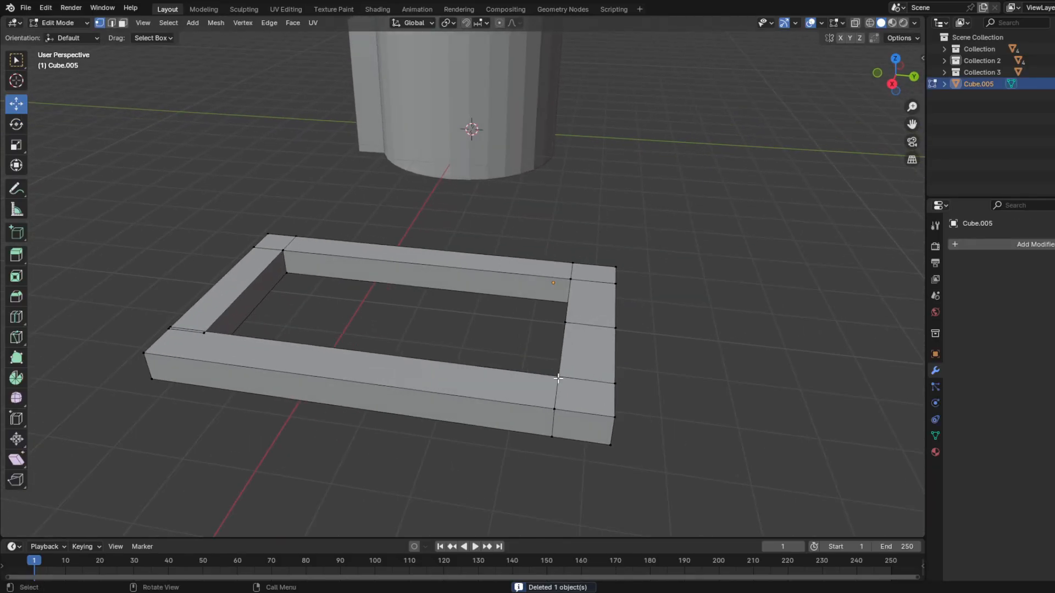
shift+click(613, 385)
shift+click(560, 378)
shift+click(553, 408)
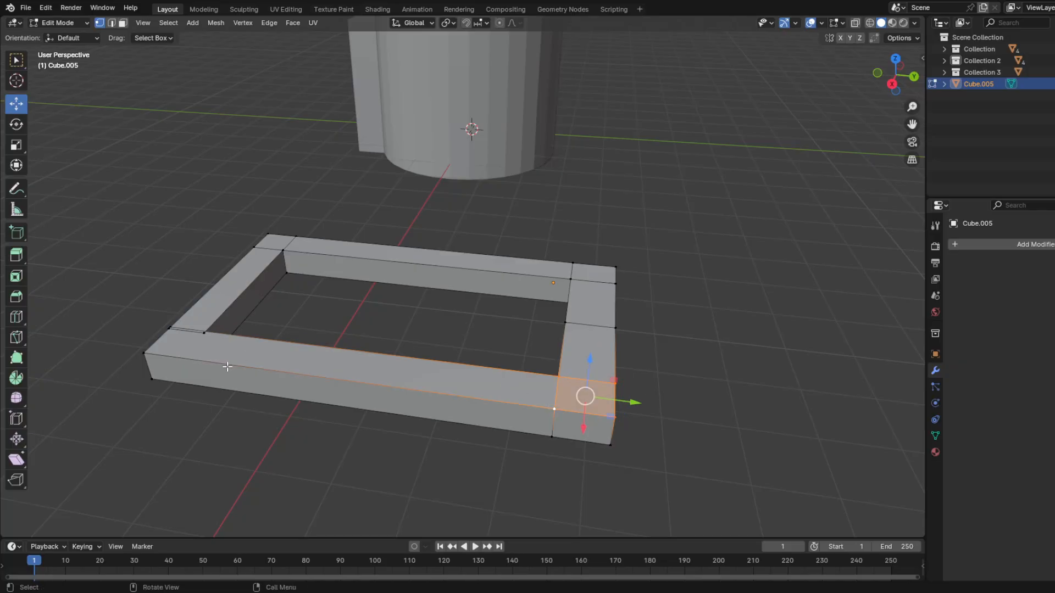
click(200, 337)
shift+click(177, 356)
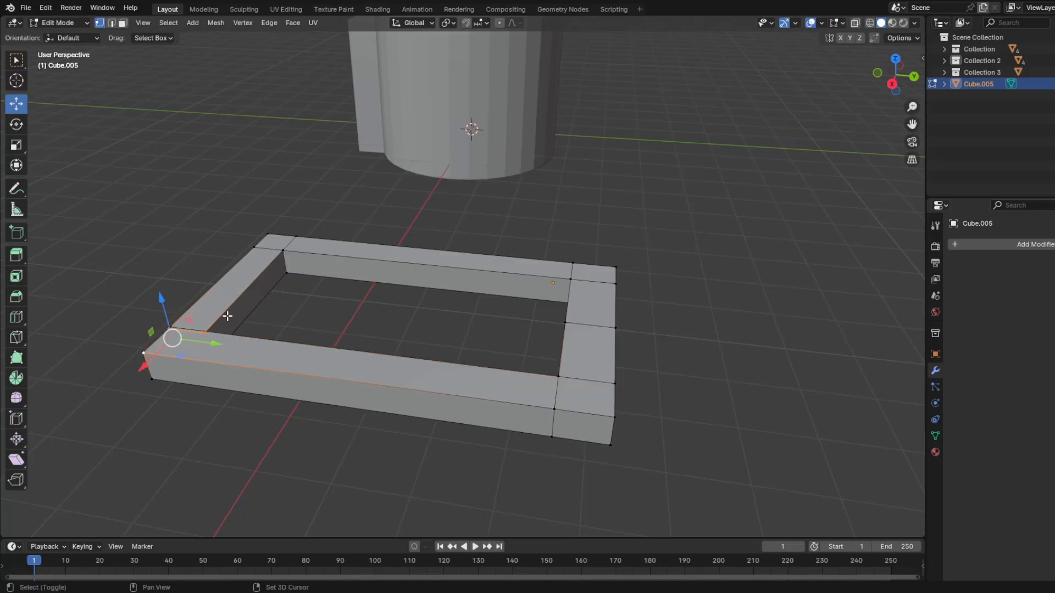
click(325, 306)
click(10, 317)
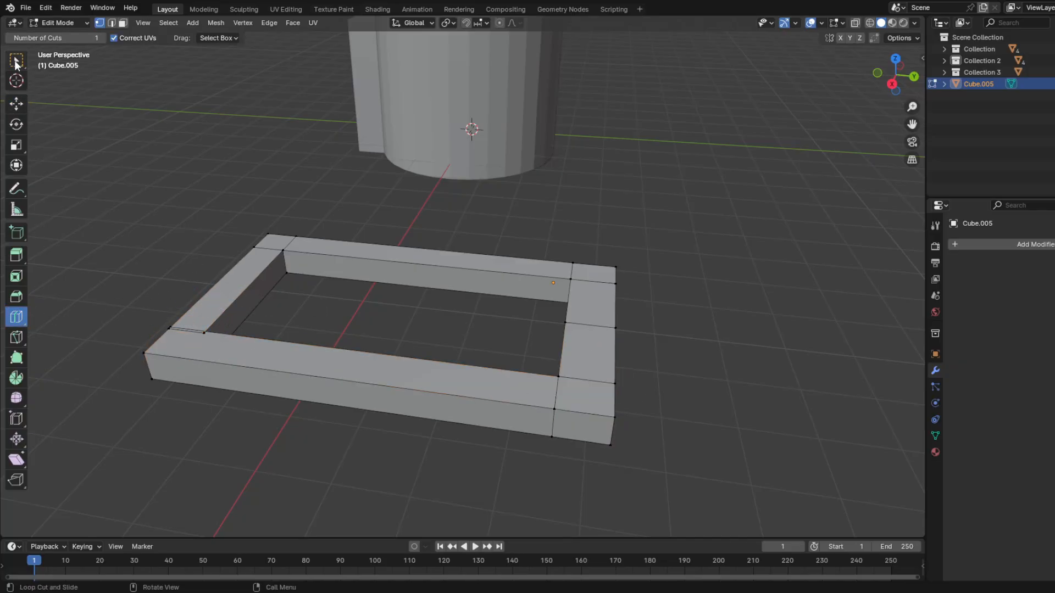
click(16, 103)
Step: Extrude the top face of the frame's corner nearest the tower upward about 1.6 m to form a post
drag(341, 198, 209, 253)
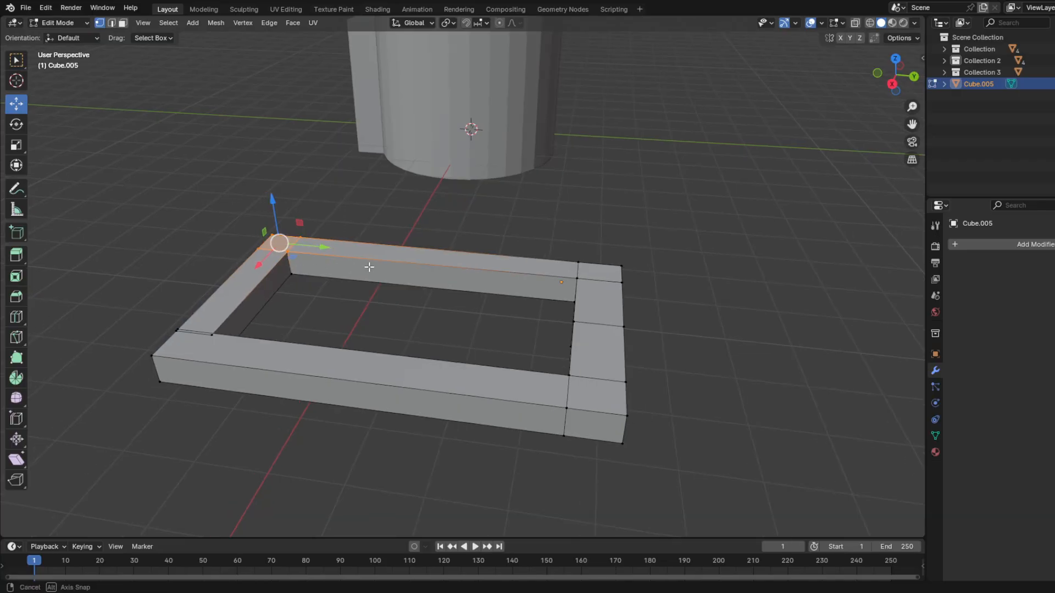
middle_drag(209, 253, 384, 263)
key(e)
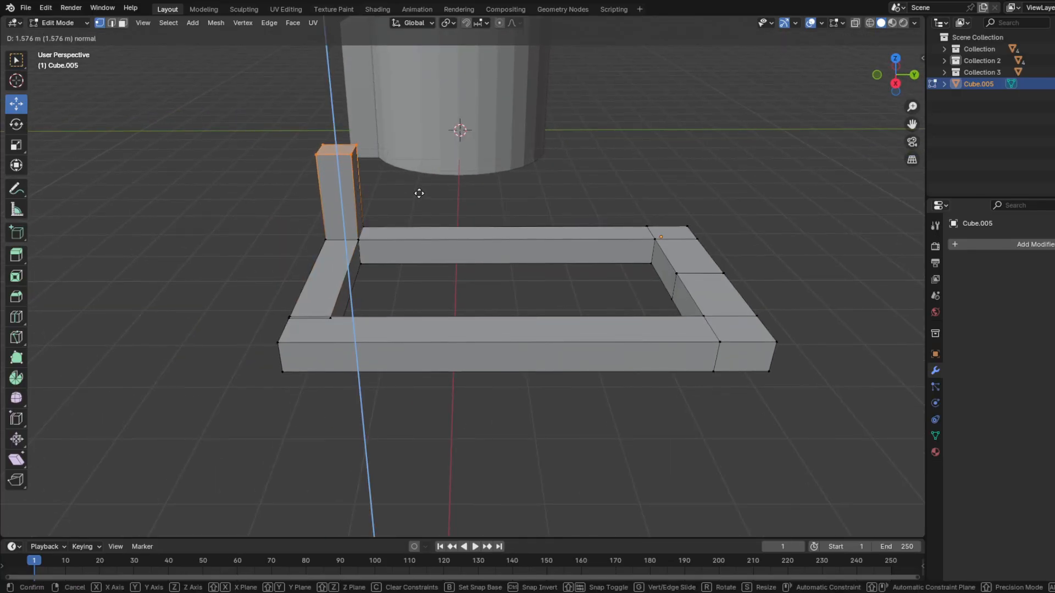
click(416, 190)
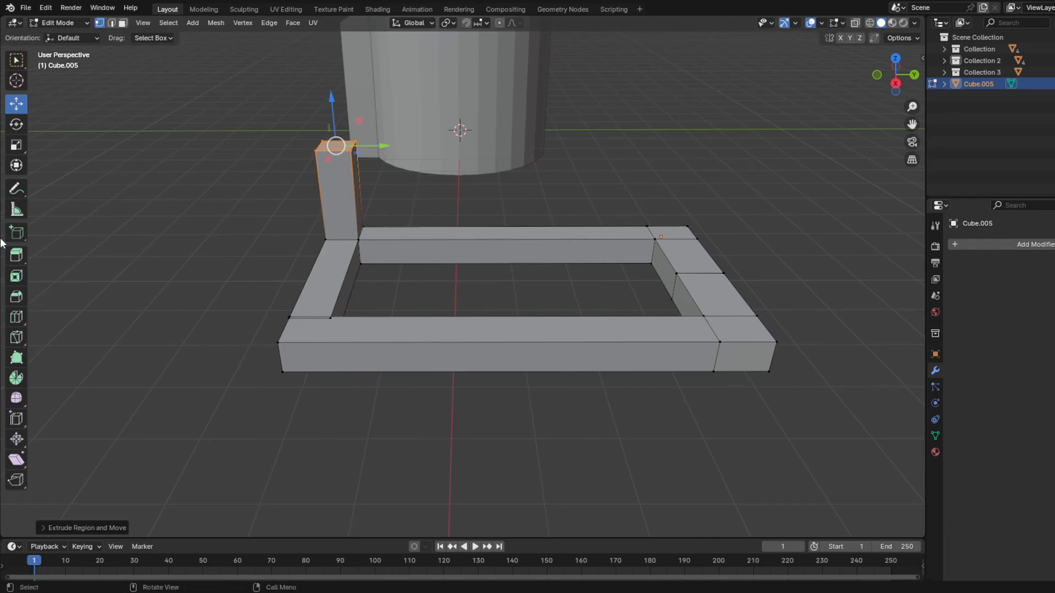
Step: Add a loop cut around the new post, slid up close to its top
click(12, 320)
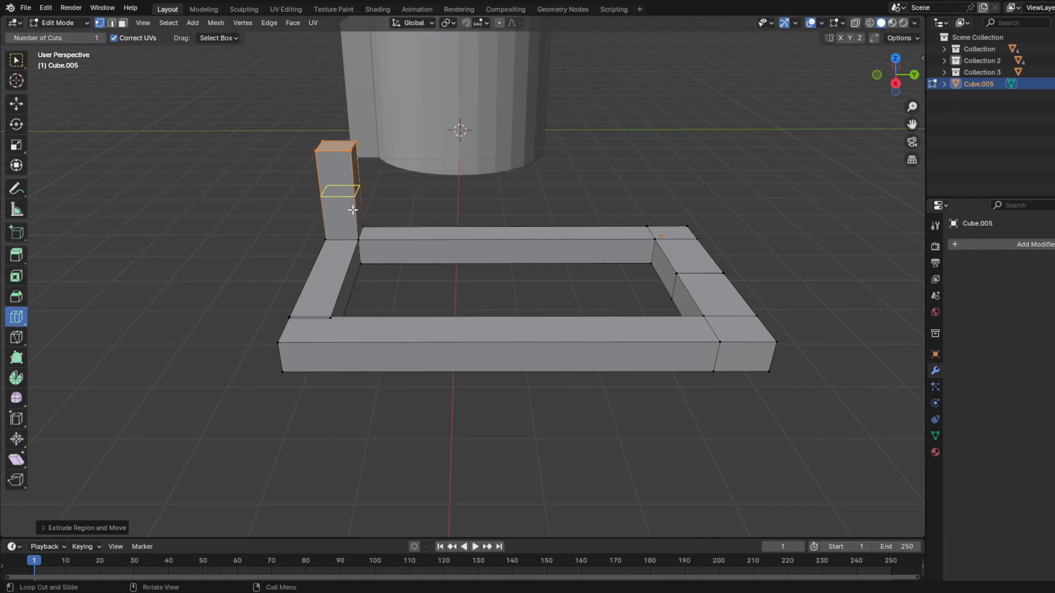
drag(353, 210, 350, 188)
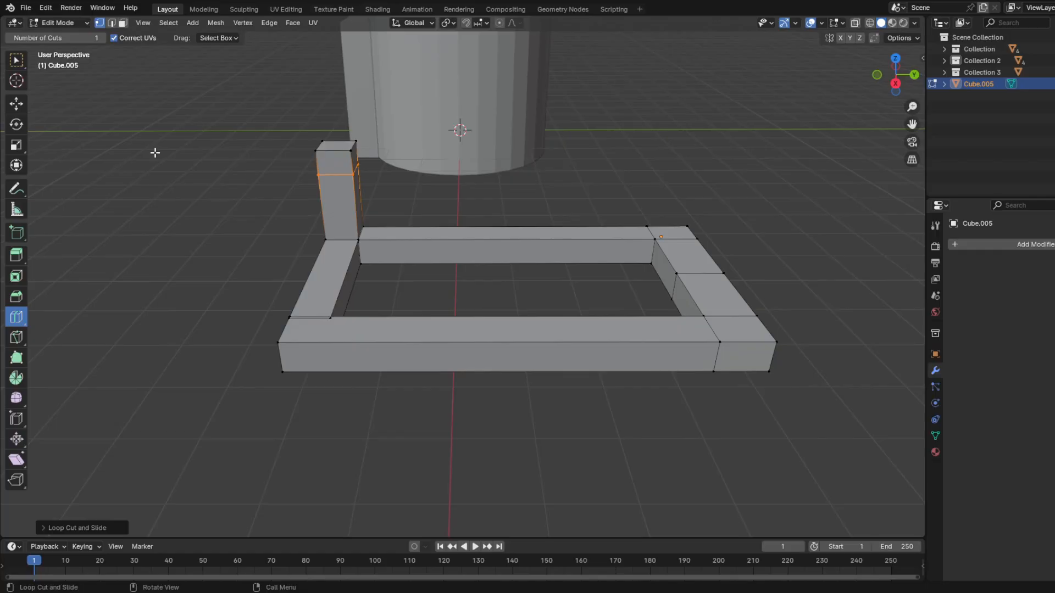
click(12, 104)
Step: Extrude the post's upper side face horizontally about 2.7 m into a beam above the frame's short side
click(196, 165)
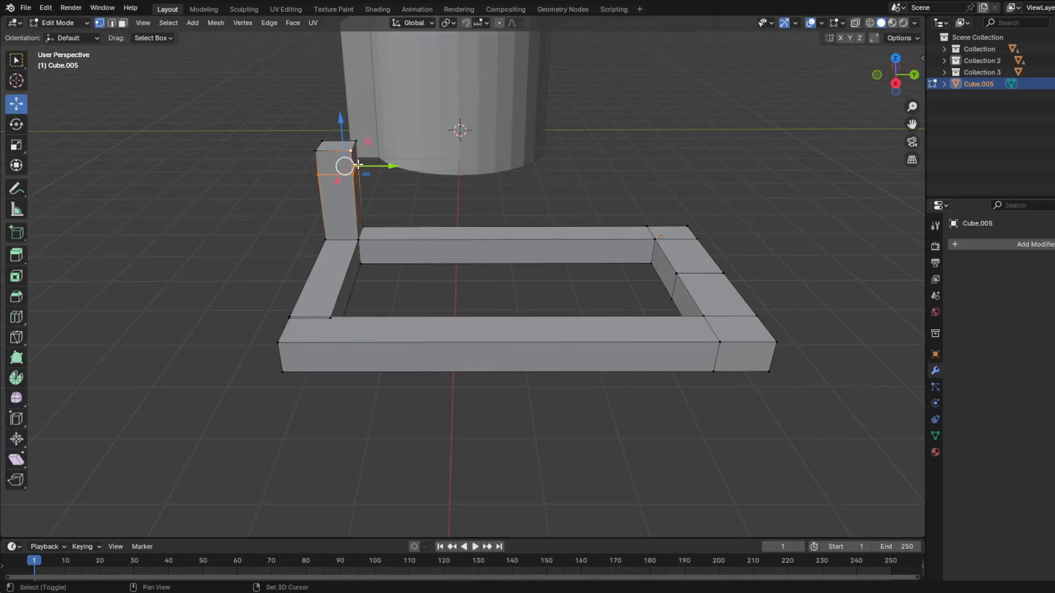
shift+click(316, 155)
middle_drag(392, 181, 484, 217)
key(e)
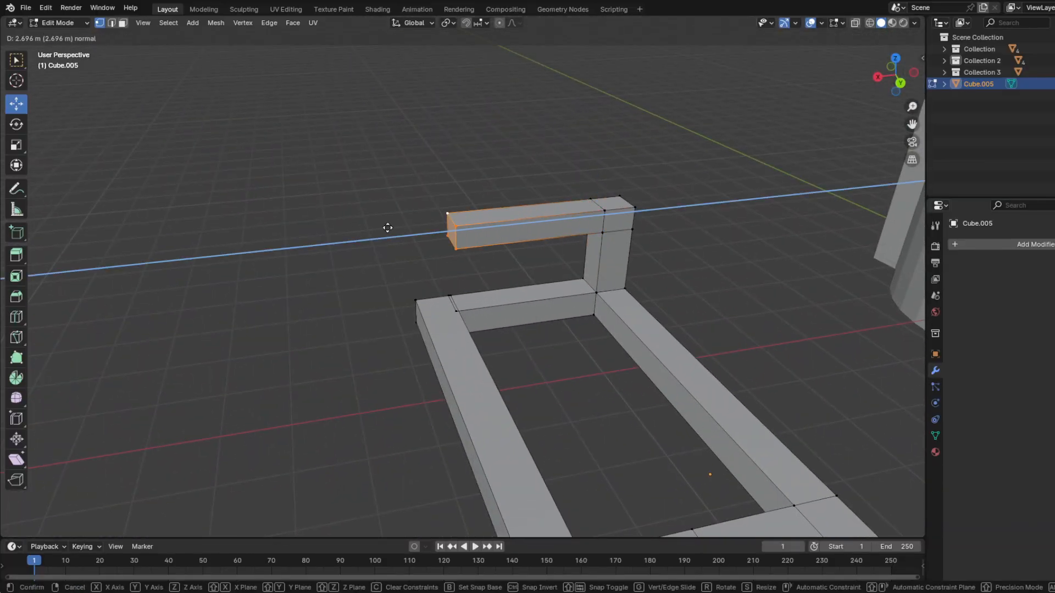
click(401, 234)
Step: Move the beam's free end along the X axis to roughly line up with the frame's outer edge
middle_drag(401, 234, 345, 231)
key(g)
key(x)
click(343, 211)
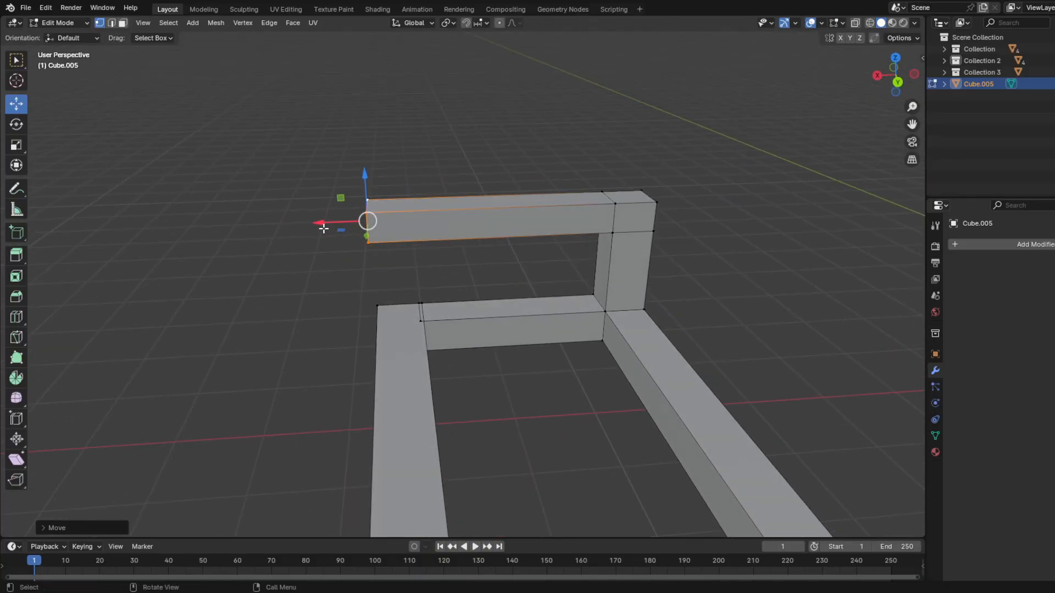
drag(320, 224, 332, 226)
click(201, 248)
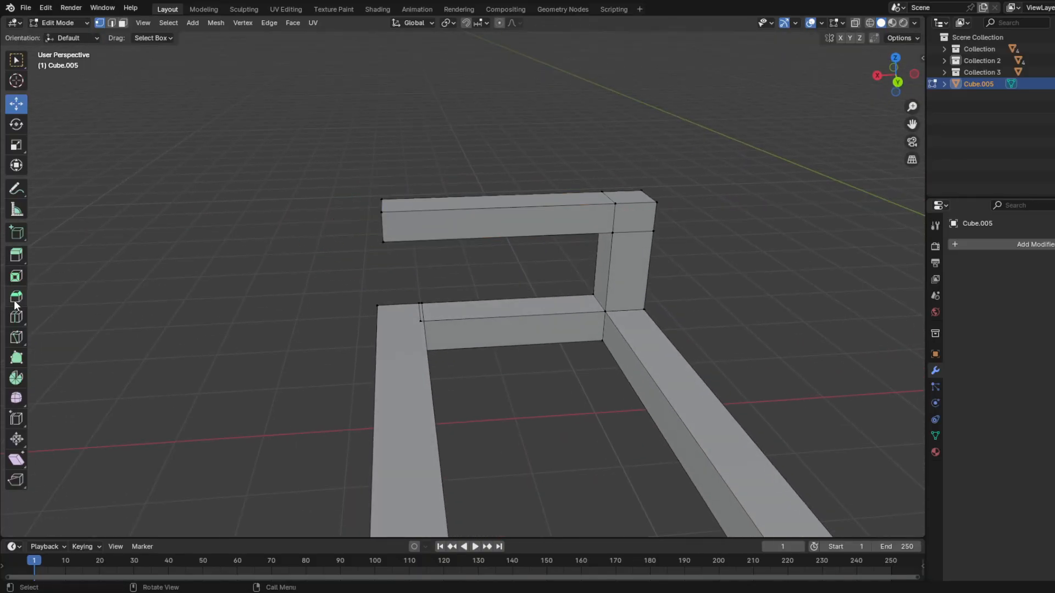
Step: Add a loop cut across the frame's long bar, slid to the corner below the beam's free end
click(15, 320)
middle_drag(312, 335, 418, 339)
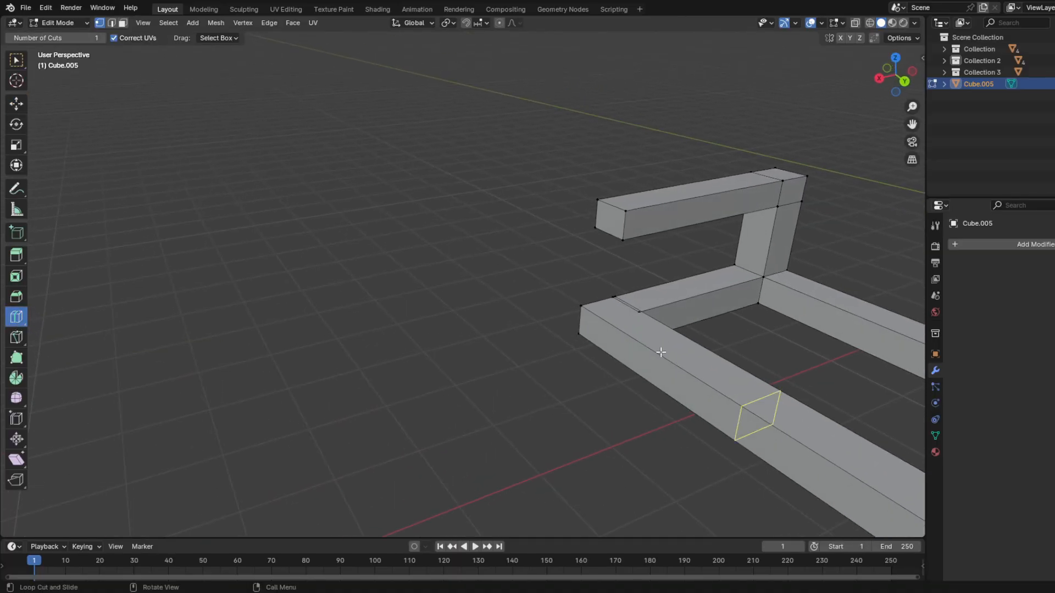
drag(656, 363, 575, 299)
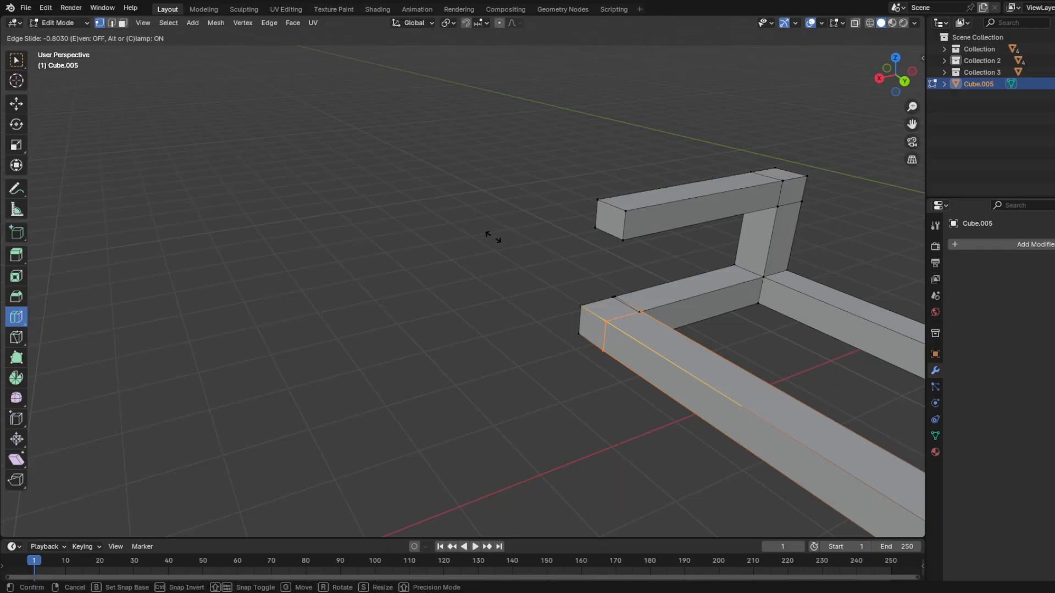
drag(493, 237, 492, 236)
click(12, 107)
click(539, 300)
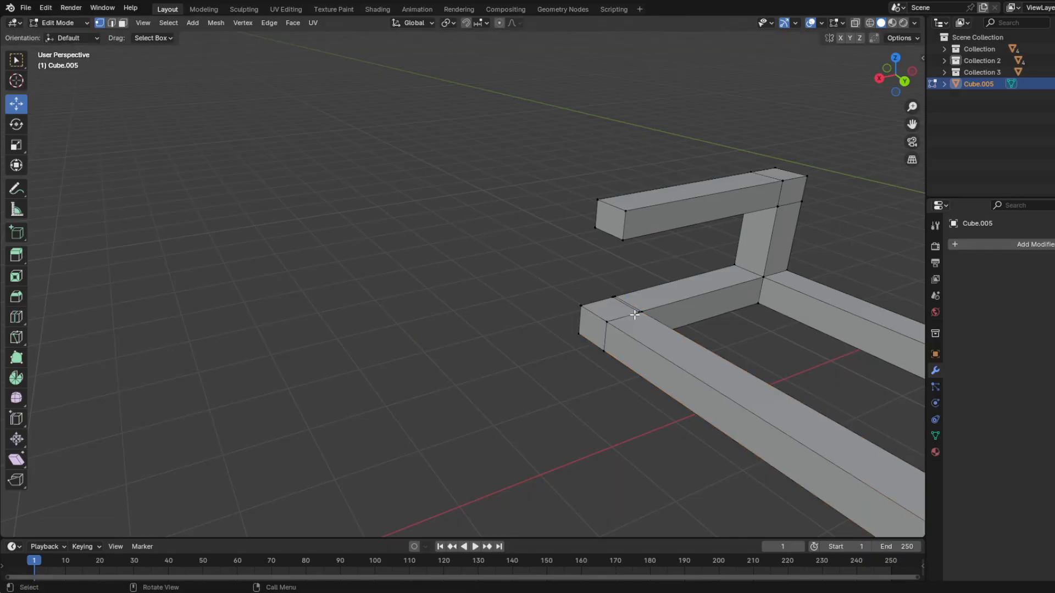
Step: Extrude the top face of that frame corner upward about 1.65 m into a second post meeting the beam
middle_drag(549, 305, 608, 325)
shift+middle_drag(654, 319, 233, 327)
scroll(330, 308, up, 3)
middle_drag(419, 278, 429, 275)
alt+click(262, 377)
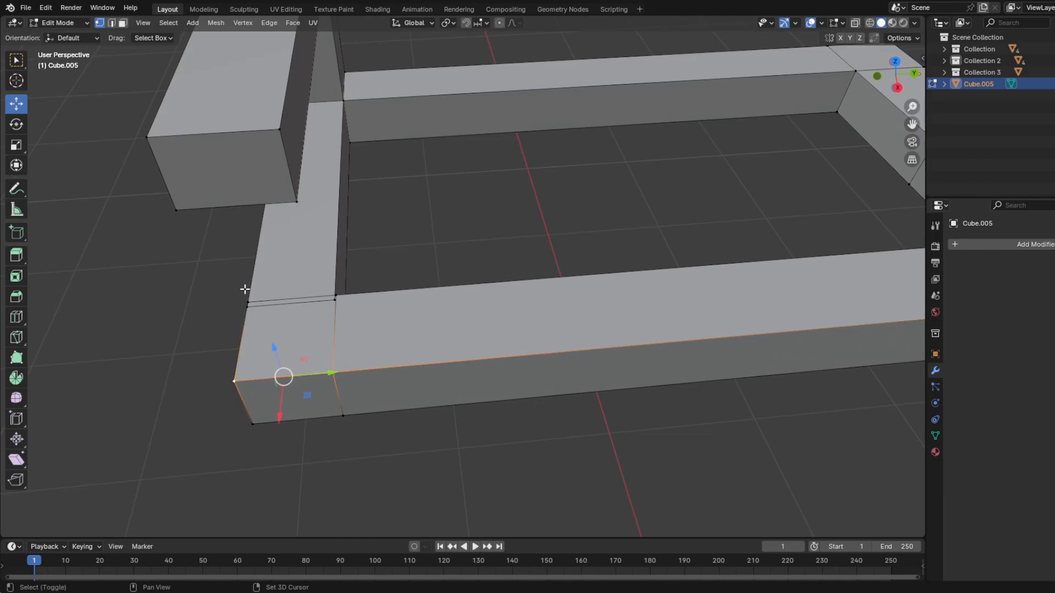
shift+click(338, 292)
middle_drag(401, 301, 402, 289)
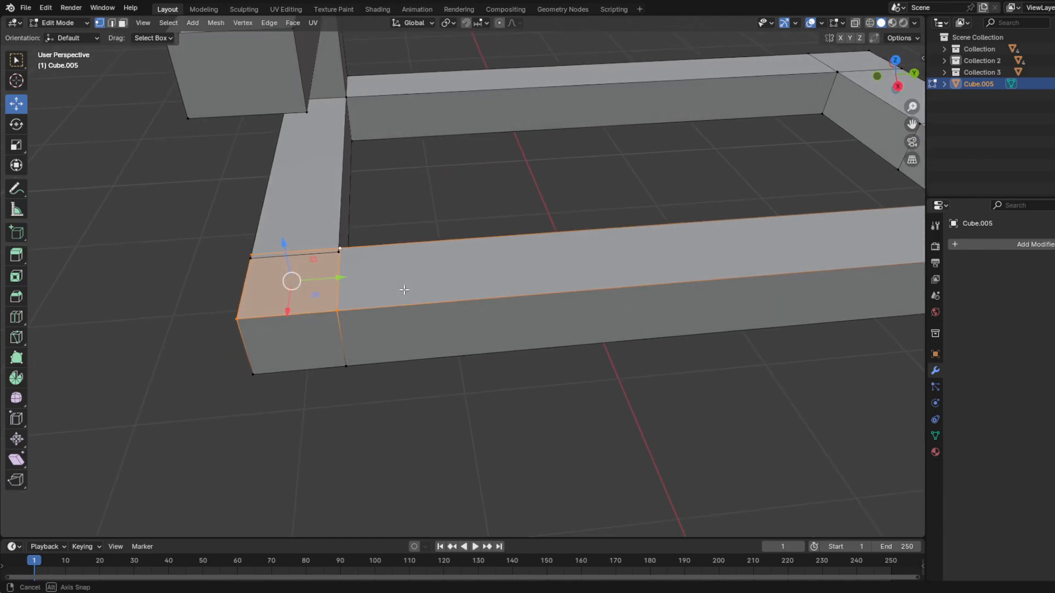
scroll(434, 287, down, 3)
key(e)
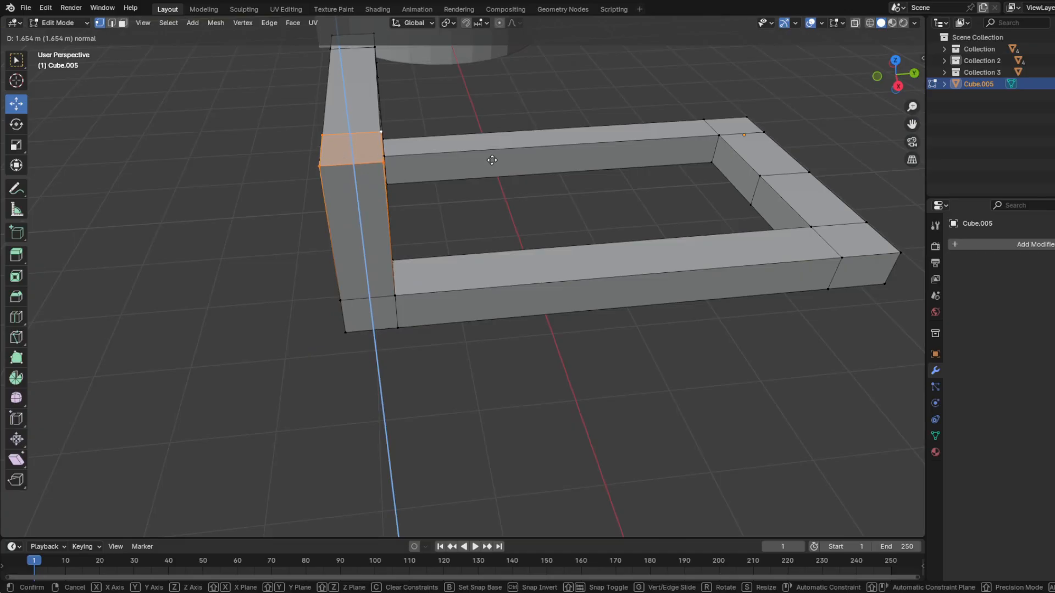
click(491, 160)
click(471, 196)
Step: Move the second post's top face slightly along Z to sit flush with the beam's top
key(Tab)
middle_drag(473, 196, 556, 208)
click(736, 282)
middle_drag(737, 283, 586, 396)
scroll(585, 397, up, 4)
key(Tab)
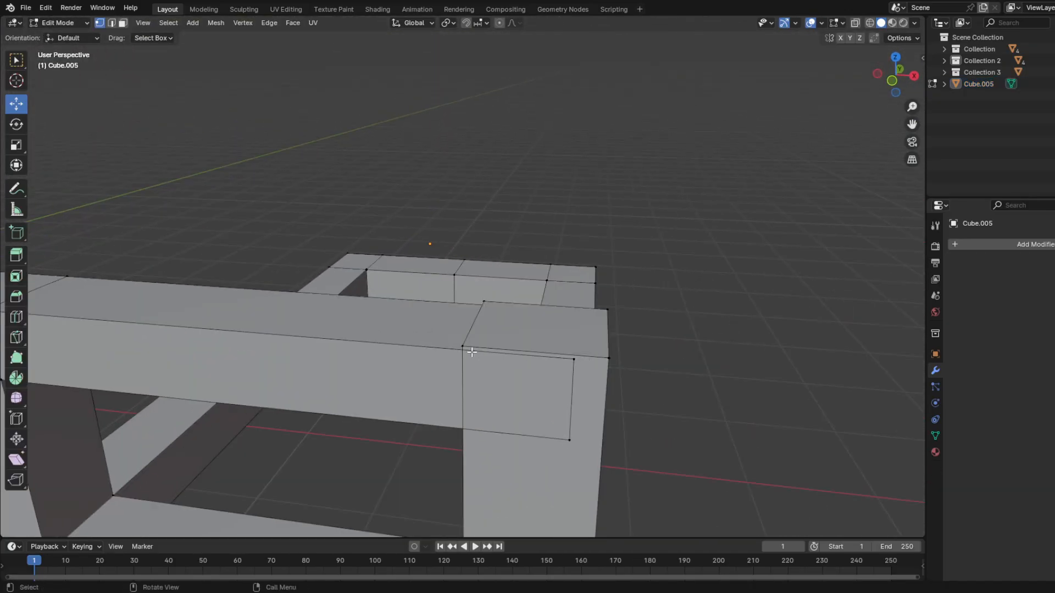
click(471, 352)
shift+click(603, 345)
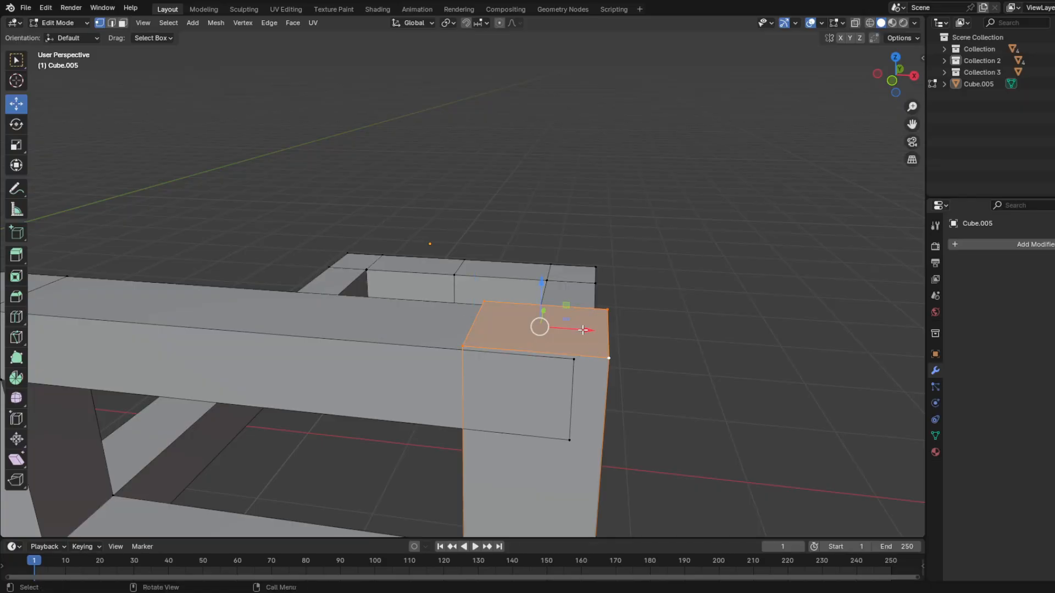
drag(547, 283, 546, 289)
key(Tab)
click(703, 331)
Step: Examine the joint between the second post and the beam, and the overall shape of the frame
middle_drag(637, 391, 659, 365)
scroll(723, 234, up, 2)
middle_drag(723, 234, 691, 267)
scroll(648, 285, down, 9)
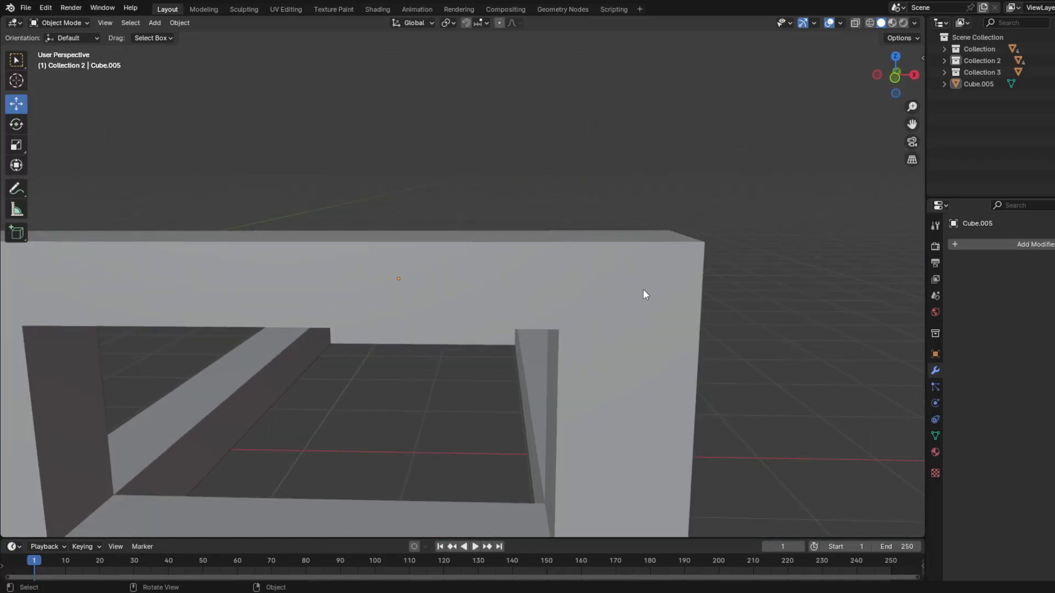
middle_drag(558, 337, 437, 379)
scroll(437, 379, up, 2)
scroll(438, 379, up, 3)
click(554, 378)
middle_drag(555, 378, 505, 375)
click(493, 318)
middle_drag(492, 317, 457, 314)
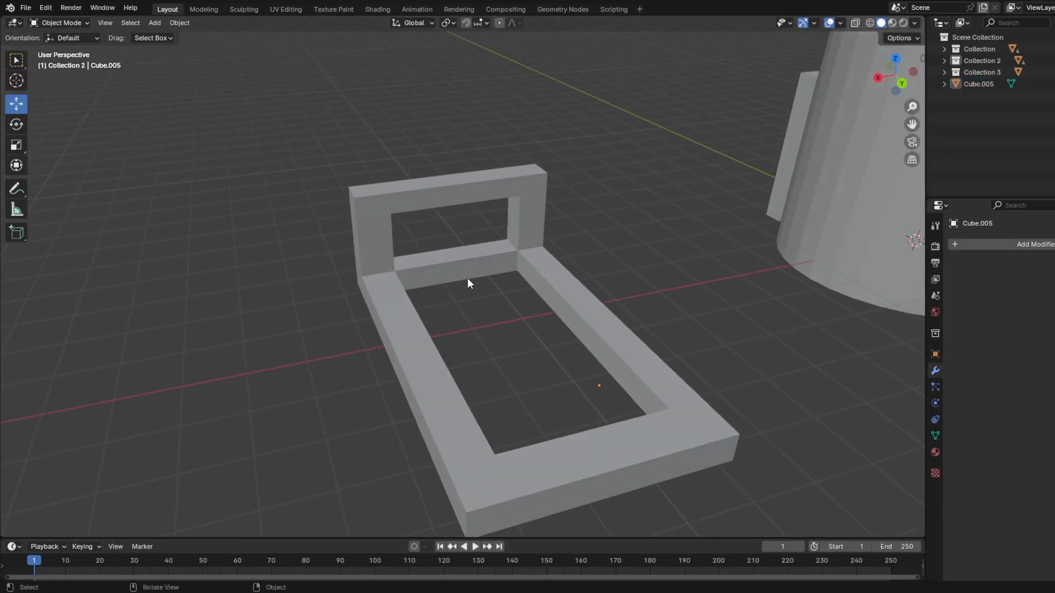
Step: Add a cube mesh and move it out of the tower toward the frame
key(shift+a)
mouse_move(476, 295)
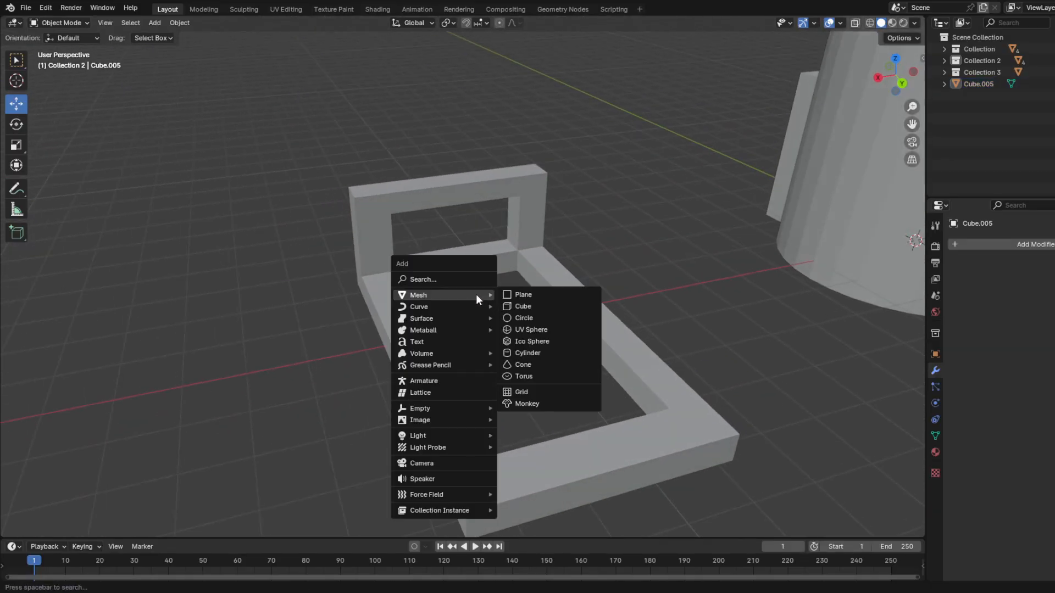
click(552, 306)
middle_drag(484, 312, 523, 285)
drag(232, 214, 405, 347)
middle_drag(405, 347, 492, 349)
Step: Reposition the cube along its axes to the end of the frame opposite the posts
drag(431, 375, 459, 372)
drag(412, 330, 425, 270)
middle_drag(441, 287, 365, 319)
drag(443, 293, 222, 408)
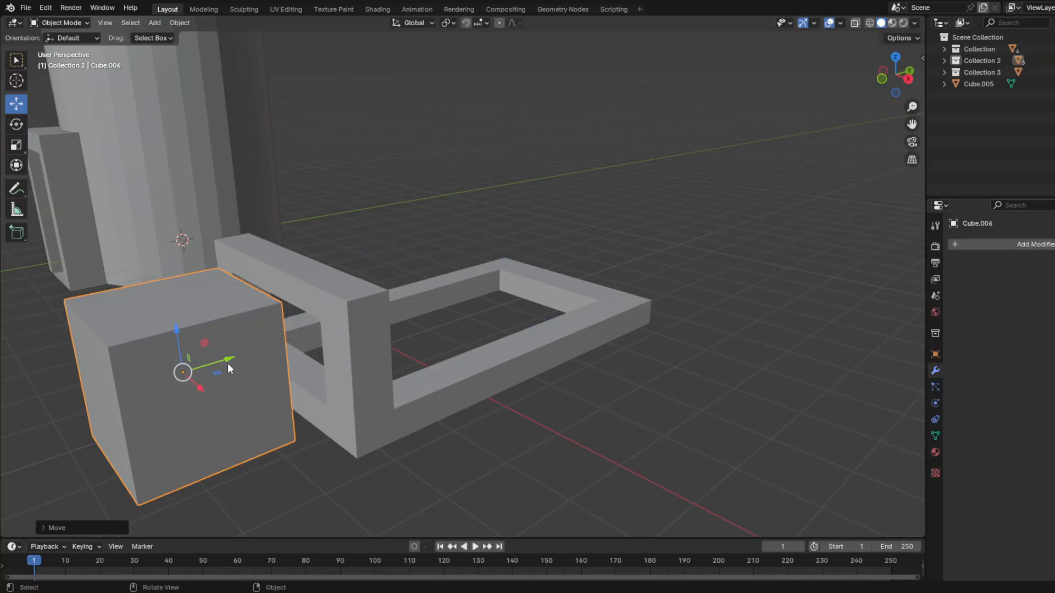
drag(228, 363, 440, 336)
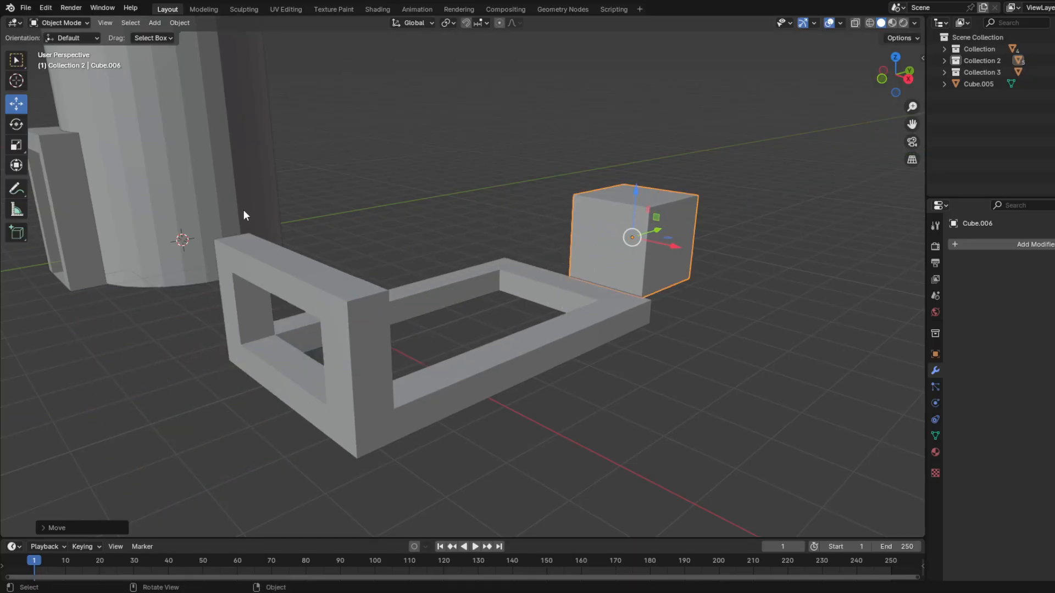
Step: Select the frame instead of the cube and reopen its mesh for editing
middle_drag(434, 190, 304, 279)
key(Tab)
key(Tab)
click(367, 226)
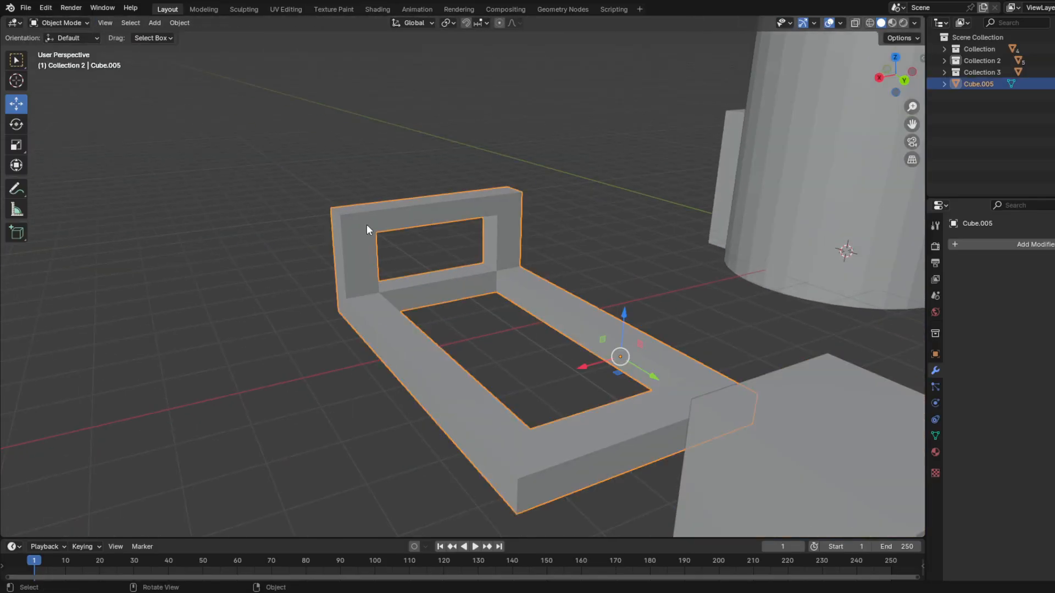
key(Tab)
click(452, 257)
middle_drag(453, 256, 415, 250)
Step: Select the entire top beam in wireframe shading, raise it along Z to lengthen both posts, and restore solid shading
drag(391, 165, 758, 252)
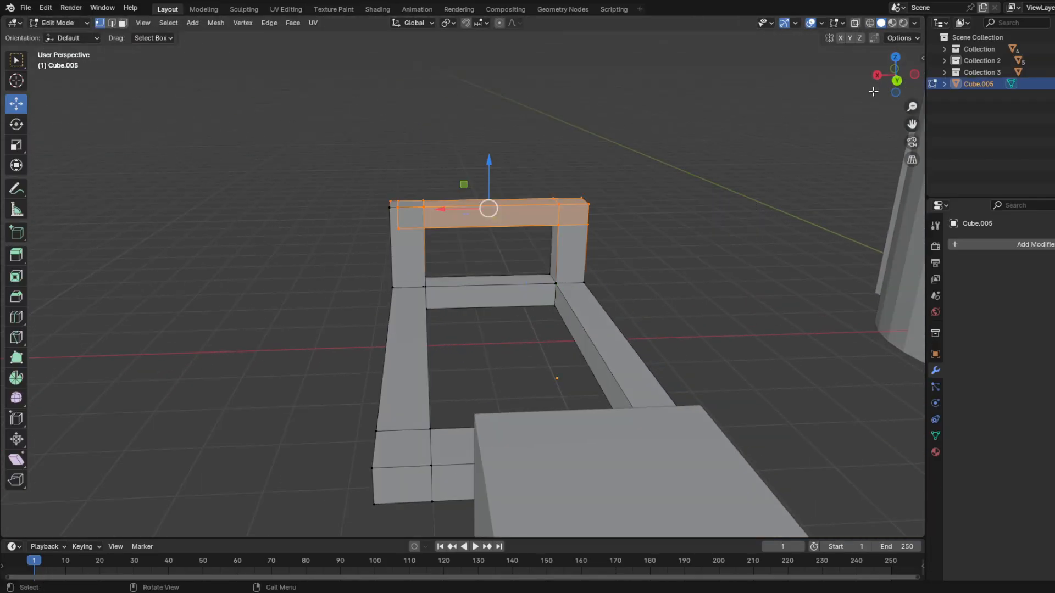
click(870, 22)
drag(690, 110, 330, 236)
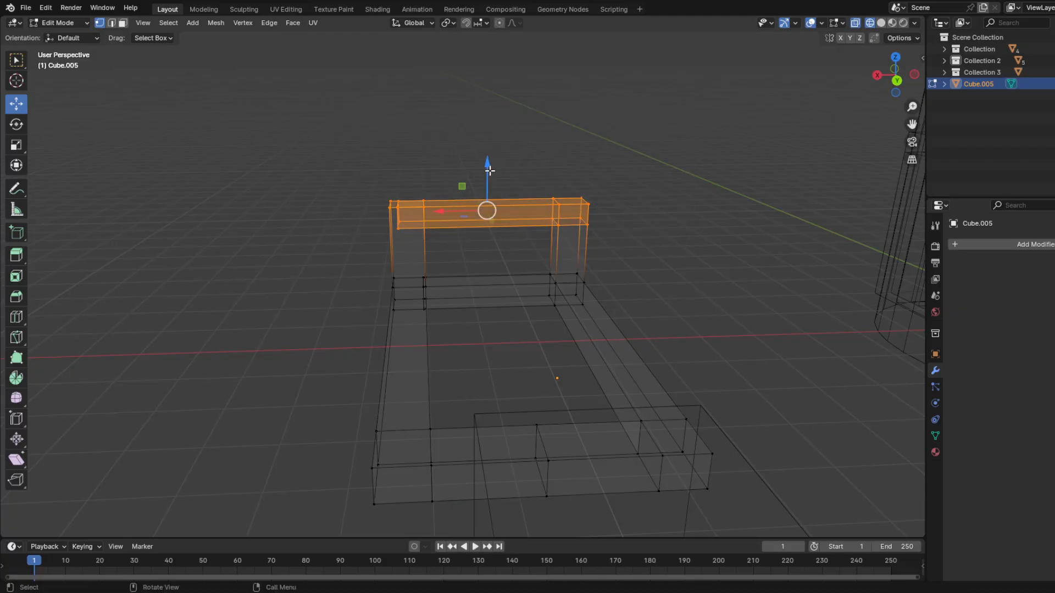
drag(489, 162, 490, 117)
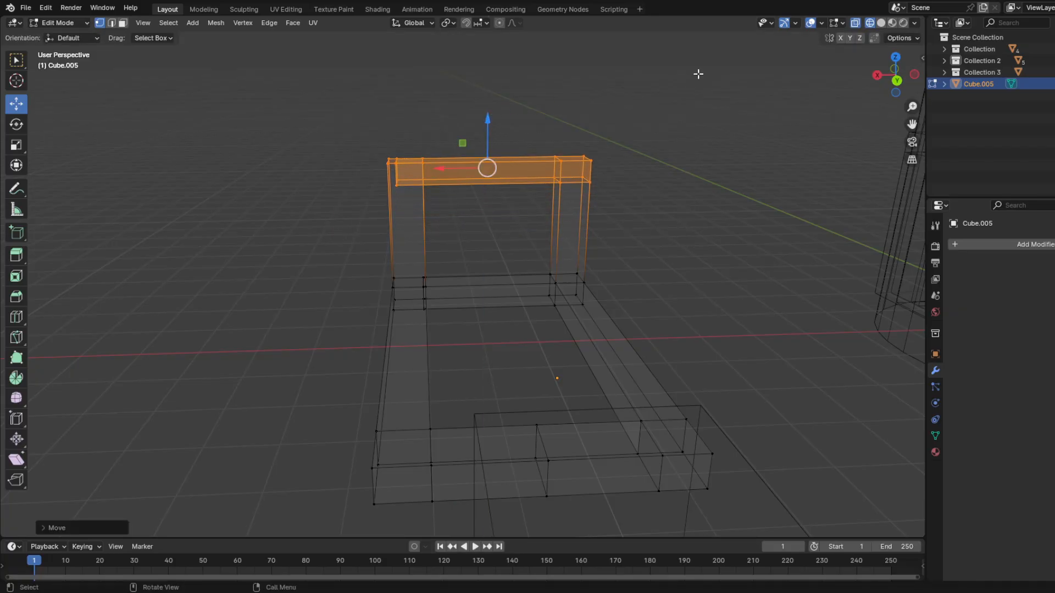
click(880, 23)
key(Tab)
mouse_move(688, 149)
middle_down()
mouse_move(405, 263)
mouse_move(455, 297)
middle_up()
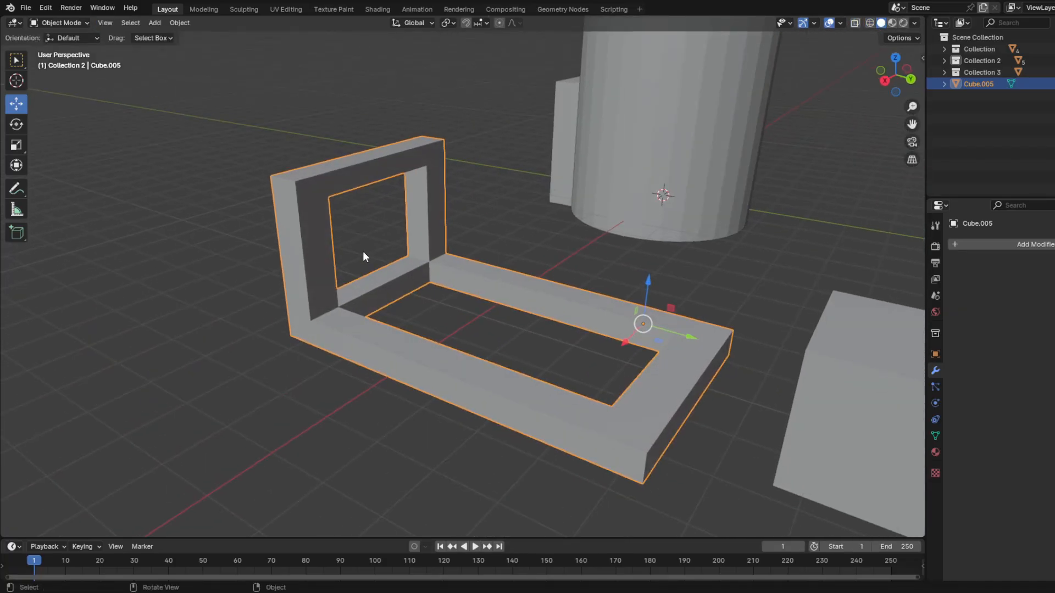
Step: Move the cube along the Y axis to the end of the frame with the posts
middle_drag(363, 251, 721, 281)
click(704, 233)
drag(751, 231, 284, 166)
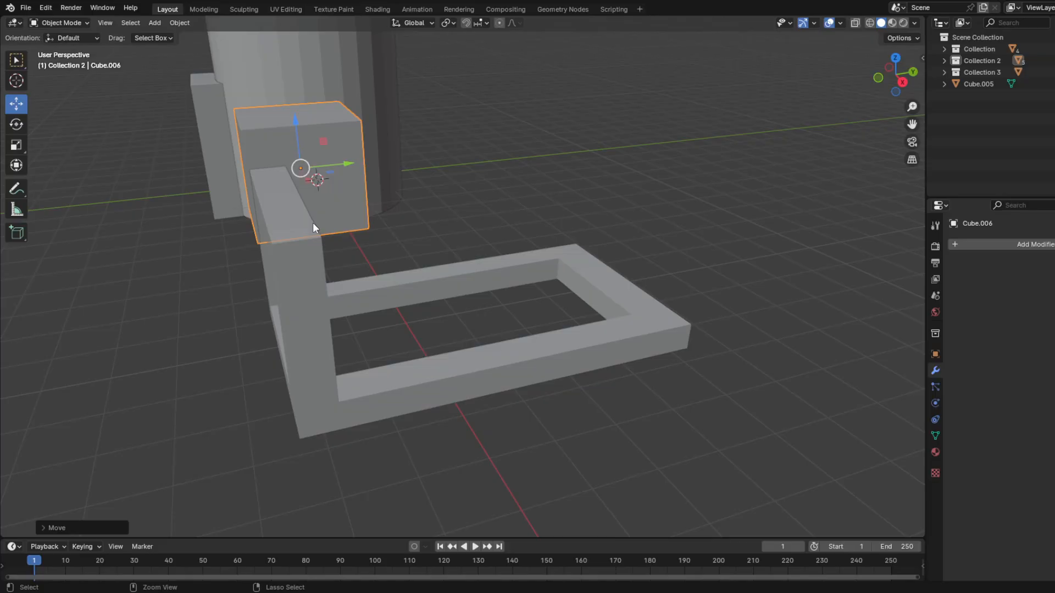
middle_drag(312, 223, 391, 280)
Step: Scale the cube down uniformly into a small block beside the upright opening
key(Tab)
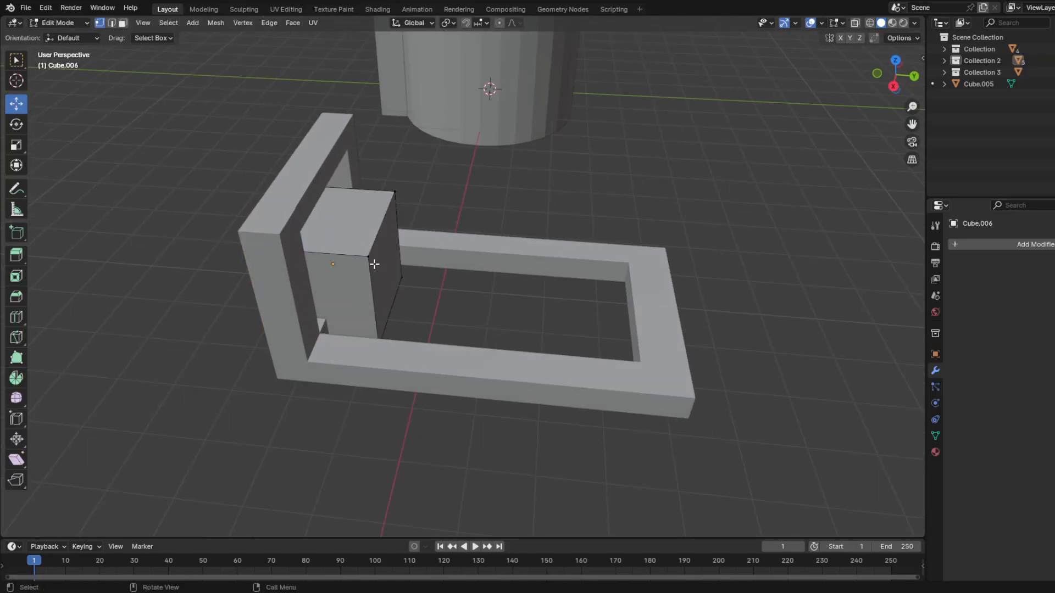
key(Tab)
key(s)
click(332, 260)
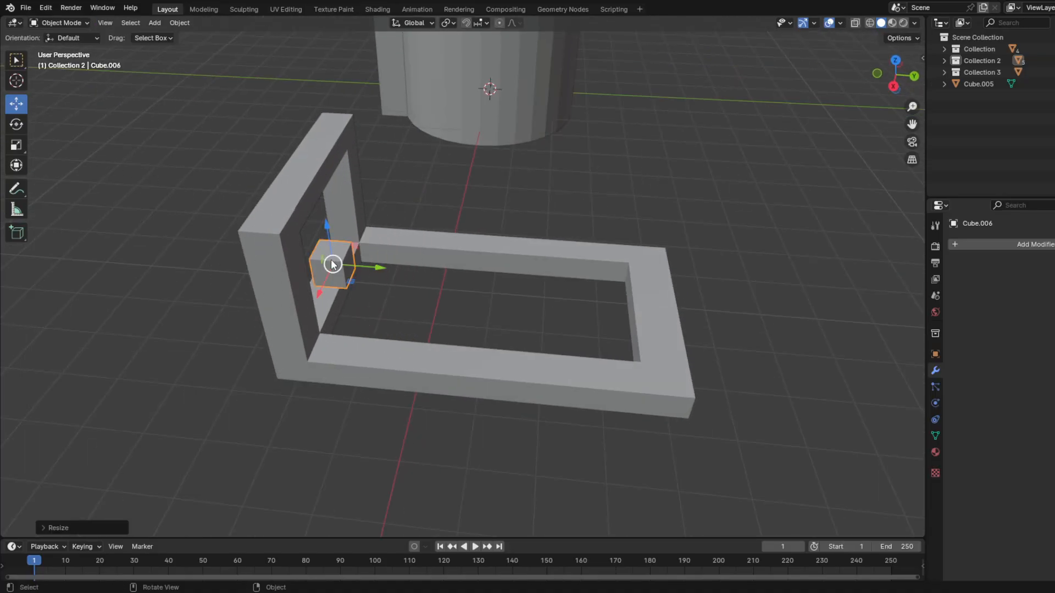
Step: Open the small block's mesh for editing and try selecting the vertices of one of its side faces
middle_drag(331, 264, 452, 339)
scroll(488, 270, up, 3)
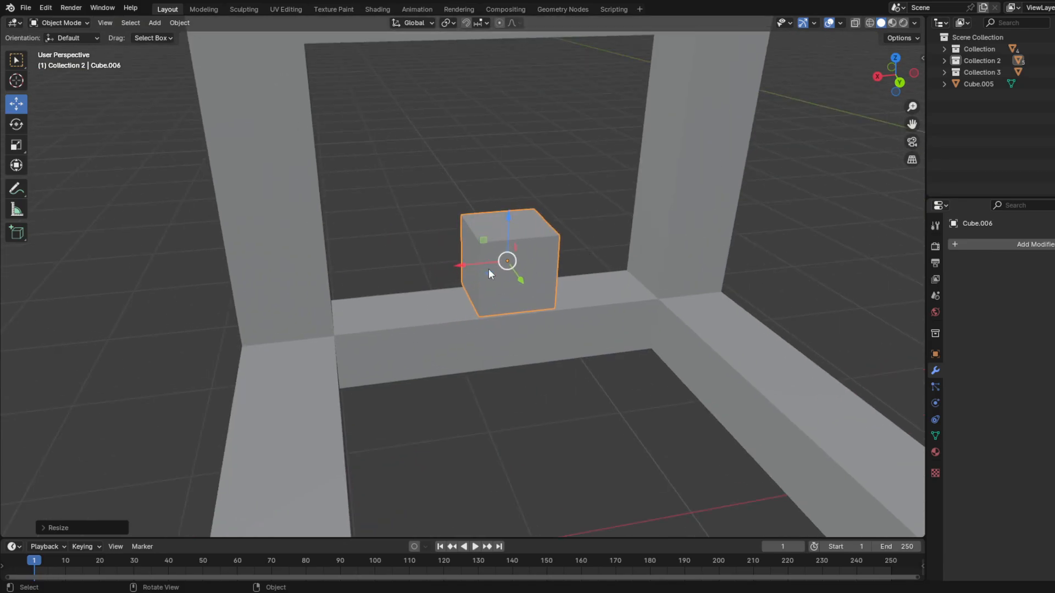
middle_drag(489, 269, 506, 272)
middle_drag(235, 252, 475, 385)
key(Tab)
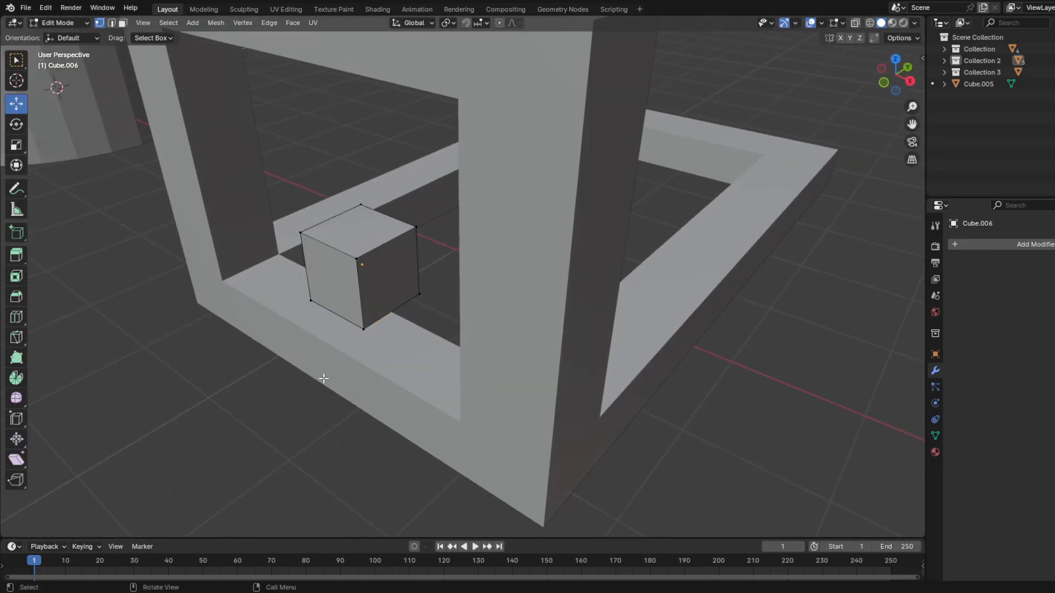
drag(322, 353, 314, 298)
shift+click(300, 233)
shift+click(317, 288)
click(305, 291)
Step: Select the block's end vertices facing along the frame and move them along the Y axis, stretching the block into a long beam
middle_drag(305, 290, 181, 270)
shift+middle_drag(637, 434, 532, 341)
shift+middle_drag(753, 416, 628, 407)
drag(634, 405, 499, 251)
middle_drag(499, 254, 449, 351)
scroll(540, 370, down, 7)
drag(337, 244, 606, 249)
middle_drag(606, 249, 417, 325)
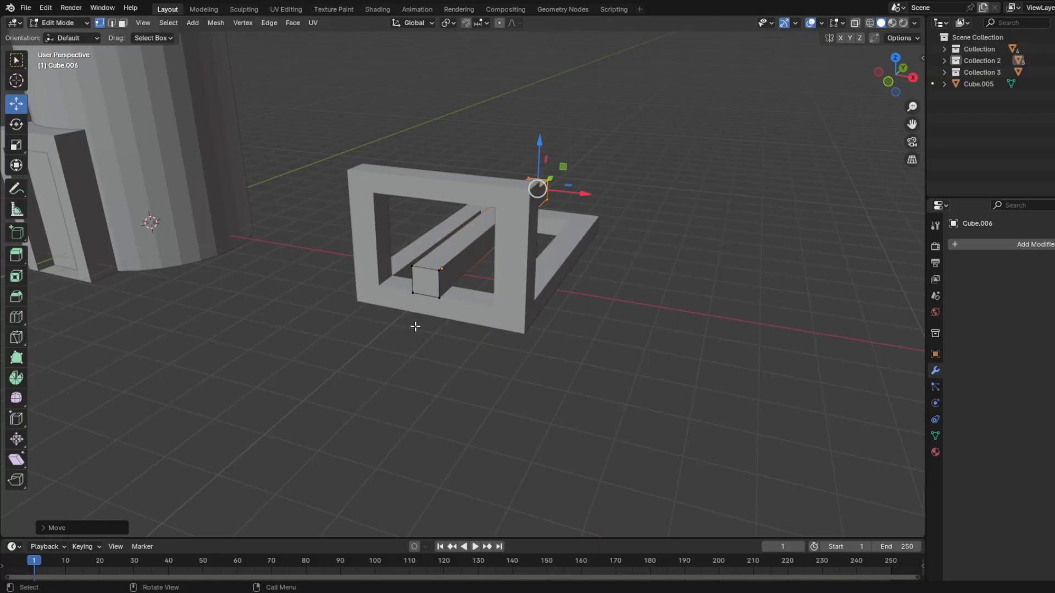
Step: Finish mesh editing, shift the beam along the Y axis within the upright opening, and raise it along Z above the base frame
key(Tab)
middle_drag(455, 261, 433, 187)
drag(433, 187, 426, 208)
middle_drag(425, 207, 431, 318)
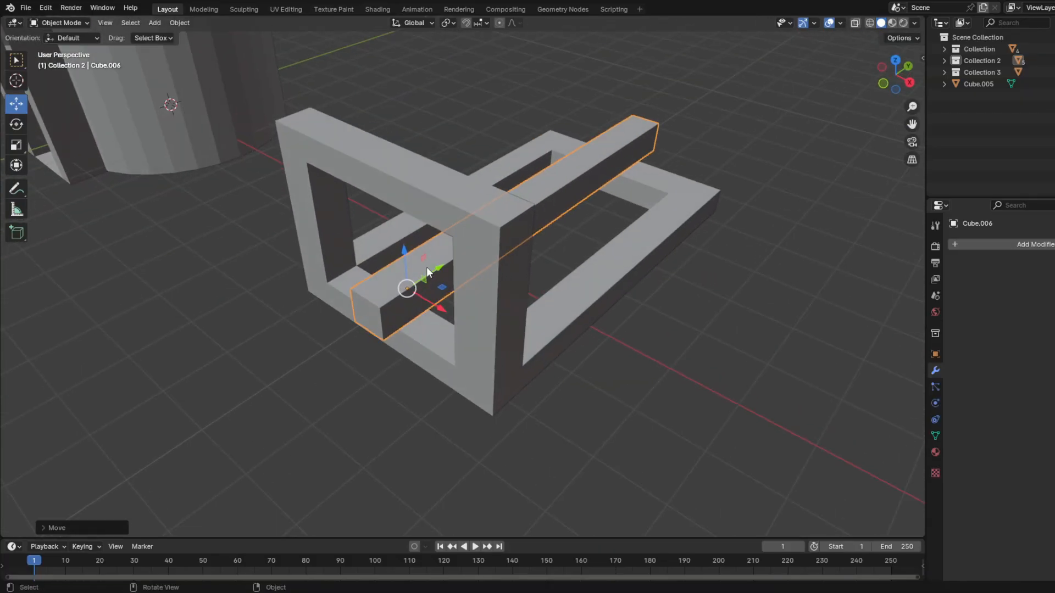
drag(427, 267, 458, 236)
middle_drag(443, 292, 449, 230)
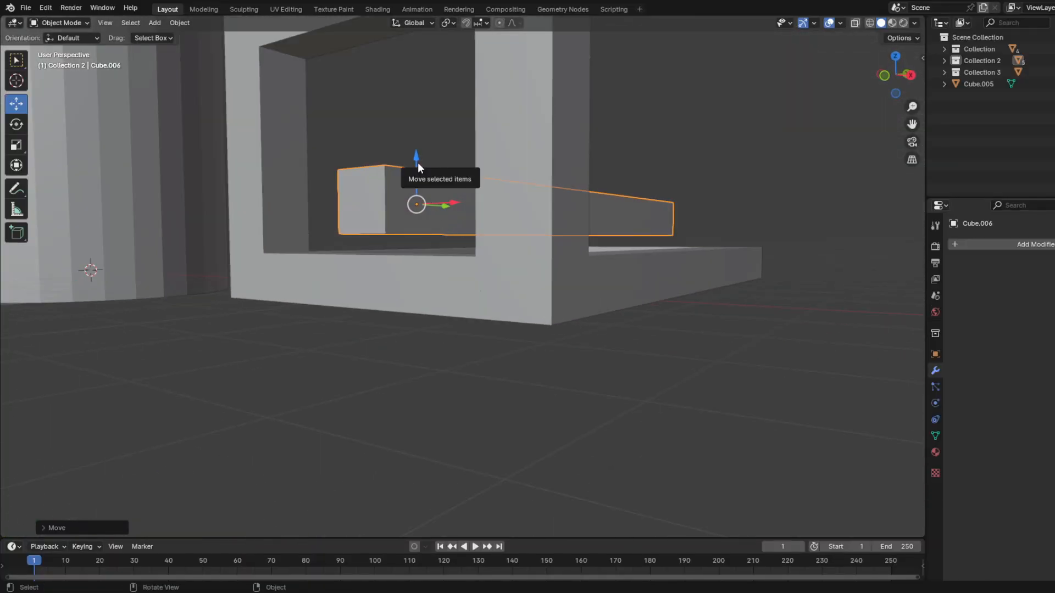
drag(417, 163, 419, 139)
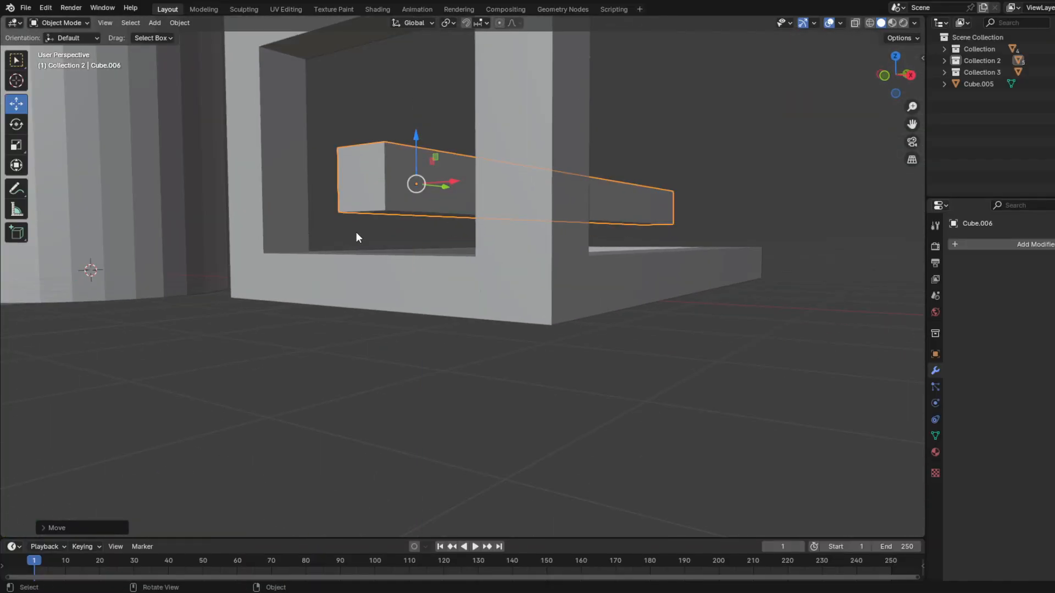
Step: Open the frame's mesh for editing and add two loop cuts across the rail beneath the upright opening
click(382, 292)
key(Tab)
middle_drag(382, 292, 456, 410)
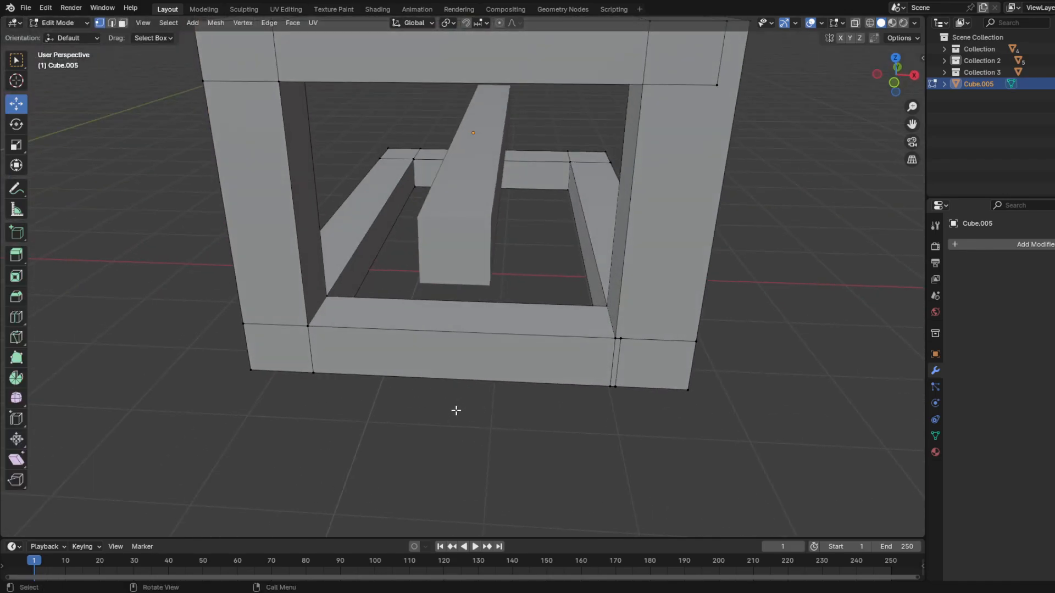
click(21, 319)
drag(511, 329, 460, 330)
click(461, 330)
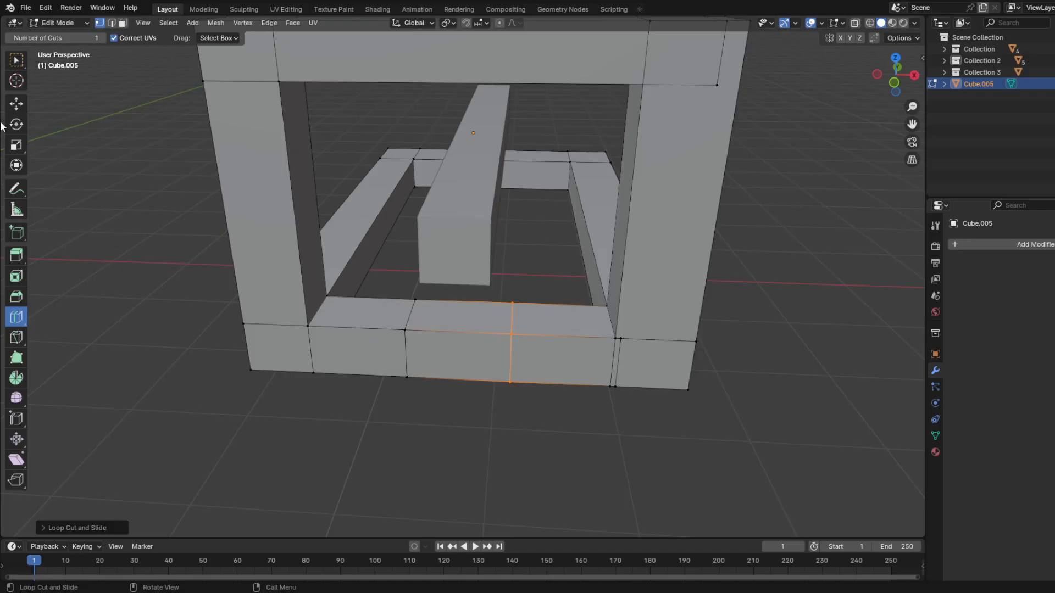
click(17, 110)
Step: Select the rail's top face between the two cuts and extrude it upward into a support block under the beam
click(413, 374)
middle_drag(419, 369, 428, 367)
click(409, 330)
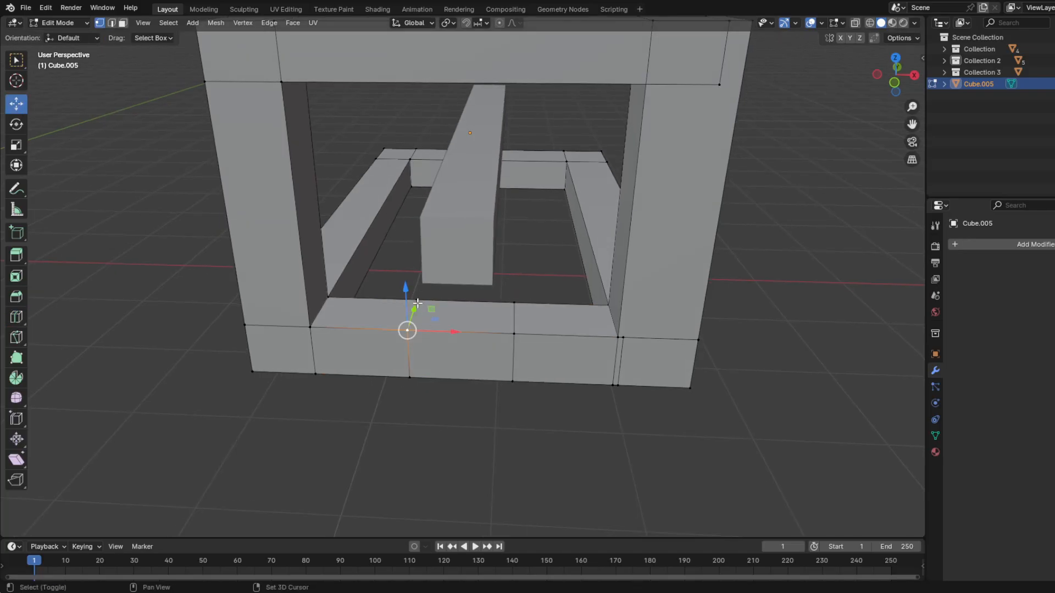
shift+click(514, 332)
key(e)
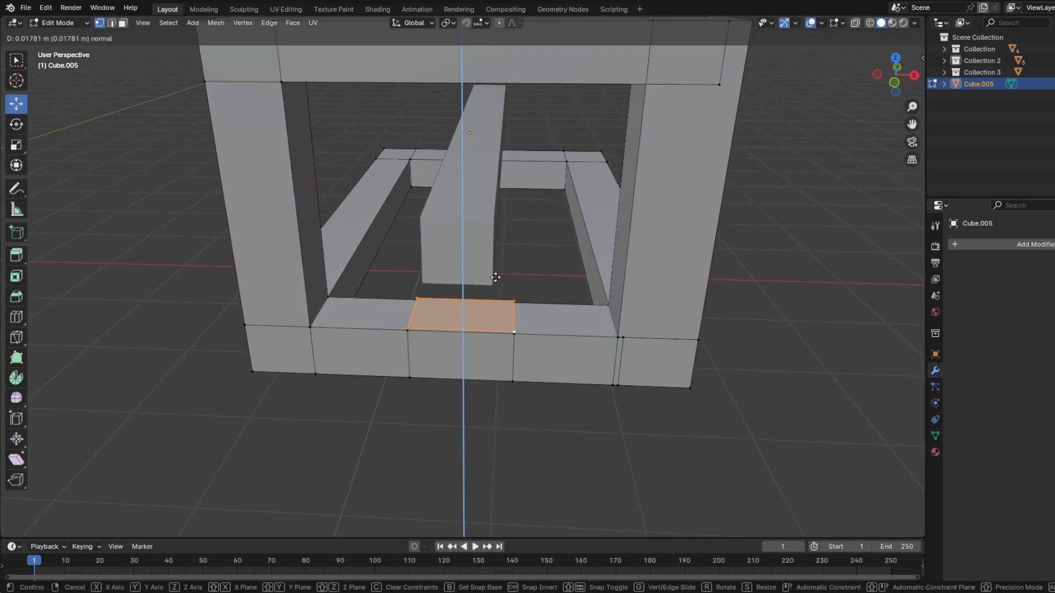
click(502, 239)
click(486, 209)
middle_drag(502, 231, 464, 234)
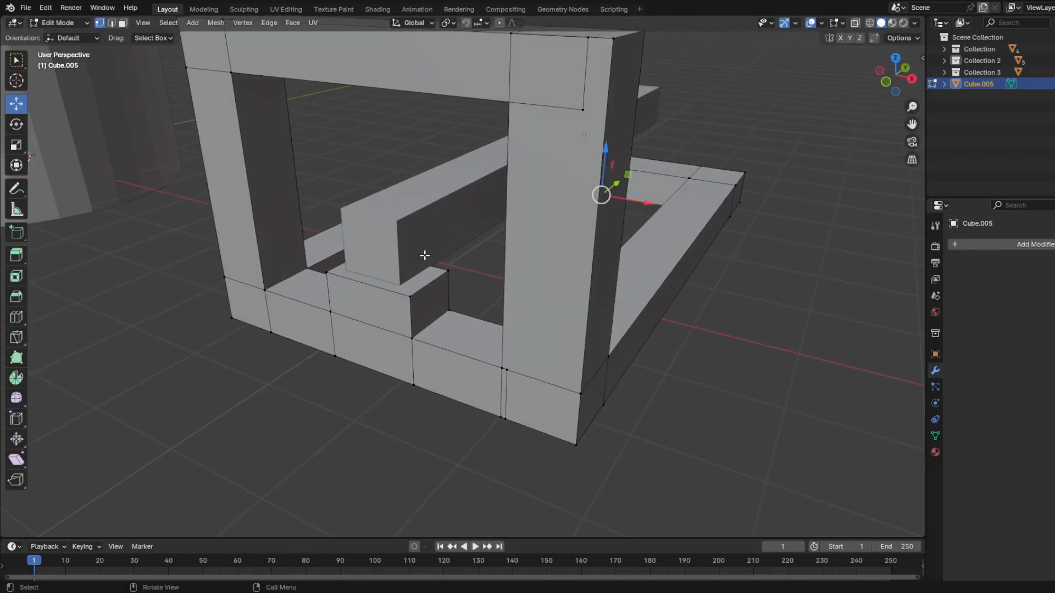
key(ctrl+z)
drag(386, 234, 386, 223)
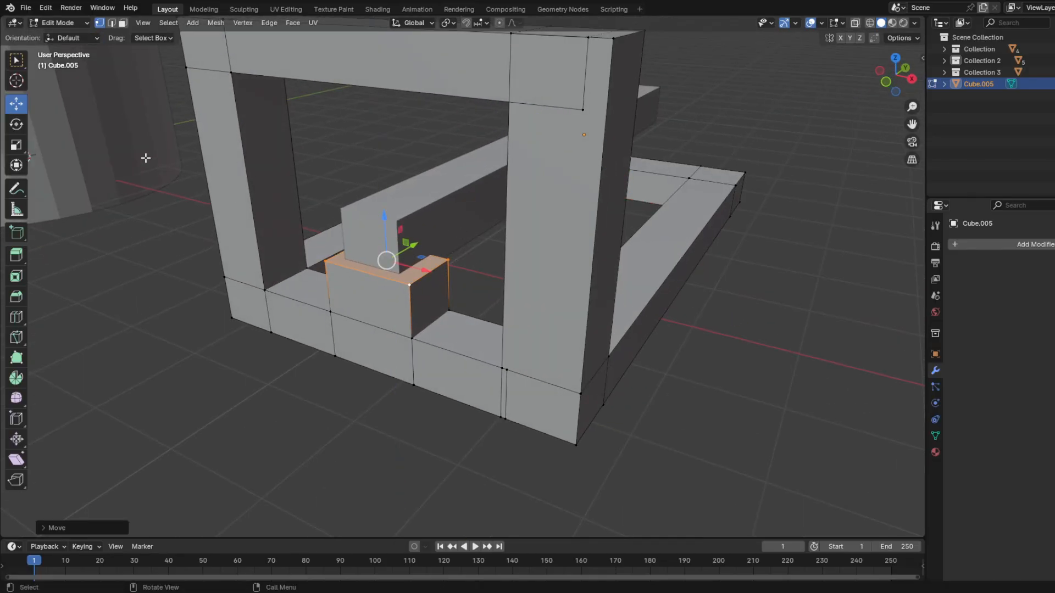
Step: Finish editing the frame, select the beam, and lower it along the Z axis onto the support block
key(Tab)
click(411, 214)
middle_drag(411, 214, 405, 196)
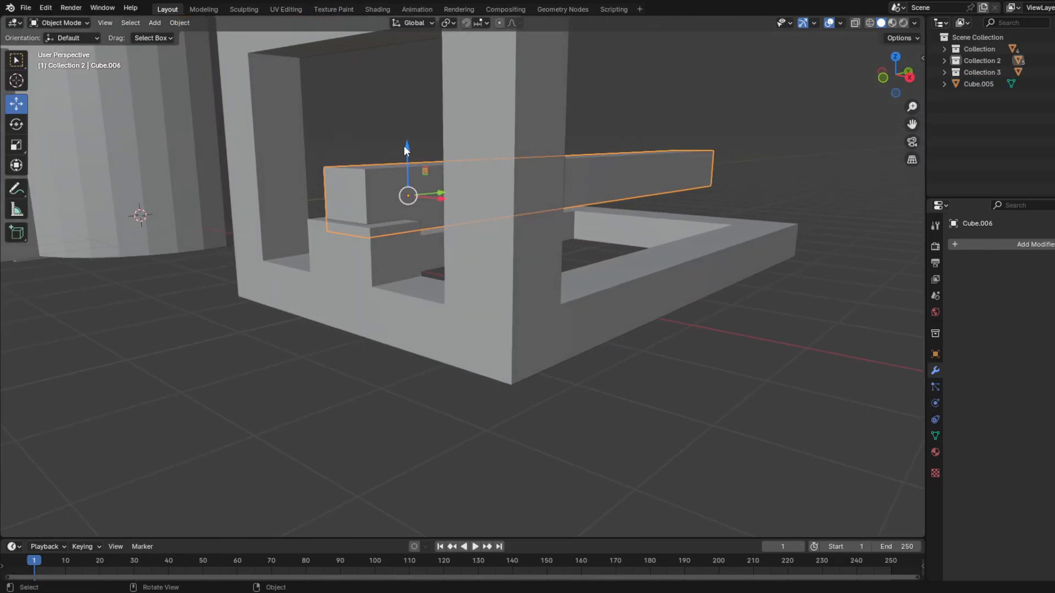
drag(405, 150, 407, 175)
Step: Rotate the beam slightly about the X axis so its free end tilts down toward the base frame
middle_drag(420, 192, 335, 193)
click(11, 126)
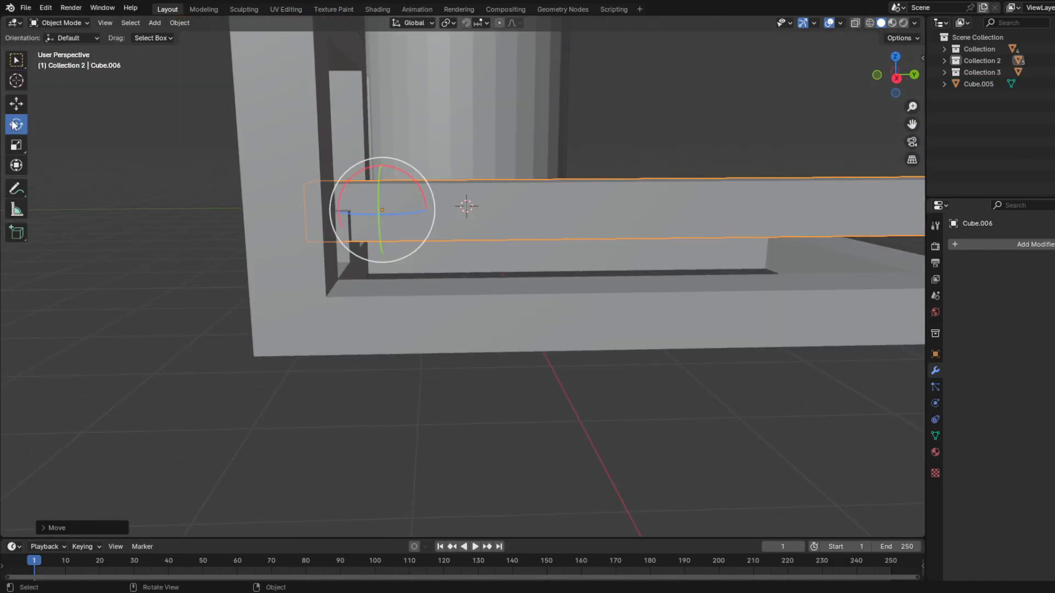
middle_drag(525, 209, 480, 215)
mouse_move(431, 197)
mouse_down()
mouse_move(442, 192)
mouse_move(428, 201)
mouse_up()
key(ctrl+z)
middle_drag(427, 200, 396, 211)
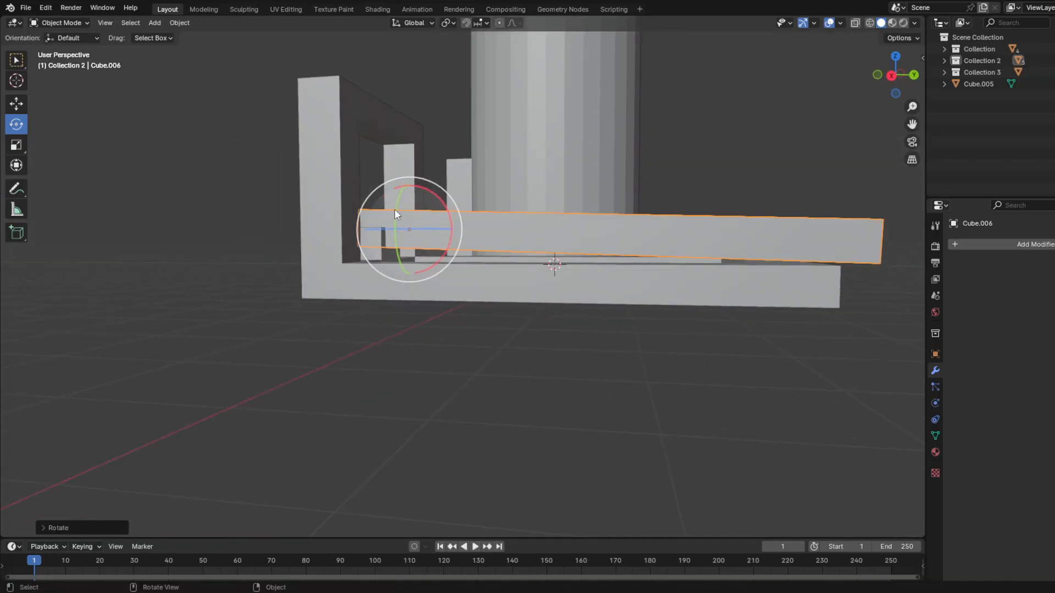
click(16, 103)
Step: Deselect the beam and add a circle mesh for the cup at its free end
middle_drag(318, 193, 575, 329)
middle_drag(554, 331, 504, 274)
click(539, 309)
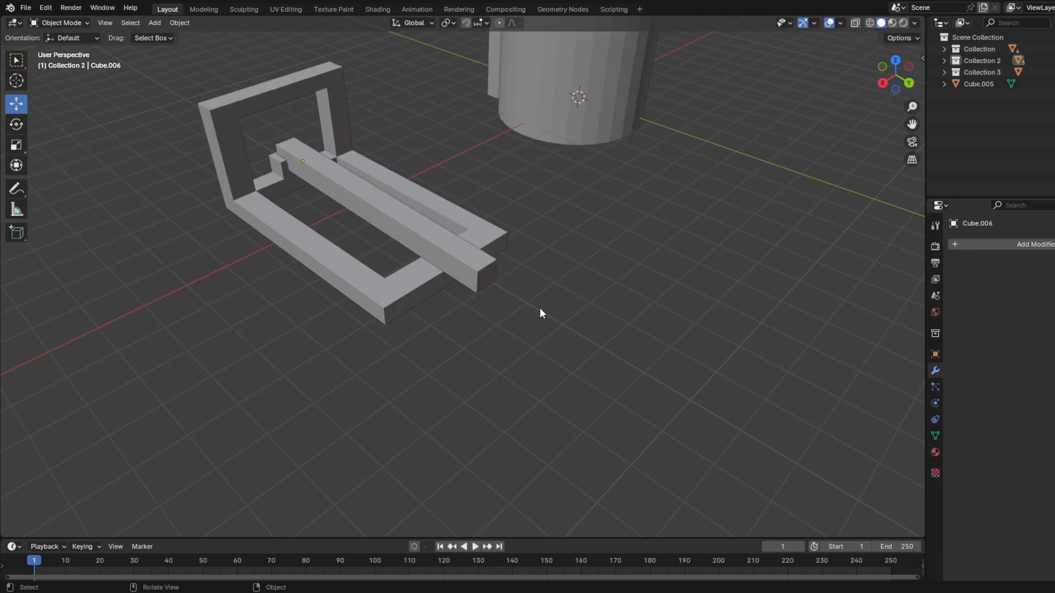
key(shift+a)
mouse_move(523, 296)
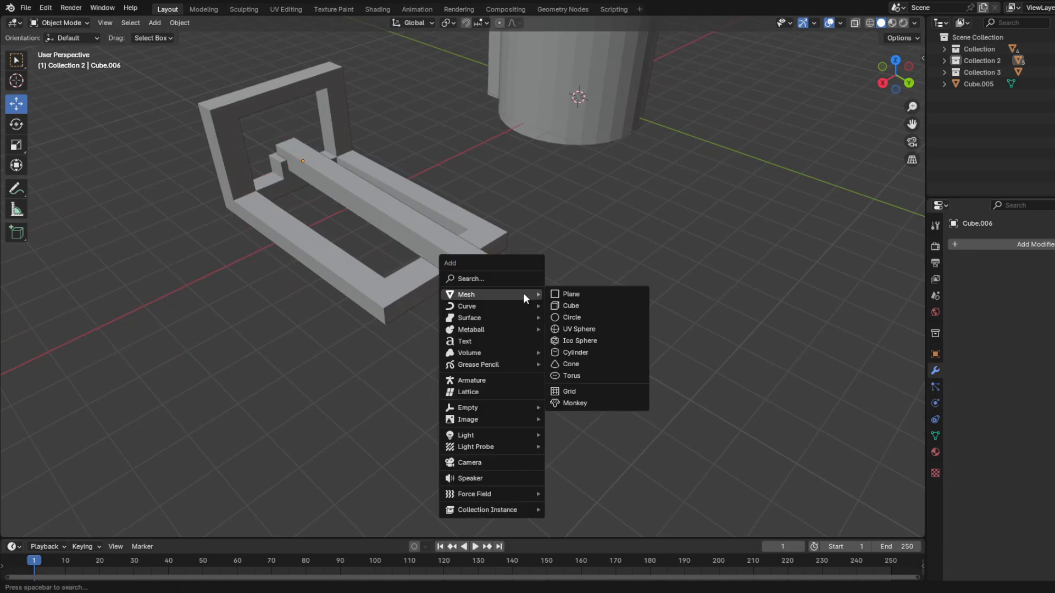
click(595, 321)
Step: Move the circle, mainly along the Y axis, until it sits just beyond the beam's free end
middle_drag(595, 321, 572, 217)
drag(552, 148, 526, 290)
key(ctrl+z)
key(g)
key(y)
click(662, 210)
drag(623, 193, 461, 319)
scroll(496, 319, up, 4)
key(g)
key(y)
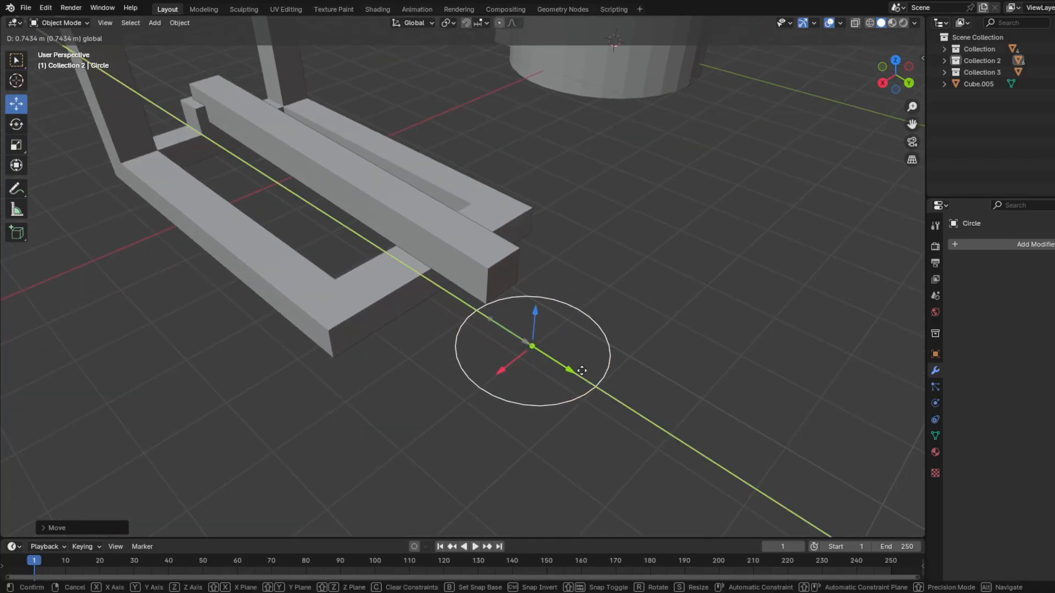
click(616, 371)
Step: Fill the circle with a face and extrude it upward about 0.34 m into a solid disc
key(Tab)
key(f)
key(e)
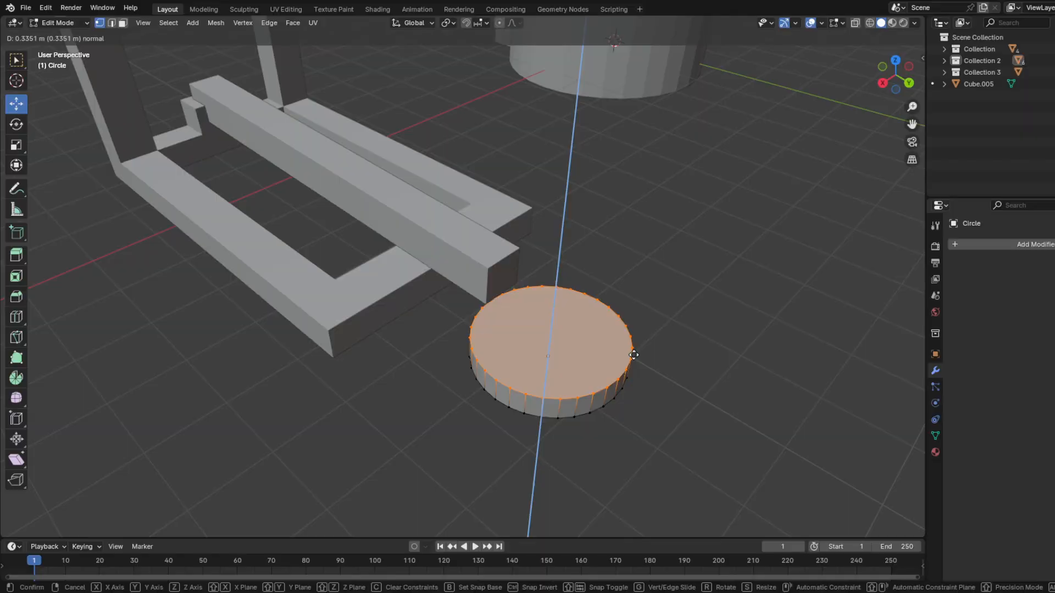
click(633, 355)
middle_drag(634, 355, 629, 192)
Step: Raise the disc along the Z axis to the height of the beam's end and rotate it slightly
key(Tab)
key(g)
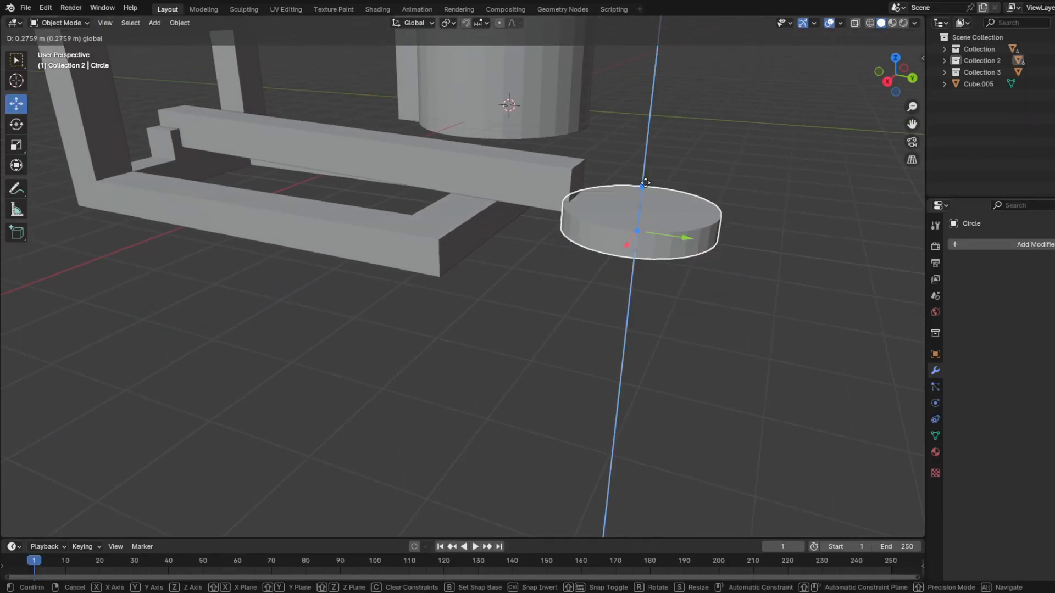
click(644, 160)
click(17, 127)
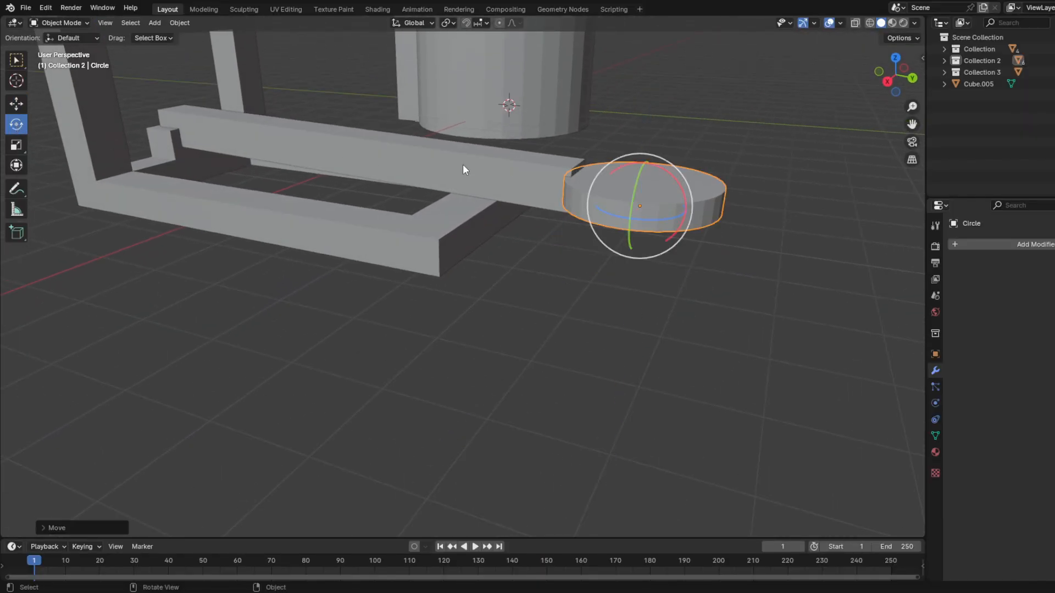
mouse_move(660, 167)
mouse_down()
mouse_move(671, 153)
mouse_move(662, 166)
mouse_up()
click(16, 103)
Step: Scale the disc down uniformly and move it along the Y axis against the beam's free end
key(Tab)
scroll(561, 259, up, 5)
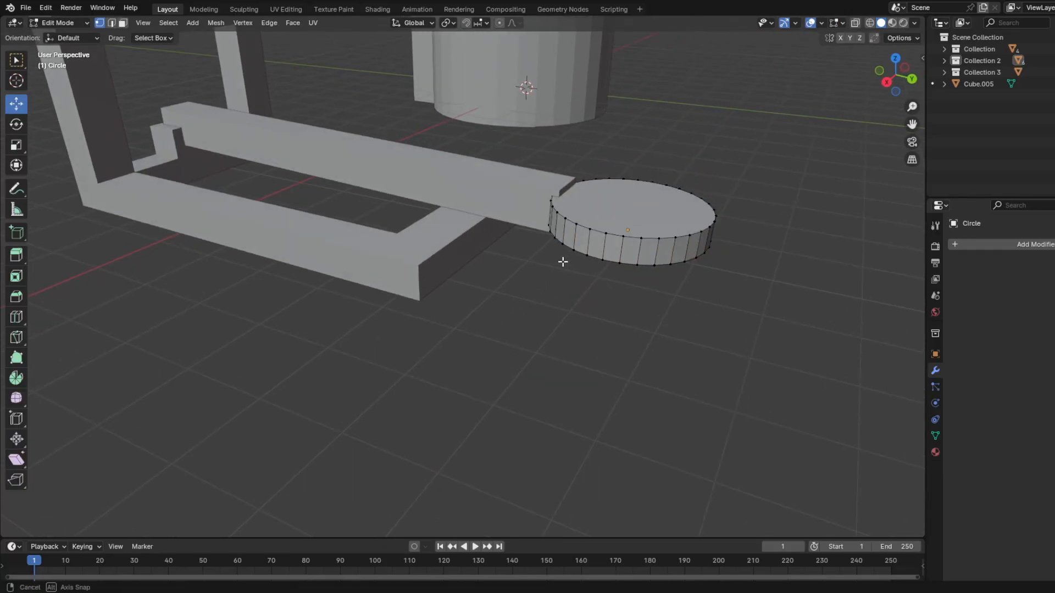
key(Tab)
scroll(637, 263, down, 5)
scroll(696, 227, up, 1)
key(s)
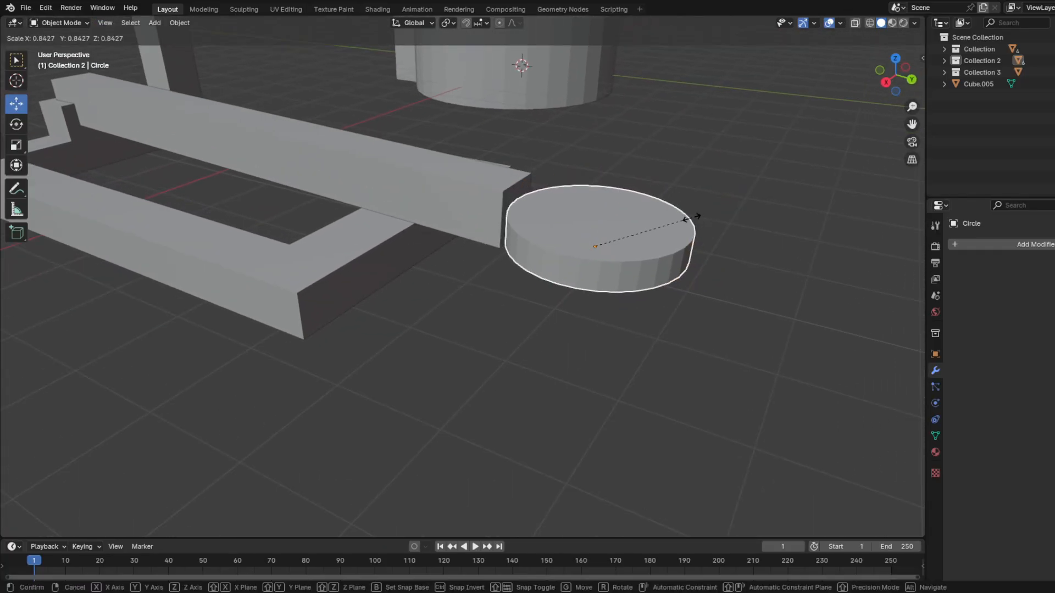
click(661, 229)
key(g)
key(y)
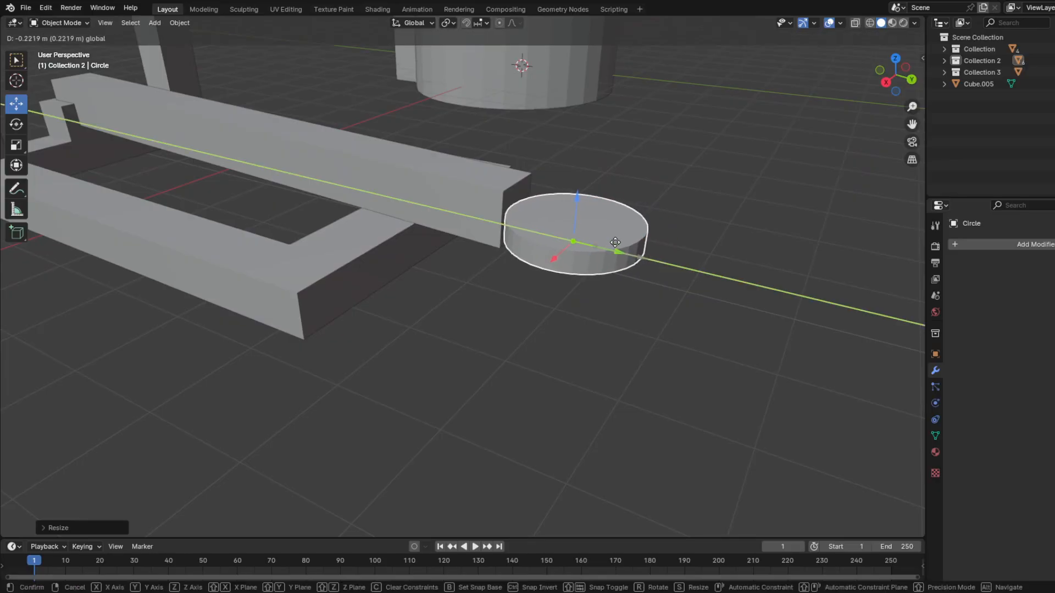
click(582, 386)
Step: Select the beam's two top vertices at the disc end and lower them about 0.2 m along Z, tapering the beam
key(Tab)
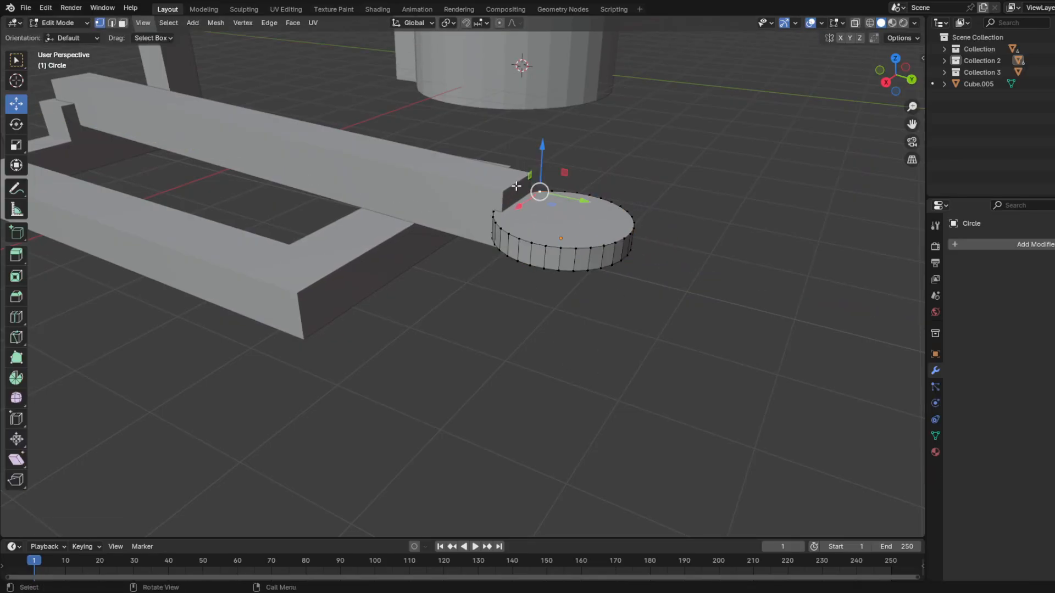
key(Tab)
click(516, 186)
key(Tab)
click(530, 175)
shift+click(503, 191)
scroll(532, 187, up, 2)
middle_drag(536, 183, 519, 179)
key(g)
key(z)
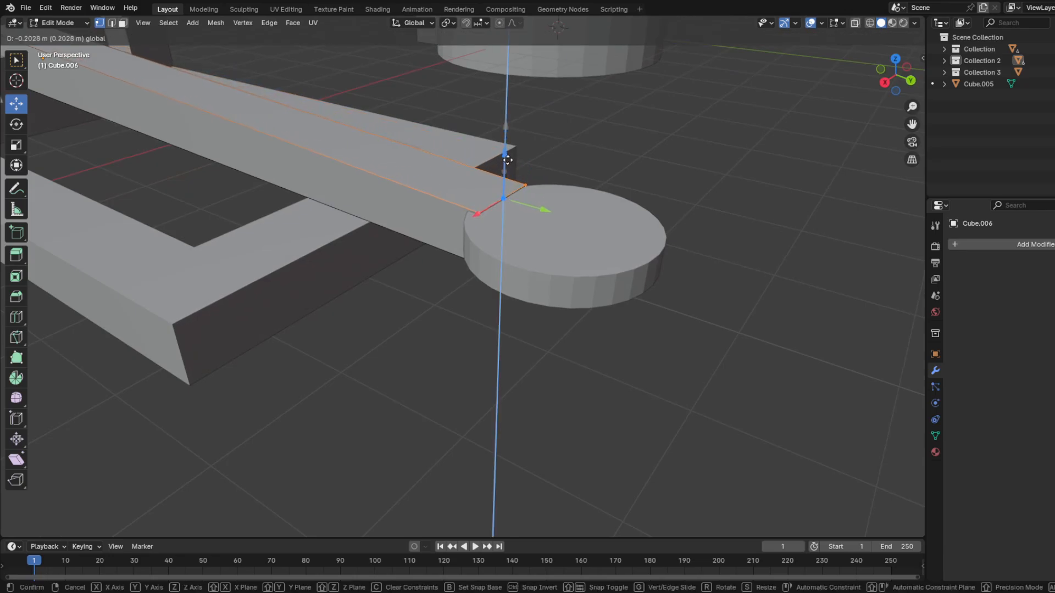
click(507, 161)
mouse_move(507, 160)
middle_down()
mouse_move(467, 240)
mouse_move(506, 198)
mouse_move(487, 160)
middle_up()
mouse_move(477, 116)
mouse_down()
mouse_move(478, 96)
mouse_move(477, 116)
mouse_up()
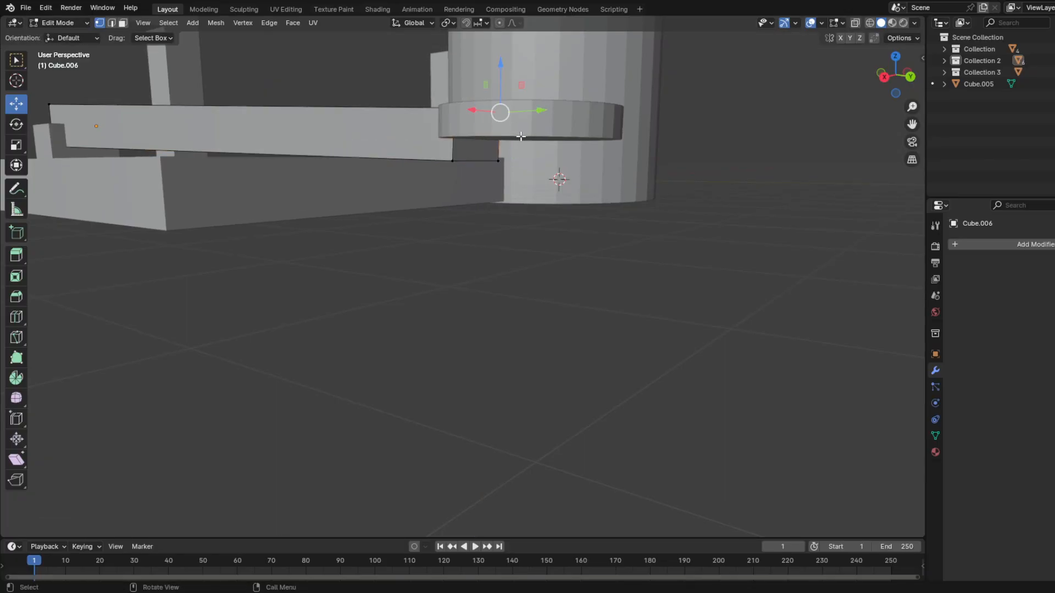
Step: Finish editing the beam, select the disc instead, and open its mesh for editing
middle_drag(521, 136, 494, 192)
key(Tab)
click(420, 337)
key(Tab)
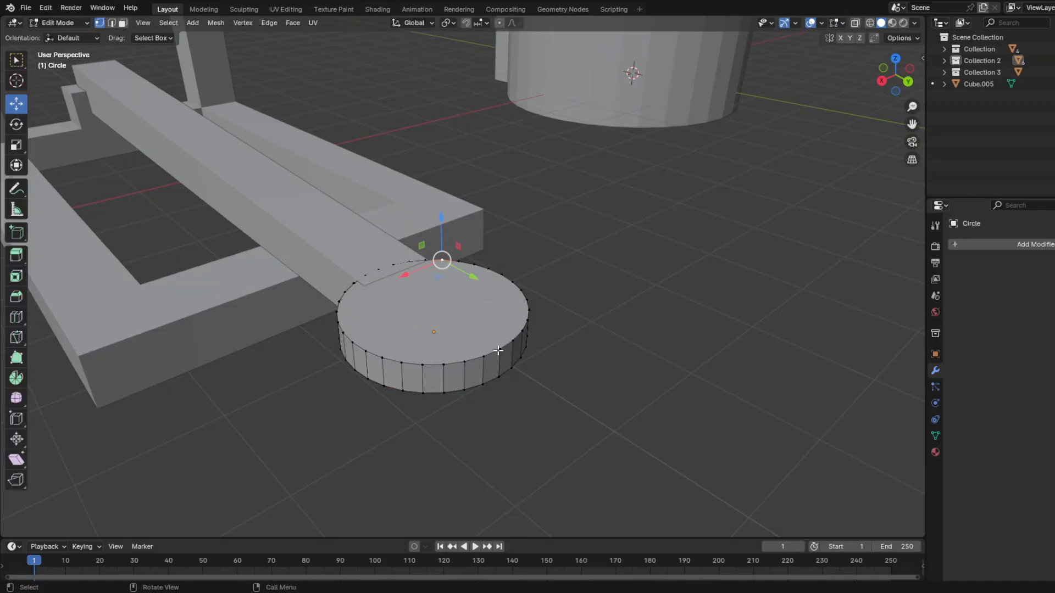
click(498, 351)
scroll(204, 362, up, 5)
scroll(318, 365, down, 3)
drag(636, 205, 577, 231)
click(872, 24)
middle_drag(624, 286, 621, 240)
scroll(620, 240, down, 1)
drag(594, 78, 332, 170)
middle_drag(495, 203, 505, 217)
click(880, 23)
click(712, 268)
middle_drag(762, 119, 775, 144)
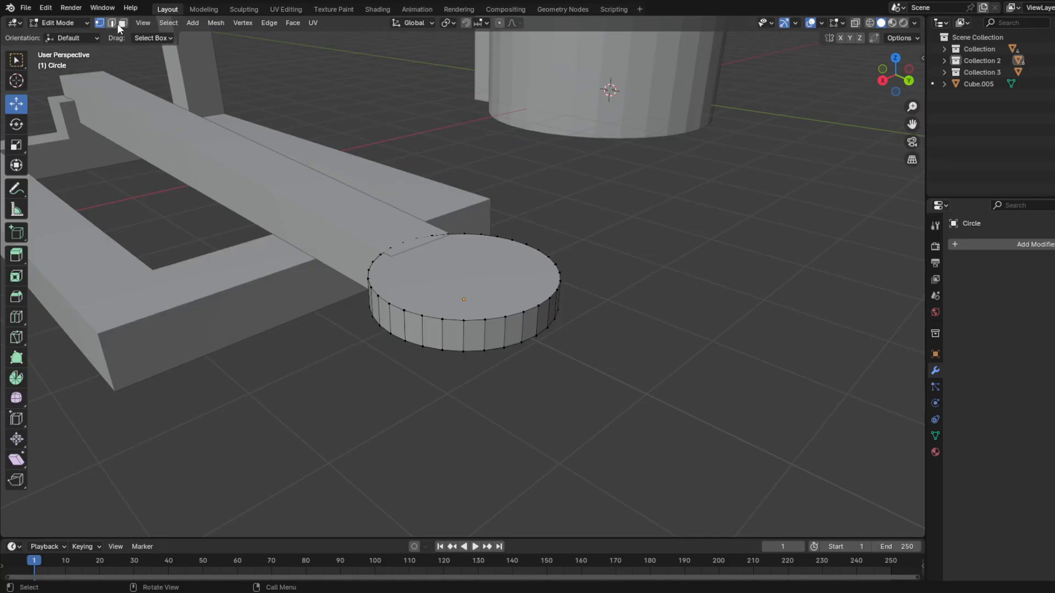
Step: Select the disc's top face in face selection mode, extrude it slightly upward, and scale it to about 0.95
click(488, 286)
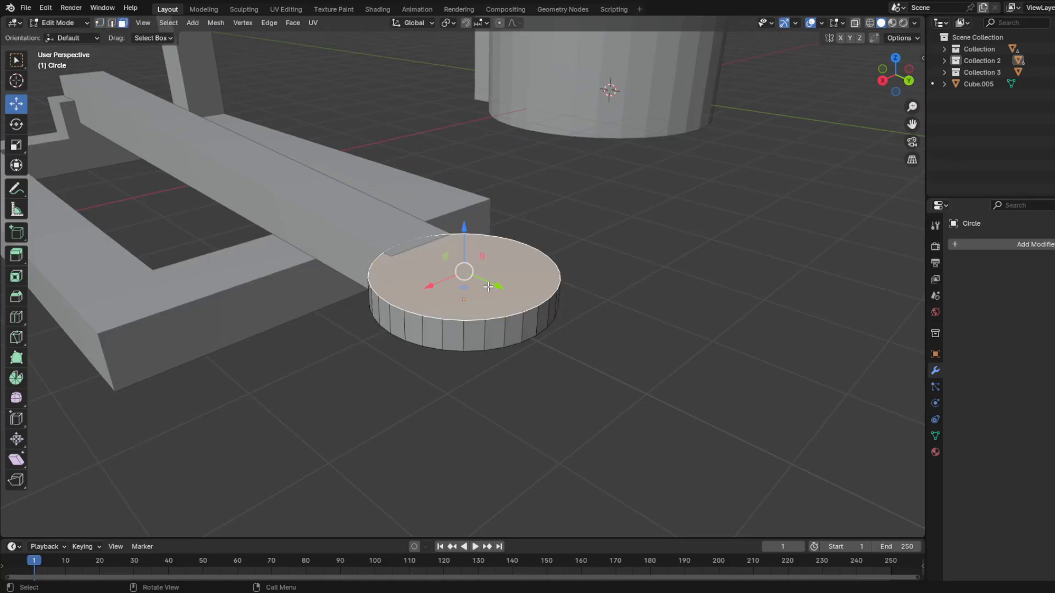
key(Tab)
key(Tab)
key(e)
right_click(542, 264)
scroll(560, 256, up, 5)
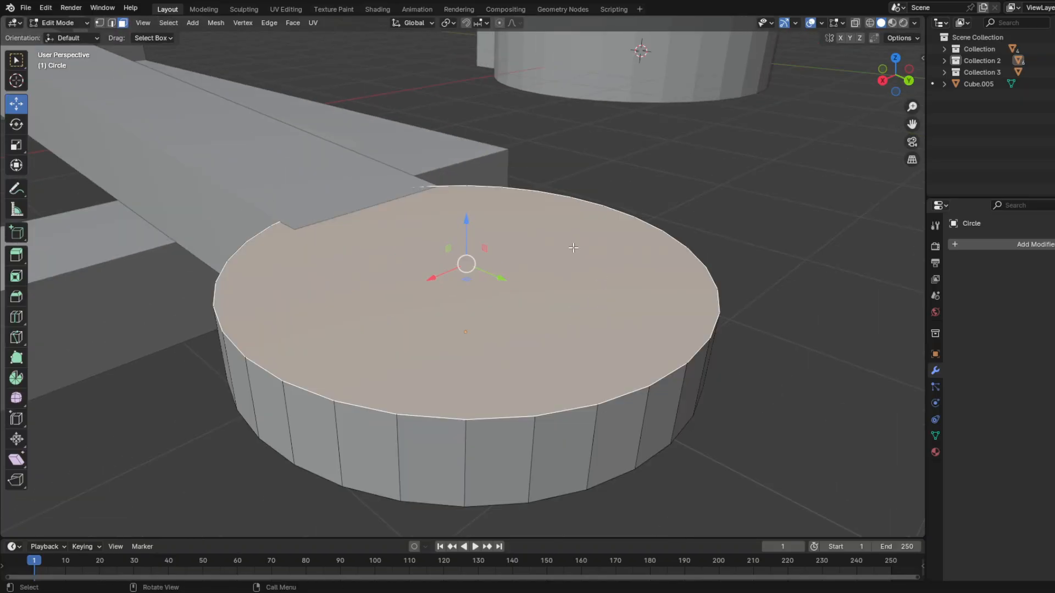
key(e)
right_click(572, 242)
key(s)
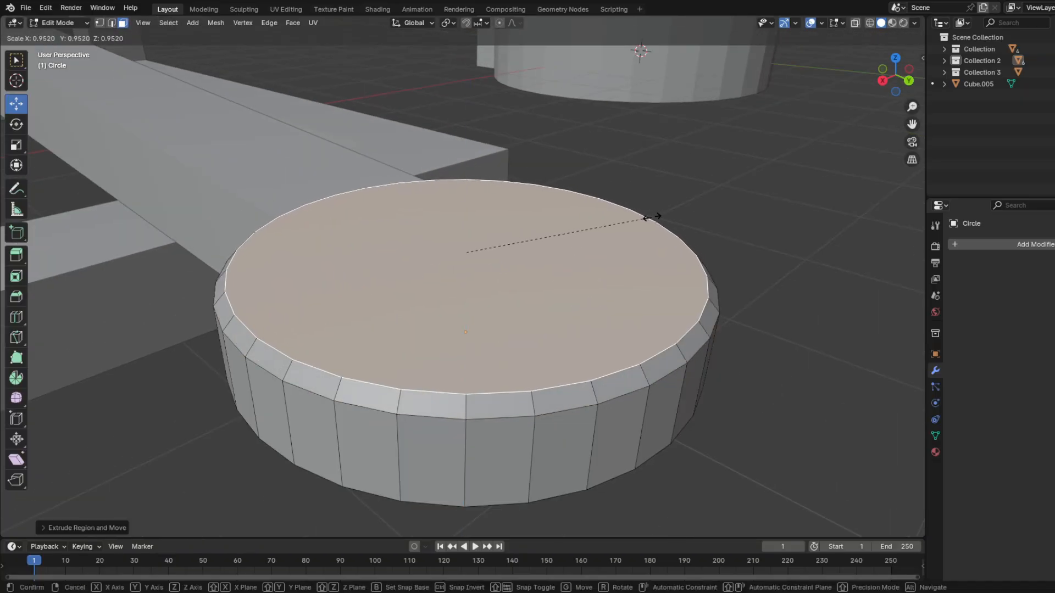
click(652, 217)
Step: Lower the extruded inner face into the disc and scale it down, forming a shallow bowl with sloping sides, and finish mesh editing
drag(467, 209, 466, 233)
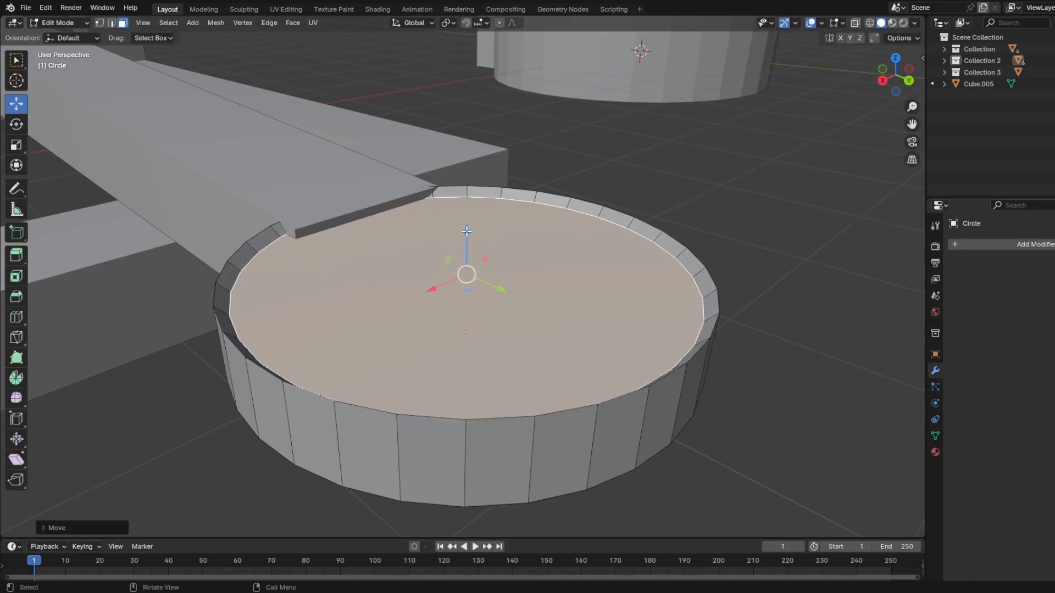
key(ctrl+z)
key(e)
right_click(476, 223)
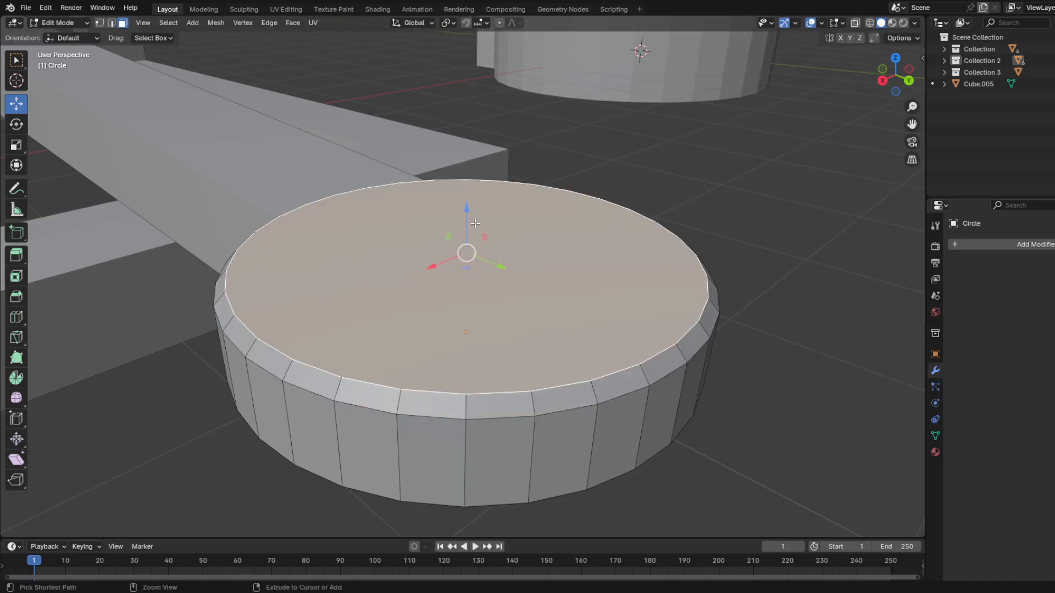
drag(467, 212, 461, 270)
key(ctrl+z)
key(s)
click(536, 250)
middle_drag(464, 274, 483, 265)
key(Tab)
middle_drag(621, 283, 613, 284)
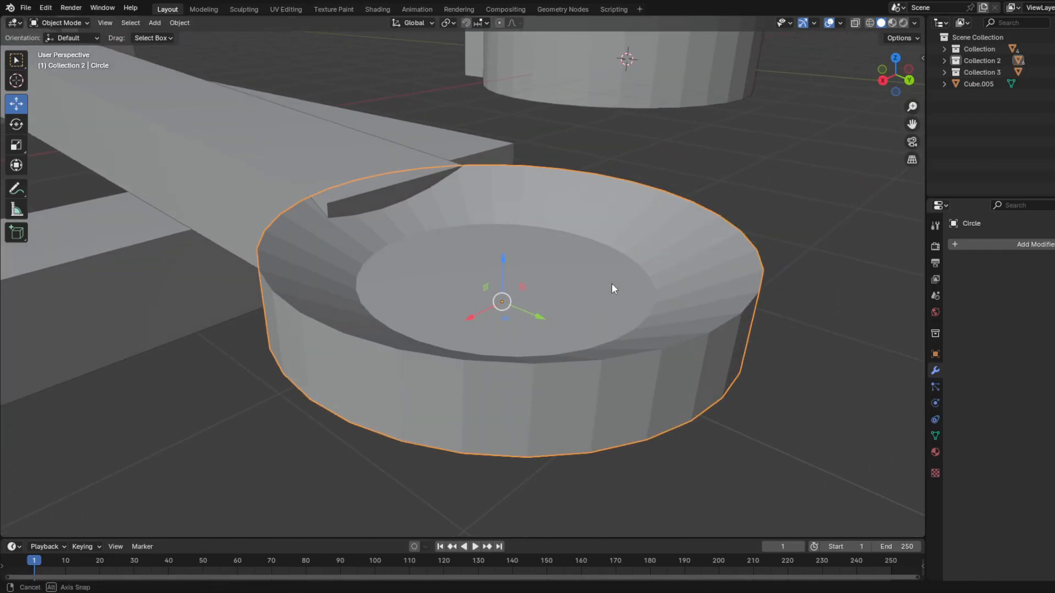
Step: Rotate the bowl slightly and reposition it against the end of the arm, raising it a little along Z
click(16, 123)
drag(513, 270, 517, 275)
middle_drag(186, 203, 222, 194)
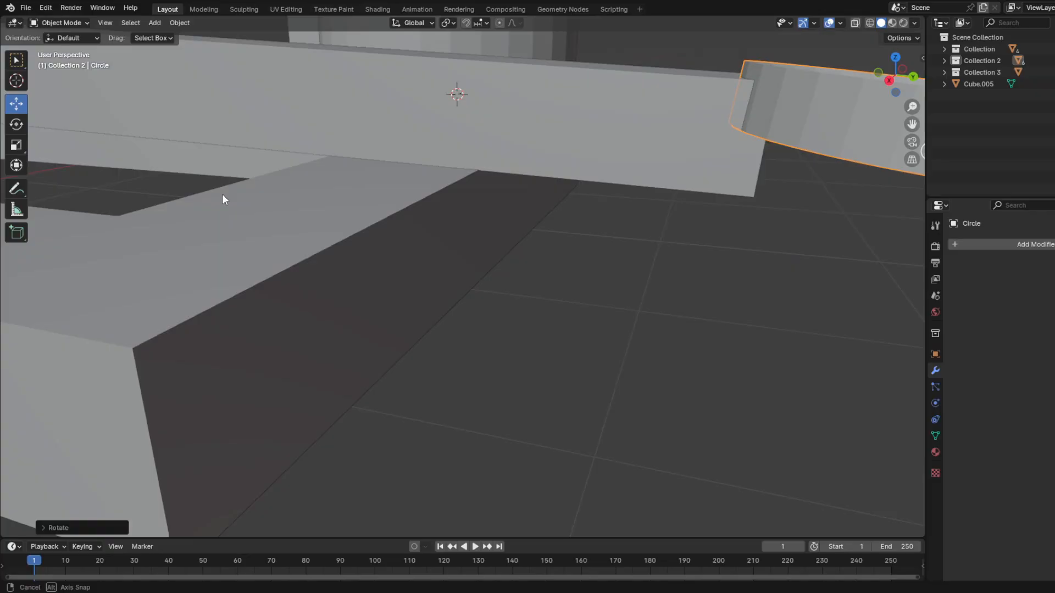
shift+middle_drag(645, 200, 535, 204)
drag(690, 156, 695, 159)
middle_drag(687, 162, 603, 247)
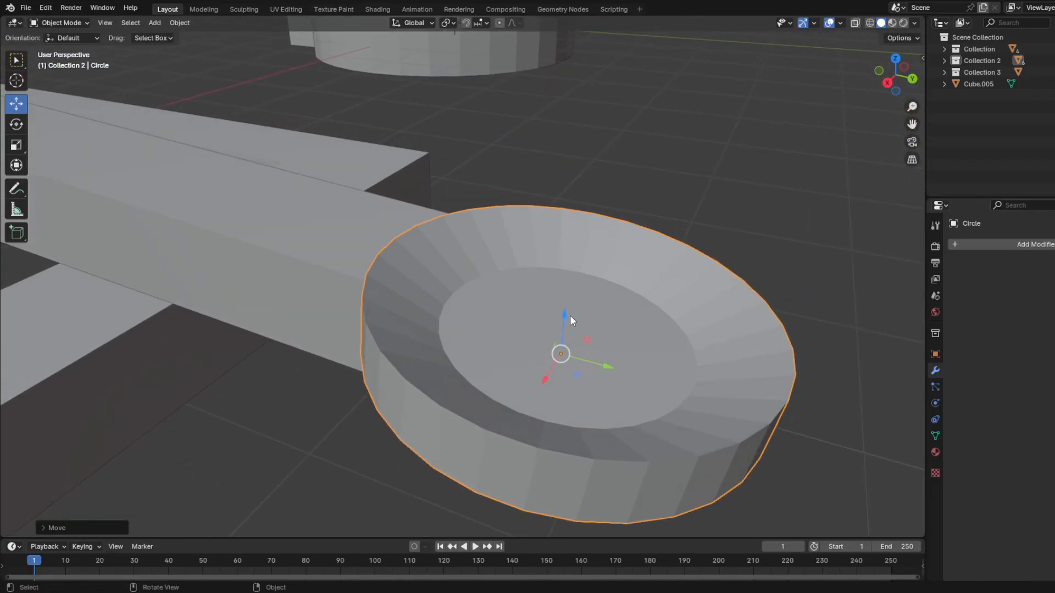
mouse_move(565, 315)
mouse_down()
mouse_move(563, 336)
mouse_move(564, 305)
mouse_up()
key(Tab)
key(Tab)
scroll(572, 257, down, 5)
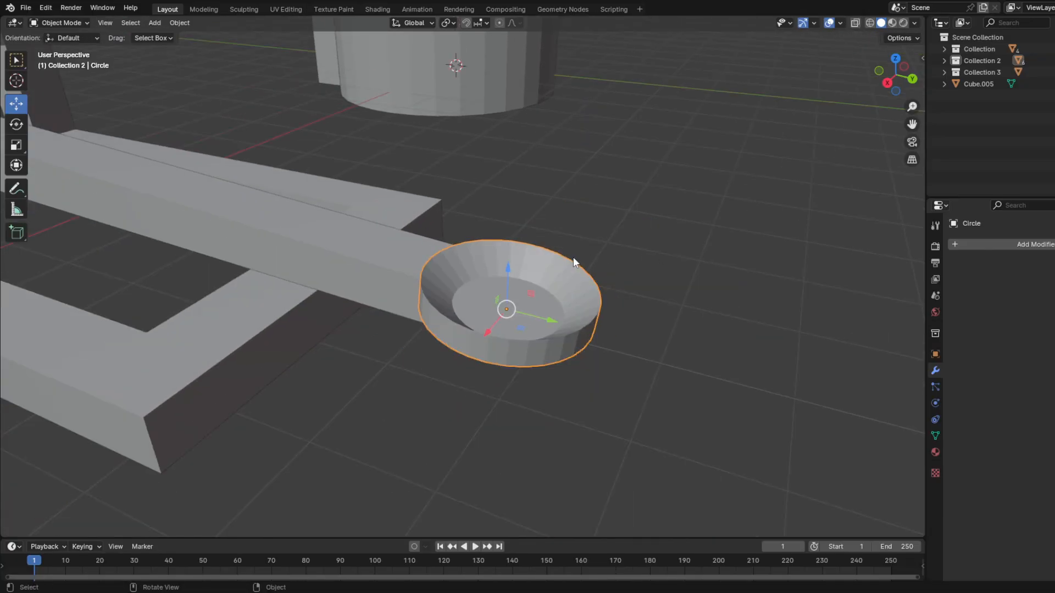
Step: Move the bowl (Circle) and the arm (Cube.006) out of Collection 2 to the scene's top level beside Cube.005
middle_drag(573, 257, 616, 251)
click(623, 295)
middle_drag(622, 295, 408, 284)
click(400, 288)
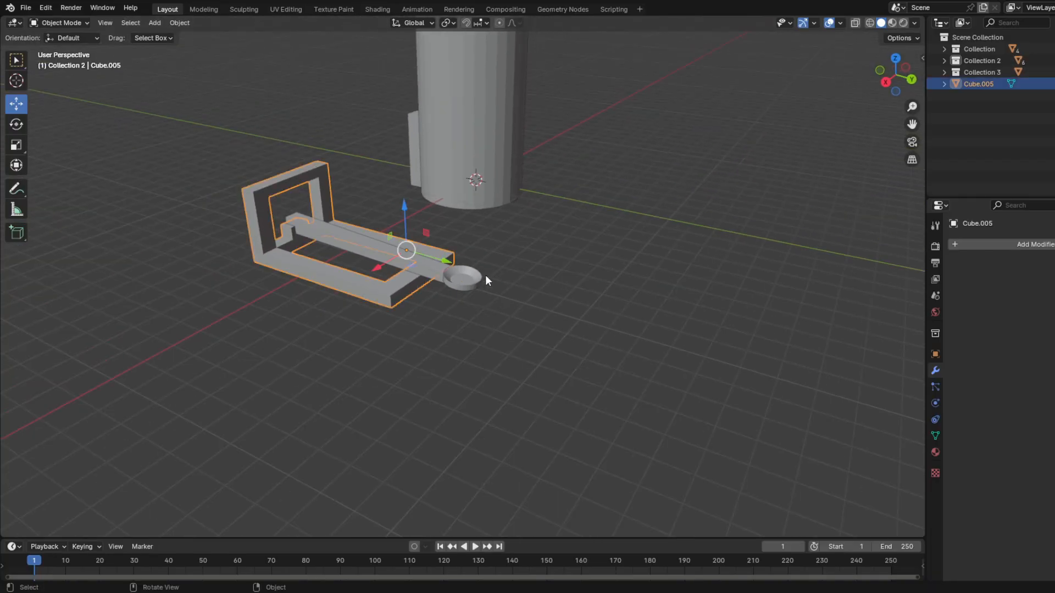
key(Tab)
key(Tab)
click(489, 269)
click(944, 60)
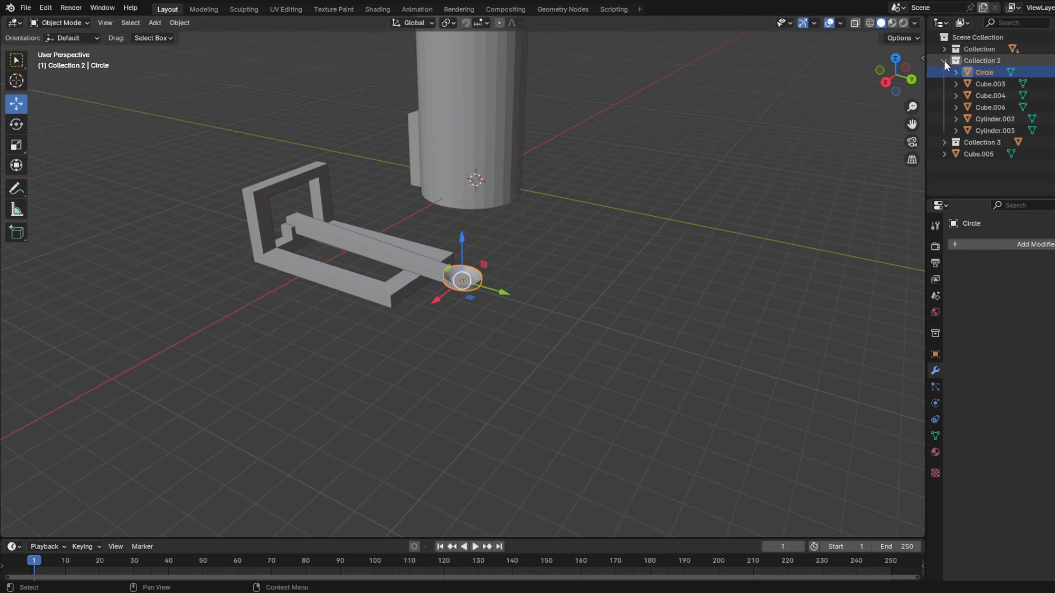
drag(984, 72, 974, 168)
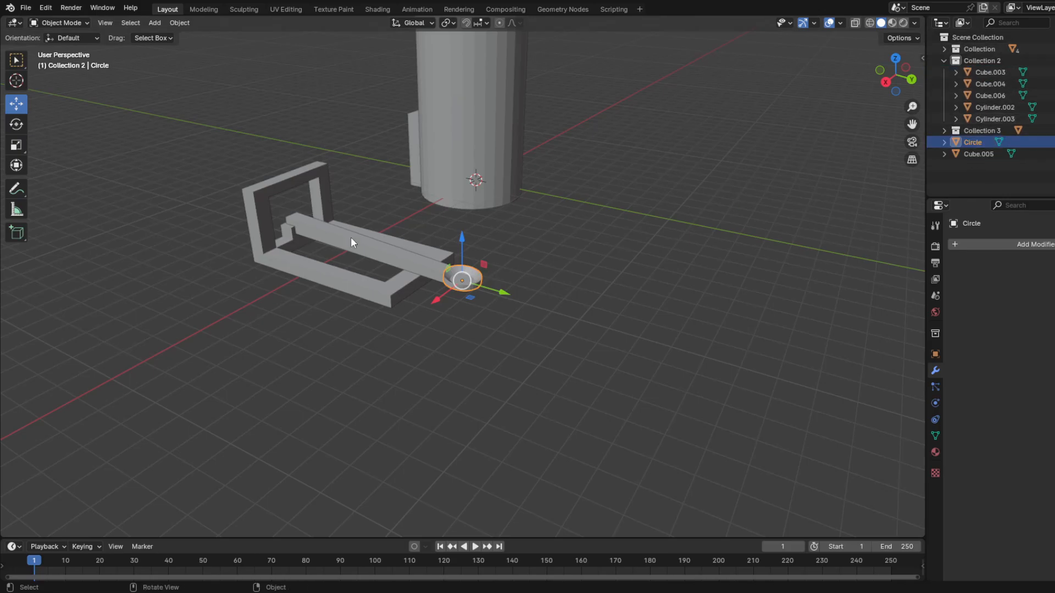
click(350, 237)
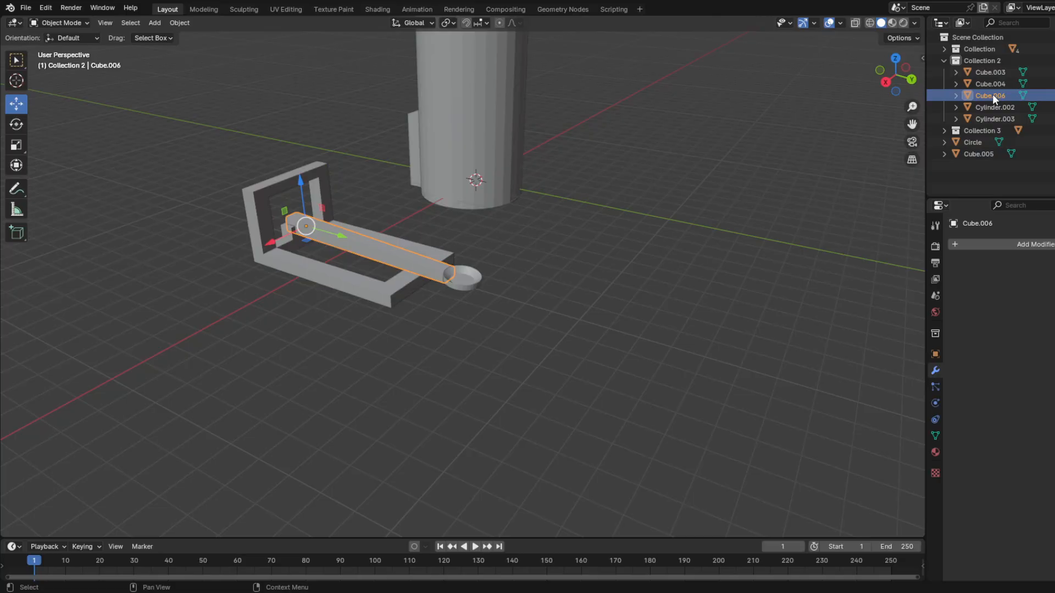
drag(992, 95, 968, 157)
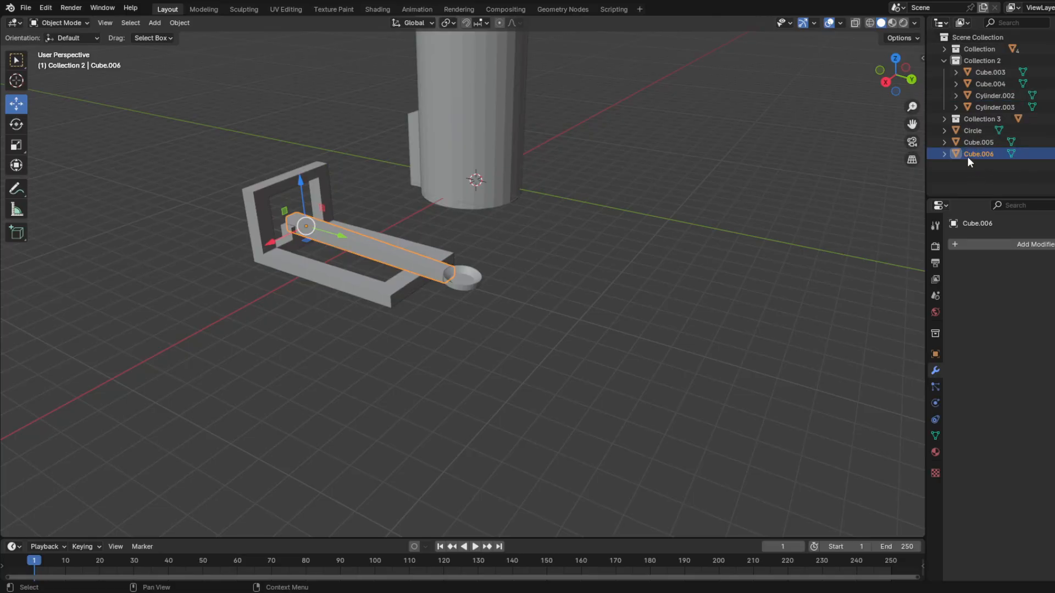
click(944, 61)
Step: Select the catapult's frame, arm and bowl together, and move them up and across onto the crenellated tower's roof
key(Tab)
middle_drag(549, 302, 554, 316)
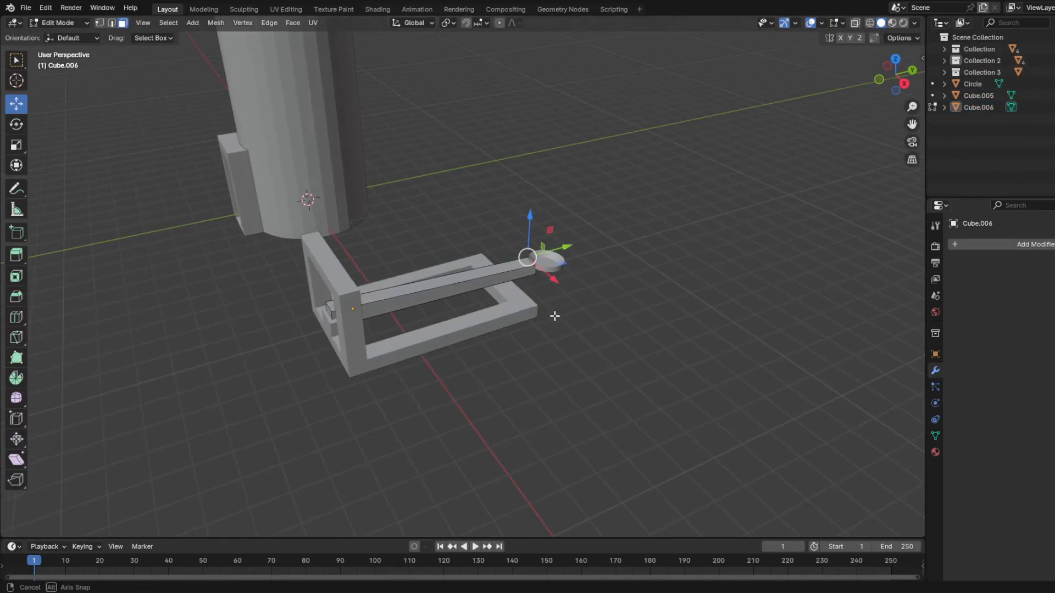
middle_drag(565, 369, 617, 345)
key(Tab)
drag(657, 172, 329, 428)
scroll(485, 286, down, 2)
mouse_move(486, 286)
middle_down()
mouse_move(472, 242)
mouse_move(499, 289)
middle_up()
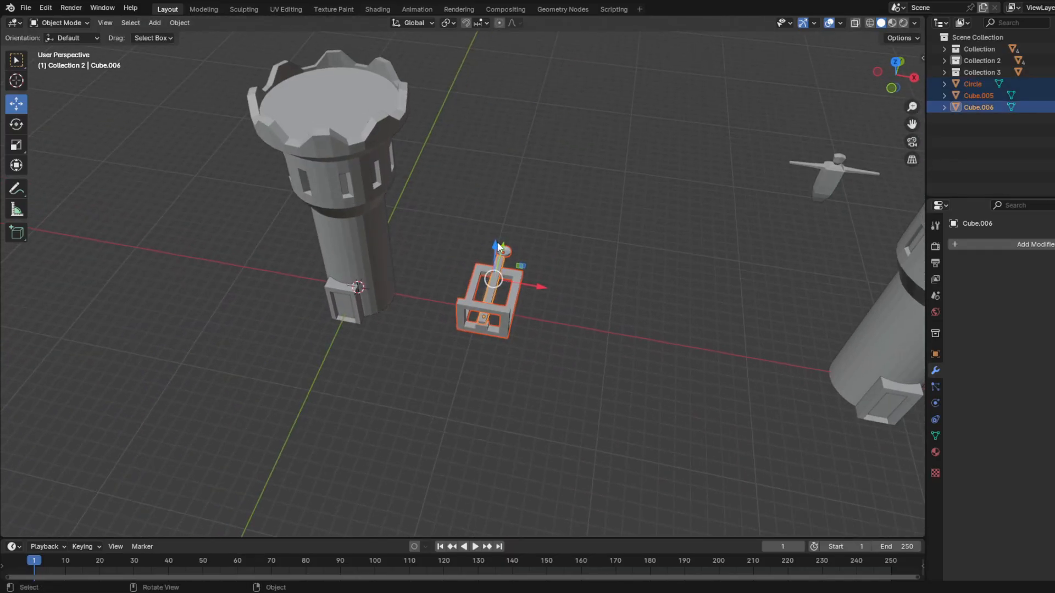
drag(497, 246, 511, 64)
drag(548, 105, 378, 97)
Step: Adjust the catapult's position on the tower roof and scale all three parts down to about 0.9
shift+middle_drag(466, 96, 560, 247)
scroll(508, 314, up, 2)
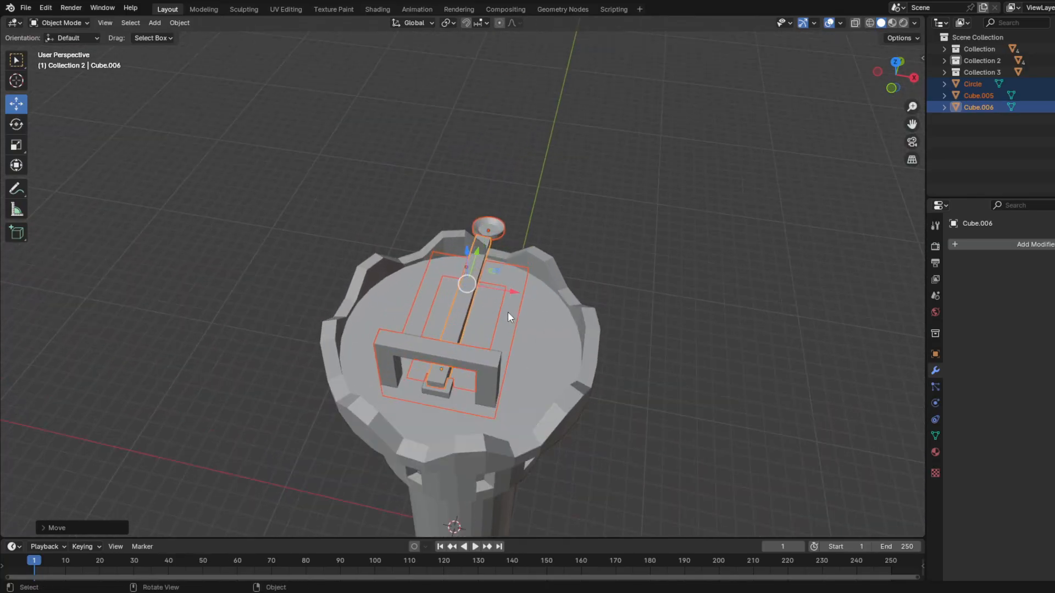
middle_drag(508, 317, 384, 155)
drag(399, 187, 397, 172)
drag(361, 202, 381, 203)
middle_drag(381, 204, 412, 238)
scroll(413, 239, up, 2)
key(s)
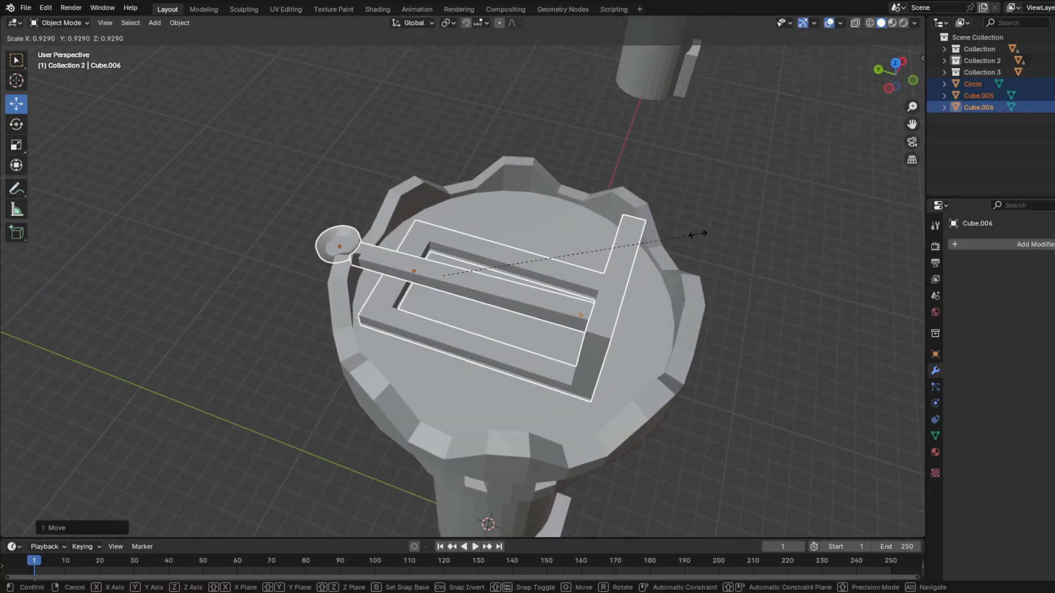
click(688, 235)
Step: Shift the catapult along Y to fit inside the battlements and raise it slightly above the tower floor
middle_drag(464, 272, 381, 84)
mouse_move(381, 84)
mouse_down()
mouse_move(369, 67)
mouse_move(369, 82)
mouse_up()
middle_drag(420, 131, 457, 173)
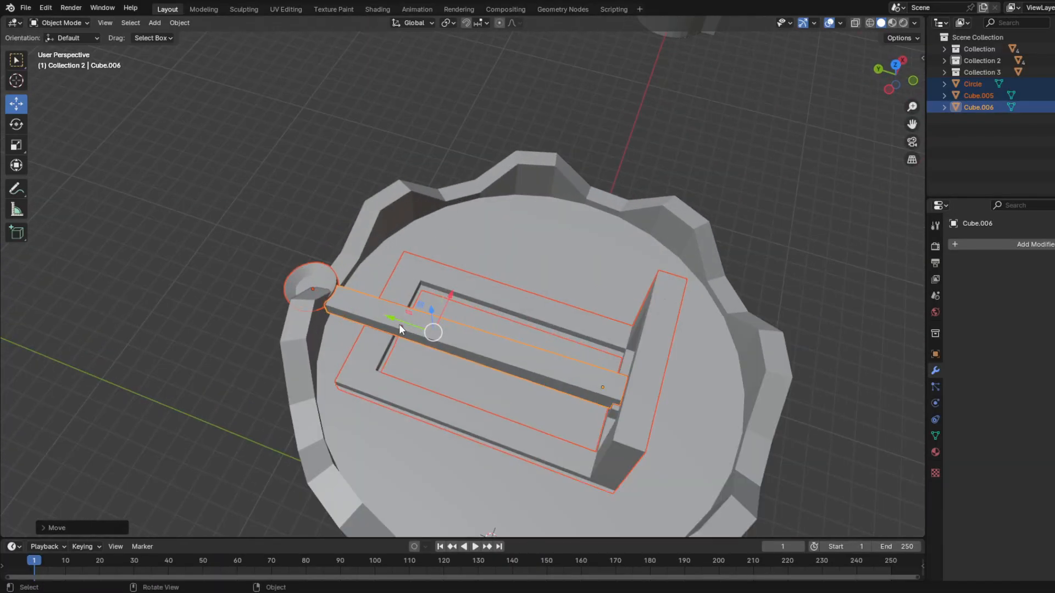
drag(400, 328, 573, 315)
middle_drag(482, 314, 528, 175)
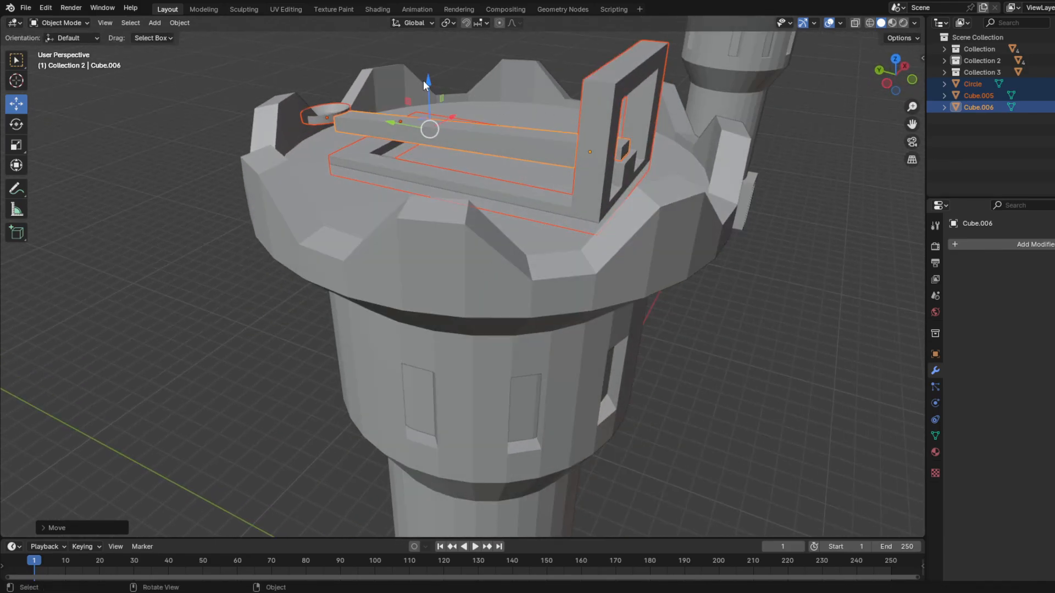
drag(426, 81, 427, 72)
middle_drag(427, 72, 439, 142)
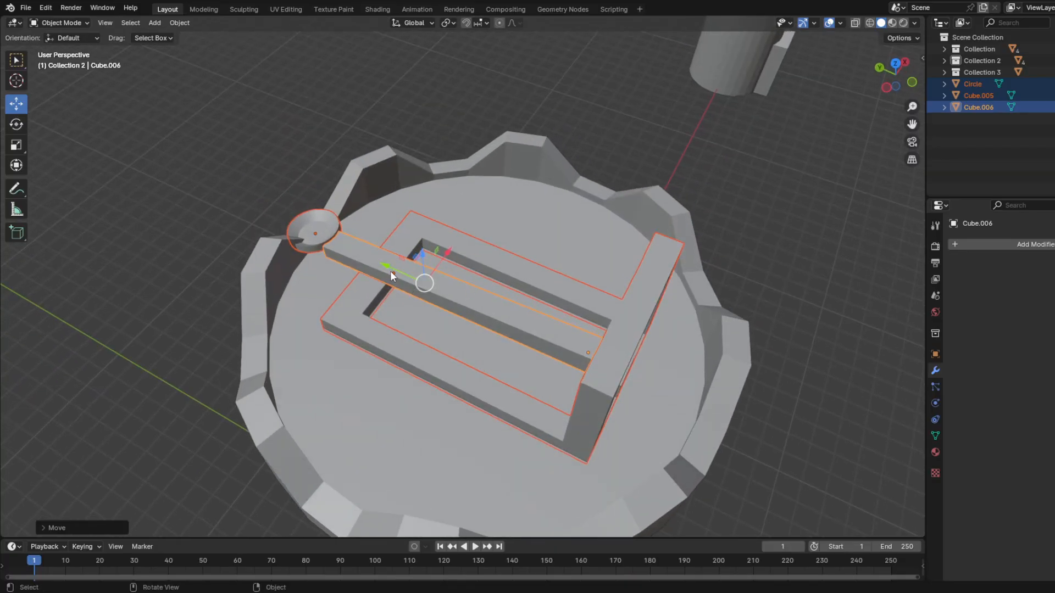
drag(390, 272, 418, 285)
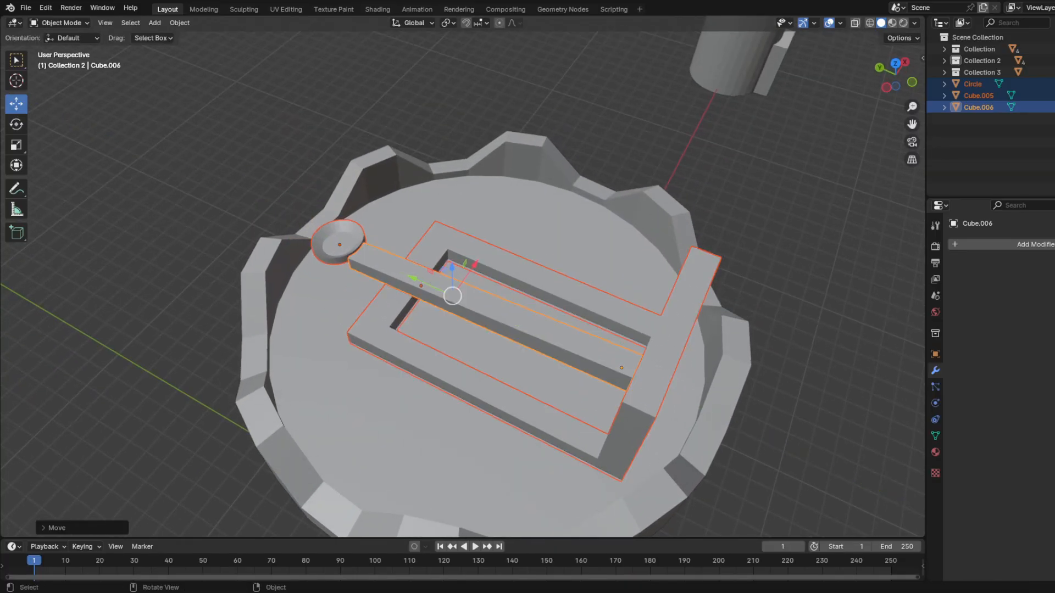
Step: Scale the whole catapult down again and adjust its height slightly along Z on the tower floor
key(s)
click(594, 230)
middle_drag(505, 312, 523, 261)
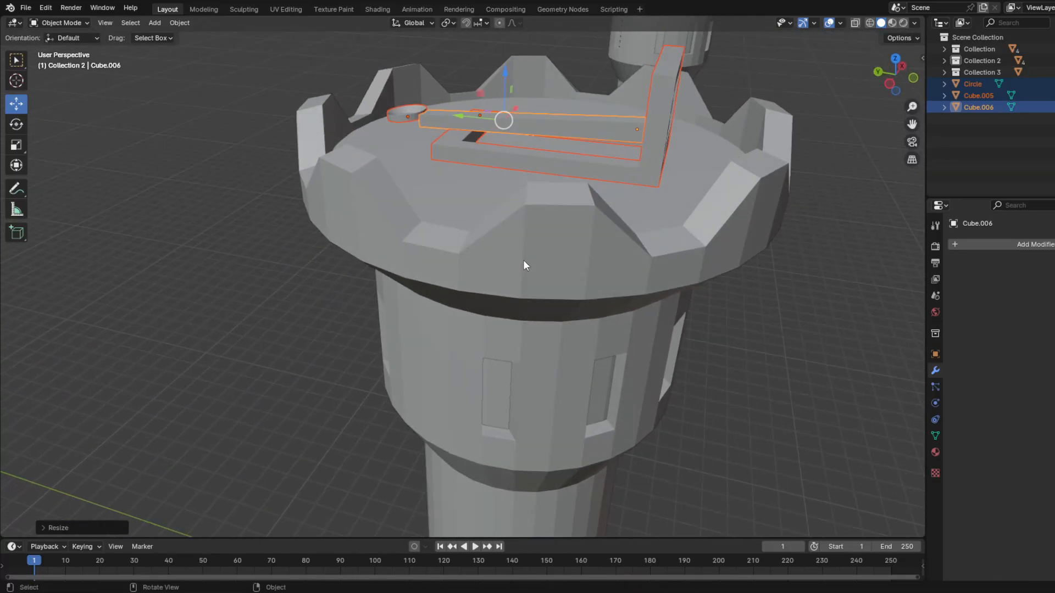
drag(502, 99, 503, 94)
middle_drag(503, 95, 537, 183)
scroll(509, 285, up, 5)
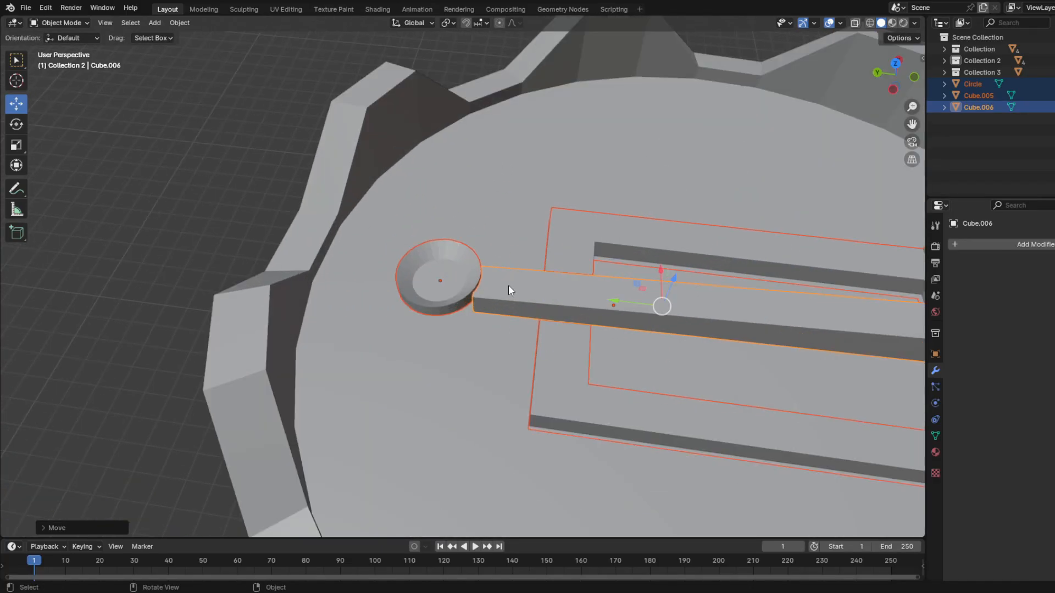
Step: Select only the bowl and shift it along Y toward the end of the arm
click(462, 298)
scroll(463, 298, down, 5)
key(KP_Decimal)
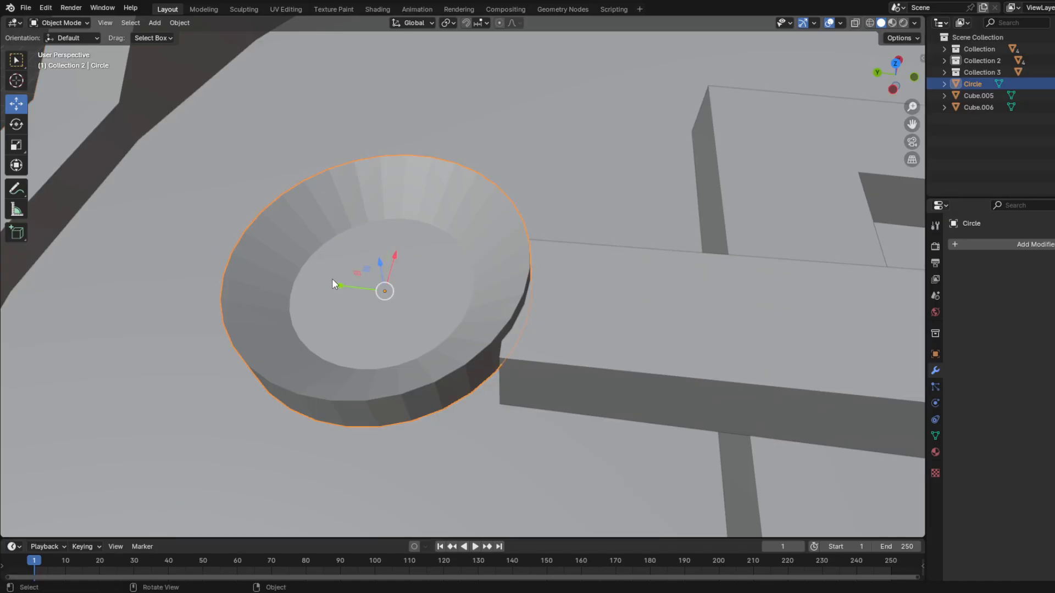
mouse_move(335, 284)
mouse_down()
mouse_move(368, 286)
mouse_move(350, 284)
mouse_up()
middle_drag(350, 285, 527, 289)
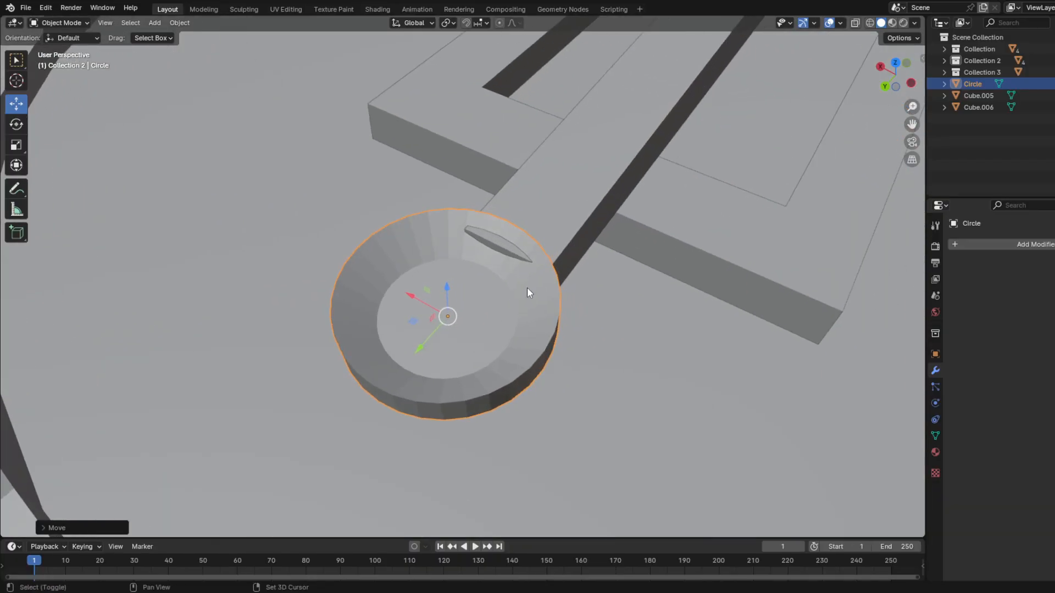
Step: Align the bowl with the arm's end along X and Y, raise it slightly, and deselect everything
drag(410, 296, 452, 289)
drag(424, 338, 441, 316)
drag(470, 265, 471, 253)
middle_drag(519, 306, 512, 299)
scroll(512, 299, down, 3)
shift+middle_drag(512, 298, 413, 187)
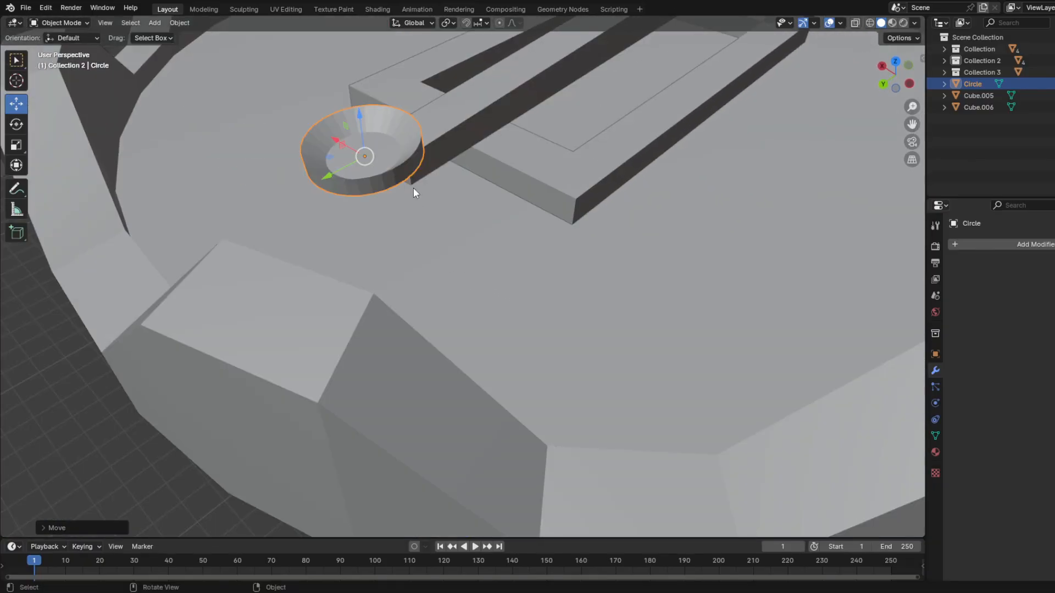
click(433, 163)
scroll(439, 175, down, 9)
click(673, 286)
middle_drag(675, 287, 474, 279)
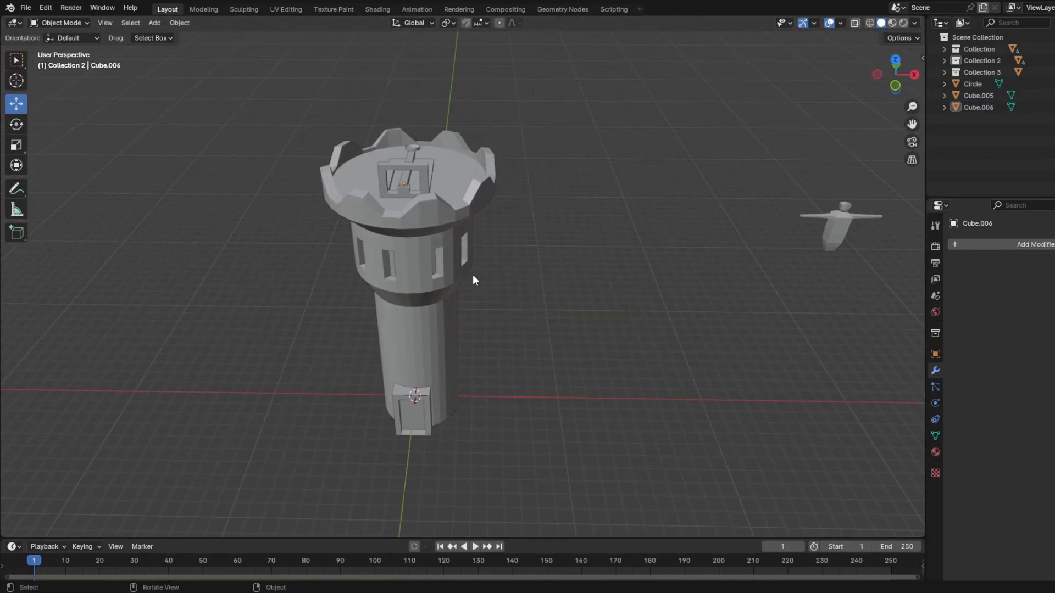
Step: Expand Collection 2 and Collection 3 in the outliner to show their objects
click(967, 63)
click(945, 60)
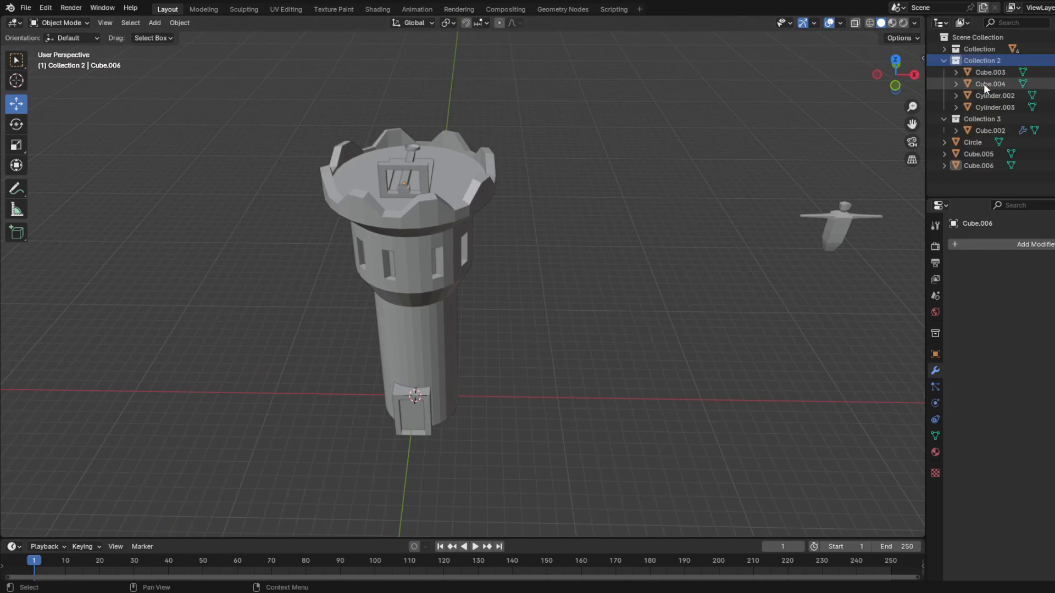
click(983, 83)
click(981, 165)
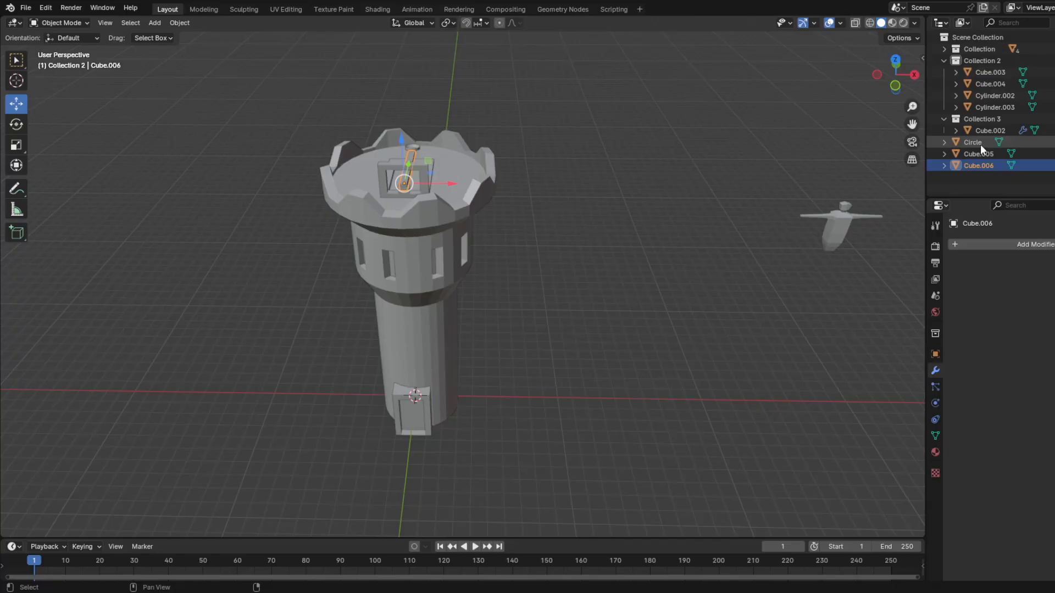
click(984, 173)
right_click(990, 50)
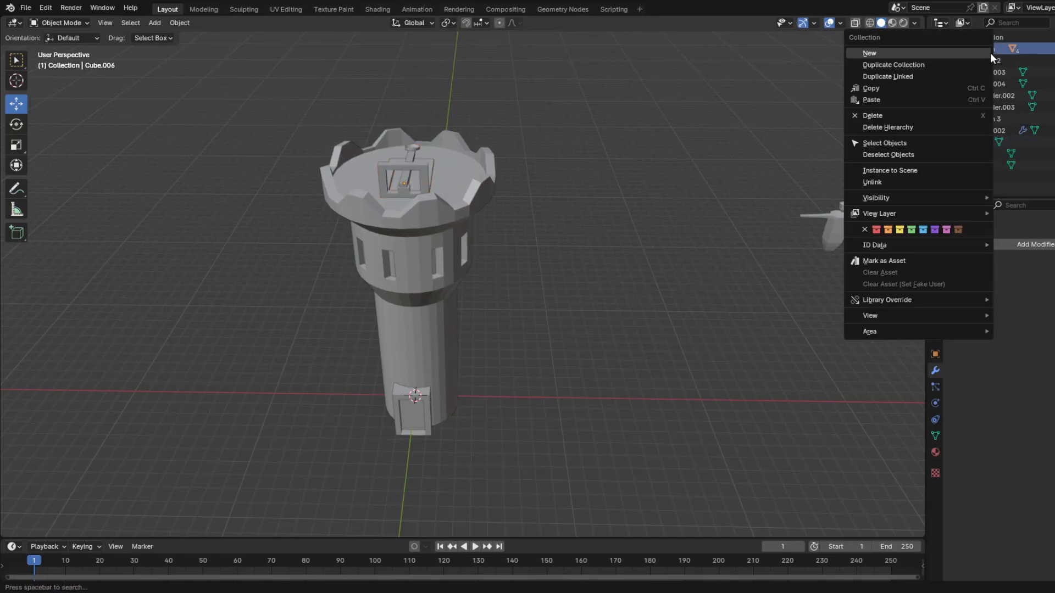
right_click(980, 58)
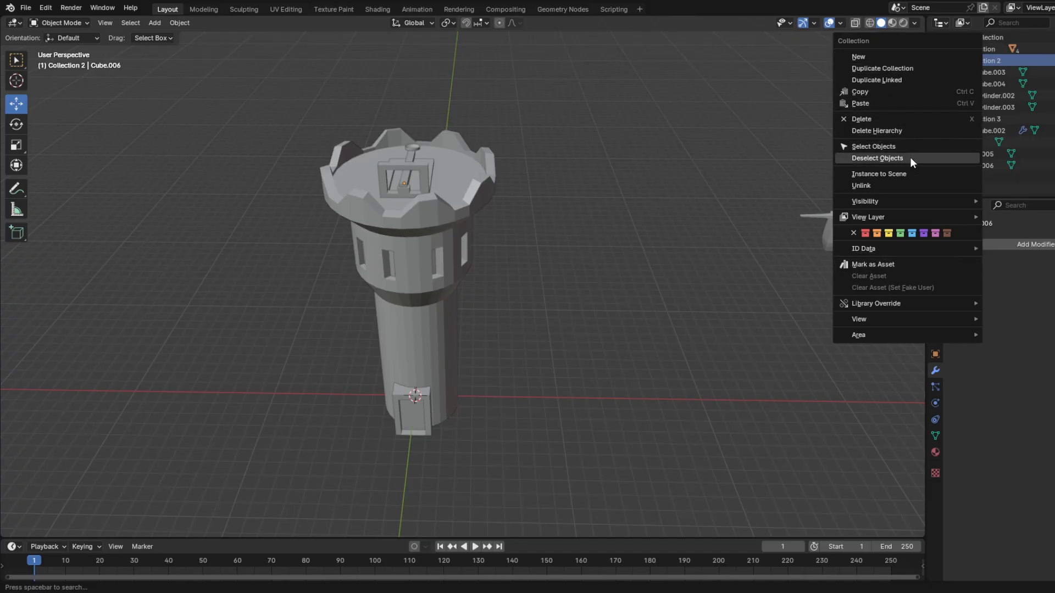
mouse_move(904, 309)
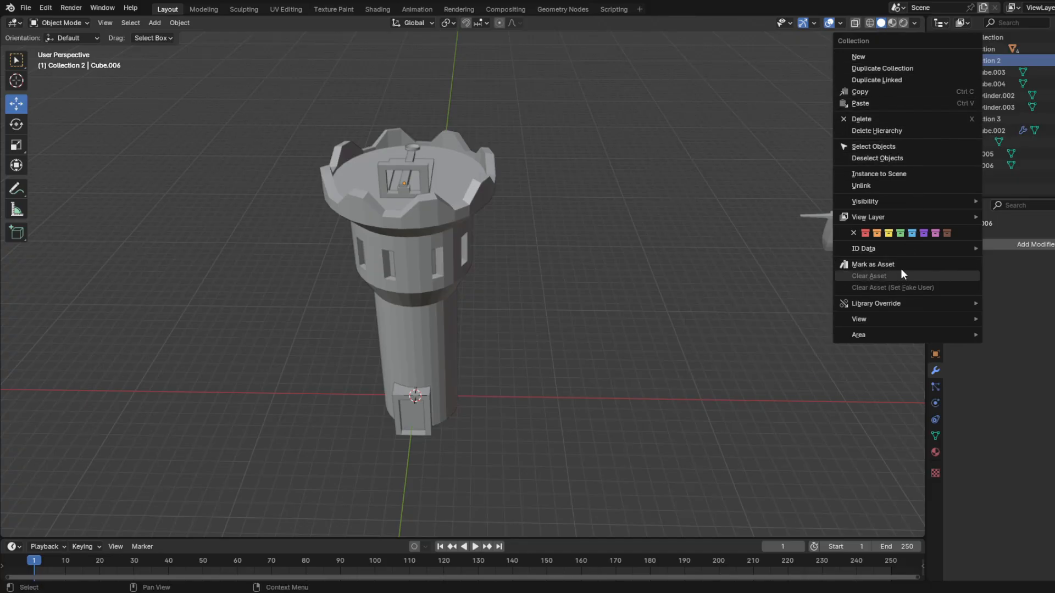
mouse_move(898, 248)
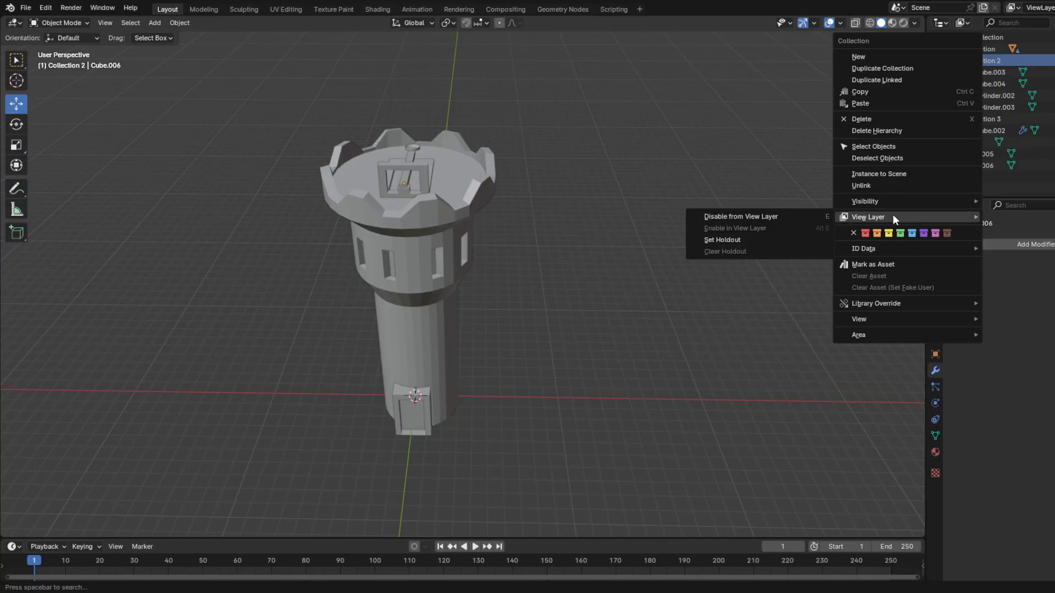
mouse_move(893, 200)
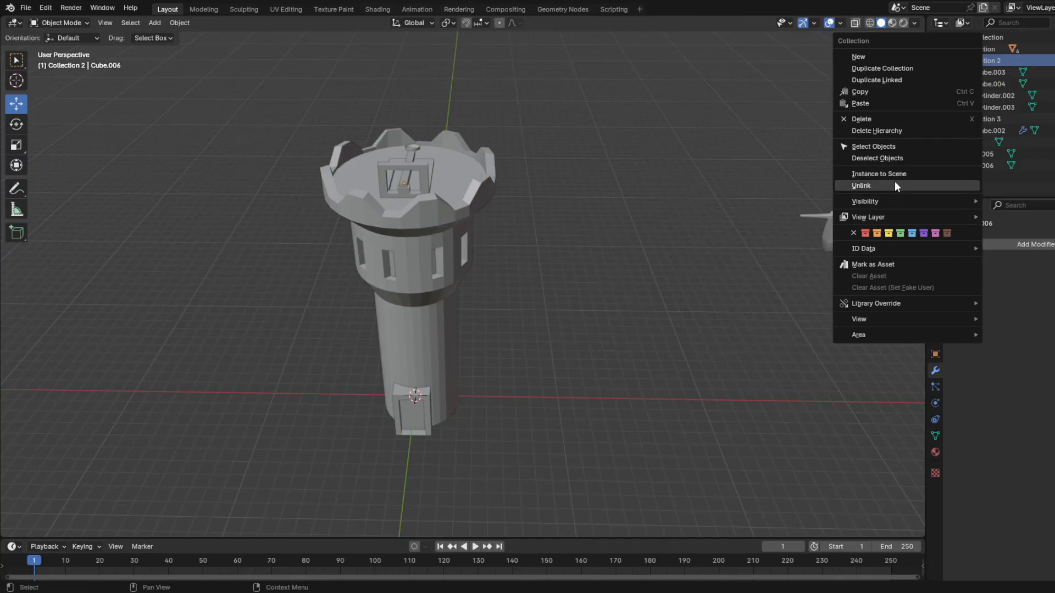
Step: Move Circle, Cube.005 and Cube.006 together into Collection 2 in the outliner and collapse that collection
drag(969, 149, 978, 71)
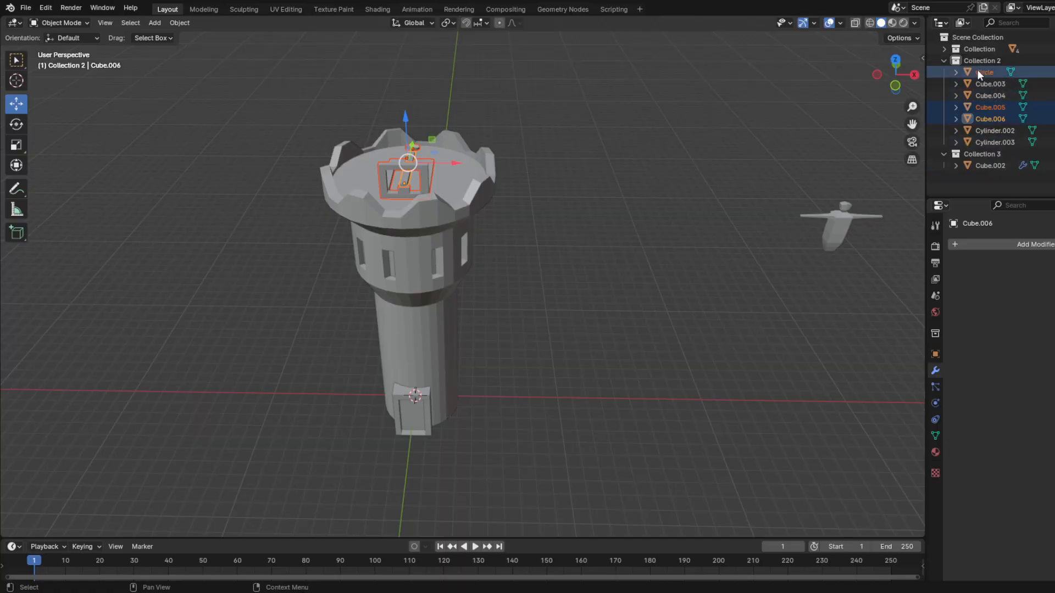
click(944, 60)
middle_drag(599, 266, 535, 271)
middle_drag(483, 233, 546, 216)
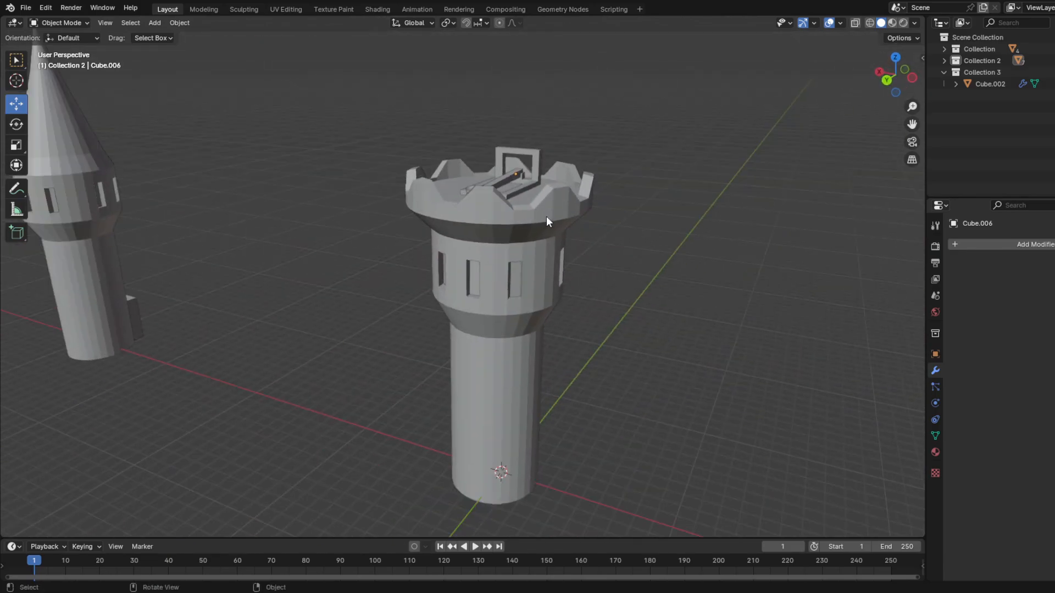
middle_drag(566, 254, 569, 321)
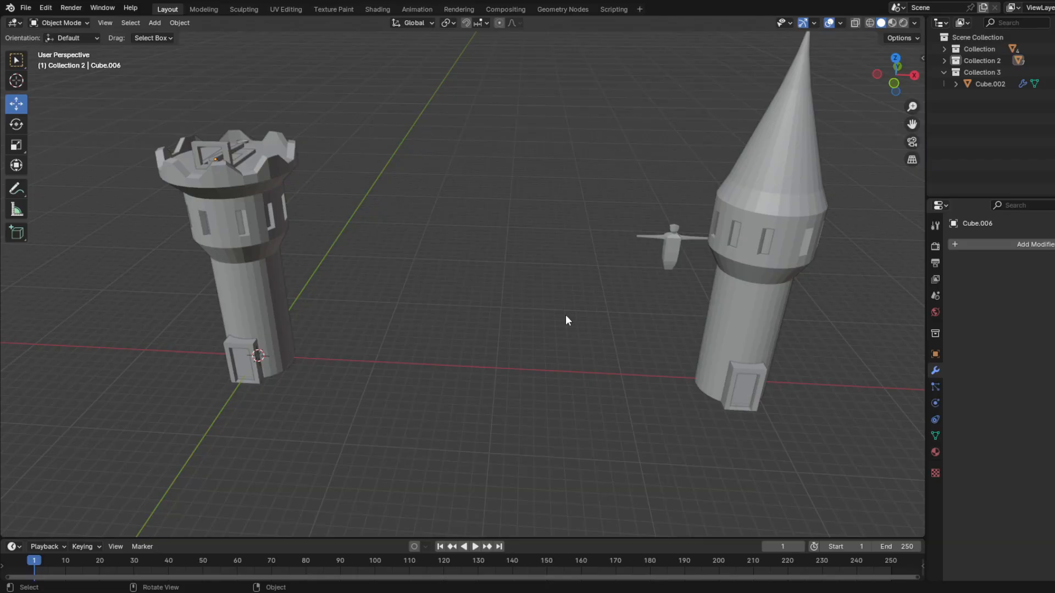
Step: Place the 3D cursor on the ground between the two towers
scroll(564, 320, up, 1)
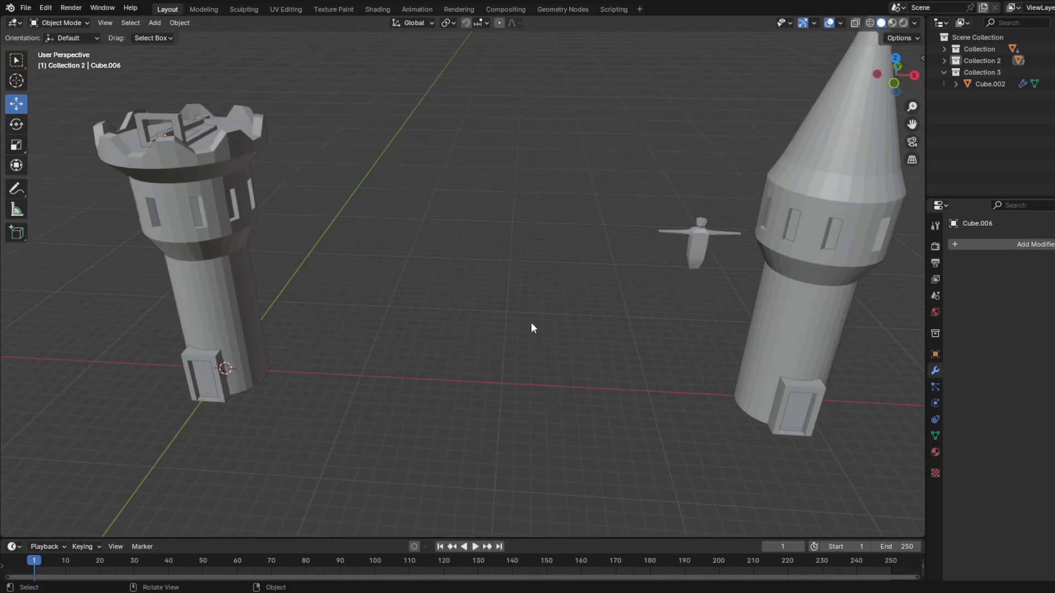
middle_drag(531, 328, 505, 354)
scroll(506, 354, up, 1)
right_click(464, 320)
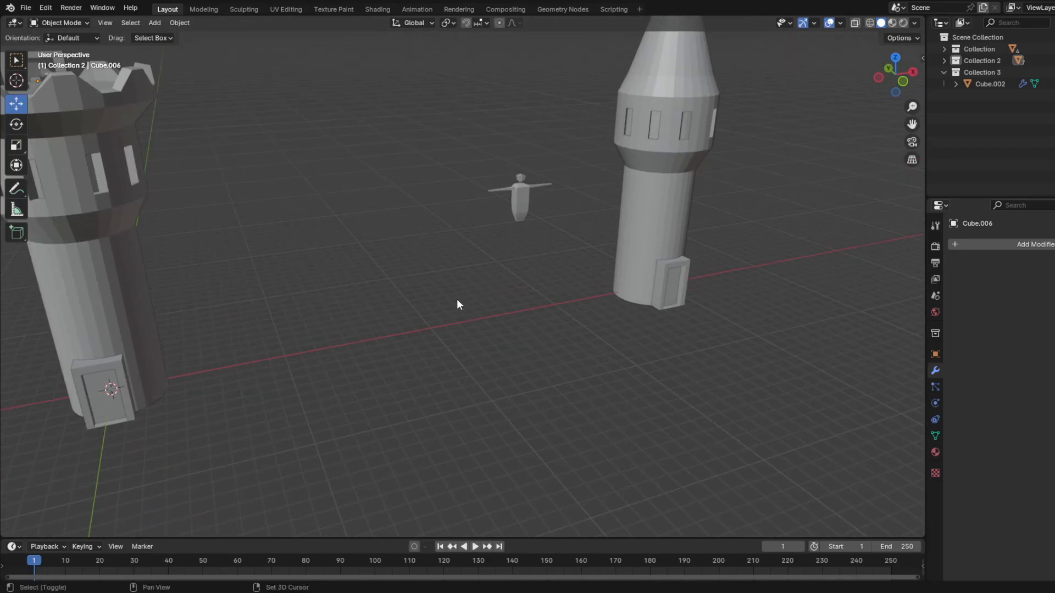
shift+right_click(462, 327)
middle_drag(463, 326, 489, 363)
Step: Add a cone mesh at the 3D cursor and enter Edit Mode on it
key(shift+a)
mouse_move(487, 353)
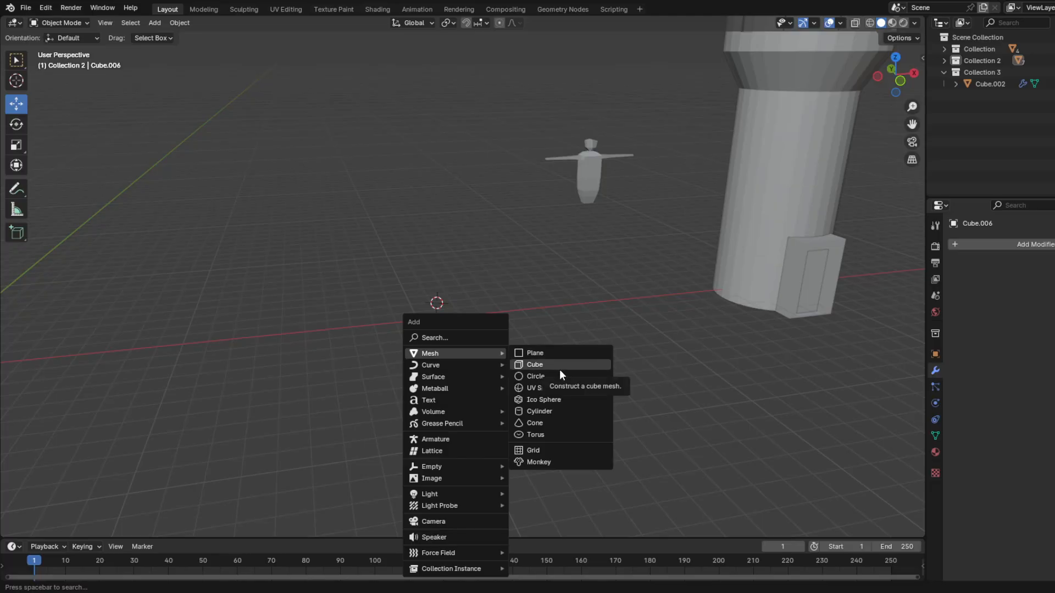
click(559, 421)
middle_drag(538, 370, 542, 330)
key(Tab)
scroll(504, 357, up, 5)
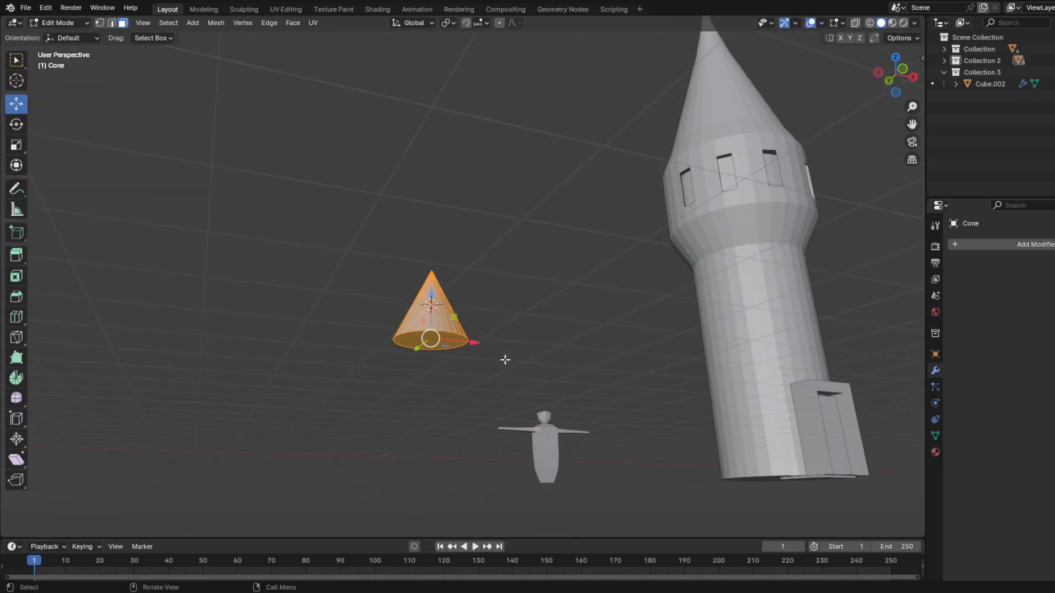
Step: Try to raise the whole cone mesh along Z, undo the move and deselect the geometry
click(498, 366)
key(a)
middle_drag(334, 328, 540, 170)
click(666, 207)
middle_drag(666, 207, 499, 294)
key(a)
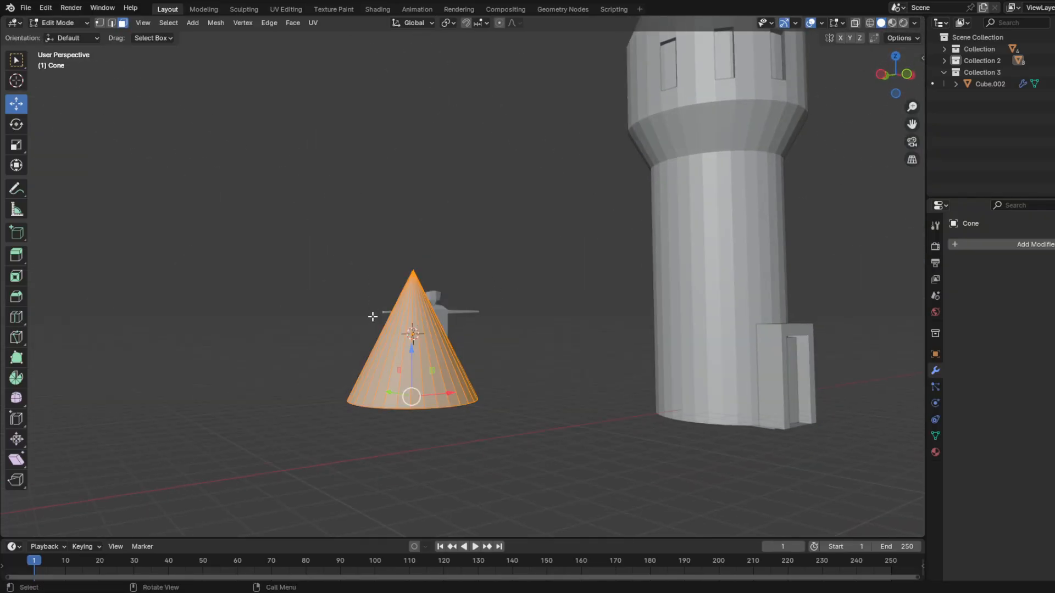
drag(411, 348, 447, 184)
key(ctrl+z)
scroll(454, 255, down, 2)
click(455, 256)
middle_drag(455, 256, 272, 156)
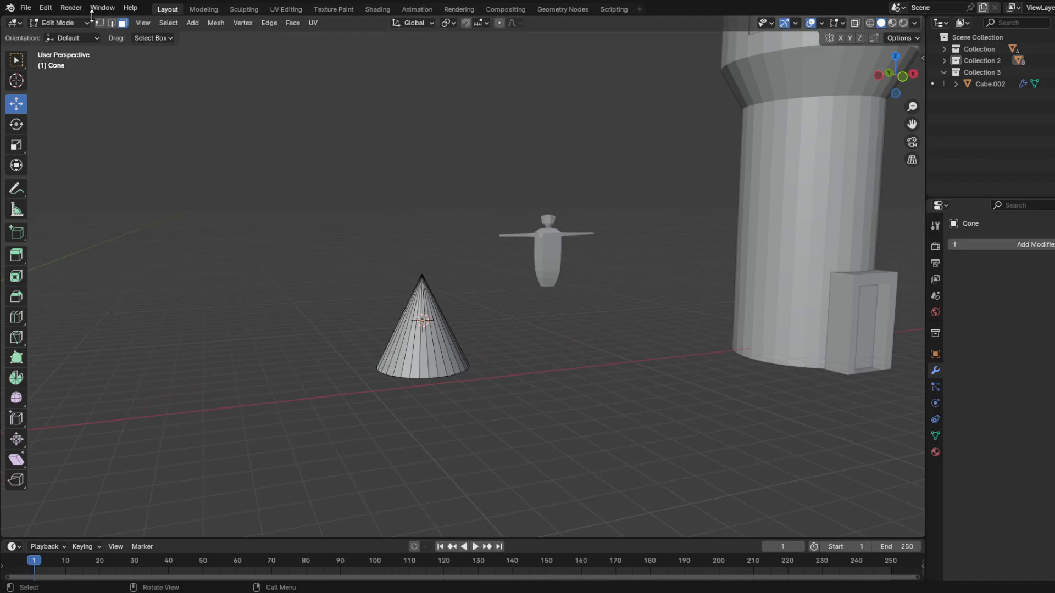
Step: Try to shift the cone's tip vertex along X in vertex selection, undo it and return to Object Mode
scroll(445, 282, up, 5)
click(311, 280)
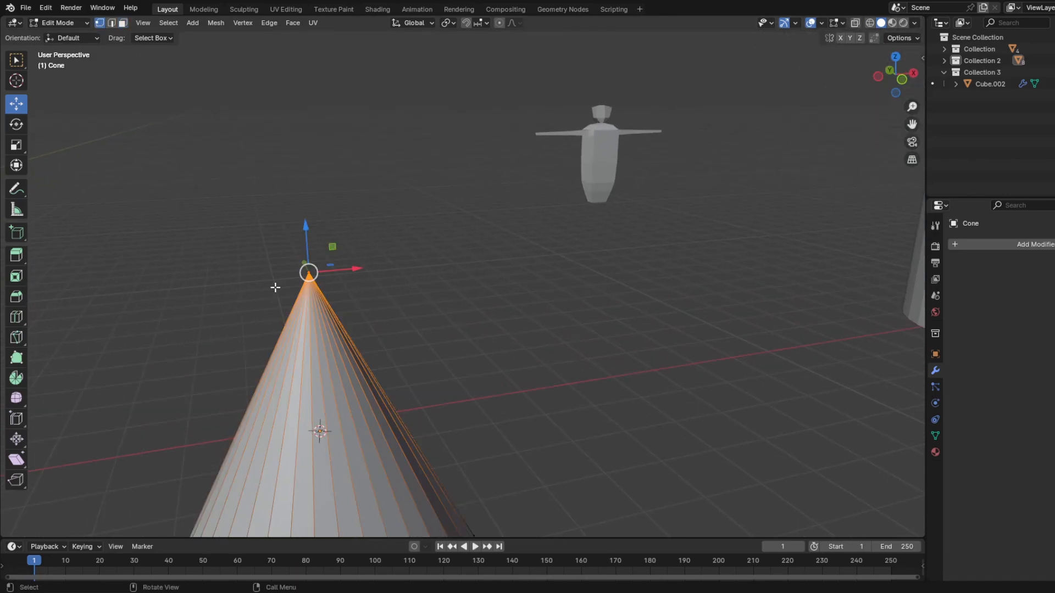
click(418, 287)
click(310, 275)
drag(355, 269, 429, 294)
scroll(468, 297, down, 8)
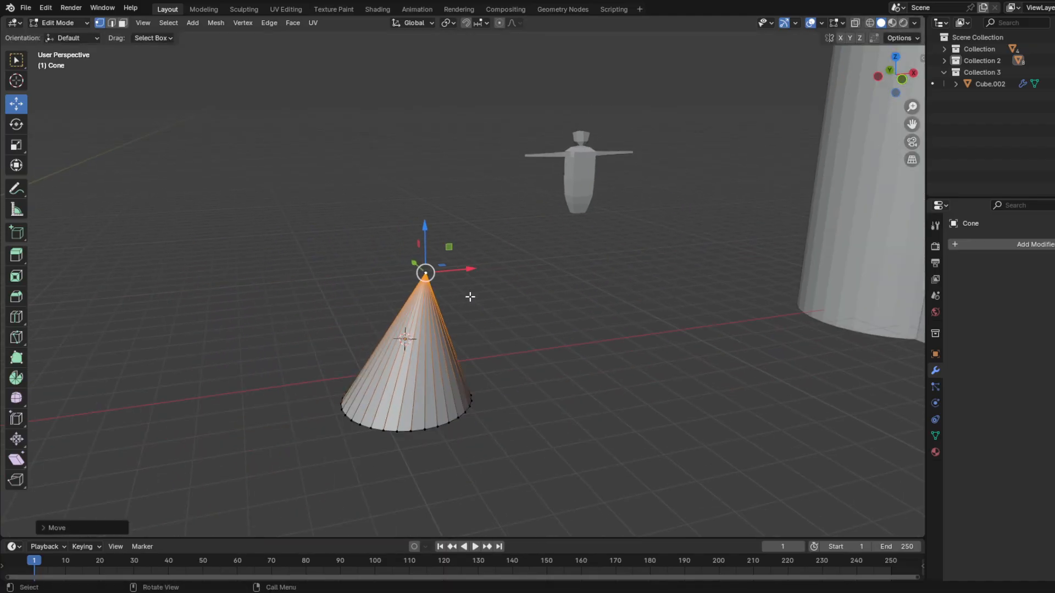
key(ctrl+z)
key(ctrl+z)
scroll(577, 284, down, 3)
key(Tab)
Step: Select the tower with the pointed roof and open its mesh in Edit Mode
scroll(617, 271, down, 2)
middle_drag(617, 271, 392, 301)
scroll(392, 301, up, 2)
scroll(392, 301, up, 4)
click(454, 214)
scroll(455, 220, down, 4)
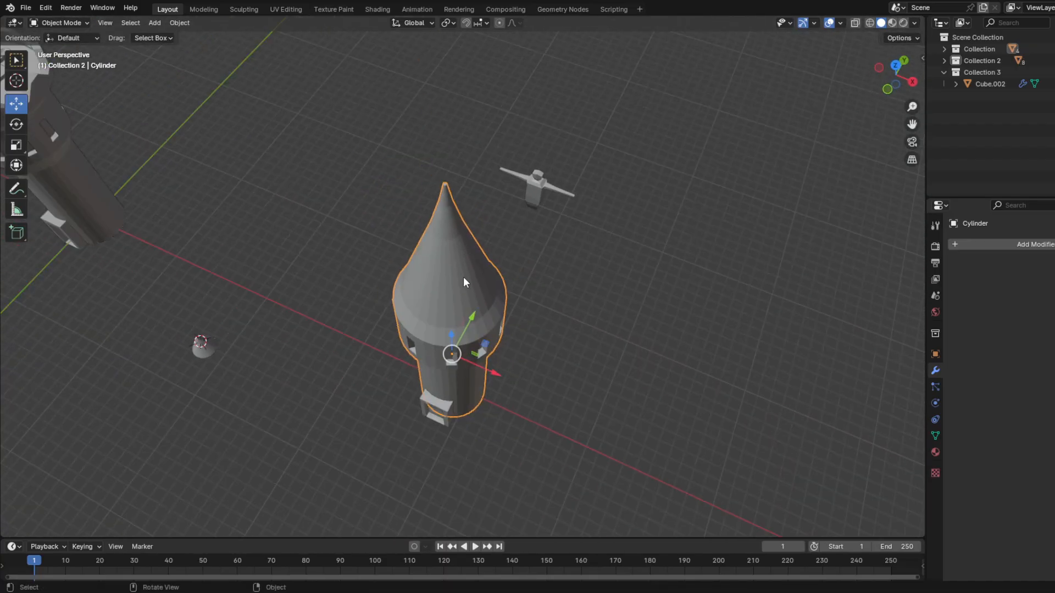
middle_drag(463, 278, 581, 78)
key(Tab)
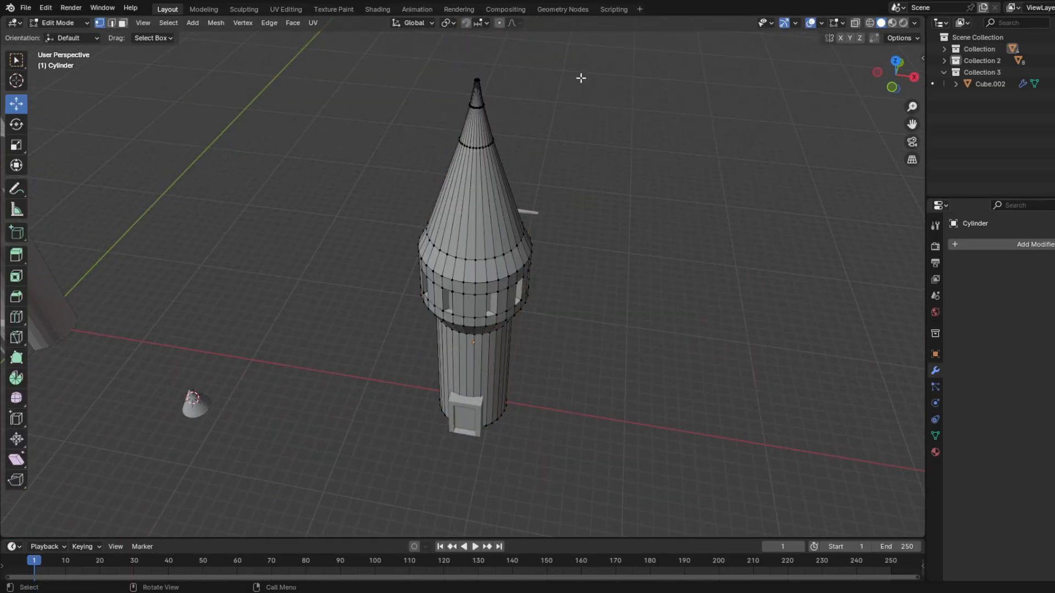
Step: Select all upper vertices of the tower's pointed roof, using wireframe display to check them, and delete those vertices
drag(538, 37, 428, 93)
scroll(650, 87, up, 4)
middle_drag(650, 87, 582, 160)
drag(580, 87, 398, 228)
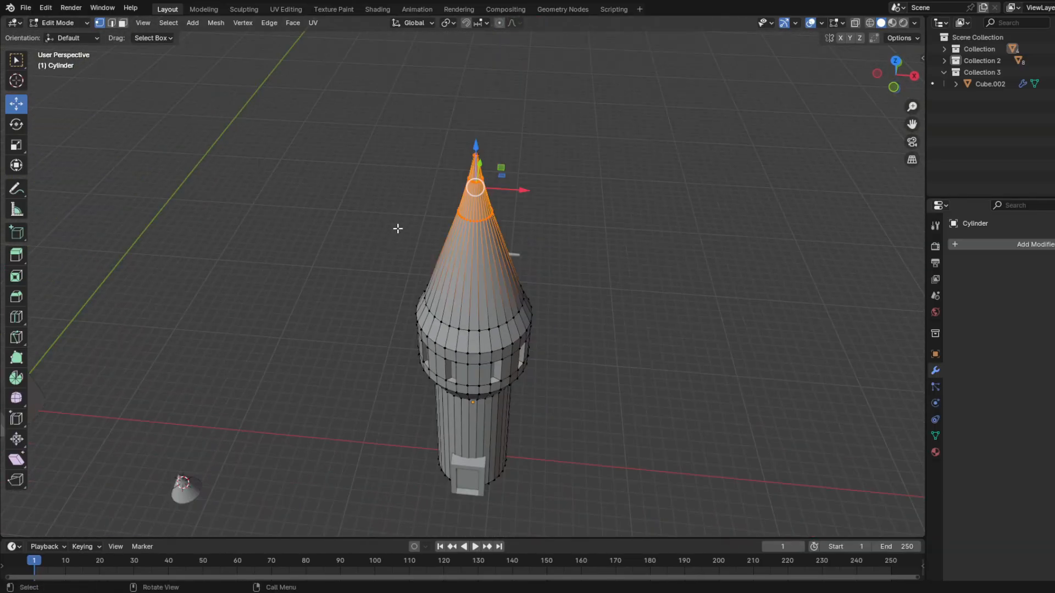
middle_drag(398, 229, 621, 205)
click(870, 23)
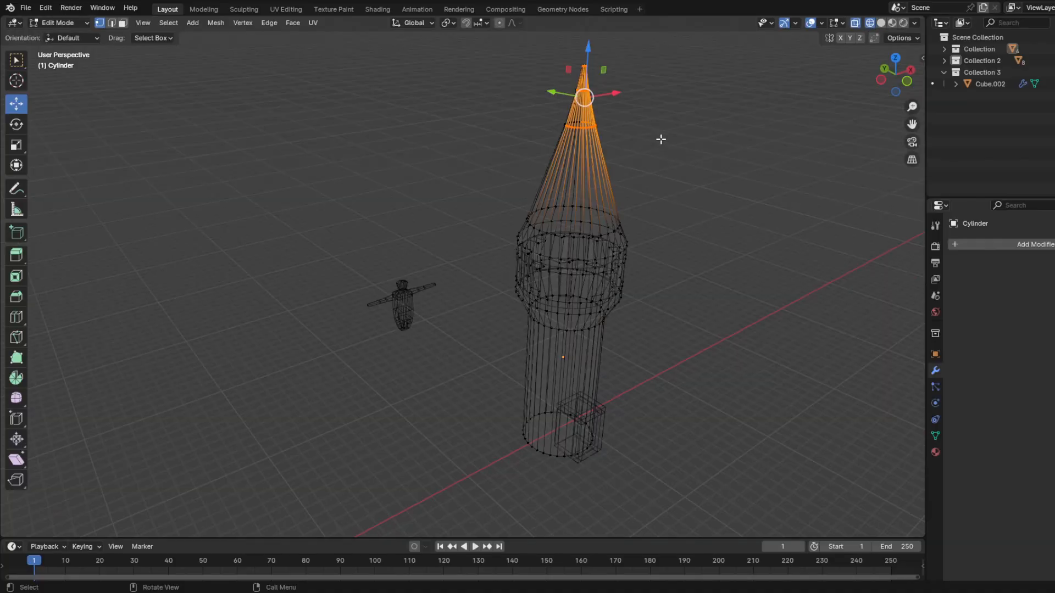
middle_drag(660, 139, 610, 137)
drag(646, 72, 480, 187)
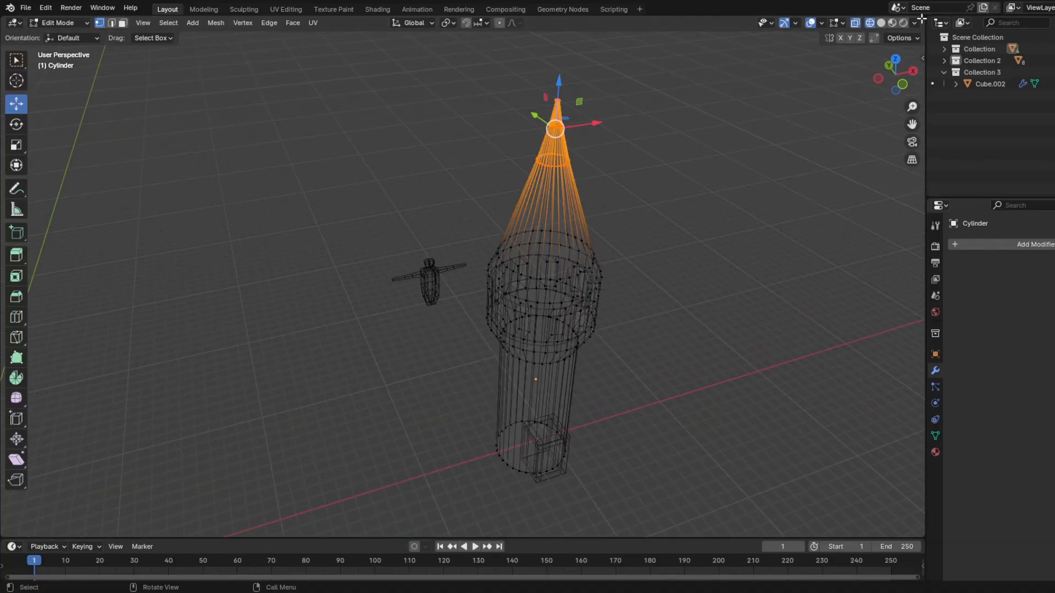
click(881, 23)
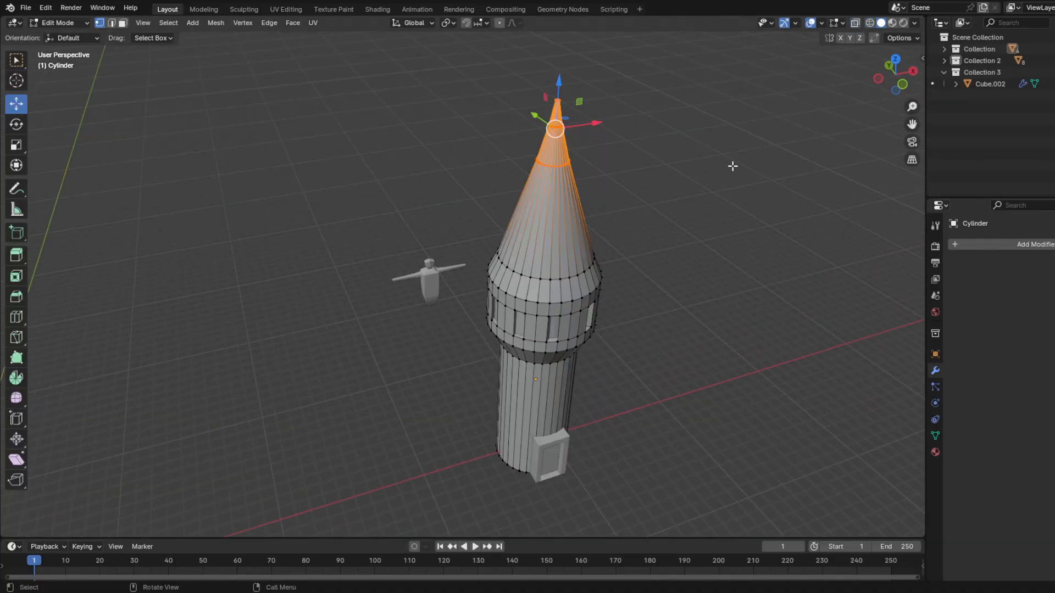
key(x)
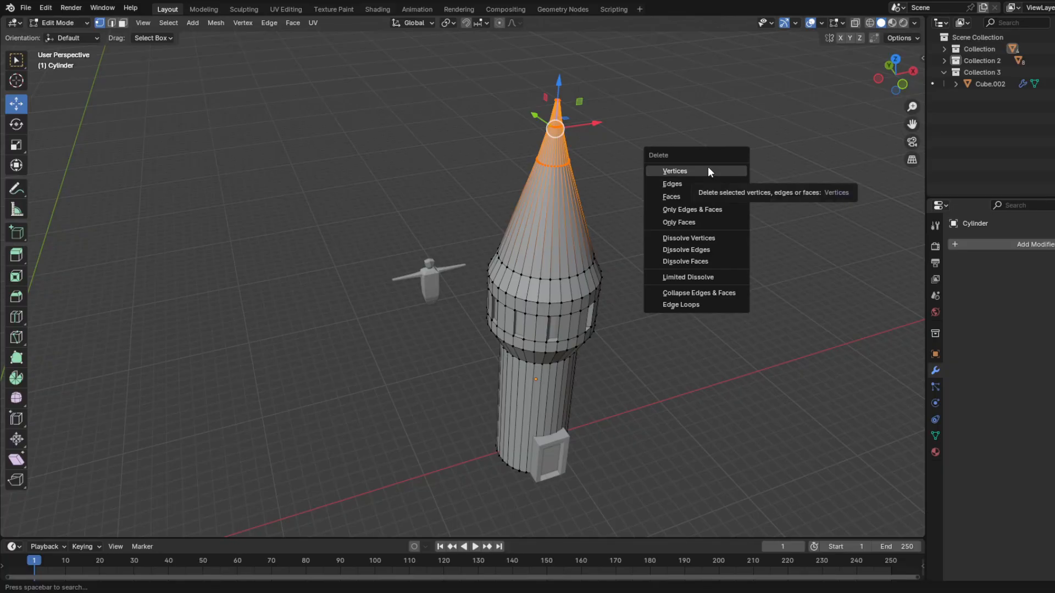
click(708, 170)
Step: Fill the tower's open top rim with a face and return to Object Mode
middle_drag(683, 218, 664, 212)
scroll(663, 212, up, 5)
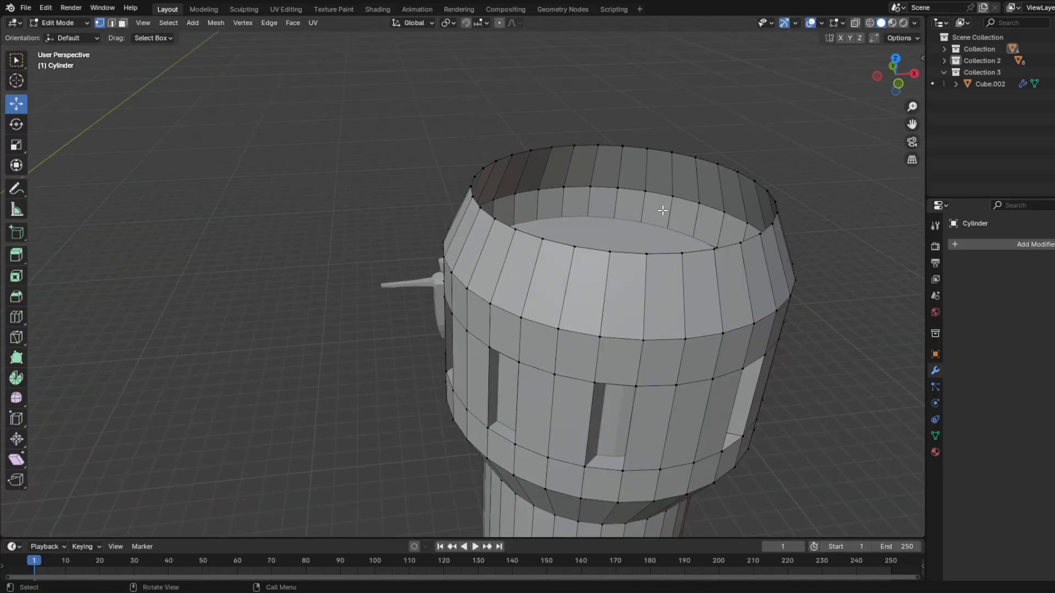
middle_drag(726, 143, 724, 144)
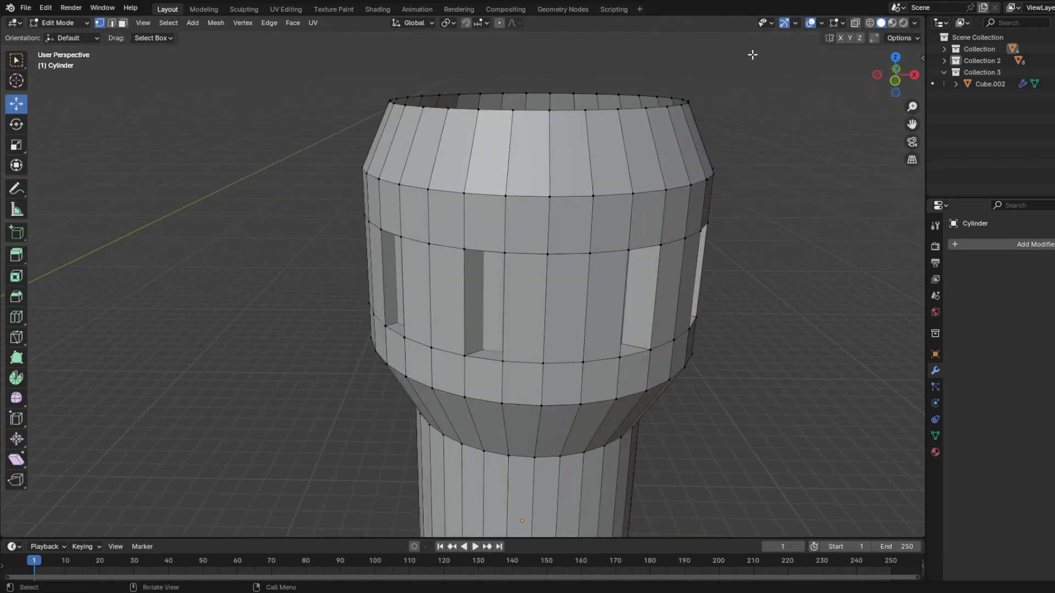
drag(755, 42, 287, 177)
click(230, 191)
scroll(230, 324, down, 4)
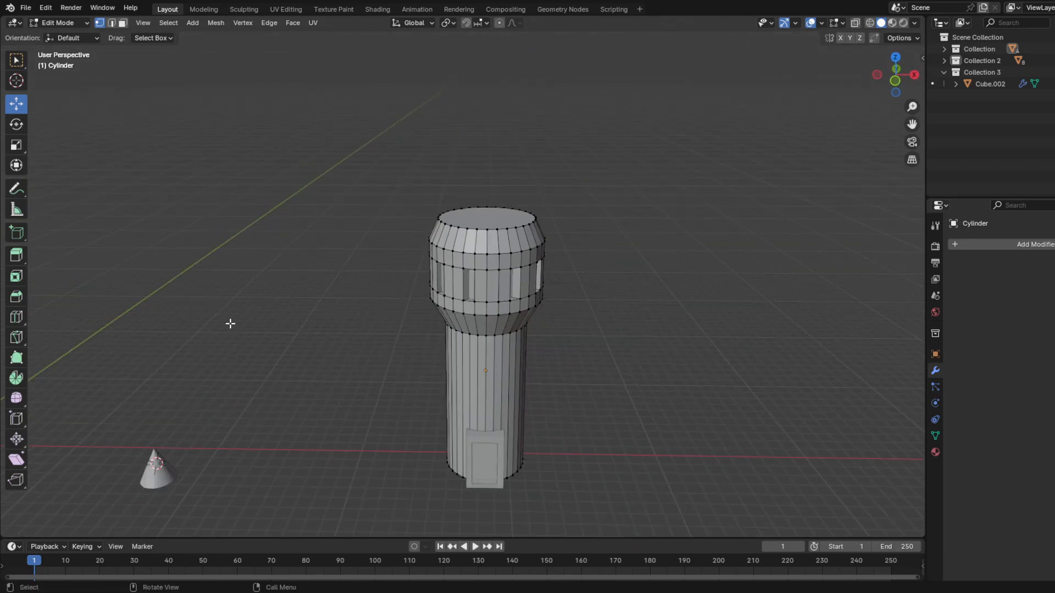
key(Tab)
Step: Move the cone along X, Z and Y so it sits on the flat top of the roofless tower
click(162, 479)
drag(207, 469, 536, 463)
drag(477, 430, 494, 162)
middle_drag(494, 162, 344, 235)
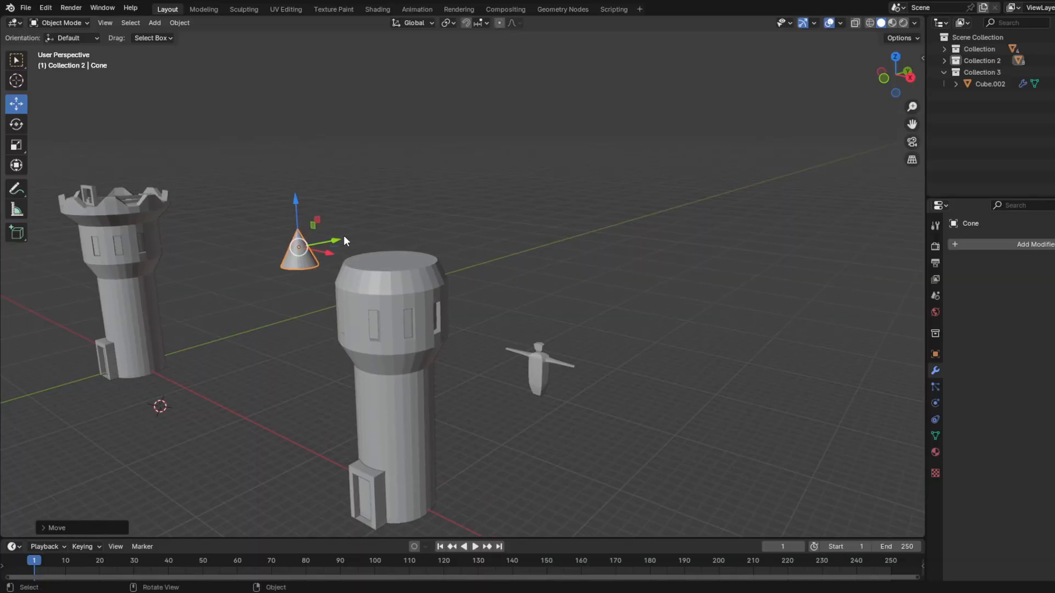
drag(336, 240, 416, 222)
scroll(352, 194, up, 2)
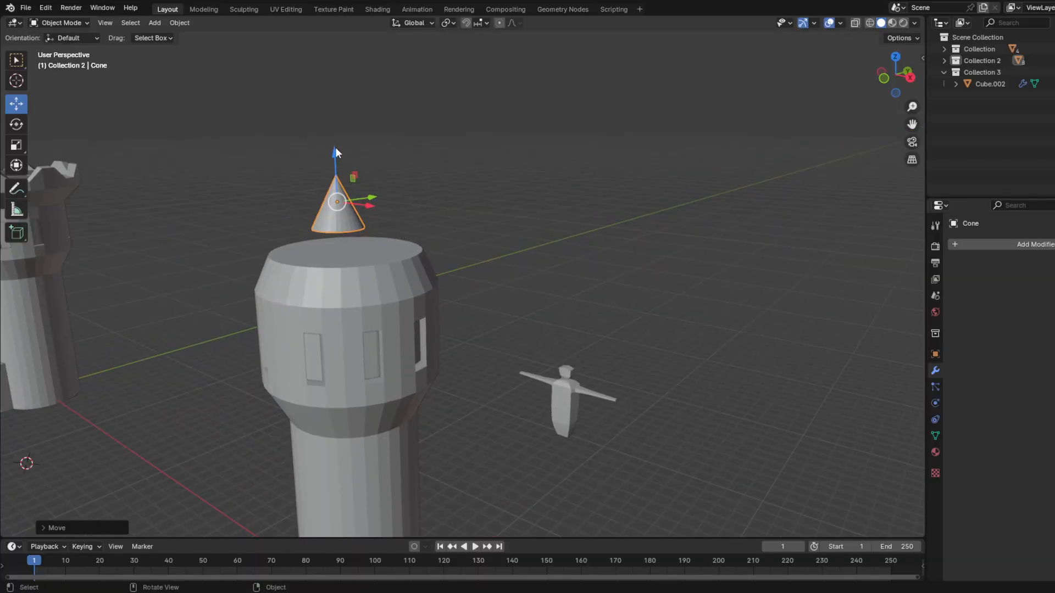
drag(335, 147, 337, 165)
scroll(353, 210, up, 2)
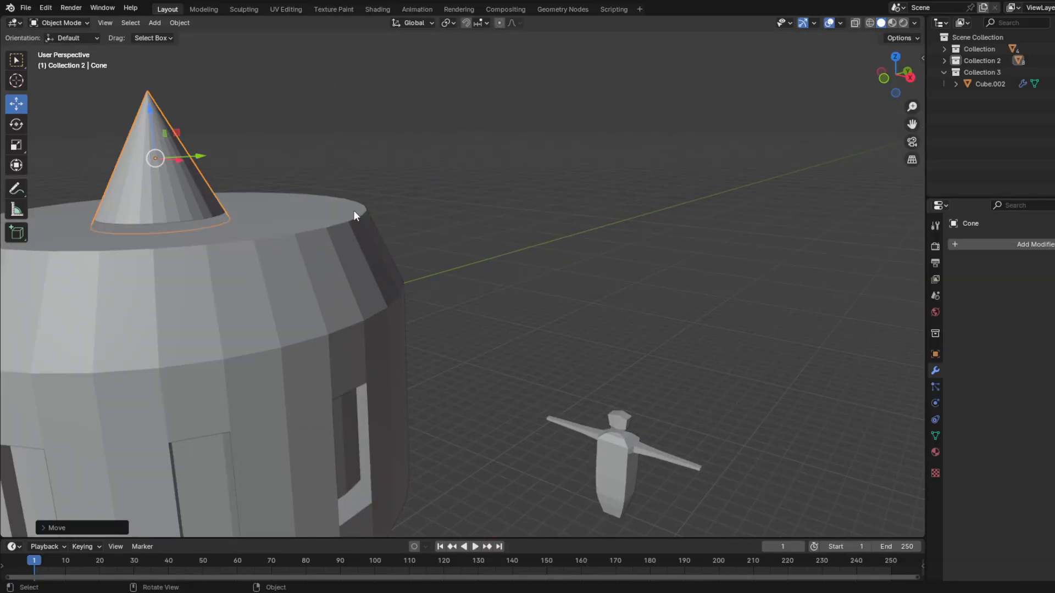
Step: Center the cone on the tower's top face along X and Y, and raise it above the face
middle_drag(355, 211, 417, 232)
drag(652, 301, 653, 297)
middle_drag(576, 315, 547, 320)
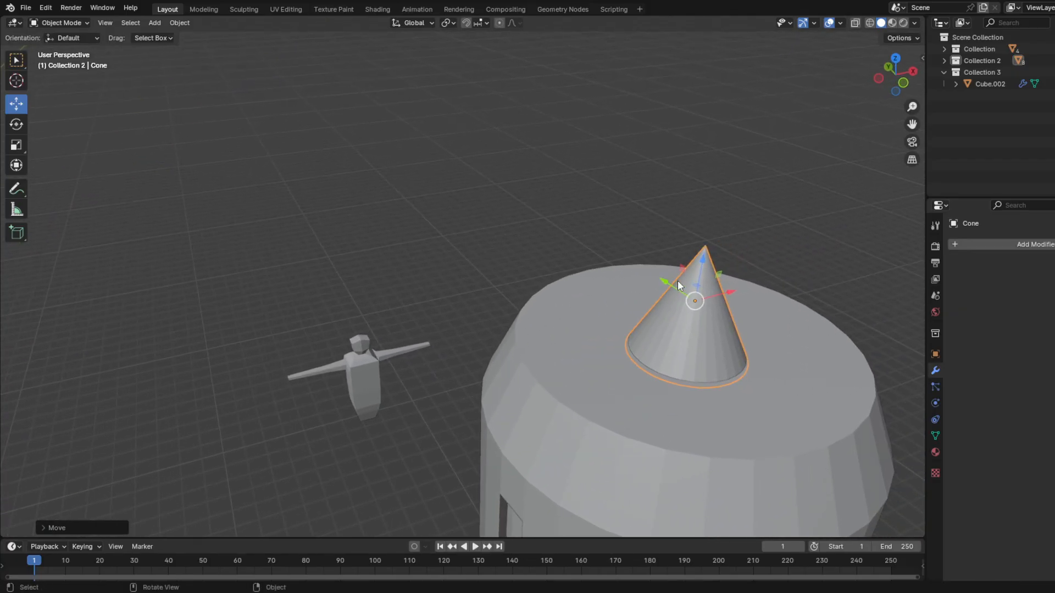
drag(660, 282, 652, 278)
drag(727, 289, 733, 286)
middle_drag(660, 338, 628, 332)
drag(543, 218, 546, 139)
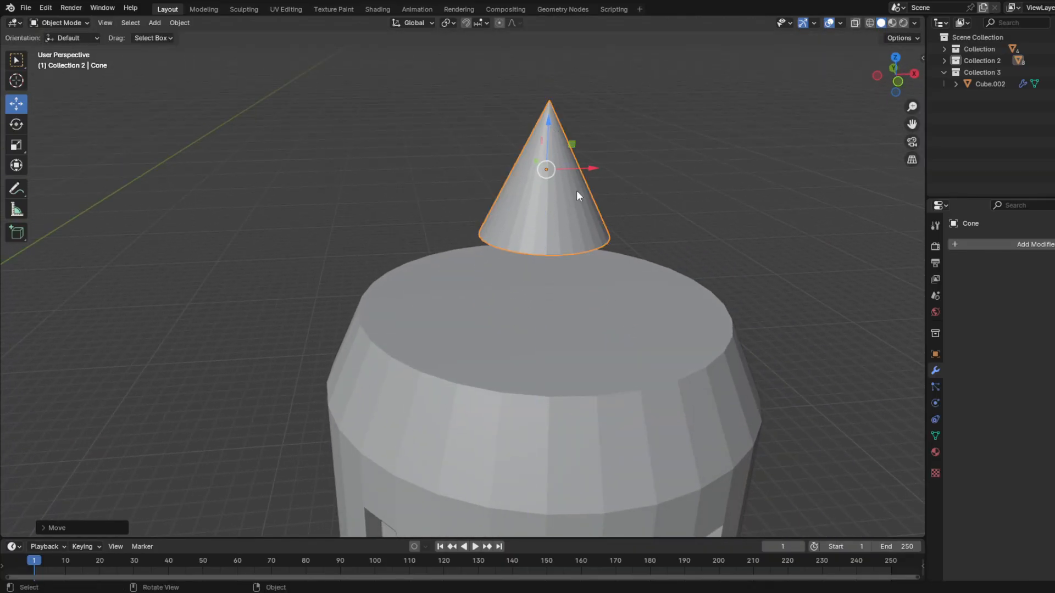
Step: In Edit Mode, lower the cone's base ring onto the tower top and scale it up toward the rim's width
key(Tab)
middle_drag(638, 266, 629, 241)
drag(608, 210, 431, 115)
middle_drag(458, 158, 464, 146)
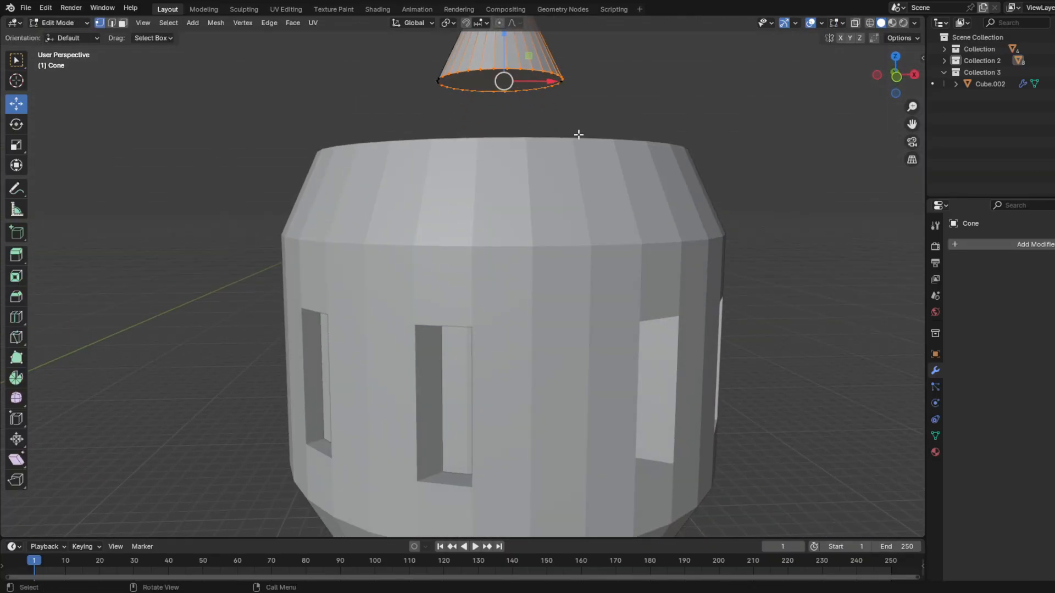
drag(612, 147, 399, 54)
middle_drag(422, 92, 428, 115)
drag(506, 128, 498, 196)
key(s)
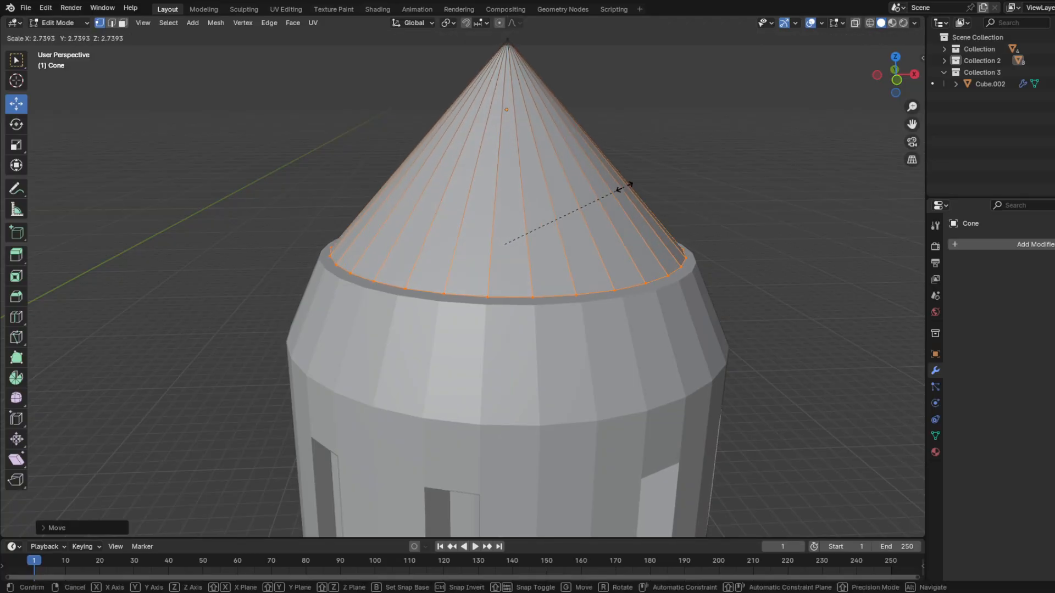
click(628, 183)
Step: Scale the cone's base ring by about 1.01, lower it slightly onto the rim and return to Object Mode
key(s)
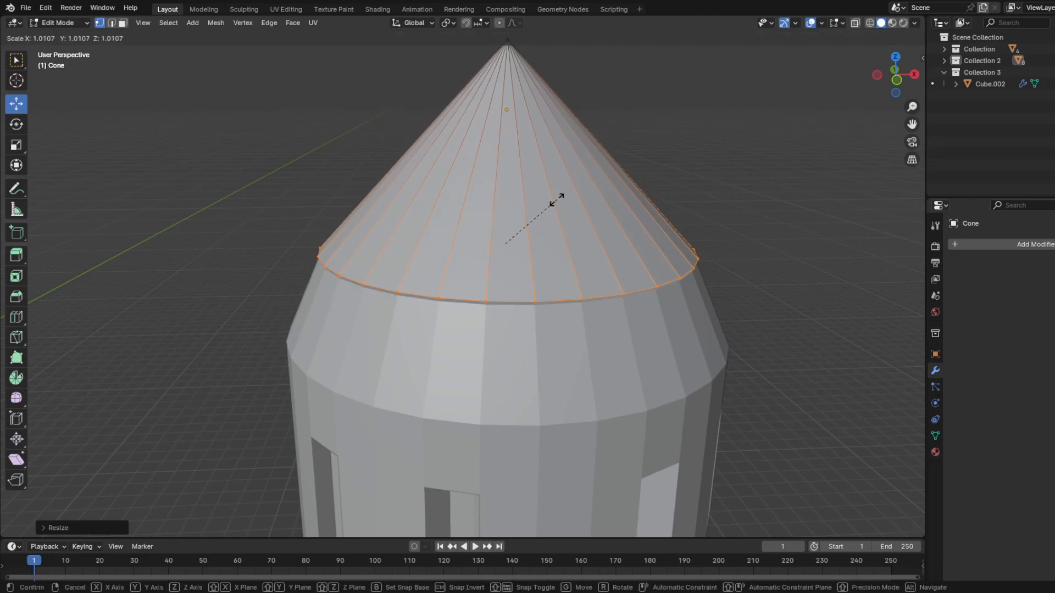
click(554, 199)
drag(507, 187, 510, 195)
scroll(395, 216, up, 5)
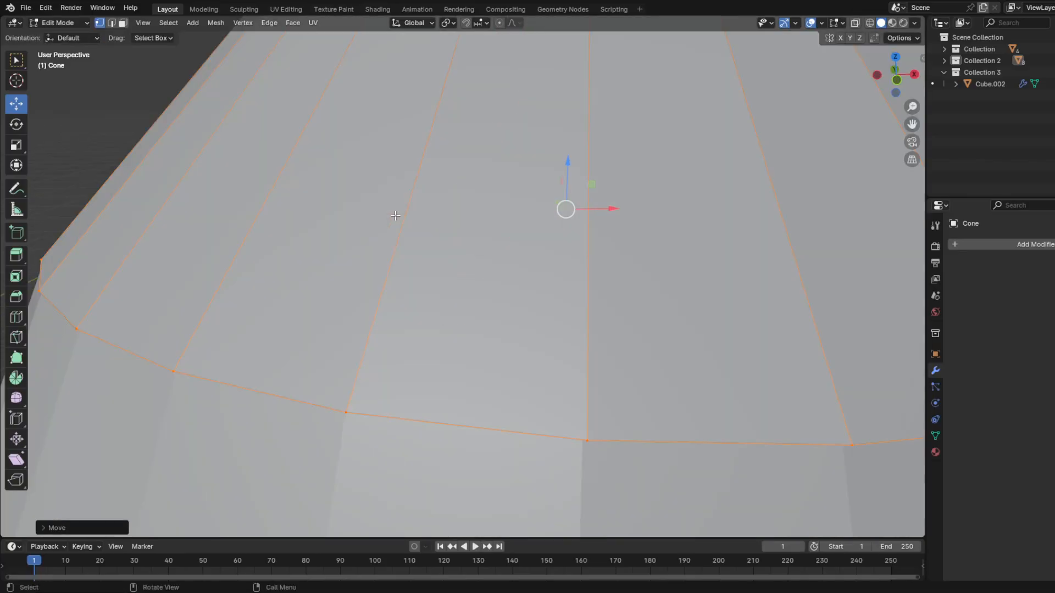
middle_drag(395, 216, 407, 231)
key(Tab)
scroll(132, 177, down, 4)
click(153, 191)
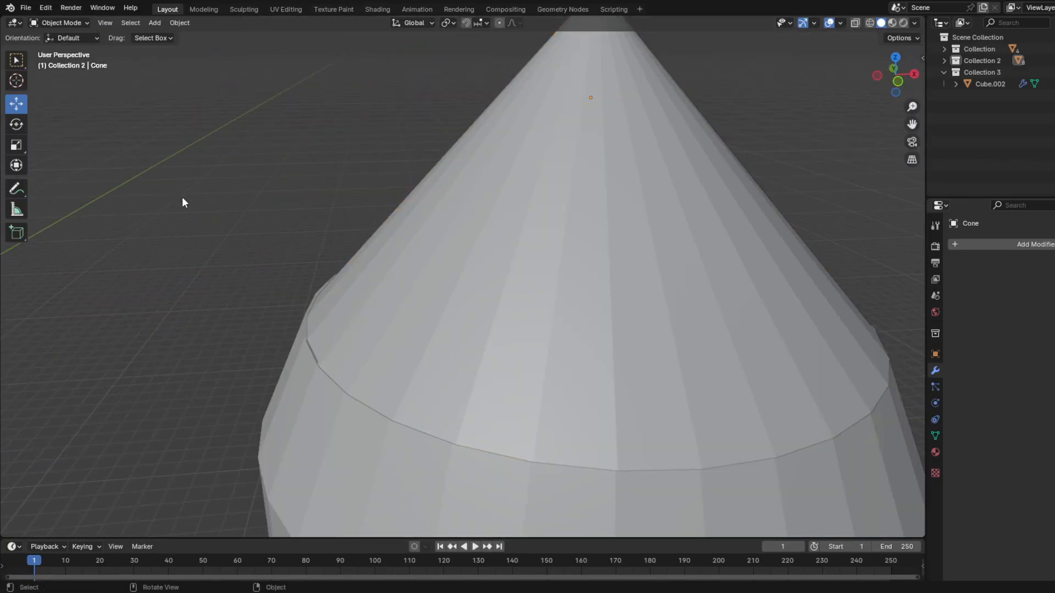
Step: Reopen the cone in Edit Mode and raise its base ring slightly along Z
click(501, 275)
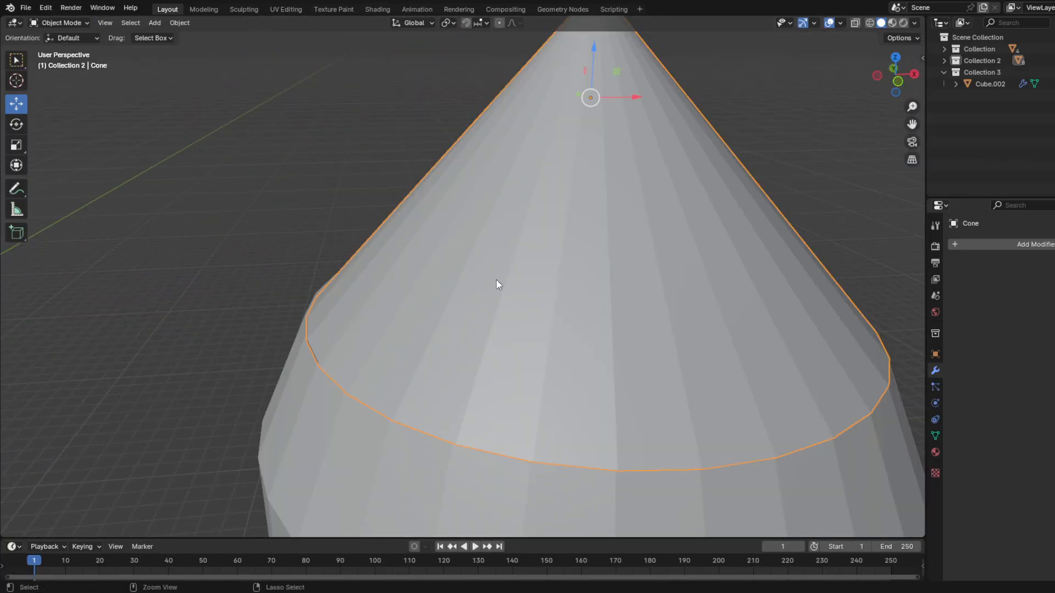
key(Tab)
key(s)
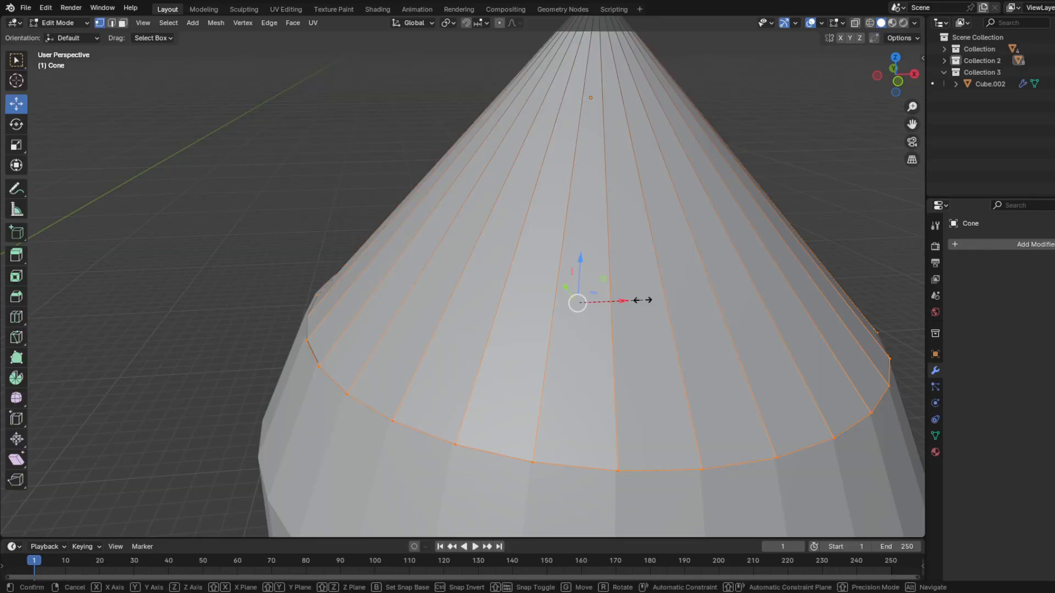
click(642, 301)
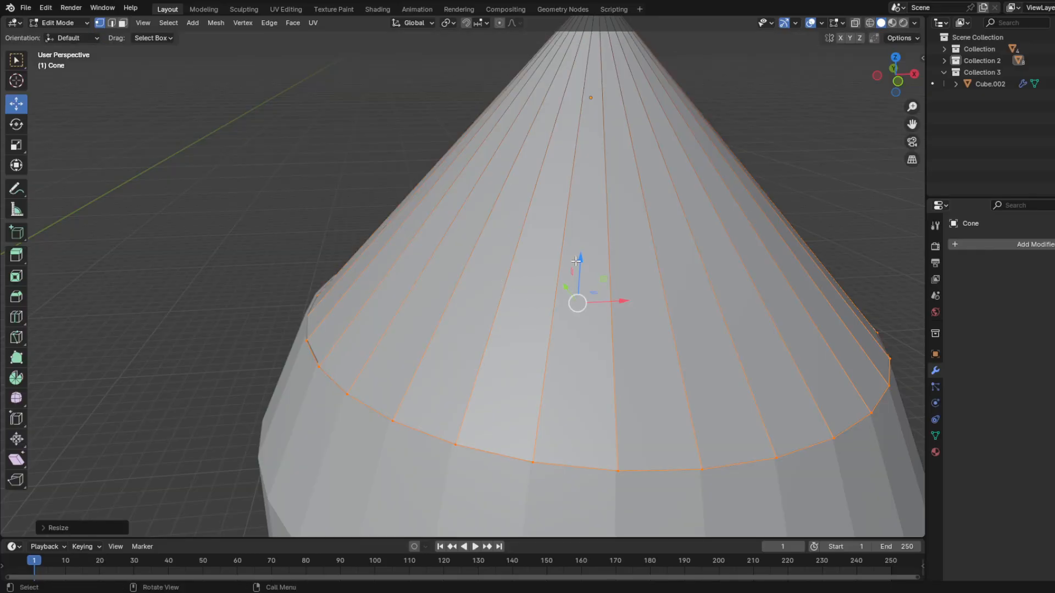
key(g)
key(z)
click(514, 235)
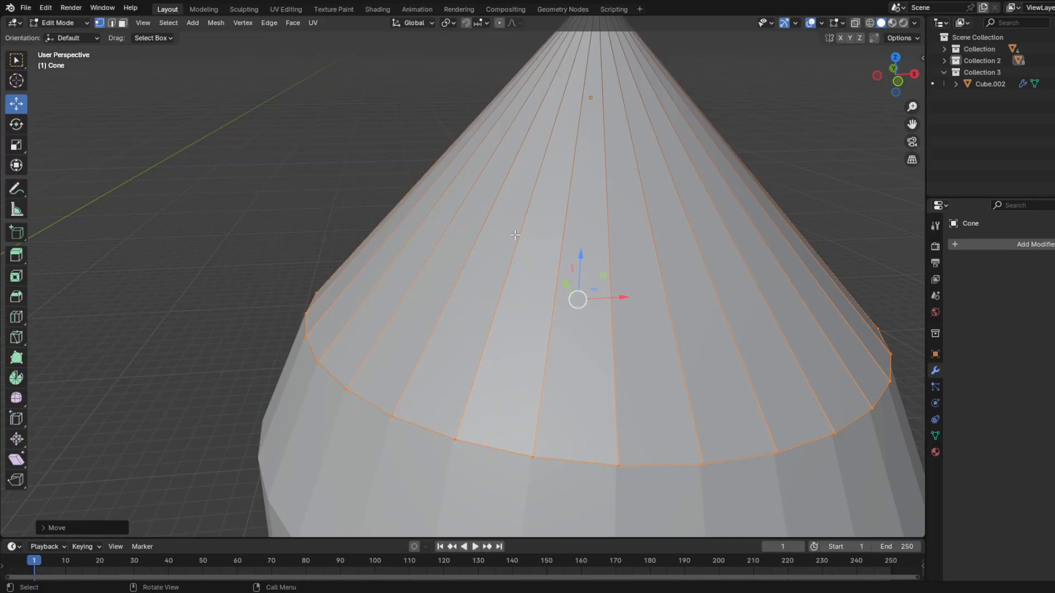
Step: Inspect the seam between the cone and the tower rim, and undo the last raise of the cone's base ring
key(Tab)
scroll(344, 237, up, 8)
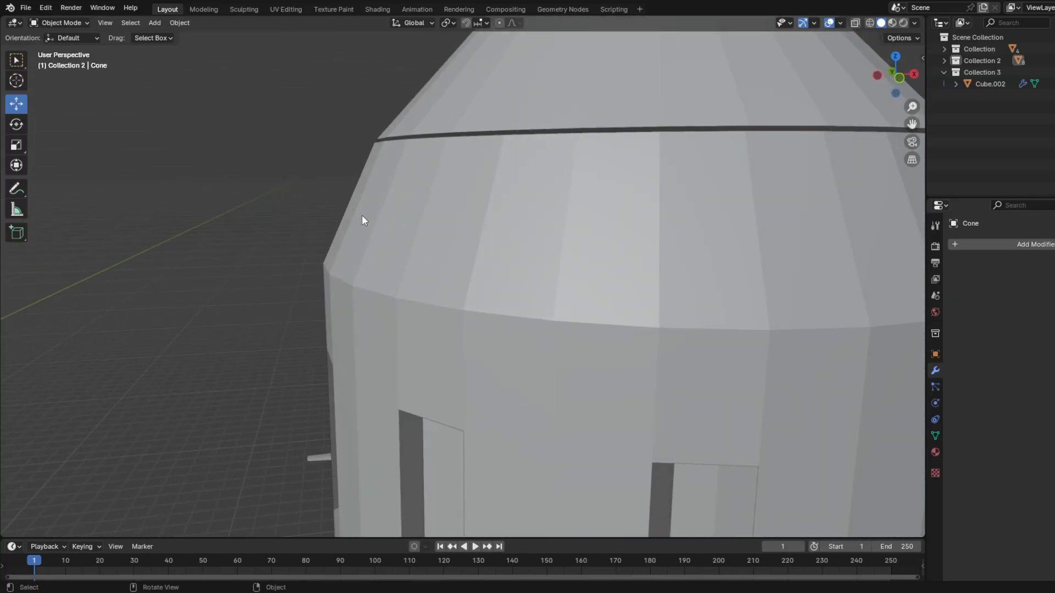
click(479, 104)
middle_drag(480, 104, 466, 121)
key(Tab)
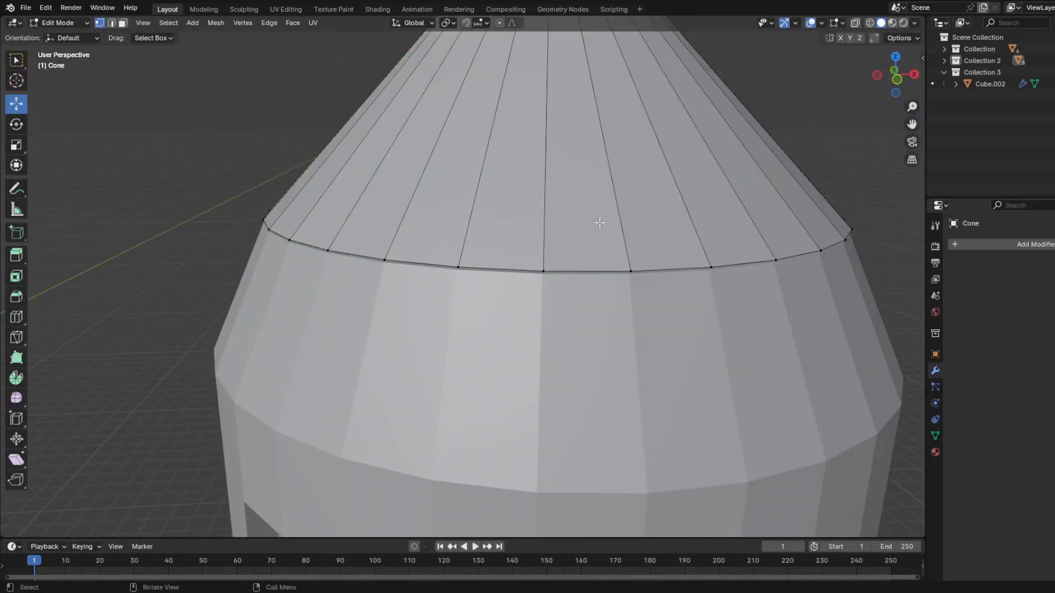
key(ctrl+z)
key(ctrl+z)
key(ctrl+z)
key(ctrl+z)
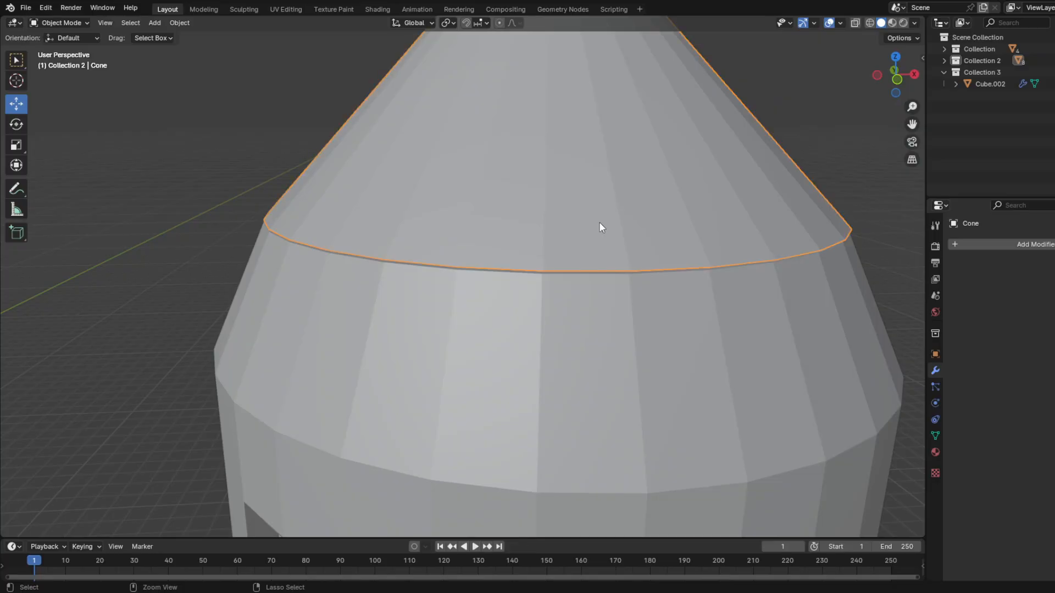
key(ctrl+z)
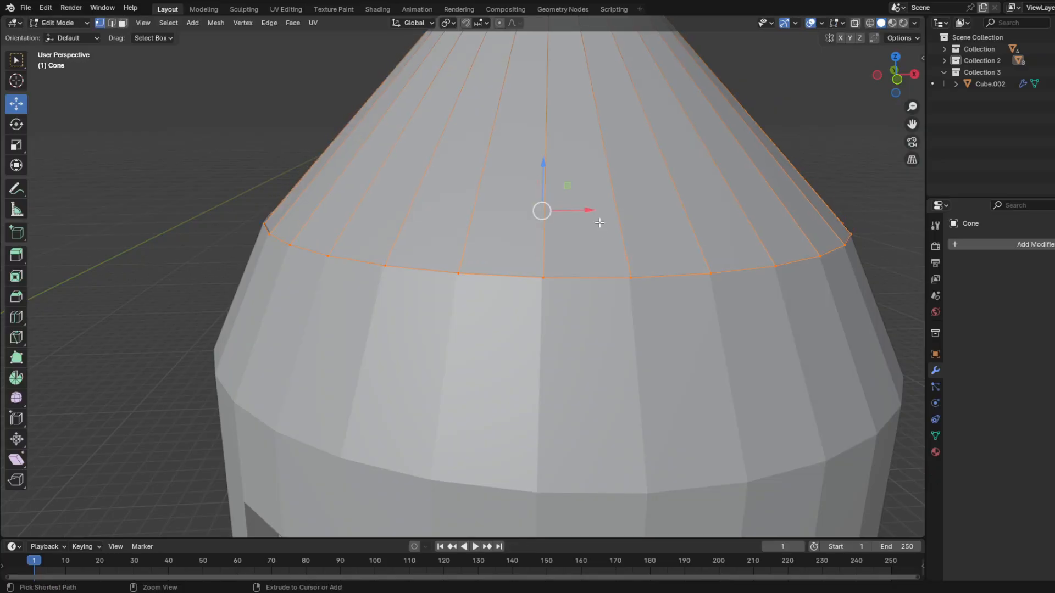
Step: Scale the cone's base ring down slightly, raise it to match the tower rim, and return to Object Mode
key(s)
click(557, 194)
drag(542, 167, 542, 163)
key(s)
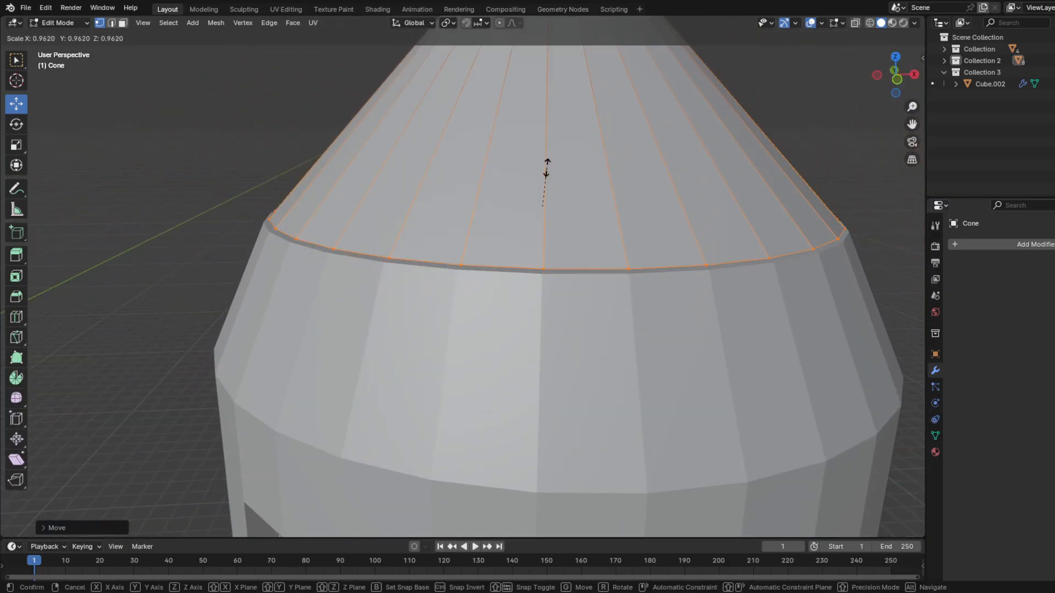
click(547, 166)
drag(544, 161, 544, 157)
scroll(144, 139, up, 5)
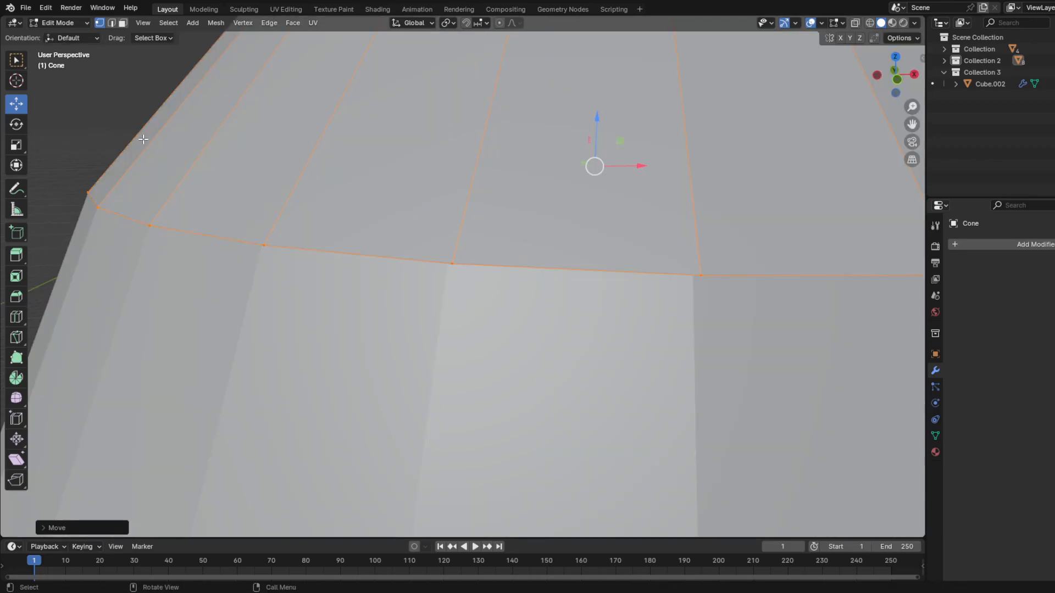
key(Tab)
scroll(52, 108, down, 8)
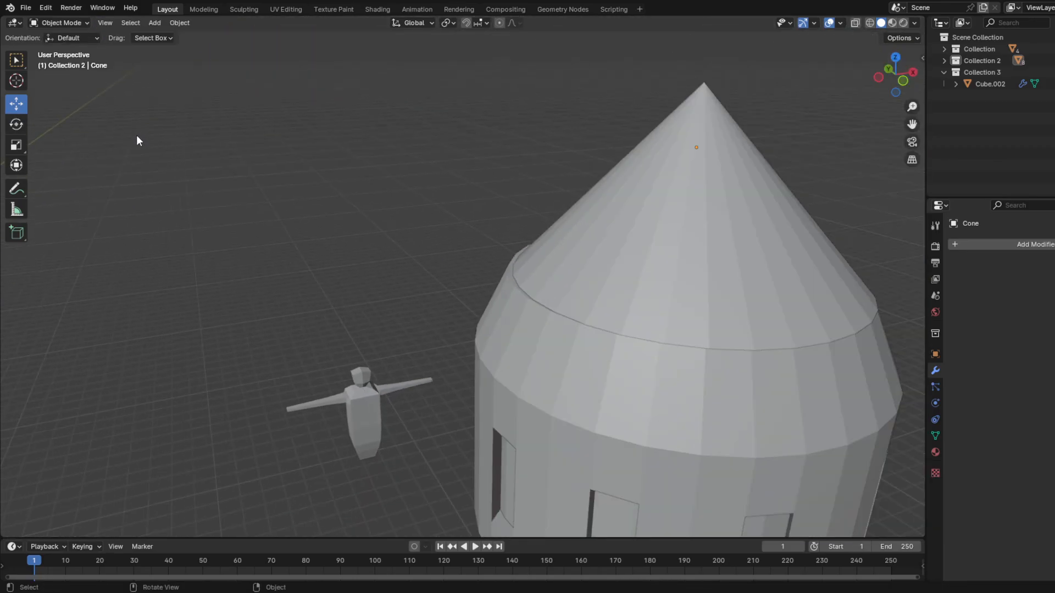
middle_drag(137, 139, 285, 259)
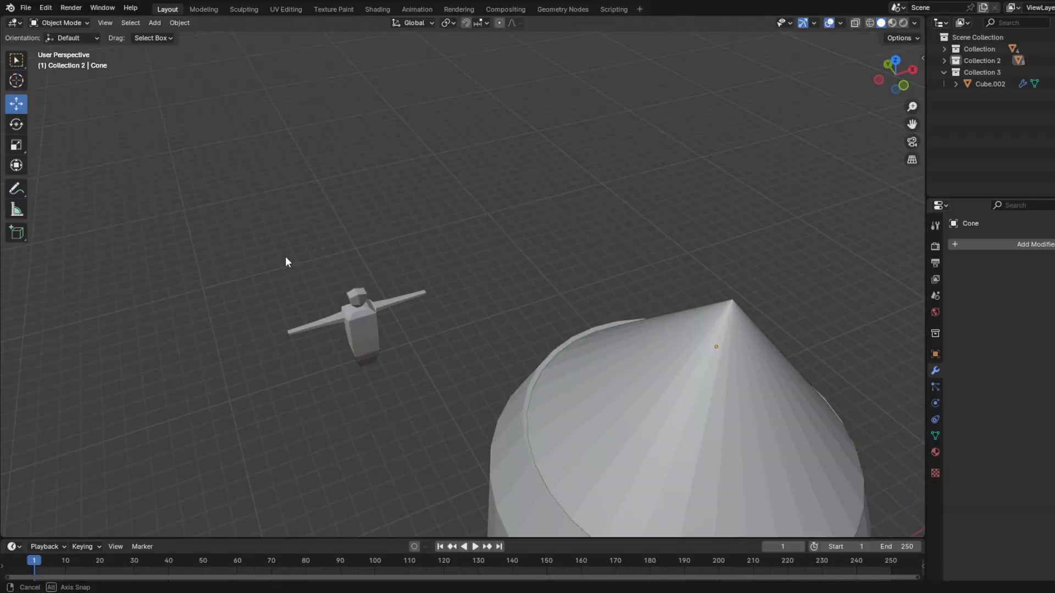
Step: Undo the cone fitting edits back to the tower's open-top mesh in Edit Mode
scroll(284, 256, down, 2)
key(Tab)
key(ctrl+z)
key(ctrl+z)
key(ctrl+z)
key(ctrl+z)
key(ctrl+z)
key(ctrl+z)
key(ctrl+z)
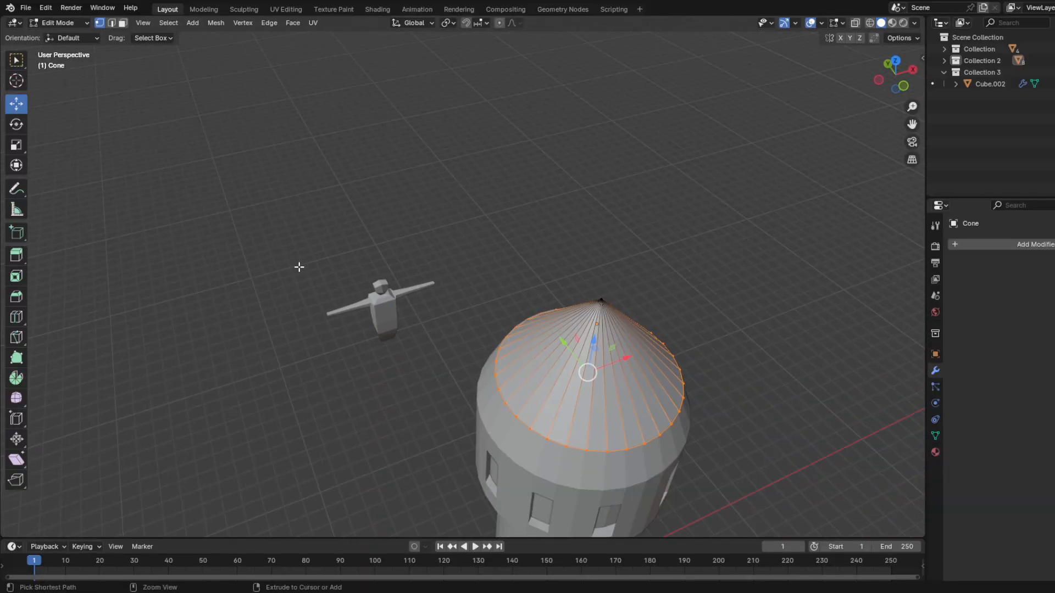
key(ctrl+z)
key(ctrl+z)
key(ctrl+z)
key(ctrl+z)
key(ctrl+z)
key(ctrl+z)
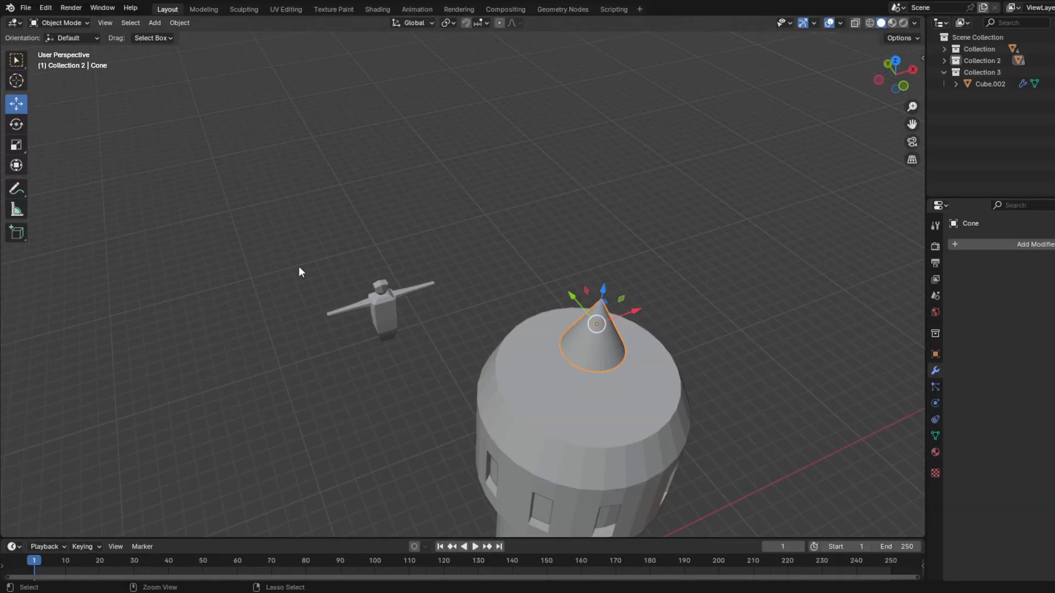
key(ctrl+z)
key(ctrl+z)
key(ctrl+z)
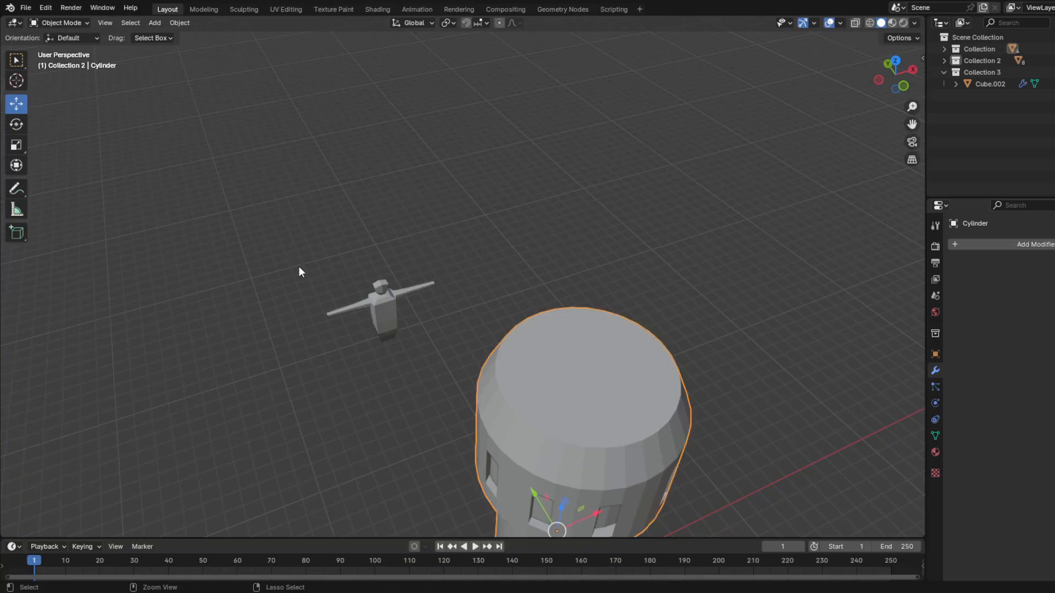
key(ctrl+shift+z)
key(ctrl+shift+z)
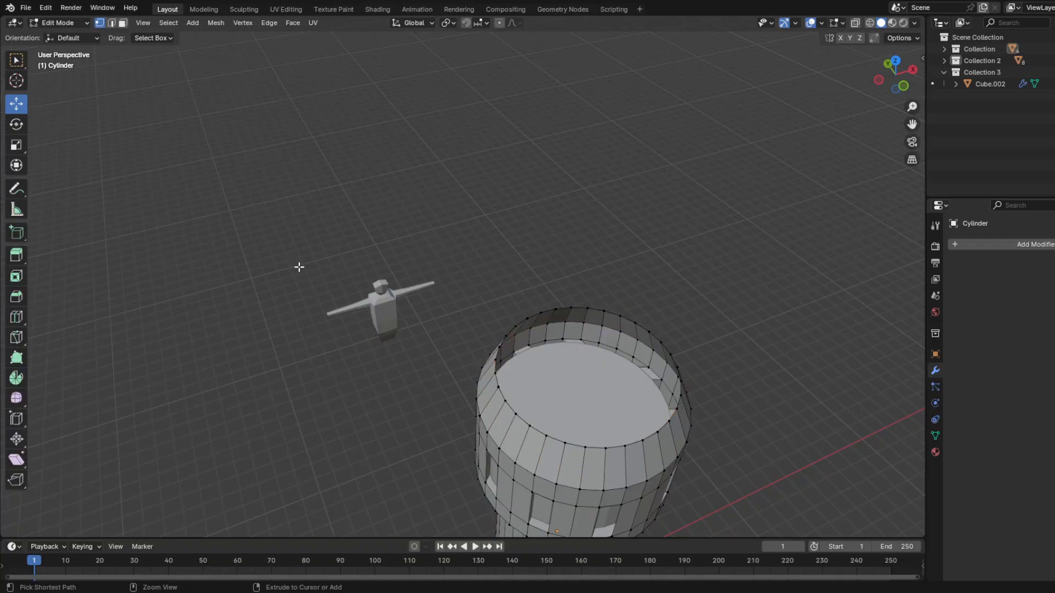
Step: Select the tower's top rim vertices and fill the opening with a face
middle_drag(274, 385, 324, 345)
drag(541, 169, 247, 252)
middle_drag(529, 400, 536, 207)
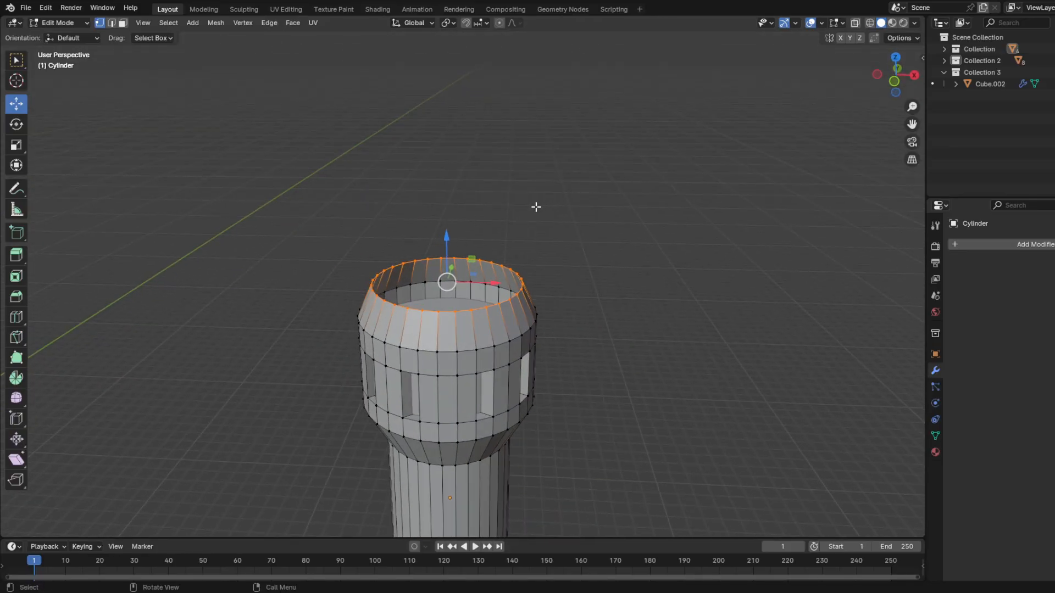
key(f)
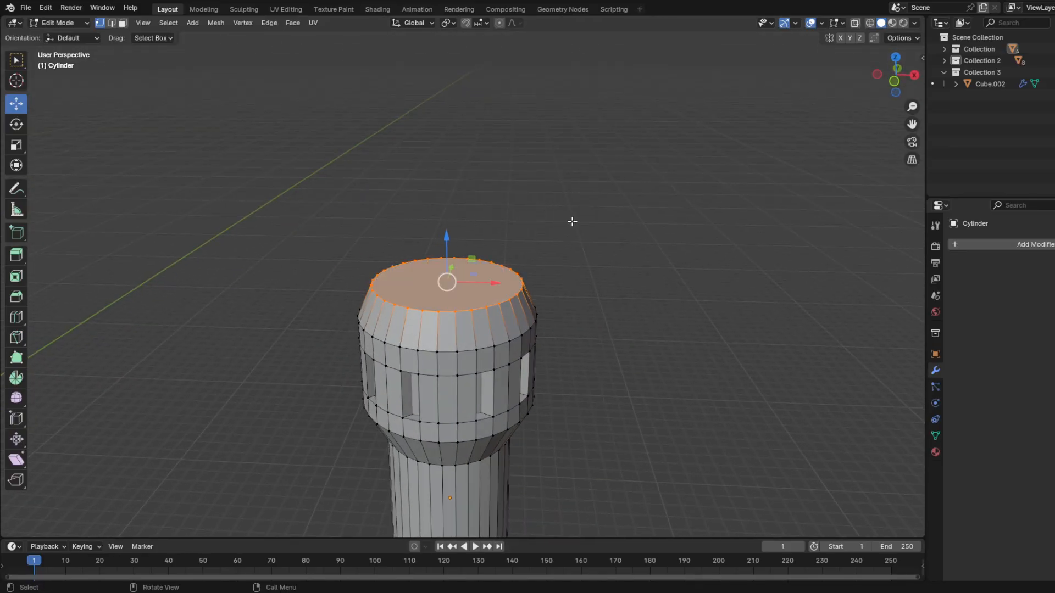
Step: Extrude the tower's top face upward and scale it down into a tapered roof section
key(e)
click(608, 174)
key(s)
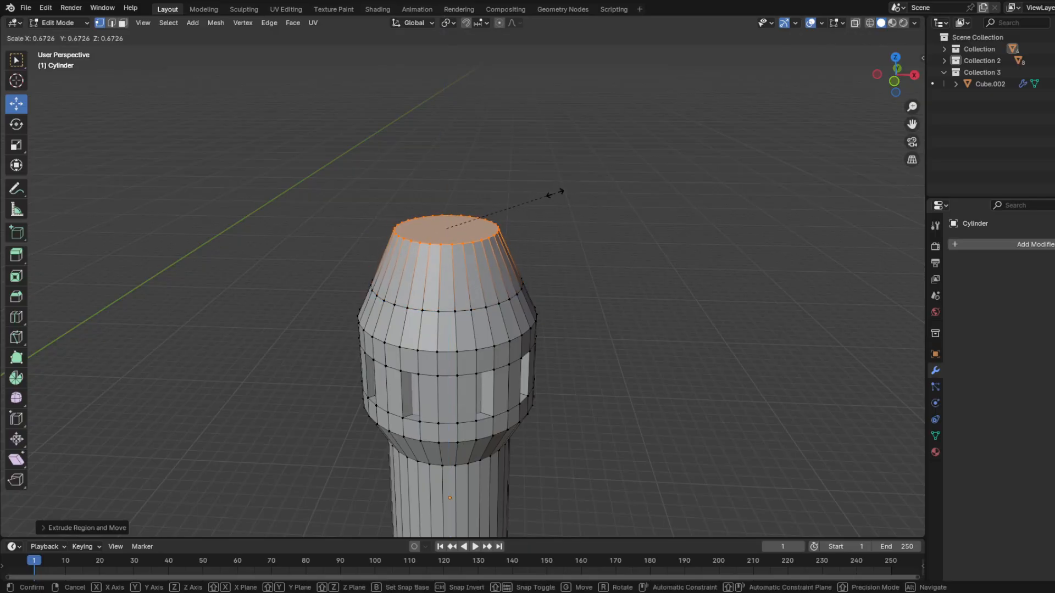
click(530, 200)
mouse_move(530, 200)
middle_down()
mouse_move(538, 216)
mouse_move(522, 148)
mouse_move(533, 205)
mouse_move(497, 212)
mouse_move(523, 205)
middle_up()
Step: Try to extrude the top face about 2.16 m and shrink it to a tip, and undo both operations
key(e)
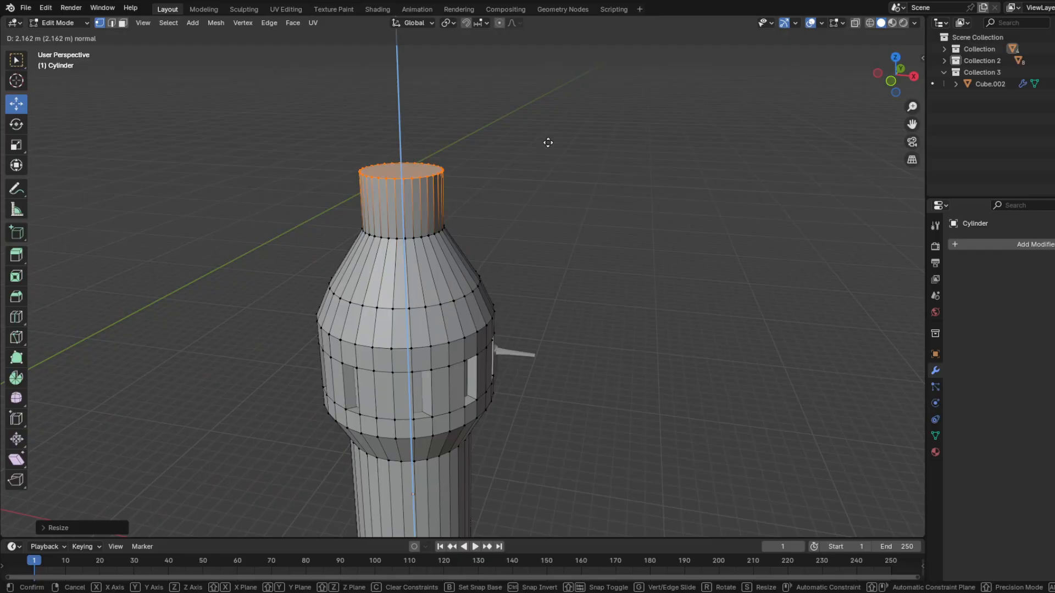
click(549, 142)
key(s)
click(448, 149)
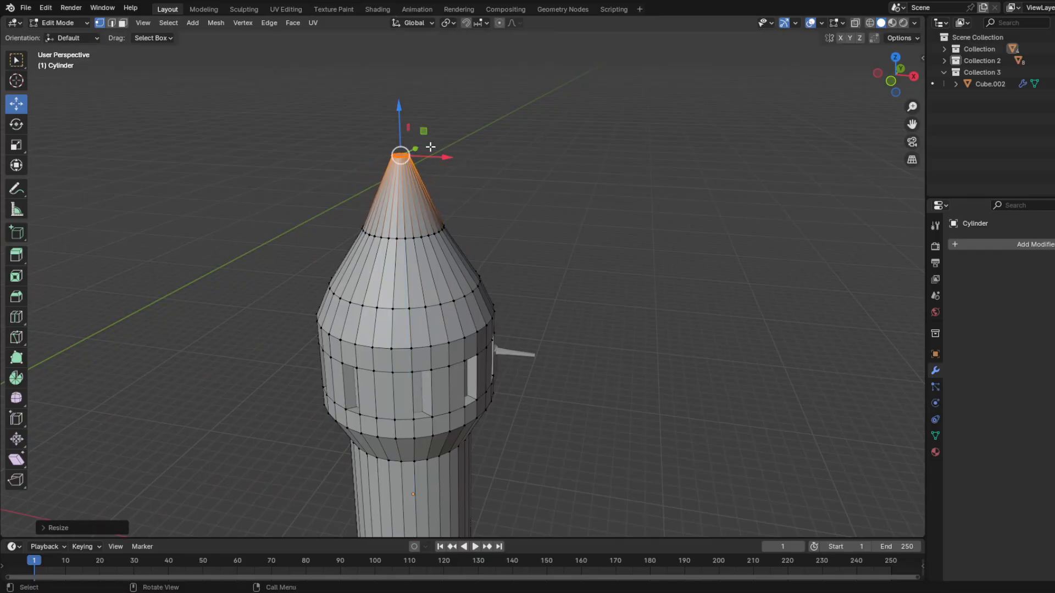
key(ctrl+z)
key(ctrl+z)
Step: Widen the top face slightly, extrude it higher, and scale it down to a narrow roof tip
key(s)
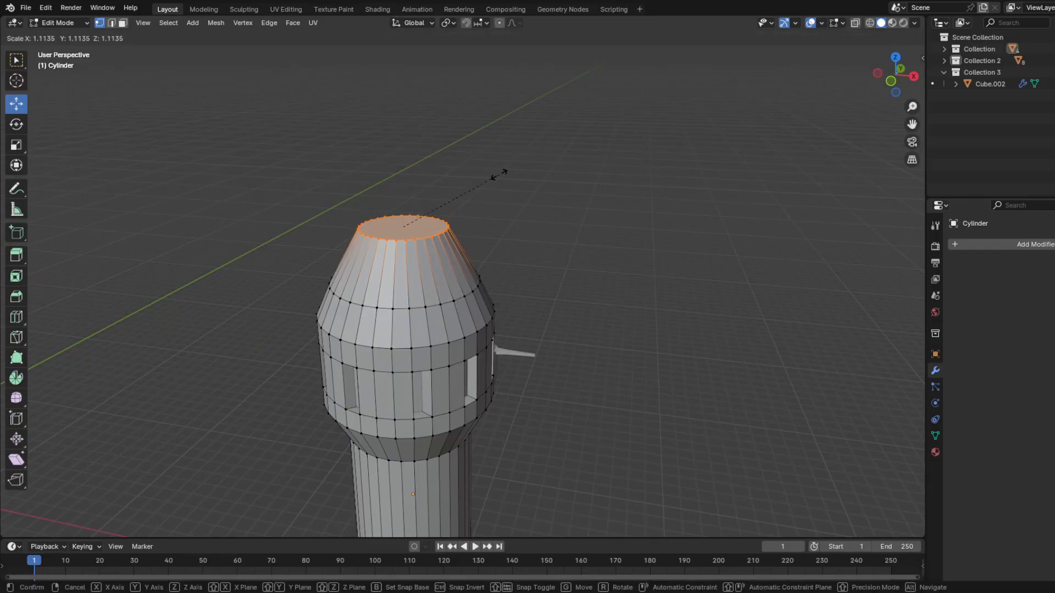
click(511, 181)
key(e)
click(545, 132)
key(s)
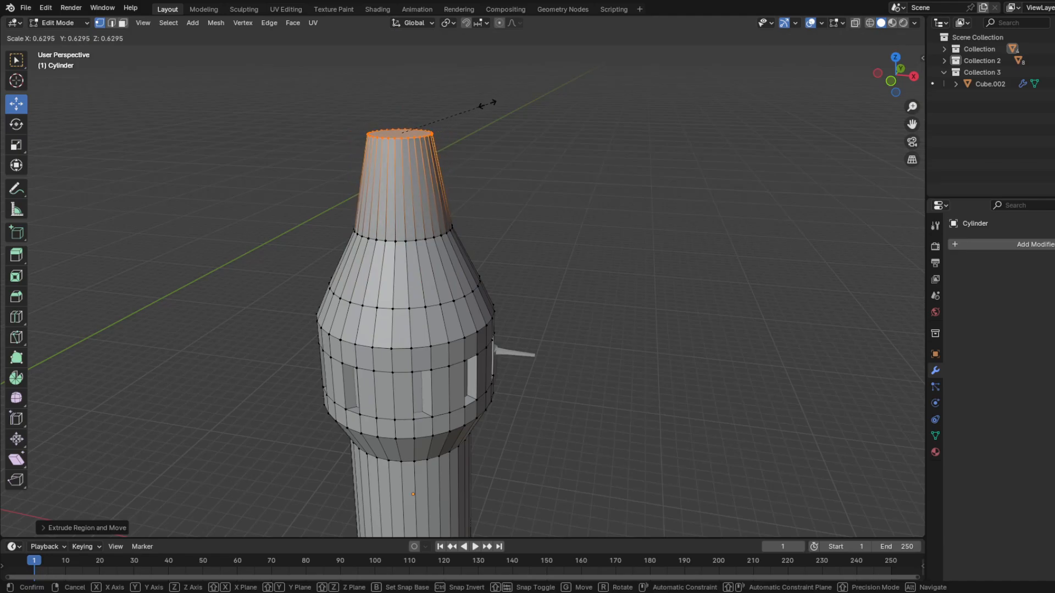
click(432, 115)
Step: Scale the roof tip down further toward a point and return to Object Mode
middle_drag(448, 110, 470, 143)
scroll(468, 144, up, 3)
key(s)
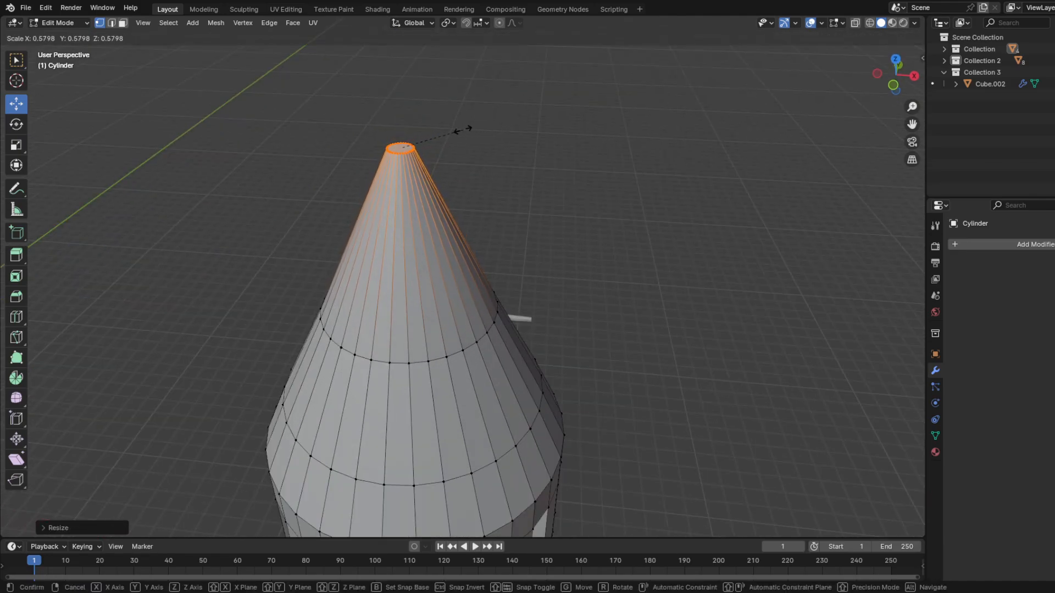
click(443, 132)
key(Tab)
scroll(577, 324, down, 4)
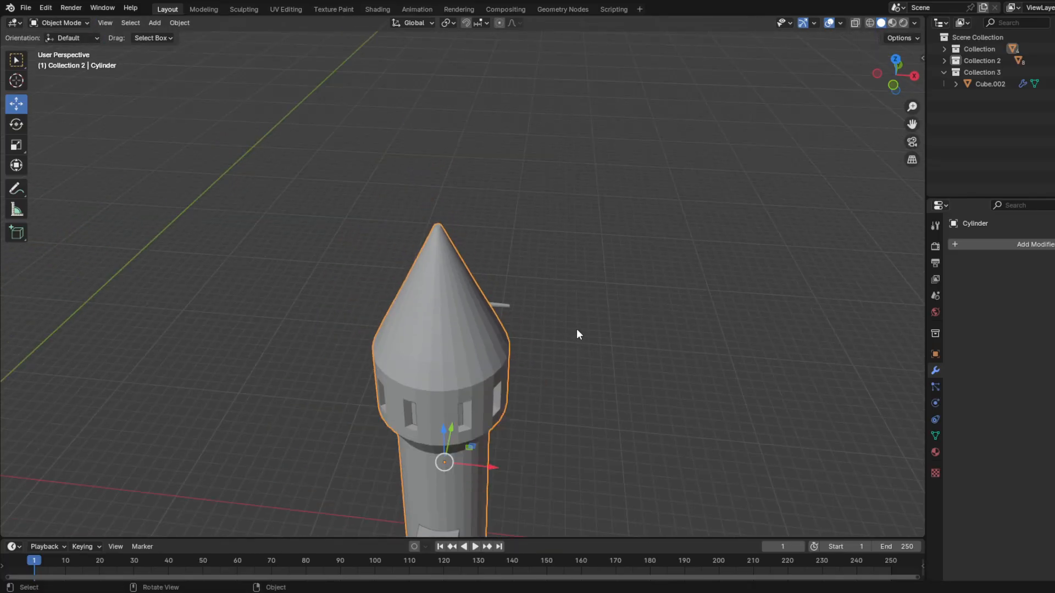
Step: Delete the leftover cone standing between the two towers
scroll(606, 292, down, 2)
middle_drag(576, 330, 388, 361)
click(606, 292)
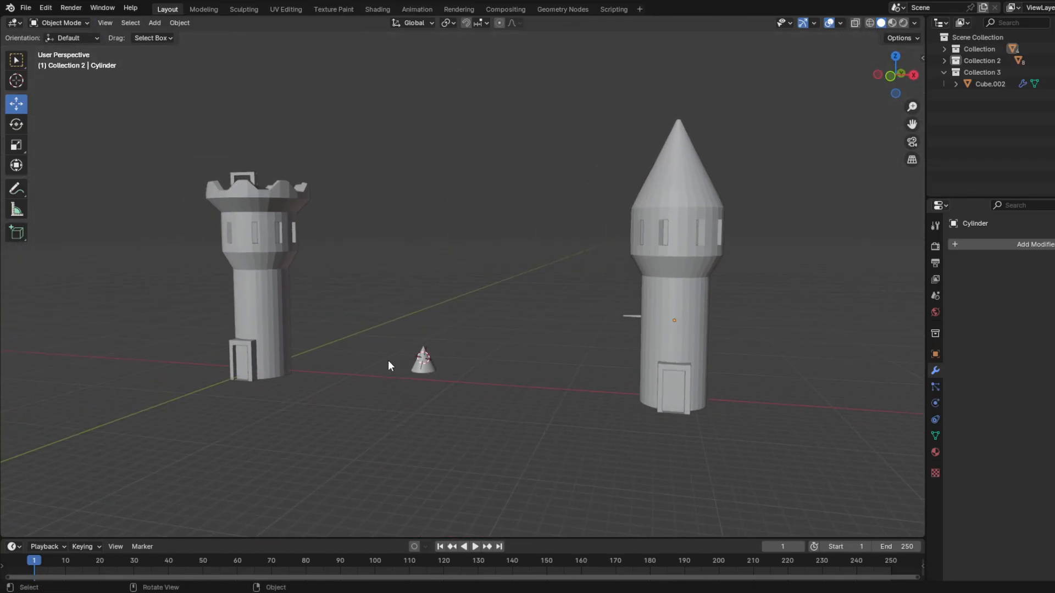
key(Delete)
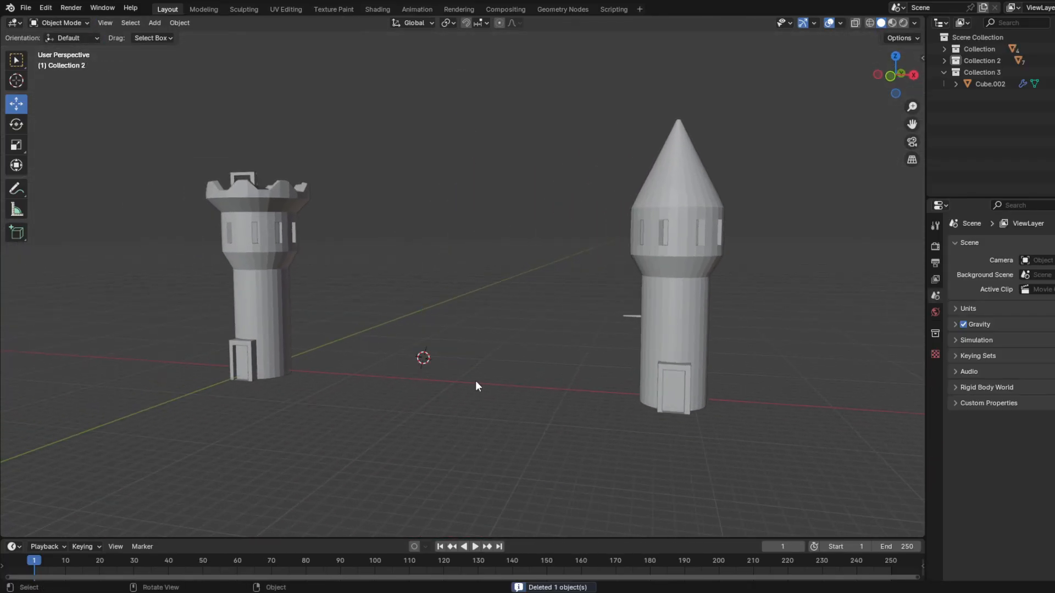
middle_drag(422, 342, 556, 368)
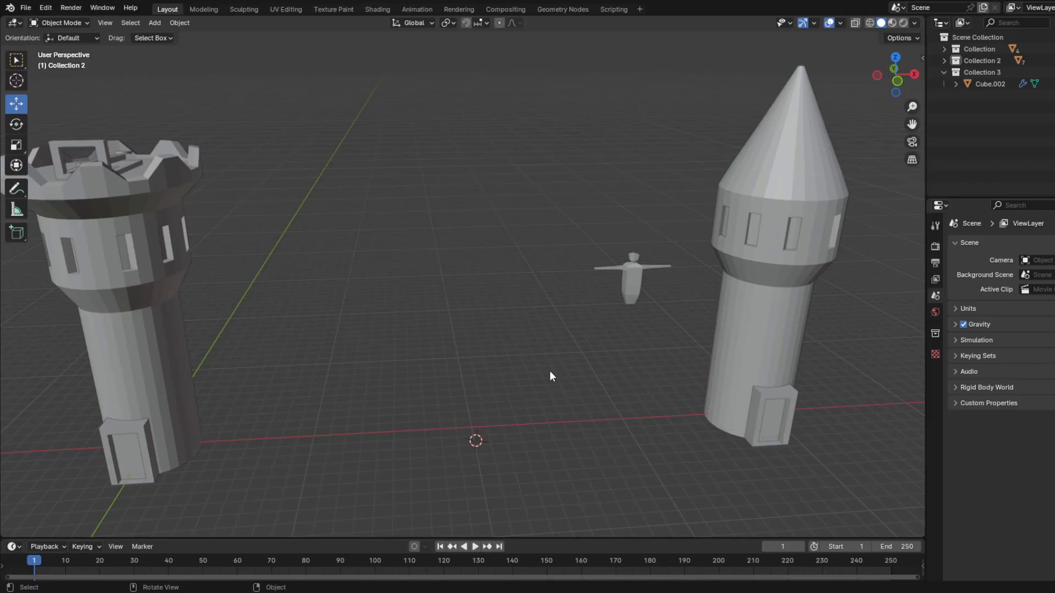
key(shift+a)
mouse_move(534, 370)
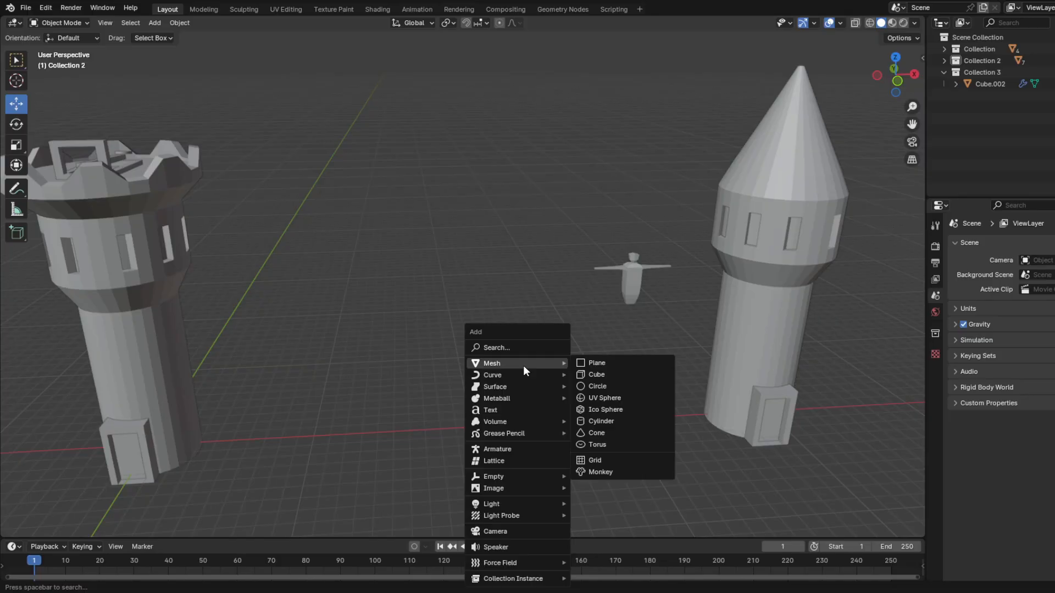
click(638, 386)
scroll(557, 423, down, 2)
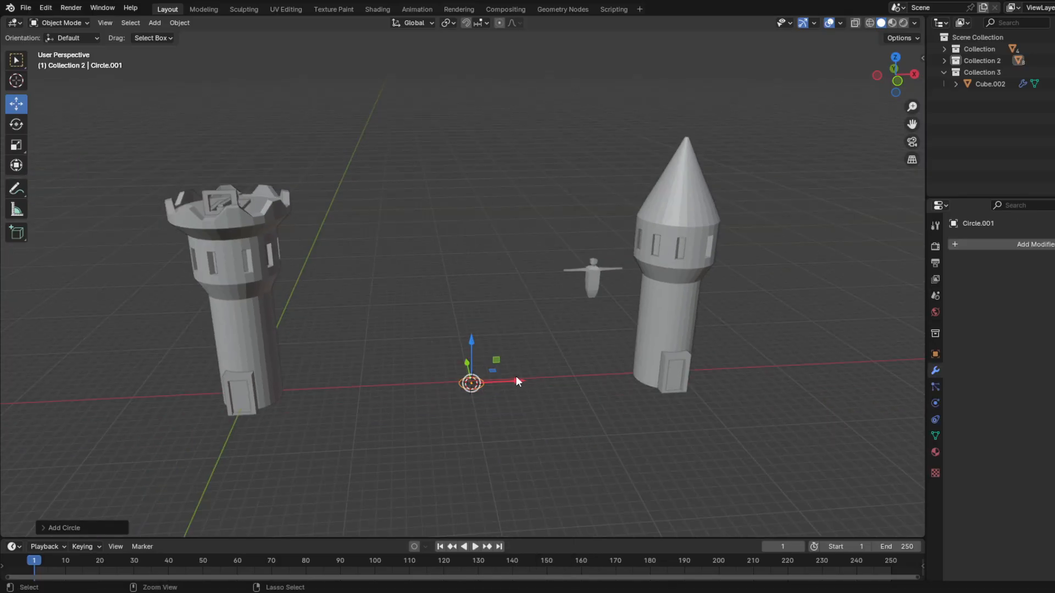
key(Delete)
Step: Add a cube mesh at the 3D cursor between the towers and open it in Edit Mode
key(shift+a)
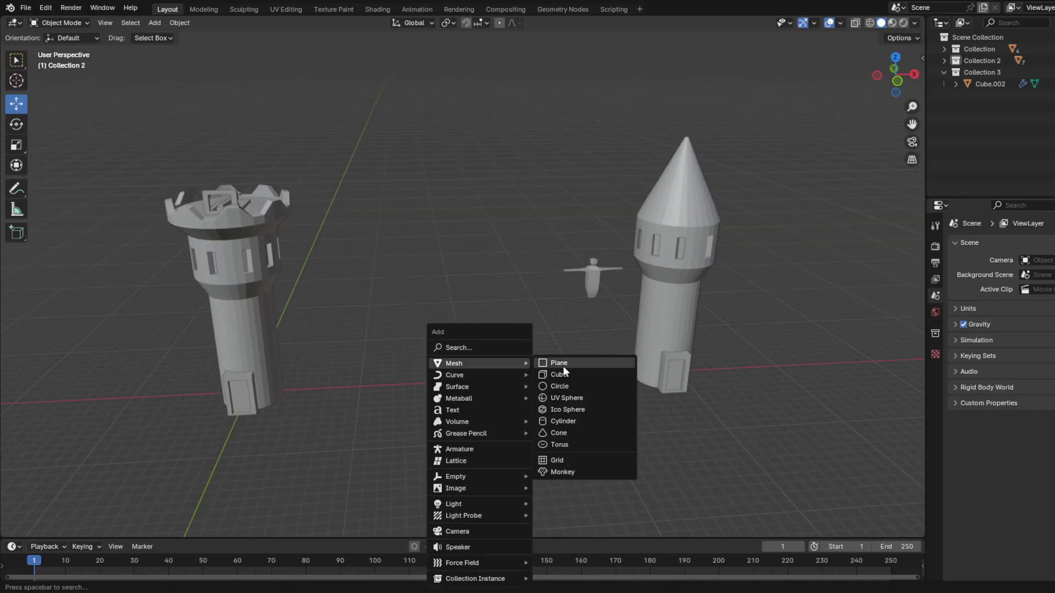
click(566, 374)
scroll(566, 434, up, 3)
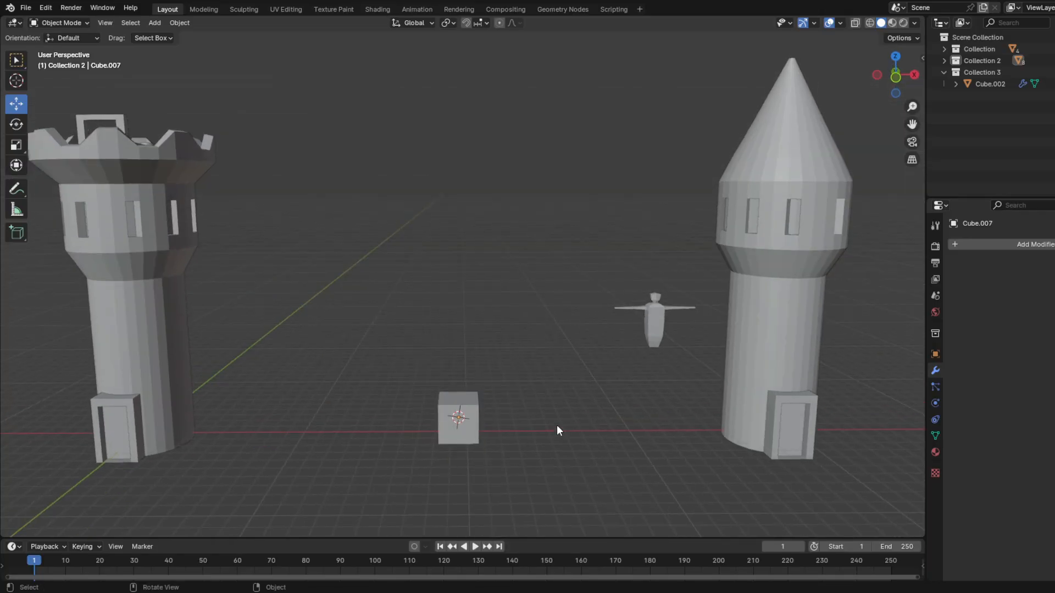
shift+middle_drag(556, 430, 557, 368)
scroll(465, 387, up, 4)
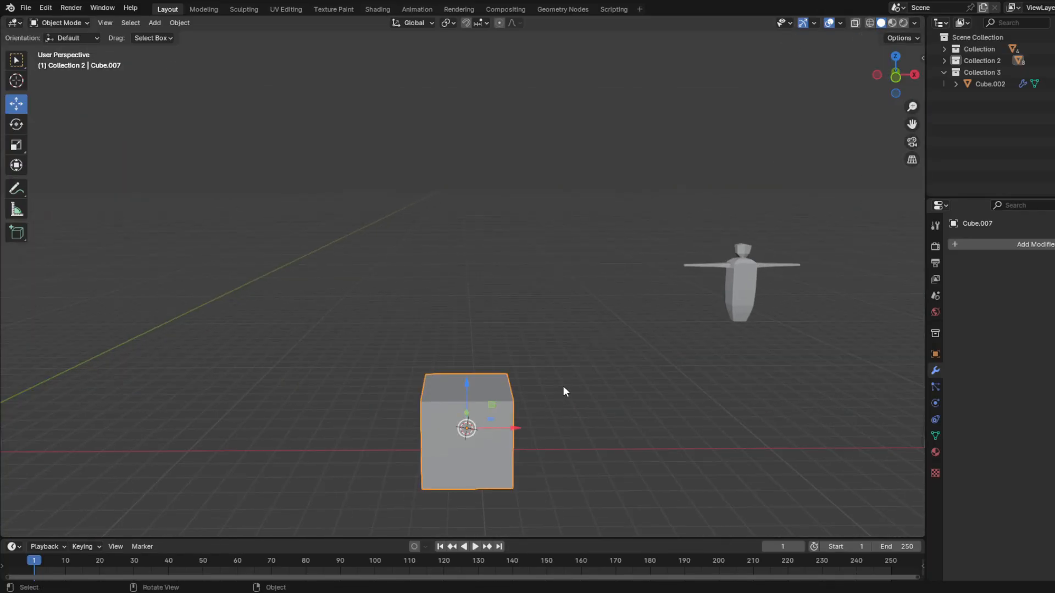
key(Tab)
Step: Raise the cube's top face along Z to make a taller block
drag(563, 318, 401, 430)
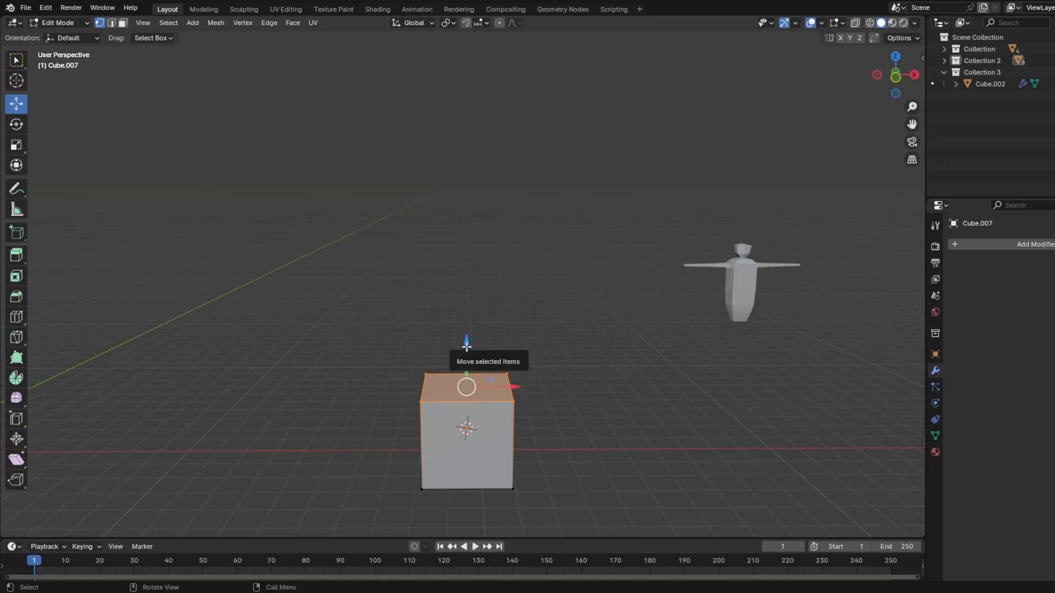
drag(467, 347, 467, 266)
middle_drag(577, 365, 556, 357)
click(557, 357)
Step: Select the vertices on the block's positive X side and move them outward along X to widen it
drag(508, 485, 378, 407)
shift+drag(509, 224, 358, 323)
middle_drag(358, 323, 428, 326)
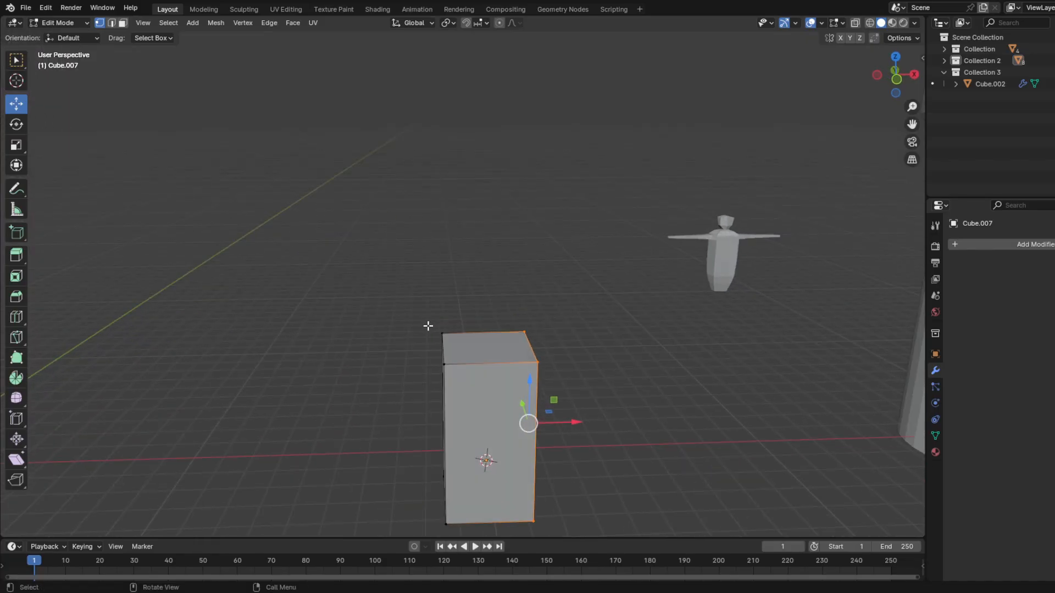
mouse_move(577, 422)
mouse_down()
mouse_move(541, 428)
mouse_move(615, 424)
mouse_move(594, 416)
mouse_up()
click(603, 385)
key(ctrl+z)
ctrl+middle_drag(607, 387, 605, 371)
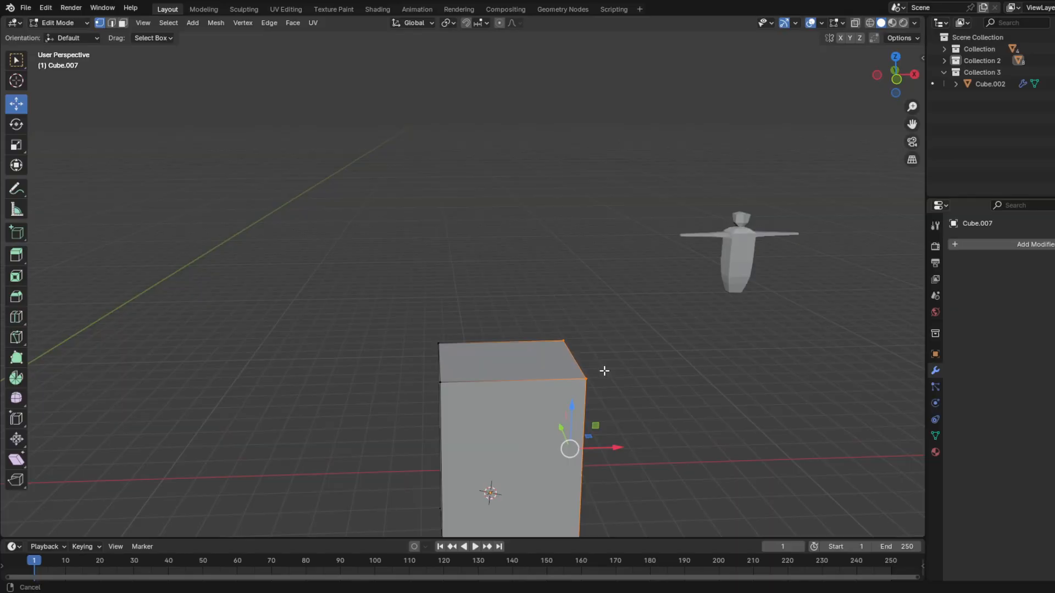
Step: Select the block's top vertices and lower them along Z until it becomes a thin slab
drag(609, 297, 388, 417)
middle_drag(389, 417, 460, 189)
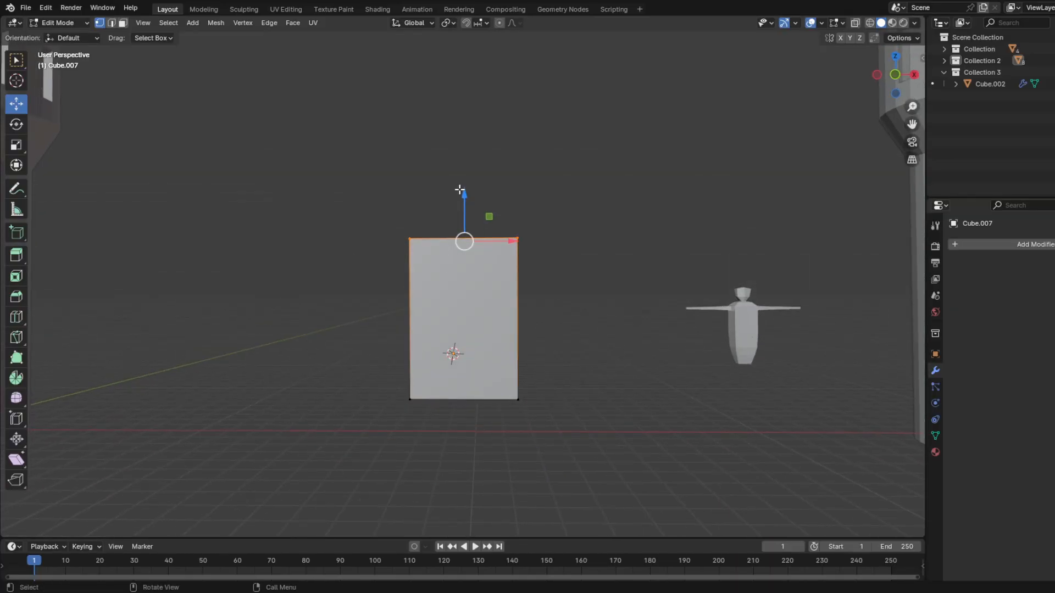
drag(460, 190, 451, 352)
click(578, 382)
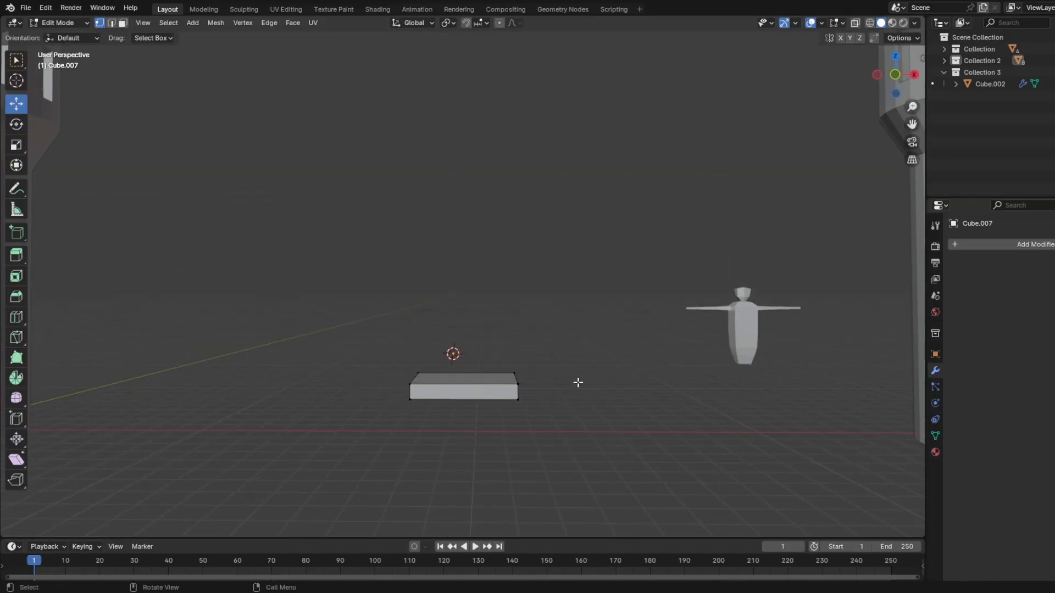
middle_drag(578, 382, 563, 252)
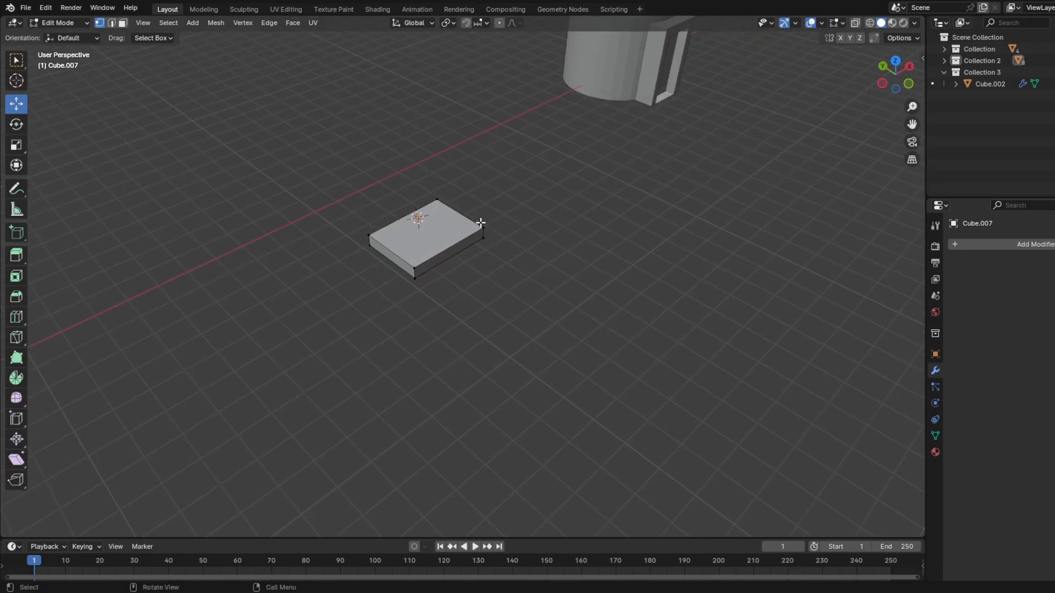
Step: Try reshaping the slab by moving its side vertices along Y, first widening it and then narrowing it to a bar
middle_drag(459, 276, 493, 275)
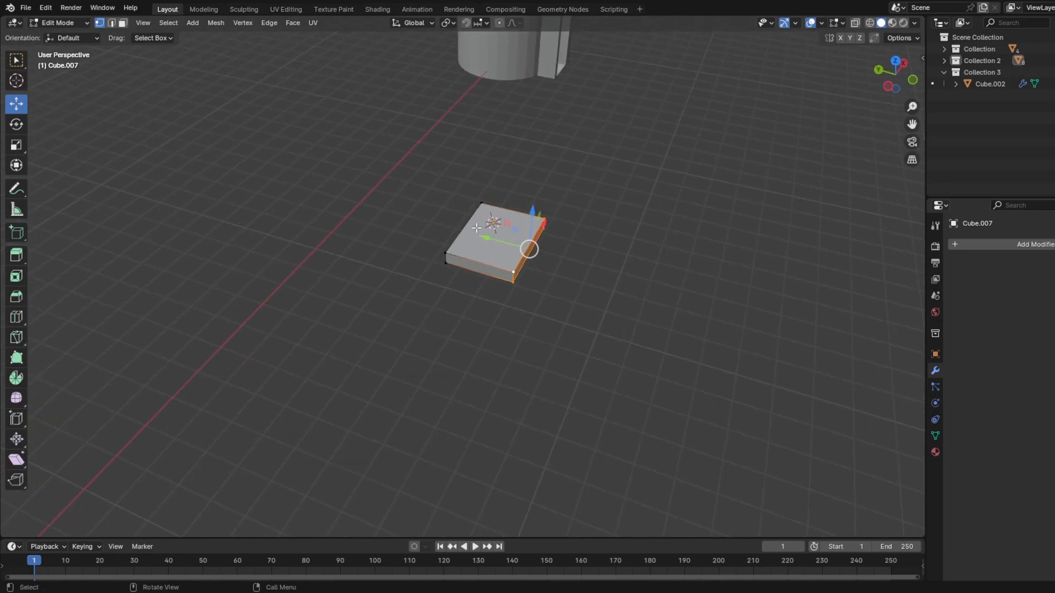
drag(482, 236, 543, 257)
drag(606, 313, 560, 285)
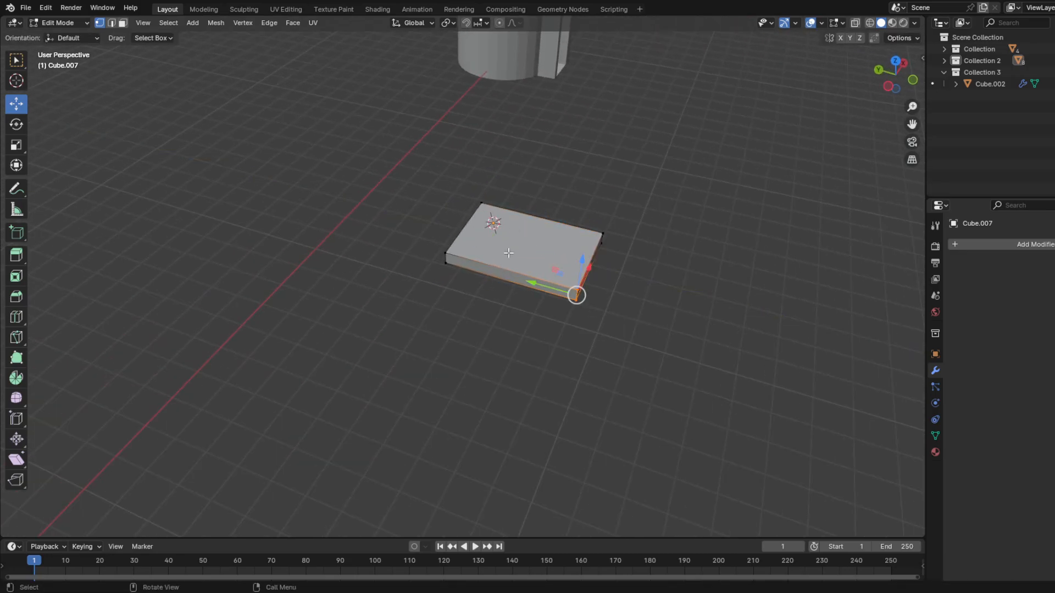
shift+drag(483, 249, 428, 286)
middle_drag(534, 299, 596, 172)
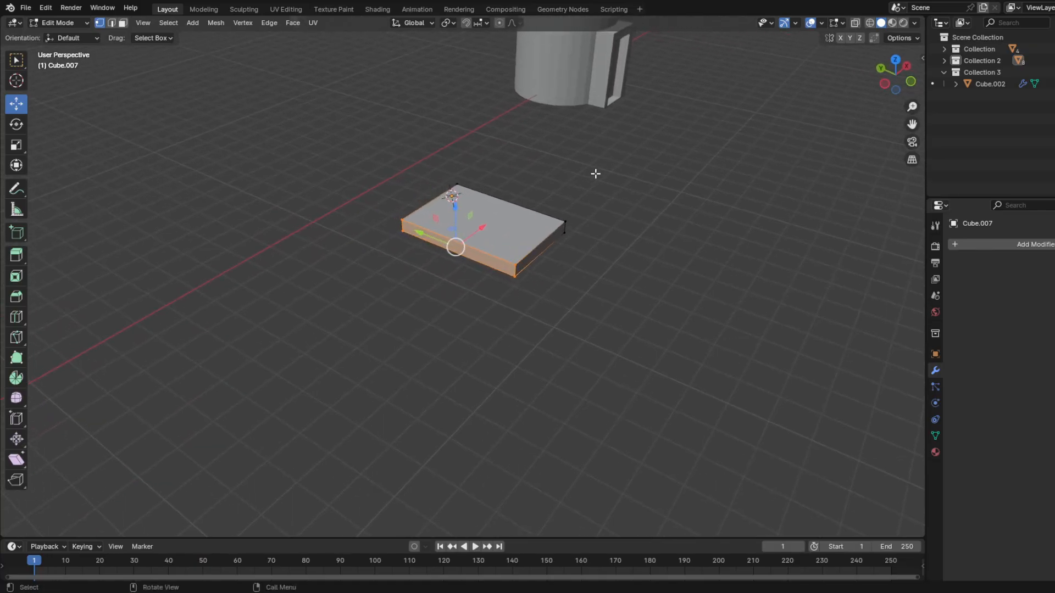
drag(596, 172, 493, 302)
middle_drag(492, 301, 585, 207)
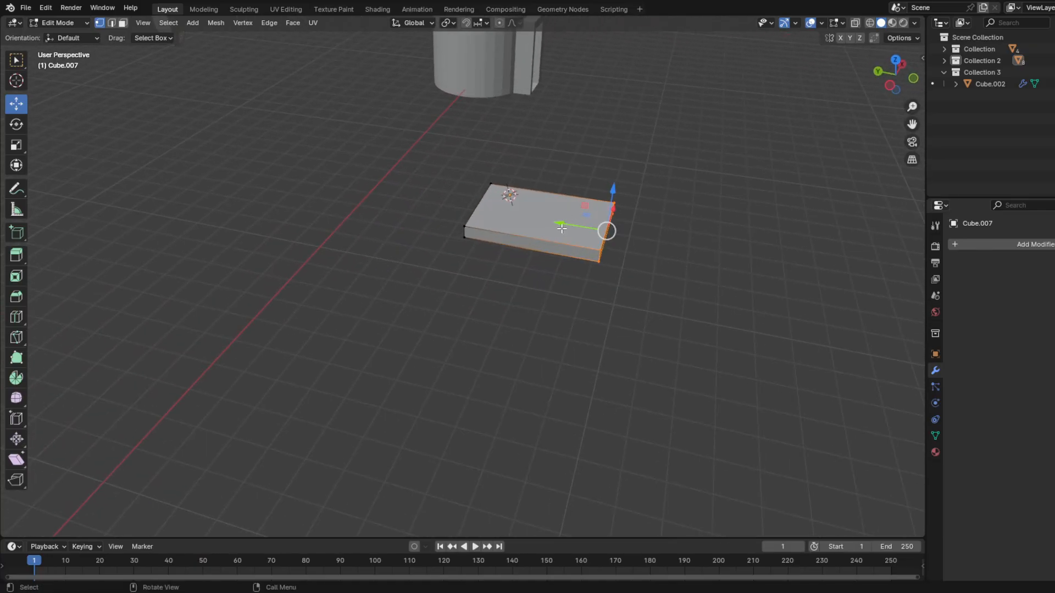
drag(561, 228, 451, 192)
middle_drag(508, 233, 558, 250)
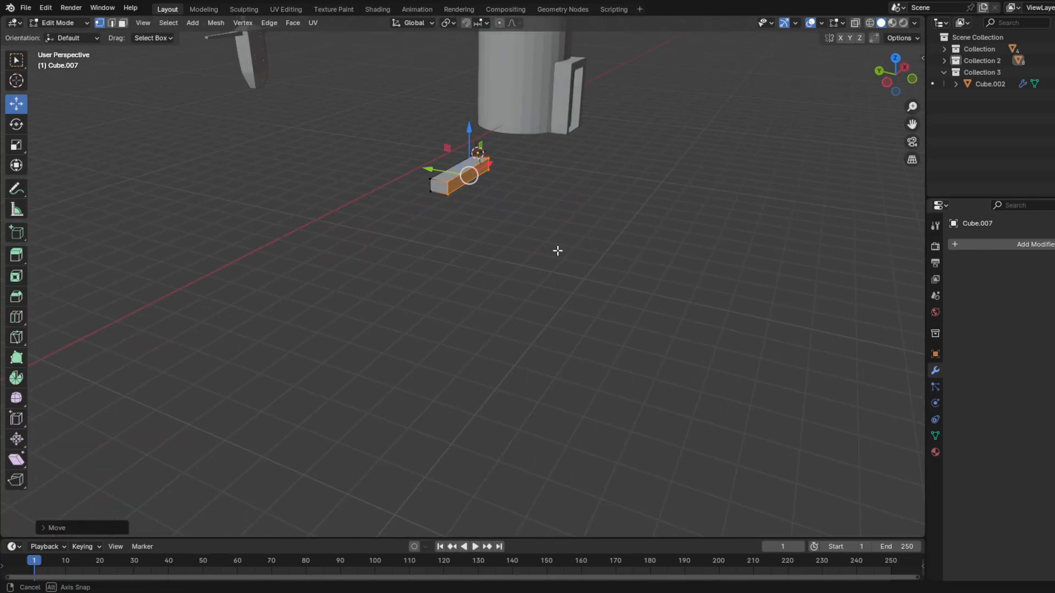
Step: Undo the recent vertex moves on the slab
scroll(557, 219, up, 2)
middle_drag(556, 176, 523, 203)
key(ctrl+z)
key(ctrl+z)
key(ctrl+z)
key(ctrl+z)
key(ctrl+z)
key(ctrl+z)
key(ctrl+z)
key(ctrl+z)
key(ctrl+z)
key(ctrl+z)
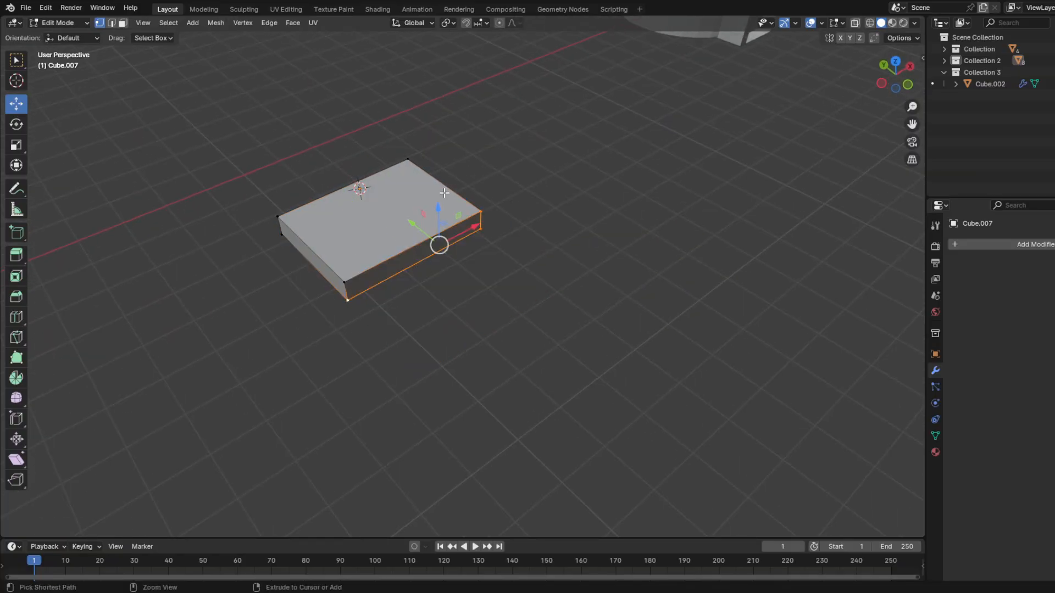
Step: Delete the slab object and add a new cube mesh at the 3D cursor
click(382, 235)
key(Delete)
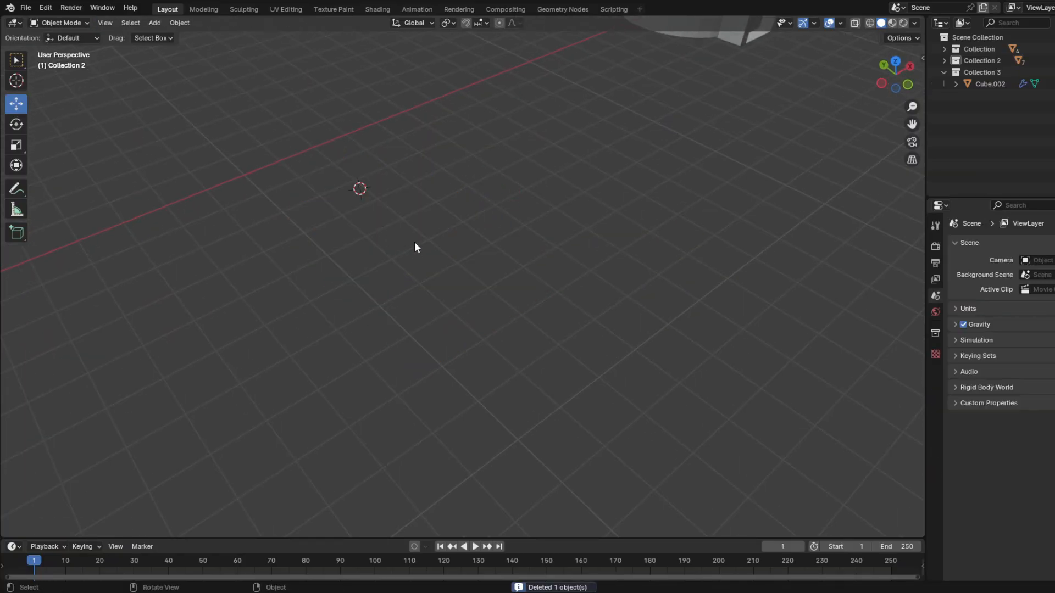
key(shift+a)
click(480, 256)
scroll(495, 258, down, 4)
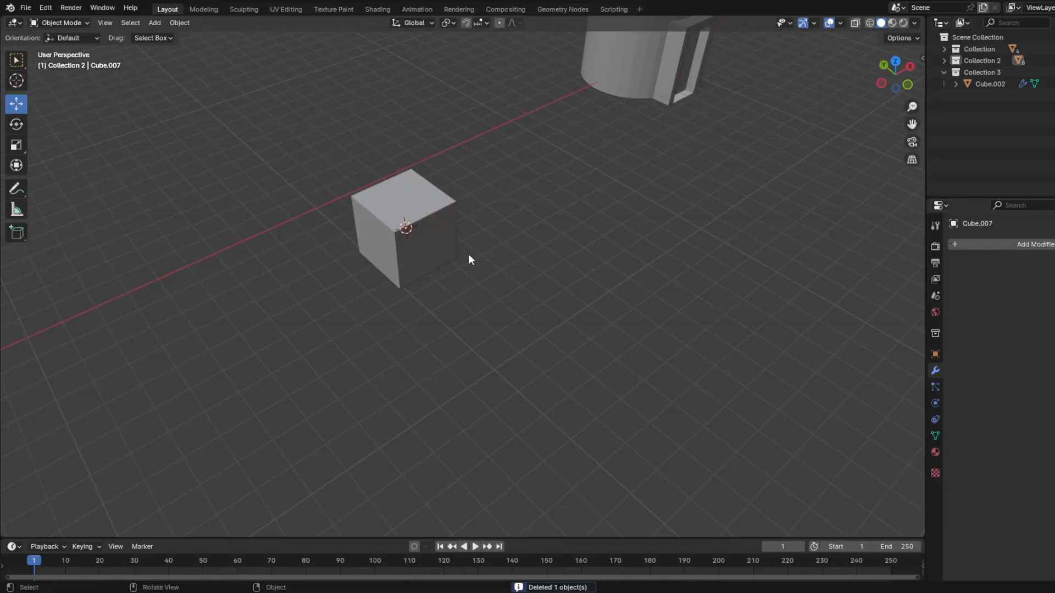
middle_drag(468, 254, 570, 308)
Step: In Edit Mode, select the cube's positive X side vertices and move them inward along X to narrow it
key(Tab)
scroll(566, 237, up, 3)
middle_drag(566, 219, 550, 234)
drag(534, 148, 401, 357)
middle_drag(402, 356, 510, 287)
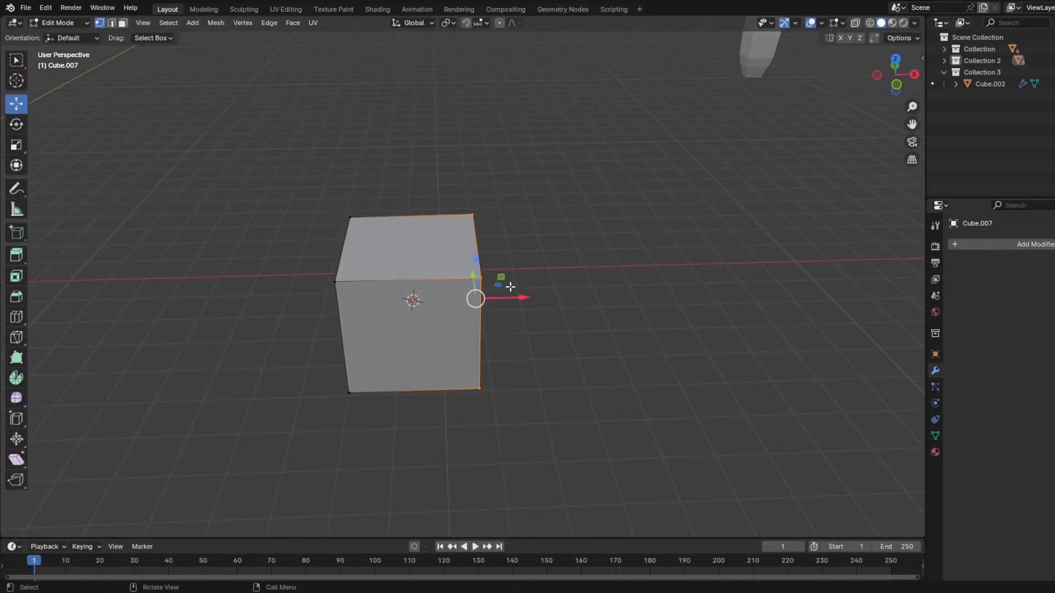
drag(521, 295, 449, 300)
Step: Select the vertices on one Y side of the block and move them inward to reduce its depth
drag(436, 394, 343, 342)
shift+click(336, 281)
shift+click(398, 281)
middle_drag(403, 292, 444, 306)
drag(490, 314, 490, 313)
drag(626, 336, 531, 381)
shift+drag(615, 422, 521, 463)
drag(542, 370, 510, 313)
Step: Select the block's negative Y side vertices and adjust them along Y to give it a roughly square cross-section
drag(468, 261, 544, 333)
click(463, 358)
key(ctrl+z)
drag(599, 452, 508, 384)
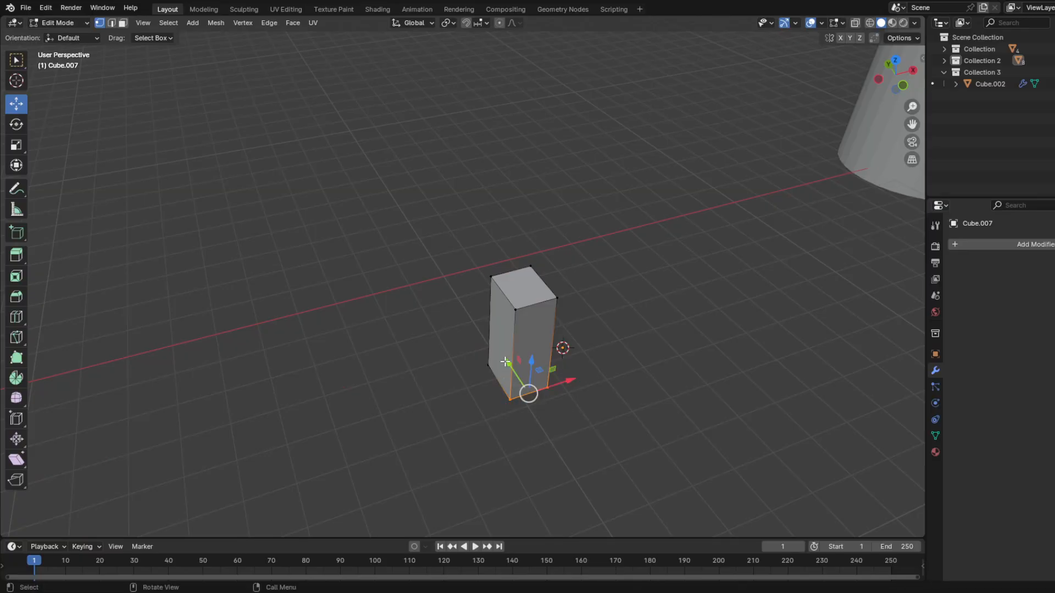
shift+click(518, 312)
drag(517, 330, 513, 325)
Step: Select the block's bottom vertices and lower them along Z to stretch it into a tall post, then leave Edit Mode
key(Tab)
middle_drag(467, 422, 457, 372)
key(Tab)
middle_drag(509, 240, 499, 207)
drag(496, 226, 465, 170)
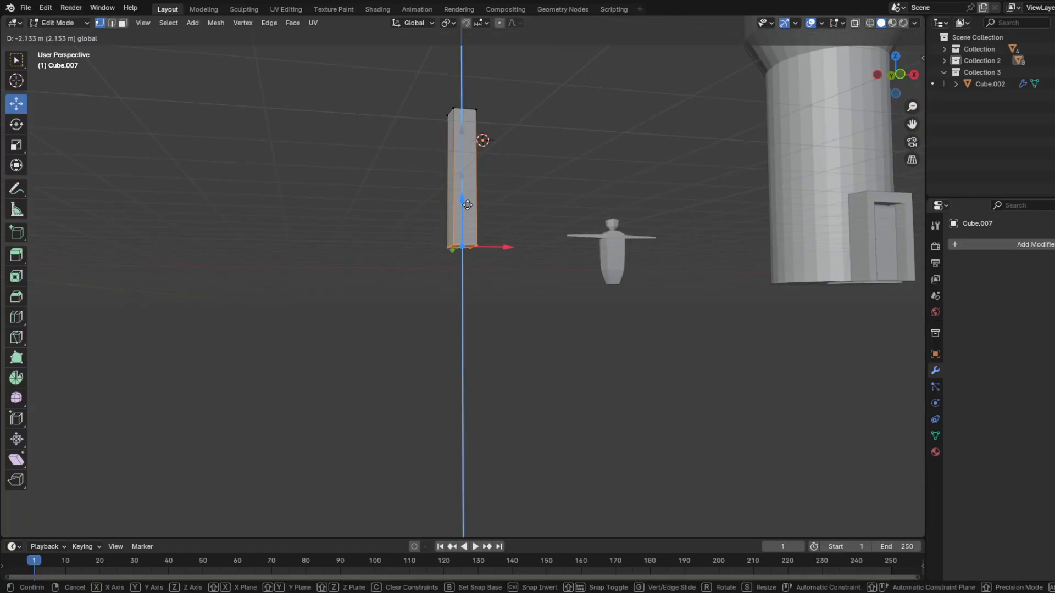
drag(467, 220, 518, 236)
middle_drag(518, 236, 508, 275)
key(Tab)
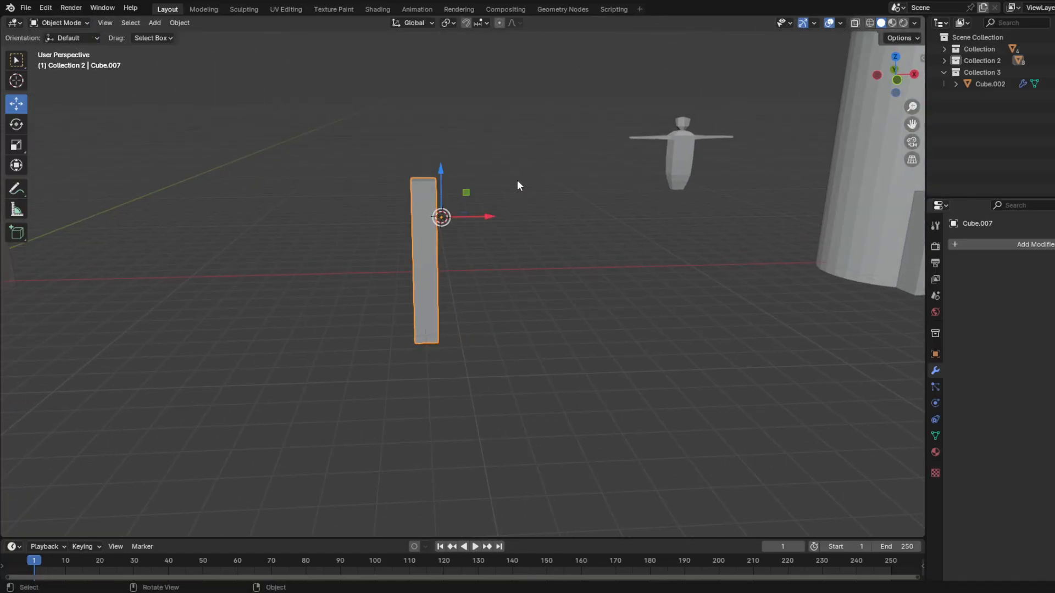
Step: Duplicate the post and space the two posts apart along X
drag(494, 213, 574, 218)
click(345, 329)
key(ctrl+v)
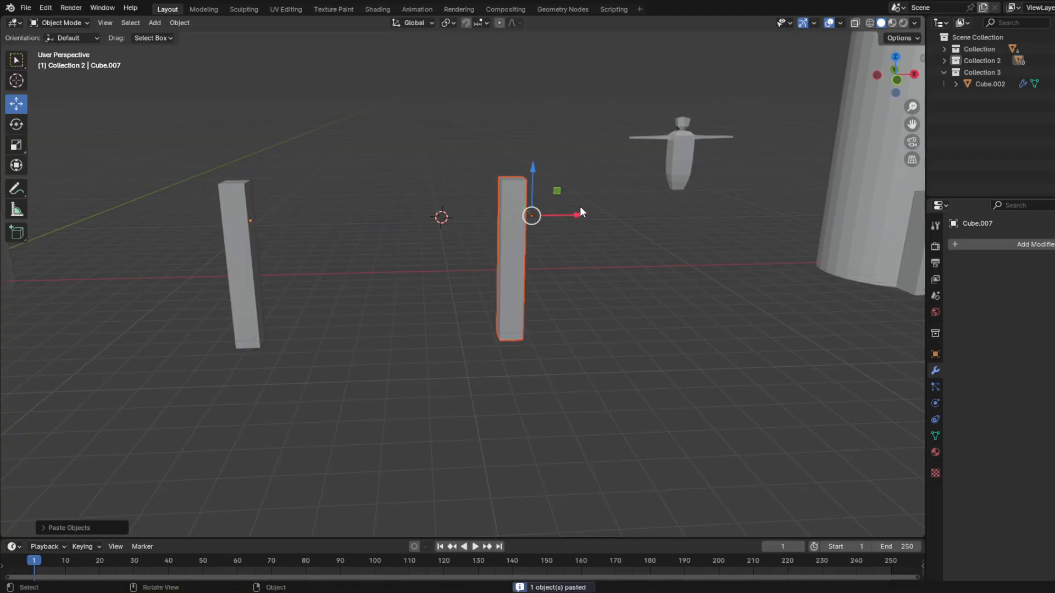
Step: Place another post copy between the two posts, rotate it about Y to lie horizontally, and scale it down slightly
key(shift+d)
key(x)
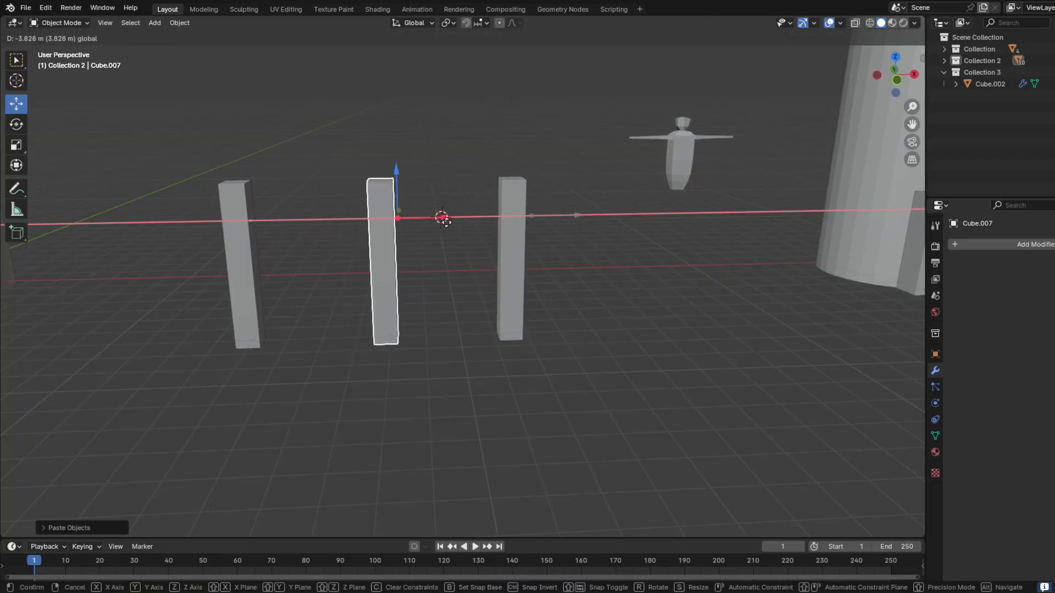
click(440, 221)
click(15, 131)
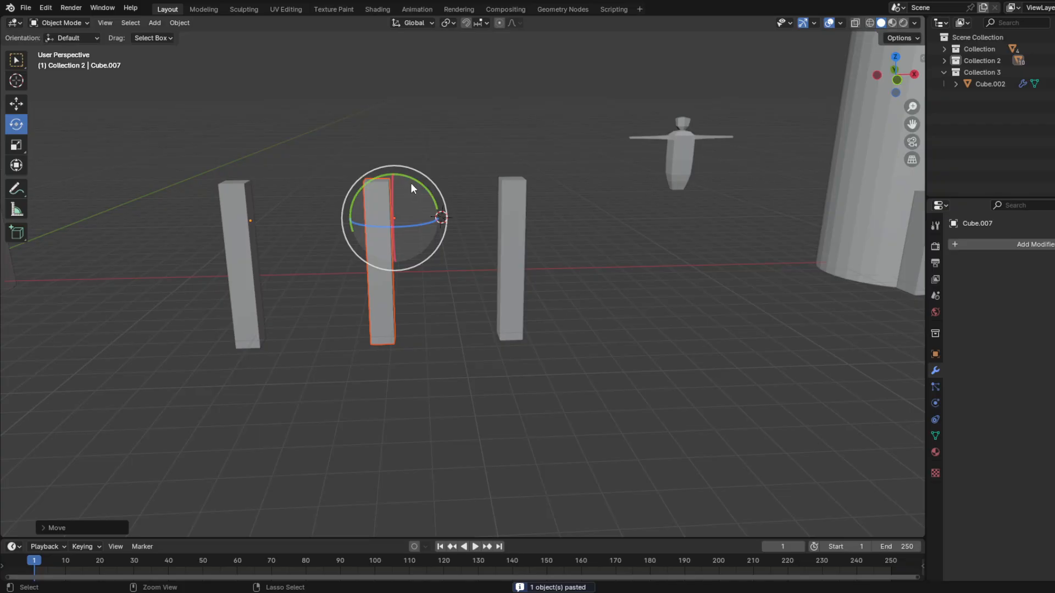
drag(410, 183, 247, 158)
click(16, 104)
key(s)
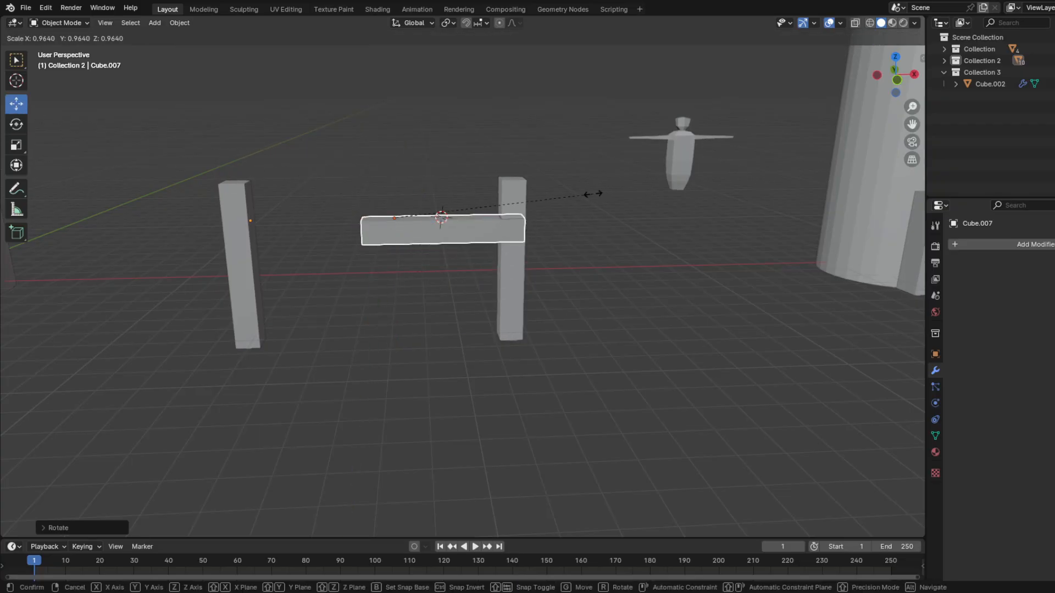
click(584, 194)
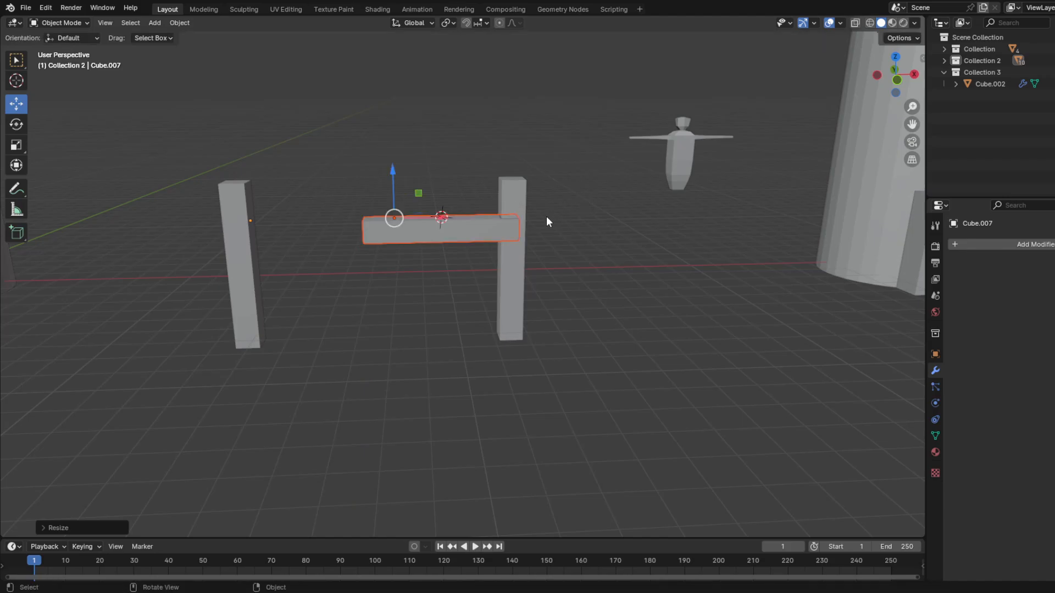
Step: In Edit Mode, move the horizontal rail's negative X end vertices along X until they reach the other post
middle_drag(549, 219, 353, 251)
key(Tab)
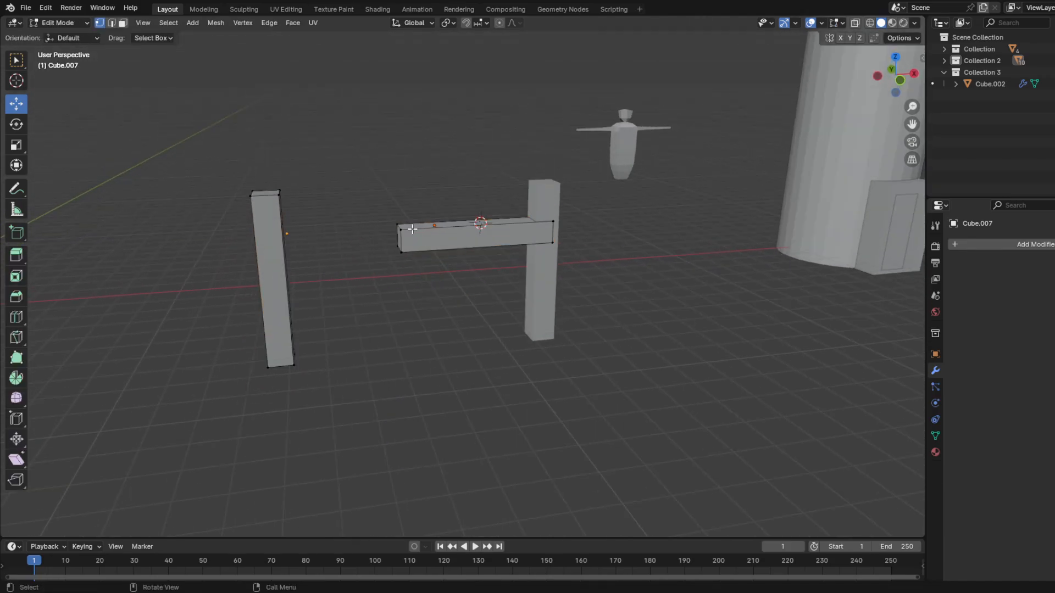
key(Tab)
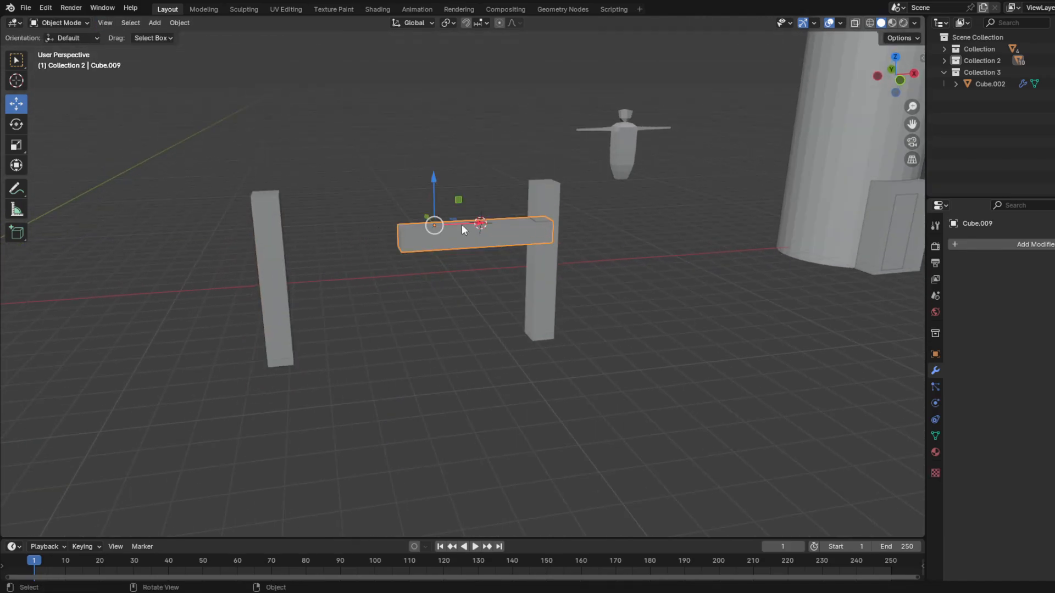
key(Tab)
drag(349, 190, 412, 263)
key(g)
key(x)
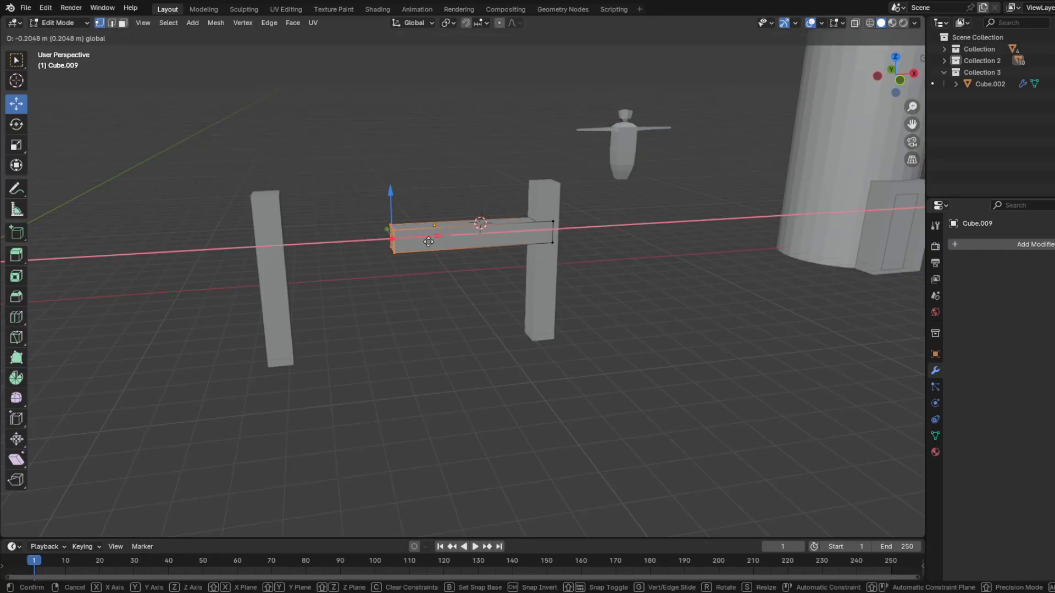
click(311, 244)
key(Tab)
Step: Scale the rail down slightly and shift it along X between the posts
middle_drag(362, 299, 695, 355)
key(s)
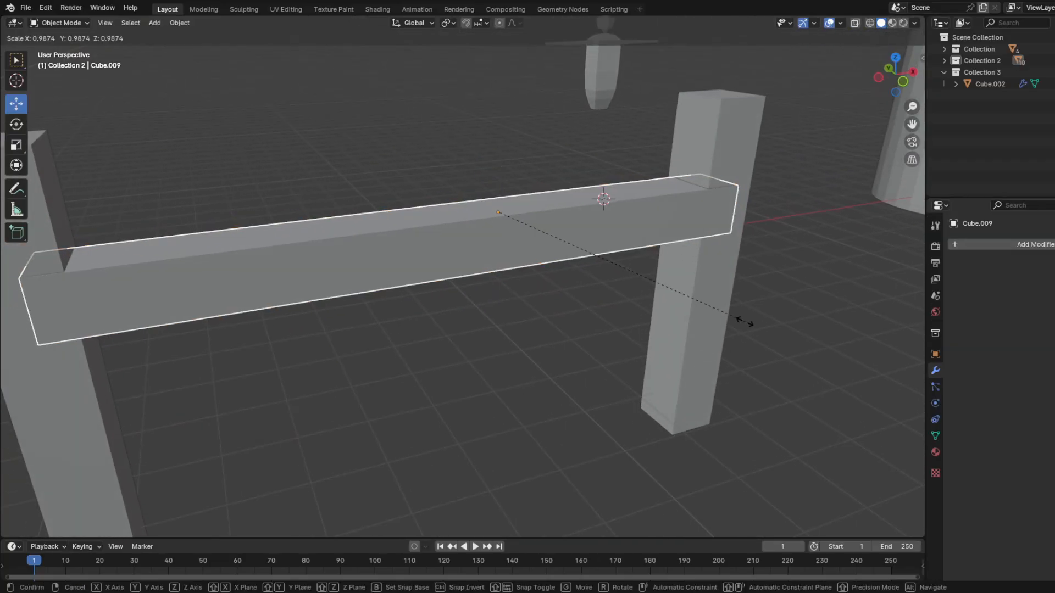
click(730, 320)
drag(535, 210, 515, 215)
Step: Scale the rail thinner and move it along Y until it is centred within the posts' depth
middle_drag(515, 216, 540, 324)
click(704, 390)
key(shift+d)
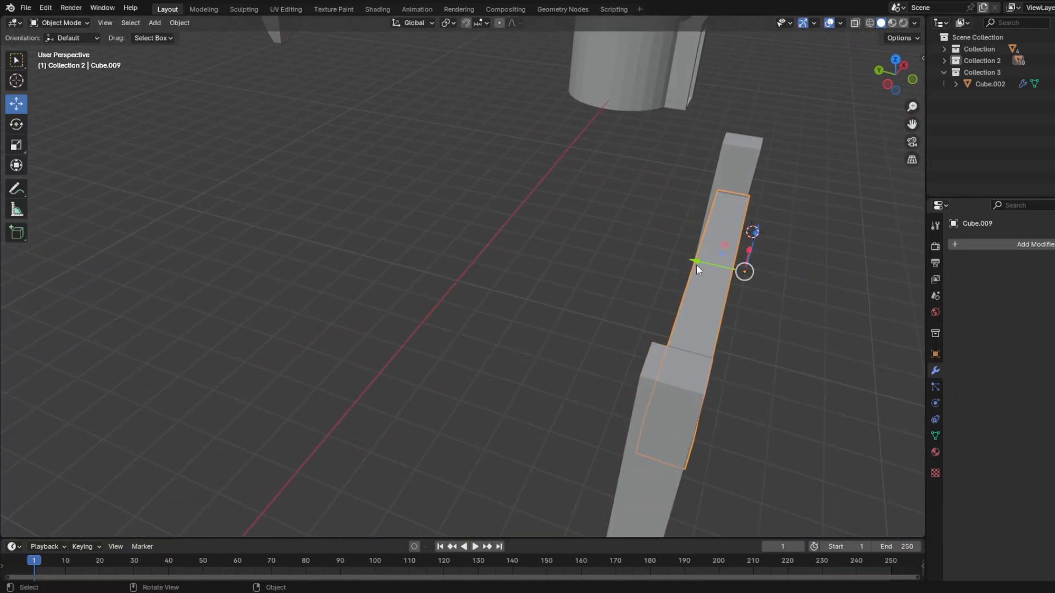
key(y)
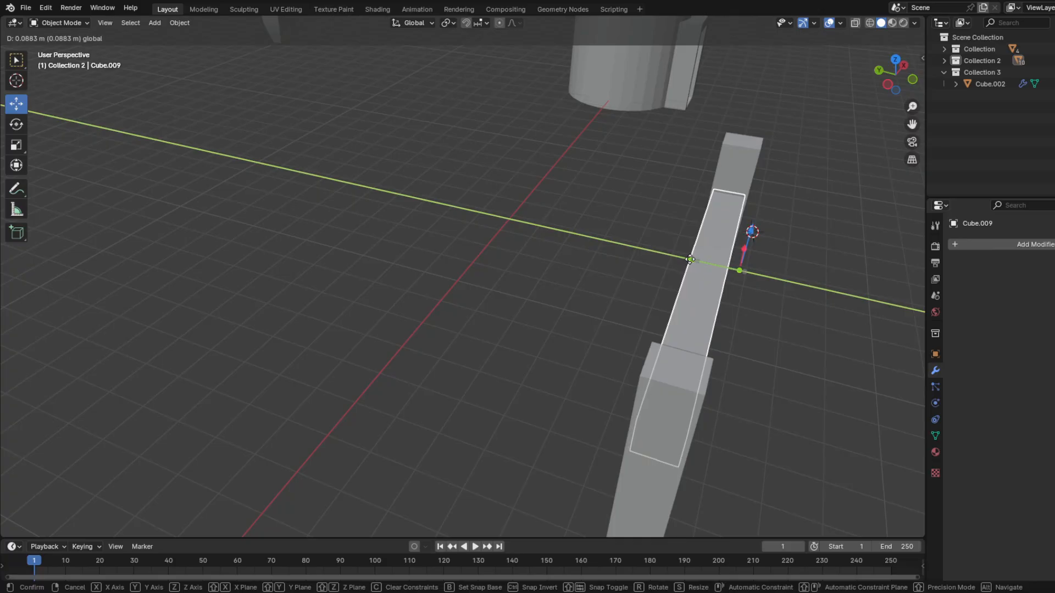
click(690, 259)
key(s)
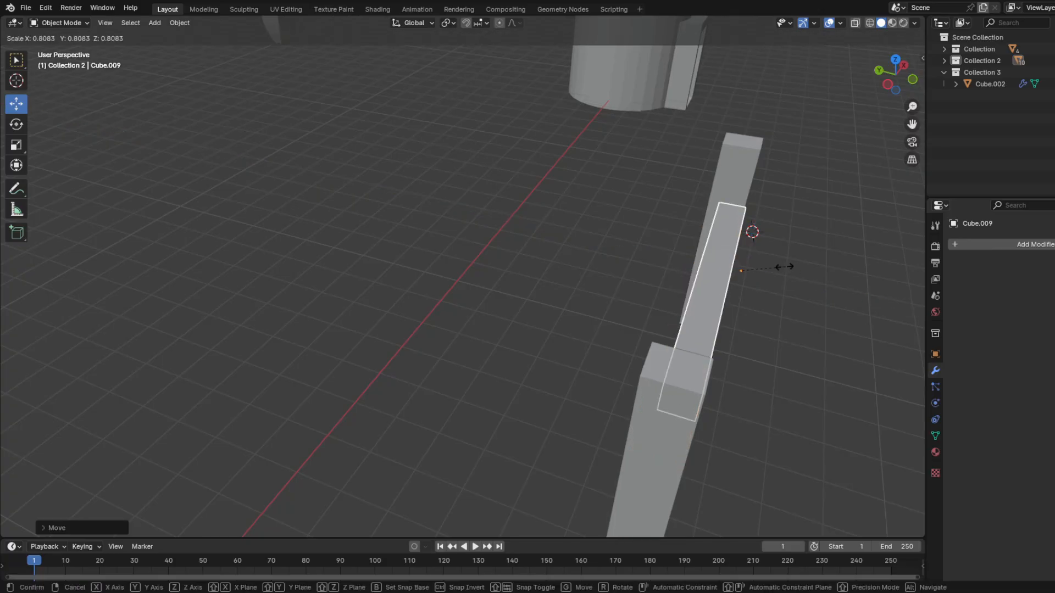
click(783, 267)
key(g)
key(y)
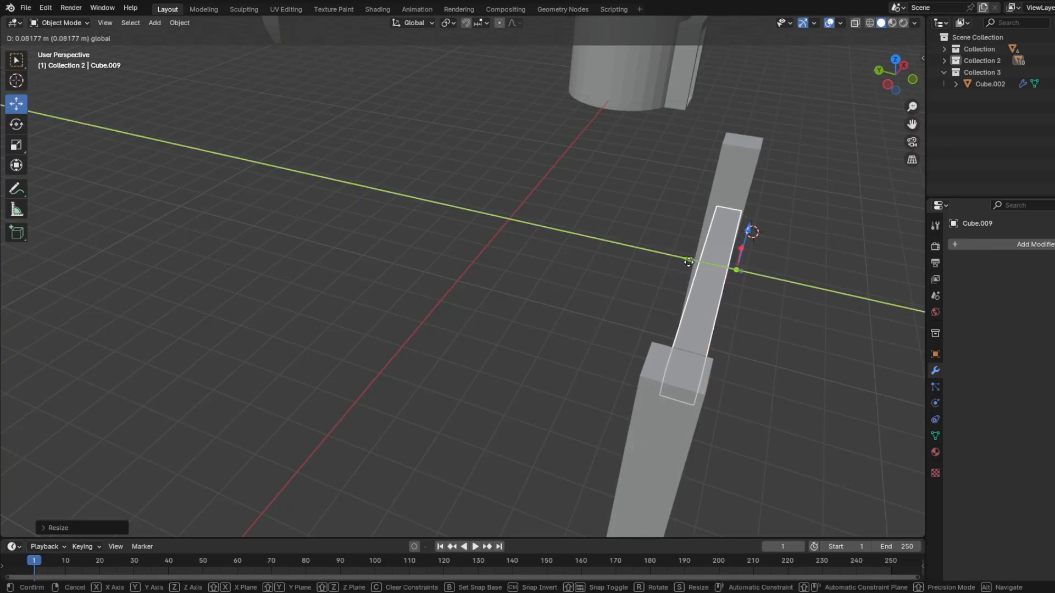
click(687, 265)
Step: Move the rail along positive X so its end sits inside the post nearer the tower
middle_drag(687, 265, 407, 179)
key(g)
key(x)
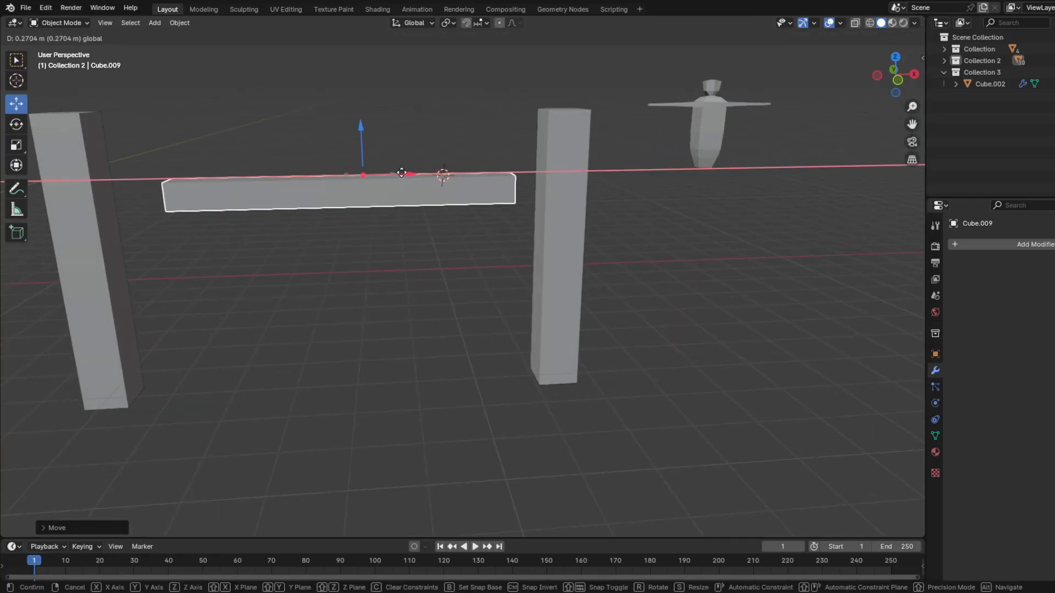
mouse_move(451, 174)
mouse_down()
mouse_move(488, 173)
mouse_move(450, 174)
mouse_up()
Step: In Edit Mode, extend the rail's negative X end vertices along X into the opposite post
middle_drag(450, 201, 487, 215)
key(Tab)
drag(346, 140, 417, 266)
key(g)
key(x)
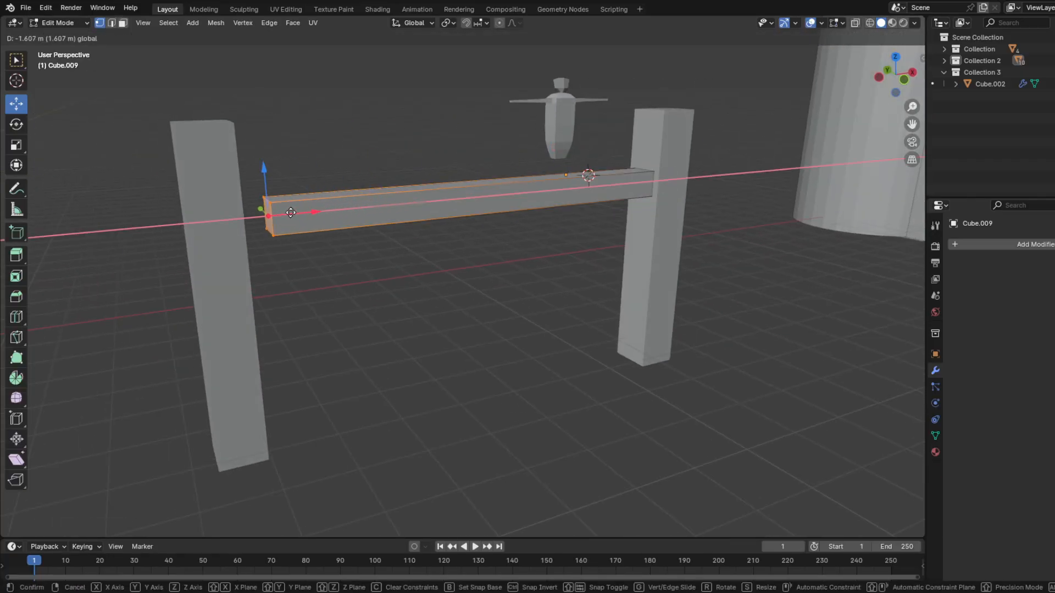
click(381, 297)
key(Tab)
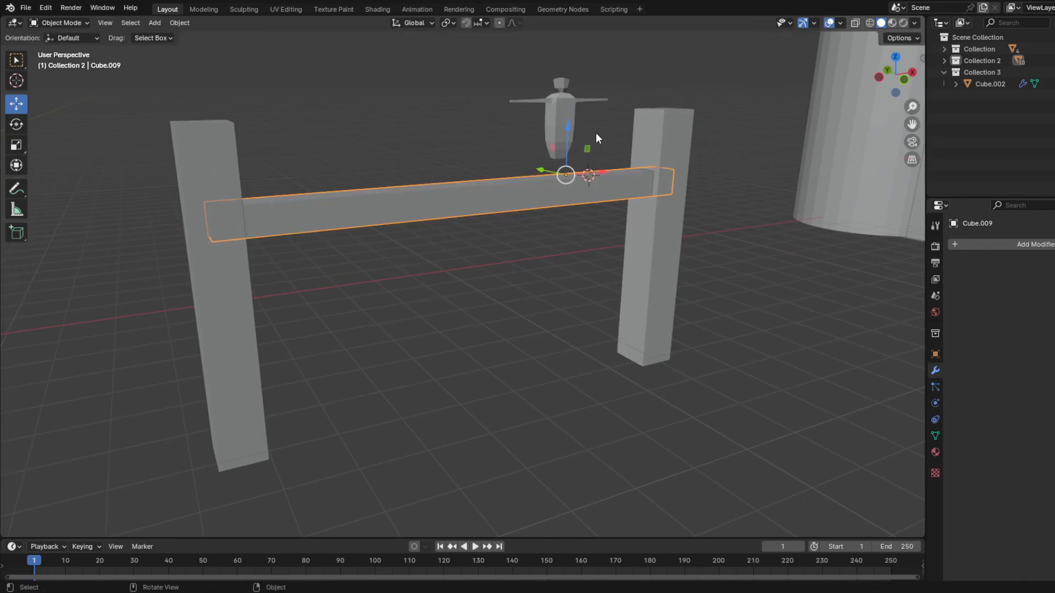
Step: Copy the rail and move the copy down along Z as a second, lower rail
key(ctrl+c)
key(ctrl+v)
key(g)
key(z)
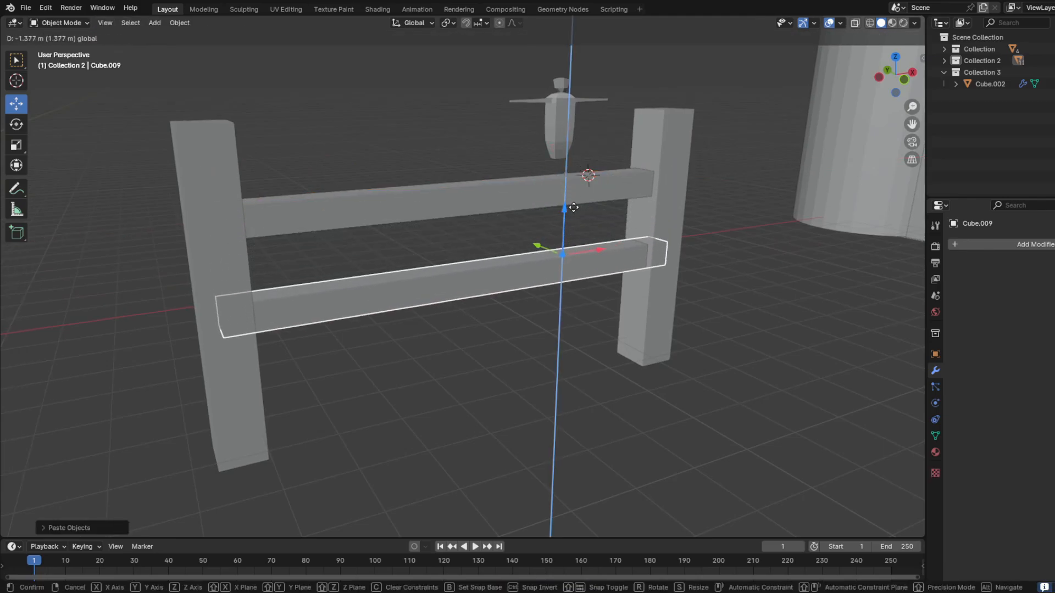
drag(573, 201, 572, 200)
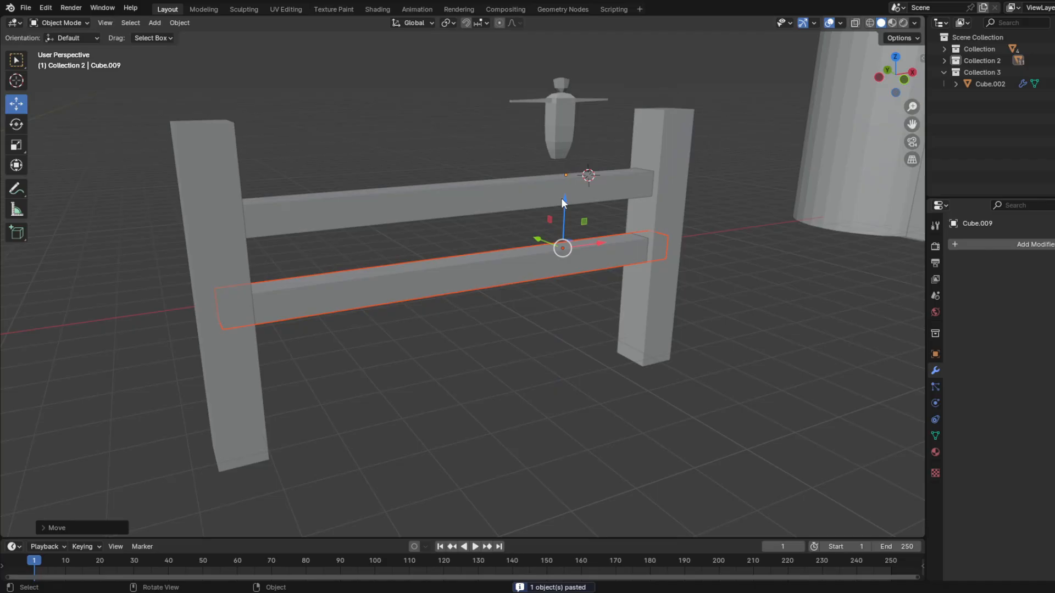
Step: Select both rails and lower them together along Z
ctrl+middle_drag(536, 252, 581, 225)
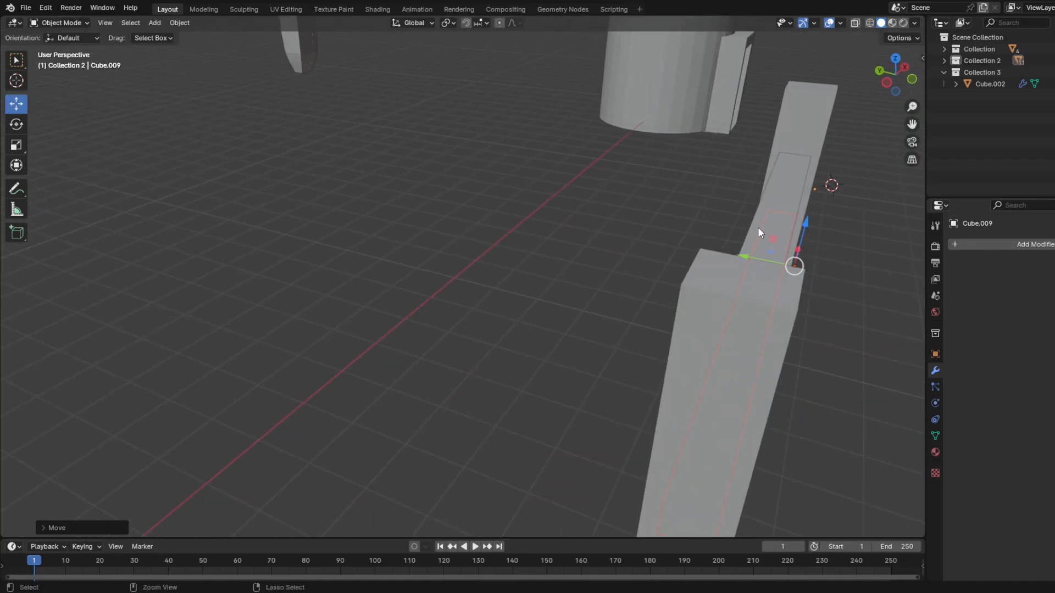
middle_drag(753, 218, 663, 212)
shift+click(585, 222)
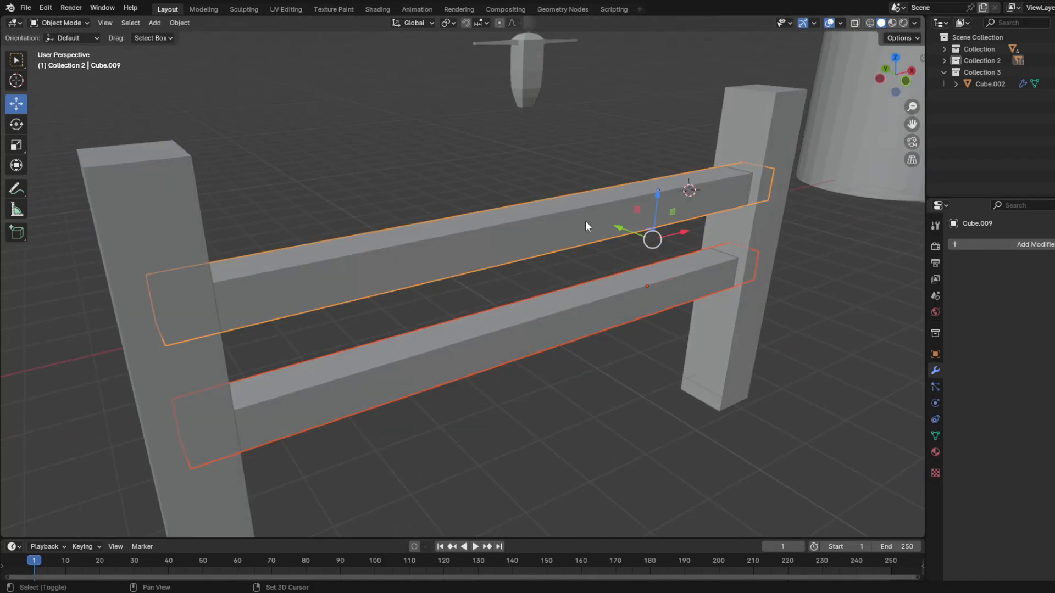
drag(658, 194, 654, 277)
Step: Copy the upper rail and raise the copy along Z to form a third rail near the post tops
click(594, 291)
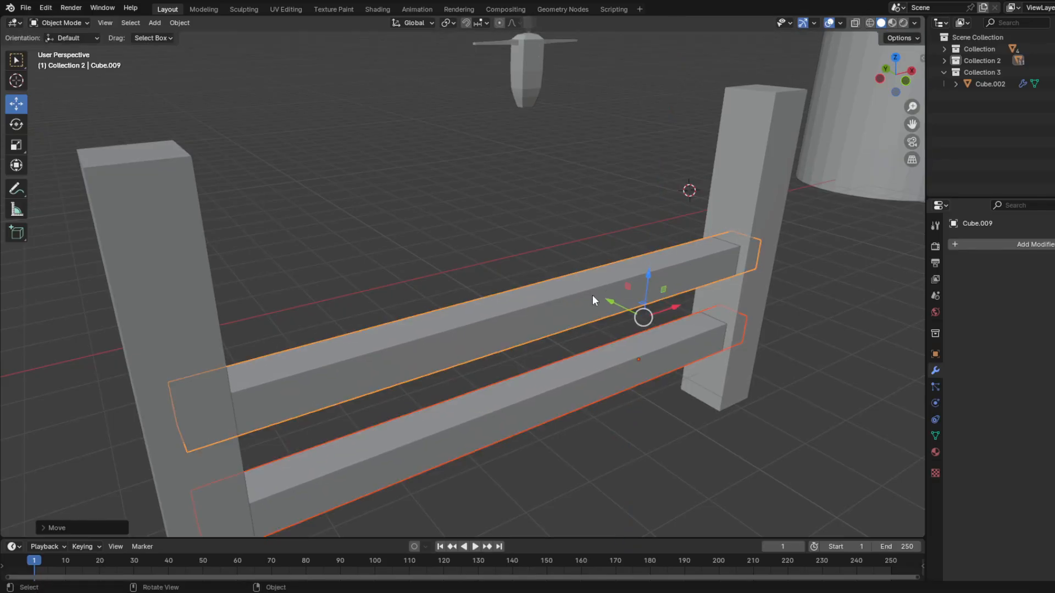
key(ctrl+c)
key(ctrl+v)
drag(653, 231, 657, 141)
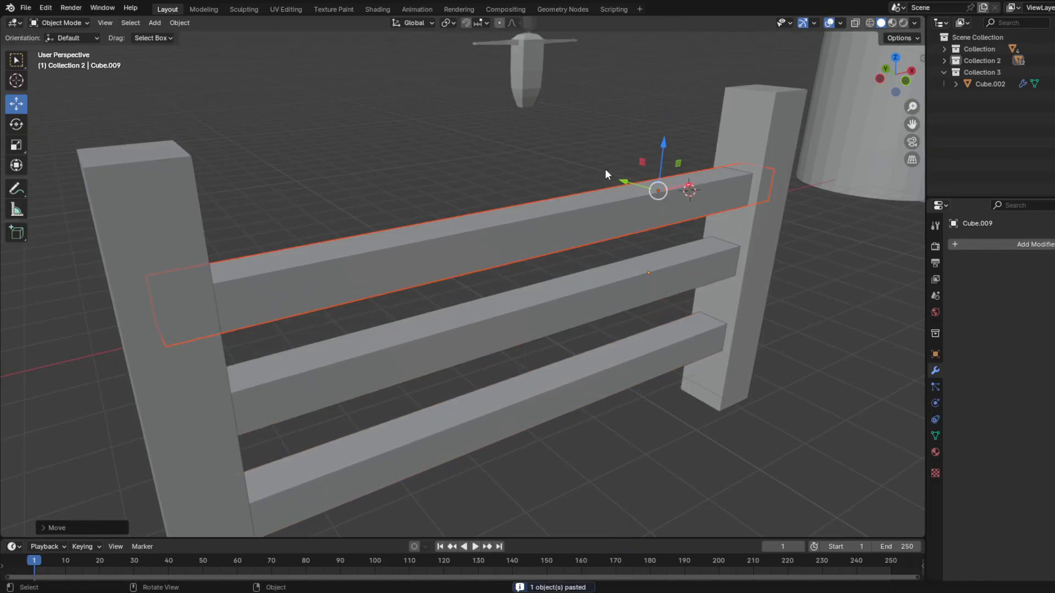
middle_drag(596, 170, 423, 132)
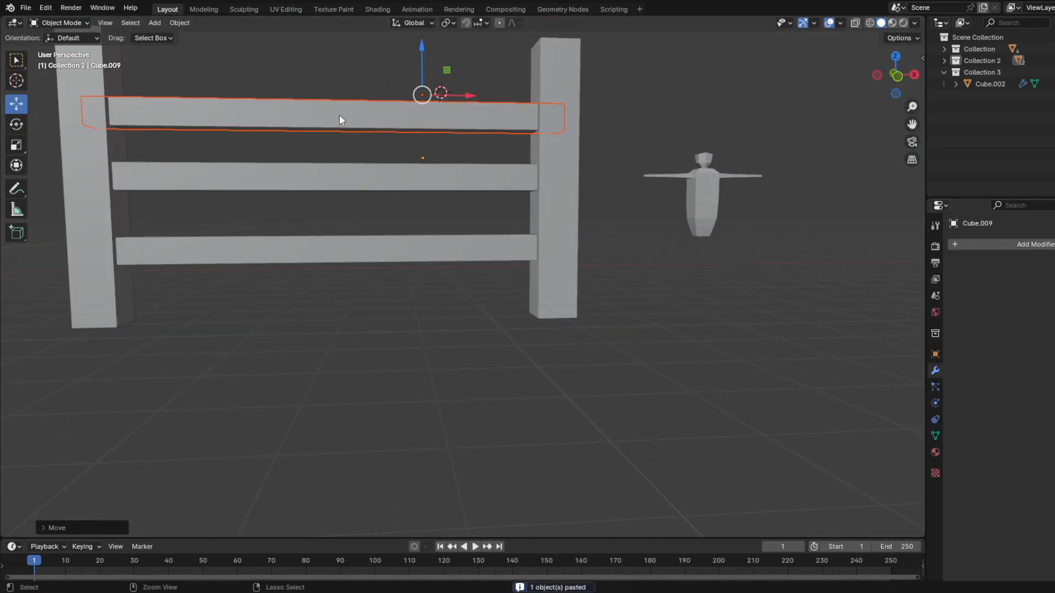
Step: Select both fence posts and all three rails, and move them out of Collection 2 into the Scene Collection
scroll(338, 121, down, 4)
middle_drag(339, 127, 393, 184)
key(Tab)
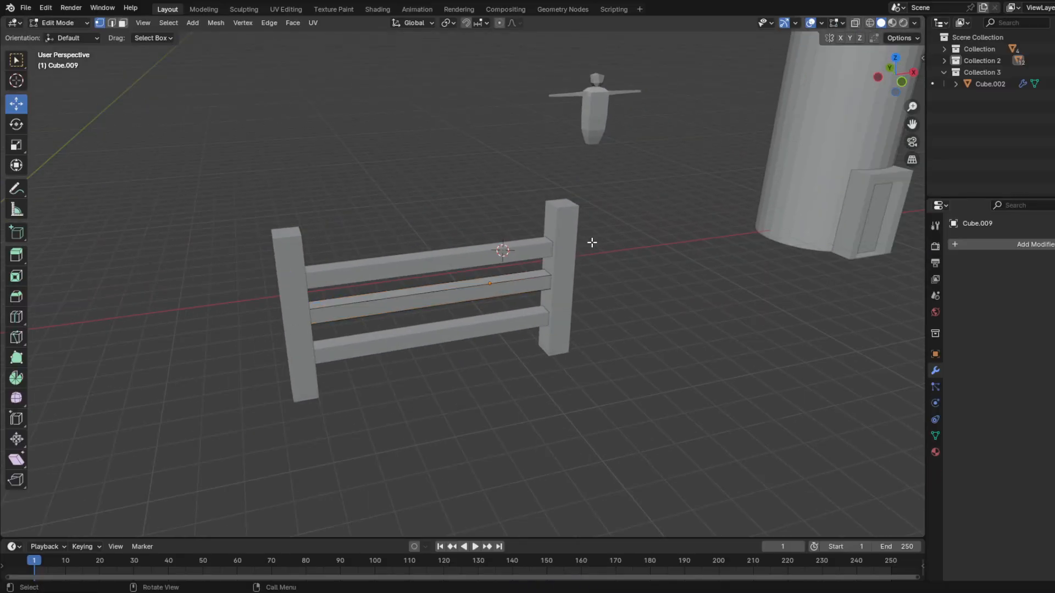
key(Tab)
drag(621, 395, 224, 147)
click(611, 183)
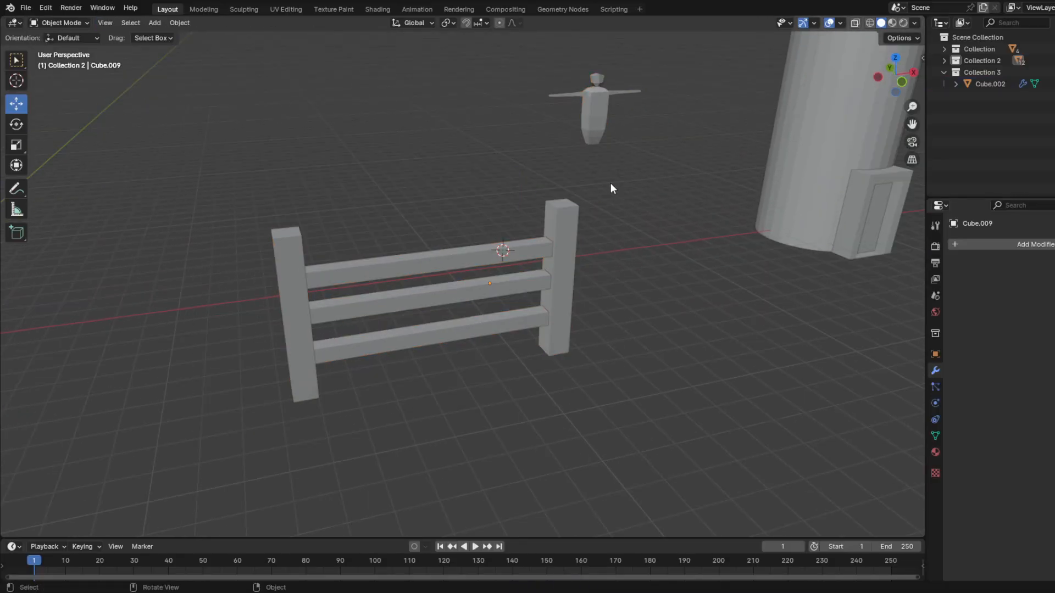
middle_drag(611, 183, 574, 194)
drag(569, 197, 189, 446)
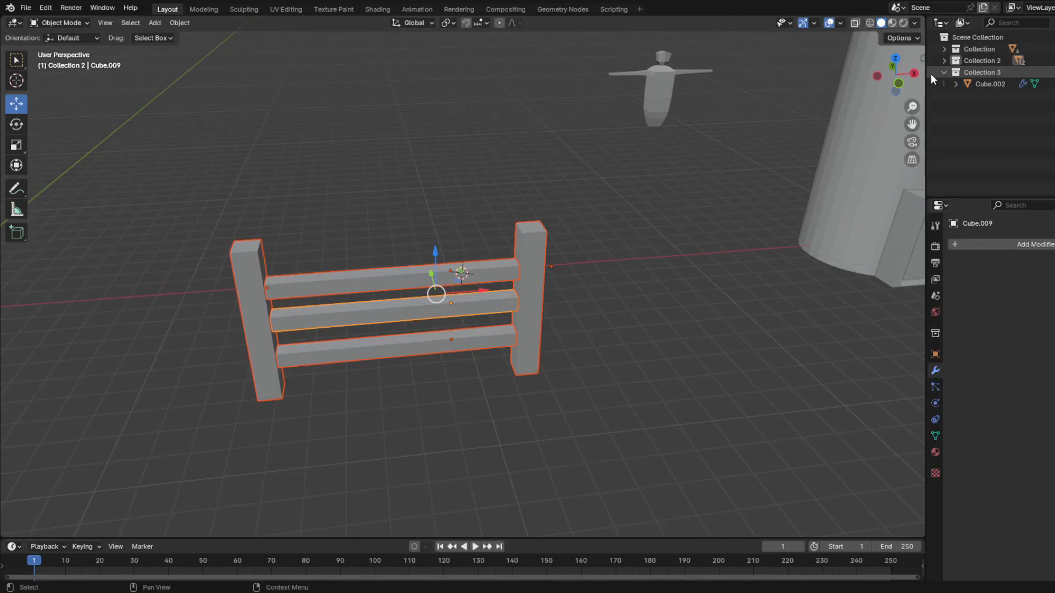
click(944, 60)
scroll(981, 146, down, 3)
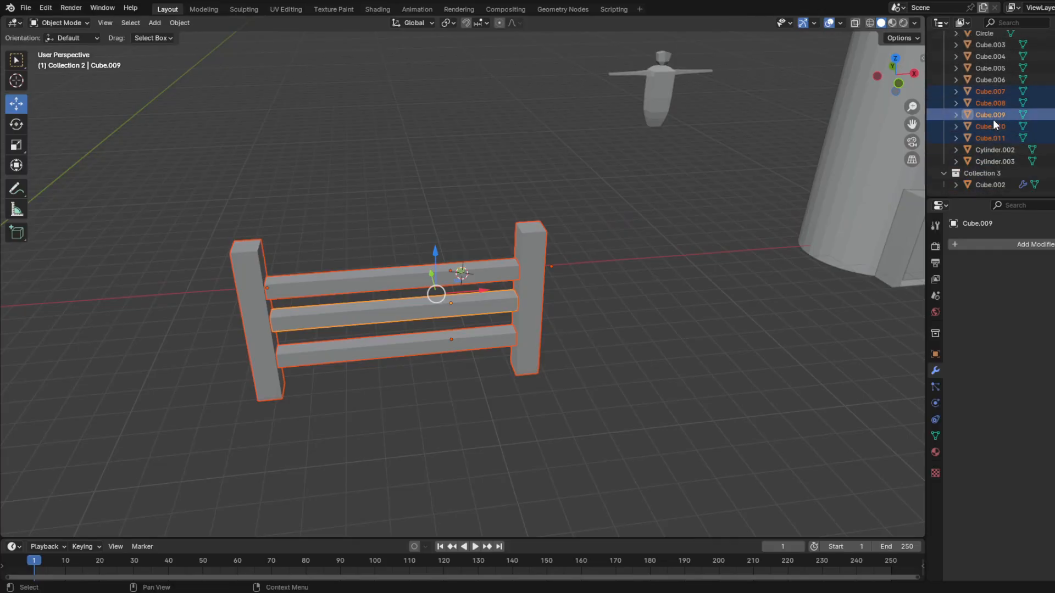
drag(1001, 189, 980, 184)
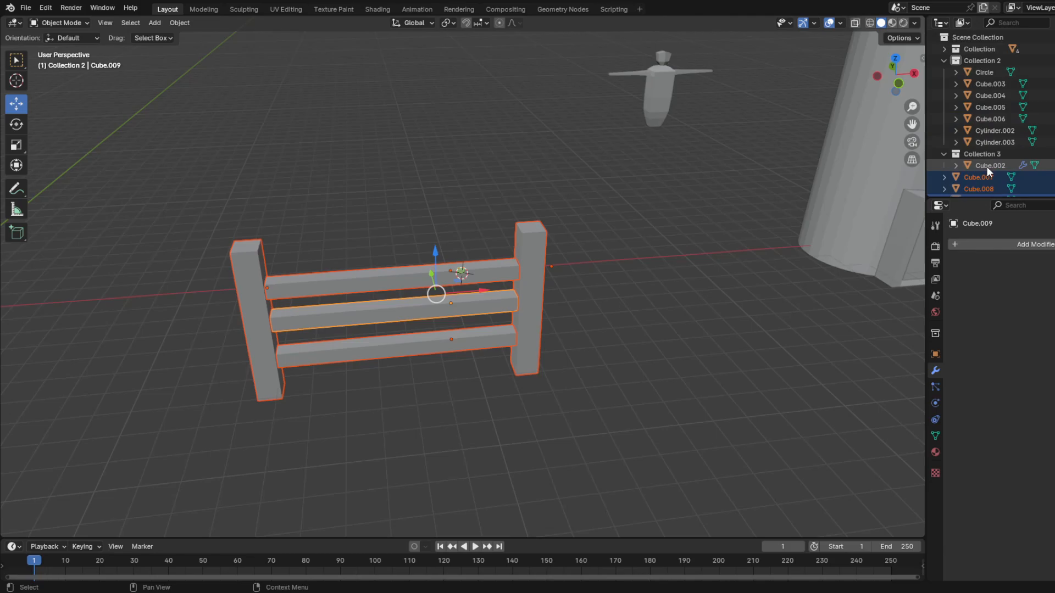
click(944, 62)
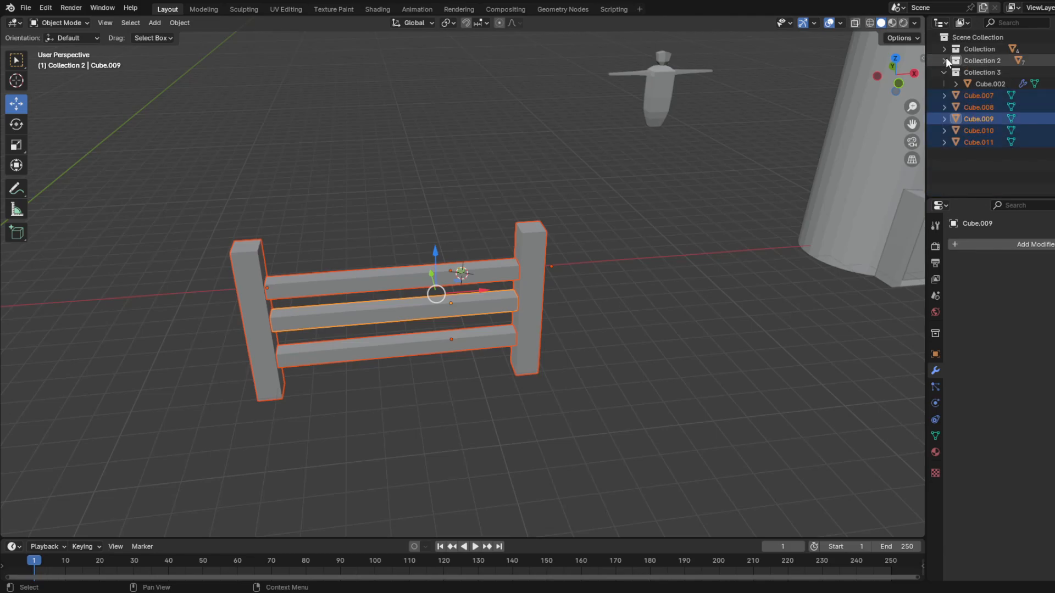
click(938, 72)
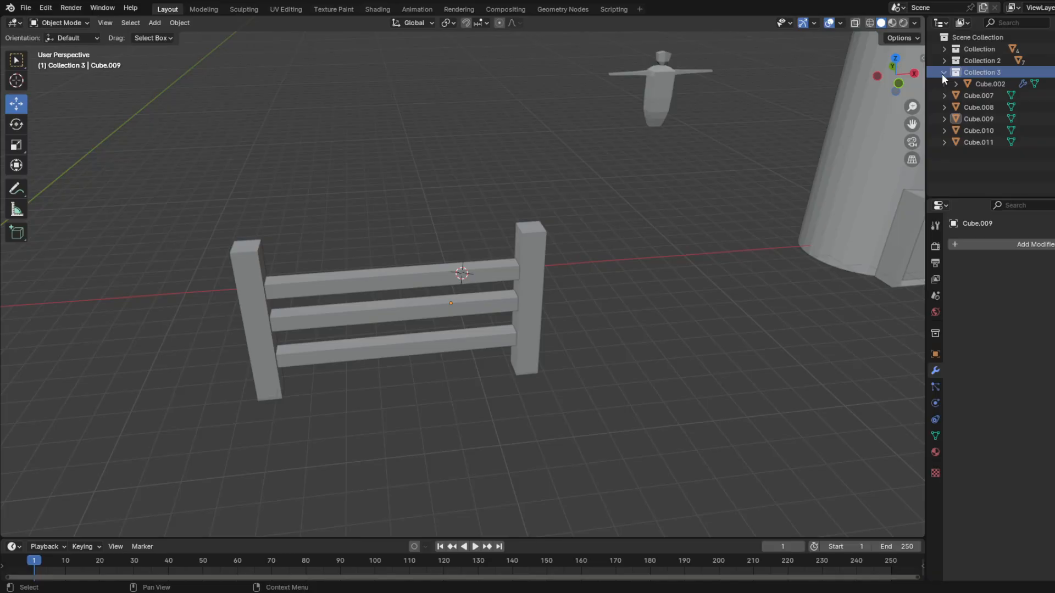
click(942, 73)
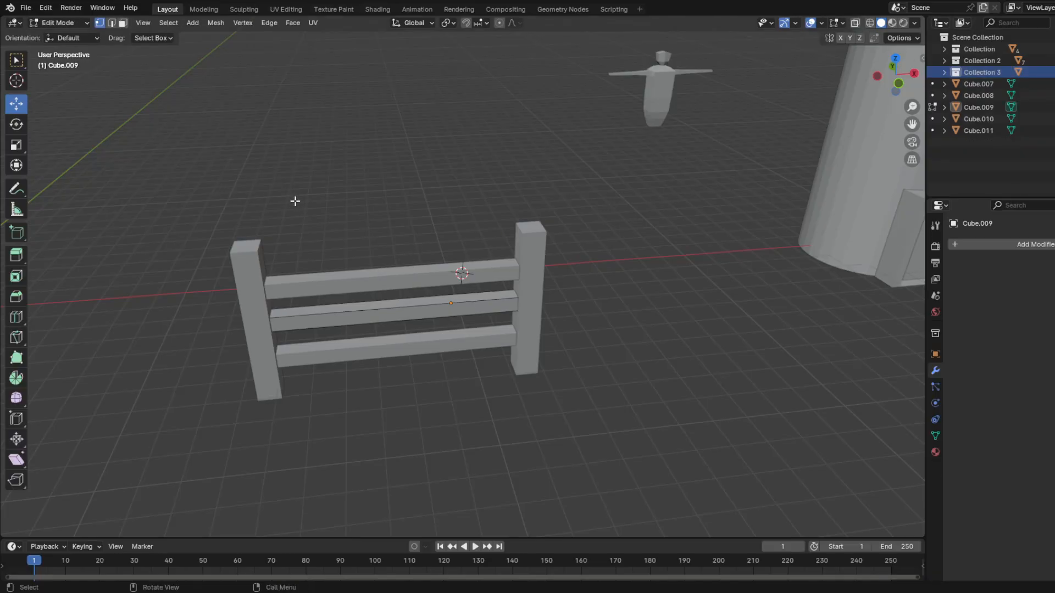
Step: Move the whole fence along Y and X to the open ground behind the battlement tower
middle_drag(294, 200, 466, 301)
drag(538, 199, 308, 357)
scroll(277, 377, down, 5)
shift+middle_drag(329, 343, 621, 270)
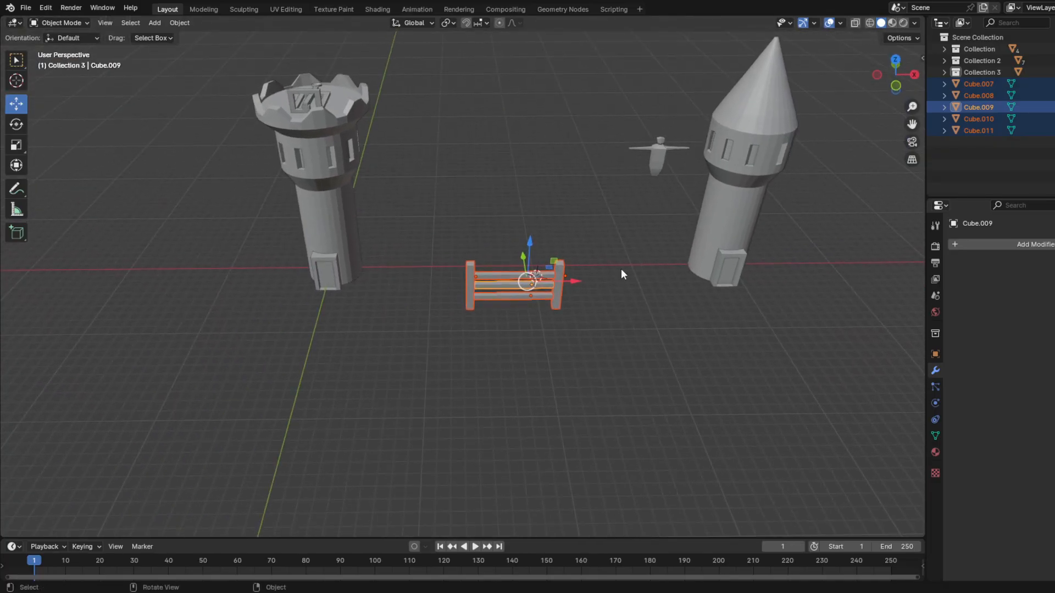
drag(518, 258, 599, 400)
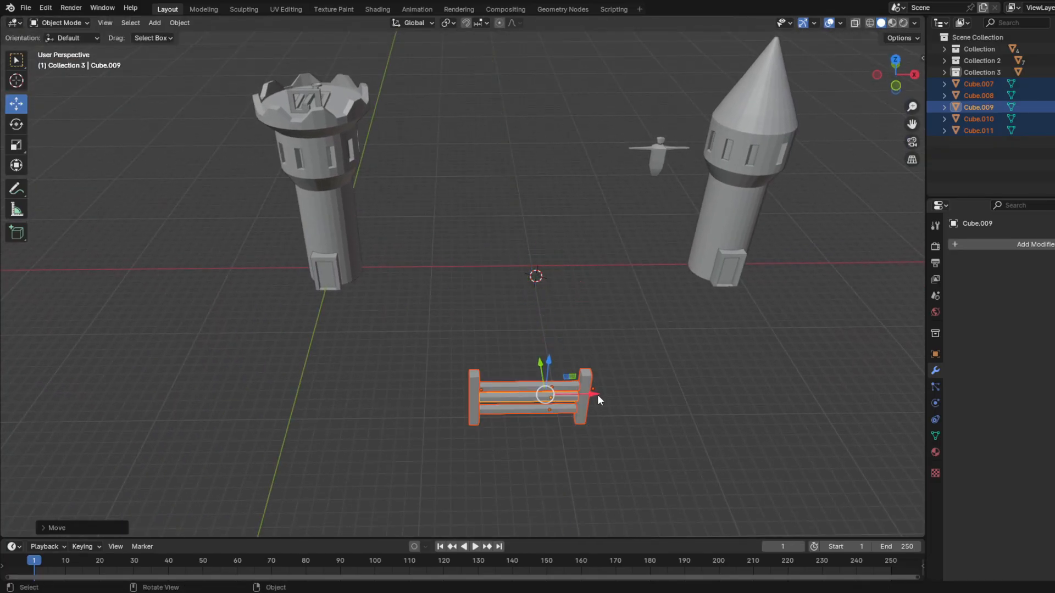
middle_drag(551, 367, 578, 296)
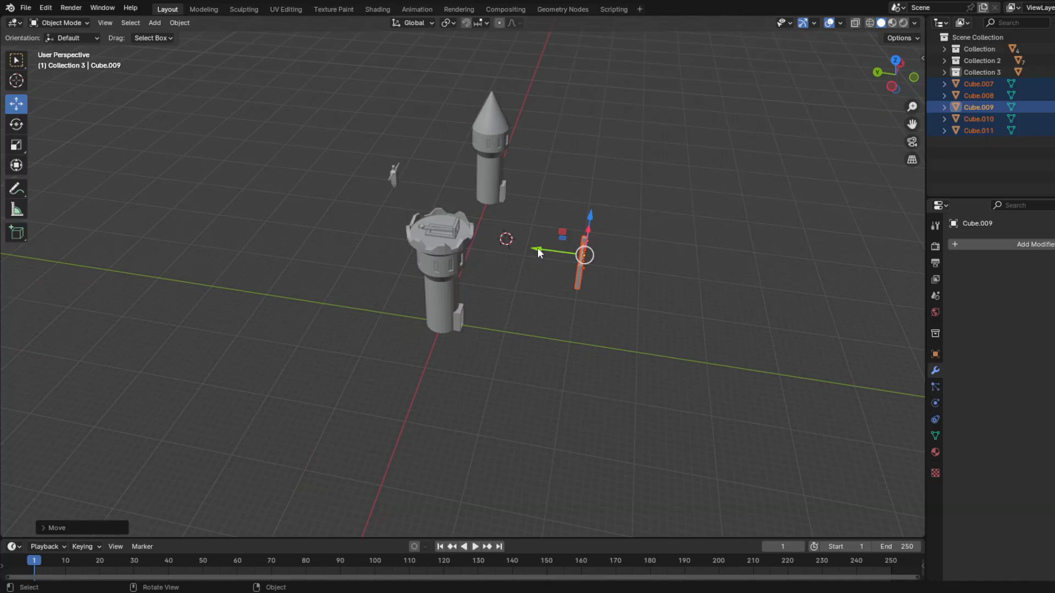
drag(538, 252, 321, 220)
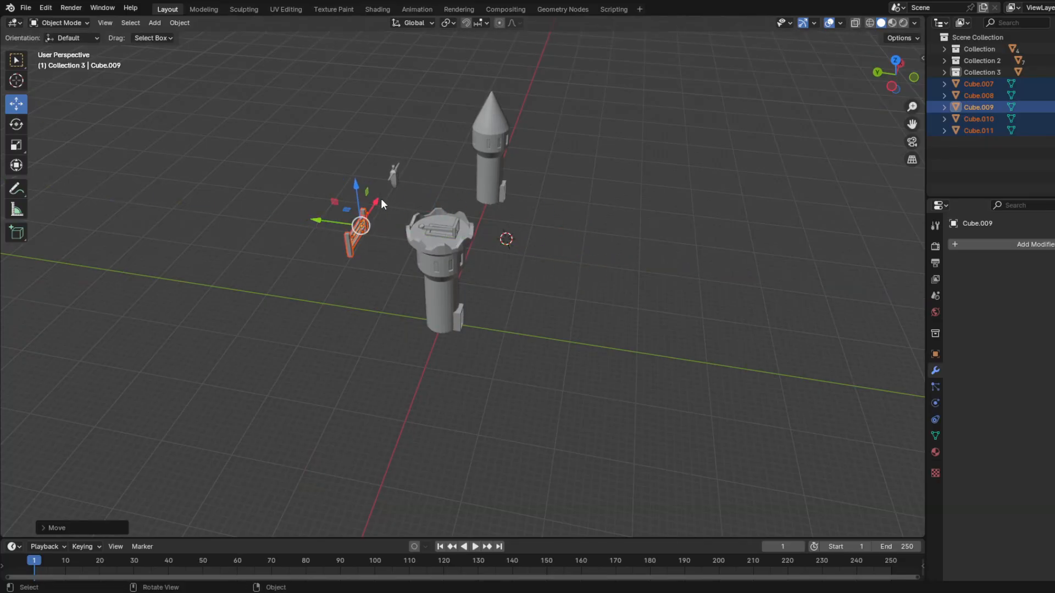
drag(380, 204, 338, 305)
click(348, 309)
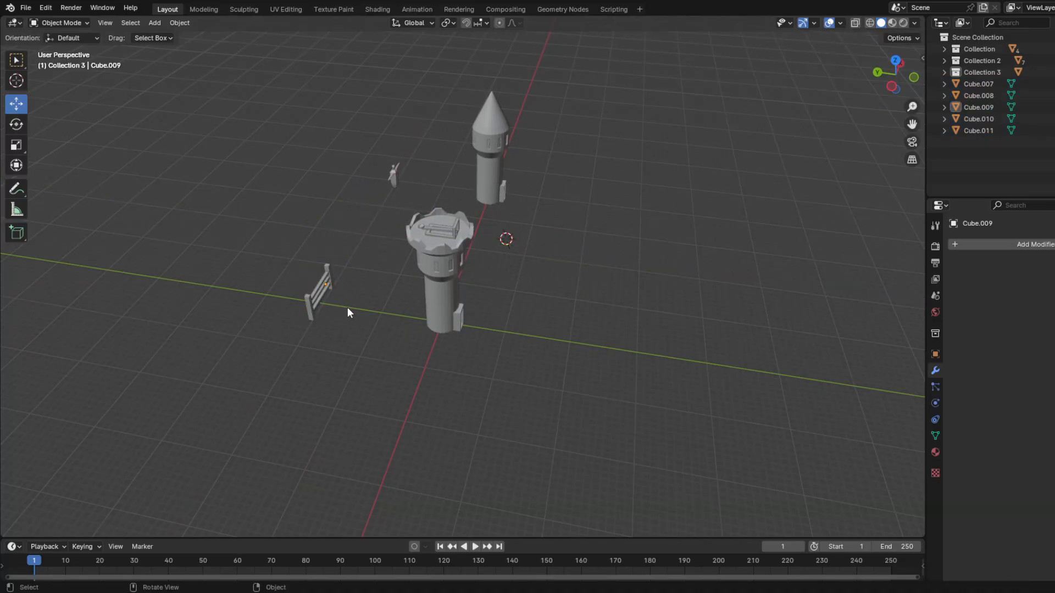
Step: In Edit Mode, try to bevel the top edges of the fence post at the negative X end
middle_drag(347, 308, 624, 226)
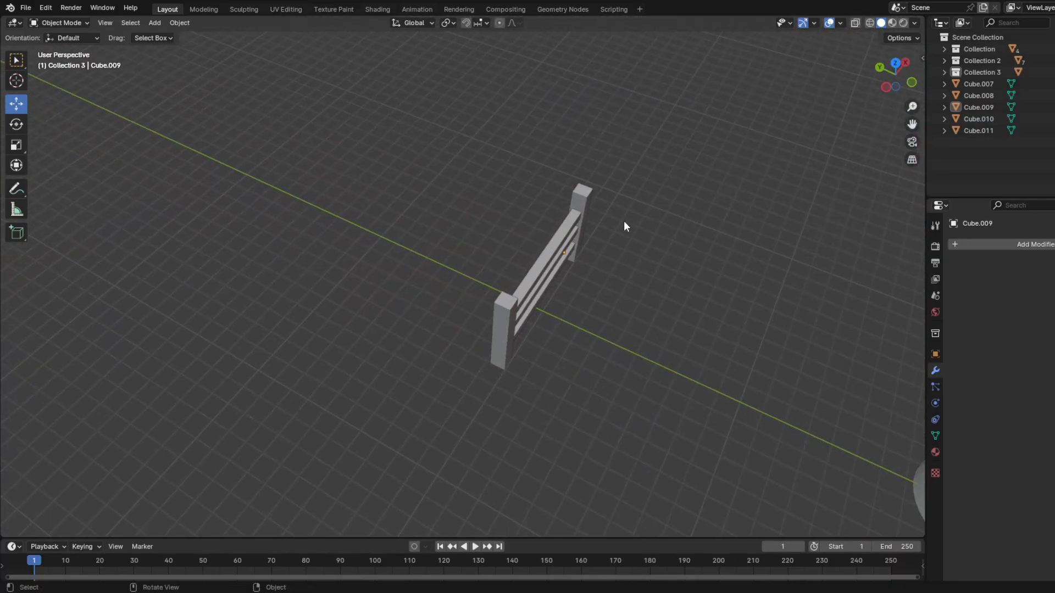
click(506, 336)
key(KP_Decimal)
key(Tab)
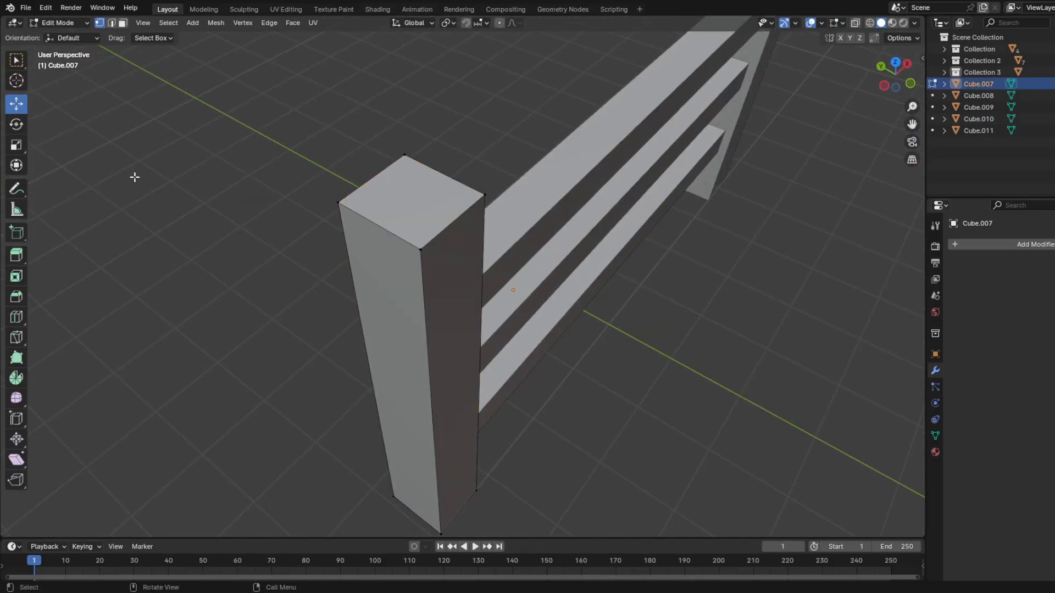
drag(269, 108, 533, 283)
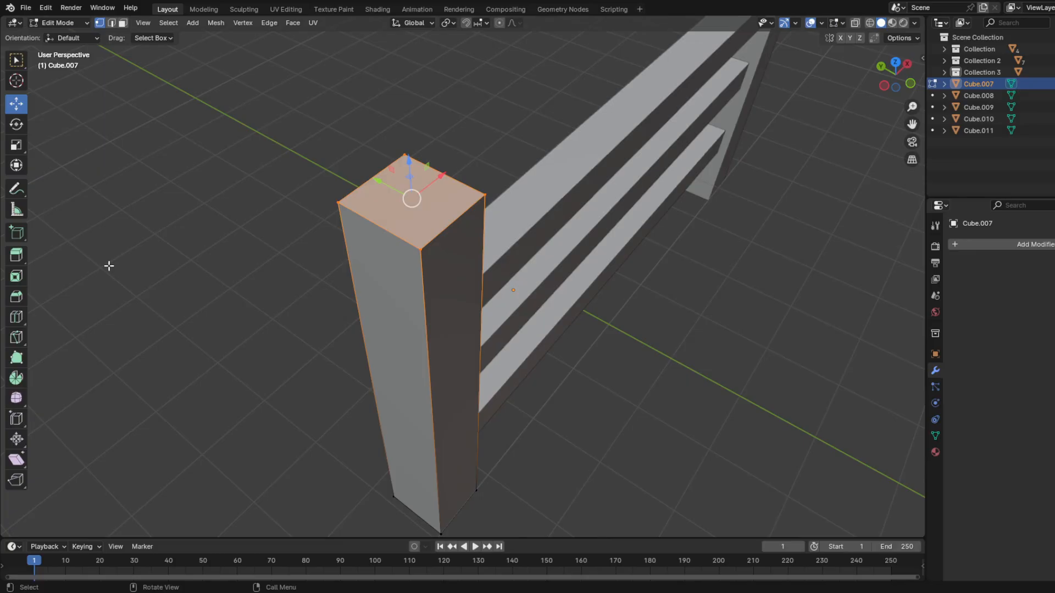
click(17, 278)
click(16, 297)
drag(405, 150, 406, 136)
middle_drag(405, 135, 440, 192)
scroll(440, 192, down, 3)
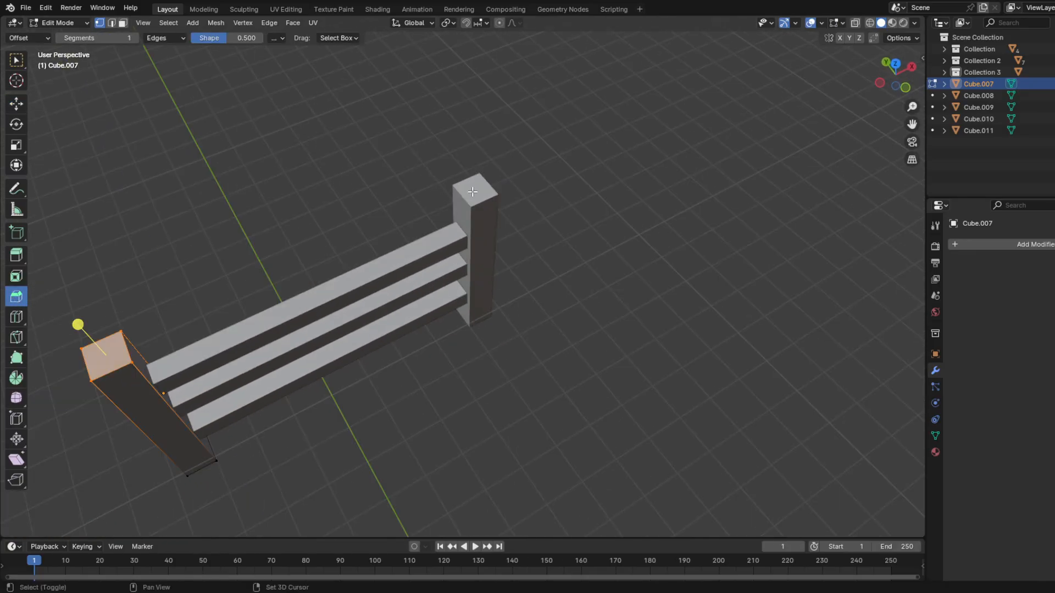
Step: Edit both fence posts together and bevel the edges of their top faces with one segment
key(Tab)
shift+click(470, 210)
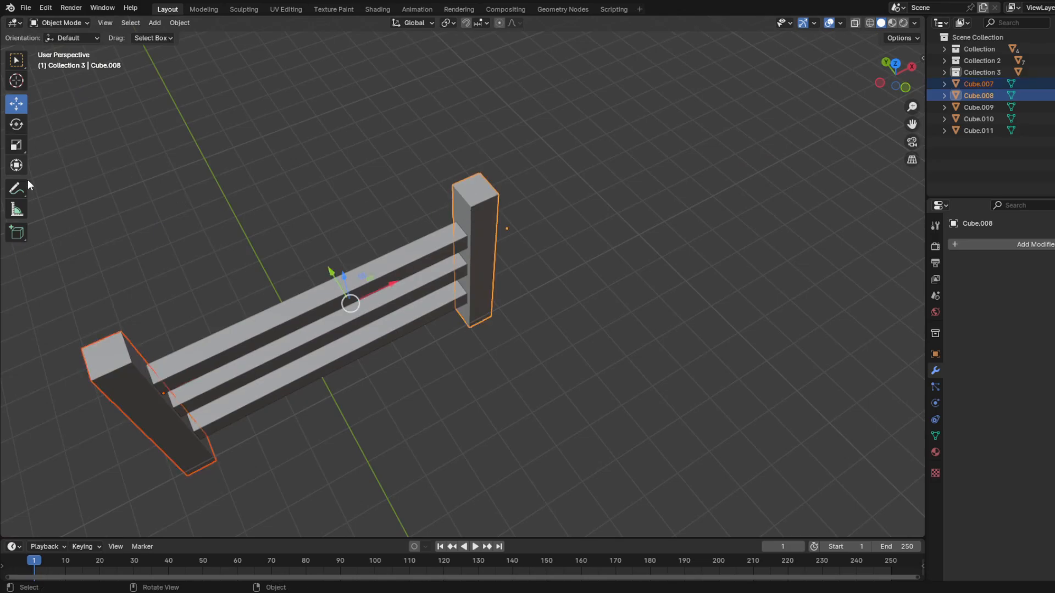
key(Tab)
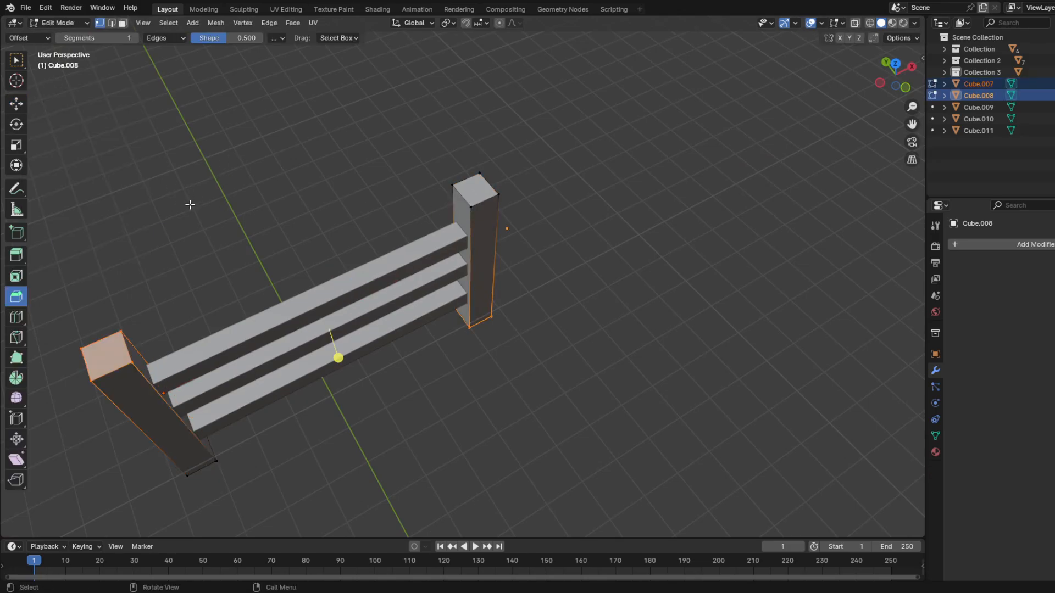
middle_drag(189, 205, 224, 216)
shift+drag(634, 54, 533, 86)
shift+drag(412, 125, 219, 253)
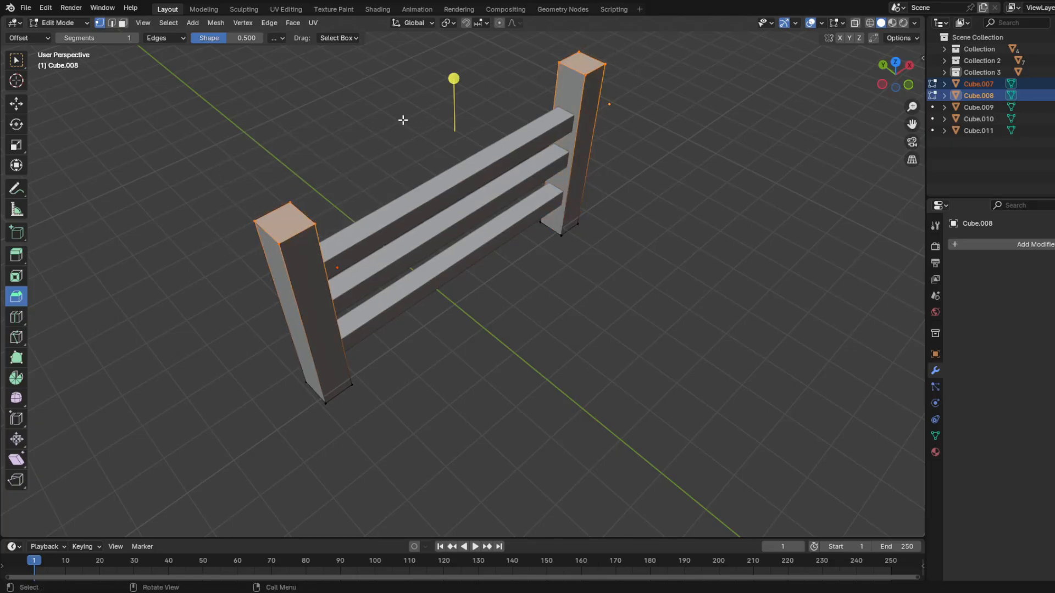
drag(462, 70, 451, 65)
click(391, 159)
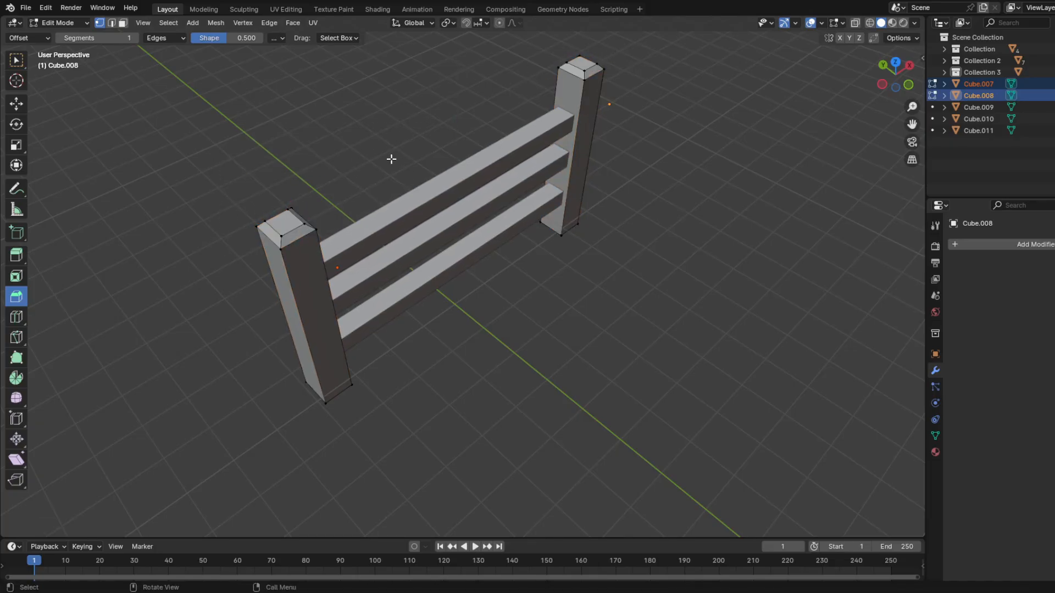
key(Tab)
scroll(391, 160, down, 3)
click(390, 160)
middle_drag(417, 198, 435, 272)
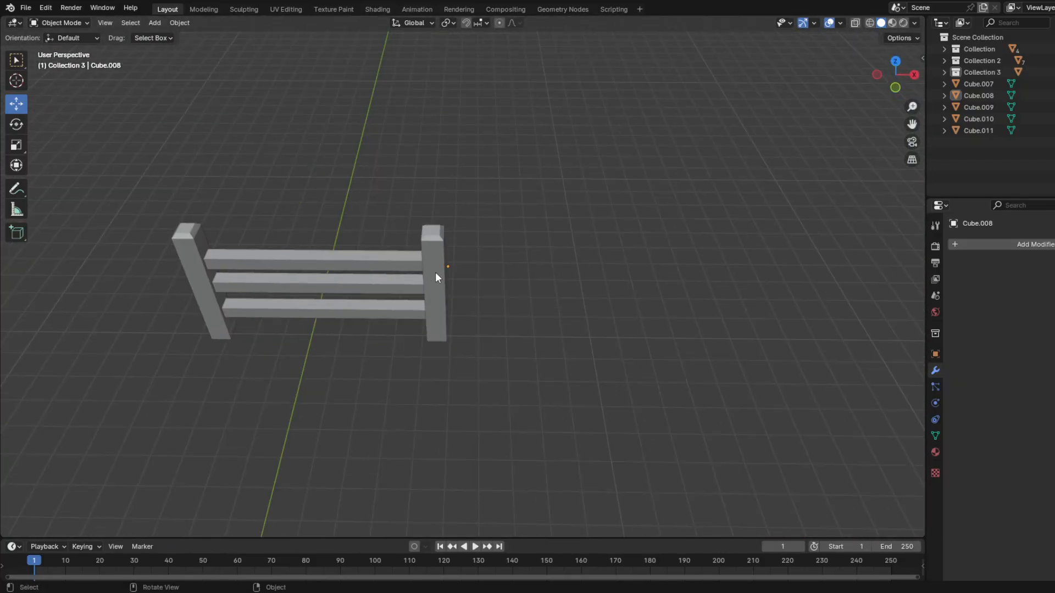
drag(489, 146, 142, 384)
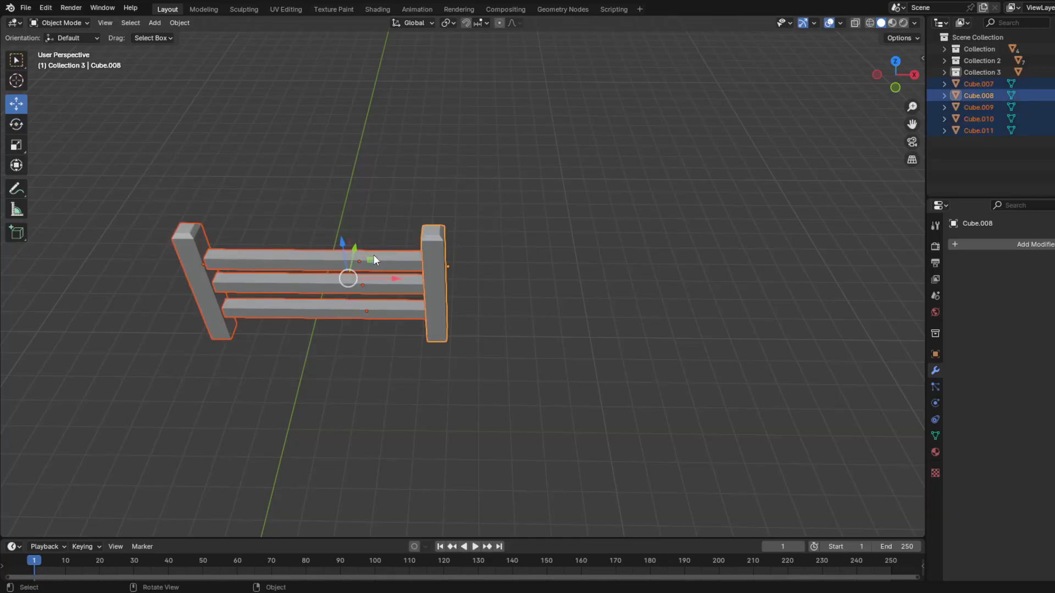
middle_drag(374, 255, 359, 315)
click(572, 276)
middle_drag(571, 276, 707, 169)
drag(707, 170, 500, 377)
click(500, 377)
middle_drag(500, 378, 485, 365)
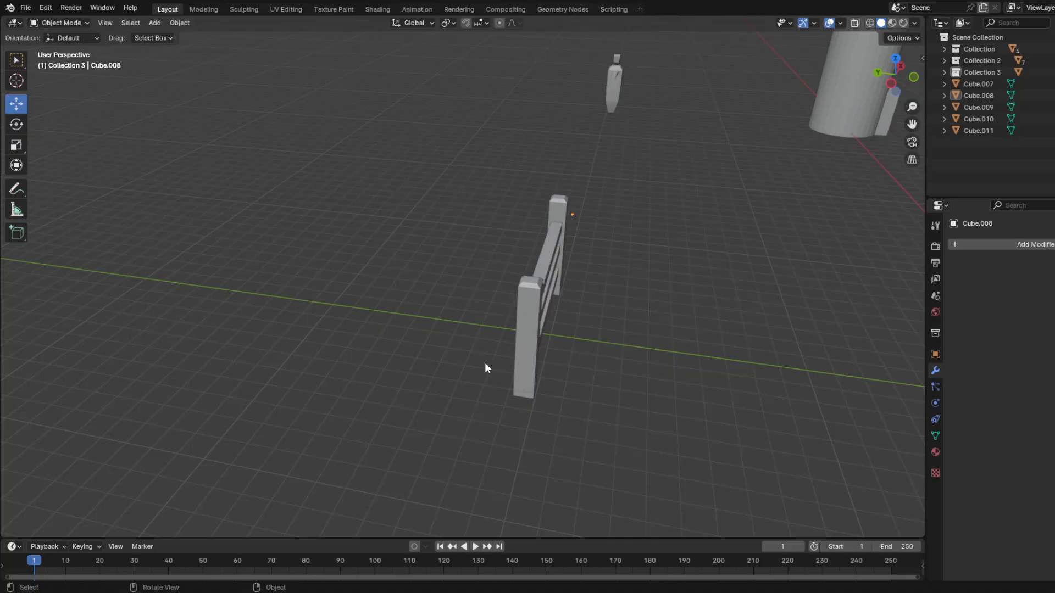
Step: Create a new Collection 4 and move the fence objects Cube.007 through Cube.011 into it
right_click(1010, 173)
click(998, 174)
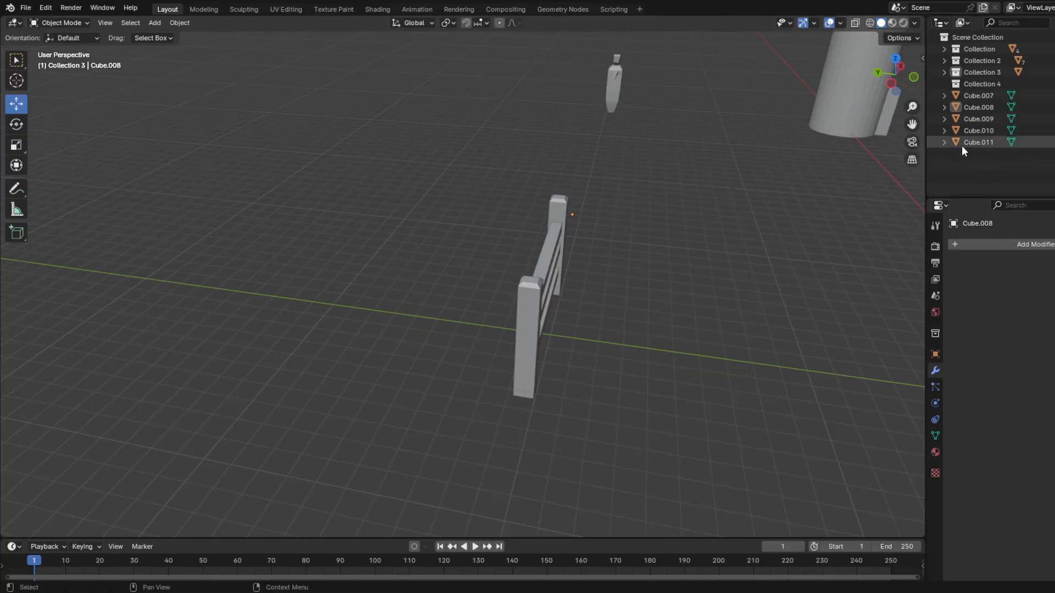
drag(991, 157, 970, 94)
drag(983, 108, 991, 87)
click(989, 134)
click(981, 97)
shift+click(981, 142)
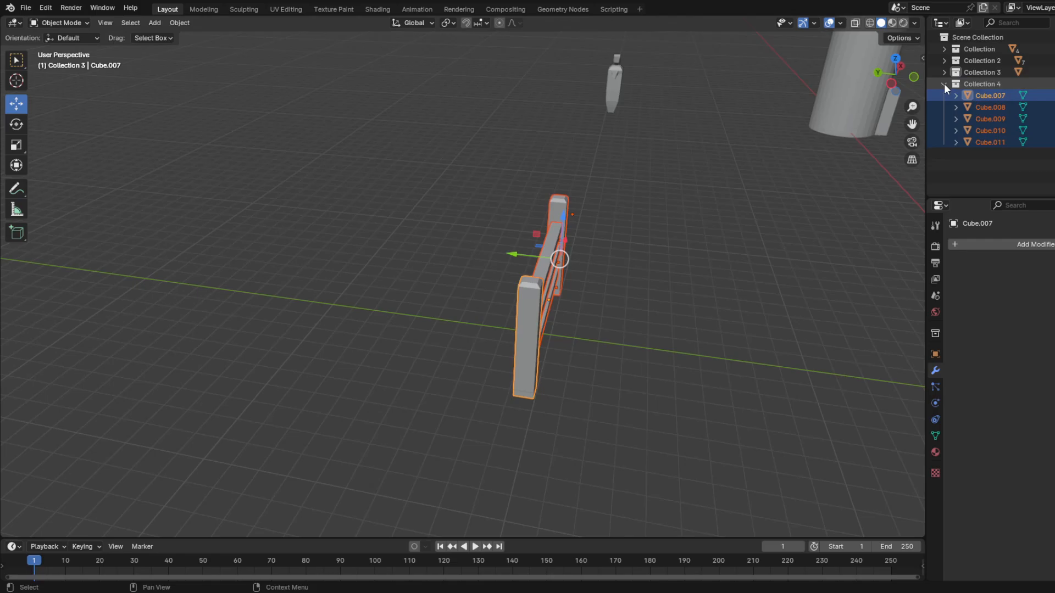
click(945, 84)
click(963, 110)
Step: Copy the battlement tower's main body and move the copy along X to stand between the two towers
middle_drag(824, 197, 578, 293)
click(708, 149)
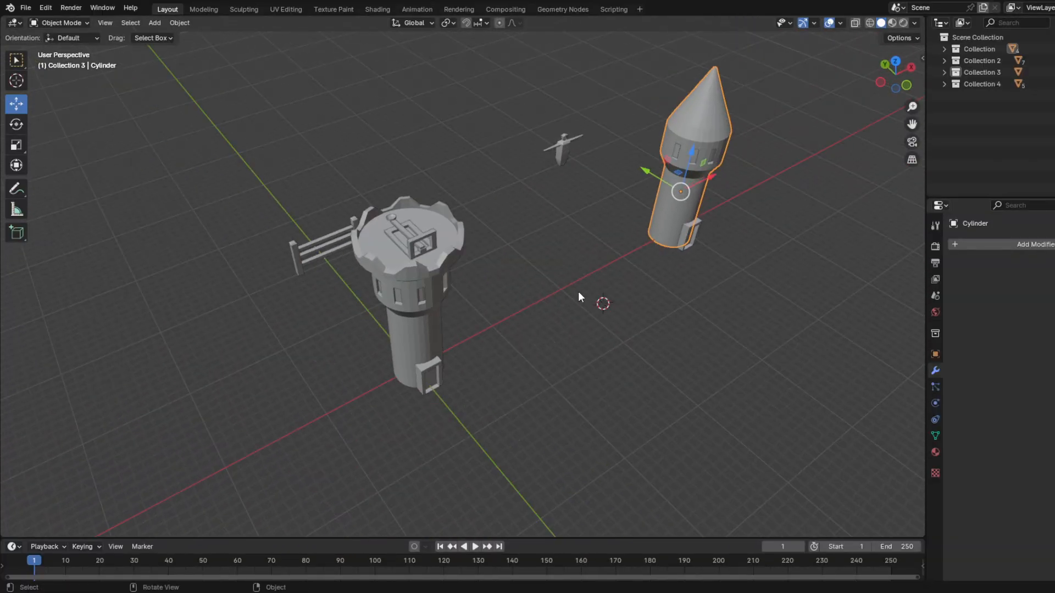
click(423, 346)
middle_drag(422, 346, 521, 313)
scroll(572, 313, up, 2)
click(944, 72)
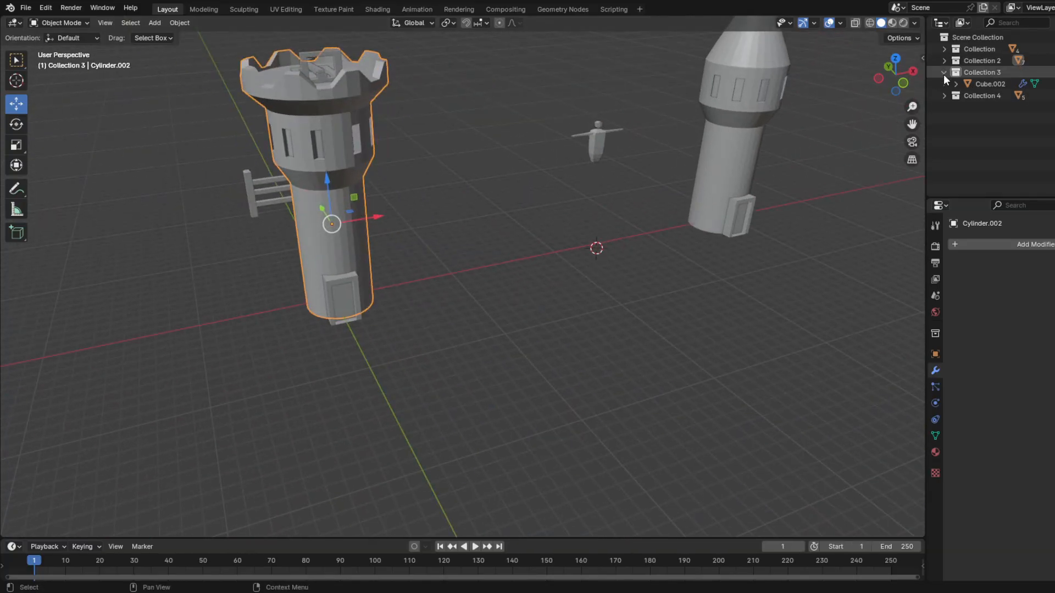
click(945, 60)
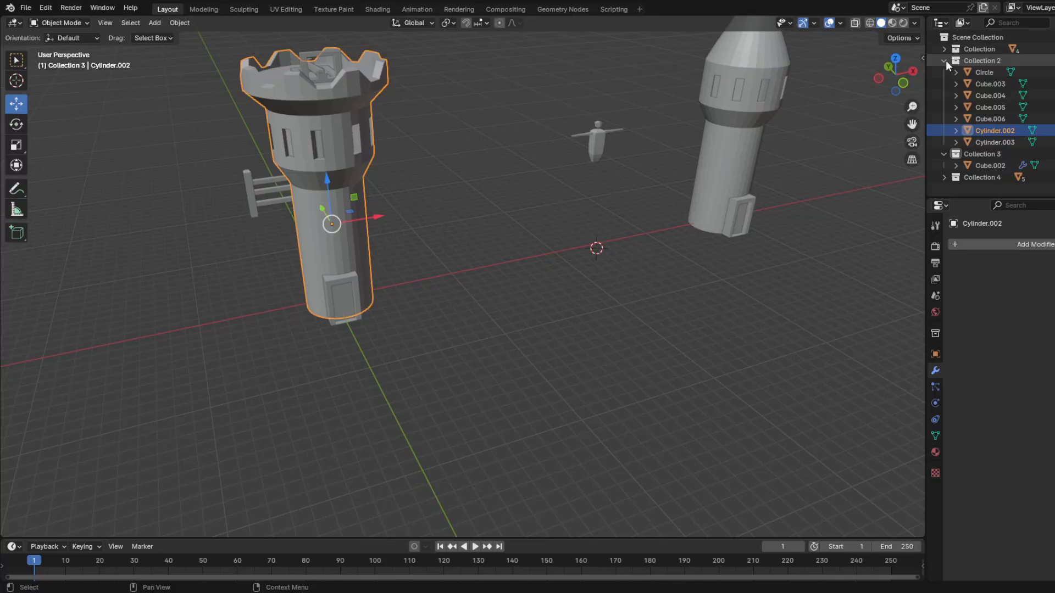
click(945, 61)
click(944, 72)
click(946, 61)
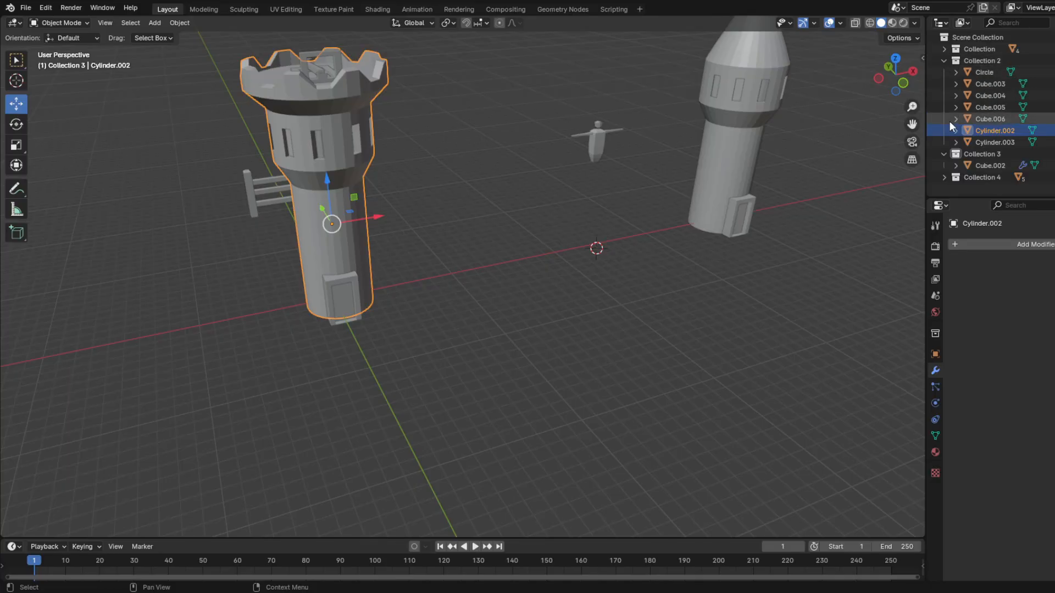
key(ctrl+v)
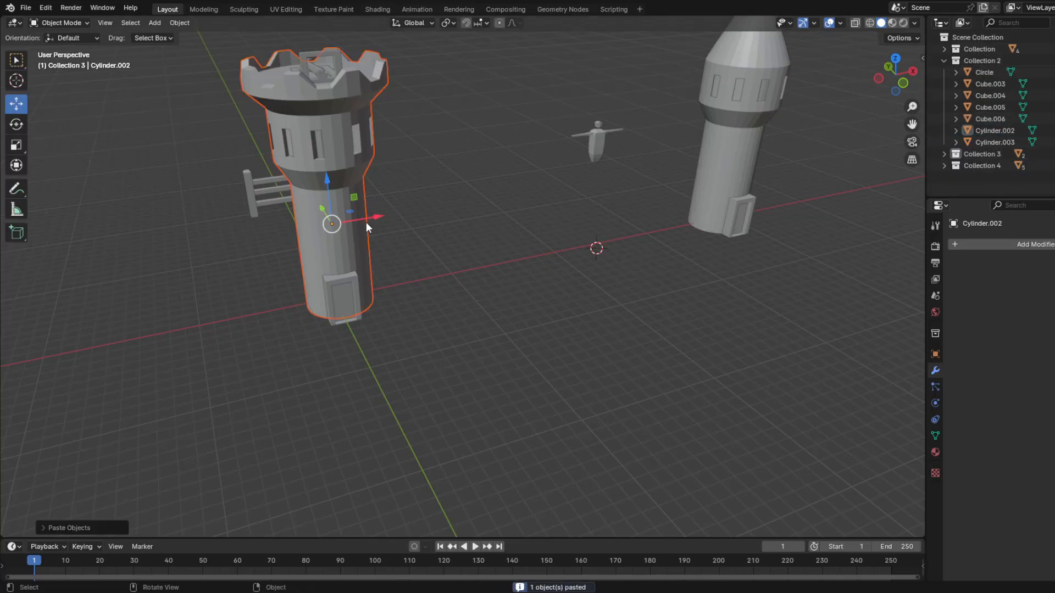
key(g)
drag(605, 194, 596, 194)
Step: Copy the battlement tower's inner window cylinder and move the copy about 19.65 m along X into the middle tower
middle_drag(509, 256, 479, 287)
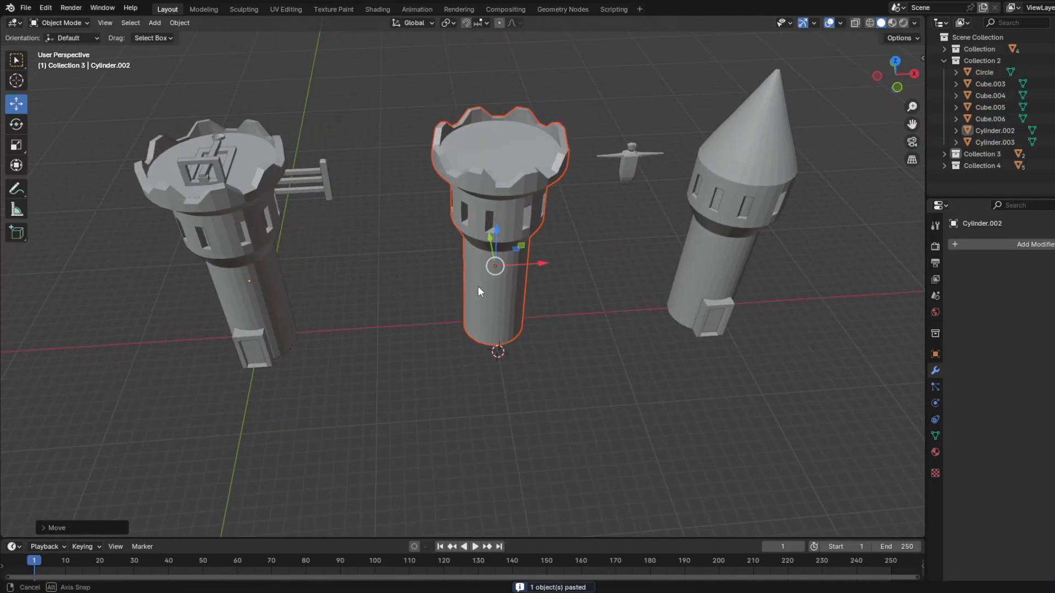
click(251, 348)
click(234, 343)
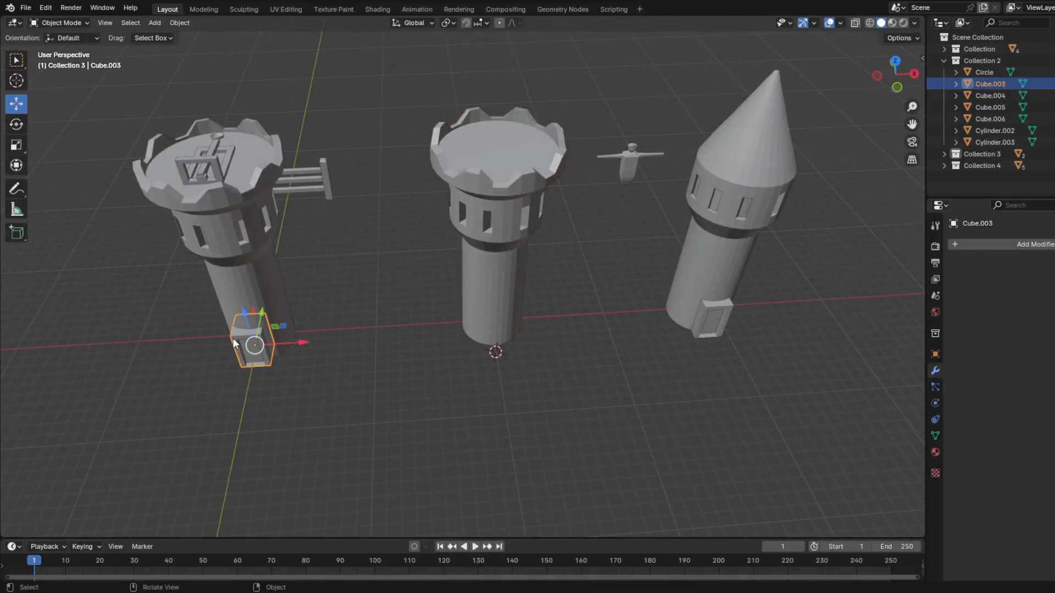
click(279, 227)
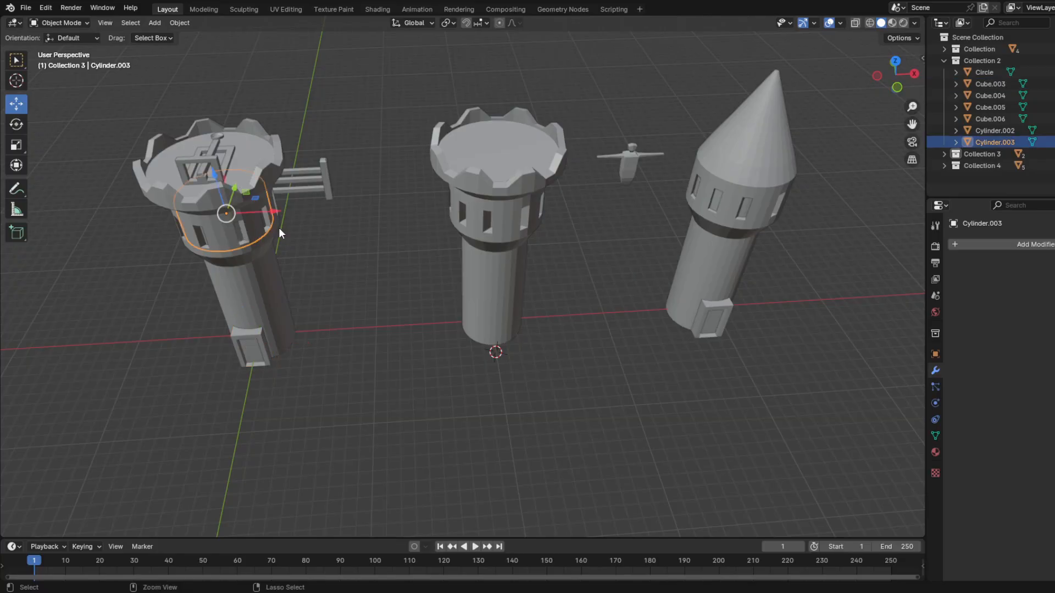
key(ctrl+c)
key(ctrl+v)
key(g)
key(x)
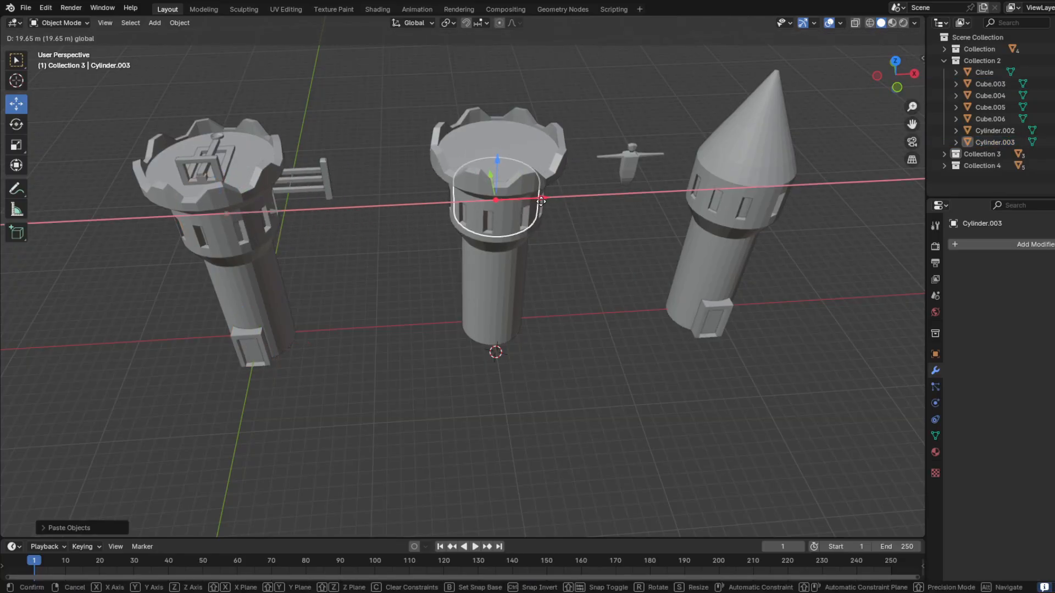
drag(542, 201, 541, 201)
middle_drag(351, 279, 341, 247)
Step: Copy the battlement tower's door panel and move the copy along X to the base of the middle tower
click(247, 220)
key(ctrl+v)
key(g)
key(x)
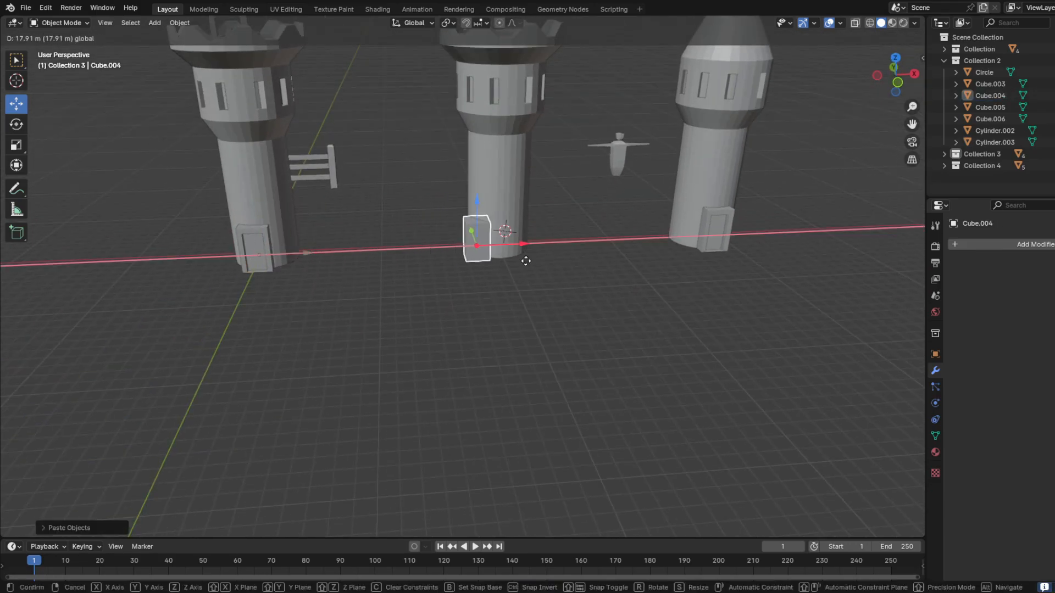
click(546, 259)
key(KP_Decimal)
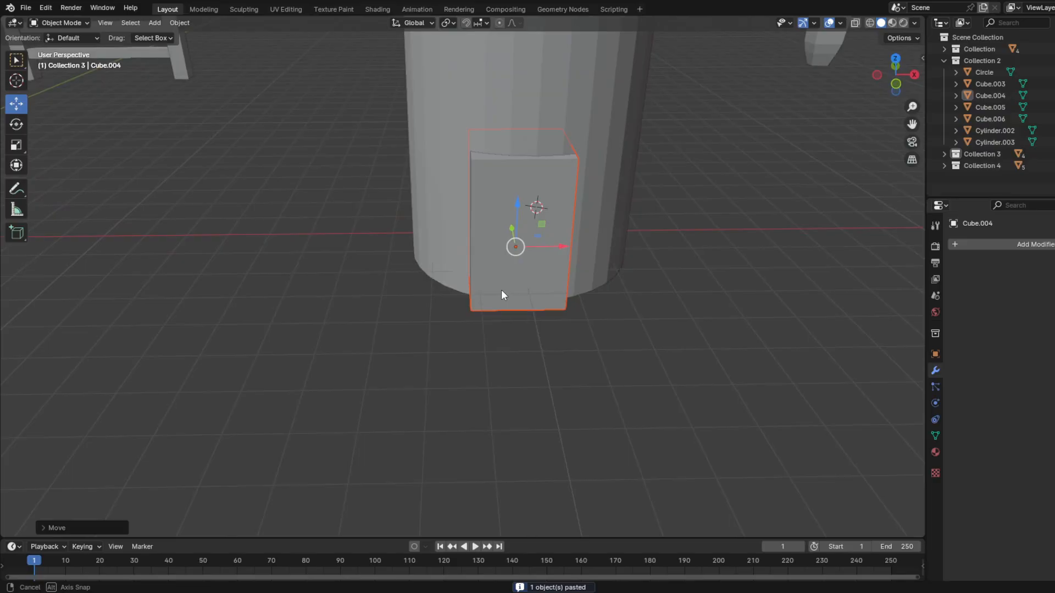
drag(523, 285, 522, 286)
scroll(437, 285, down, 8)
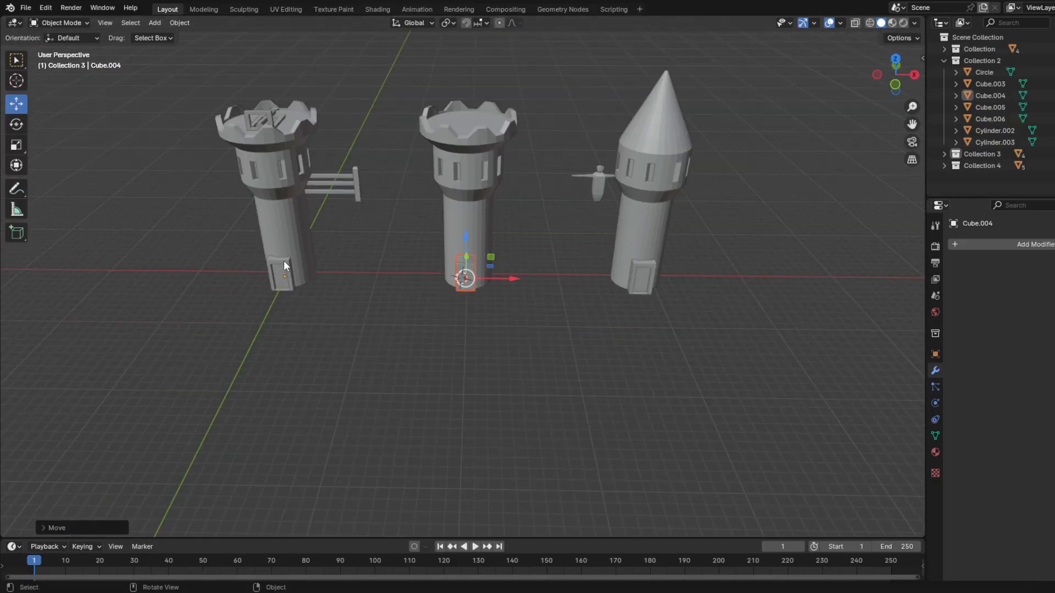
Step: Copy the battlement tower's door frame and move the copy along X around the middle tower's door panel
click(284, 266)
scroll(380, 272, up, 3)
key(ctrl+c)
key(ctrl+v)
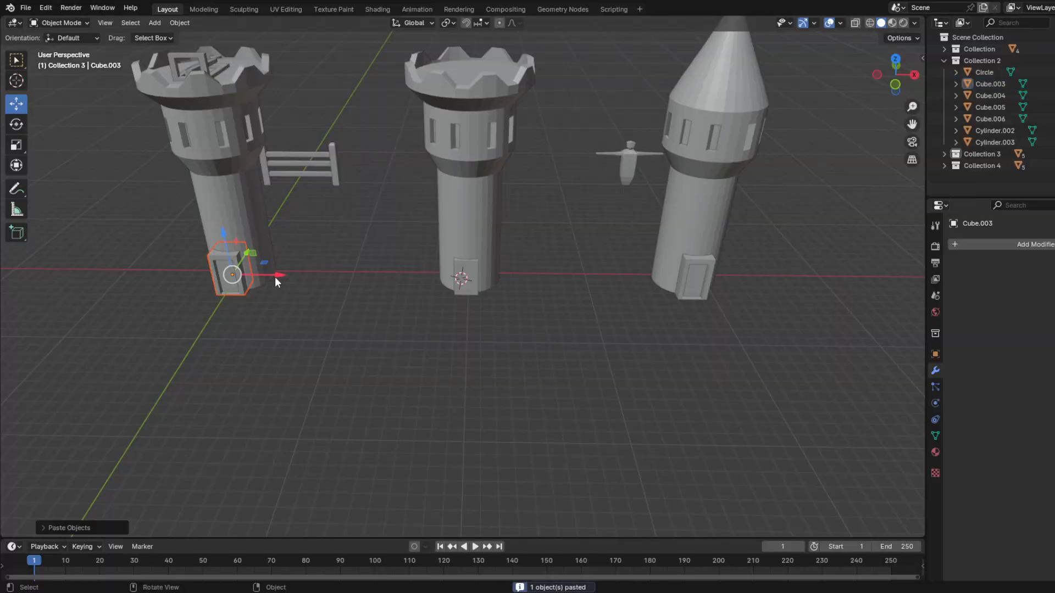
drag(276, 279, 522, 287)
scroll(522, 278, up, 10)
scroll(522, 286, down, 8)
scroll(523, 314, up, 7)
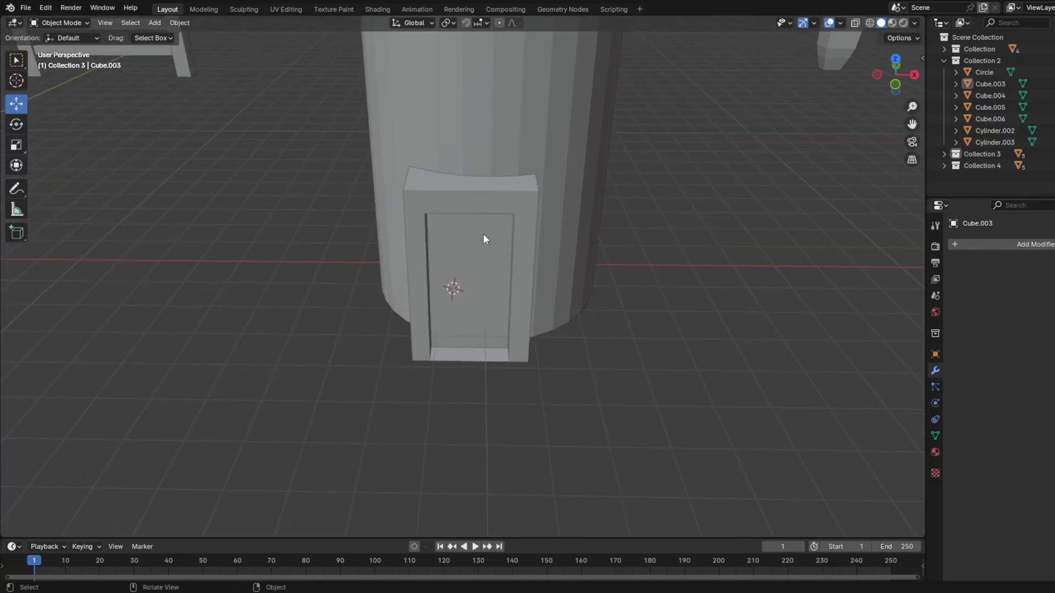
Step: Select the copied door panel and frame together and nudge them along positive X to centre them on the tower
click(485, 200)
click(473, 309)
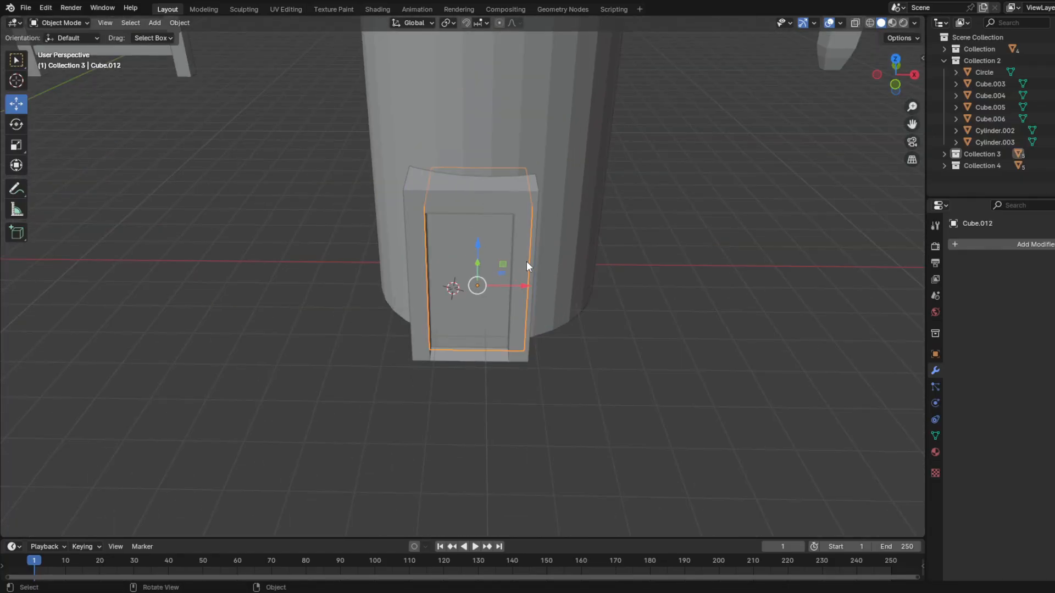
shift+click(500, 196)
drag(524, 286, 534, 282)
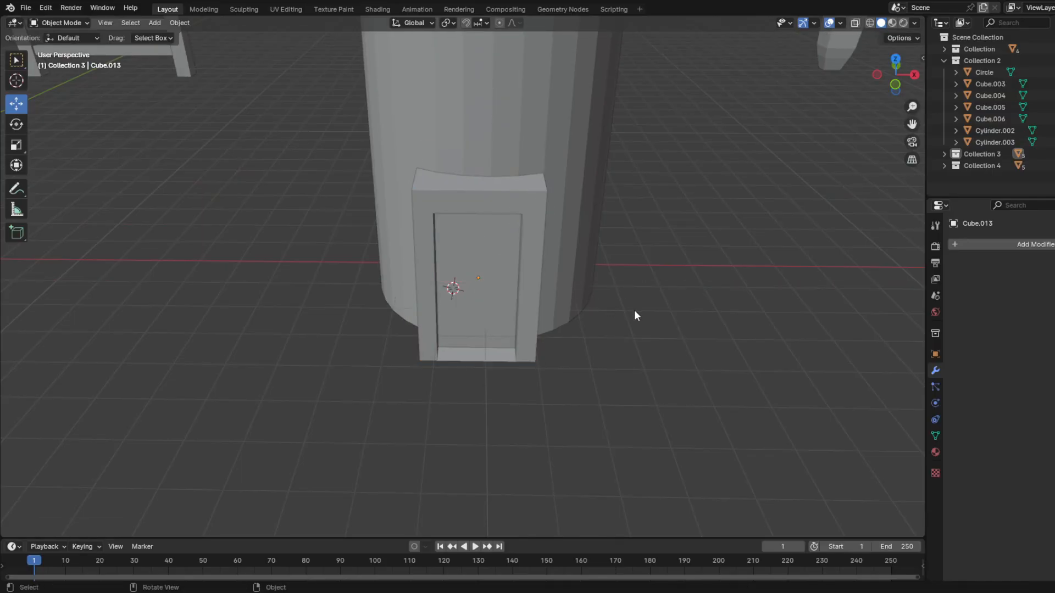
Step: Select all parts of the middle tower and move them along X past the cone-roofed tower, with the main body at about X 73 m
scroll(633, 311, down, 8)
key(Tab)
key(Tab)
drag(515, 324, 419, 48)
middle_drag(377, 202, 418, 226)
drag(406, 227, 644, 259)
scroll(560, 262, up, 3)
click(558, 263)
shift+middle_drag(570, 263, 360, 287)
scroll(403, 268, up, 3)
scroll(429, 268, up, 2)
middle_drag(452, 272, 464, 262)
shift+middle_drag(509, 153, 532, 296)
middle_drag(531, 295, 531, 283)
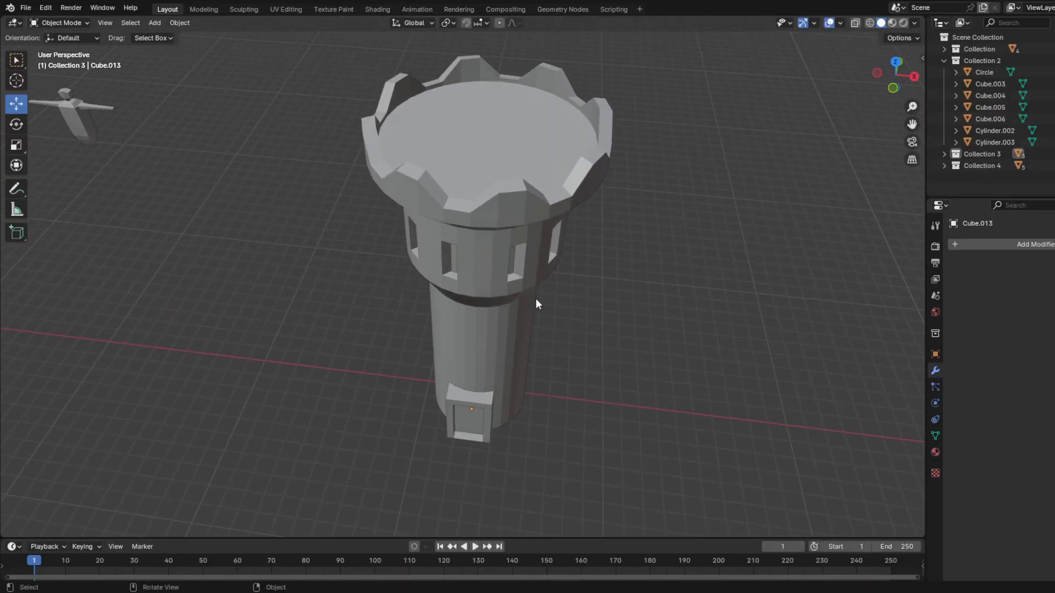
Step: In Edit Mode on the tower copy's main body, try to stretch the battlement tops upward along Z
middle_drag(580, 399, 628, 273)
key(Tab)
key(Tab)
click(525, 279)
scroll(523, 276, up, 3)
key(Tab)
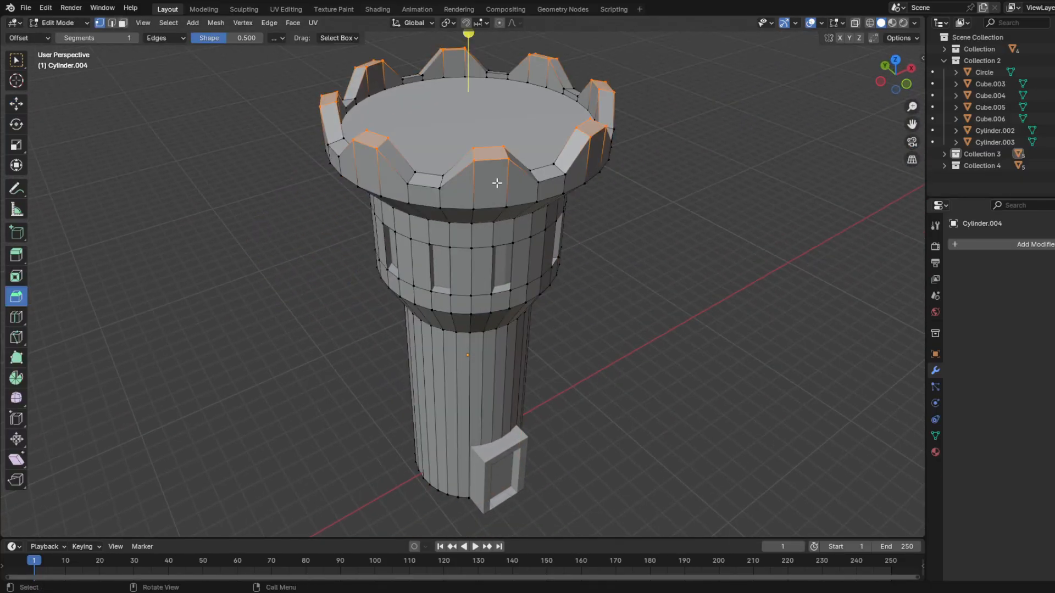
click(16, 103)
middle_drag(467, 165, 472, 135)
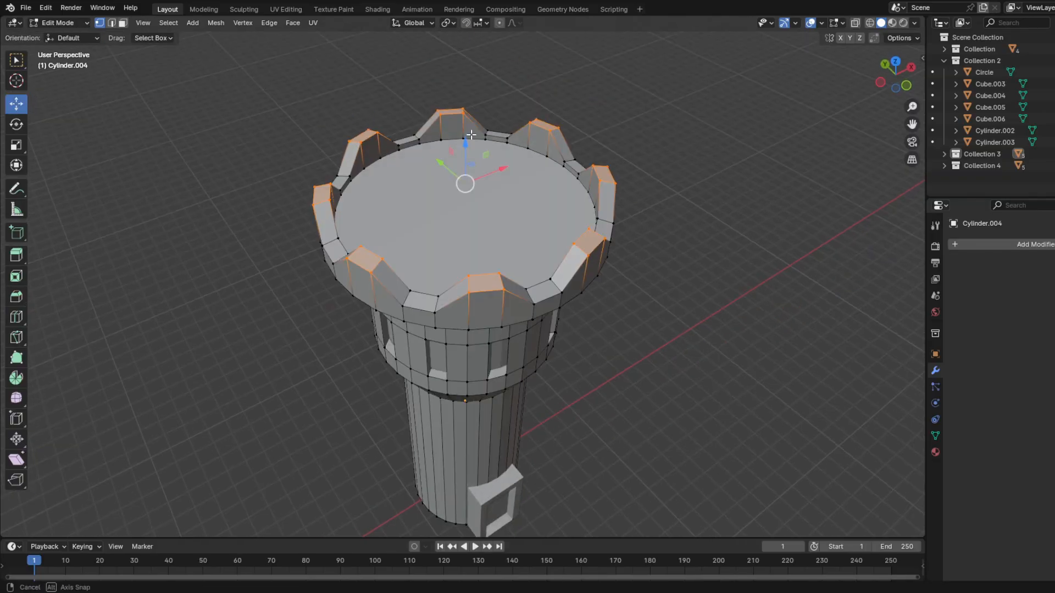
drag(467, 134, 462, 273)
scroll(317, 338, down, 7)
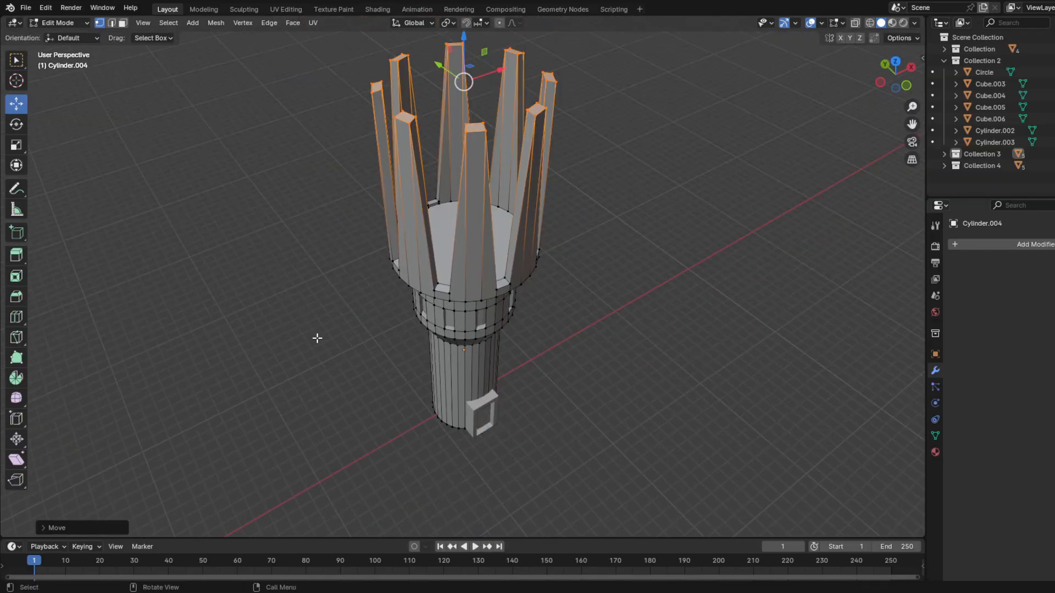
mouse_move(333, 337)
middle_down()
mouse_move(327, 252)
mouse_move(332, 334)
middle_up()
scroll(447, 173, up, 3)
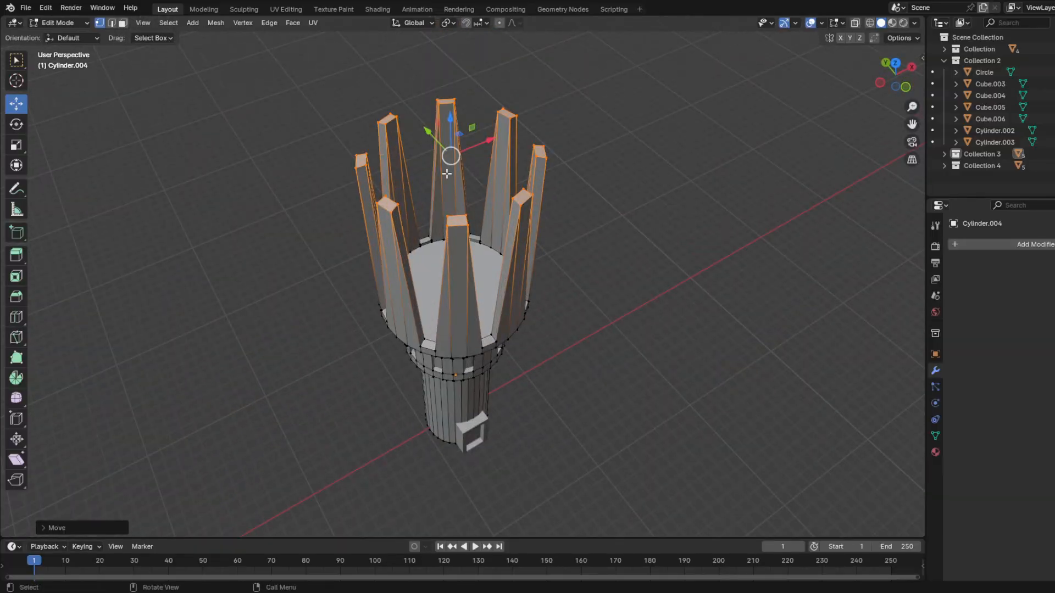
Step: Lower the raised battlement tops along Z, and undo the battlement moves
drag(451, 114, 432, 248)
scroll(433, 248, up, 6)
scroll(438, 238, down, 5)
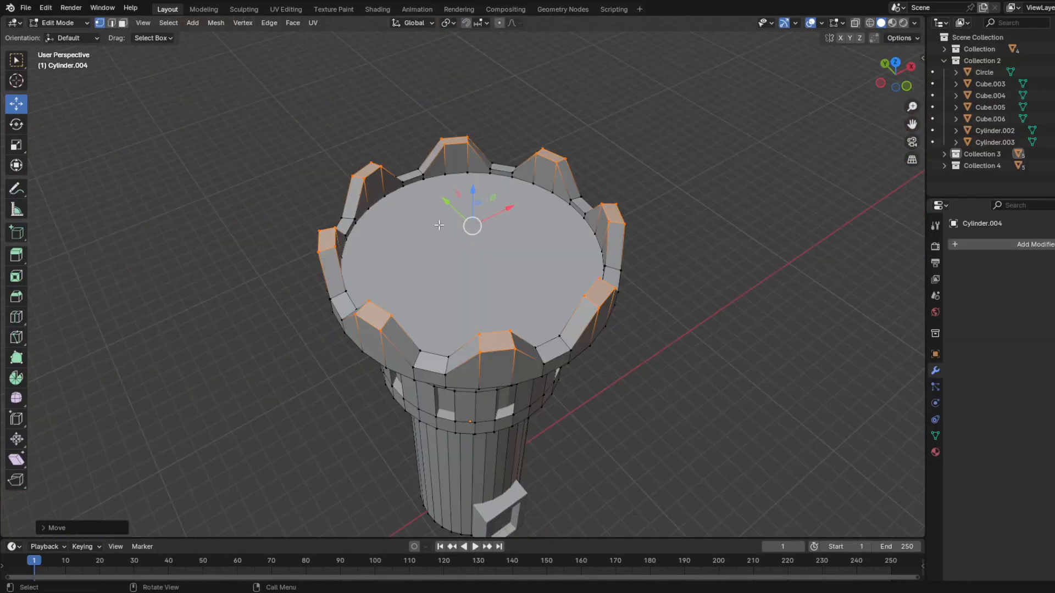
mouse_move(476, 190)
mouse_down()
mouse_move(477, 199)
mouse_move(476, 189)
mouse_up()
middle_drag(567, 288, 533, 276)
key(ctrl+z)
key(ctrl+z)
key(ctrl+z)
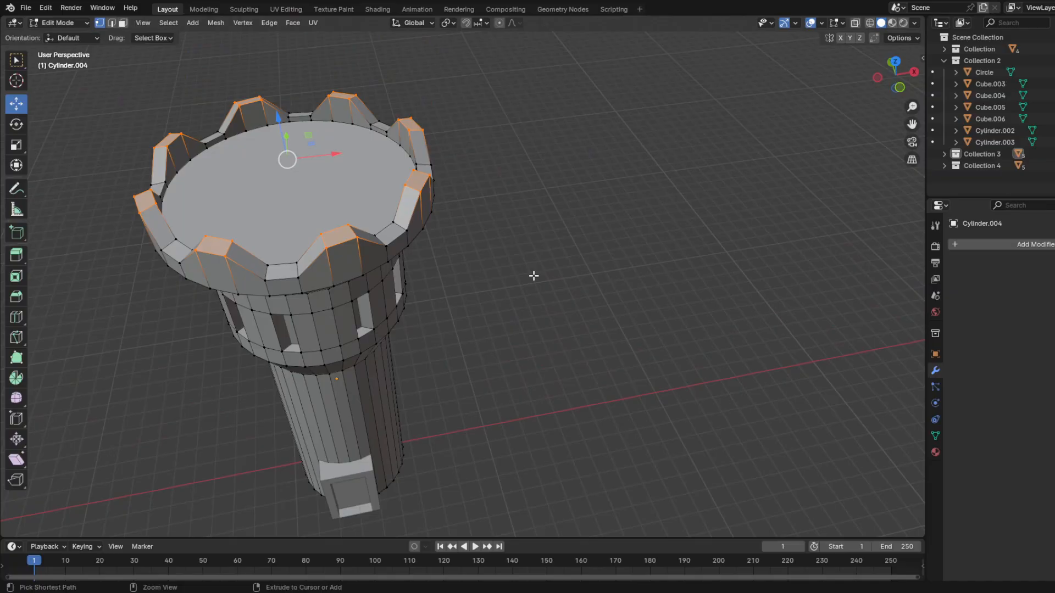
Step: Deselect the battlement tops, return to Object Mode and examine the tower copy from several angles
click(520, 313)
middle_drag(520, 313, 573, 287)
scroll(574, 287, down, 6)
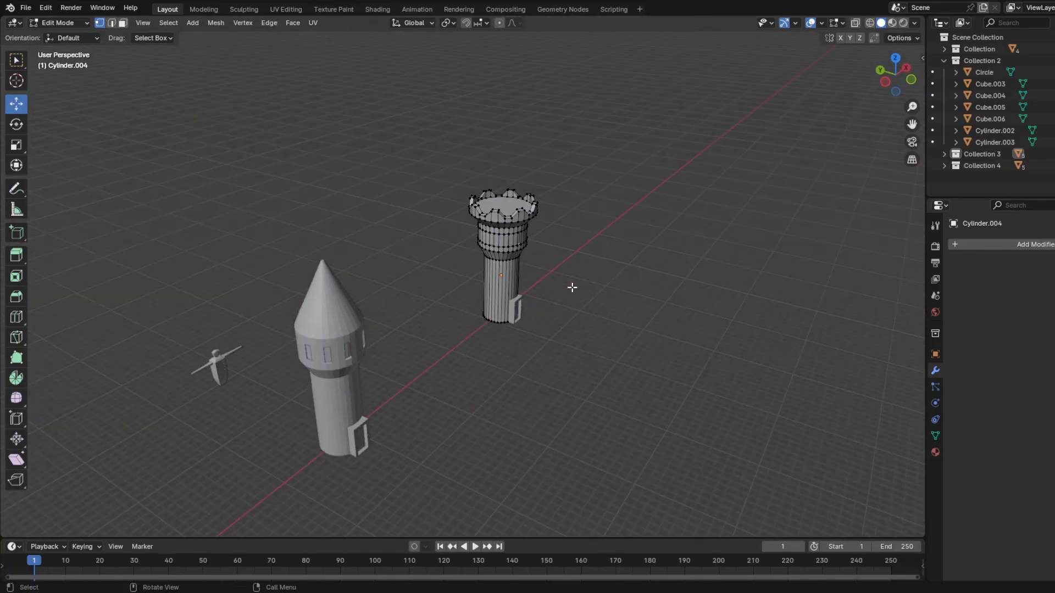
key(Tab)
scroll(525, 352, down, 3)
scroll(490, 253, up, 4)
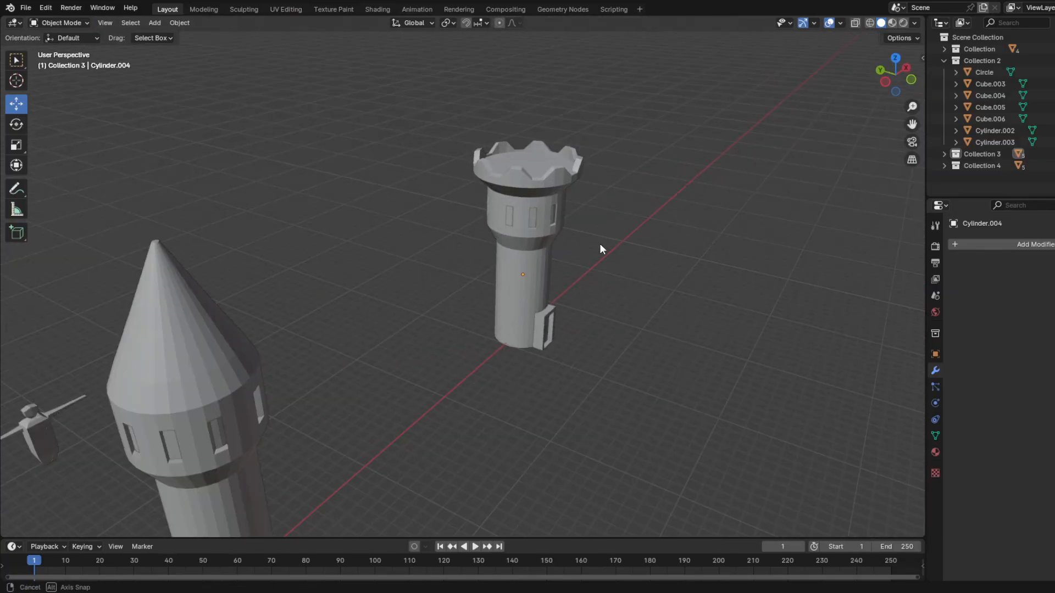
middle_drag(599, 247, 556, 276)
scroll(496, 248, up, 2)
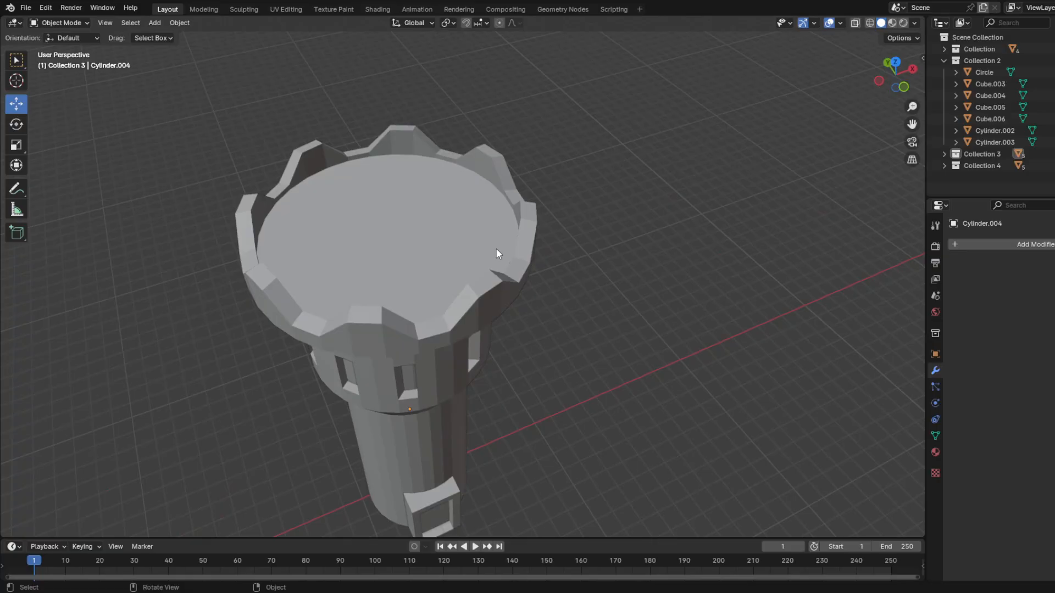
middle_drag(496, 249, 592, 226)
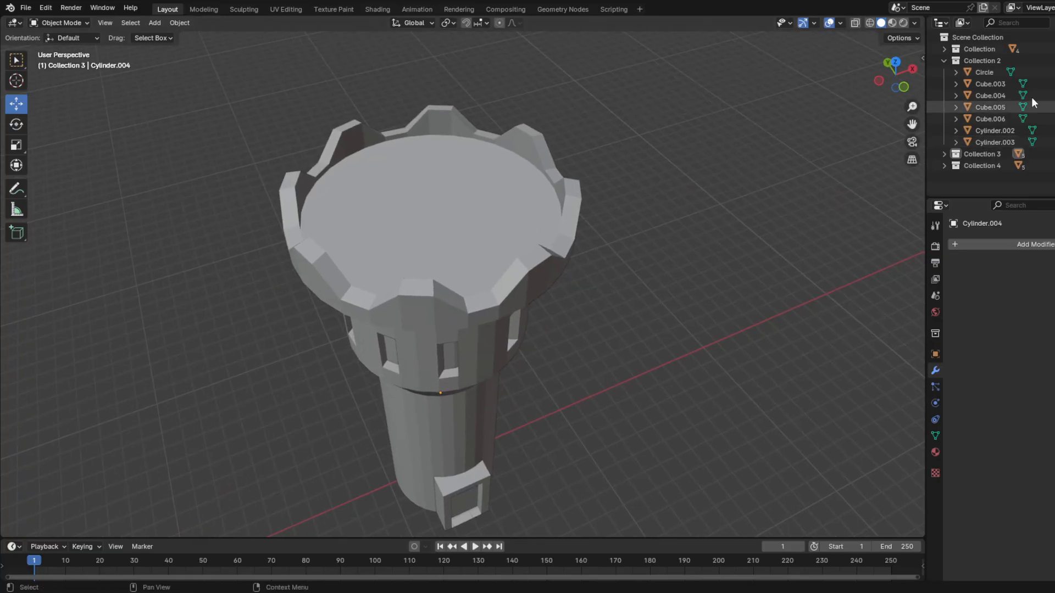
scroll(471, 305, down, 6)
Step: Select the tower copy's parts and check which objects are listed in Collection 2 and Collection 4
drag(615, 119, 397, 392)
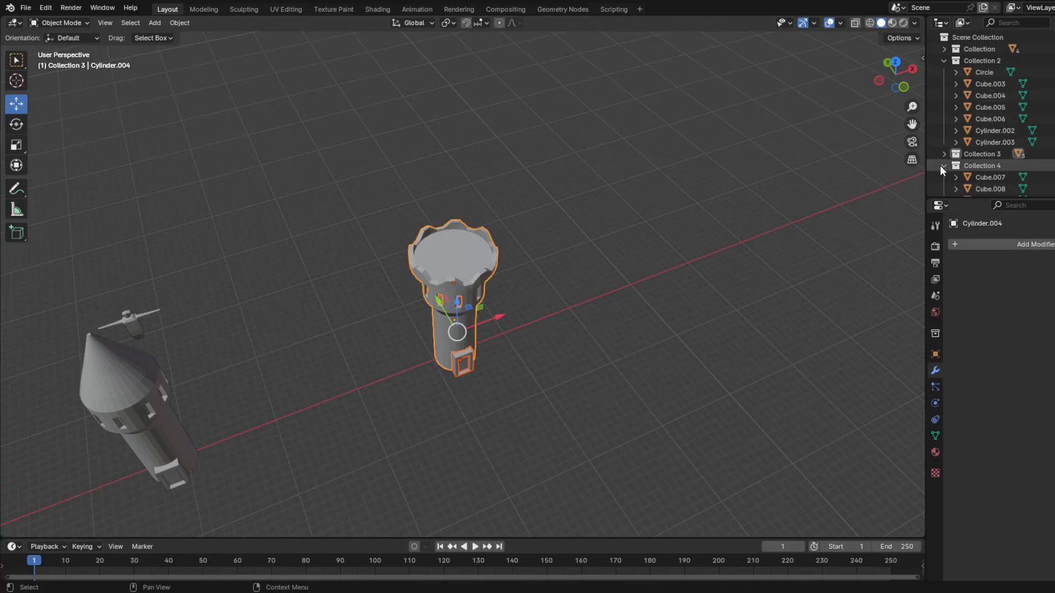
scroll(945, 163, down, 2)
click(552, 405)
click(461, 322)
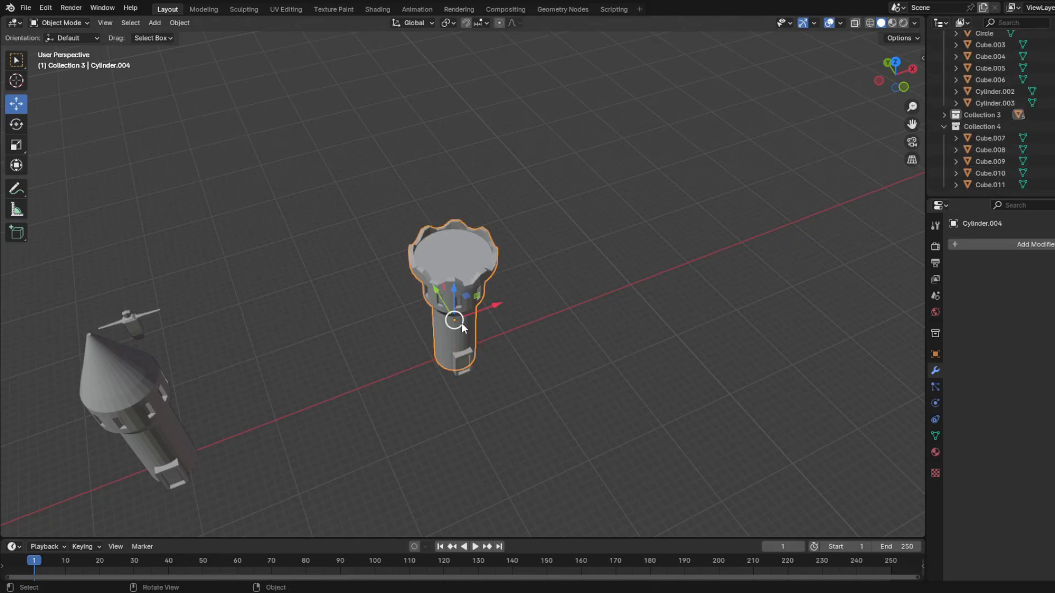
scroll(462, 322, down, 5)
click(942, 127)
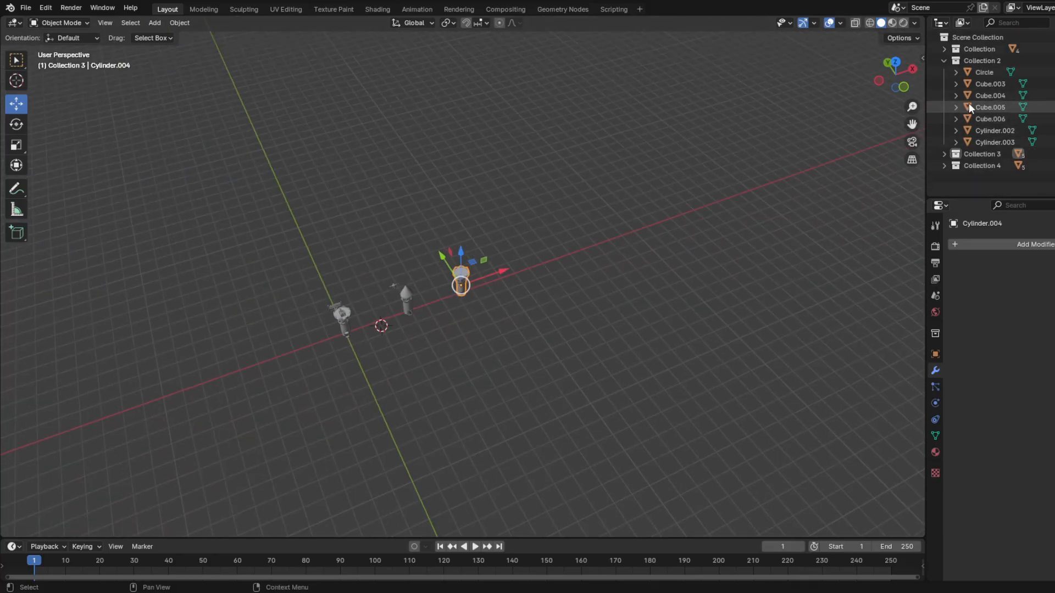
click(970, 97)
click(992, 142)
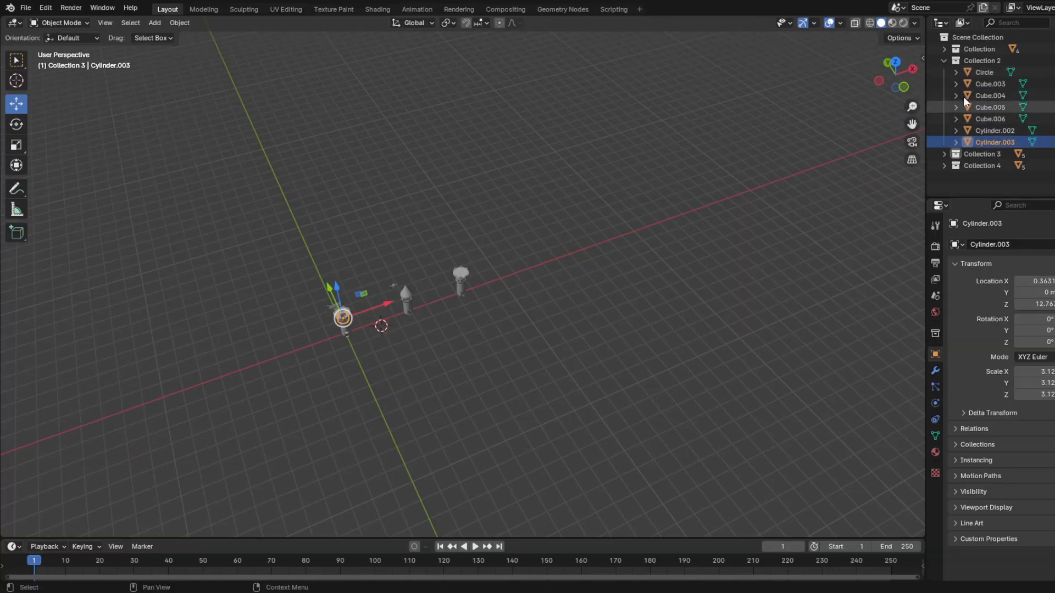
click(944, 60)
click(944, 84)
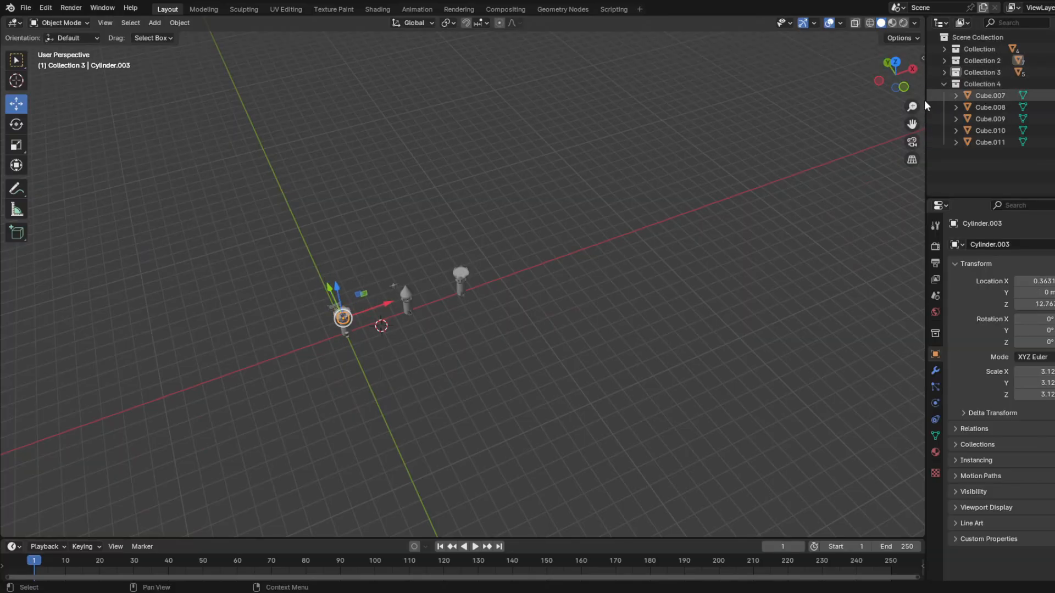
Step: Select the Cube objects in Collection 4 one after another to identify which scene parts they are
click(967, 116)
click(988, 99)
click(990, 108)
click(991, 122)
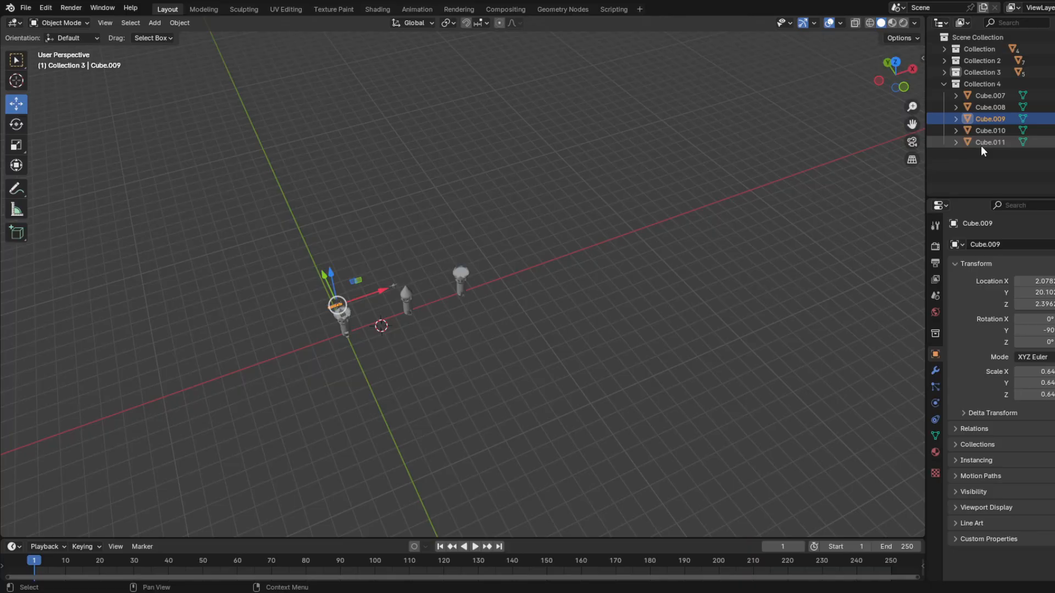
click(981, 144)
click(956, 143)
click(956, 142)
scroll(576, 248, up, 2)
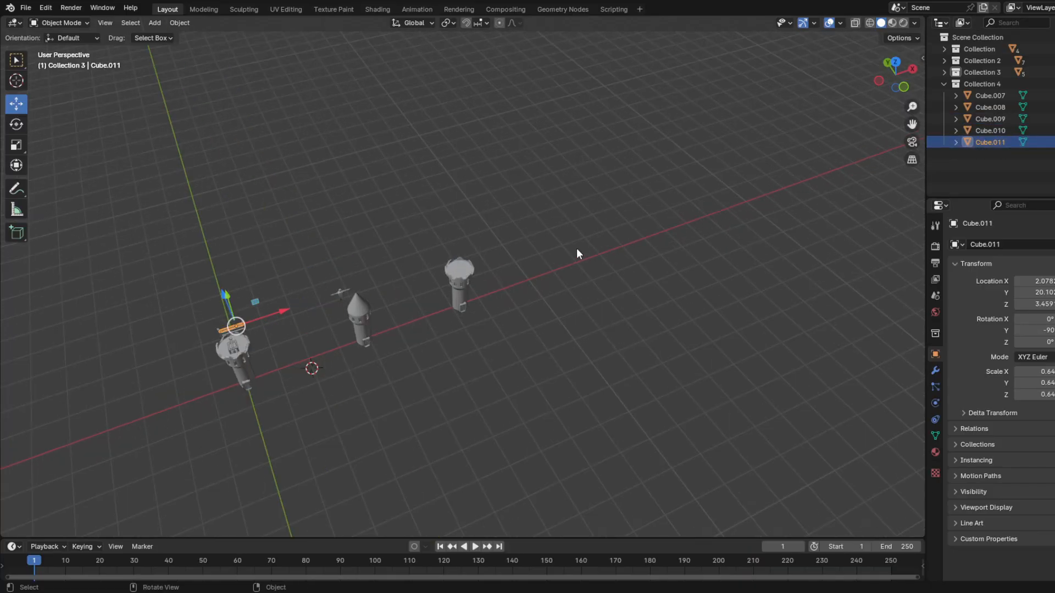
Step: Expand Collection 3 and select all parts of the tower copy to check which collection holds them
click(461, 294)
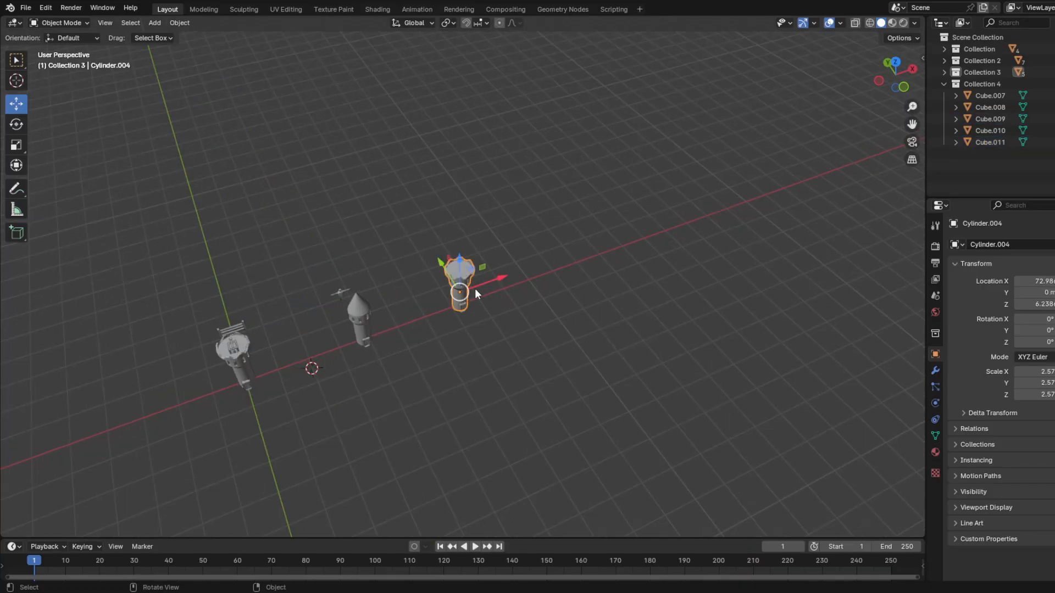
click(1021, 72)
click(956, 85)
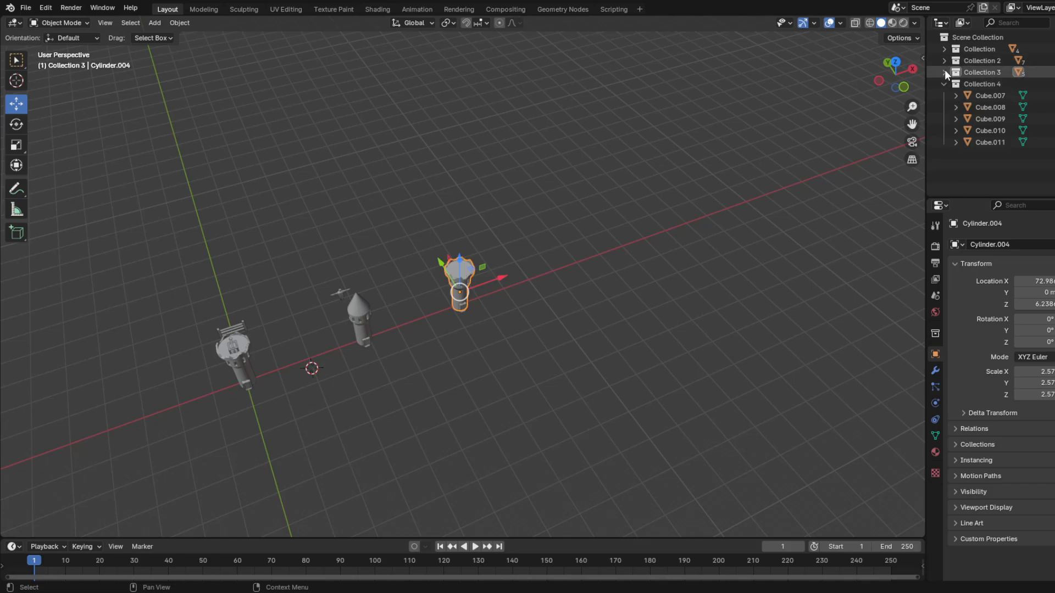
click(945, 72)
scroll(632, 216, up, 2)
drag(574, 136, 398, 387)
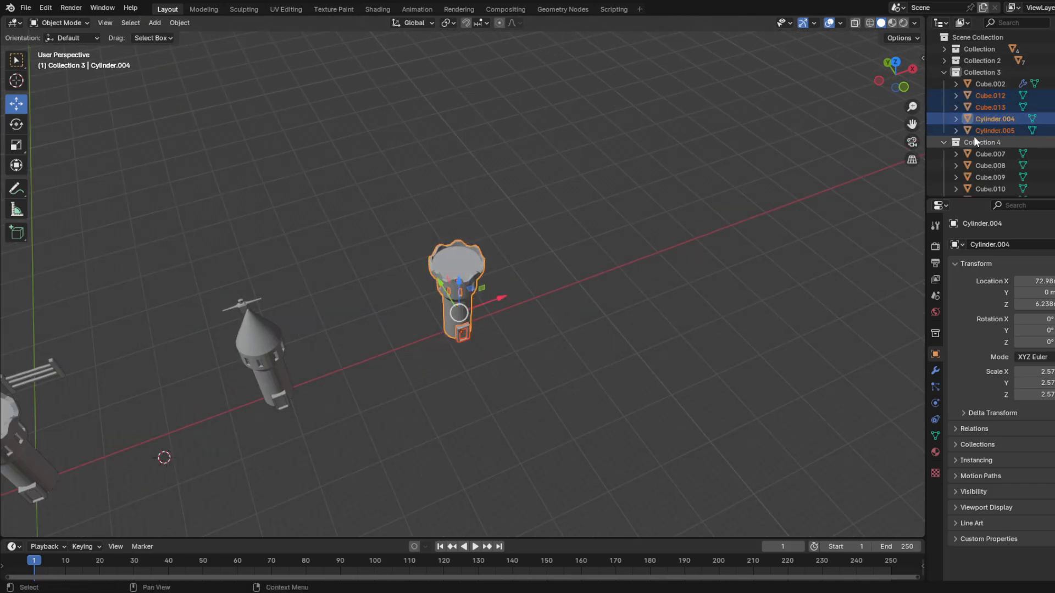
Step: Reorder Collection 3 below Collection 4 in the outliner, expand it and select the tower copy's main body
click(945, 72)
drag(982, 71, 986, 70)
click(945, 83)
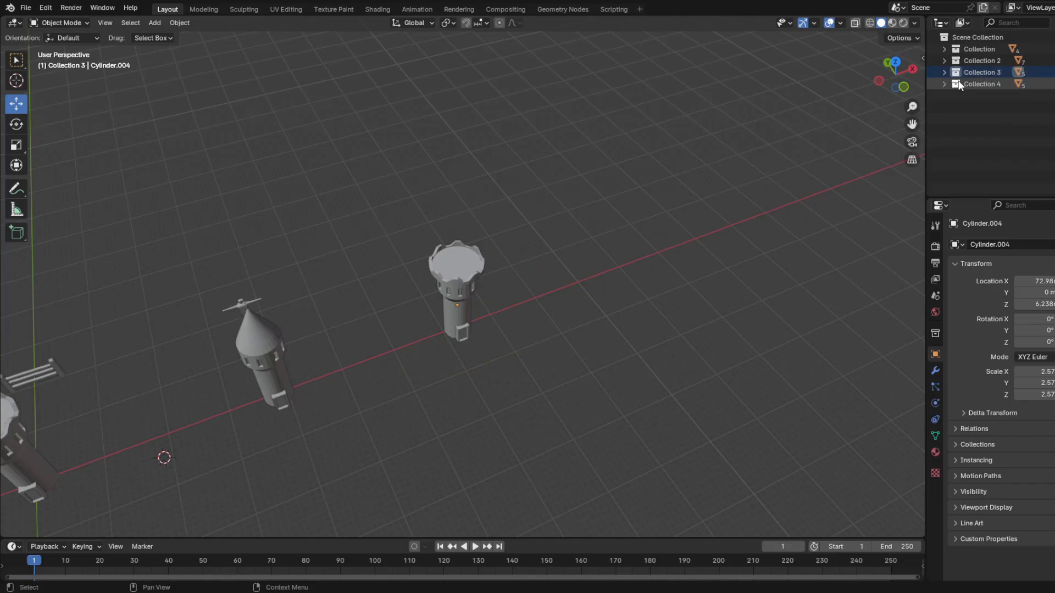
drag(957, 73, 980, 111)
click(945, 84)
scroll(607, 259, up, 5)
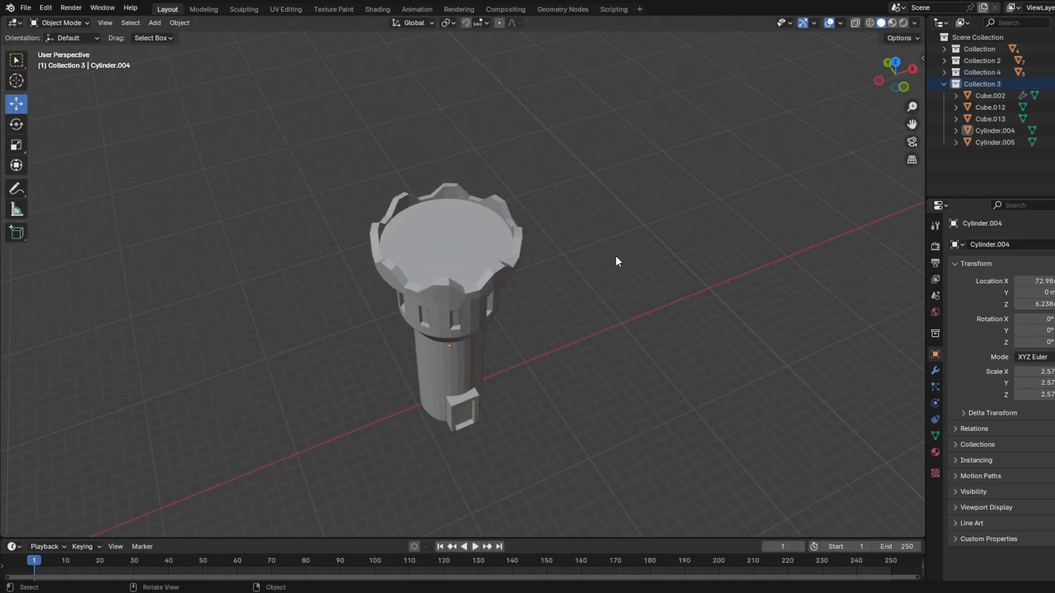
click(485, 321)
middle_drag(511, 394, 685, 229)
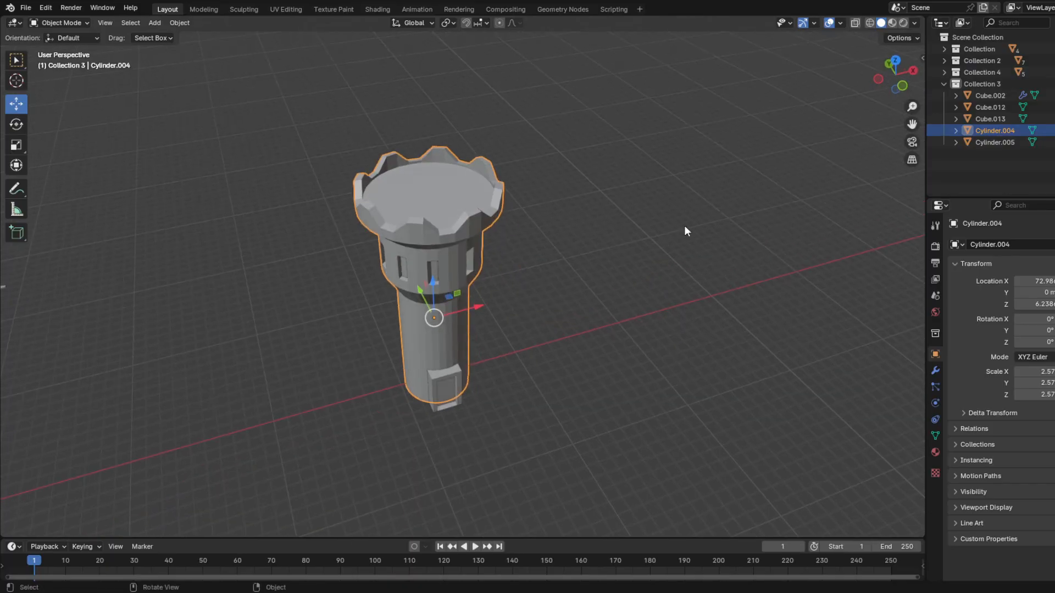
Step: Collapse Collection 3 in the outliner, save the file and clear the selection
click(944, 83)
key(ctrl+s)
click(523, 328)
Step: Select all parts of the tower copy and move them along X, away from the cone-roofed tower, until its main body is at about X 76.03 m
drag(604, 117, 316, 538)
drag(481, 325, 494, 322)
middle_drag(494, 322, 447, 329)
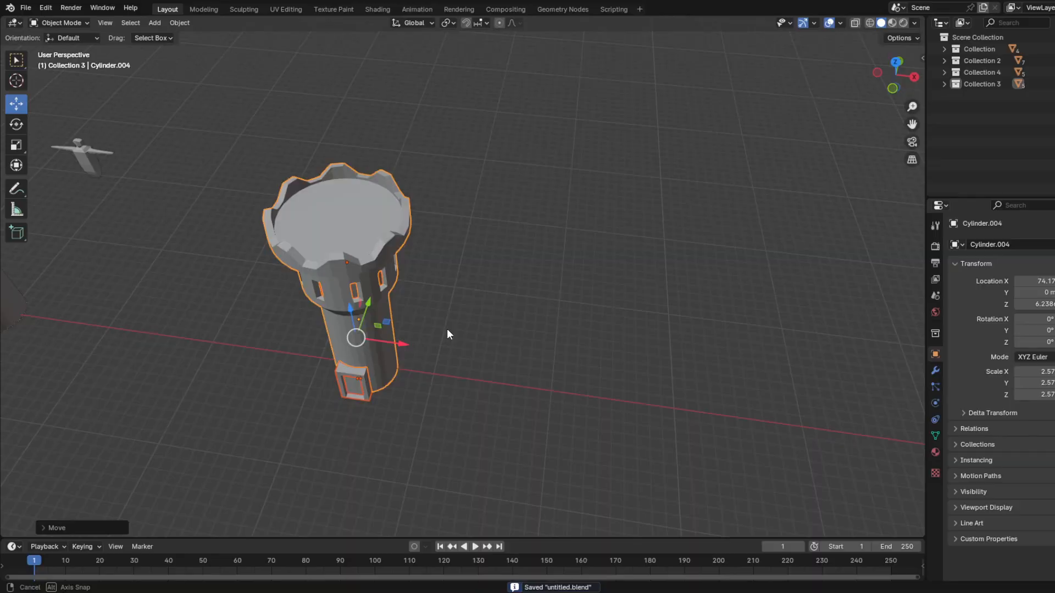
scroll(446, 328, down, 4)
click(470, 350)
scroll(469, 352, up, 4)
drag(500, 130, 323, 383)
drag(398, 340, 423, 348)
click(533, 373)
shift+middle_drag(532, 377, 647, 359)
middle_drag(549, 375, 544, 346)
scroll(522, 329, up, 4)
key(shift+a)
mouse_move(509, 291)
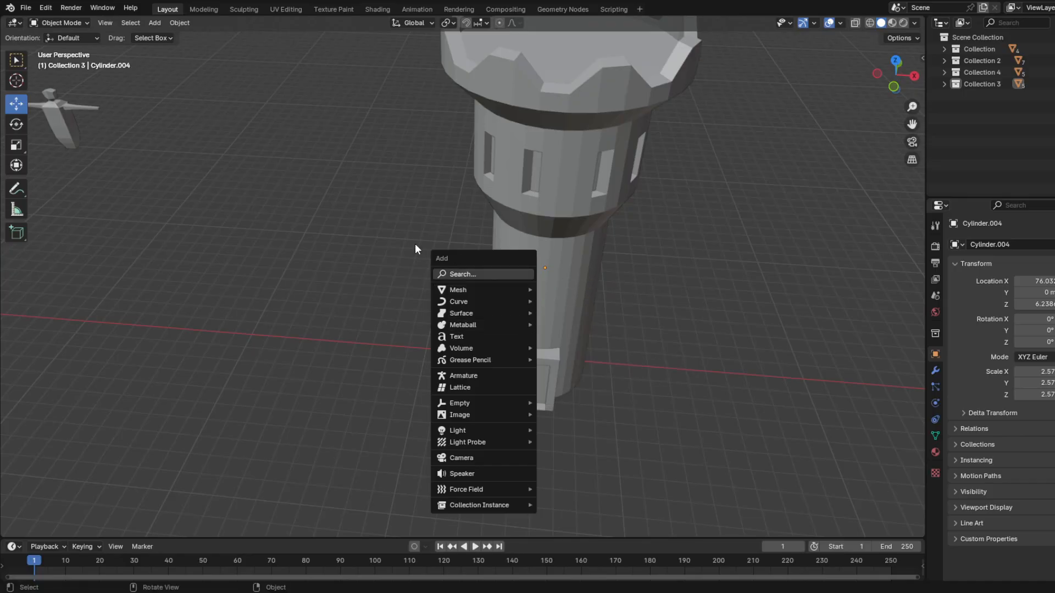
Step: Examine the three towers, the fence and the figure from several angles, briefly in Material Preview shading
middle_drag(397, 245, 575, 197)
scroll(497, 285, up, 3)
click(892, 22)
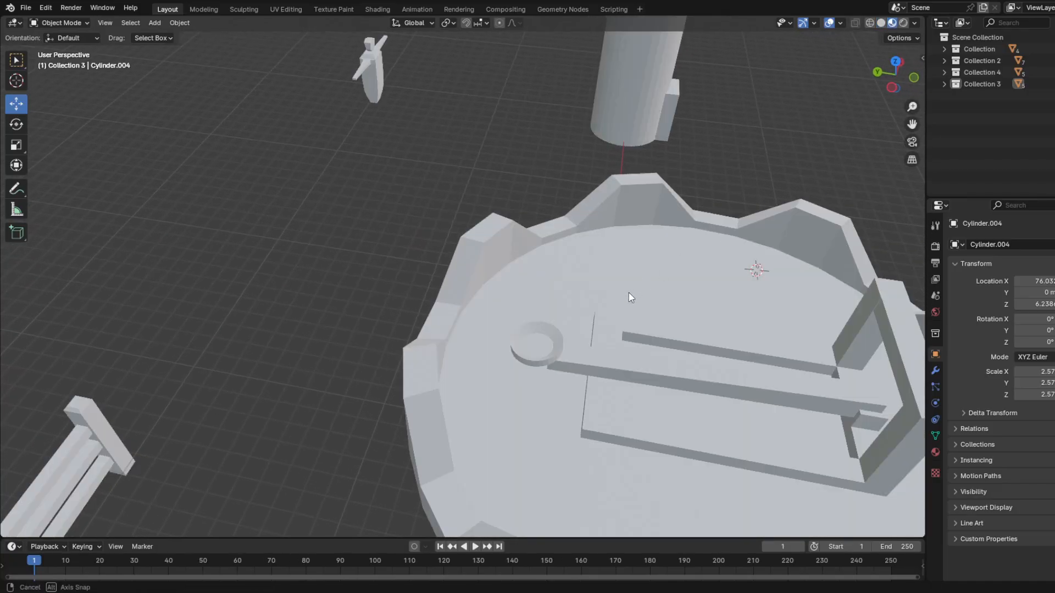
scroll(627, 292, down, 4)
scroll(621, 285, down, 2)
mouse_move(579, 329)
middle_down()
mouse_move(528, 295)
mouse_move(540, 320)
middle_up()
click(880, 23)
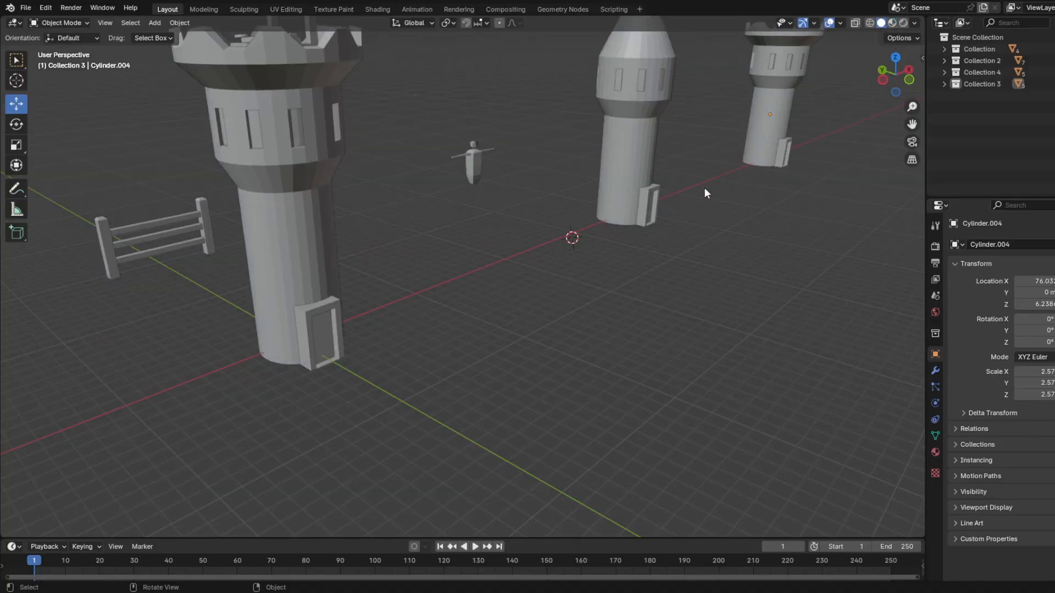
mouse_move(704, 186)
middle_down()
mouse_move(583, 189)
mouse_move(519, 265)
mouse_move(440, 214)
middle_up()
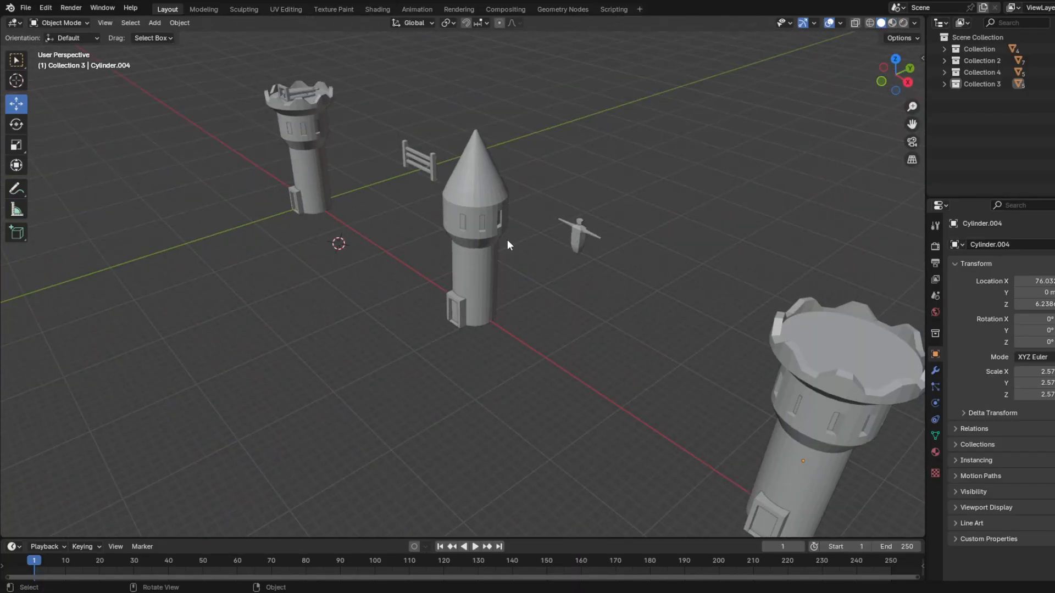
middle_drag(507, 239, 832, 299)
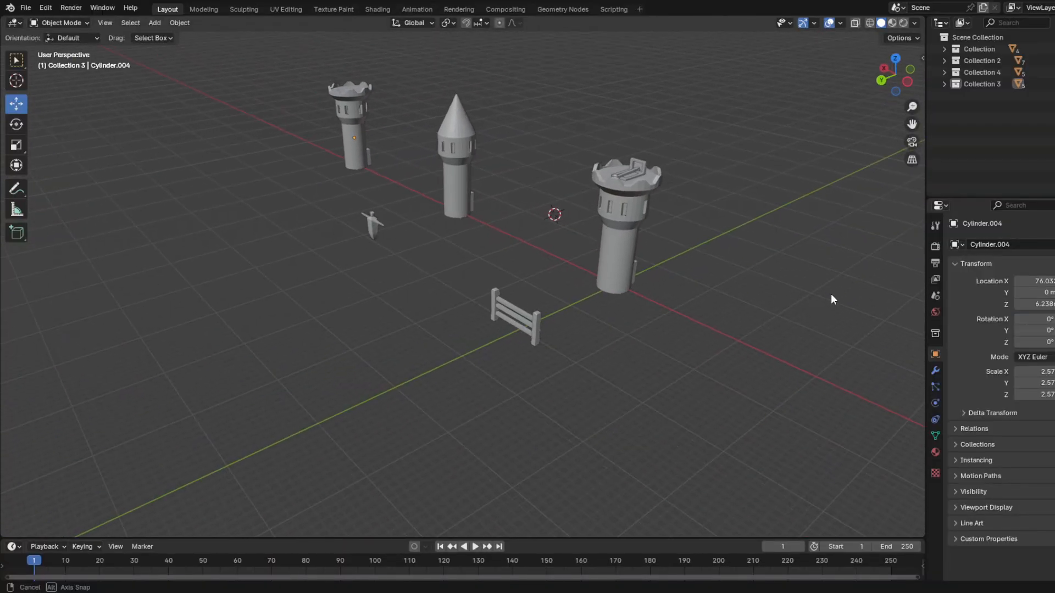
middle_drag(832, 299, 832, 299)
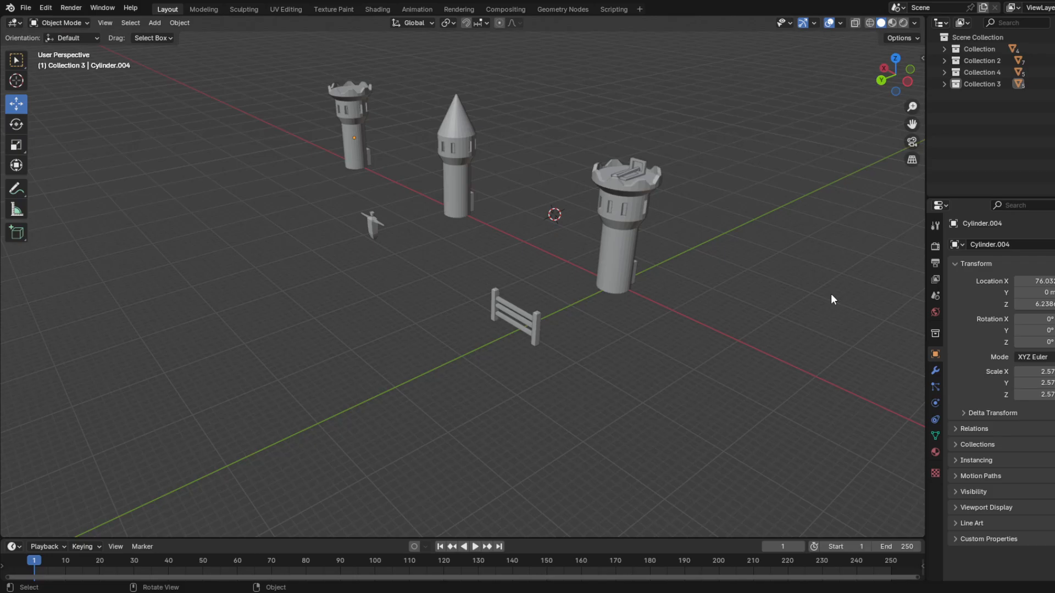
scroll(832, 299, down, 2)
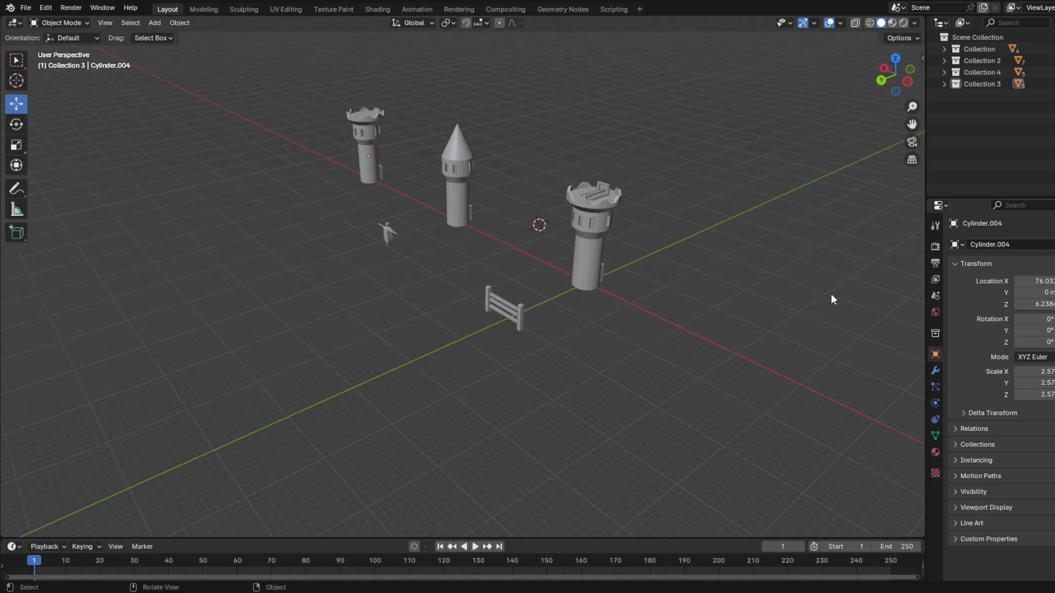
middle_drag(832, 298, 572, 306)
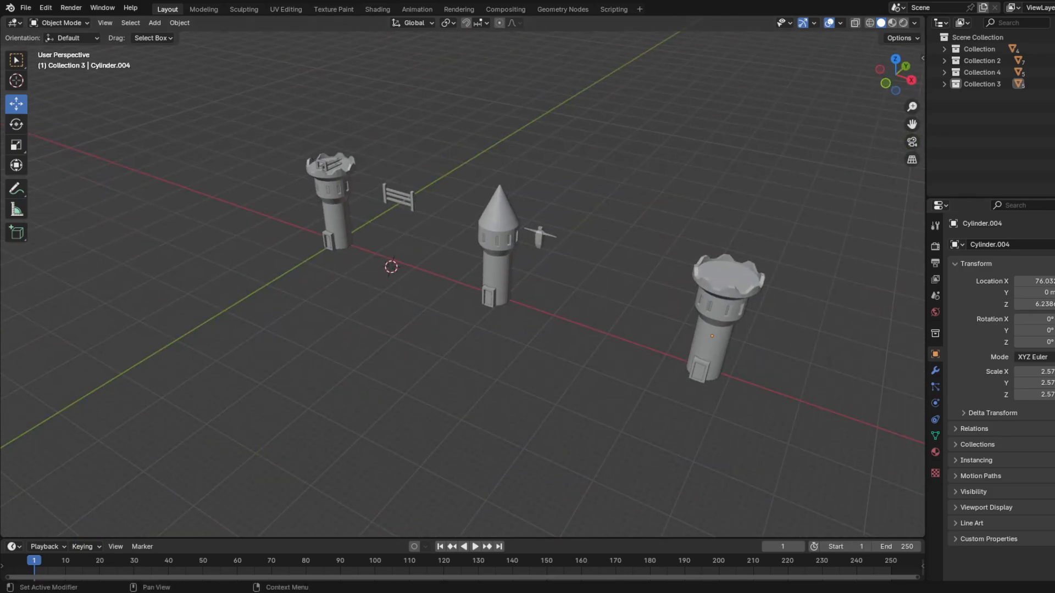